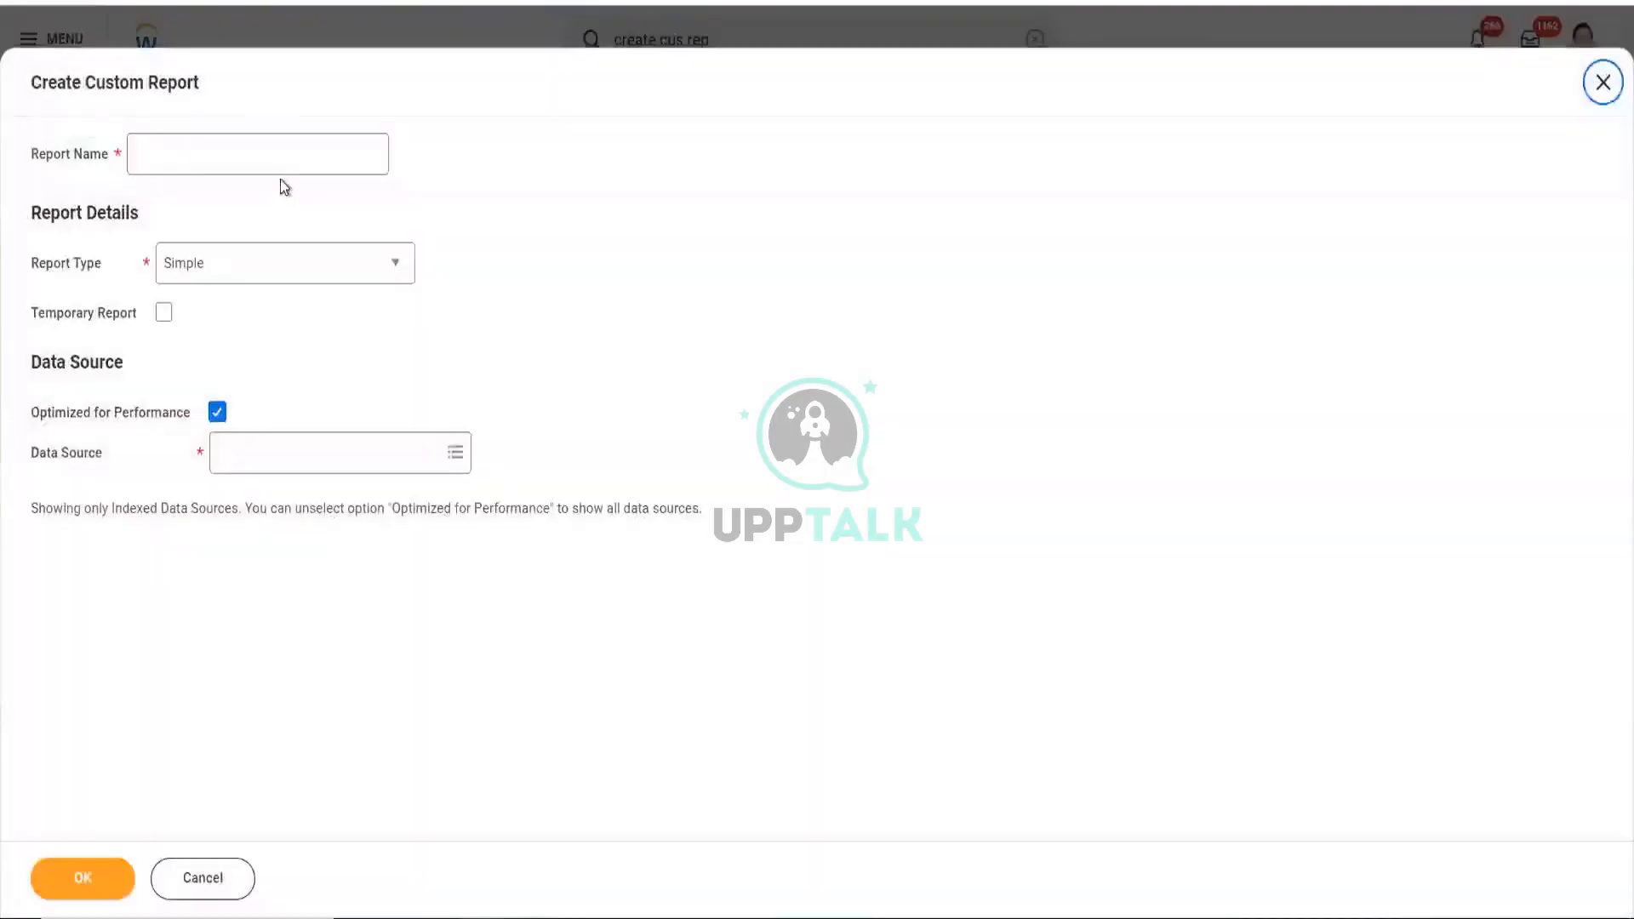
# - Name the custom report "DNU Batch2 First Report"
pyautogui.click(282, 160)
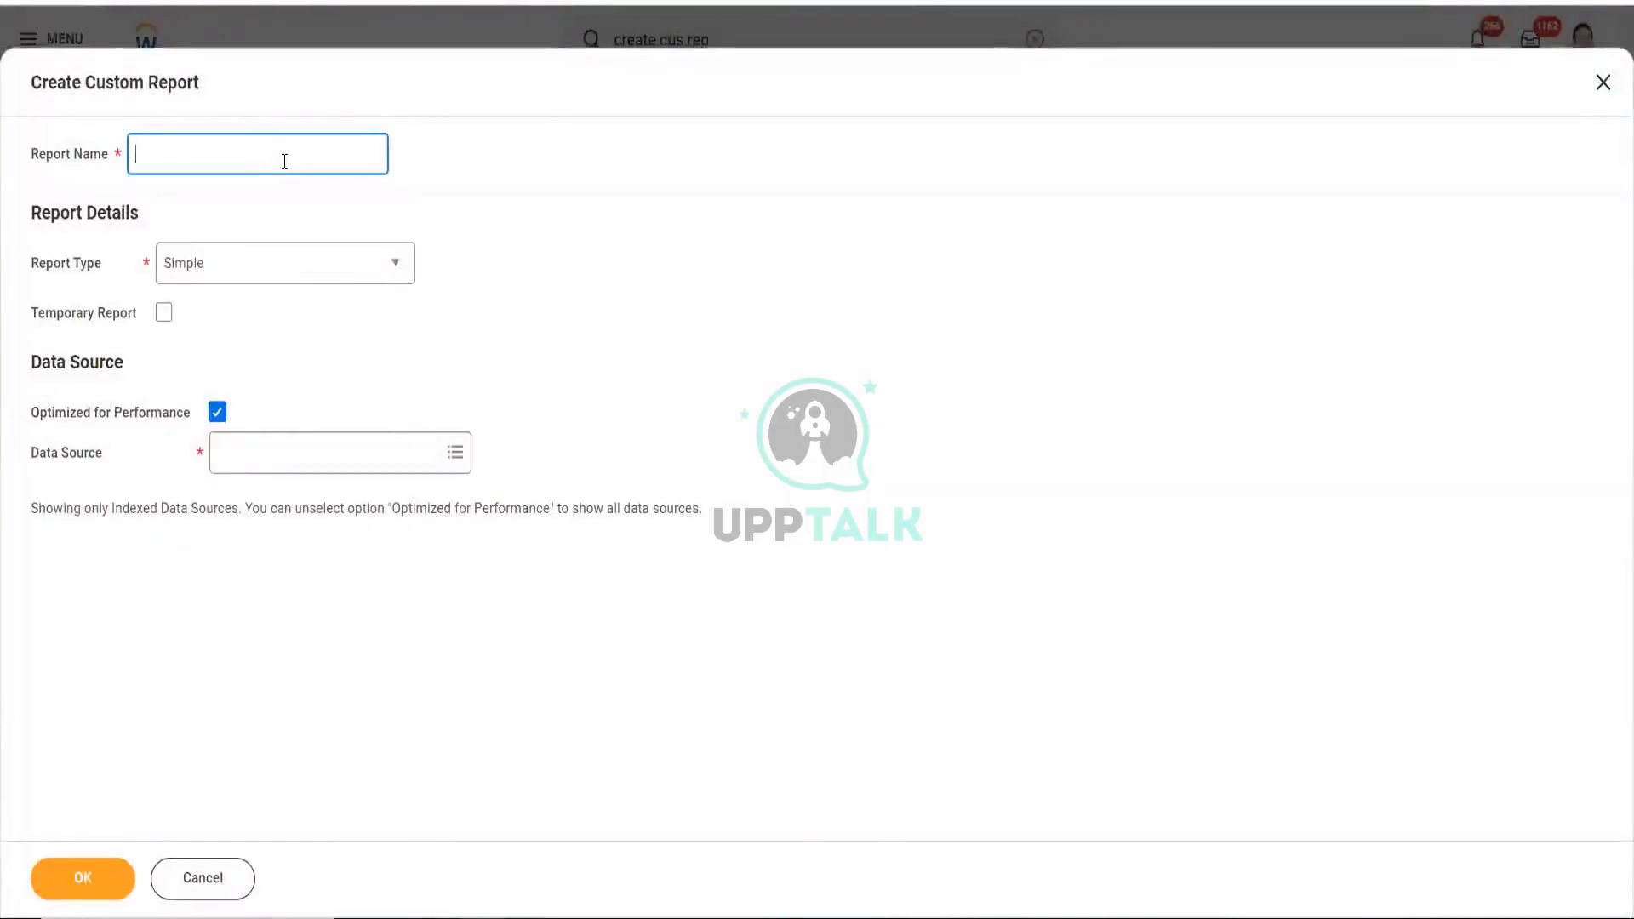
pyautogui.write('DNU Batch 2')
pyautogui.press('BackSpace')
pyautogui.write('2 E')
pyautogui.press('BackSpace')
pyautogui.write('First Report')
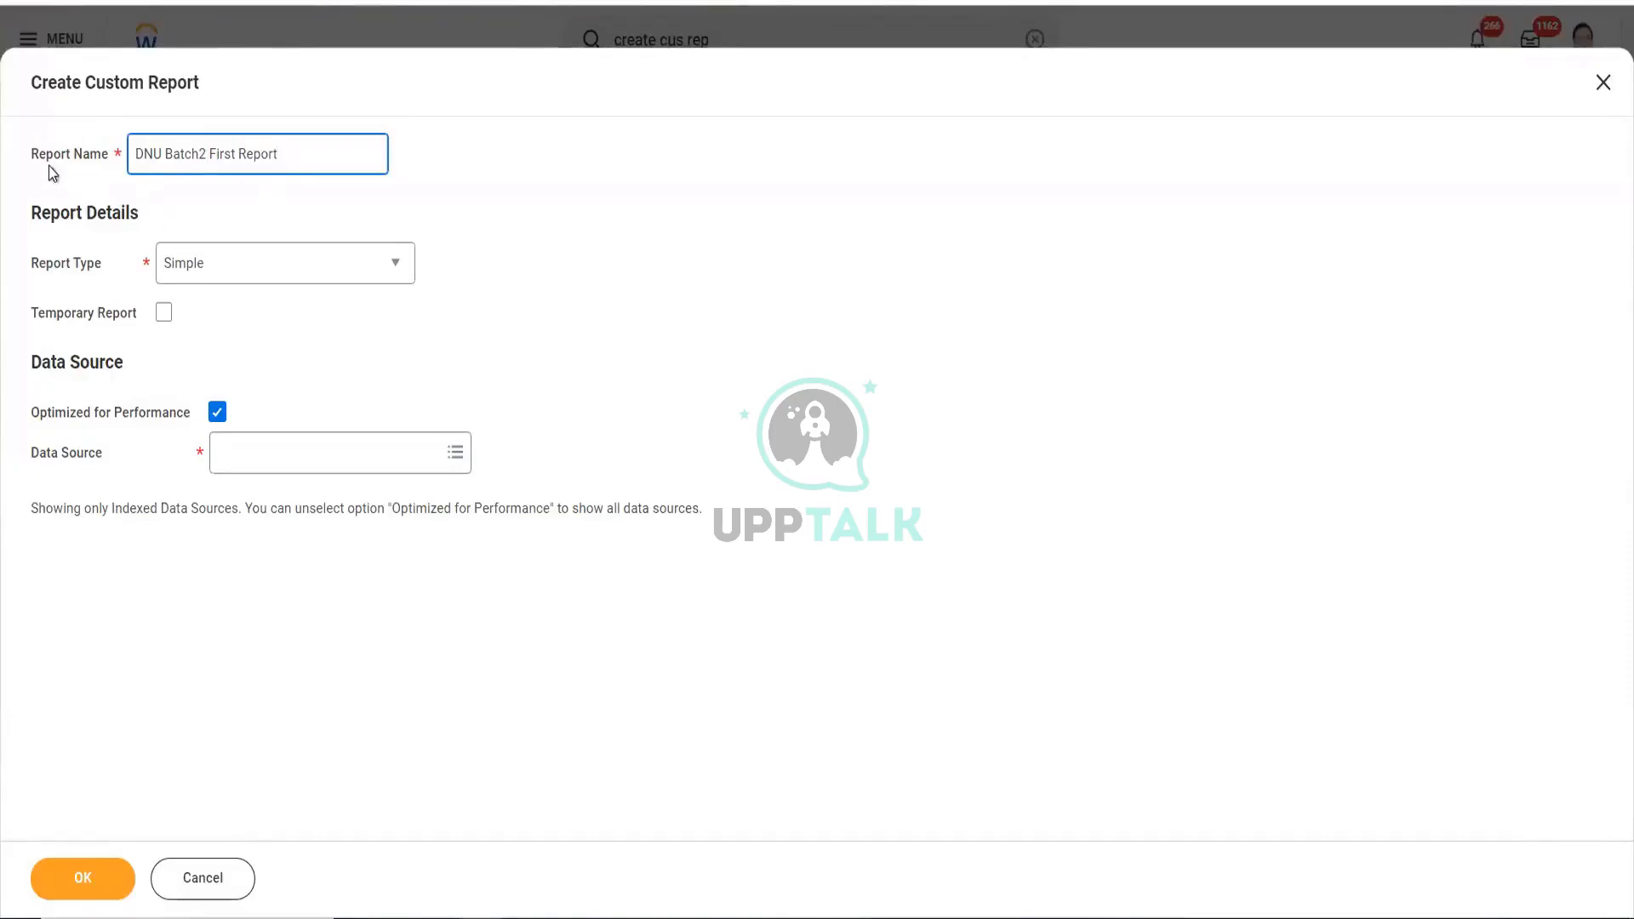
pyautogui.moveTo(35, 153); pyautogui.dragTo(136, 158)
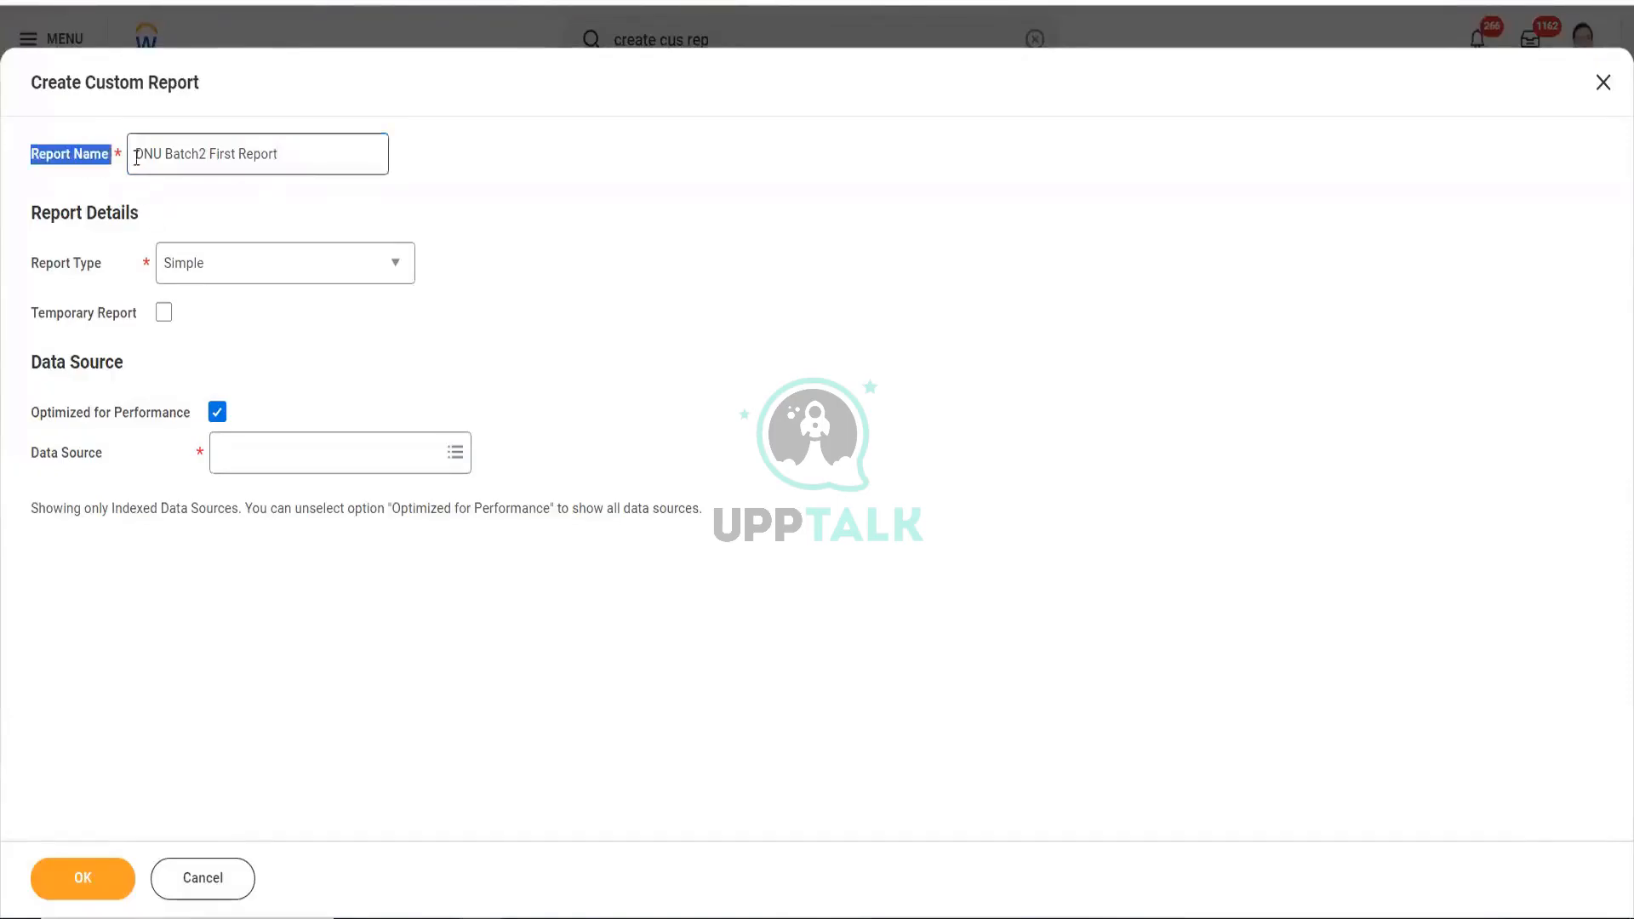
pyautogui.click(303, 157)
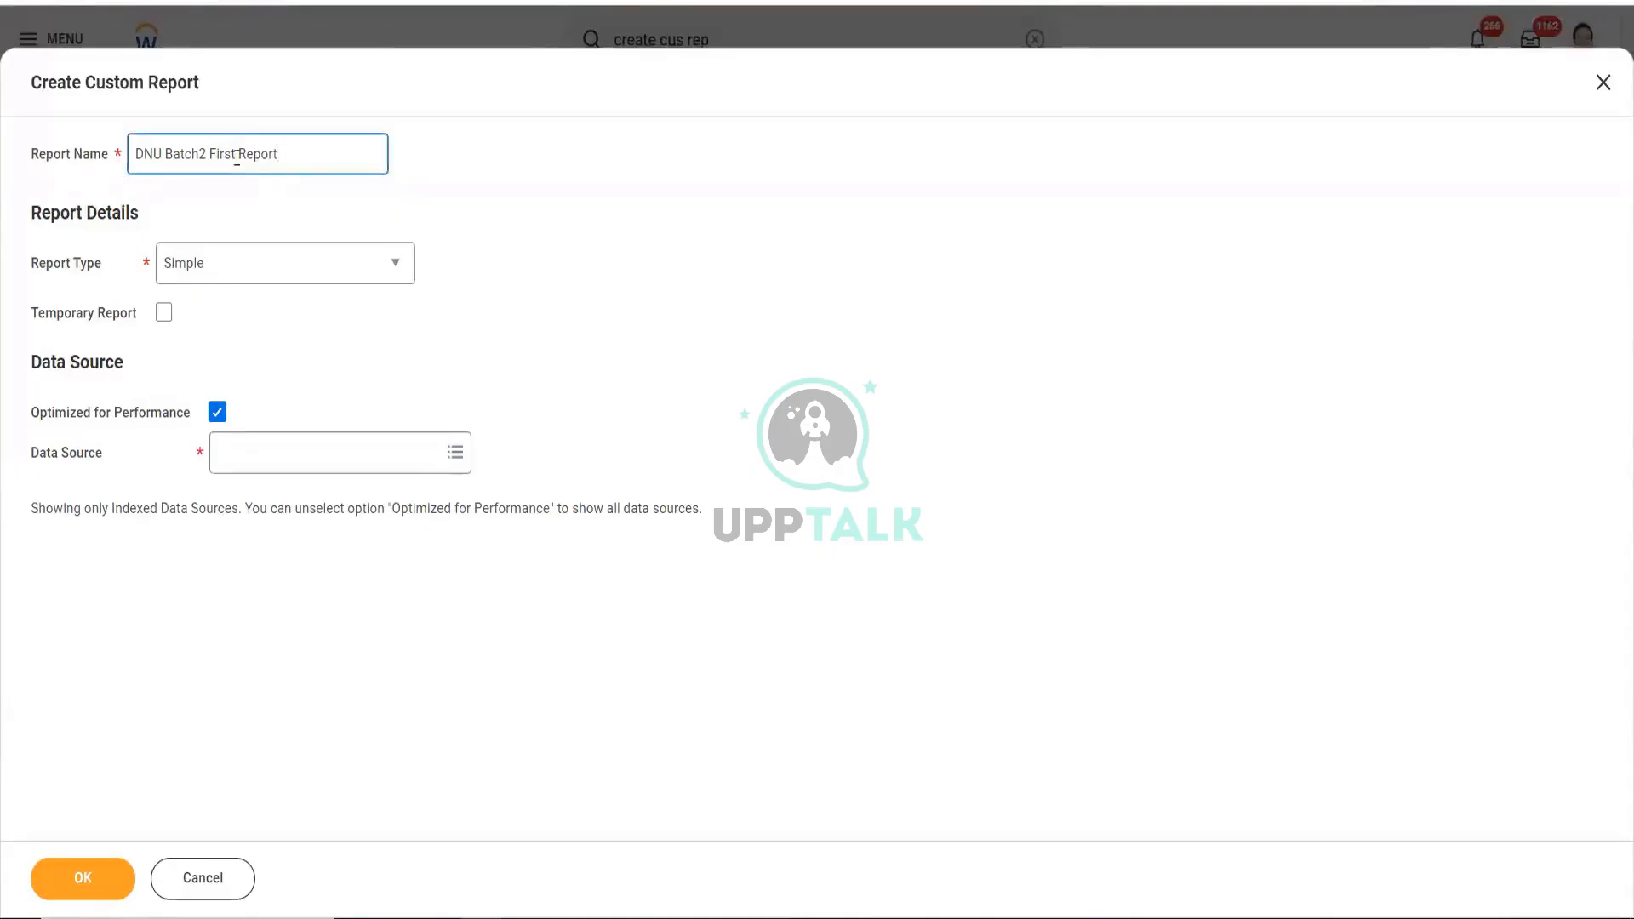
pyautogui.moveTo(277, 156); pyautogui.dragTo(107, 177)
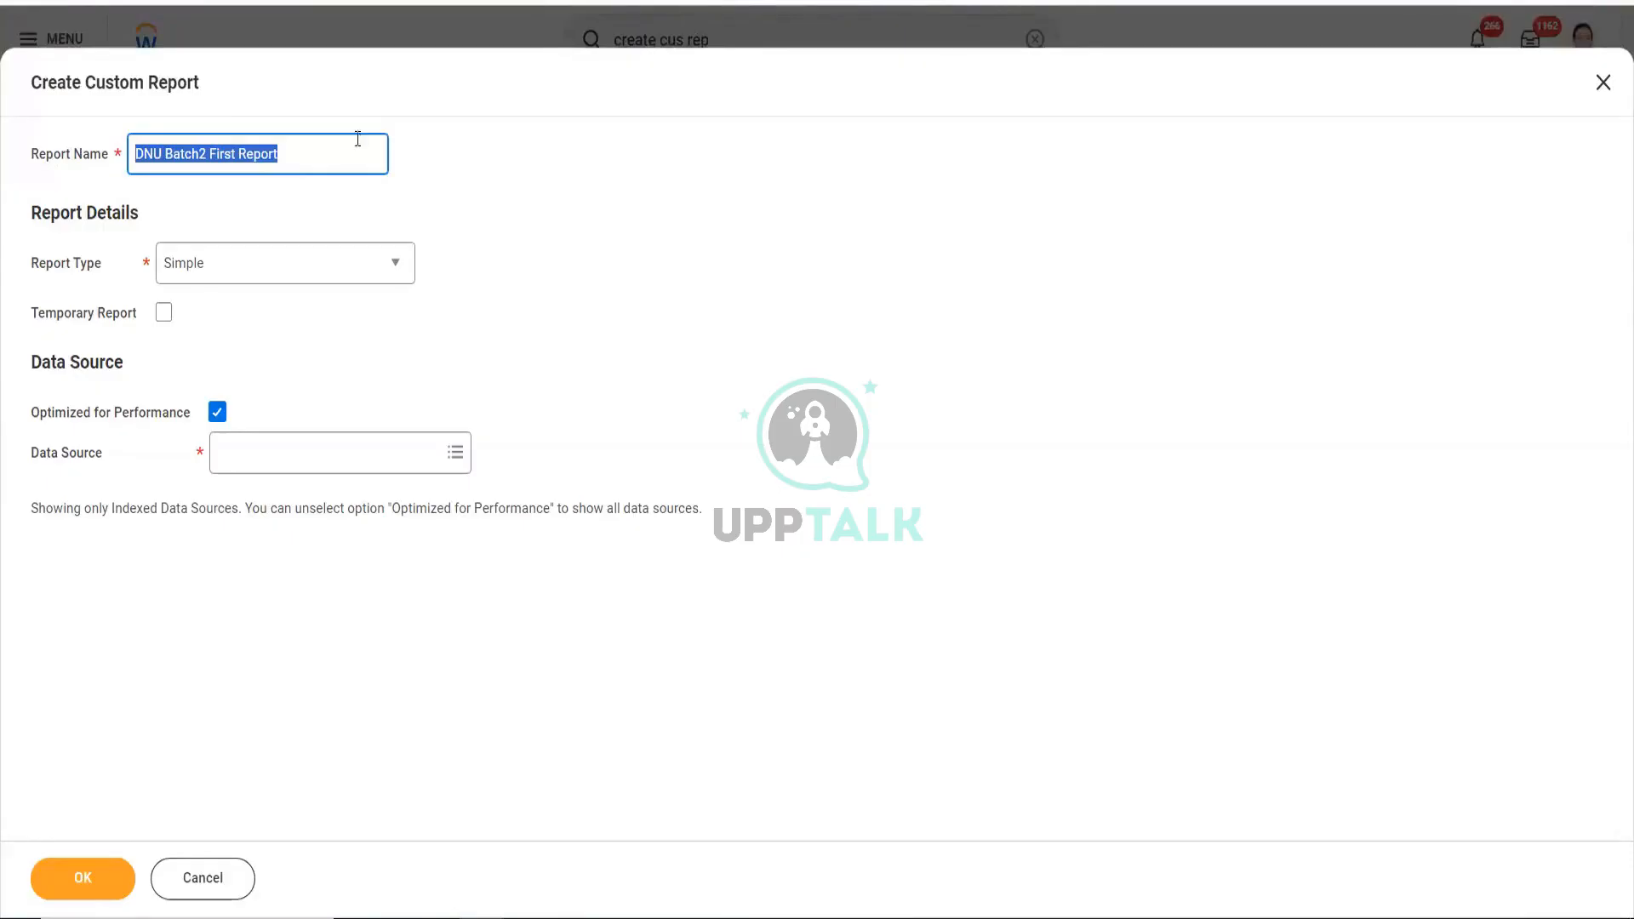
pyautogui.click(53, 274)
pyautogui.moveTo(32, 265); pyautogui.dragTo(101, 260)
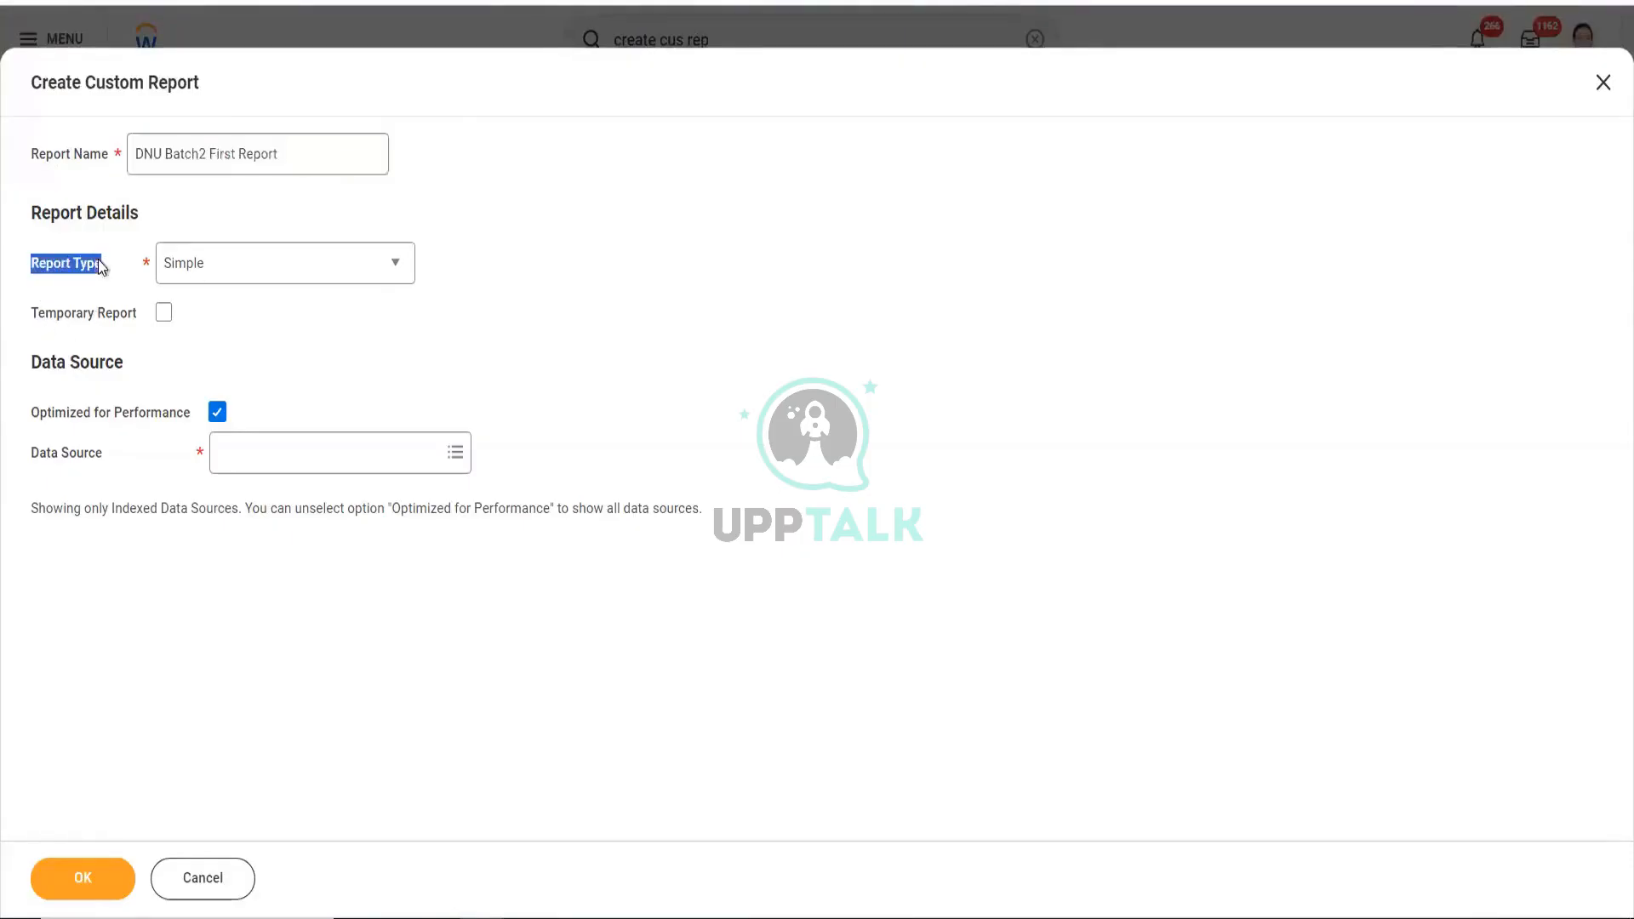
# - Choose Simple as the report type for the custom report
pyautogui.click(393, 265)
pyautogui.click(393, 269)
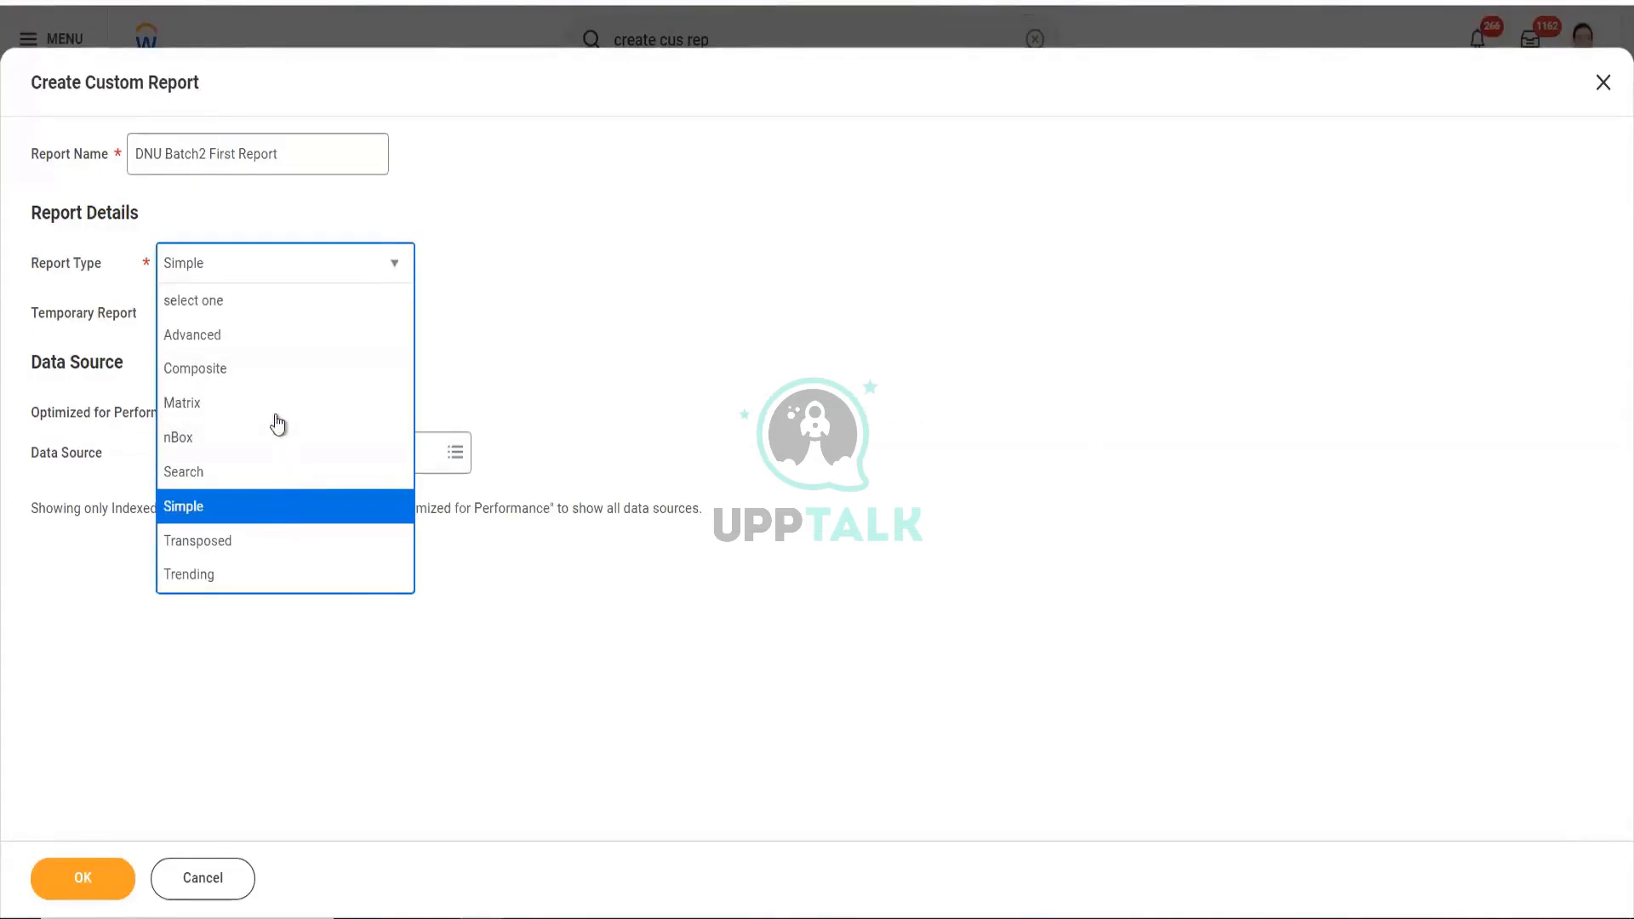
pyautogui.click(255, 508)
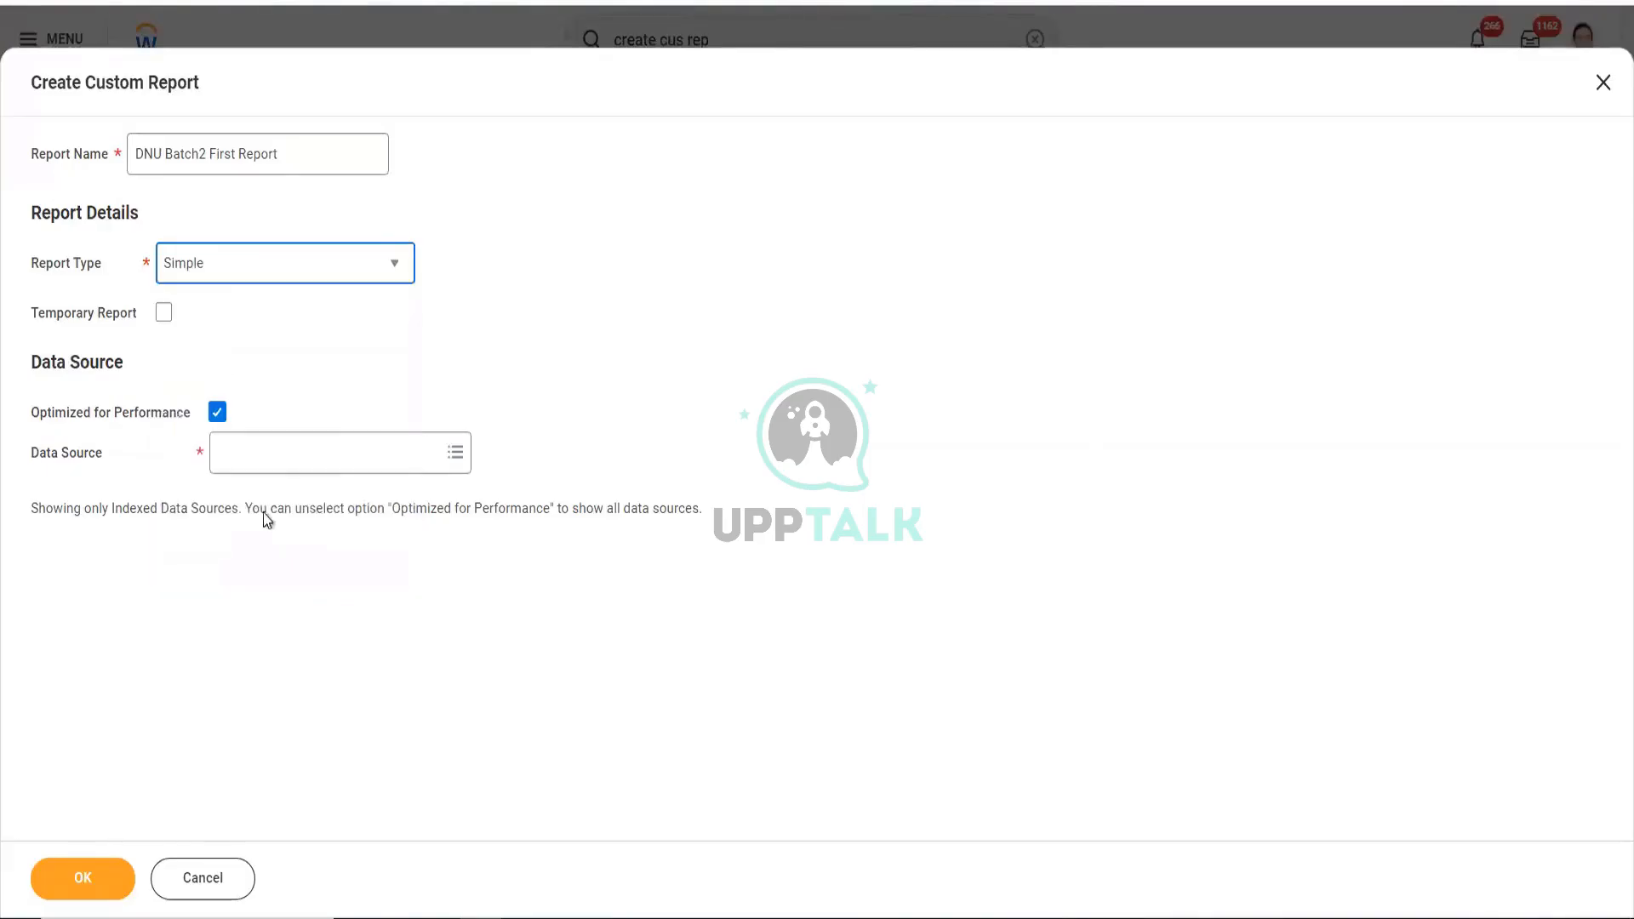
# - Insert "Simple" into the report name so it reads "DNU Batch2 First Simple Report"
pyautogui.click(236, 154)
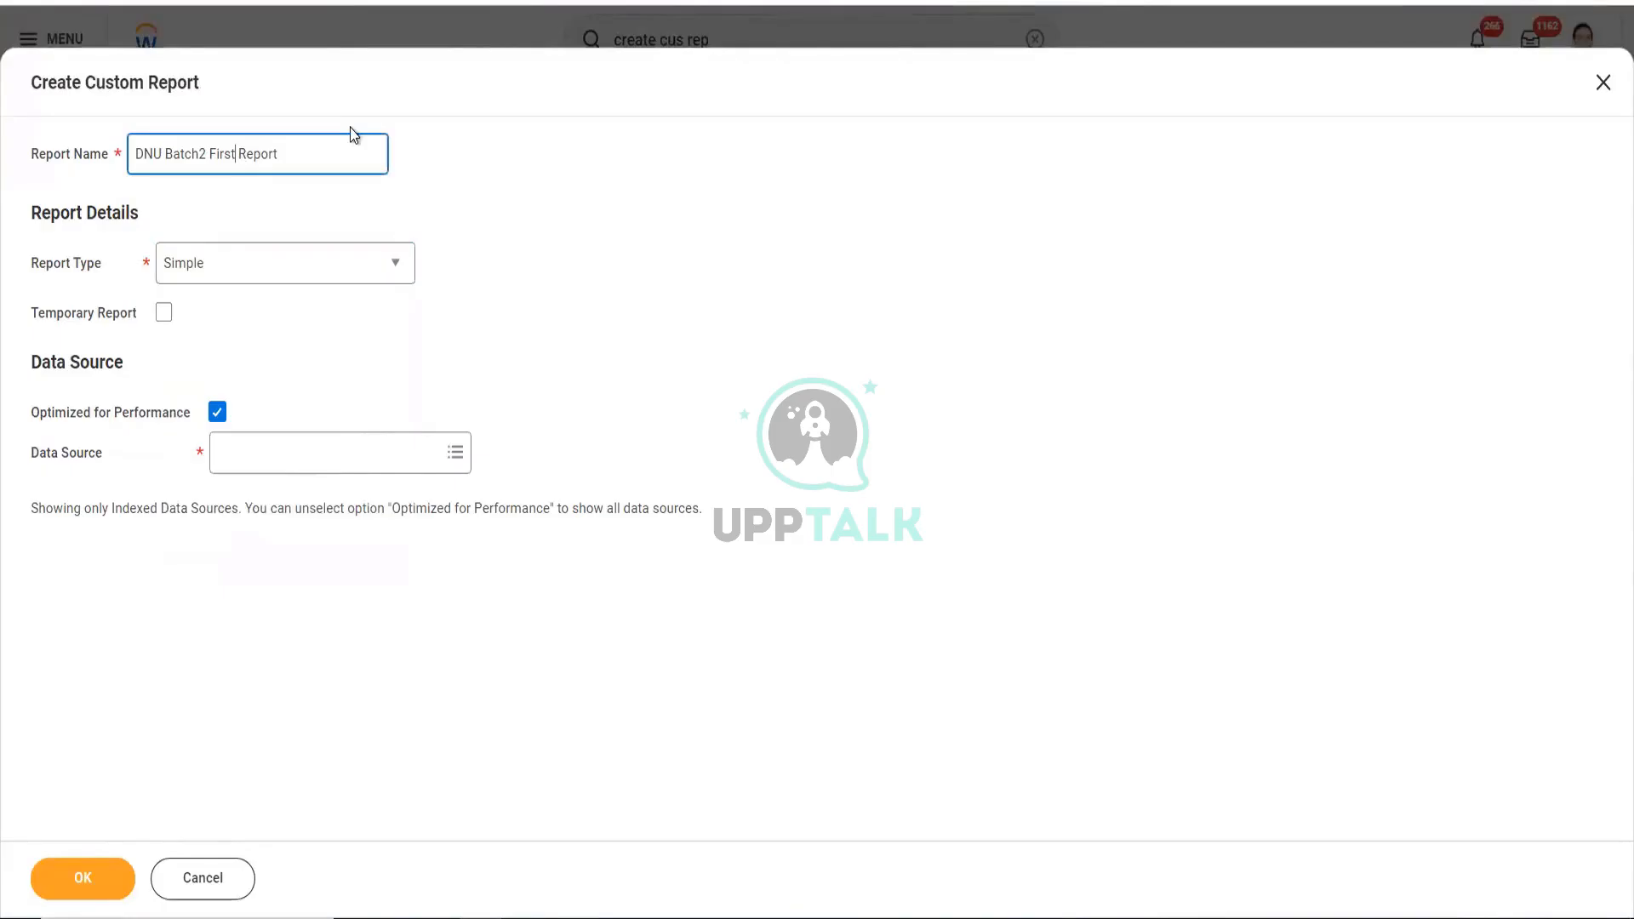
pyautogui.write('impe')
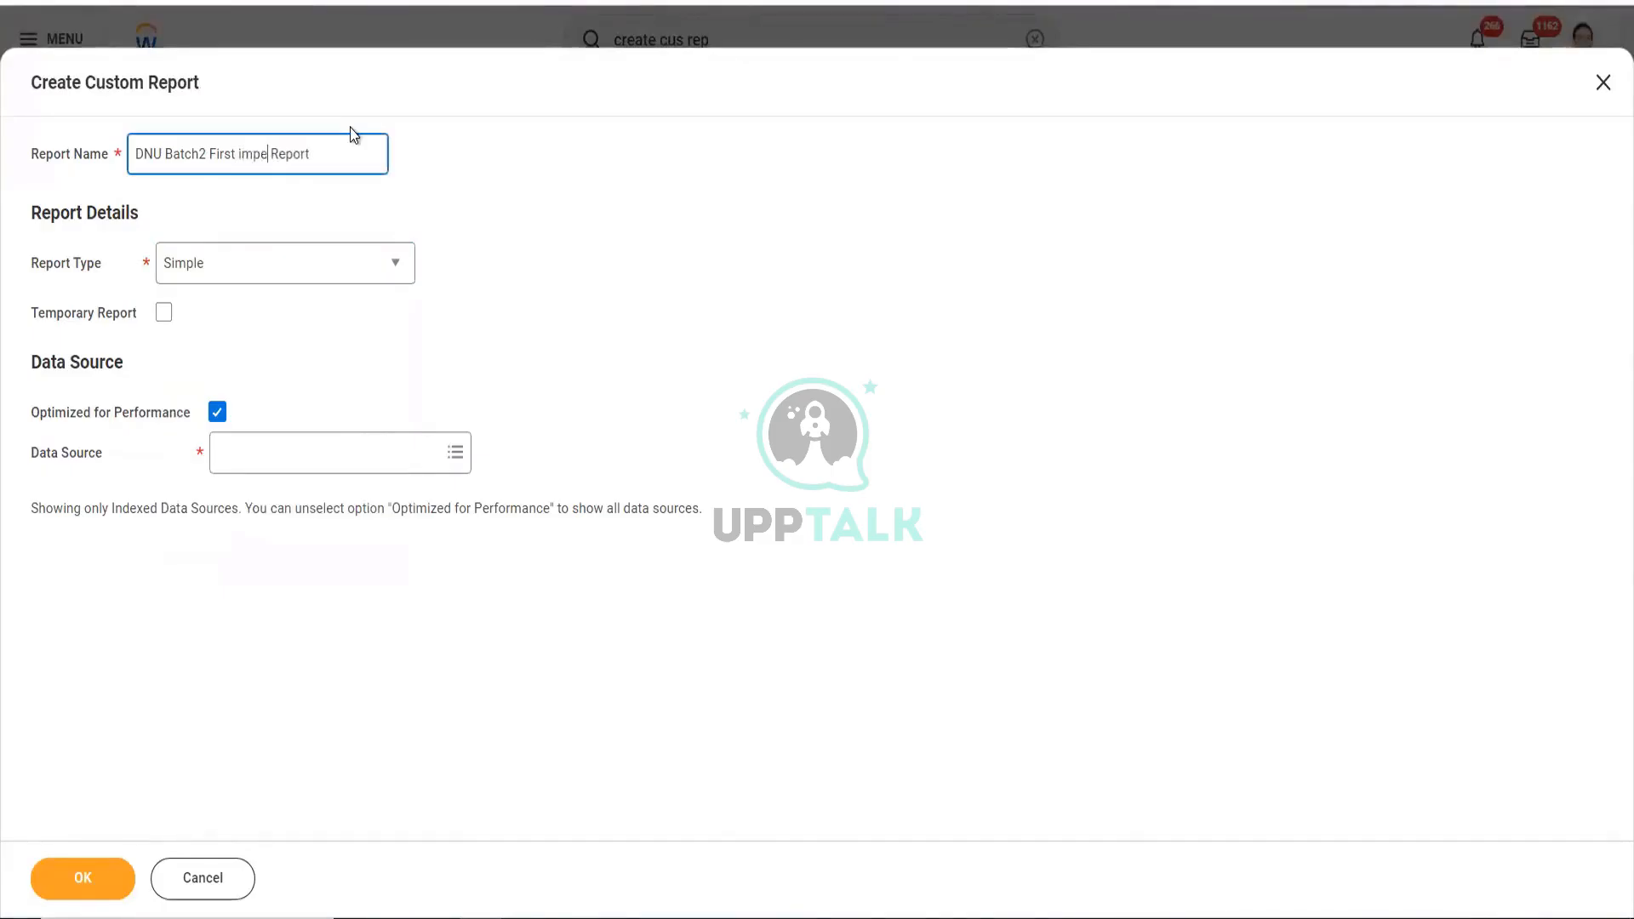
pyautogui.press('BackSpace')
pyautogui.press('BackSpace')
pyautogui.press('BackSpace')
pyautogui.press('BackSpace')
pyautogui.write('Simple')
# - Mark the report as temporary and create it with Workers for HCM Reporting as the data source
pyautogui.click(164, 315)
pyautogui.click(244, 454)
pyautogui.write('worker for h')
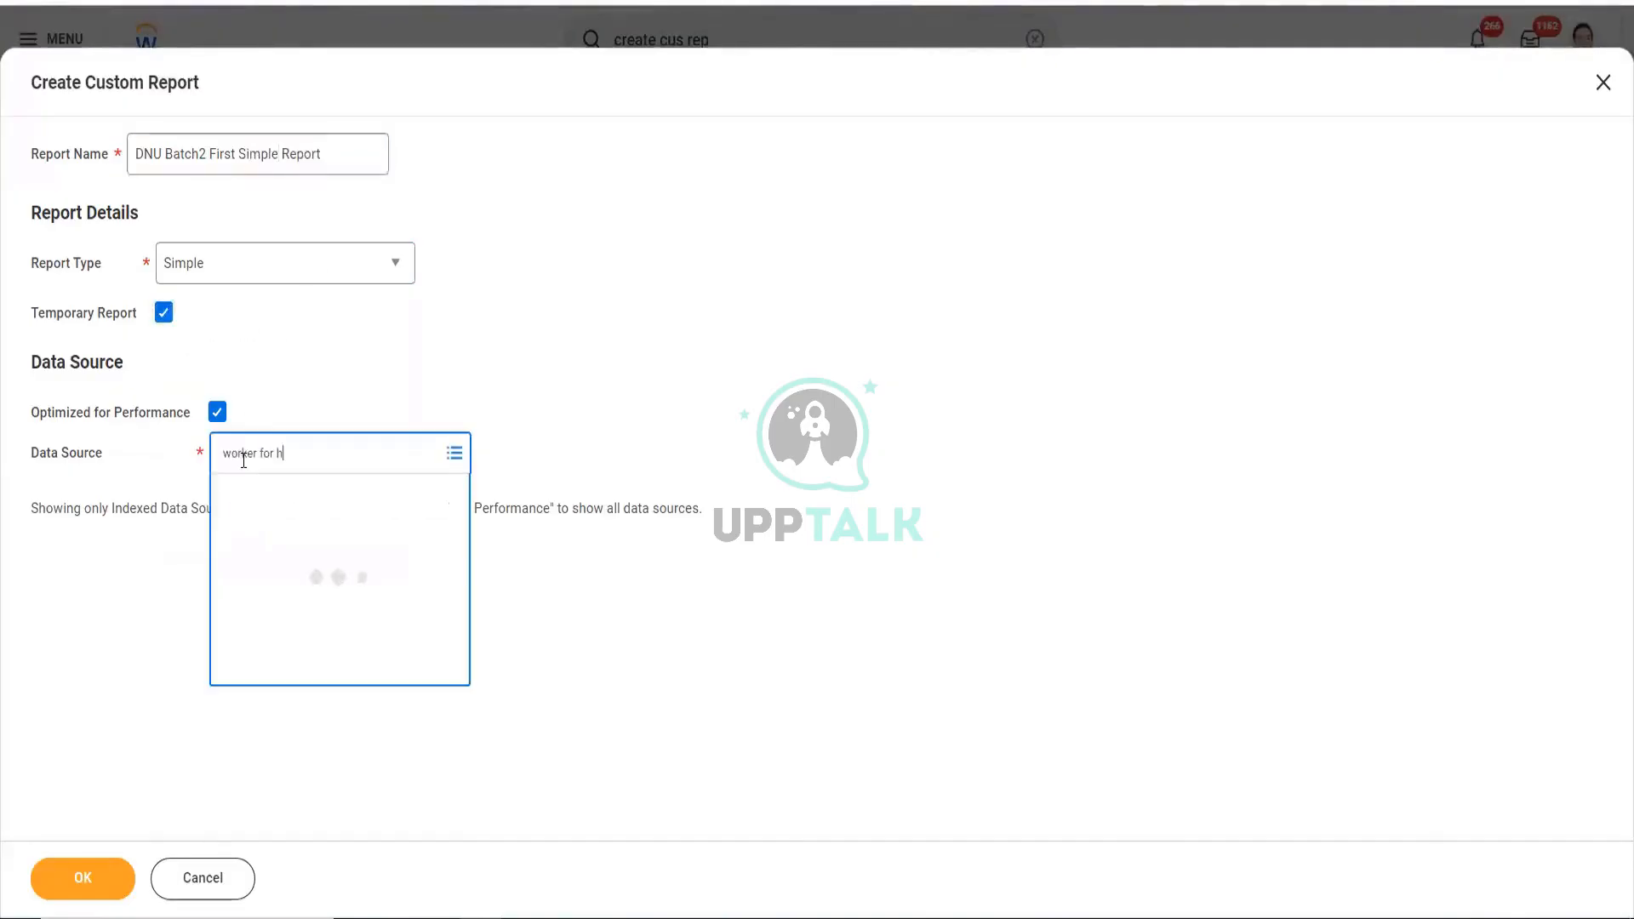
pyautogui.write('cm')
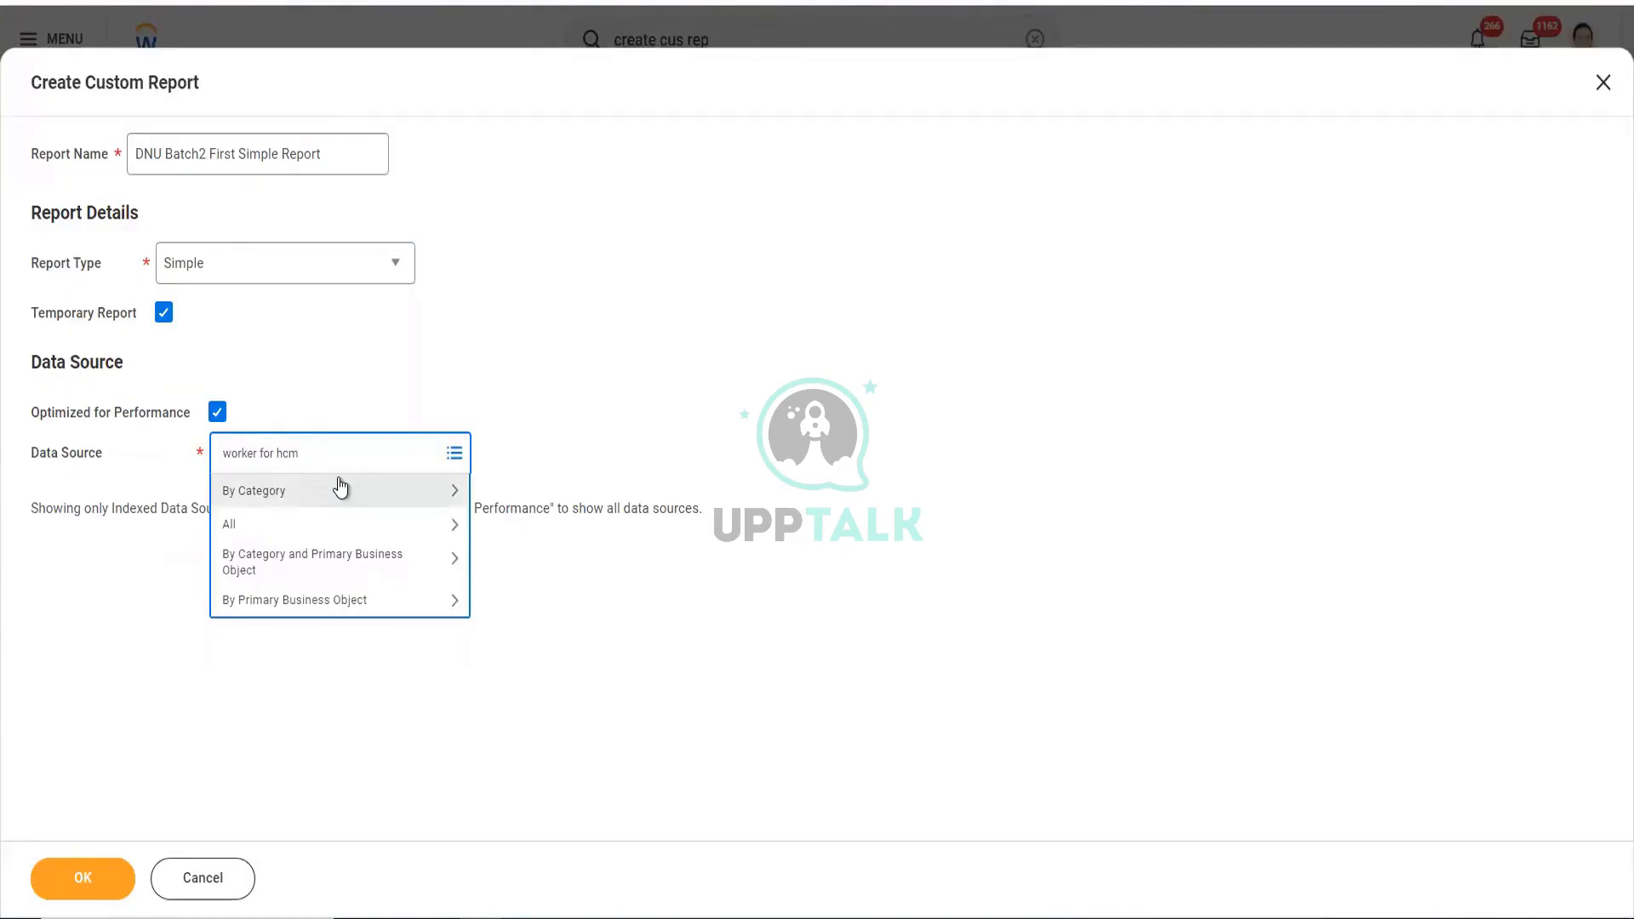
pyautogui.press('Return')
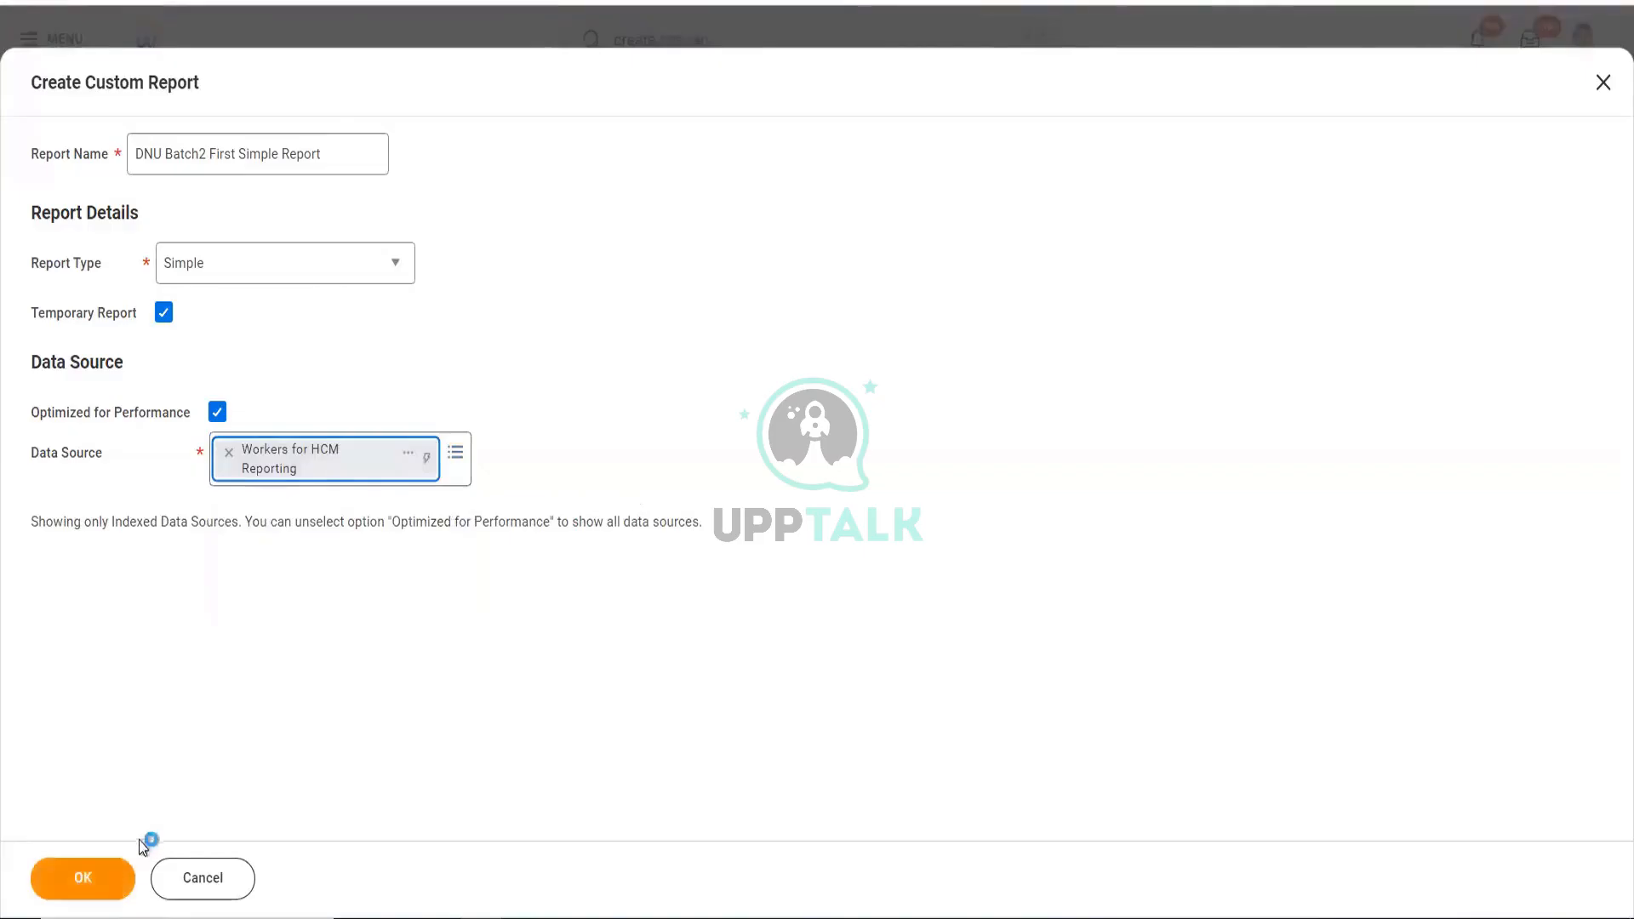
pyautogui.click(94, 882)
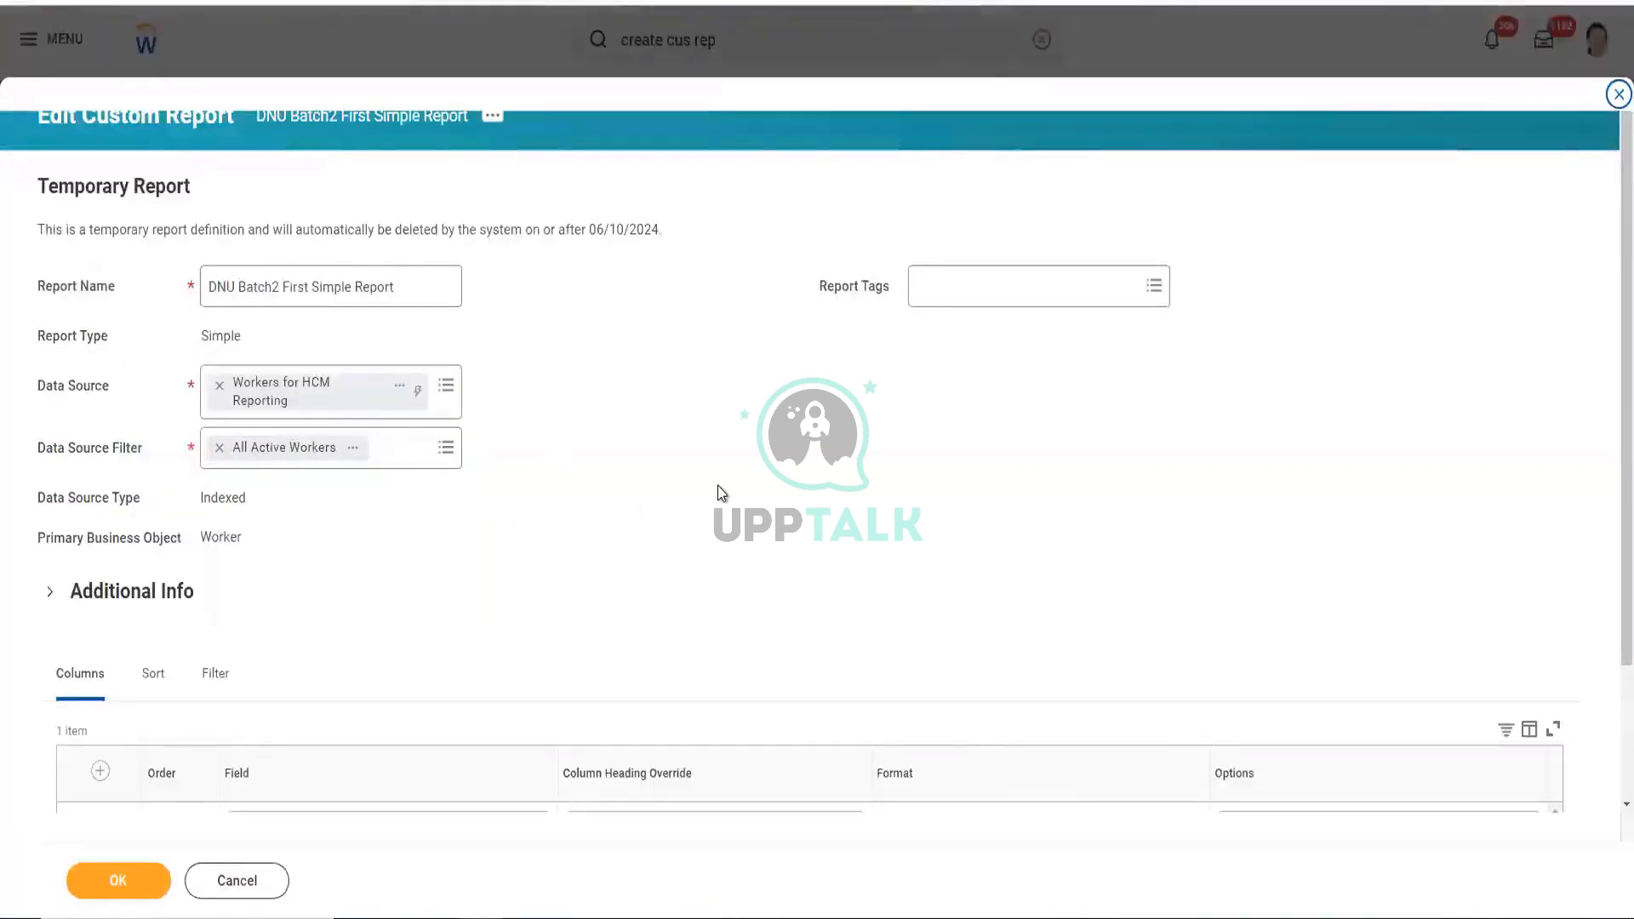
pyautogui.scroll(-2, 718, 485)
pyautogui.scroll(1, 718, 485)
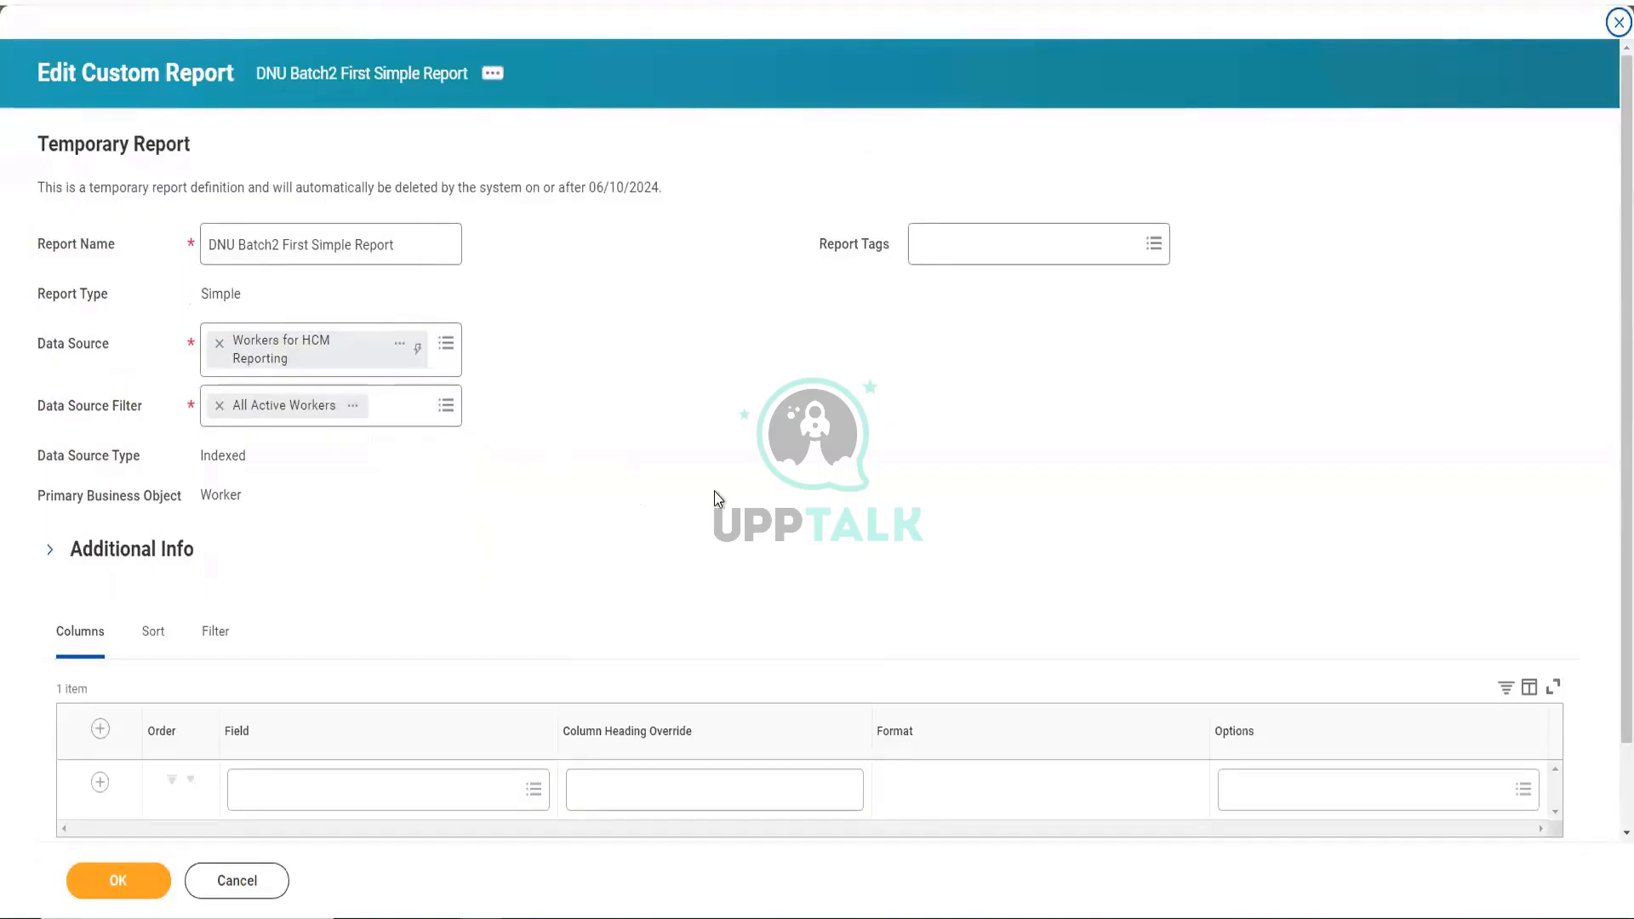
pyautogui.scroll(-1, 237, 519)
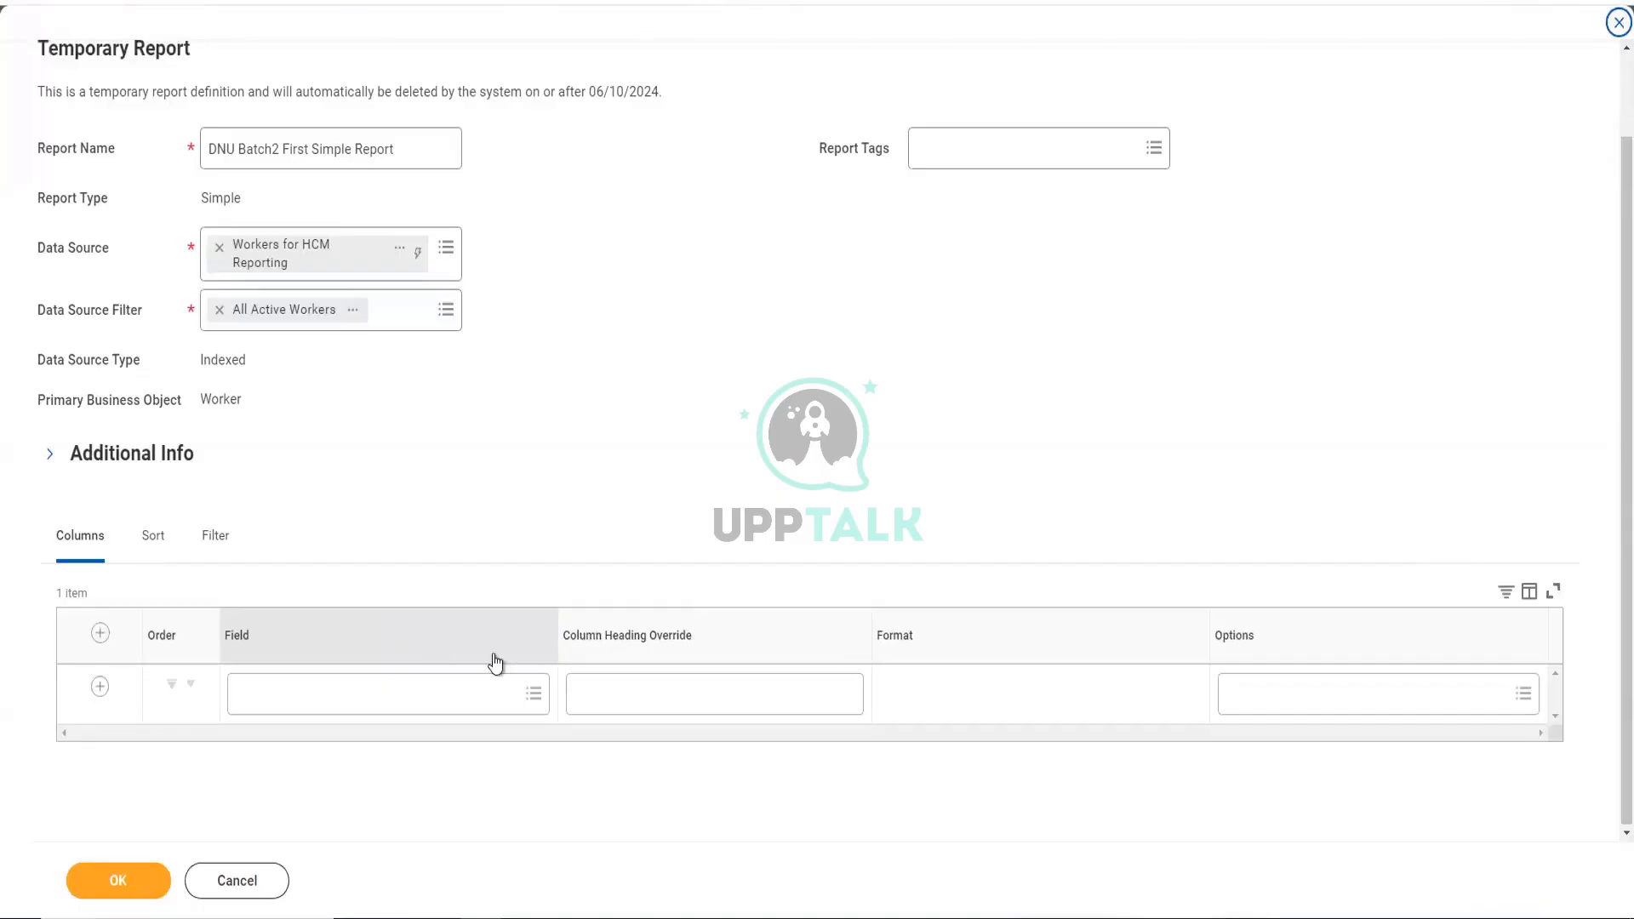
pyautogui.scroll(2, 742, 470)
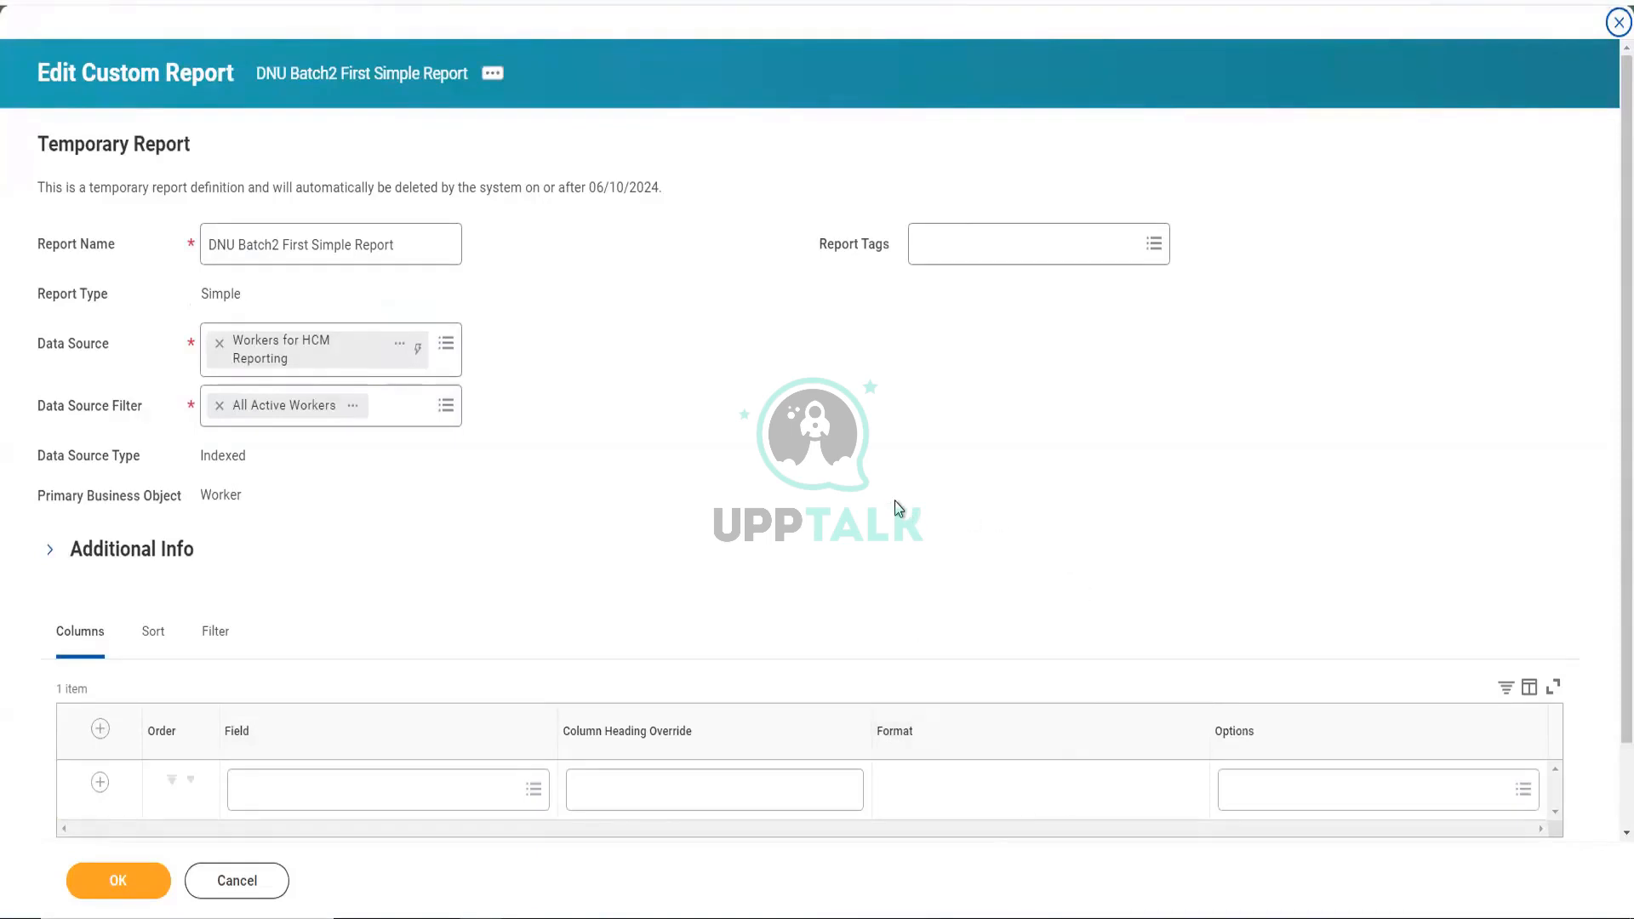
pyautogui.scroll(-1, 896, 501)
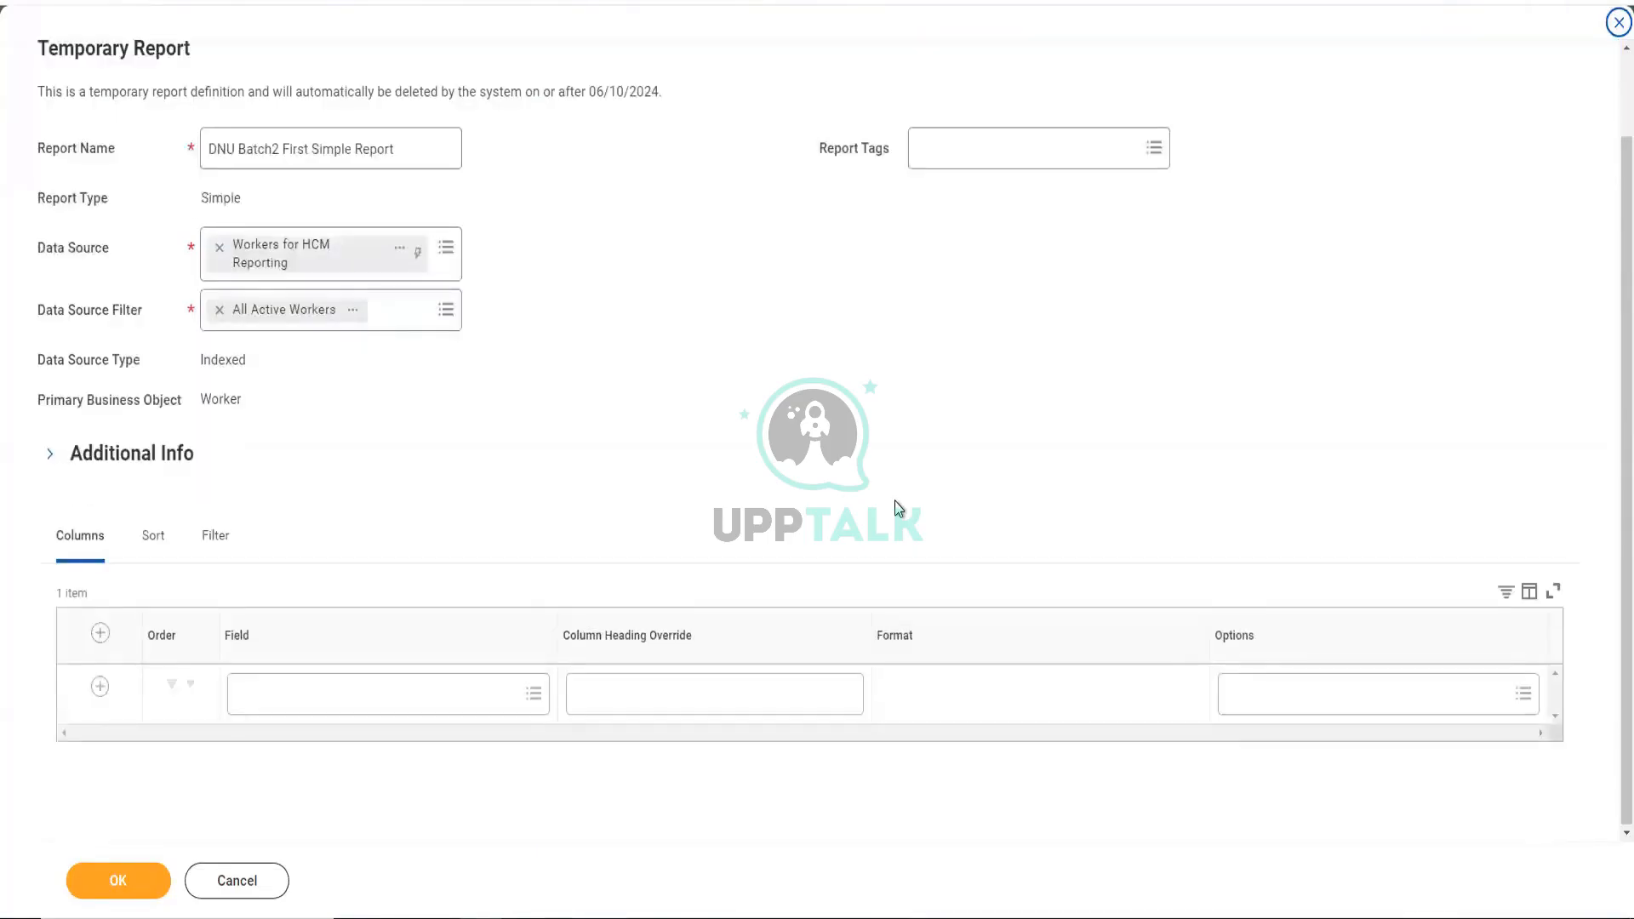
pyautogui.scroll(1, 895, 501)
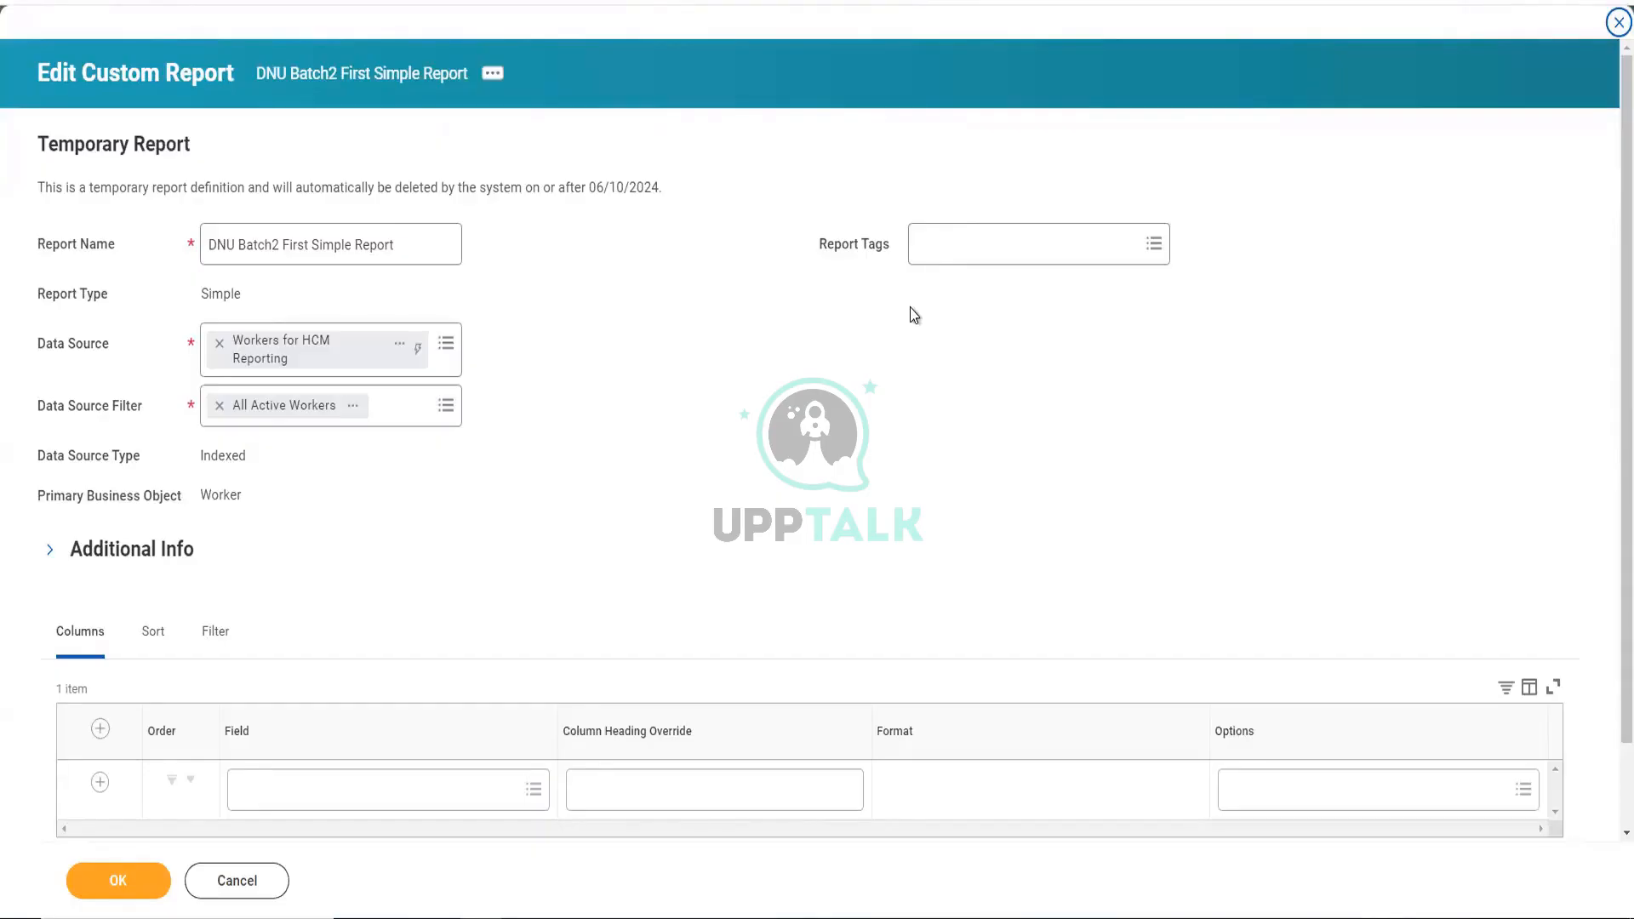
# - Find the existing report tag whose name ends in "_New" and assign it to the report
pyautogui.scroll(-2, 931, 516)
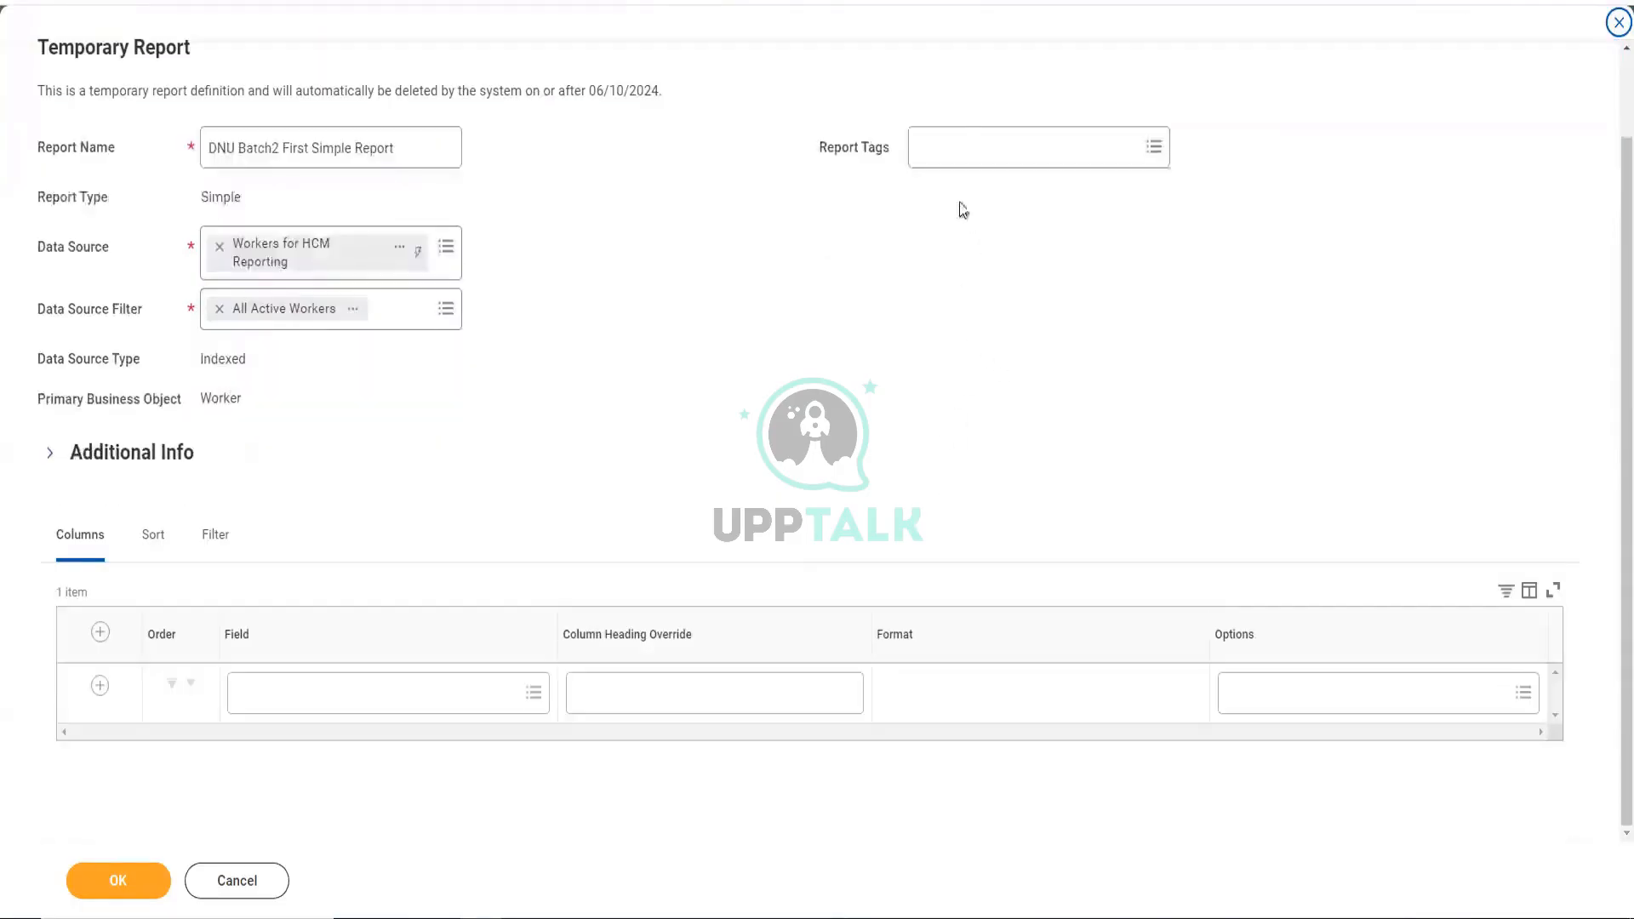
pyautogui.click(961, 140)
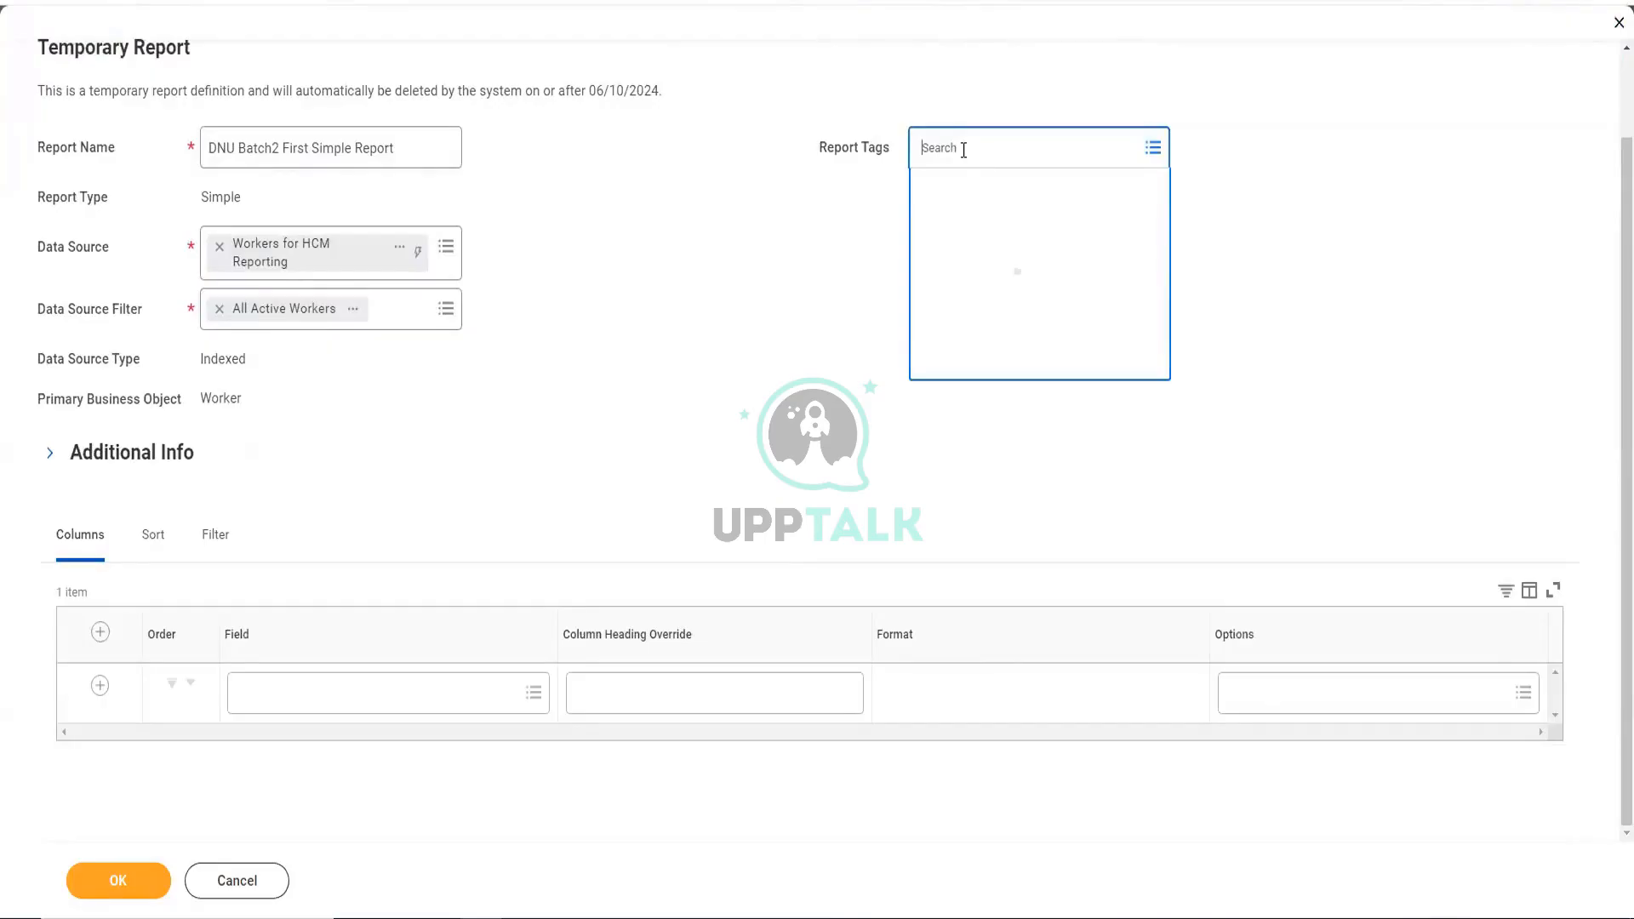
pyautogui.write('Ganes')
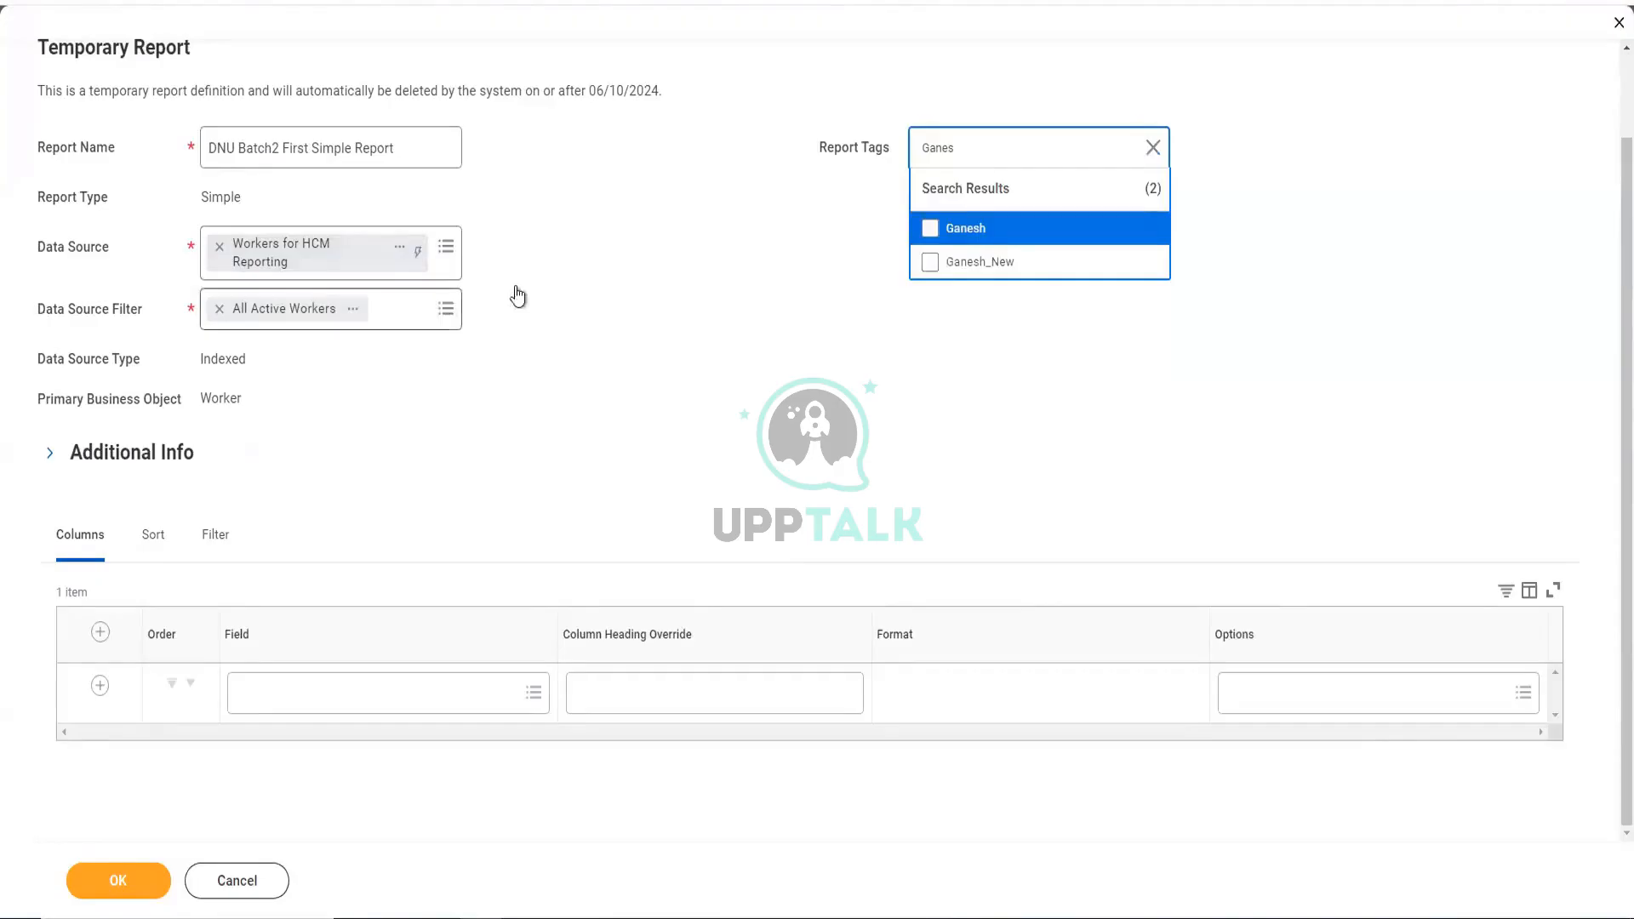
pyautogui.click(984, 262)
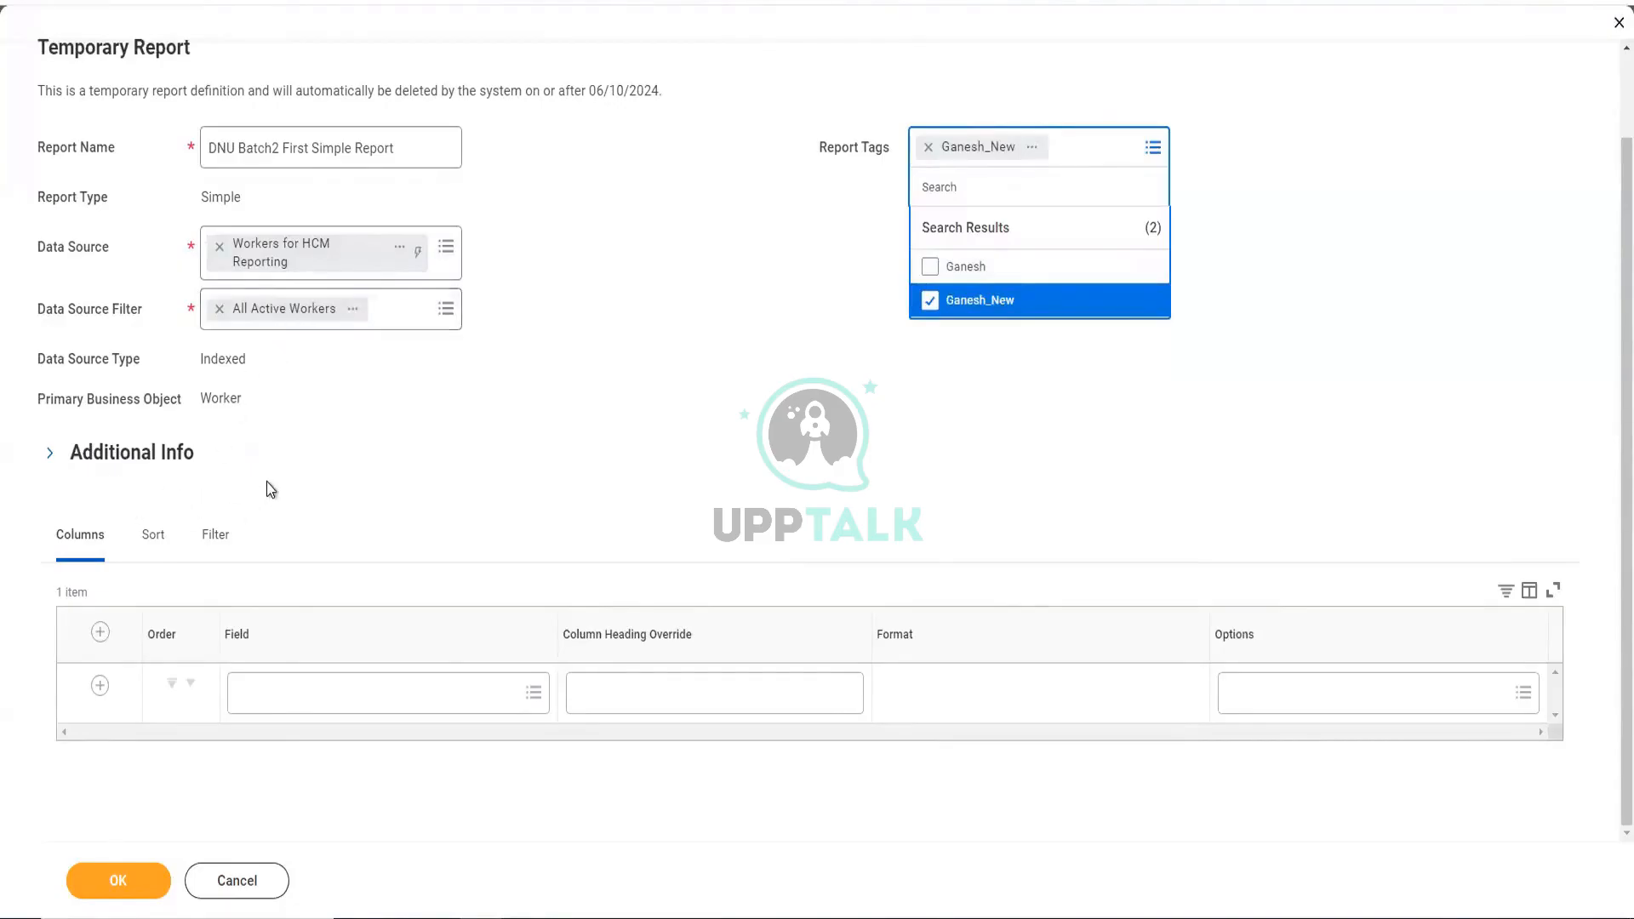
# - Expand the Additional Info section of the report definition
pyautogui.scroll(2, 267, 482)
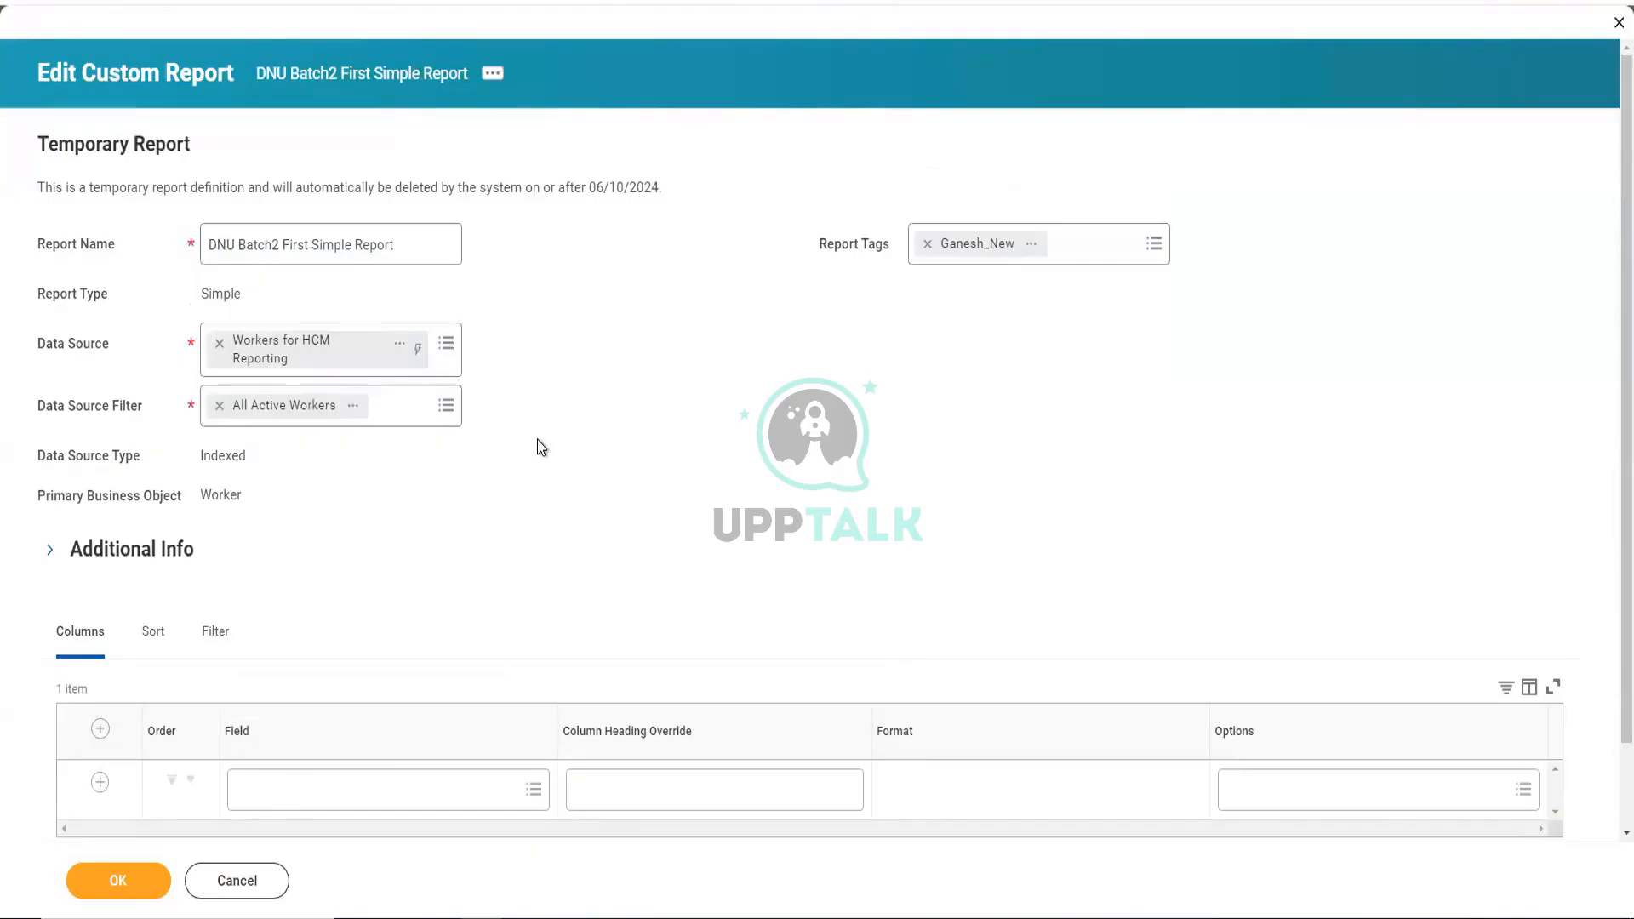
pyautogui.scroll(-2, 538, 439)
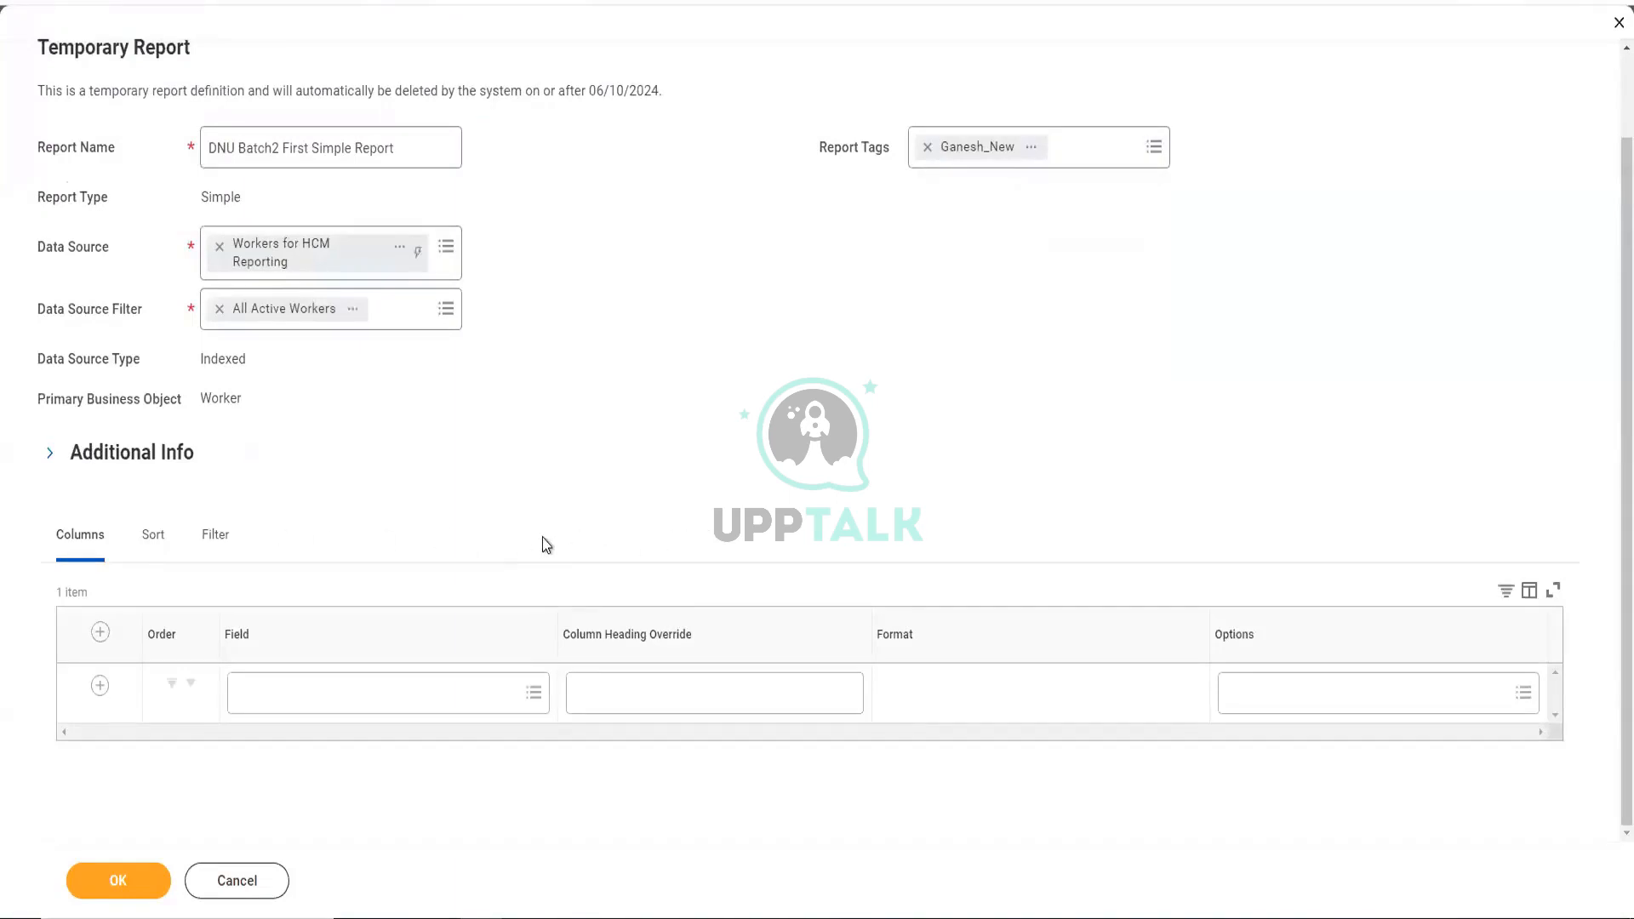
pyautogui.scroll(1, 206, 435)
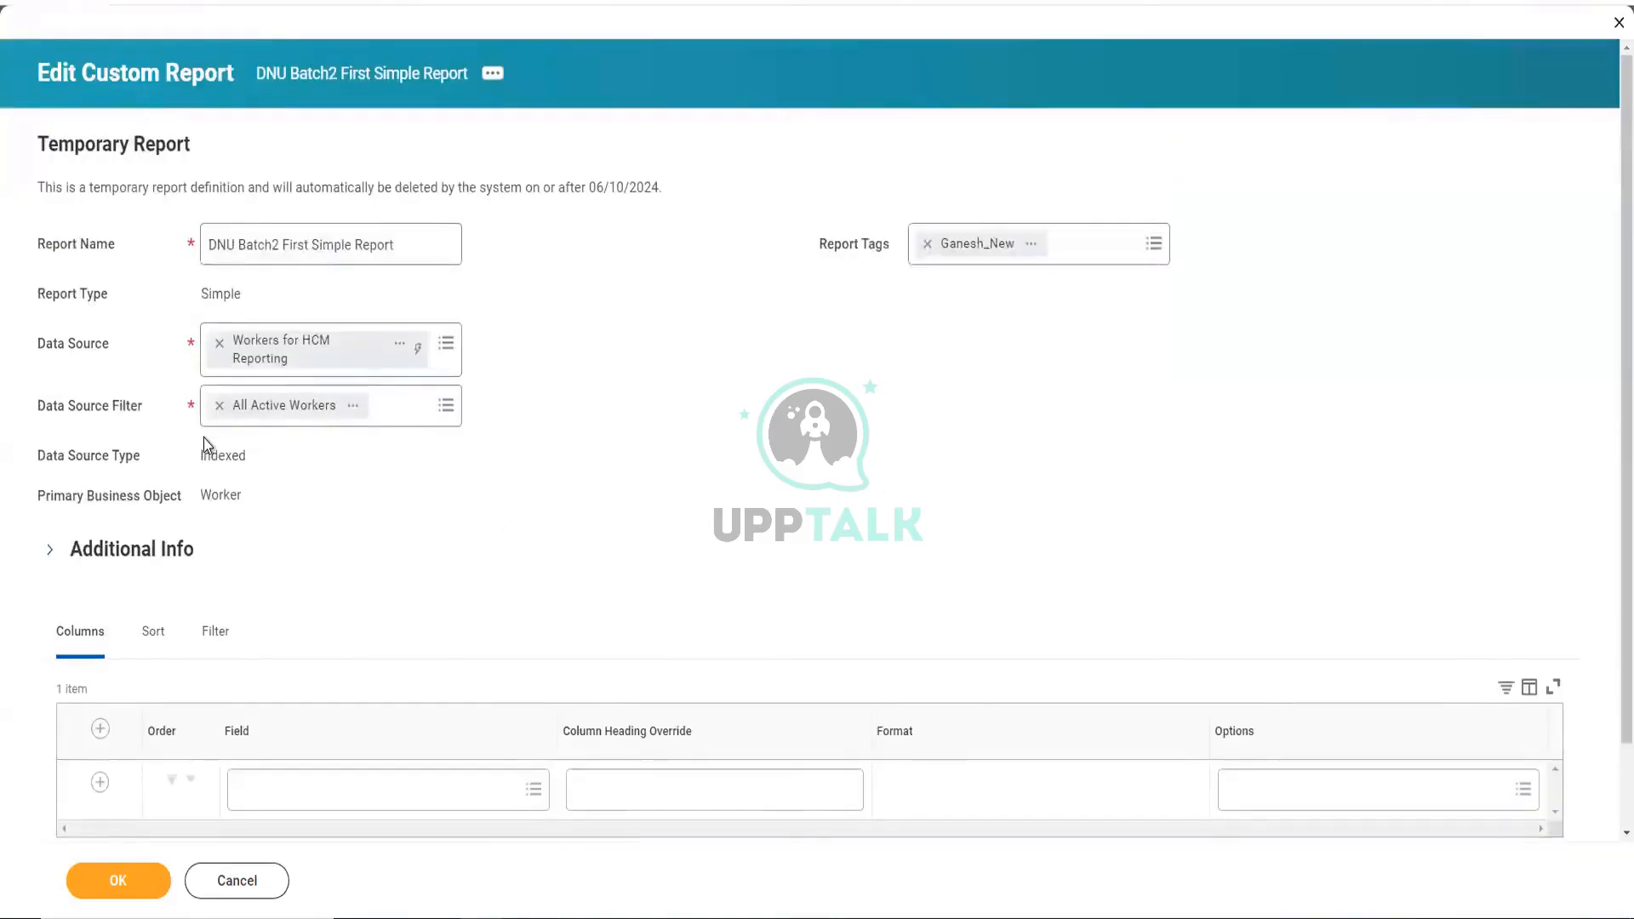
pyautogui.scroll(-1, 800, 436)
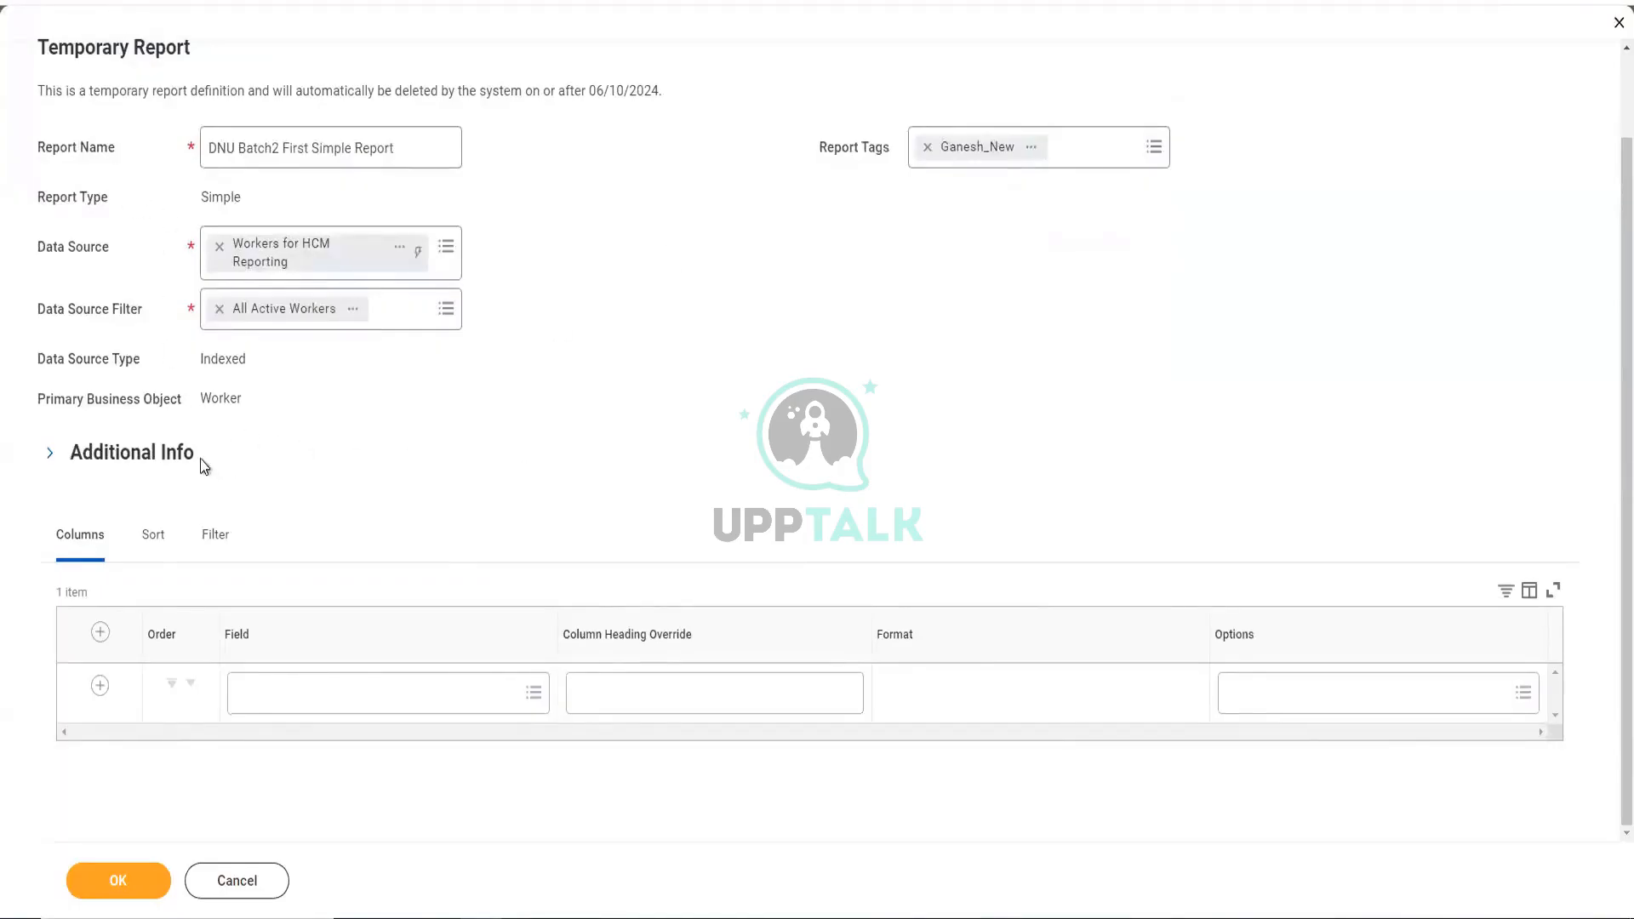
pyautogui.click(50, 457)
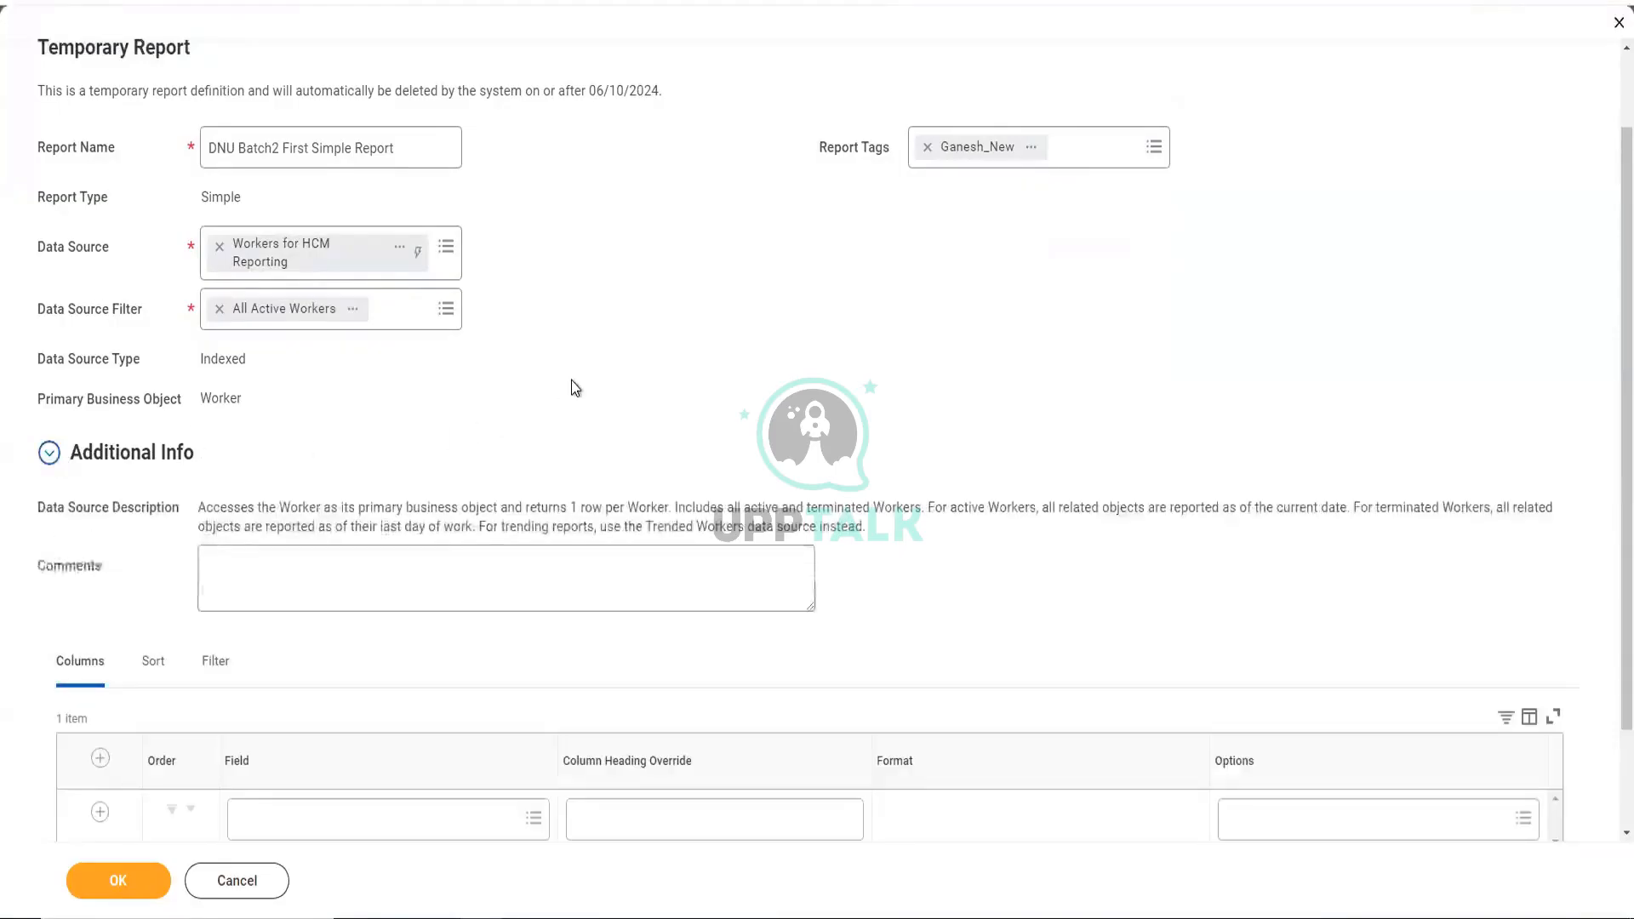
pyautogui.scroll(-2, 575, 388)
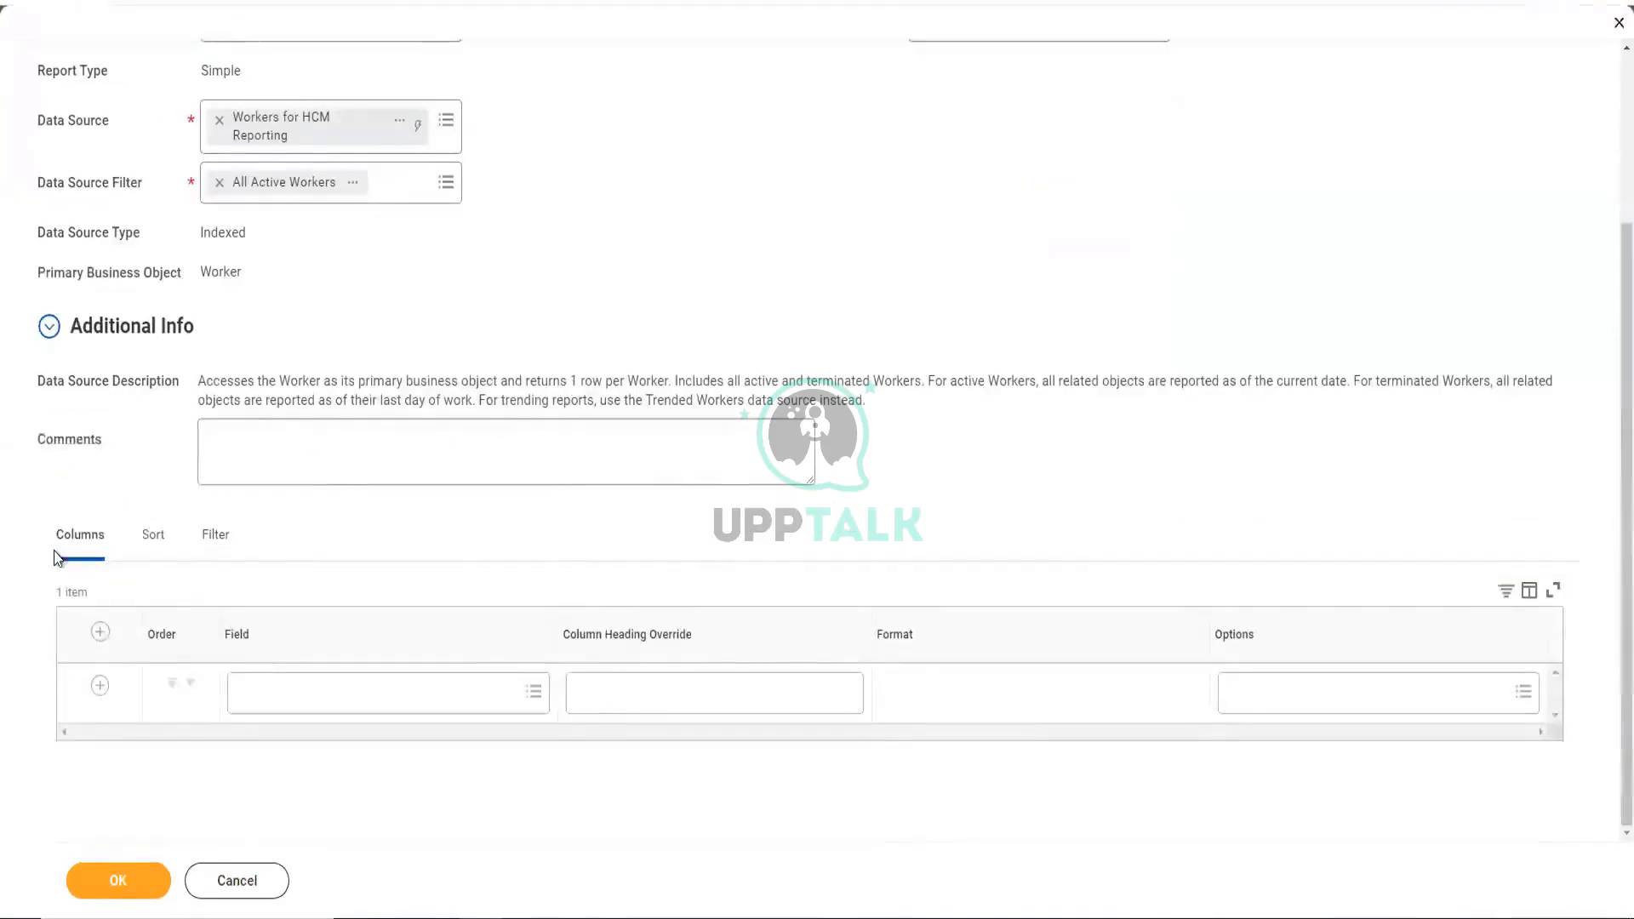
# - Search for "first nam" and set the first column's field to First Name
pyautogui.click(260, 691)
pyautogui.write('fir')
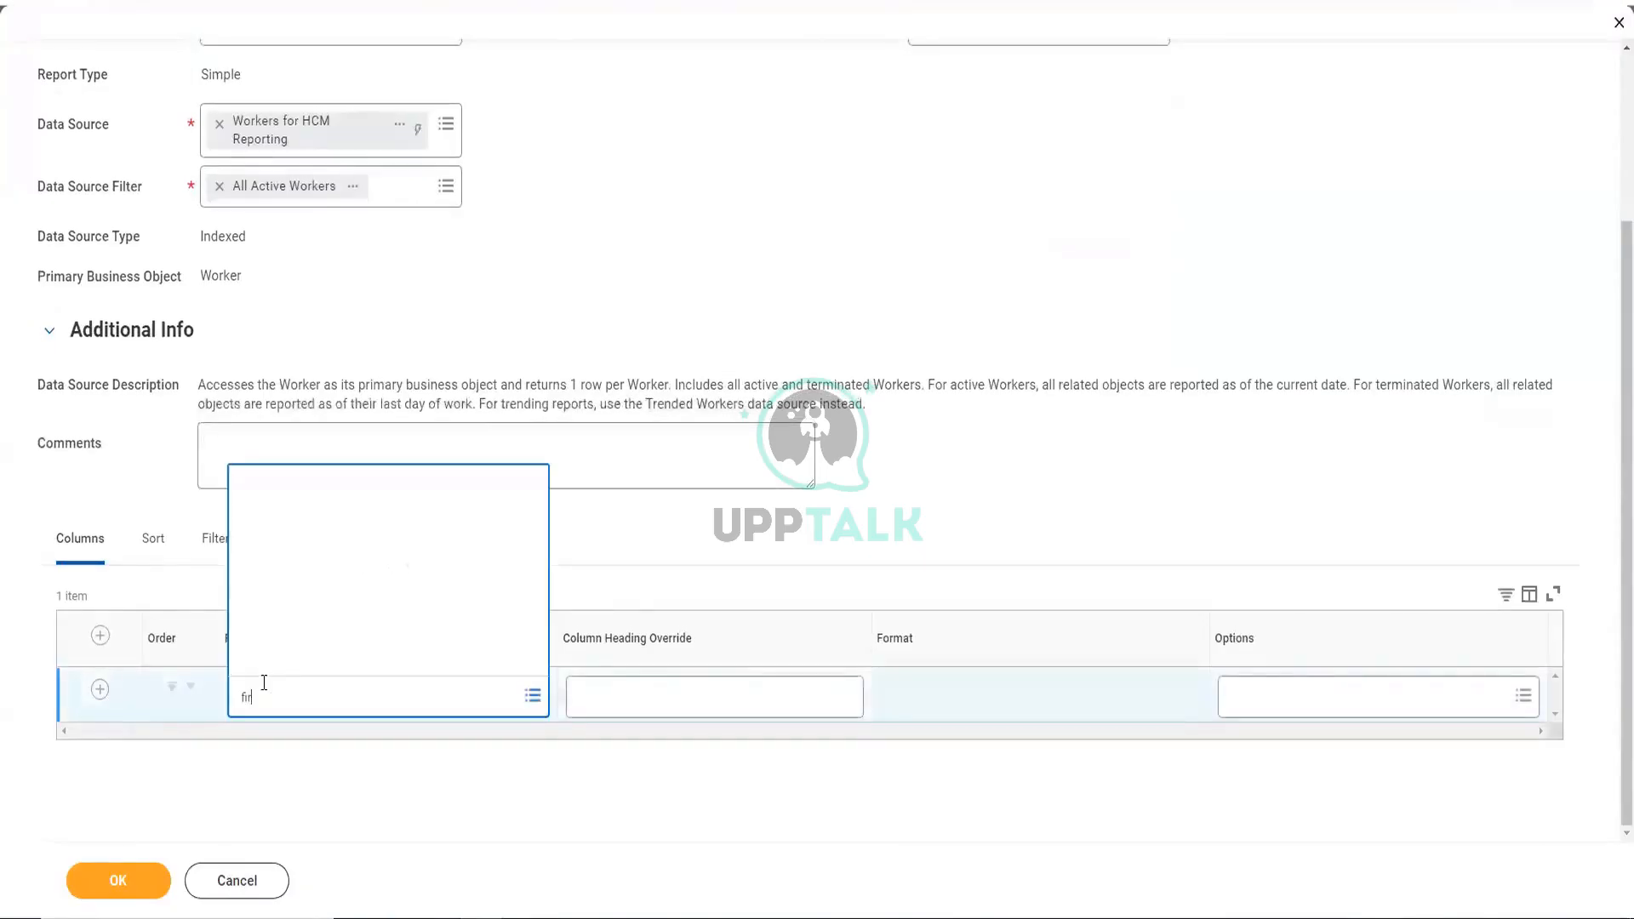
pyautogui.write('st')
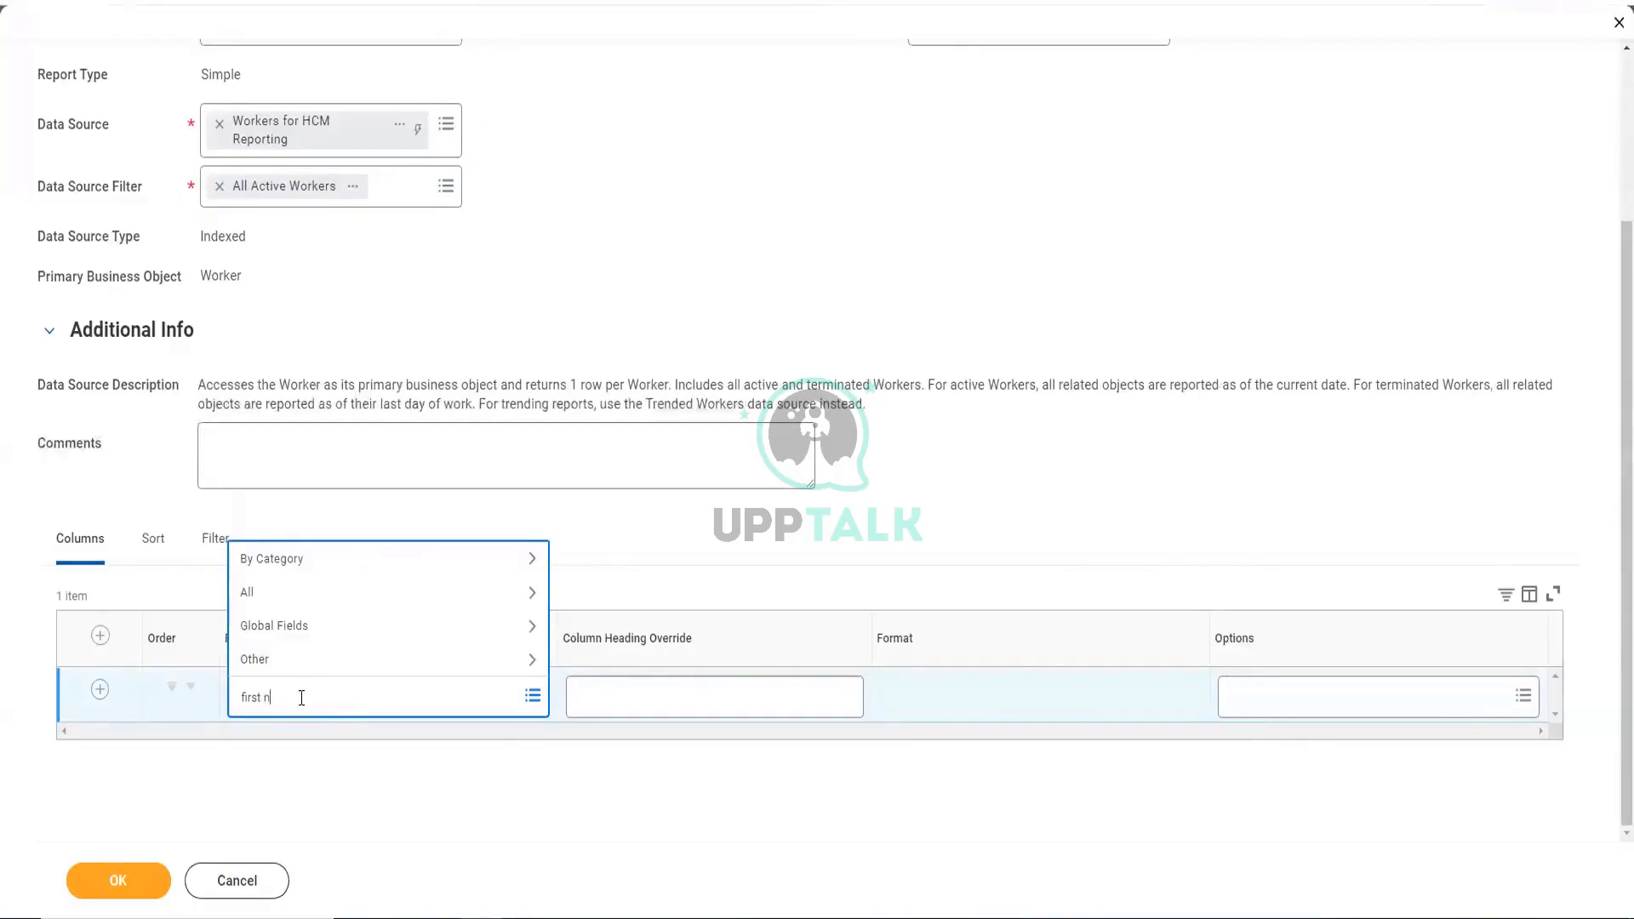
pyautogui.write('nam')
pyautogui.press('Return')
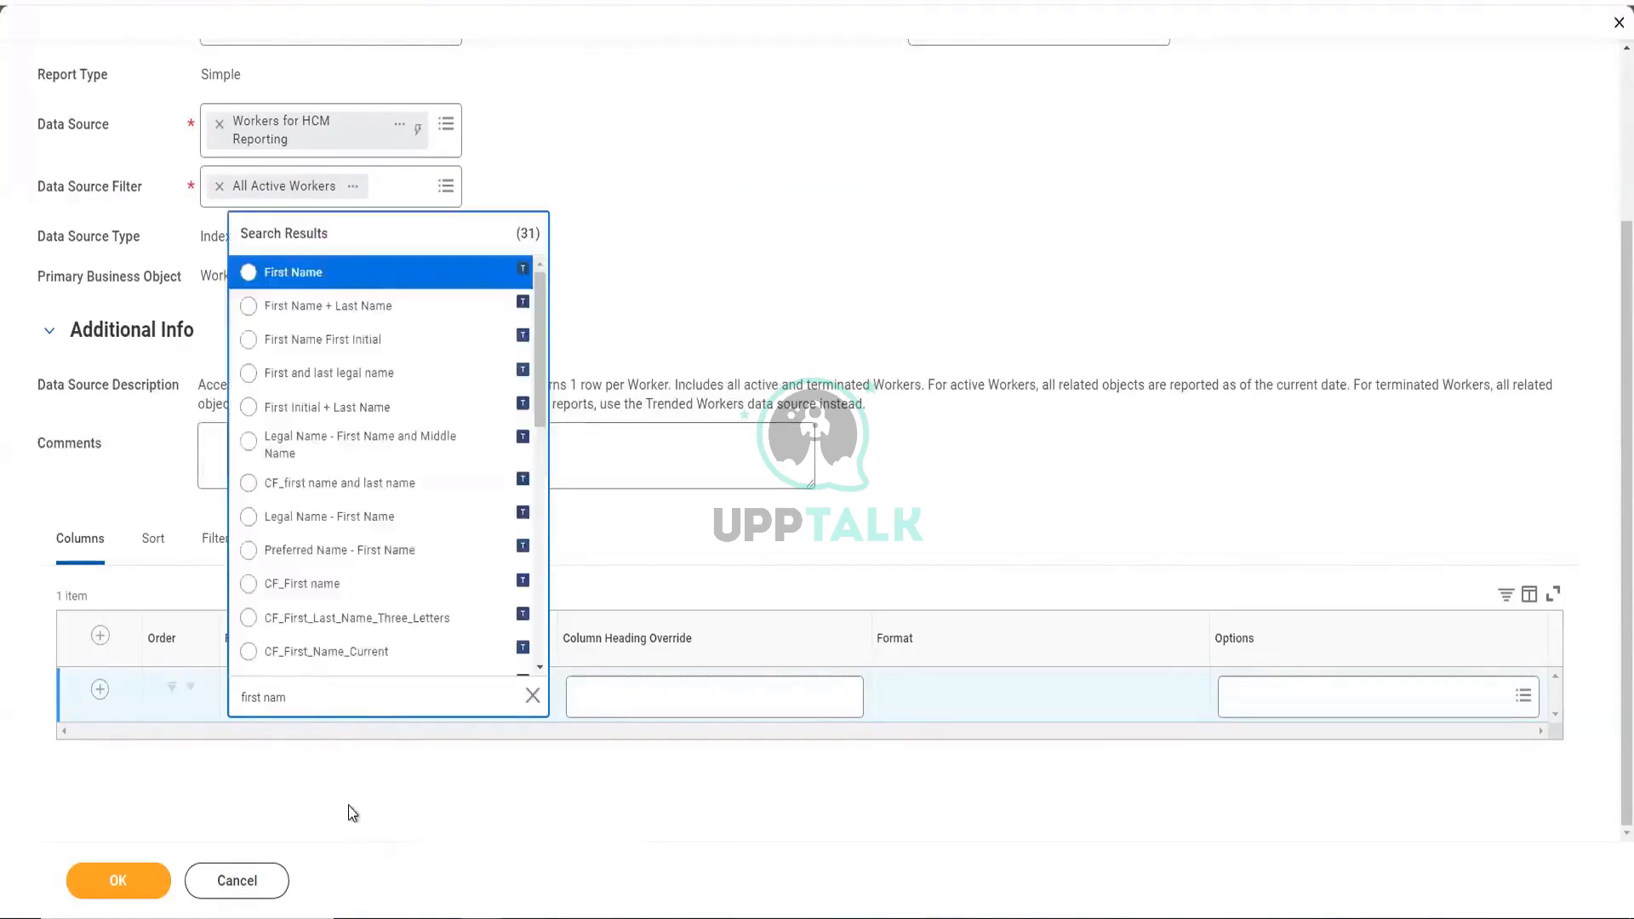
pyautogui.click(403, 274)
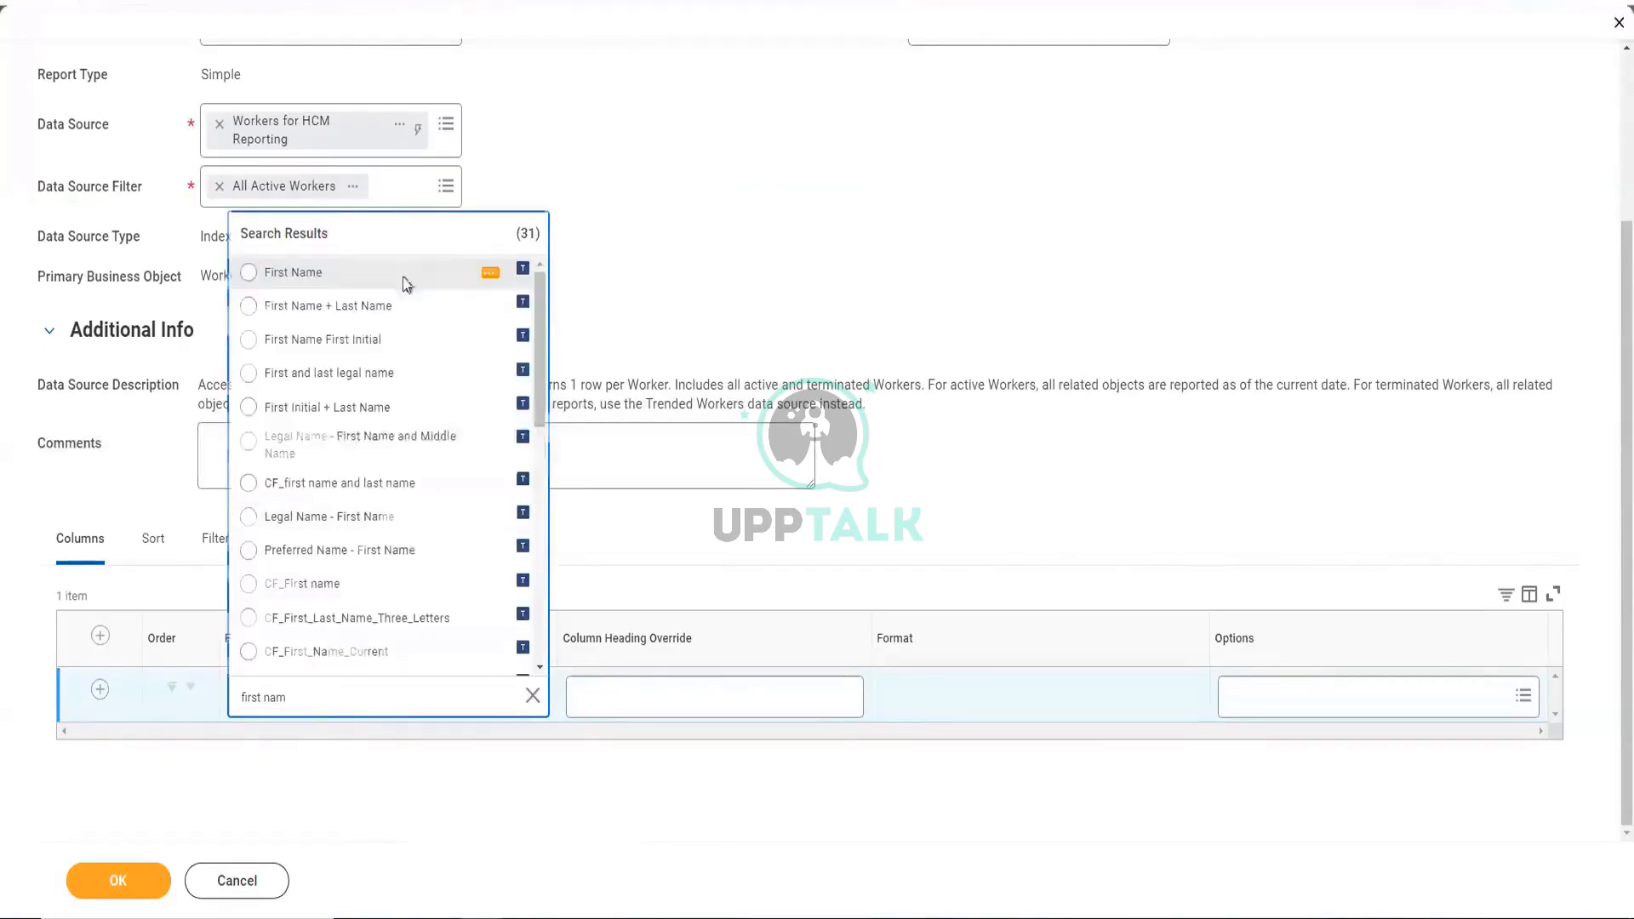
# - Add a second column to the report and search its field for "hire date"
pyautogui.click(103, 691)
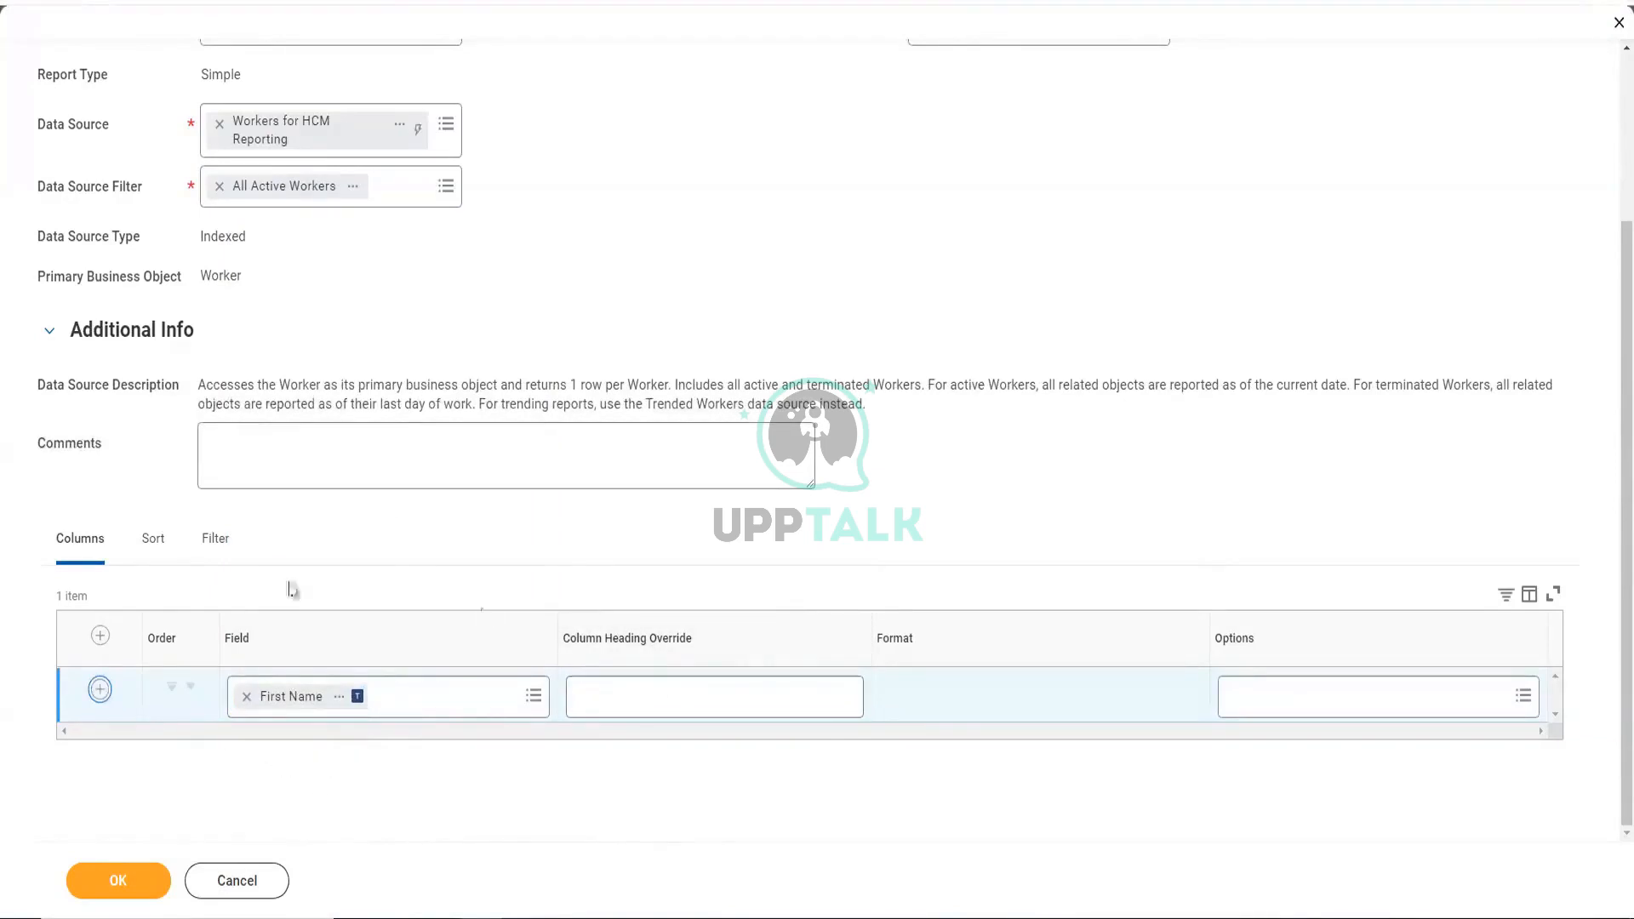
pyautogui.click(100, 691)
pyautogui.click(325, 769)
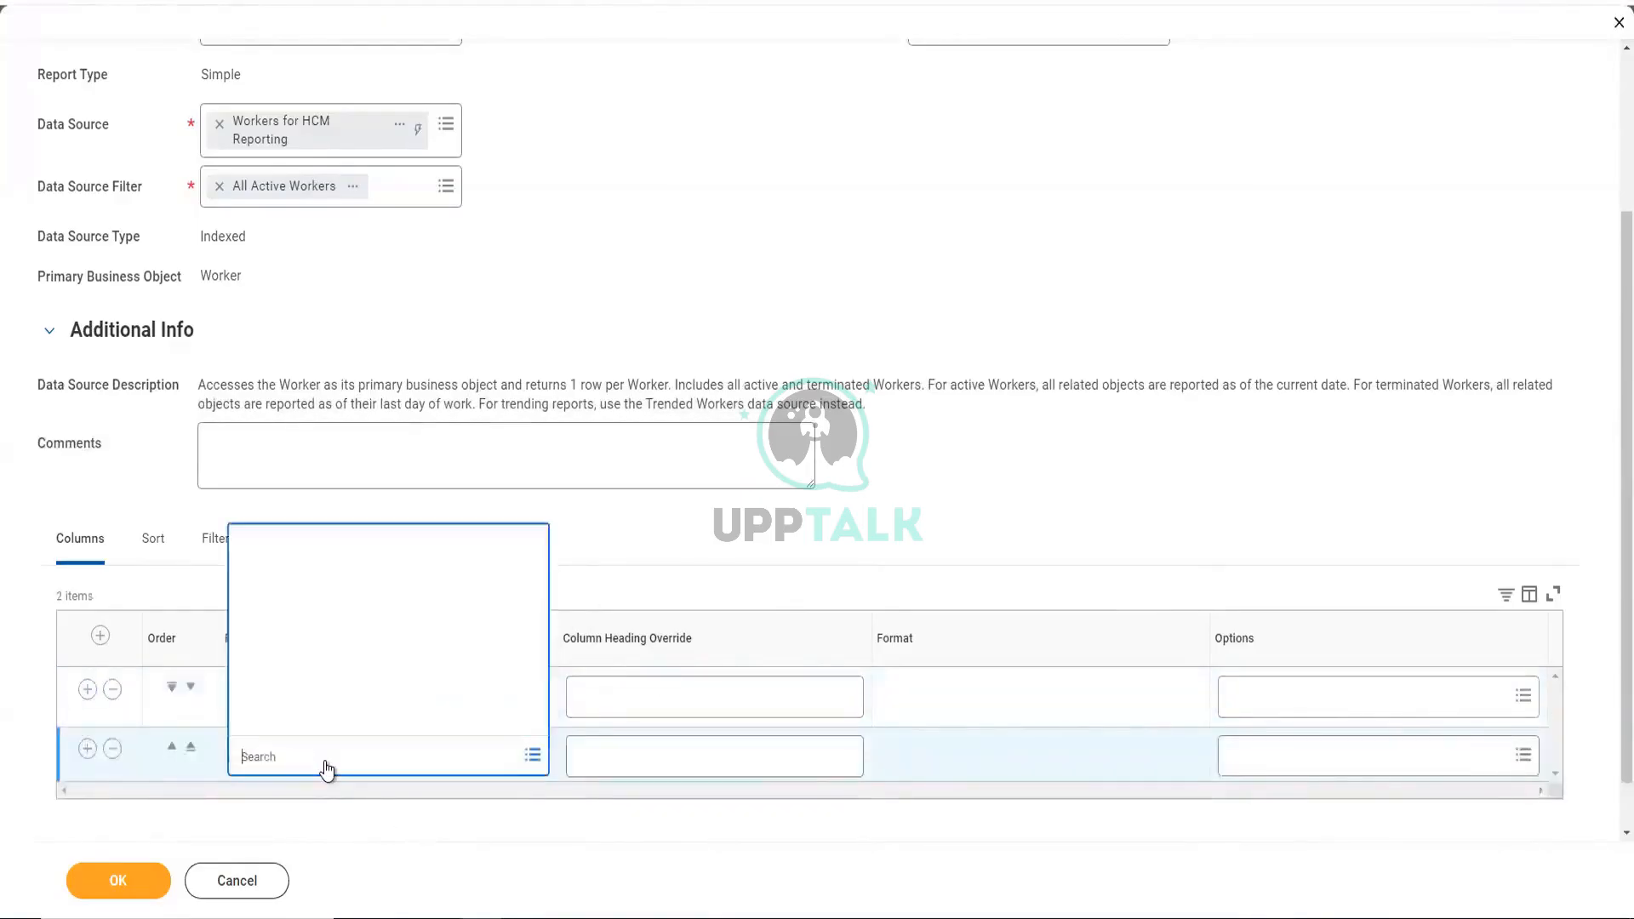
pyautogui.write('hire')
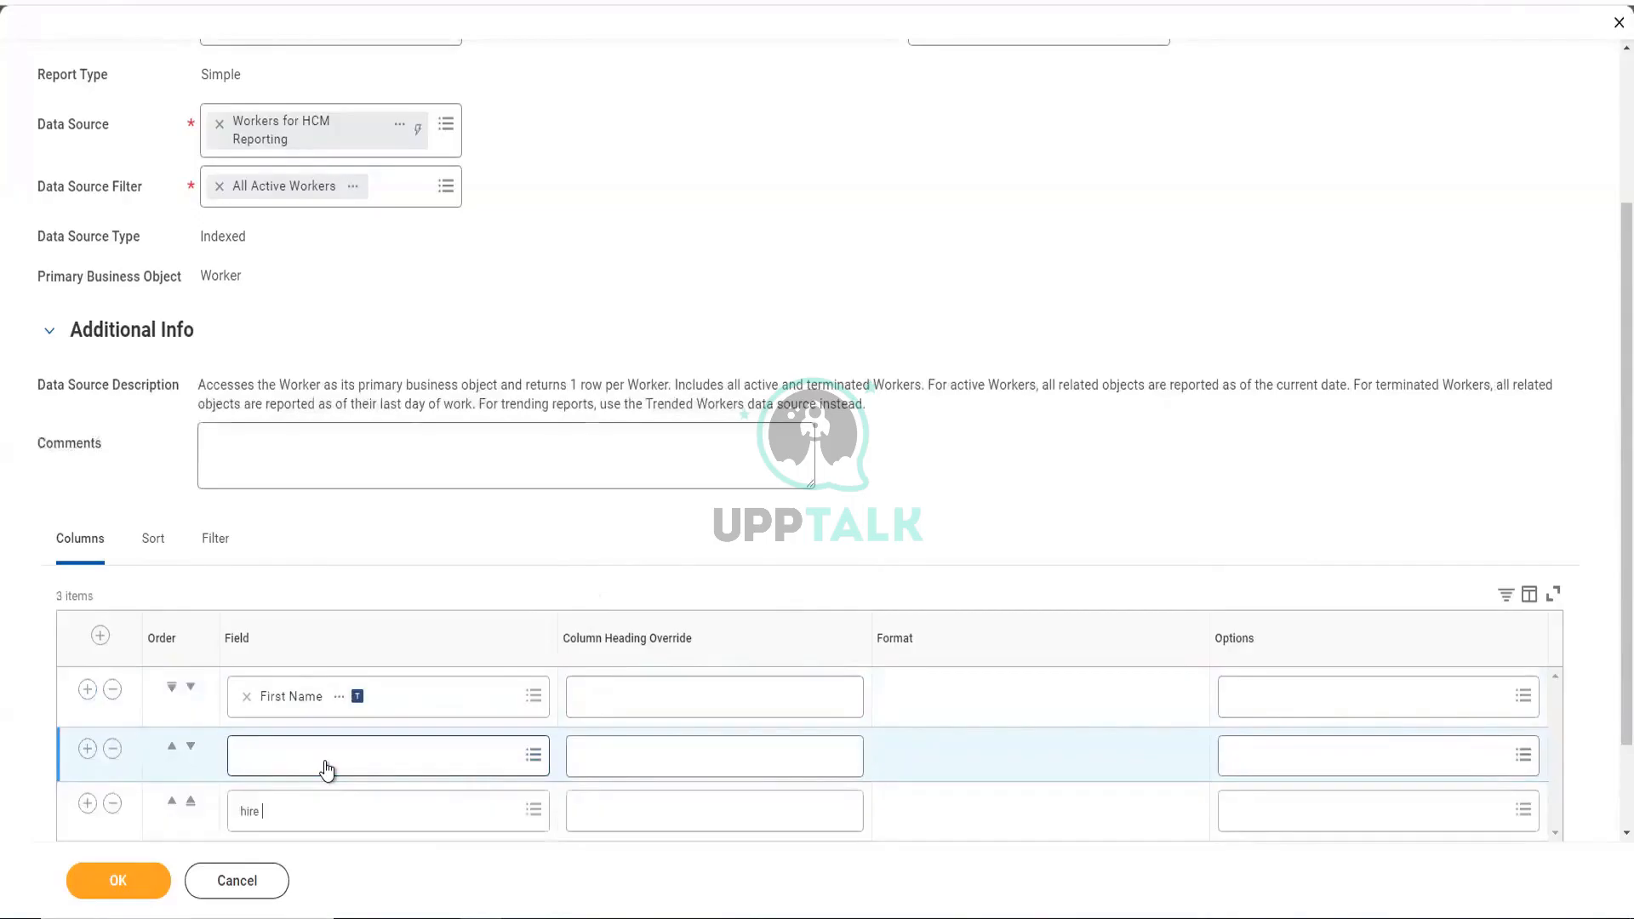
pyautogui.click(321, 758)
pyautogui.write('hi')
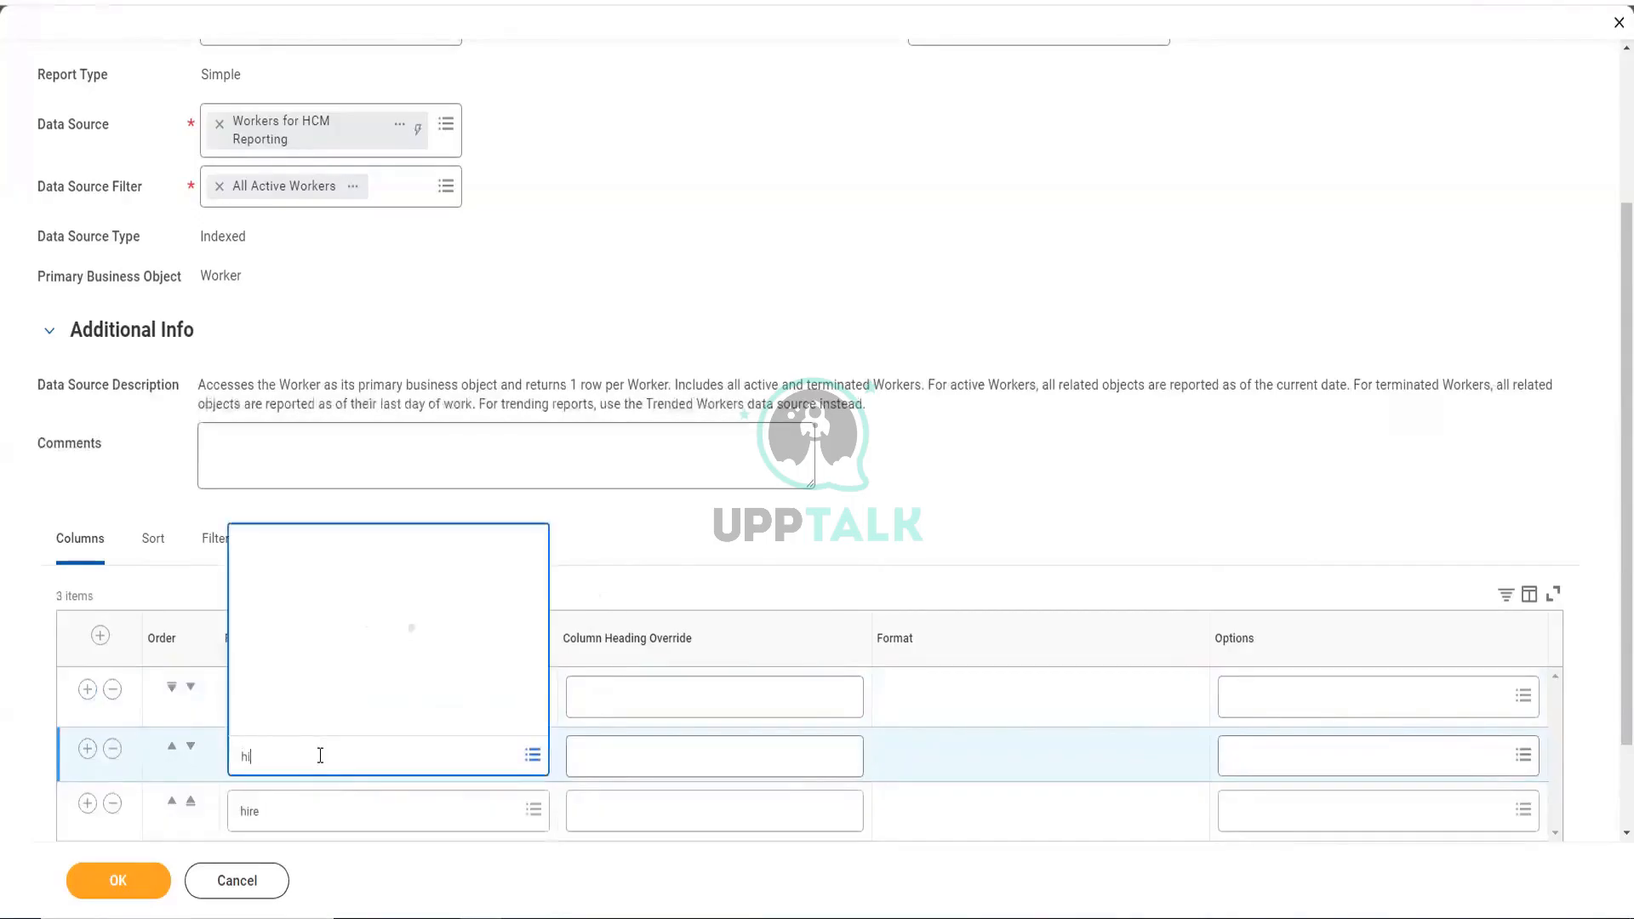
pyautogui.write('re date')
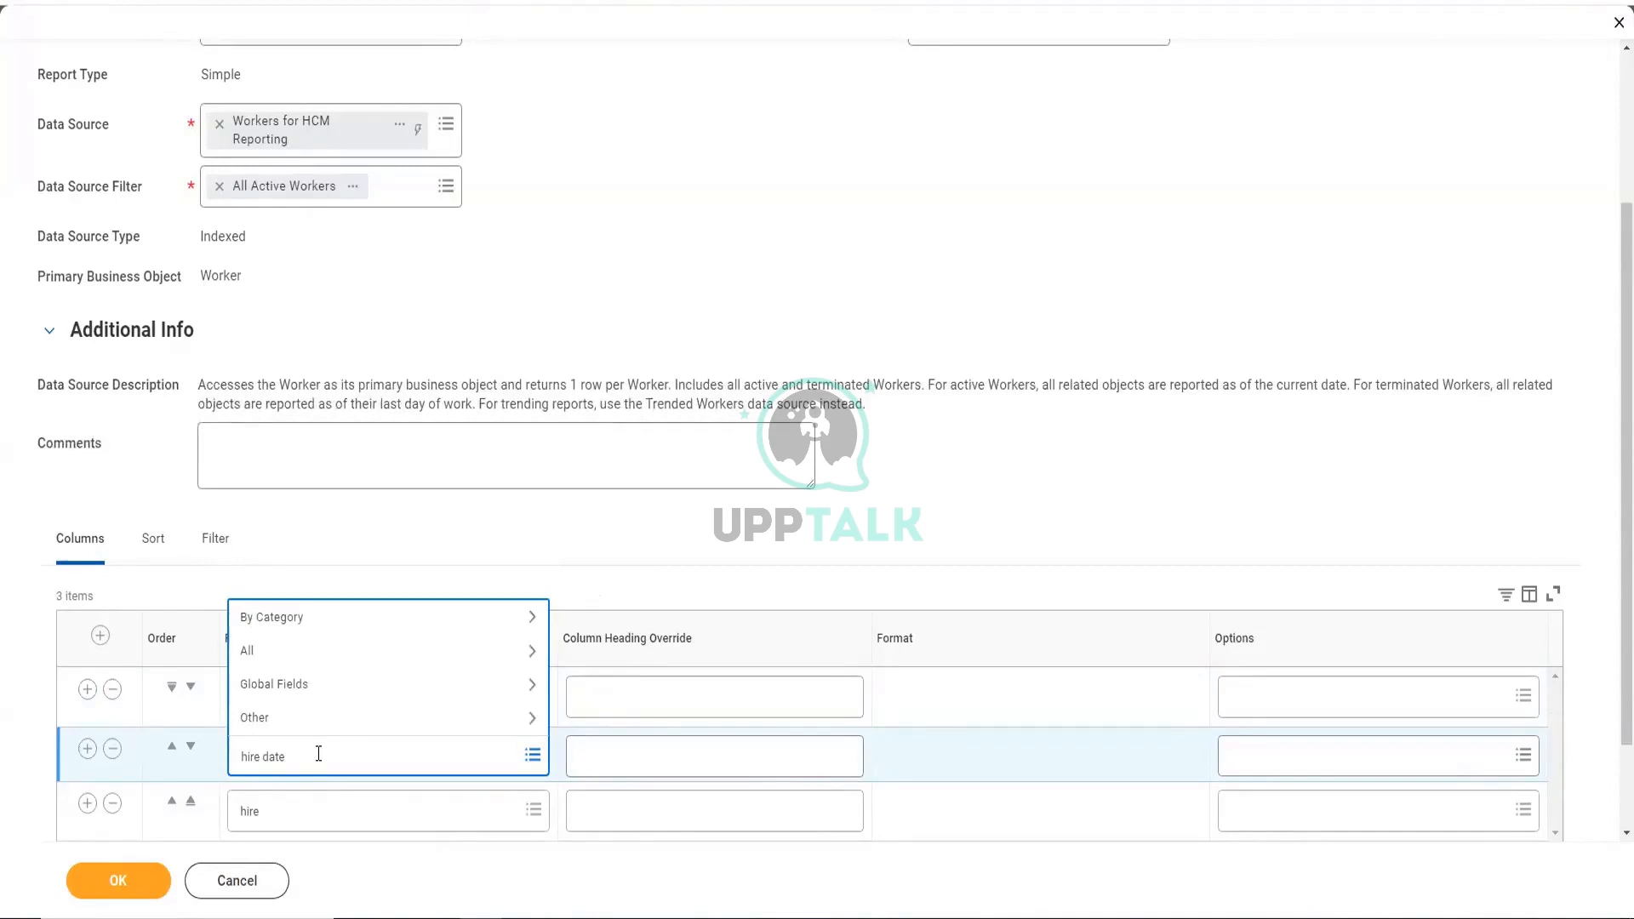
pyautogui.press('Return')
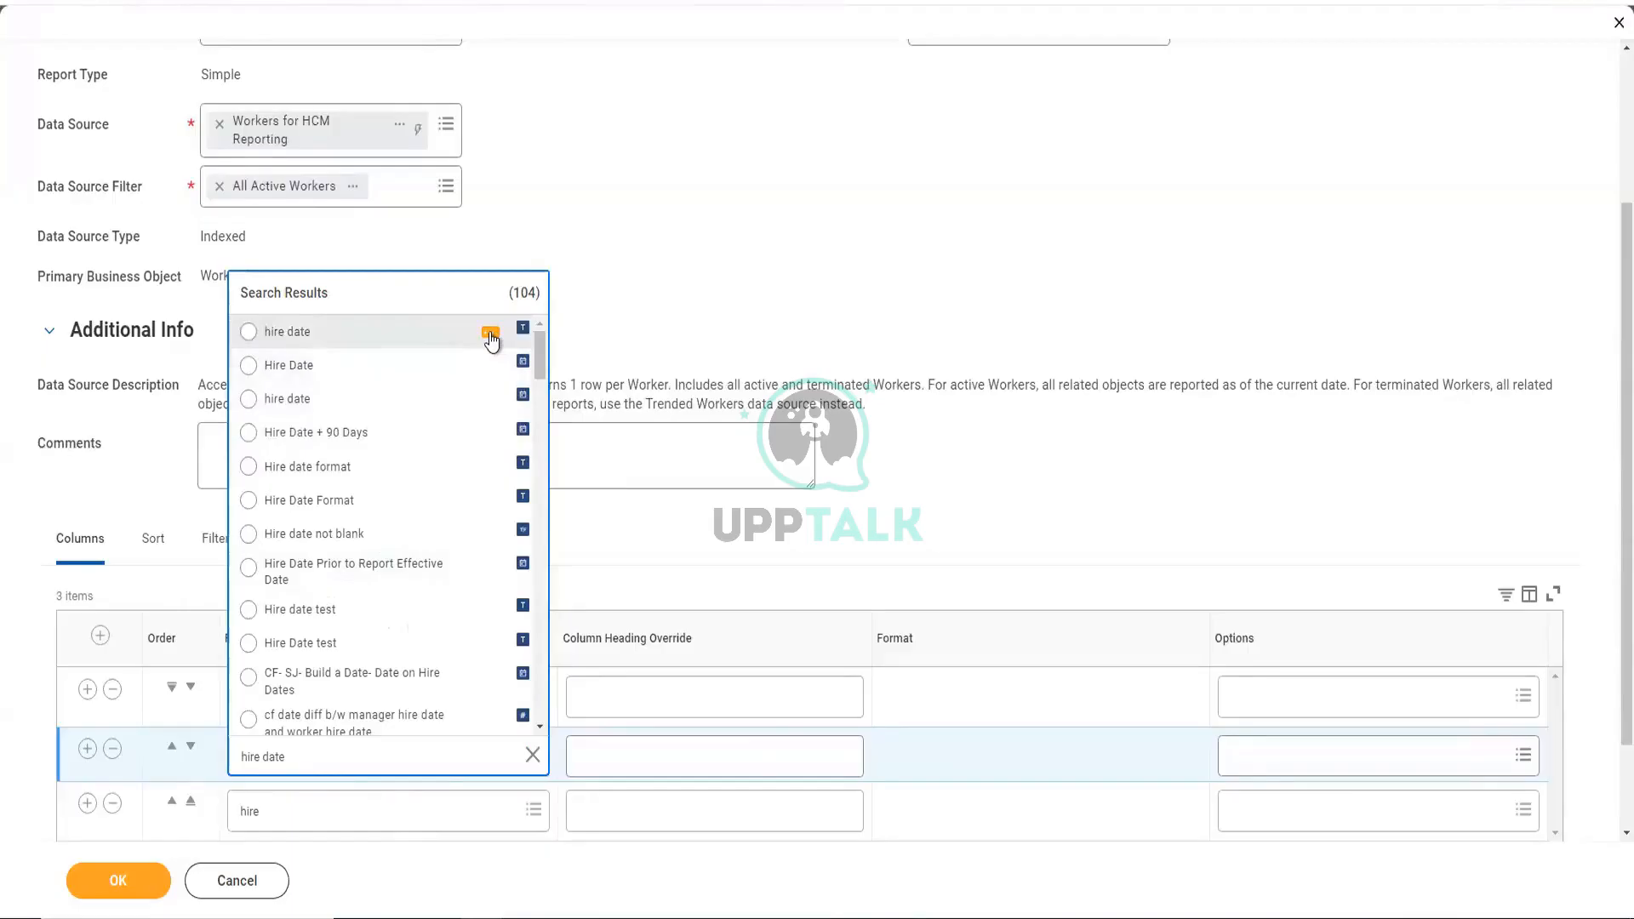
# - Compare the details of the first two "hire date" results and set the second column's field to the Workday-delivered Hire Date
pyautogui.click(491, 334)
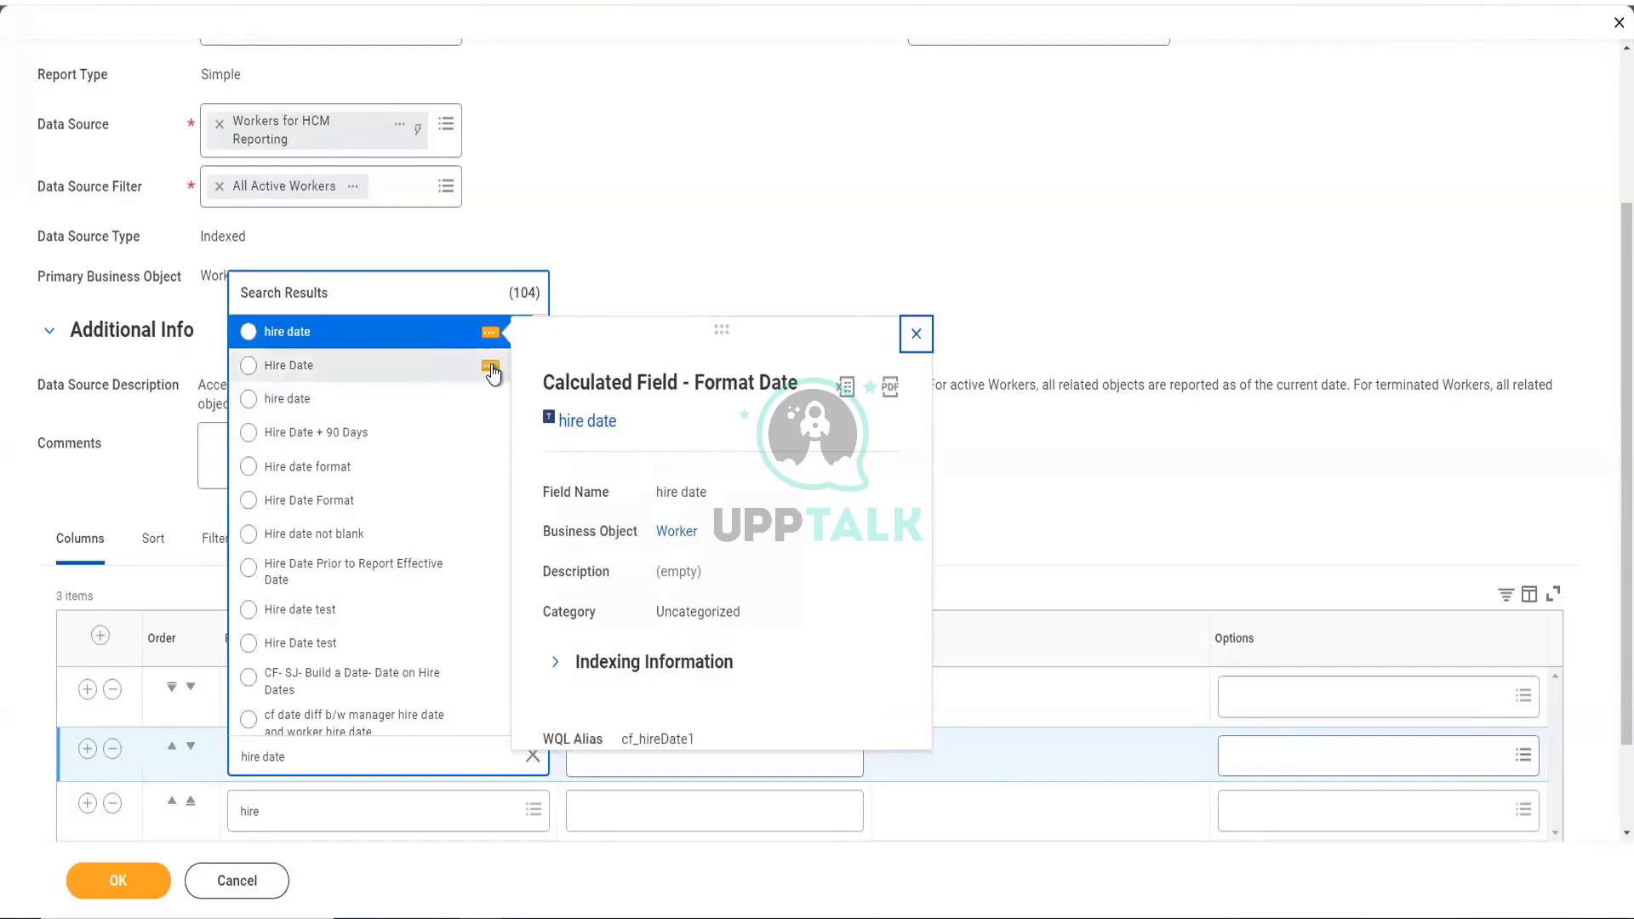
pyautogui.click(491, 369)
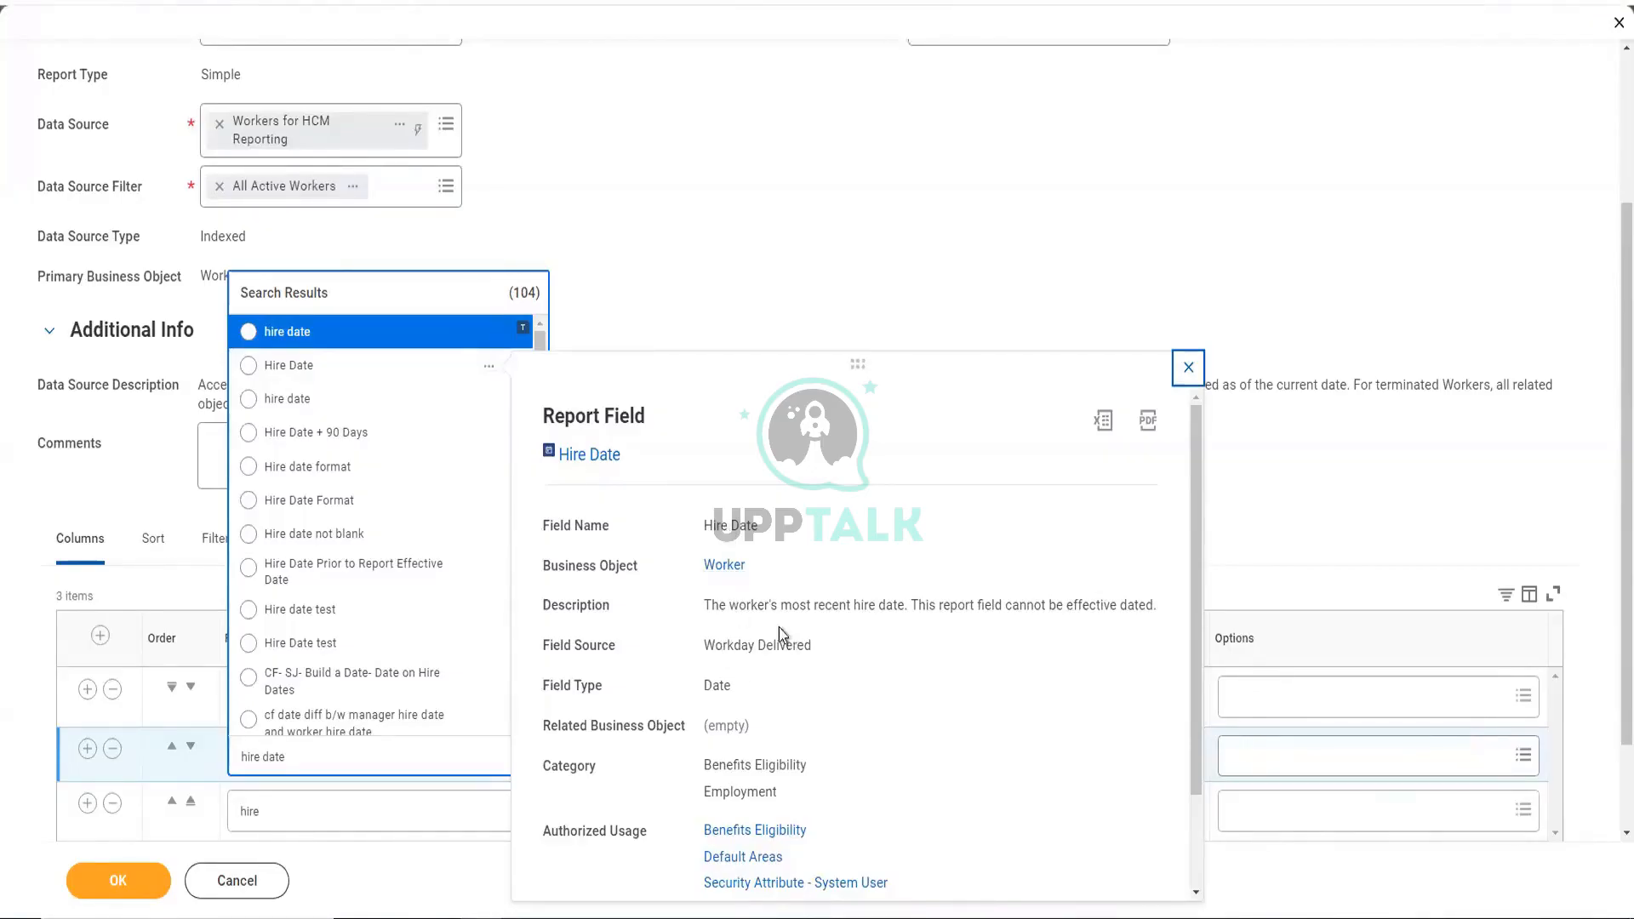
pyautogui.click(391, 366)
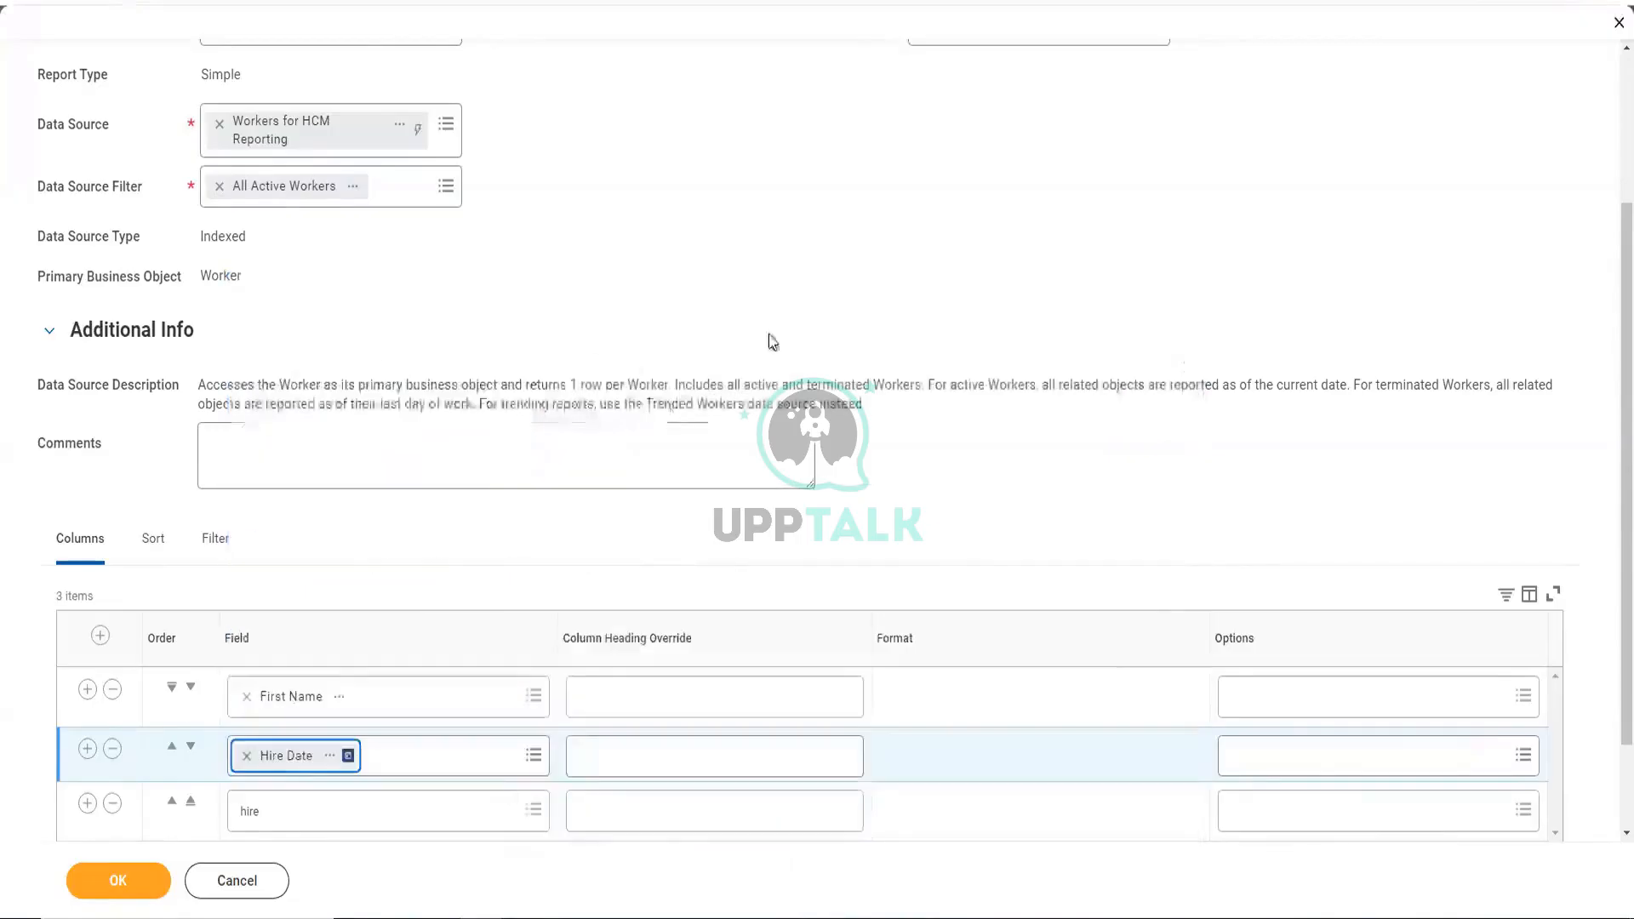
# - Remove the surplus third column row that holds only the search text "hire"
pyautogui.click(117, 812)
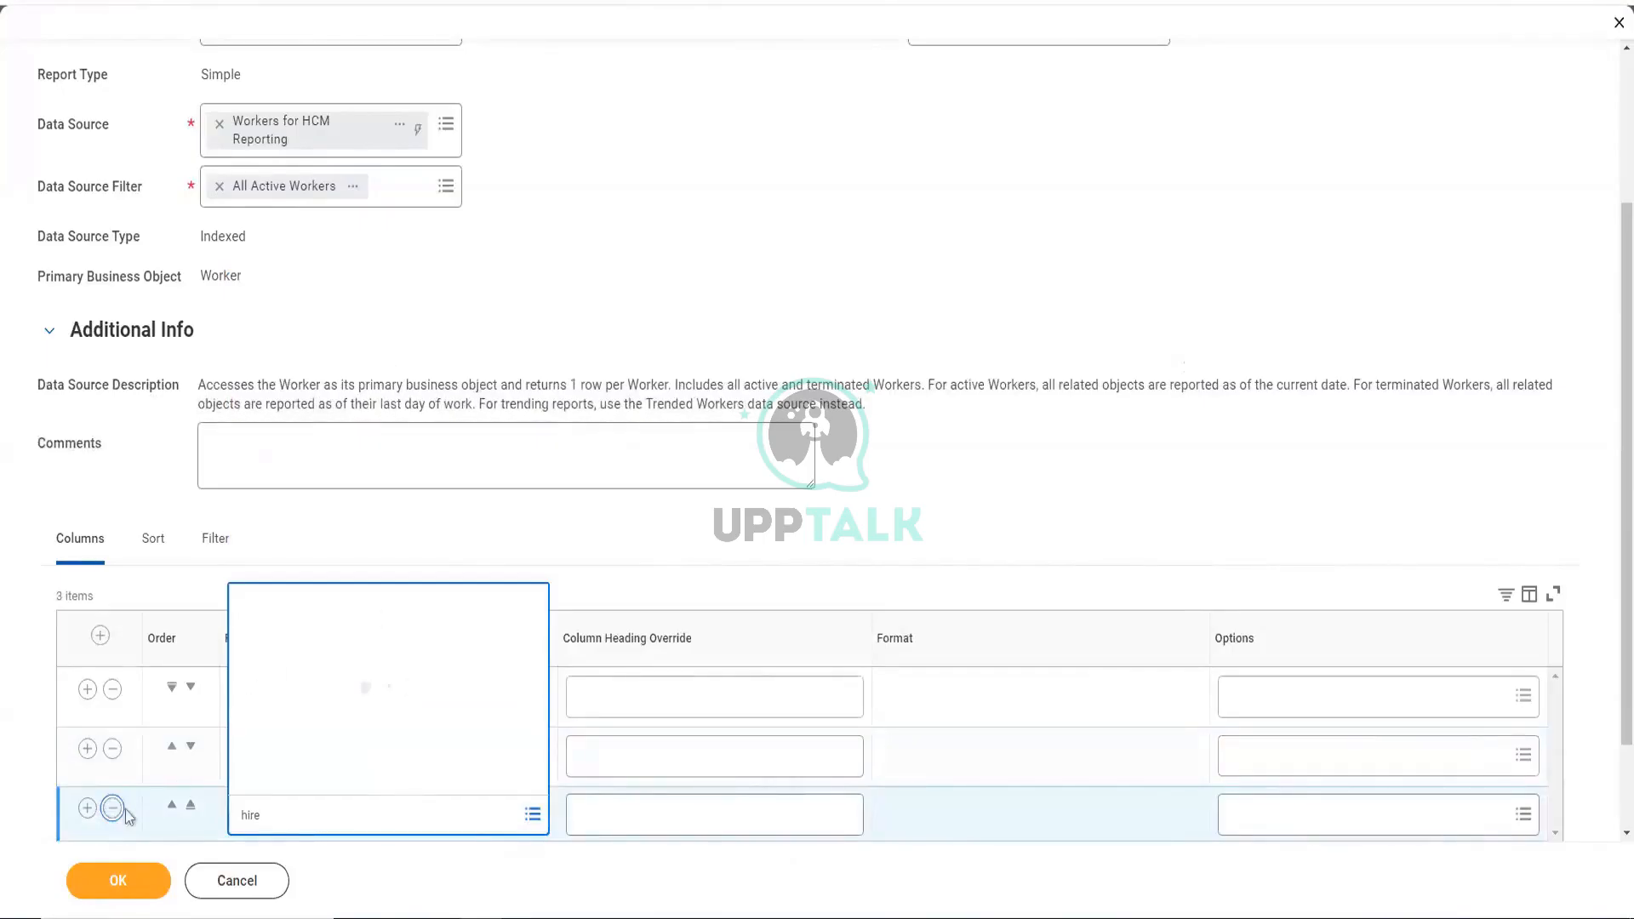
pyautogui.scroll(-1, 11, 805)
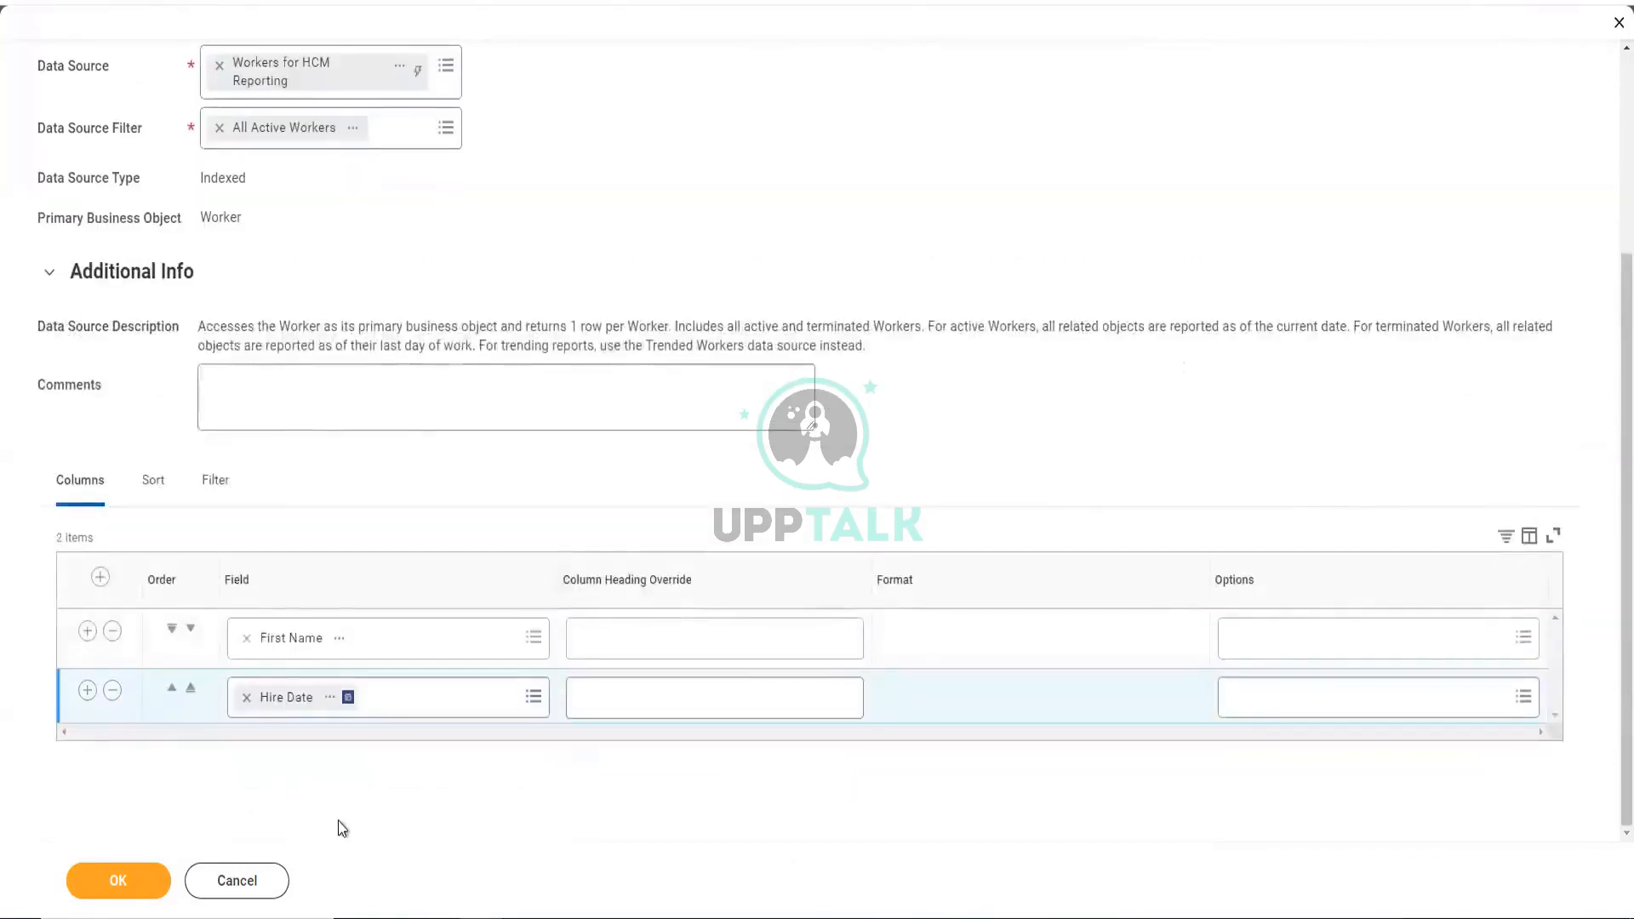
pyautogui.scroll(4, 352, 749)
pyautogui.scroll(-4, 388, 564)
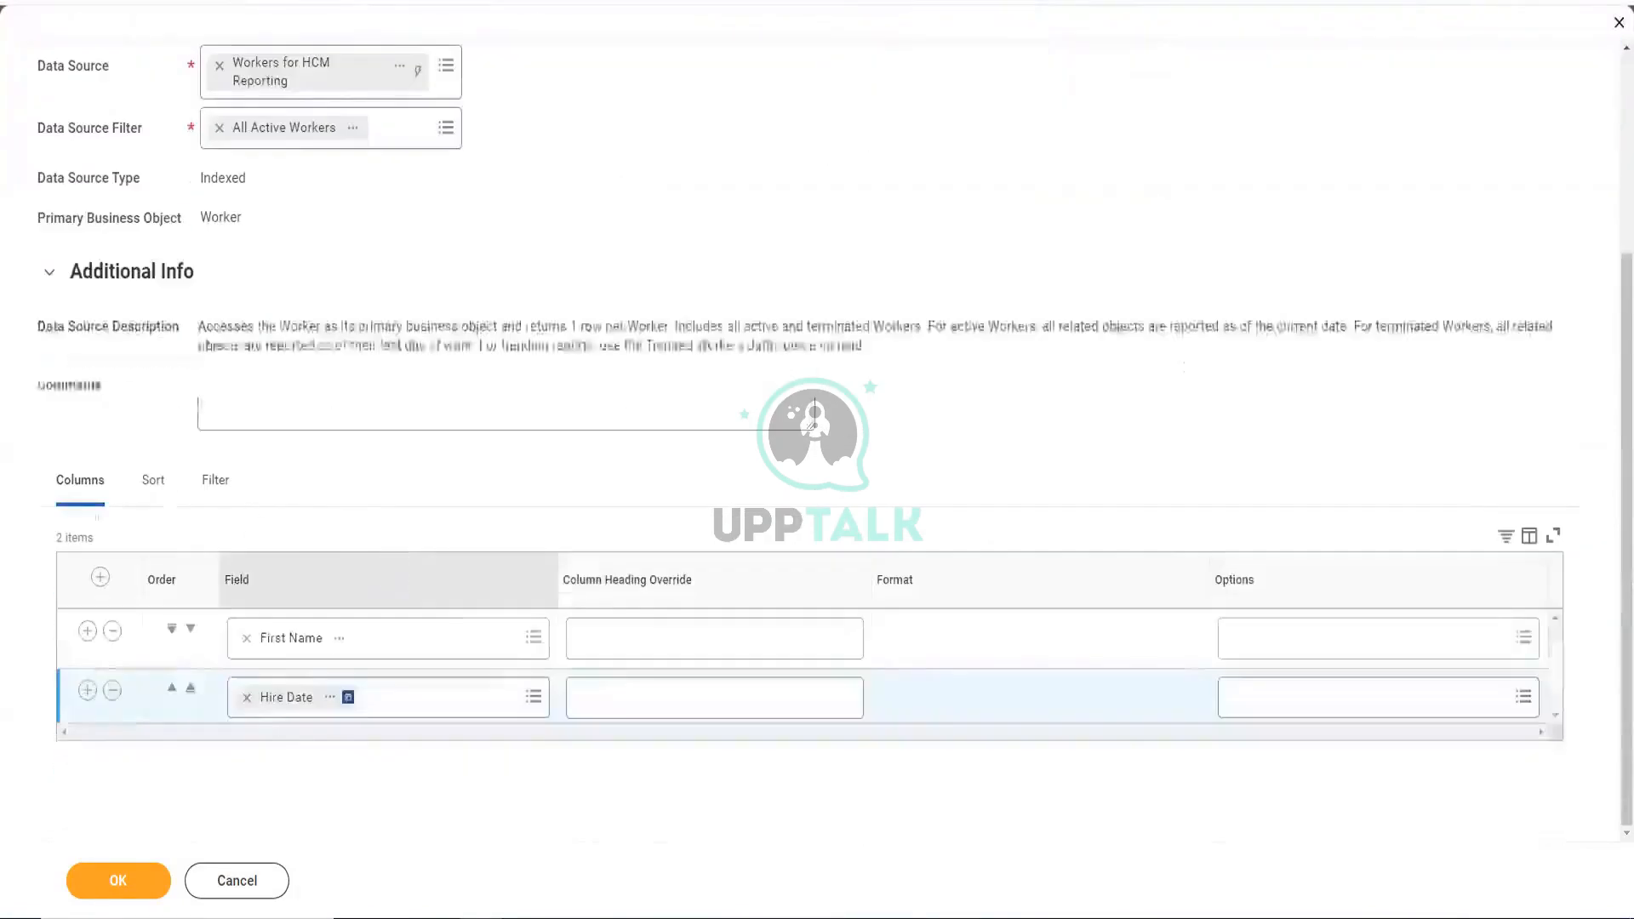
pyautogui.click(84, 632)
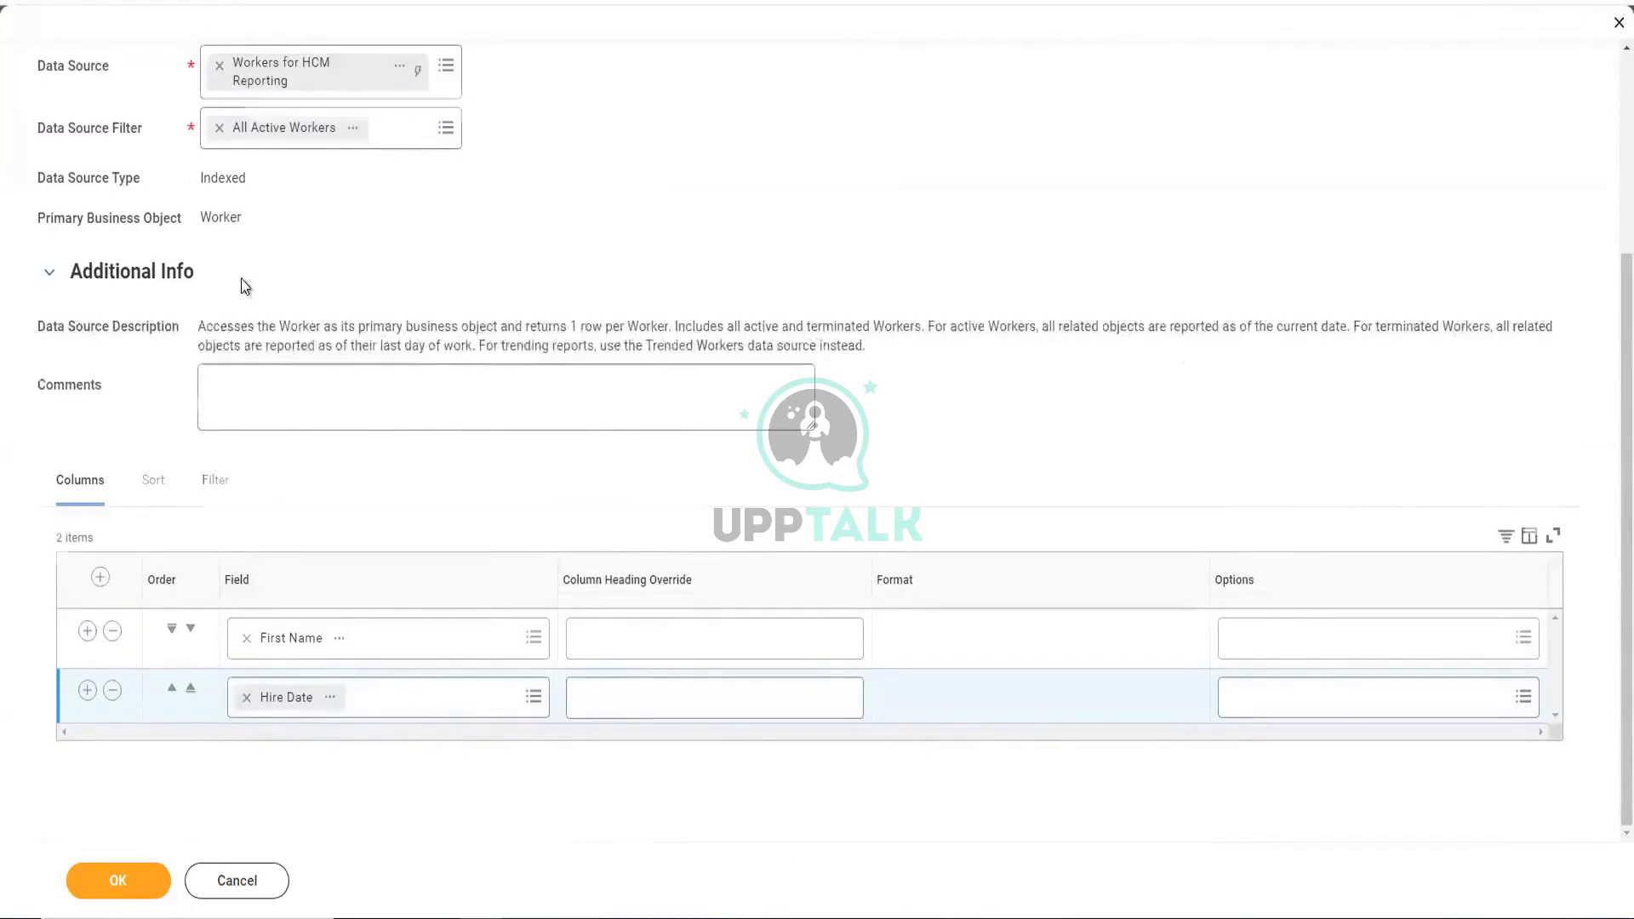
# - Check the report's primary business object against its column fields
pyautogui.scroll(1, 241, 278)
pyautogui.moveTo(73, 329); pyautogui.dragTo(244, 313)
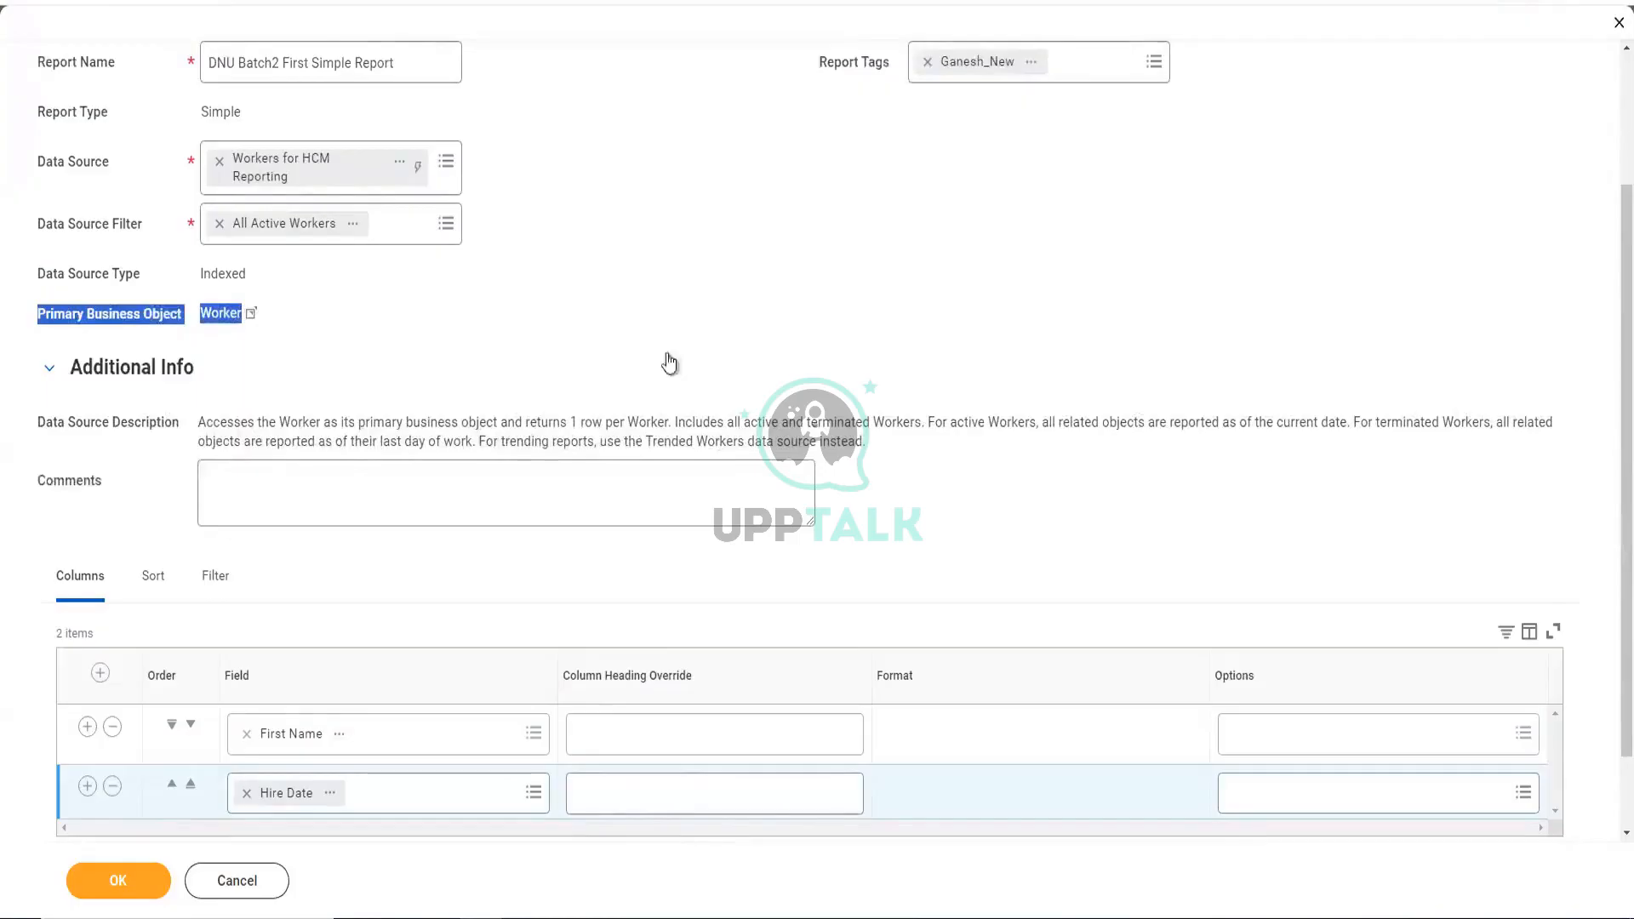
pyautogui.scroll(-1, 354, 430)
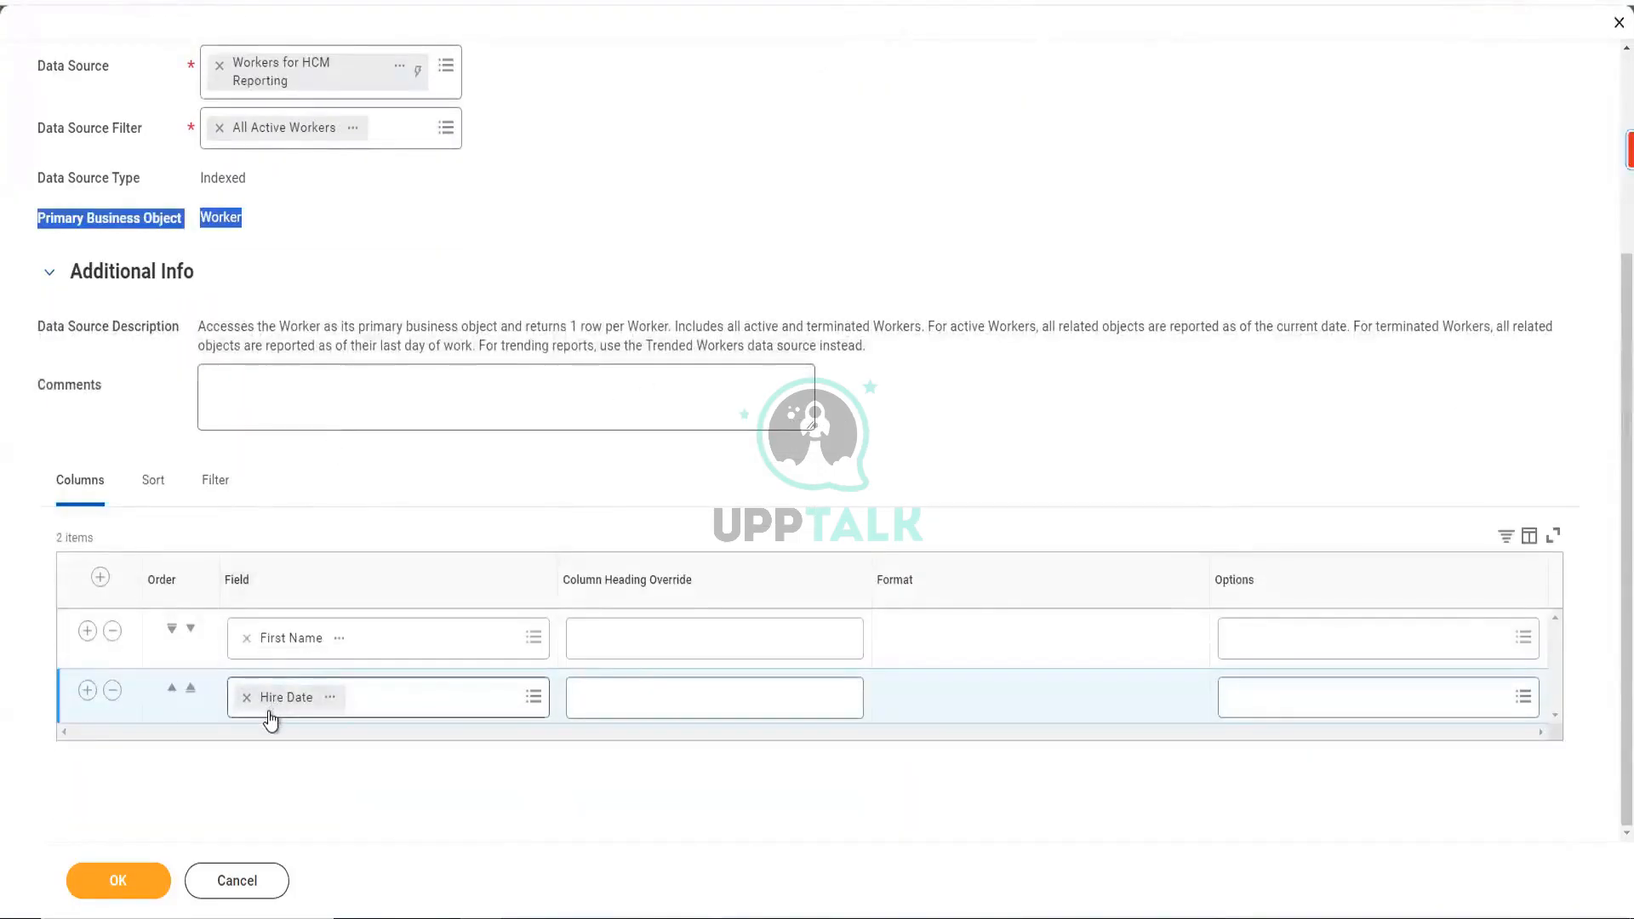
pyautogui.click(220, 220)
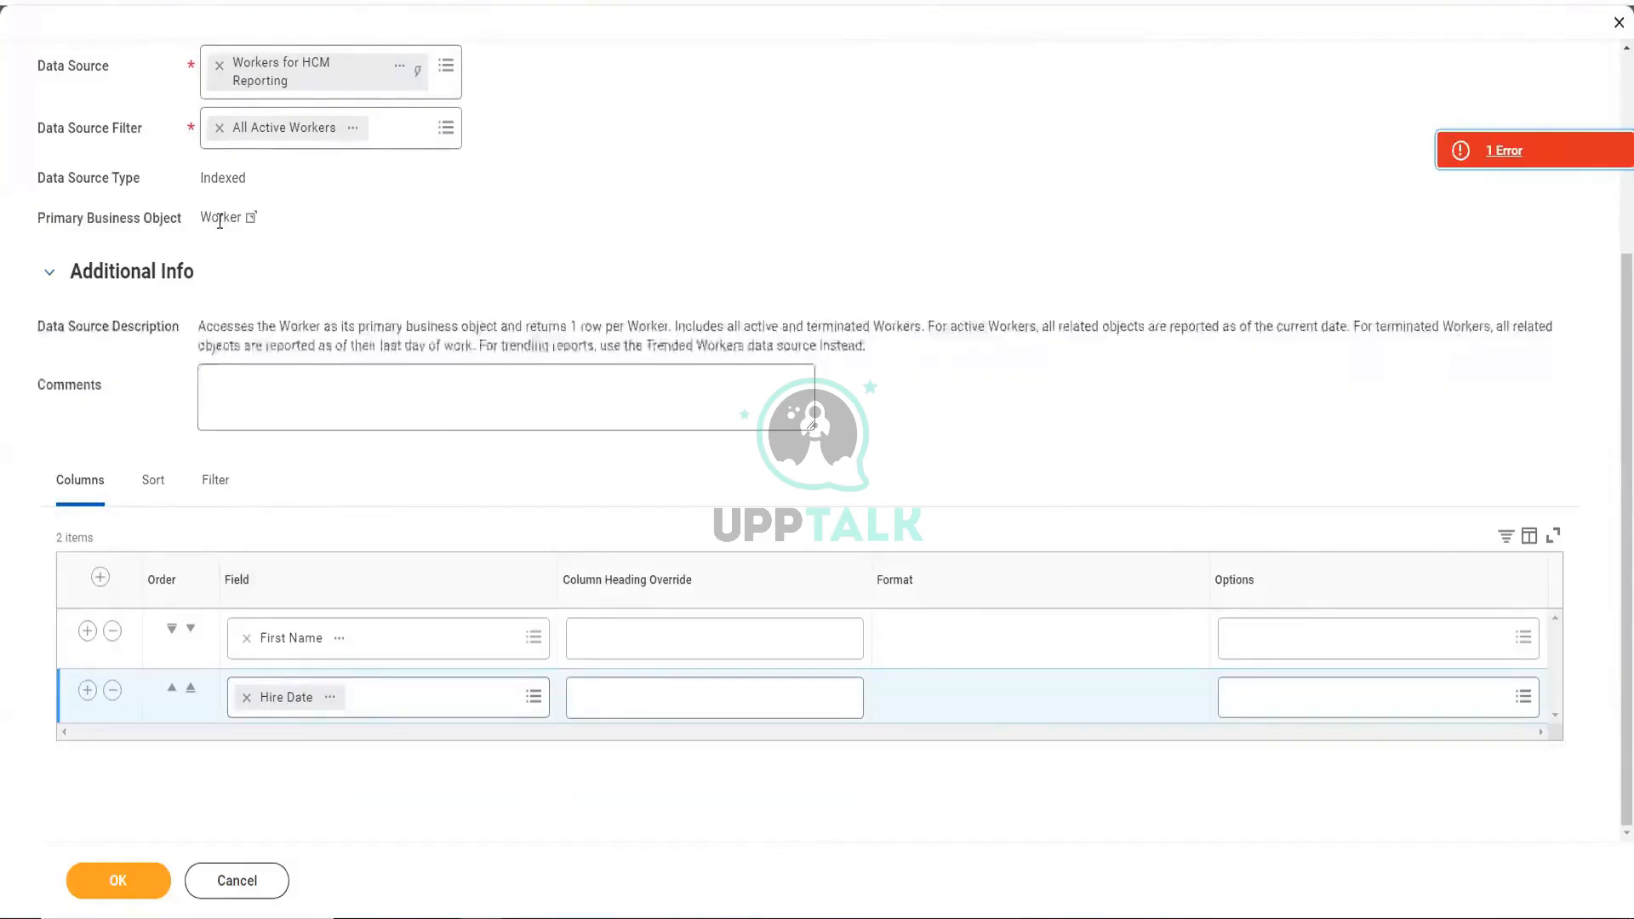
# - Examine the report's sort settings using a blank sort row, and view its filter conditions
pyautogui.click(152, 484)
pyautogui.scroll(-1, 583, 559)
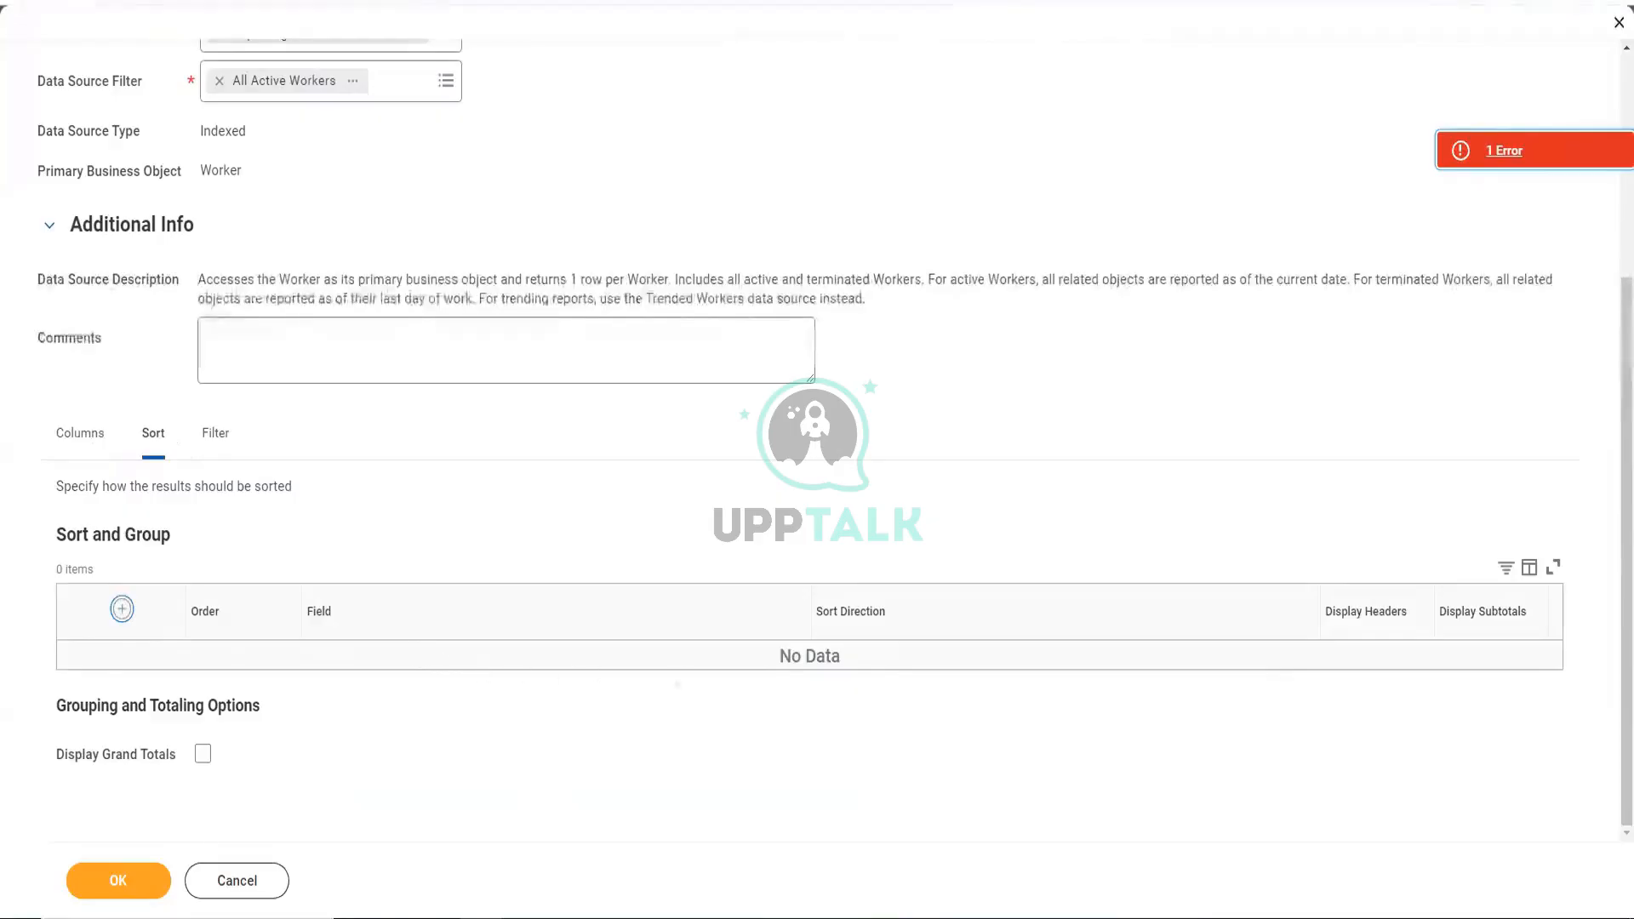
pyautogui.click(678, 666)
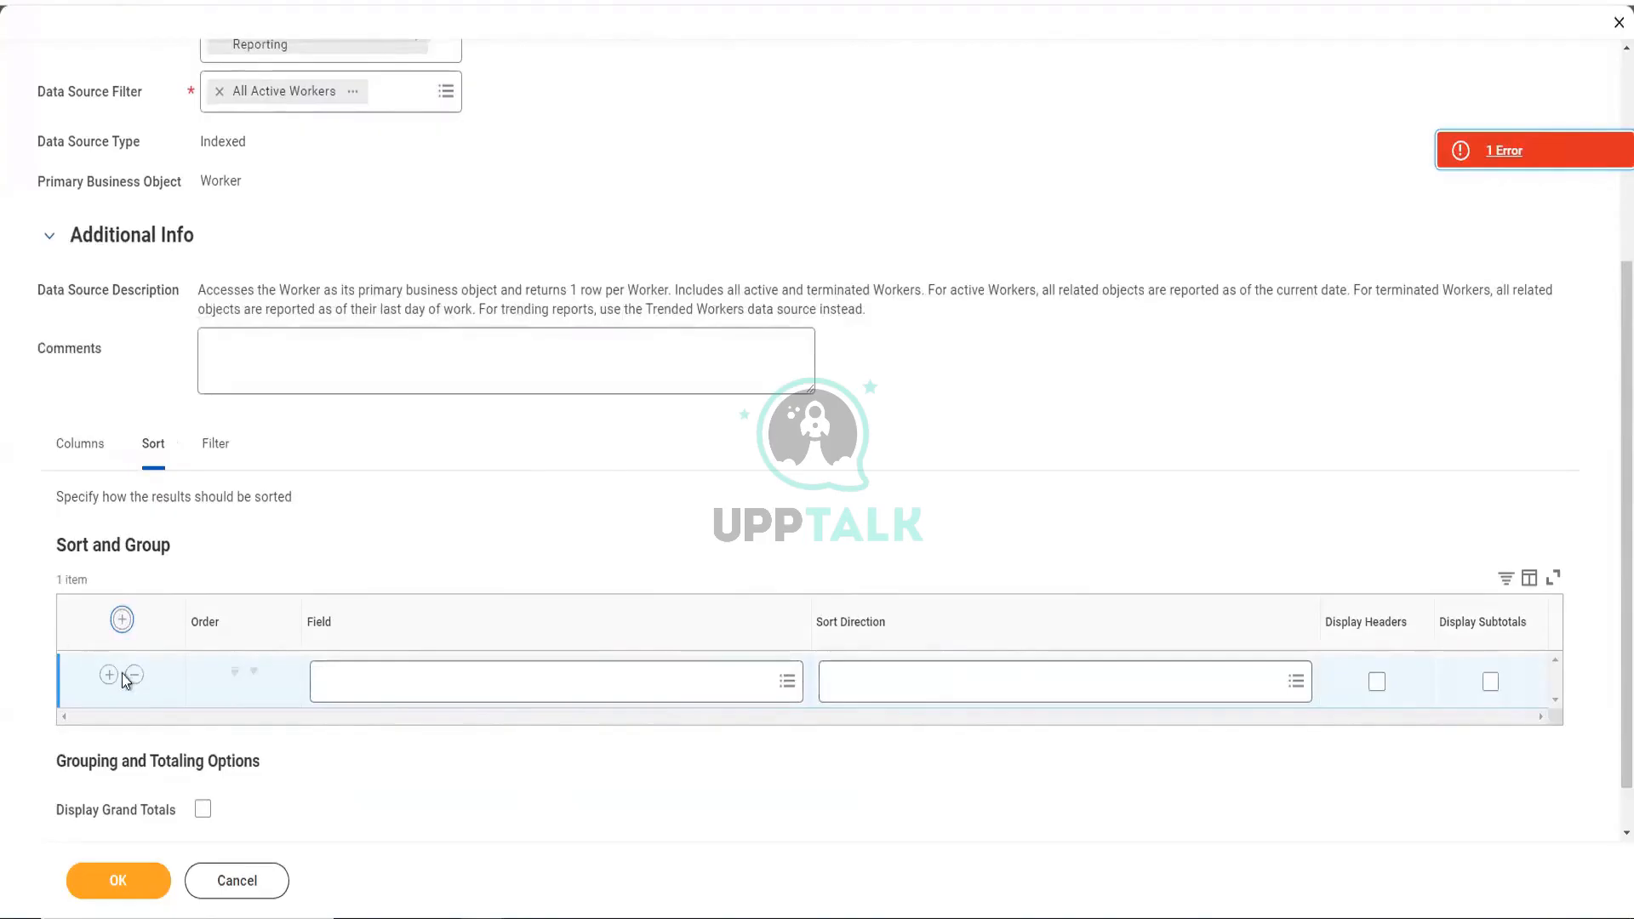
pyautogui.click(218, 455)
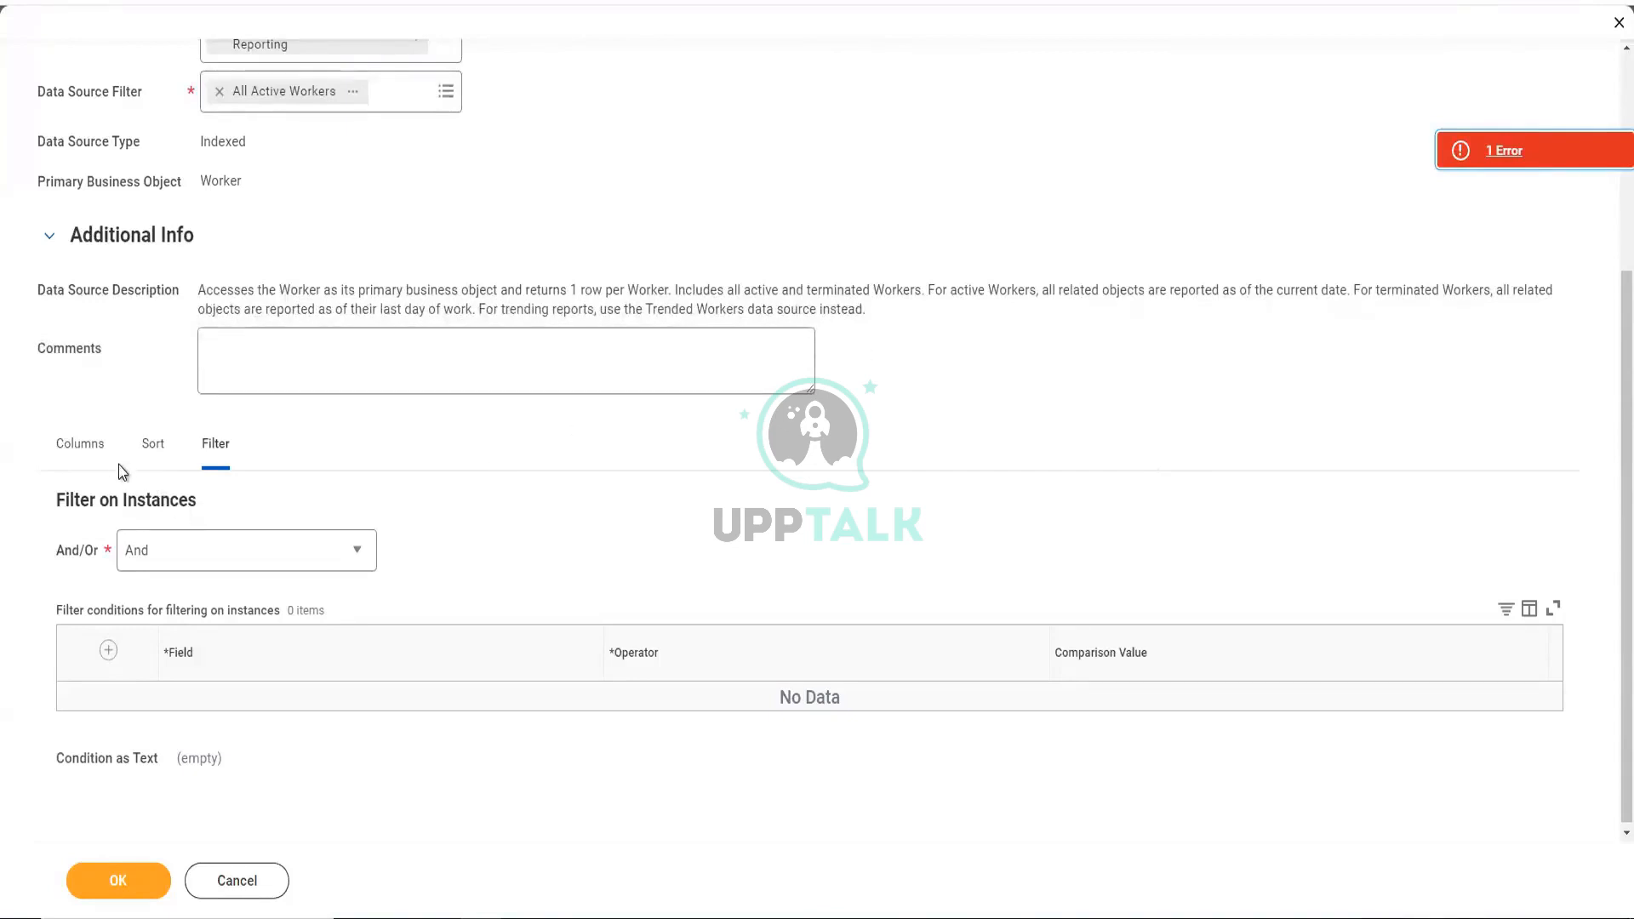
# - Review the report definition from its header to its filter conditions and save it
pyautogui.scroll(3, 485, 545)
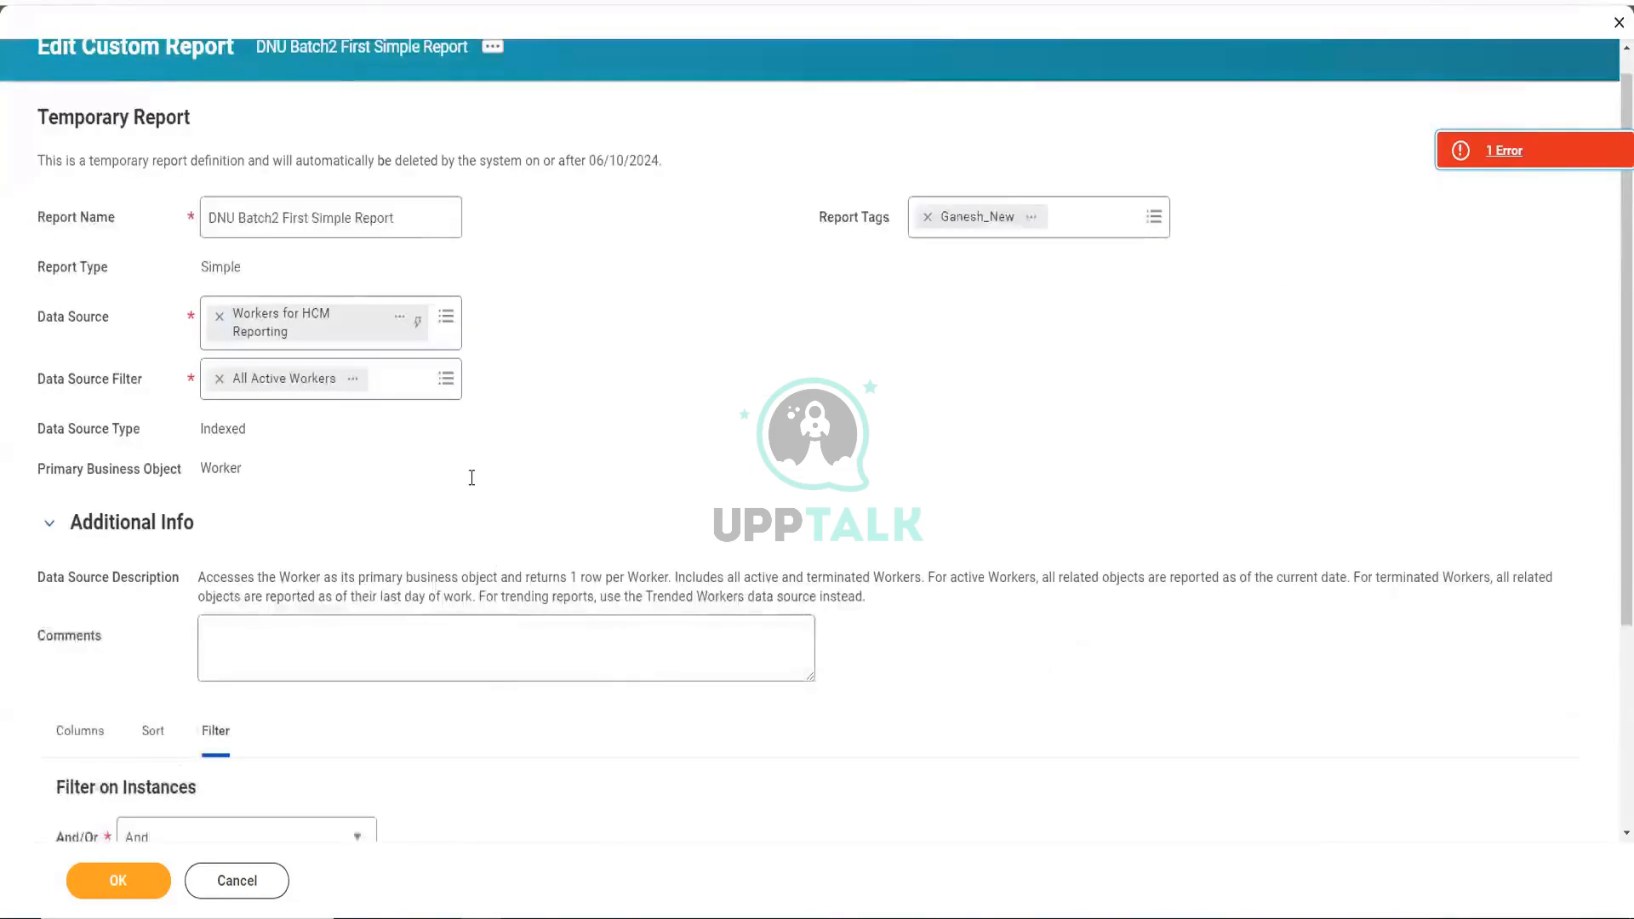
pyautogui.scroll(1, 472, 477)
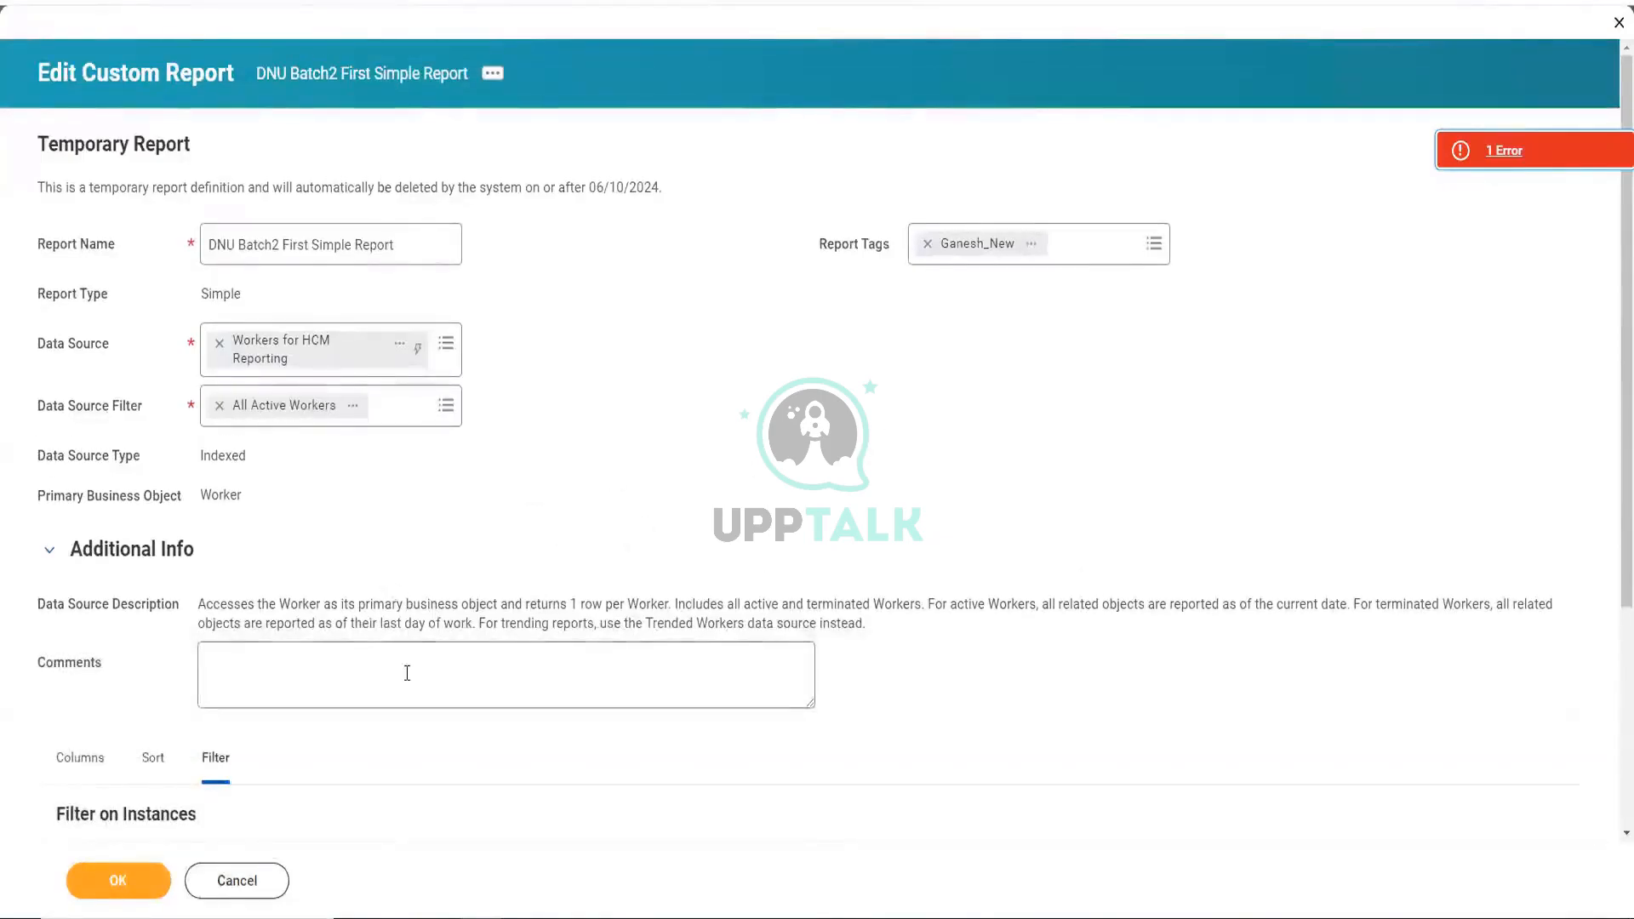
pyautogui.scroll(-3, 400, 672)
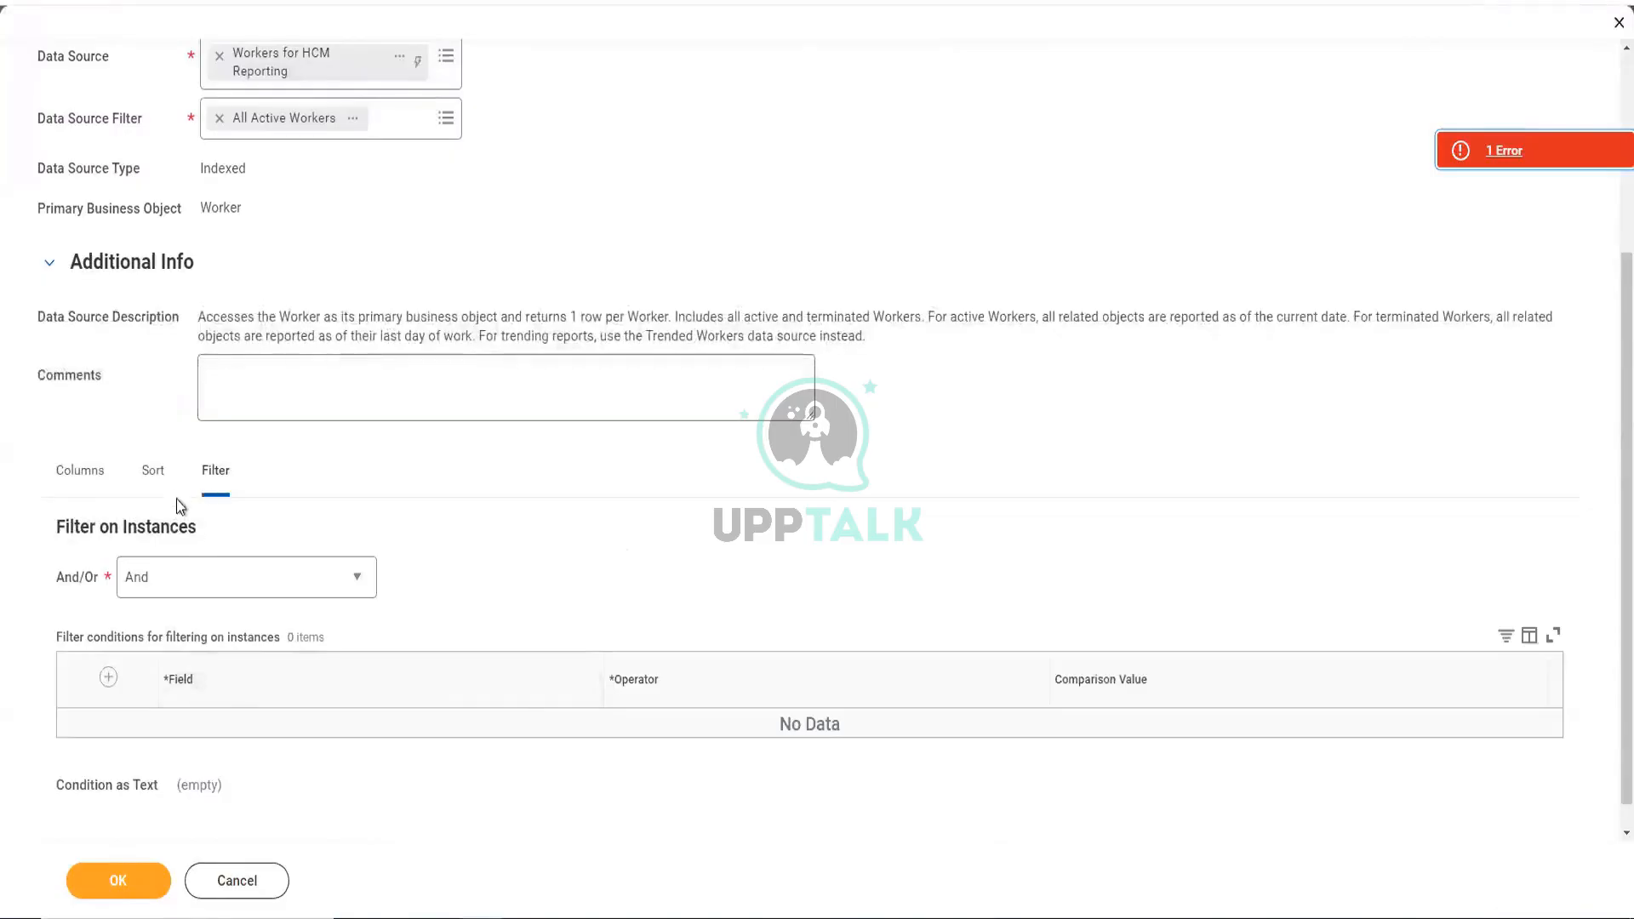
pyautogui.click(154, 883)
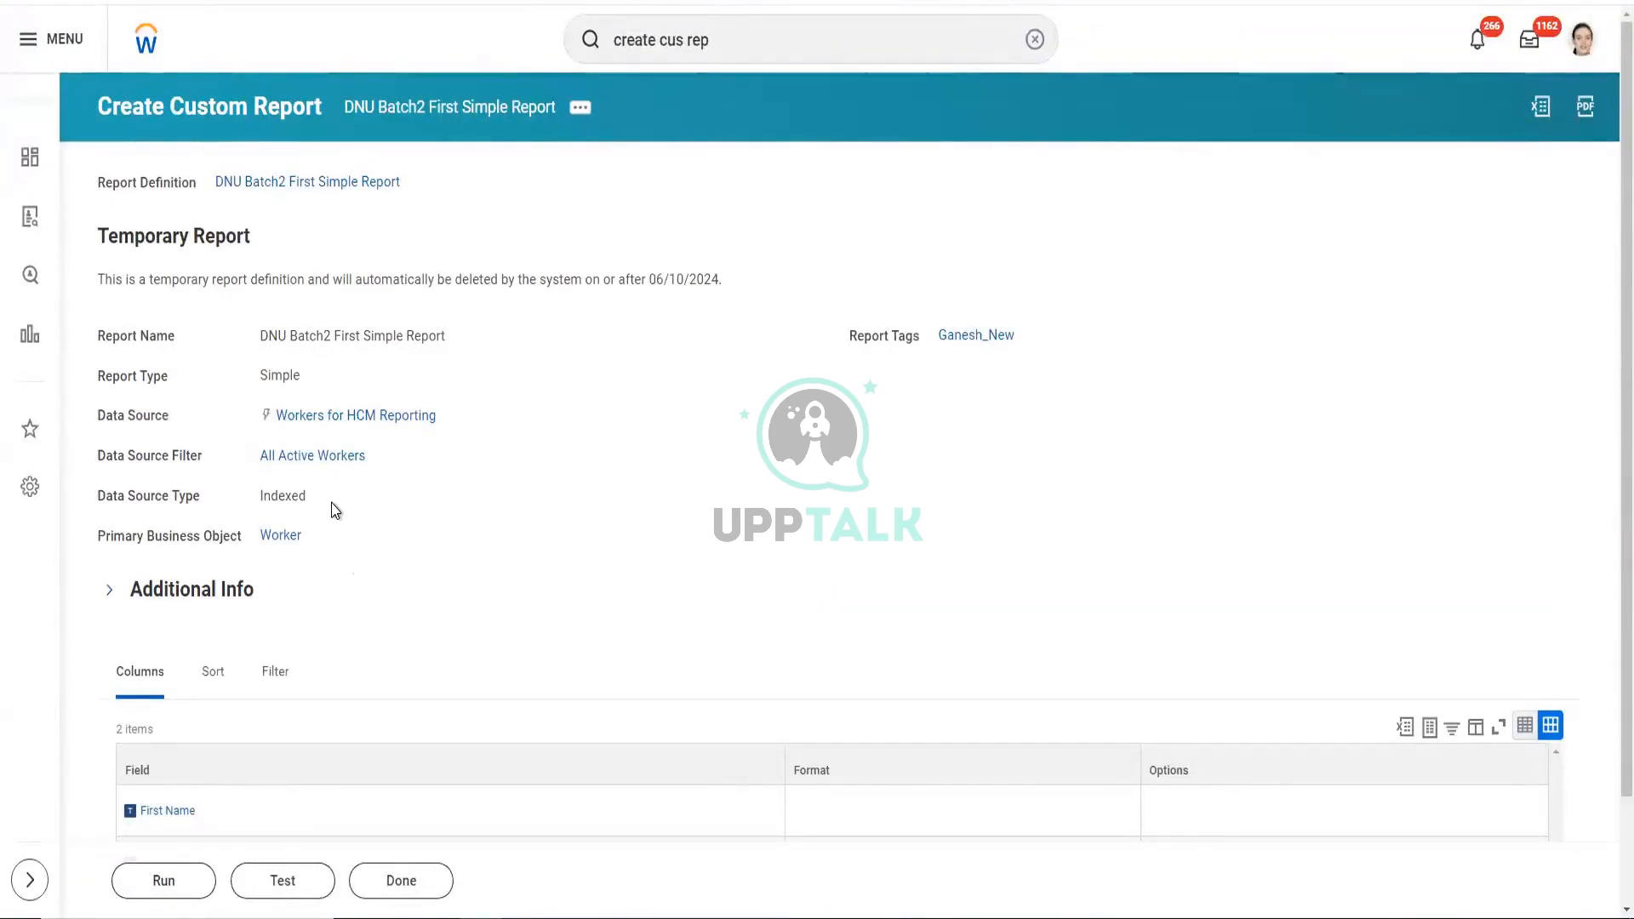
# - Examine the saved report definition, including its data source, filter, primary business object and columns
pyautogui.scroll(-2, 329, 464)
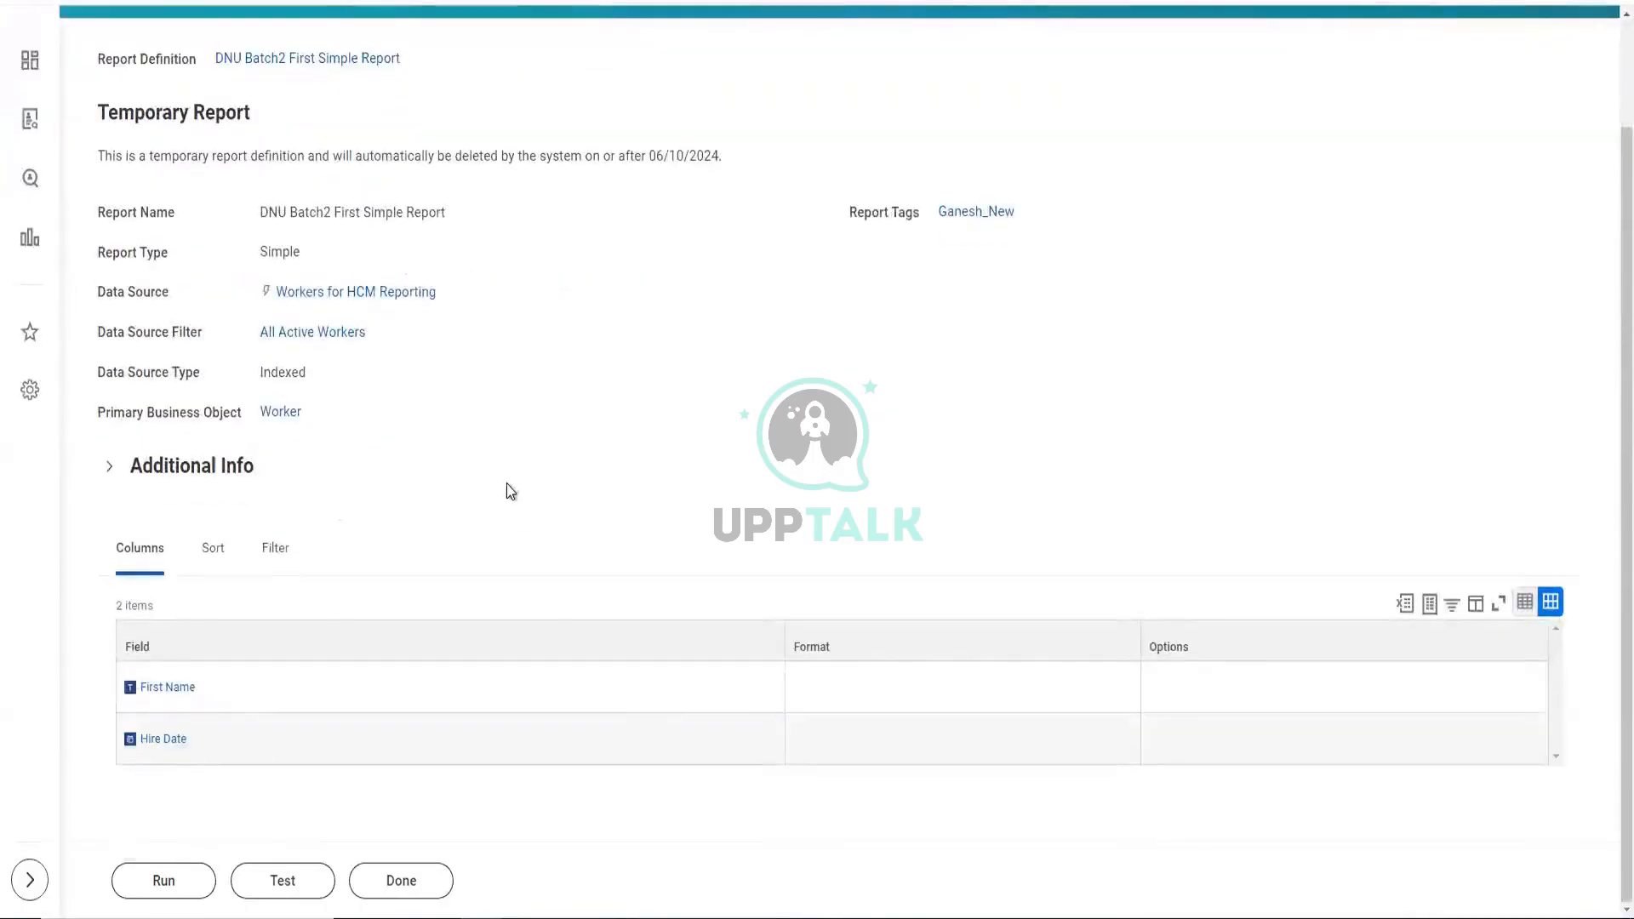
pyautogui.scroll(2, 483, 503)
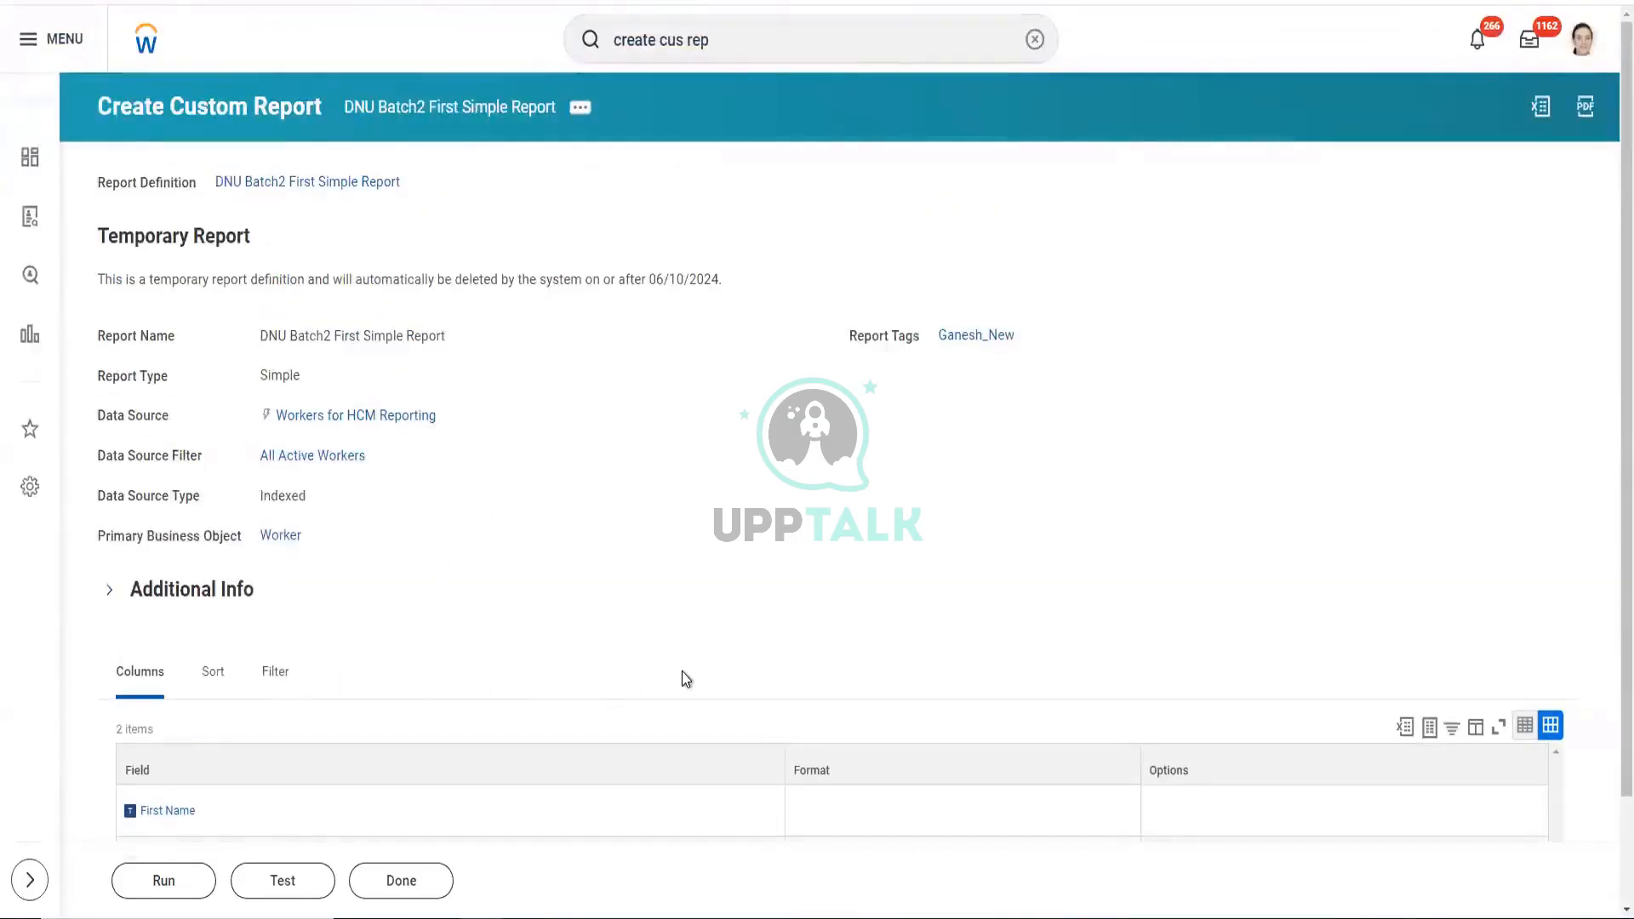
pyautogui.scroll(-2, 476, 587)
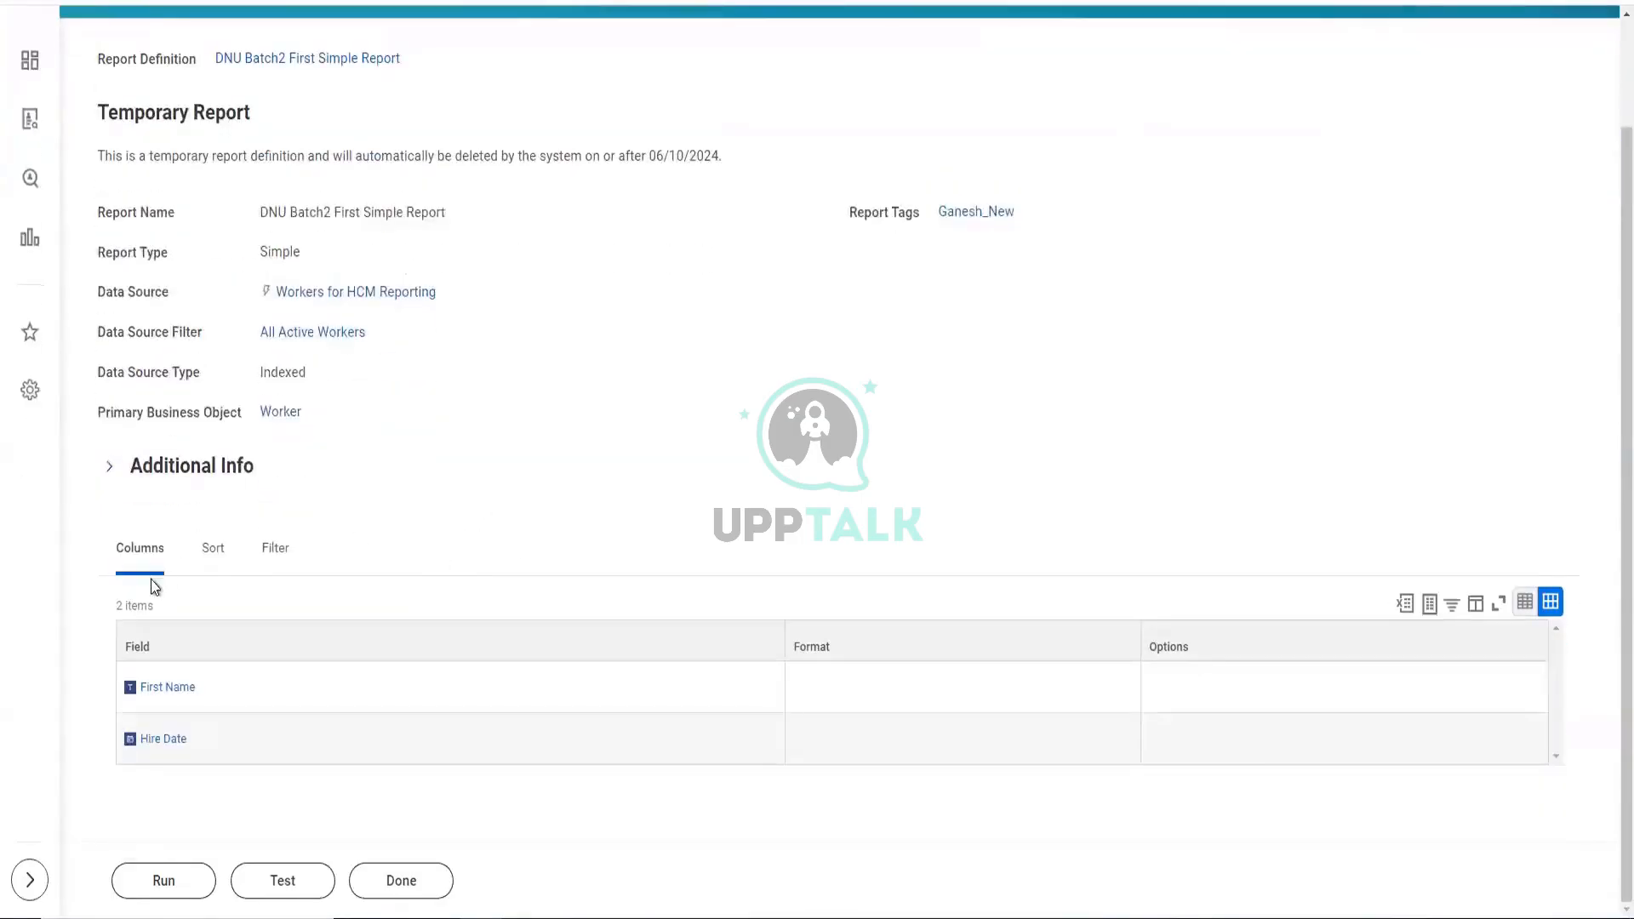
pyautogui.scroll(2, 463, 562)
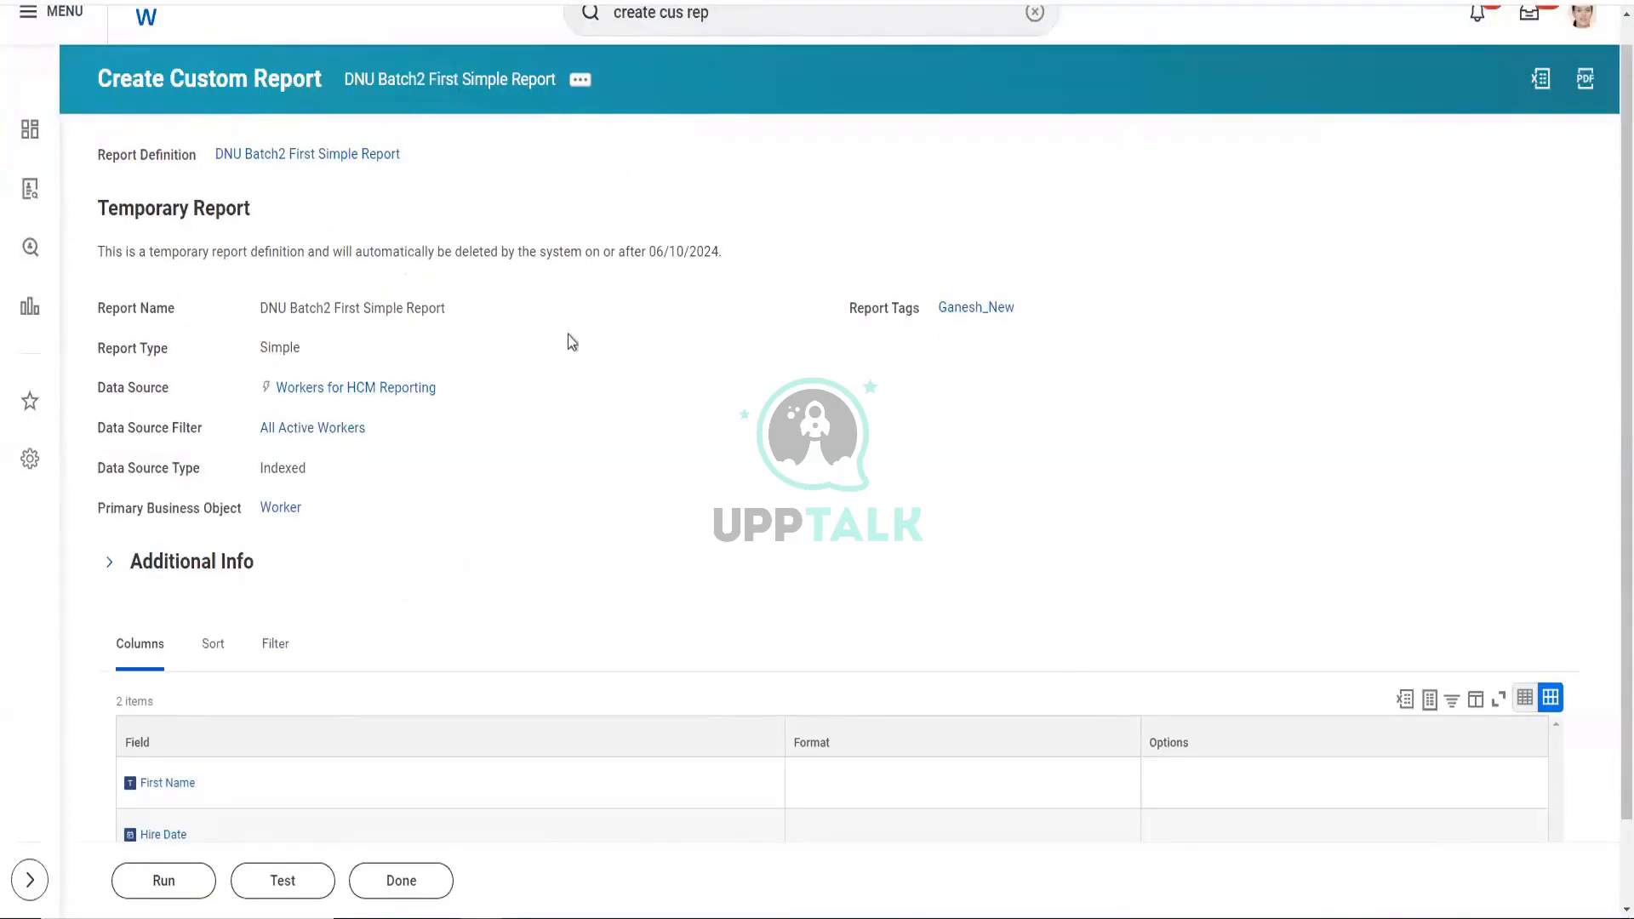
pyautogui.scroll(-2, 557, 380)
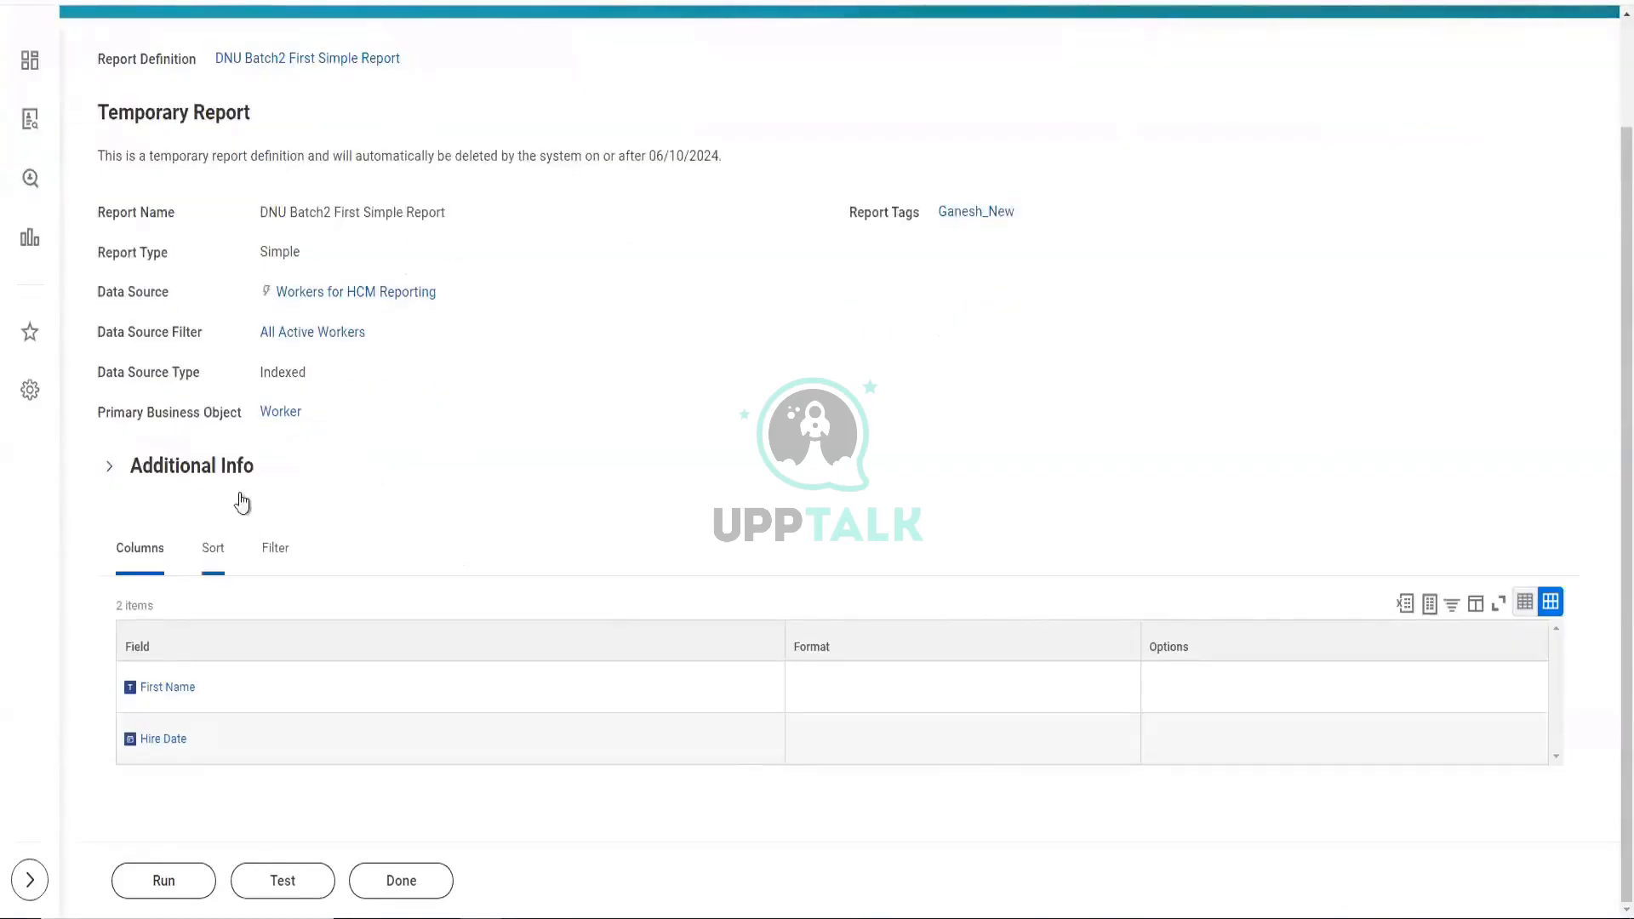
pyautogui.scroll(2, 346, 451)
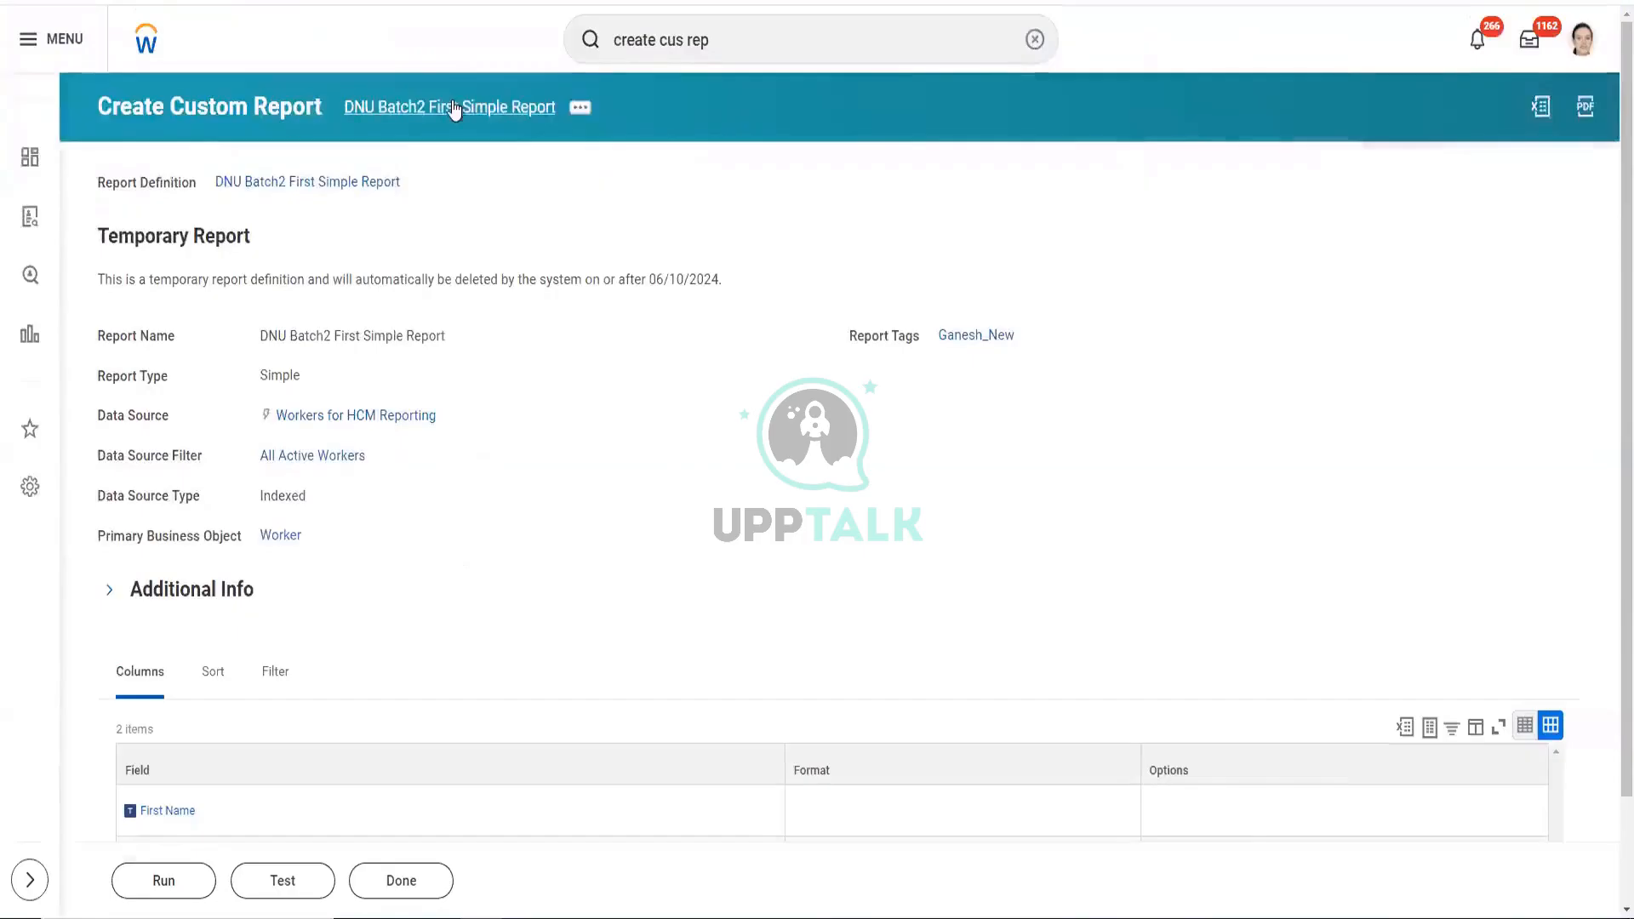
pyautogui.scroll(-2, 442, 522)
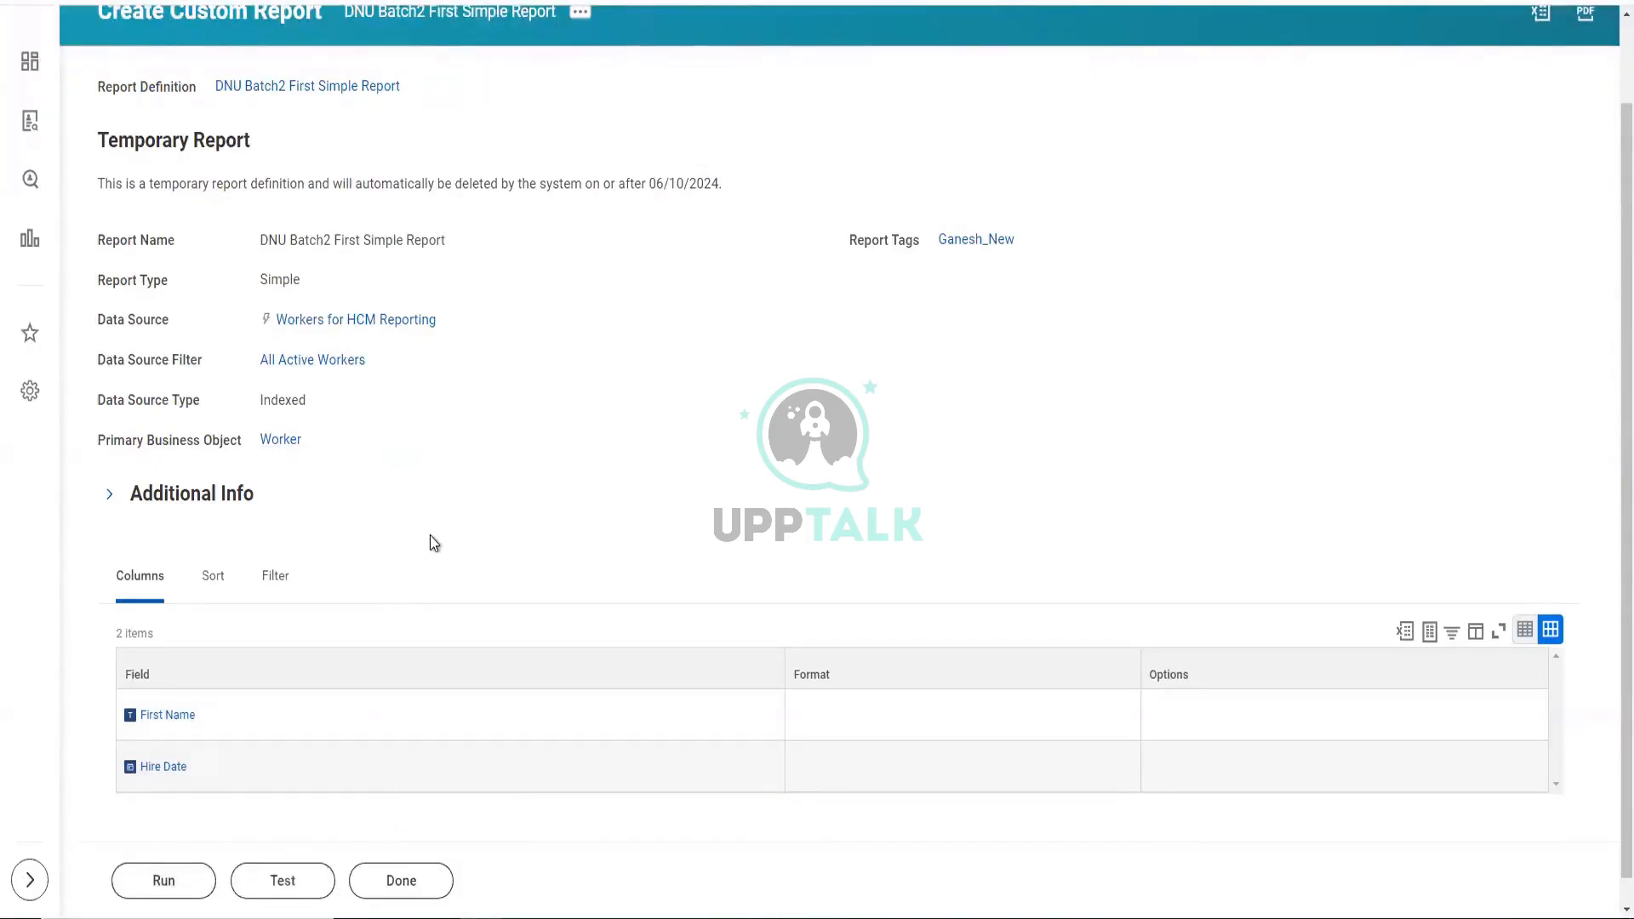
pyautogui.scroll(1, 517, 543)
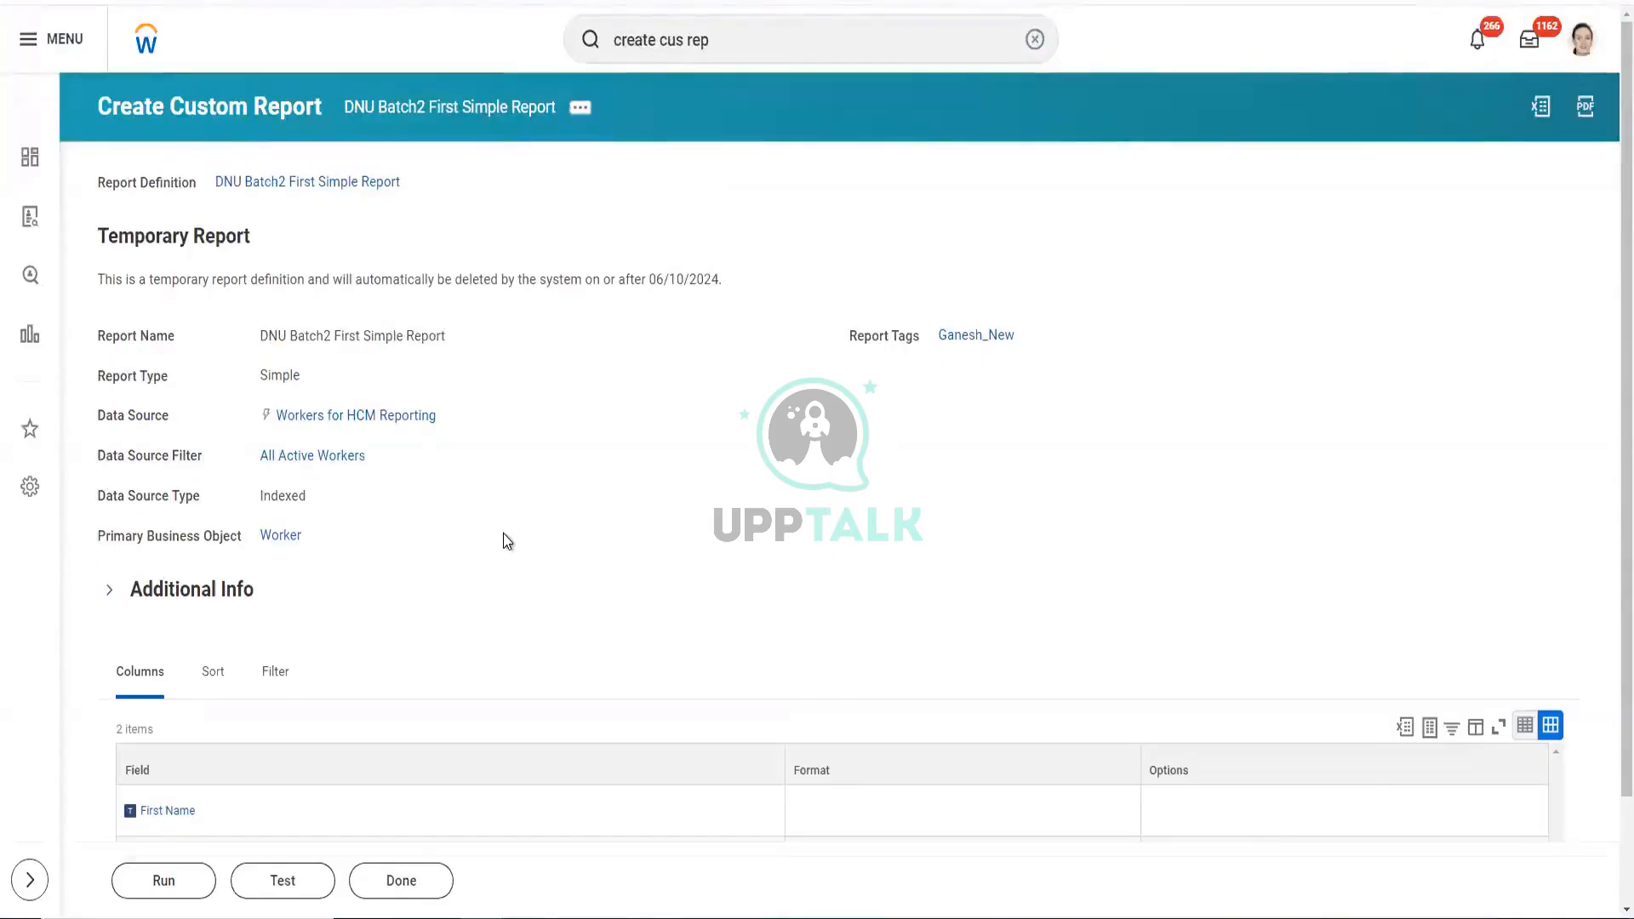
pyautogui.scroll(-1, 507, 542)
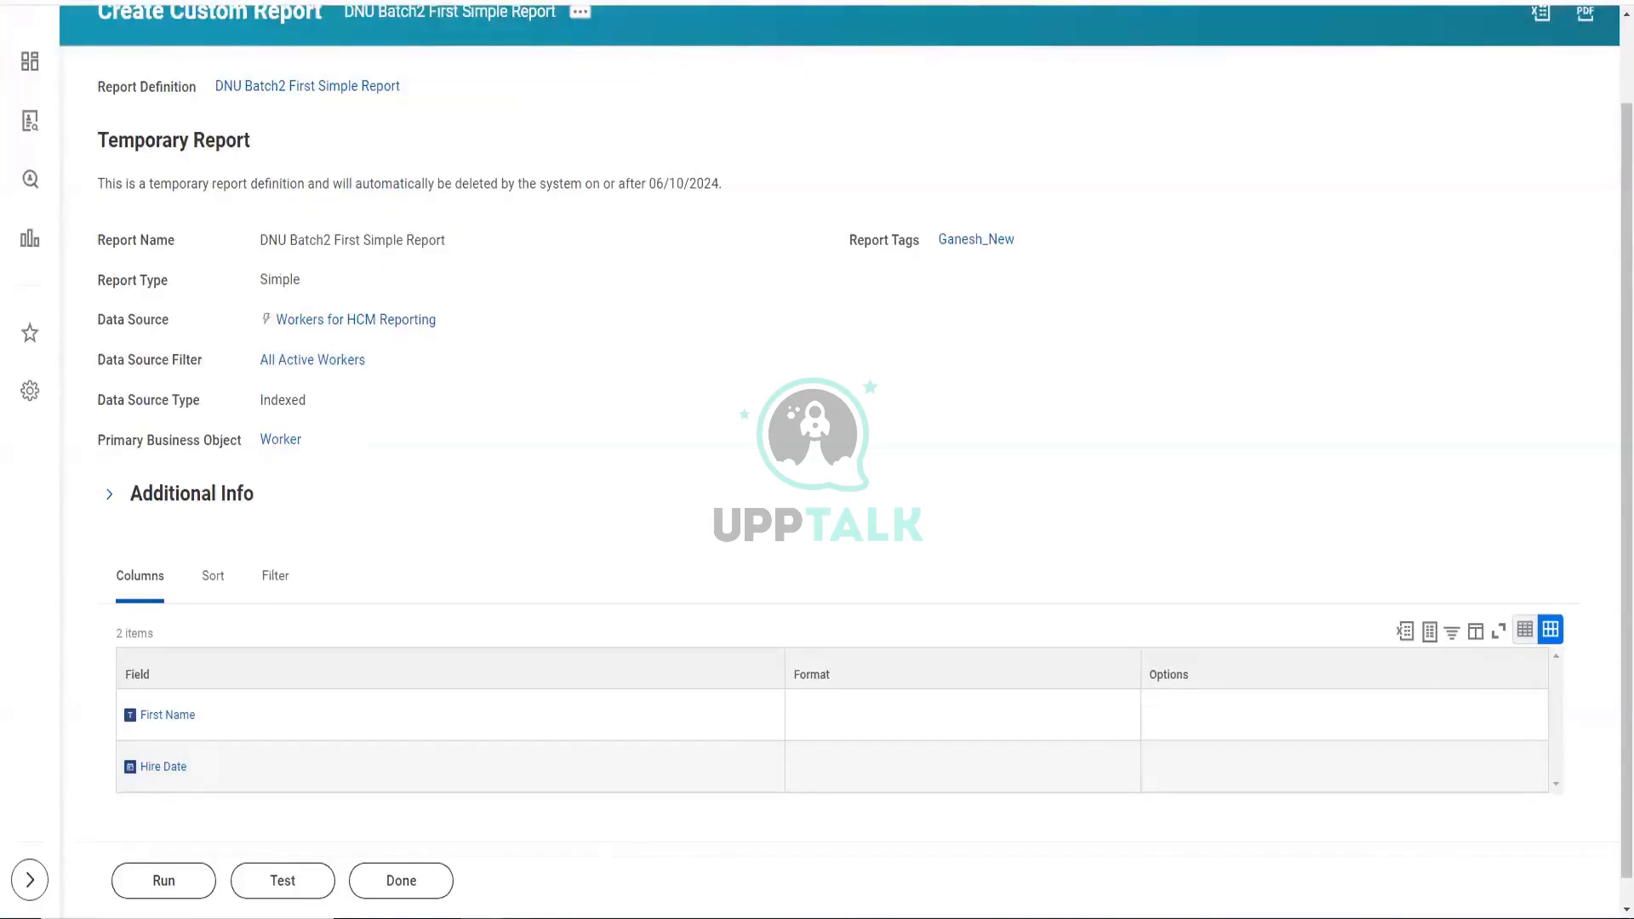
# - Switch to the XML notes in Notepad and add an "Activity:" heading below the Indexed Data Source line
pyautogui.hotkey('alt', 'Tab')
pyautogui.press('Return')
pyautogui.press('Return')
pyautogui.write('Ac')
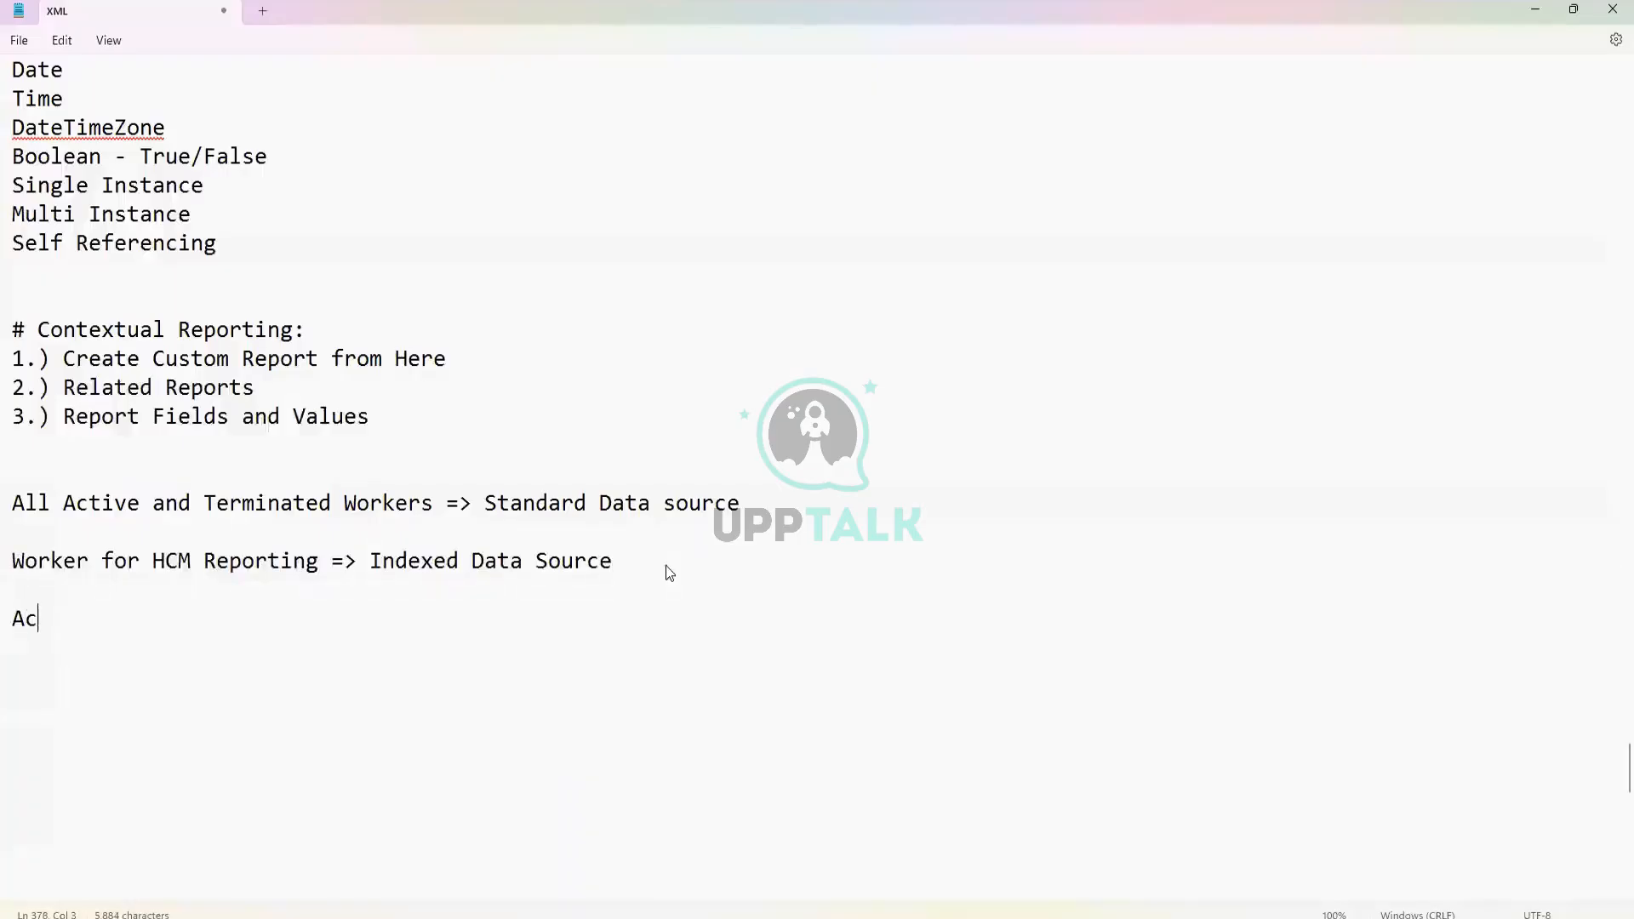
pyautogui.write('tivity:')
pyautogui.press('Return')
pyautogui.press('Return')
# - Write the task "Create simple report to extract all the active workers who are hired in 2024. Records should be arranged in Employee id ascending order."
pyautogui.write('Crea')
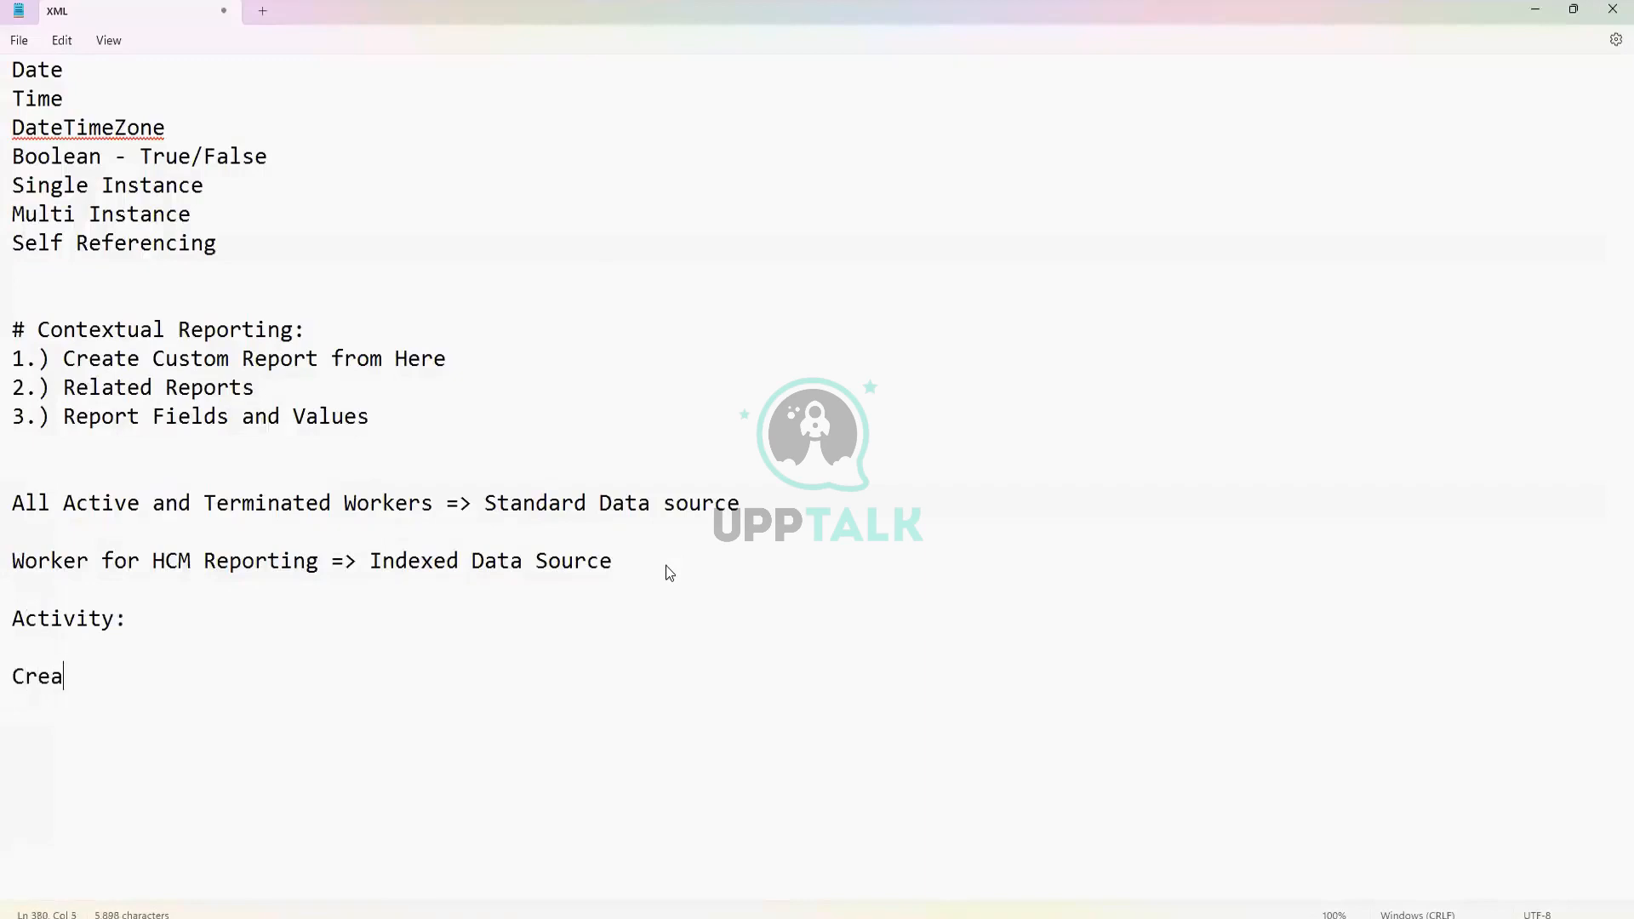
pyautogui.write('te simple rep')
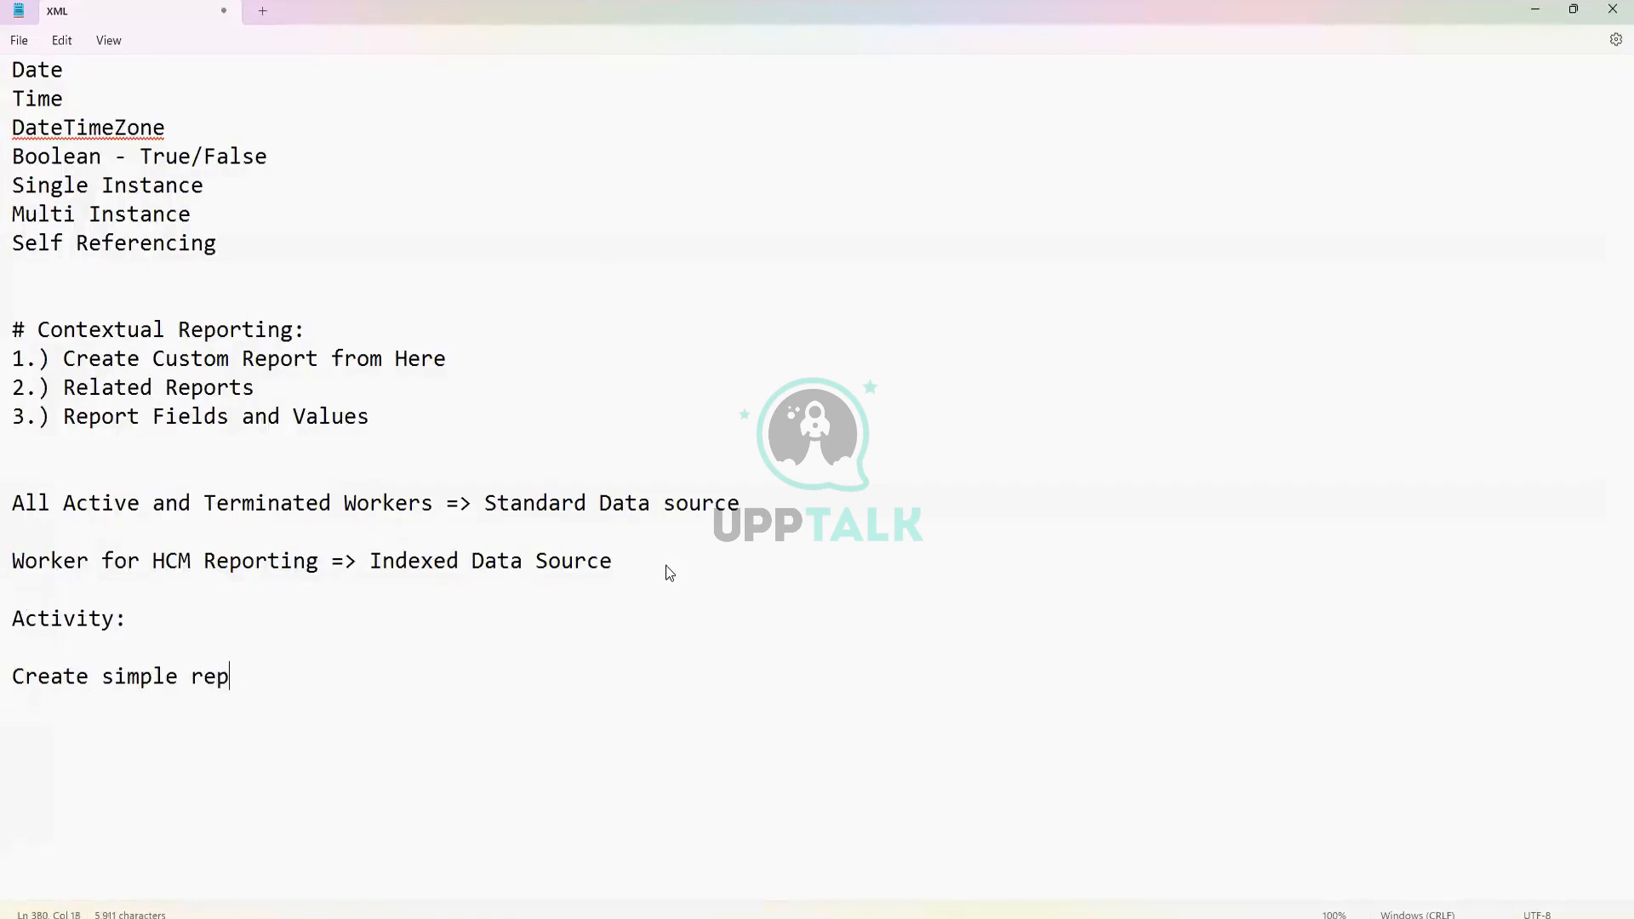
pyautogui.write('ort to extra')
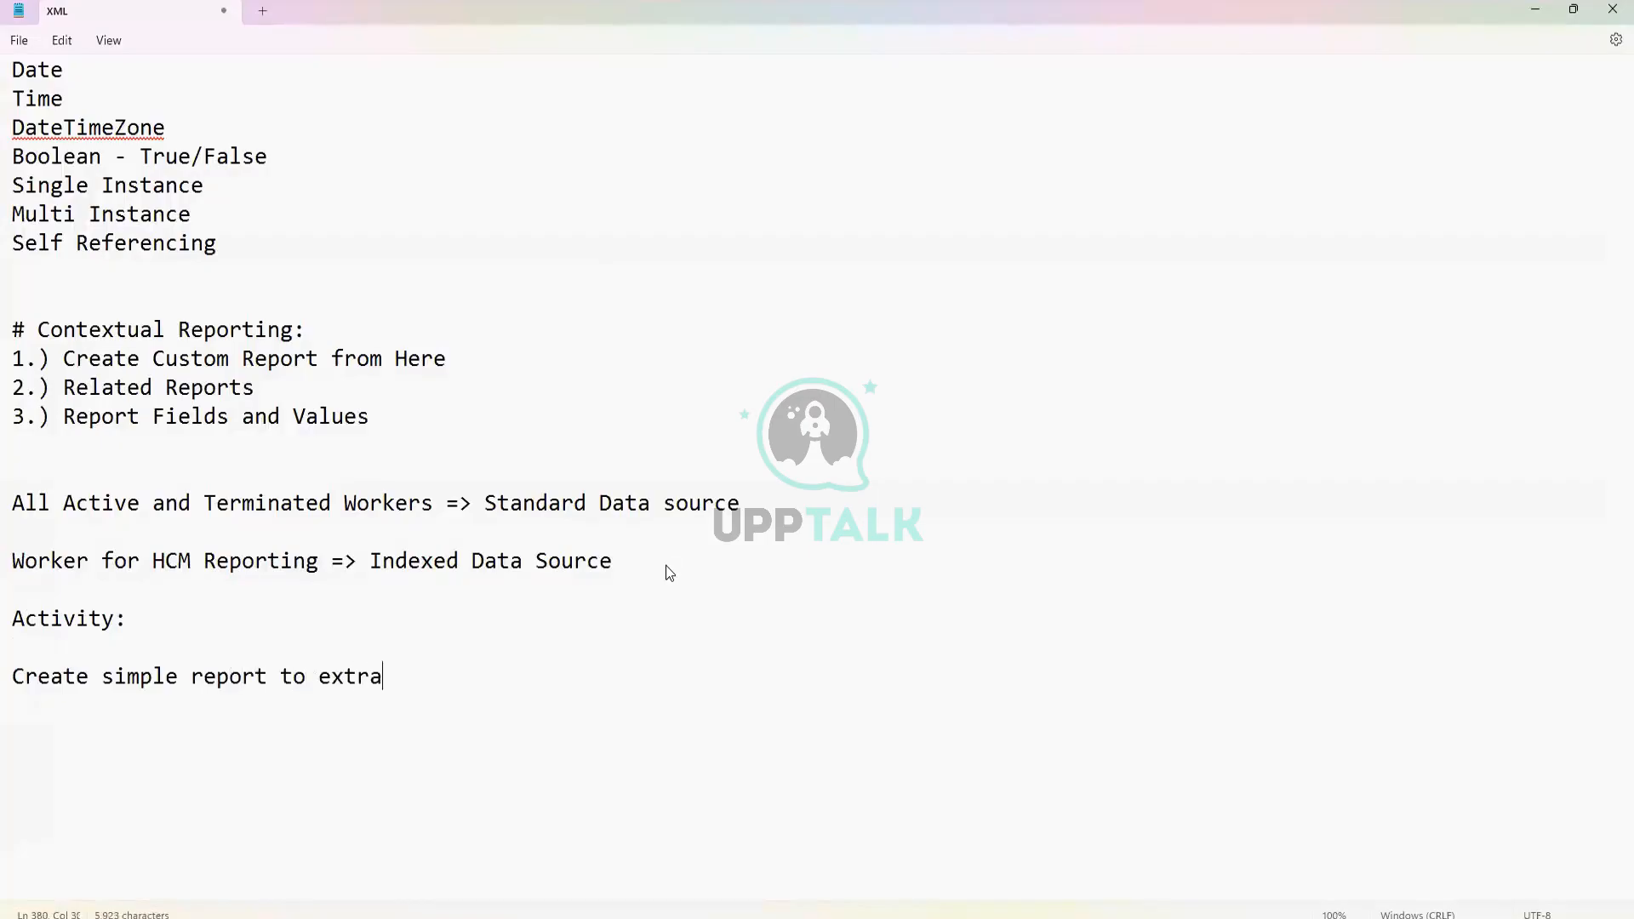
pyautogui.write('ct all the active worke')
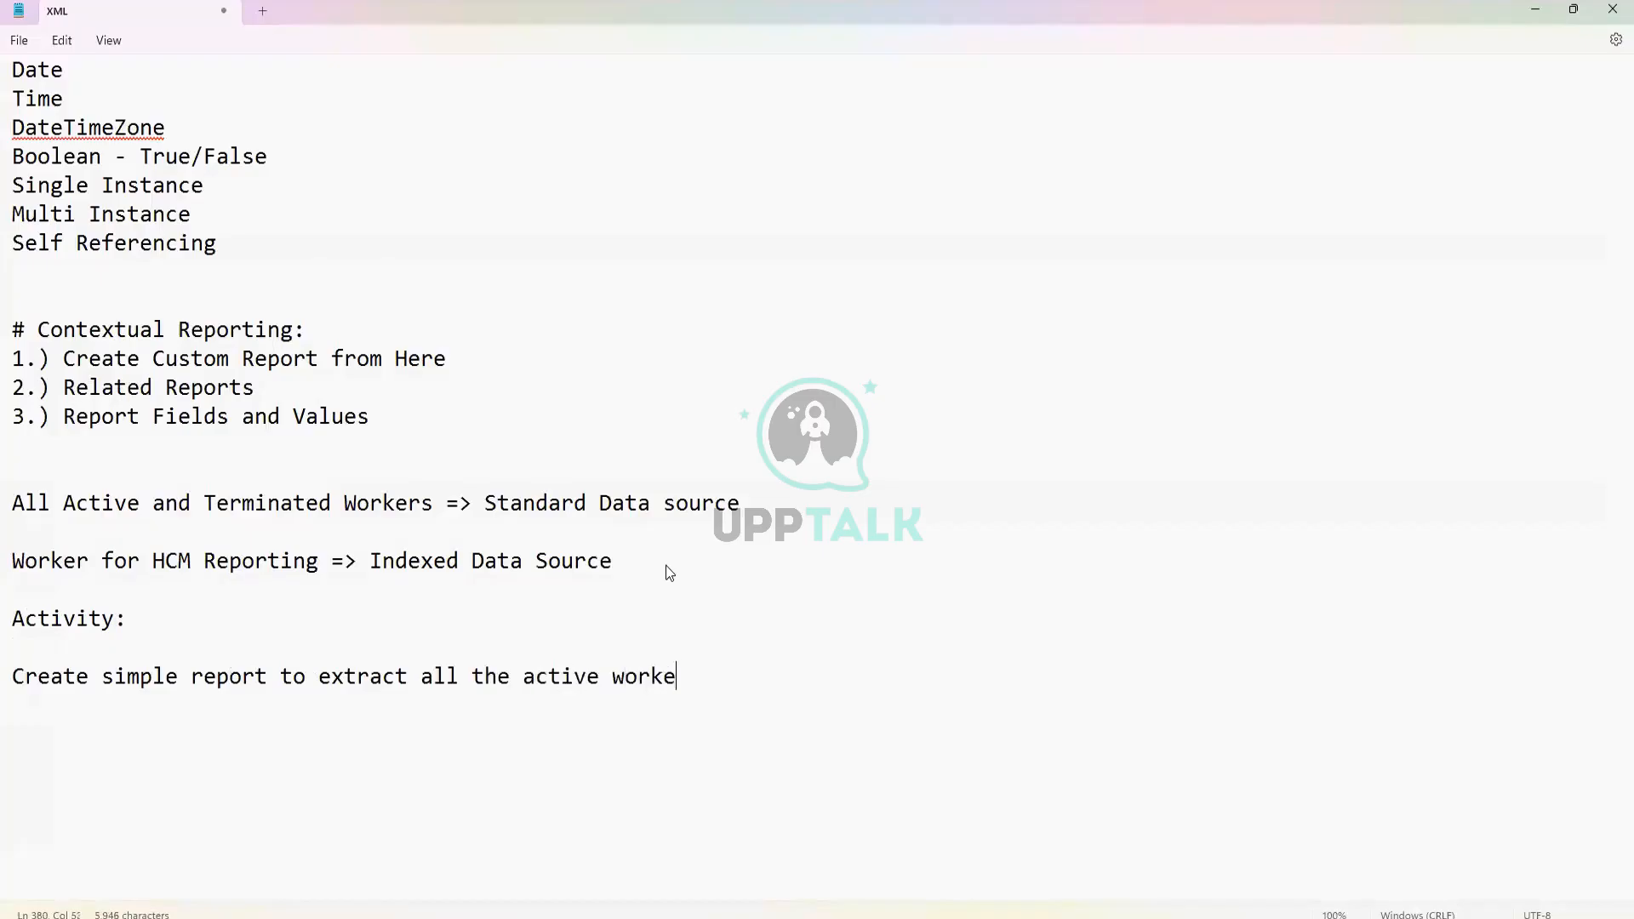
pyautogui.write('rs who are hired in 2')
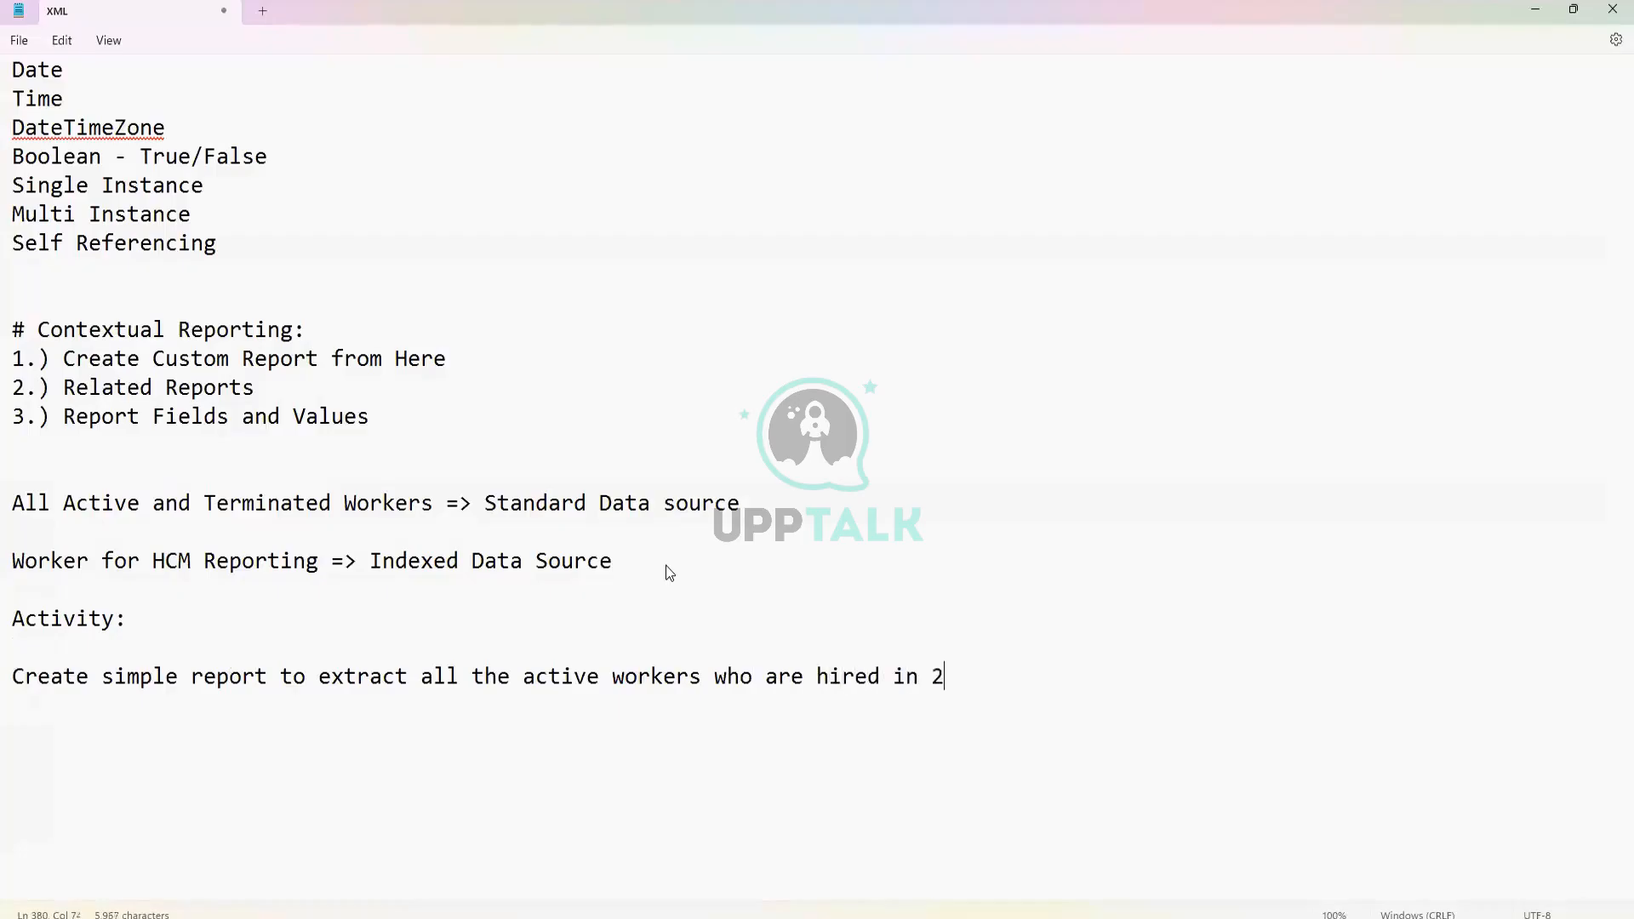
pyautogui.write('024. Records should be a')
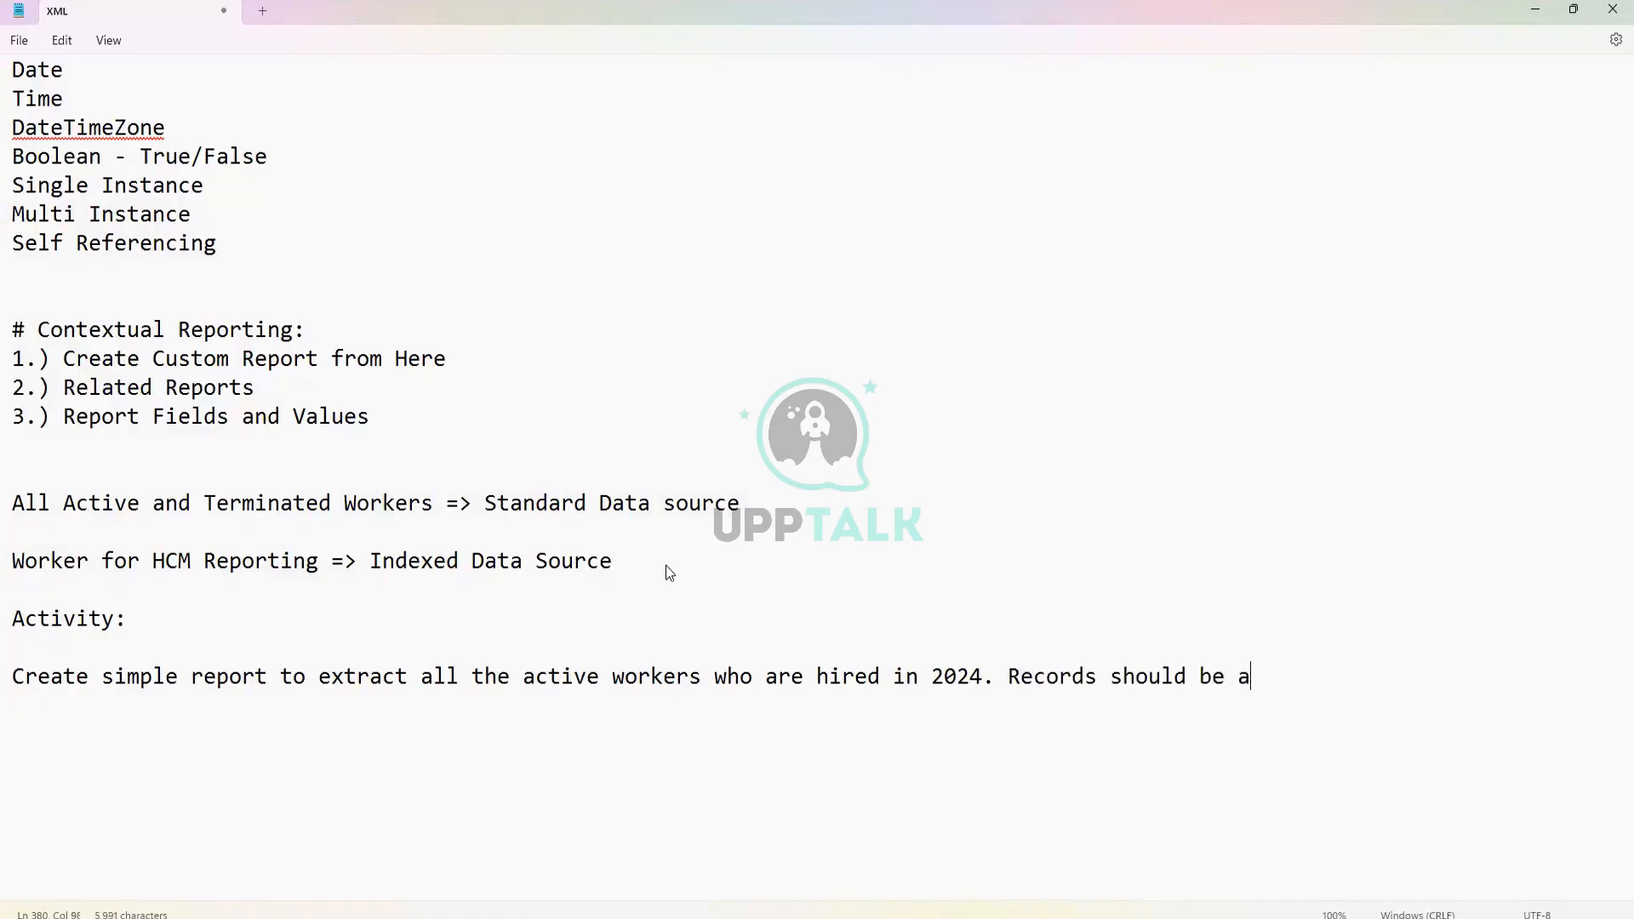
pyautogui.write('rranged in Em')
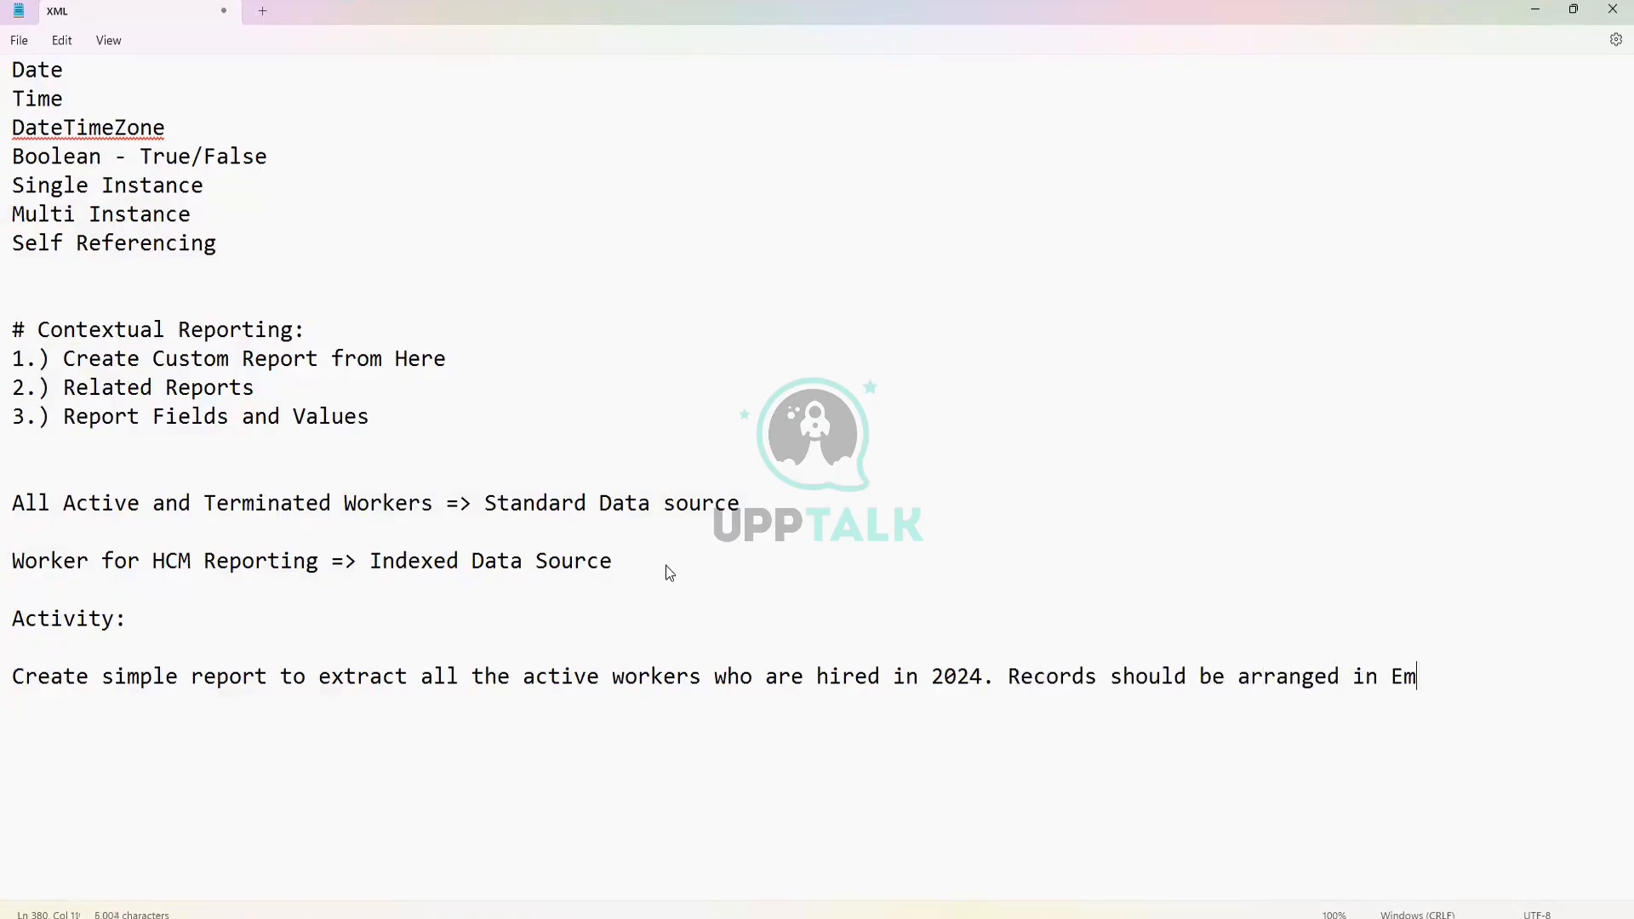
pyautogui.write('ployee id asc')
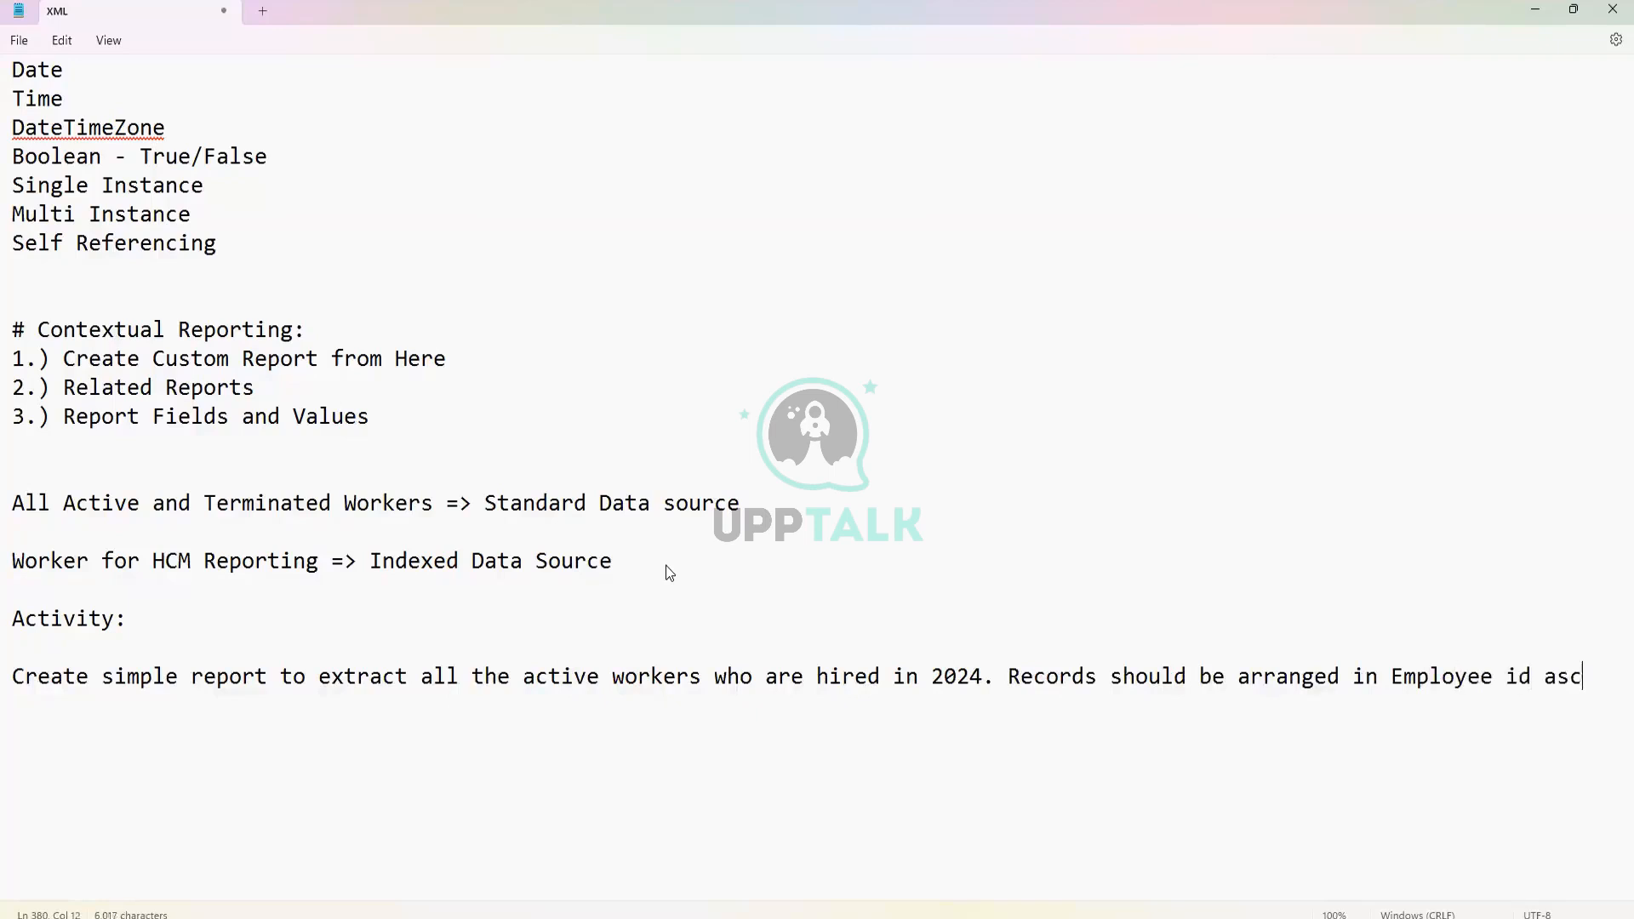
pyautogui.write('ending orde')
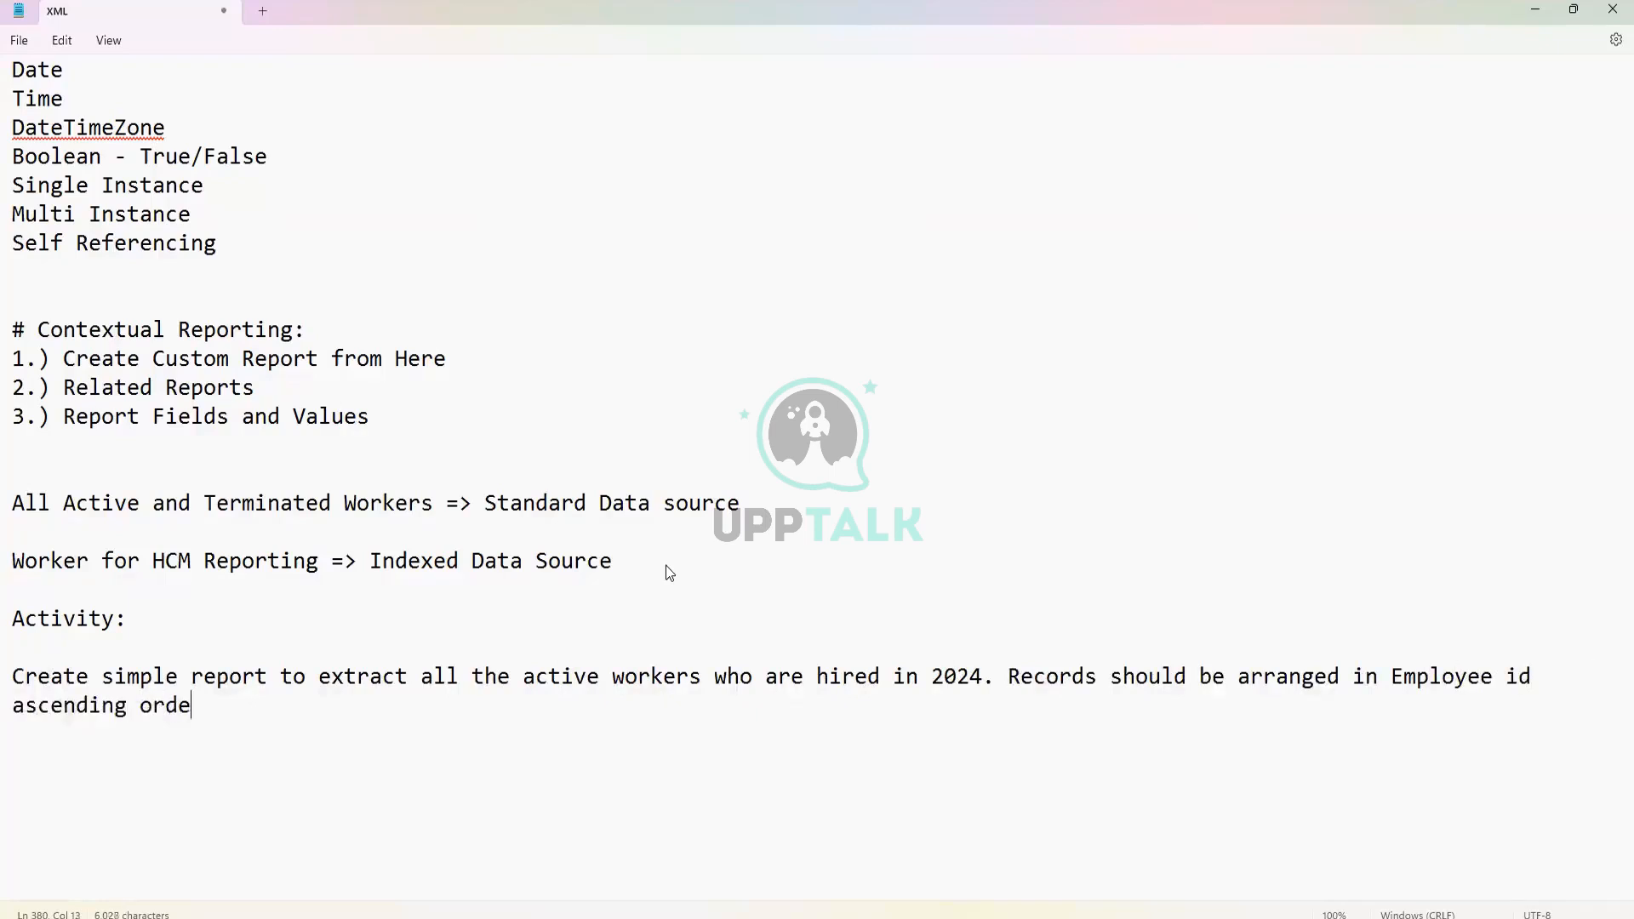
pyautogui.write('r.')
# - List Employee id, First Name and Last name on separate lines below the activity description
pyautogui.press('Return')
pyautogui.press('Return')
pyautogui.scroll(-3, 665, 565)
pyautogui.write('Em')
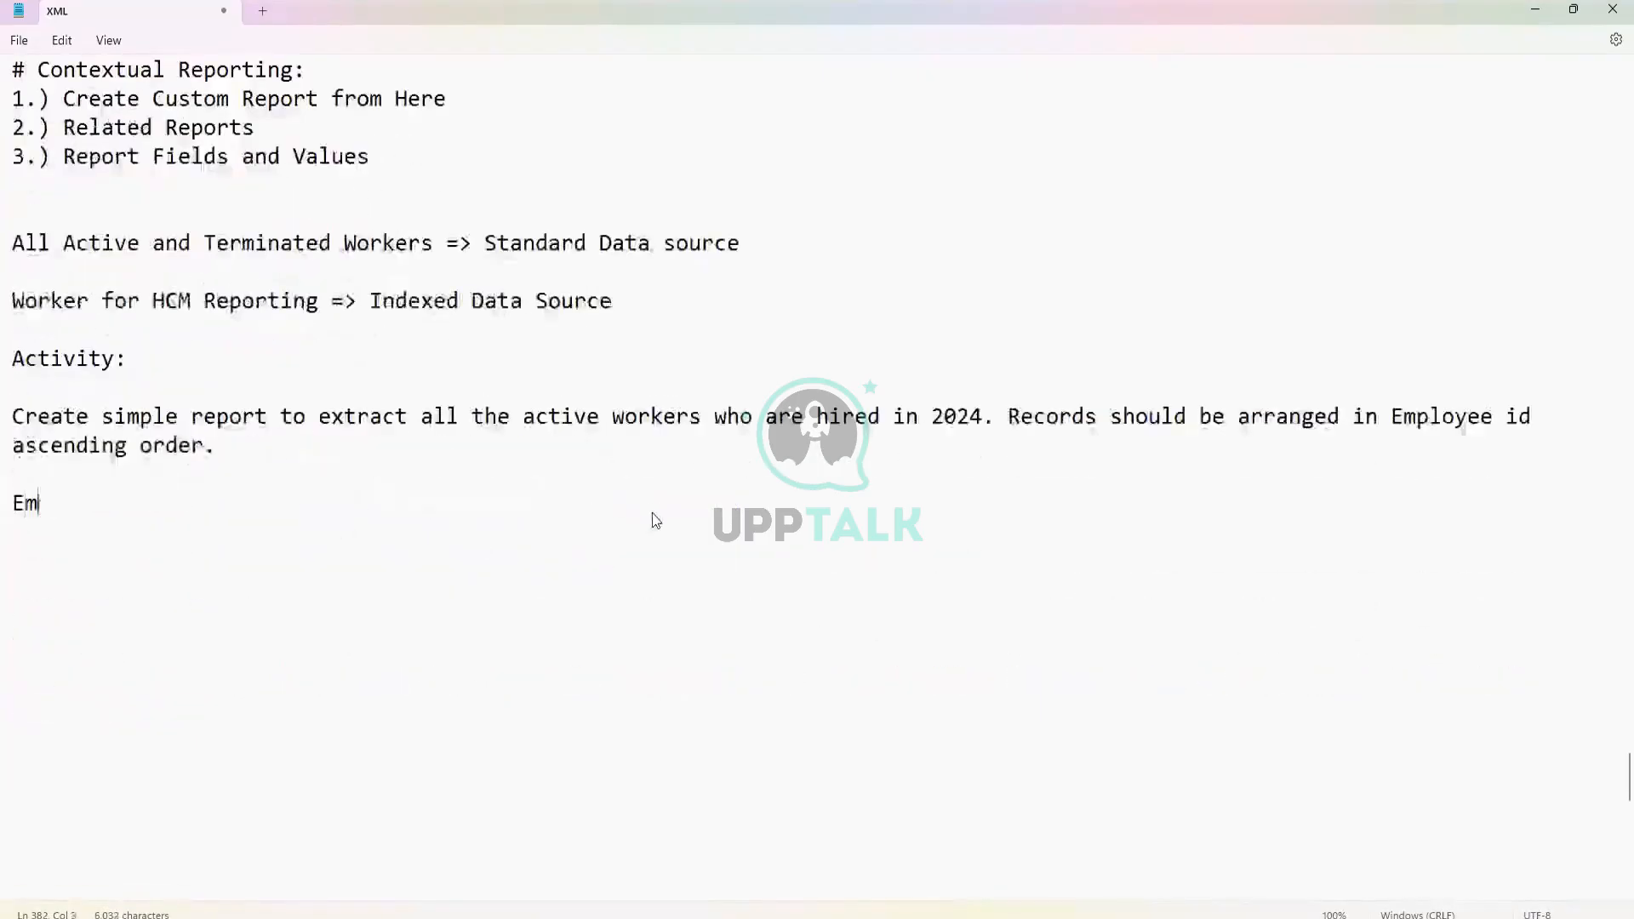
pyautogui.write('ployee id')
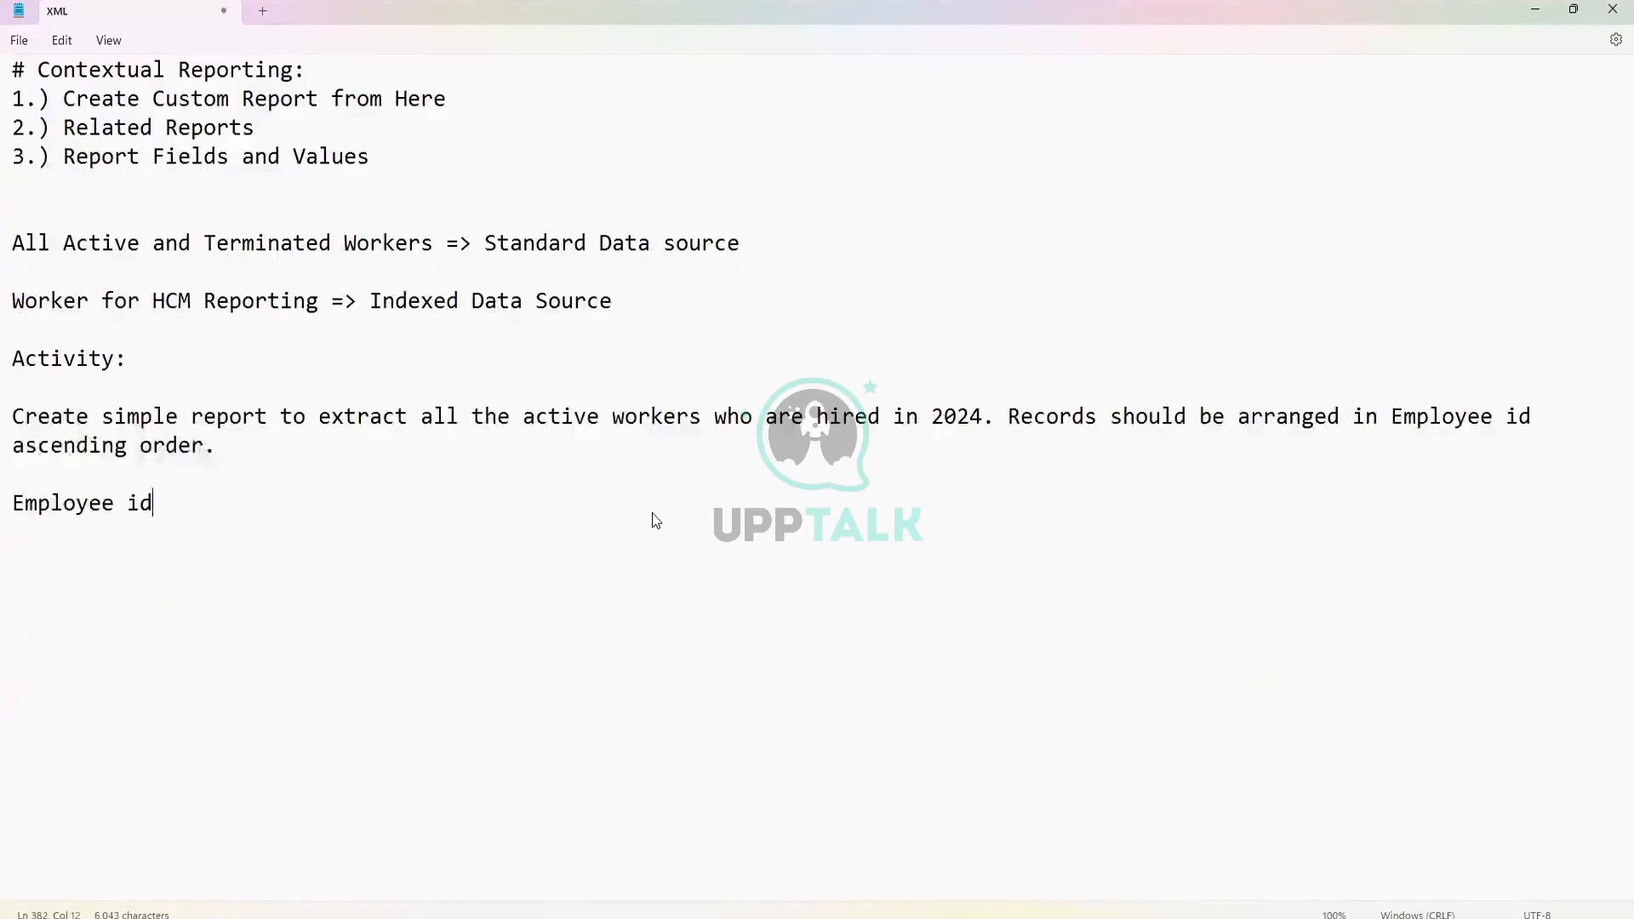
pyautogui.write('.')
pyautogui.press('Return')
pyautogui.press('BackSpace')
pyautogui.press('BackSpace')
pyautogui.press('Return')
pyautogui.write('First Name')
pyautogui.press('Return')
pyautogui.write('Last name')
pyautogui.press('Return')
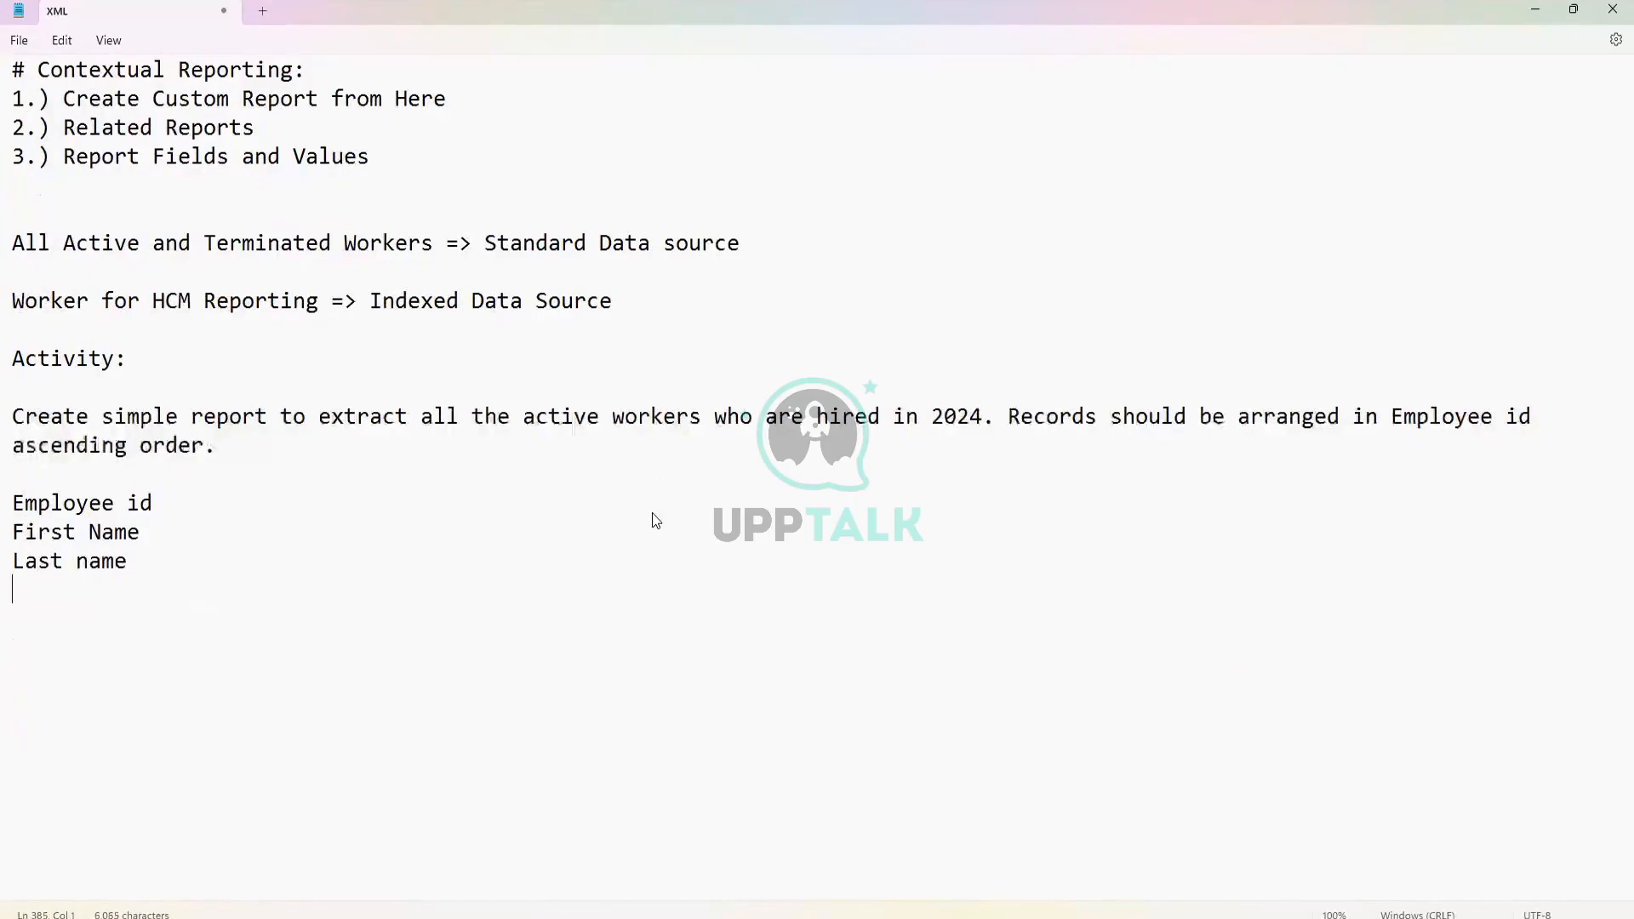
# - Add Hire Date, Date of Birth and Gender to the activity's field list, followed by blank lines
pyautogui.write('Hire Date')
pyautogui.press('Return')
pyautogui.write('Date of ')
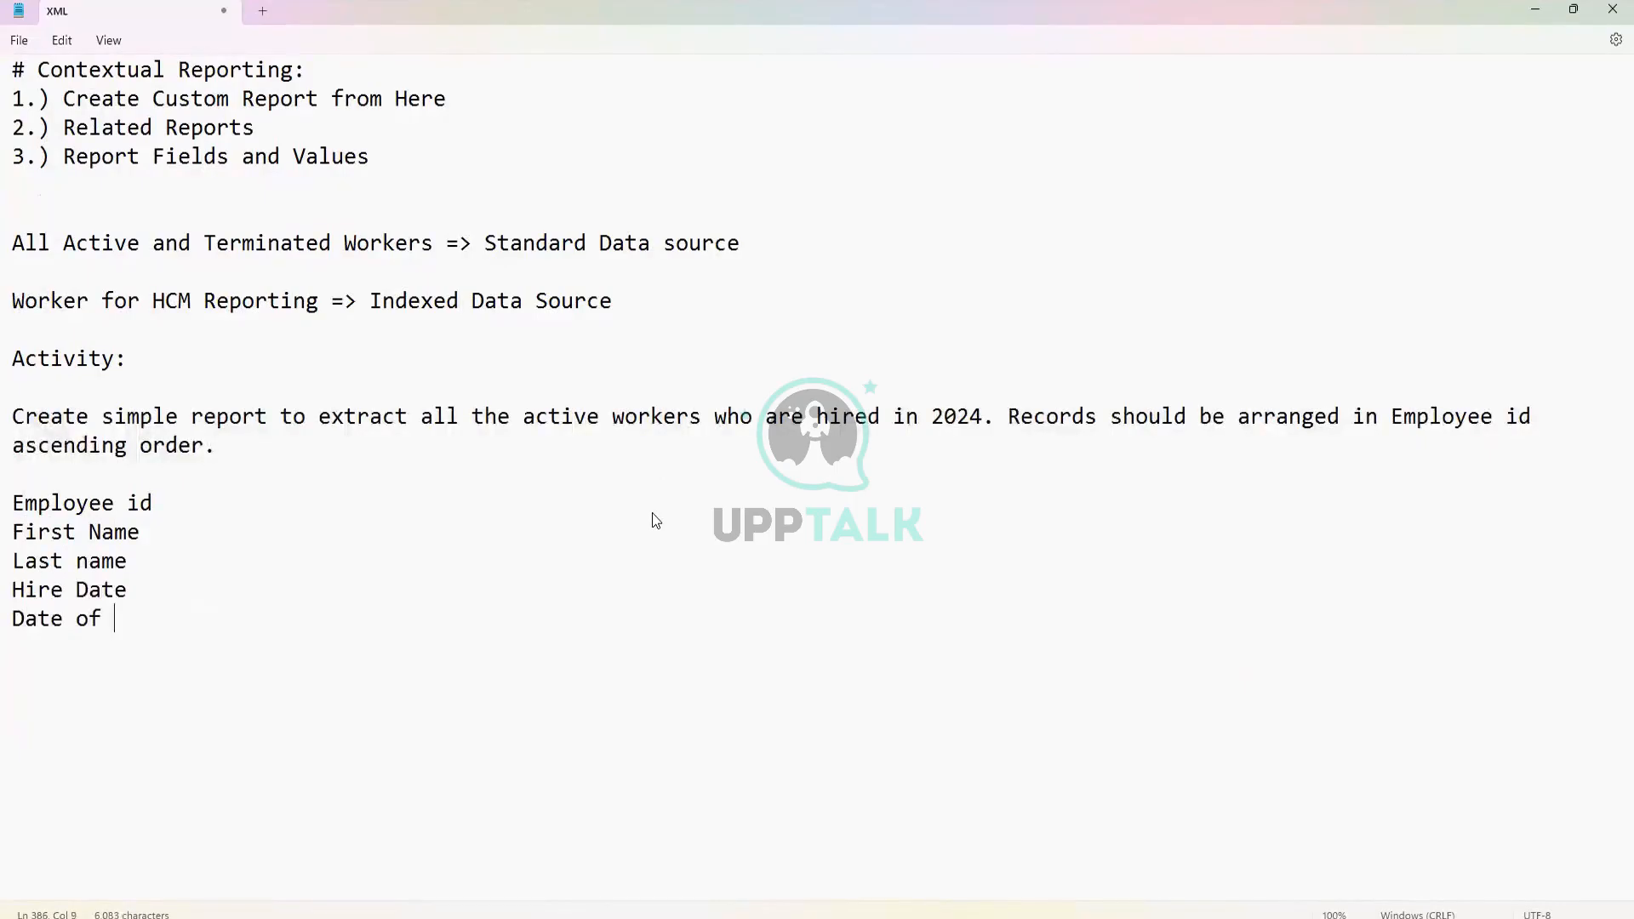
pyautogui.write('Birth G')
pyautogui.write('ender')
pyautogui.press('BackSpace')
pyautogui.press('BackSpace')
pyautogui.press('BackSpace')
pyautogui.press('BackSpace')
pyautogui.press('BackSpace')
pyautogui.press('BackSpace')
pyautogui.press('BackSpace')
pyautogui.press('Return')
pyautogui.write('Gender')
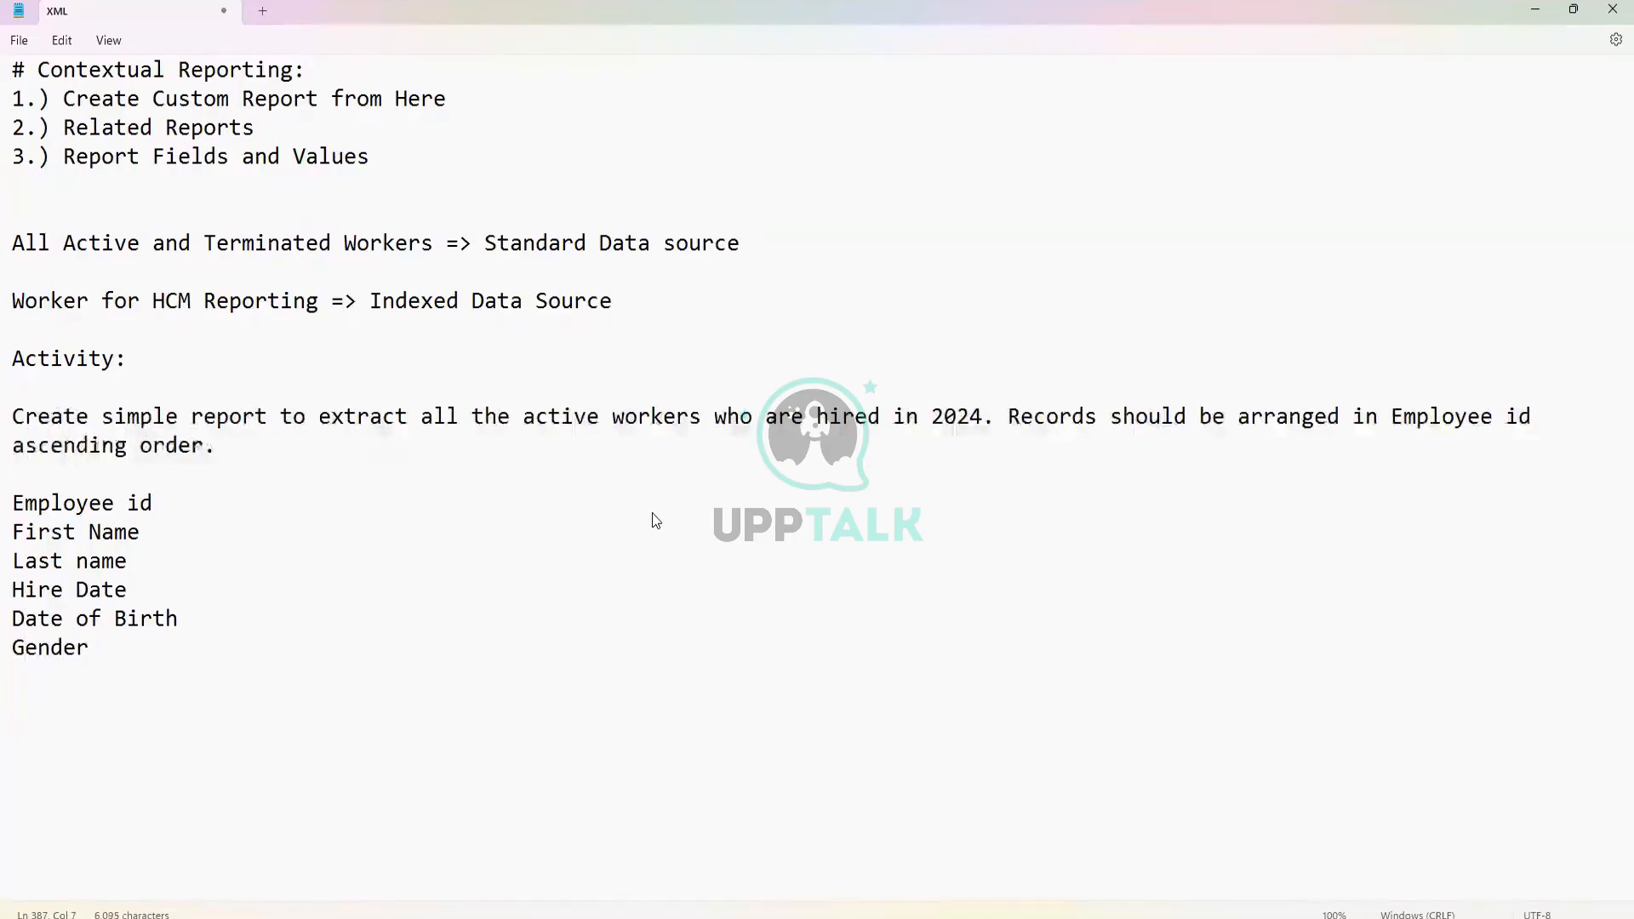
pyautogui.press('Return')
pyautogui.press('Return')
pyautogui.press('Return')
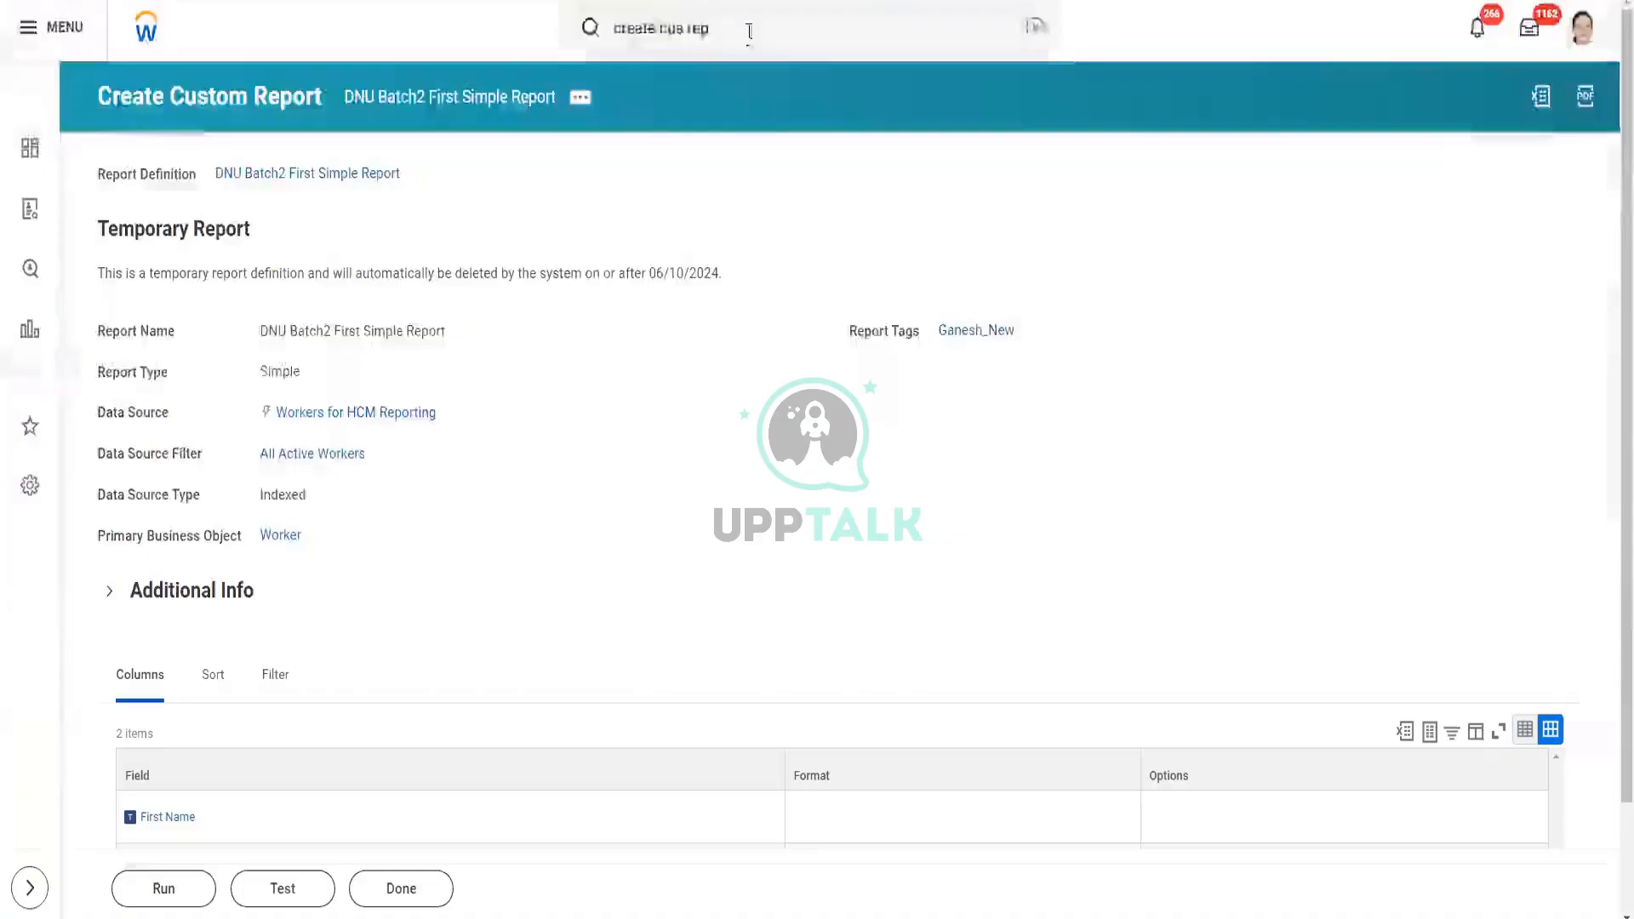
# - Switch back to Workday and start a new custom report named "DNU Batch2 First Advance Report"
pyautogui.click(749, 29)
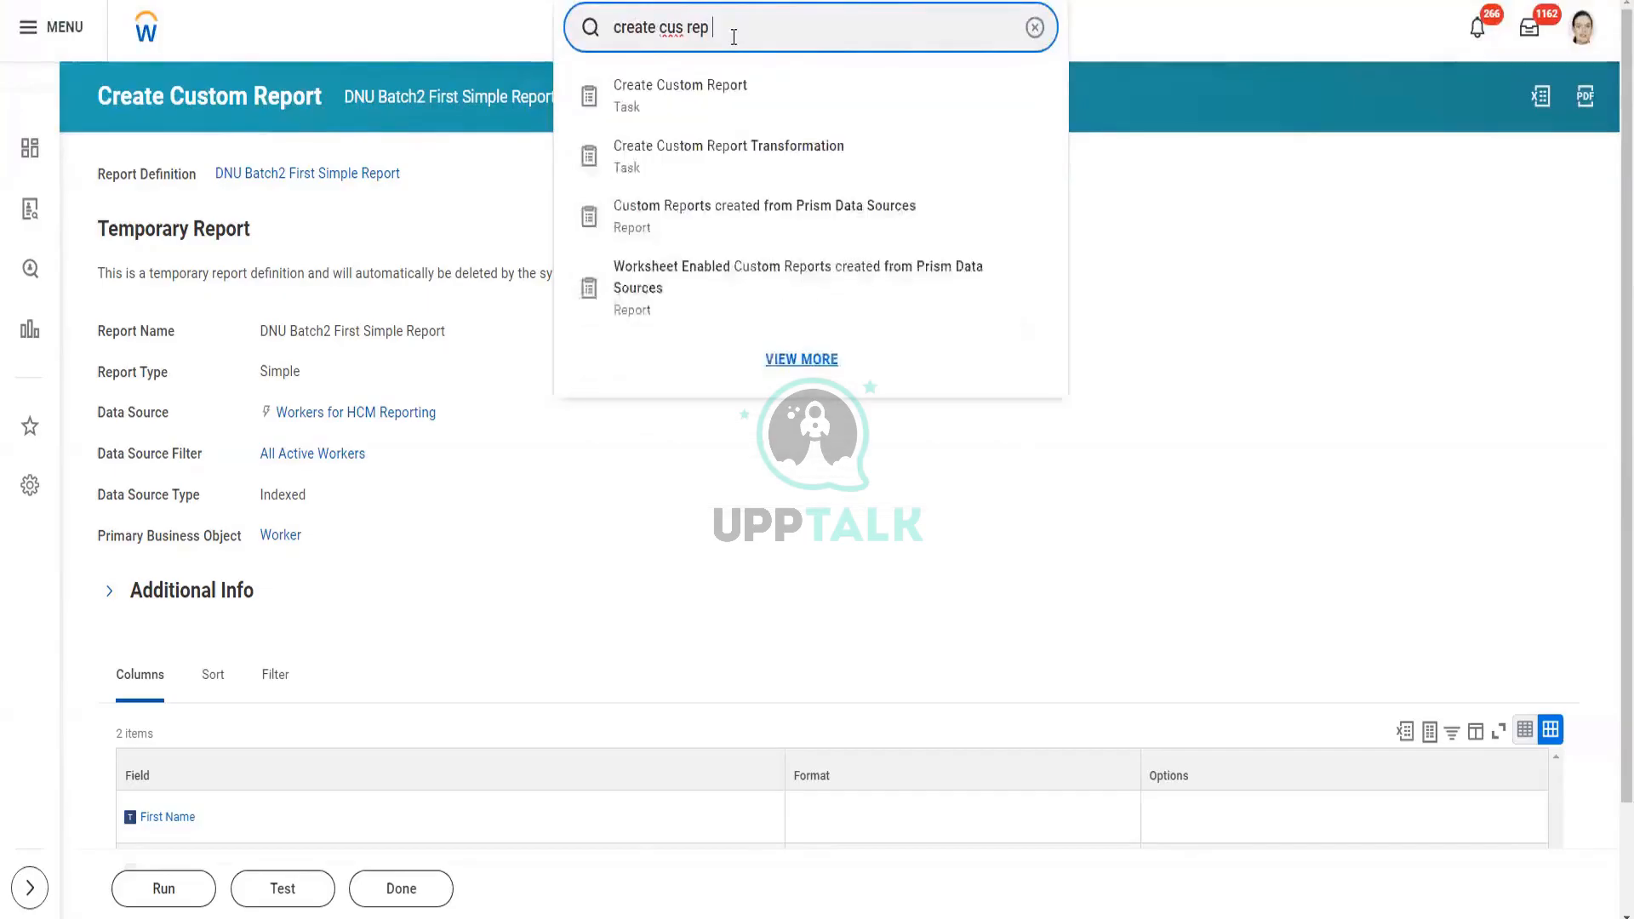
pyautogui.click(759, 111)
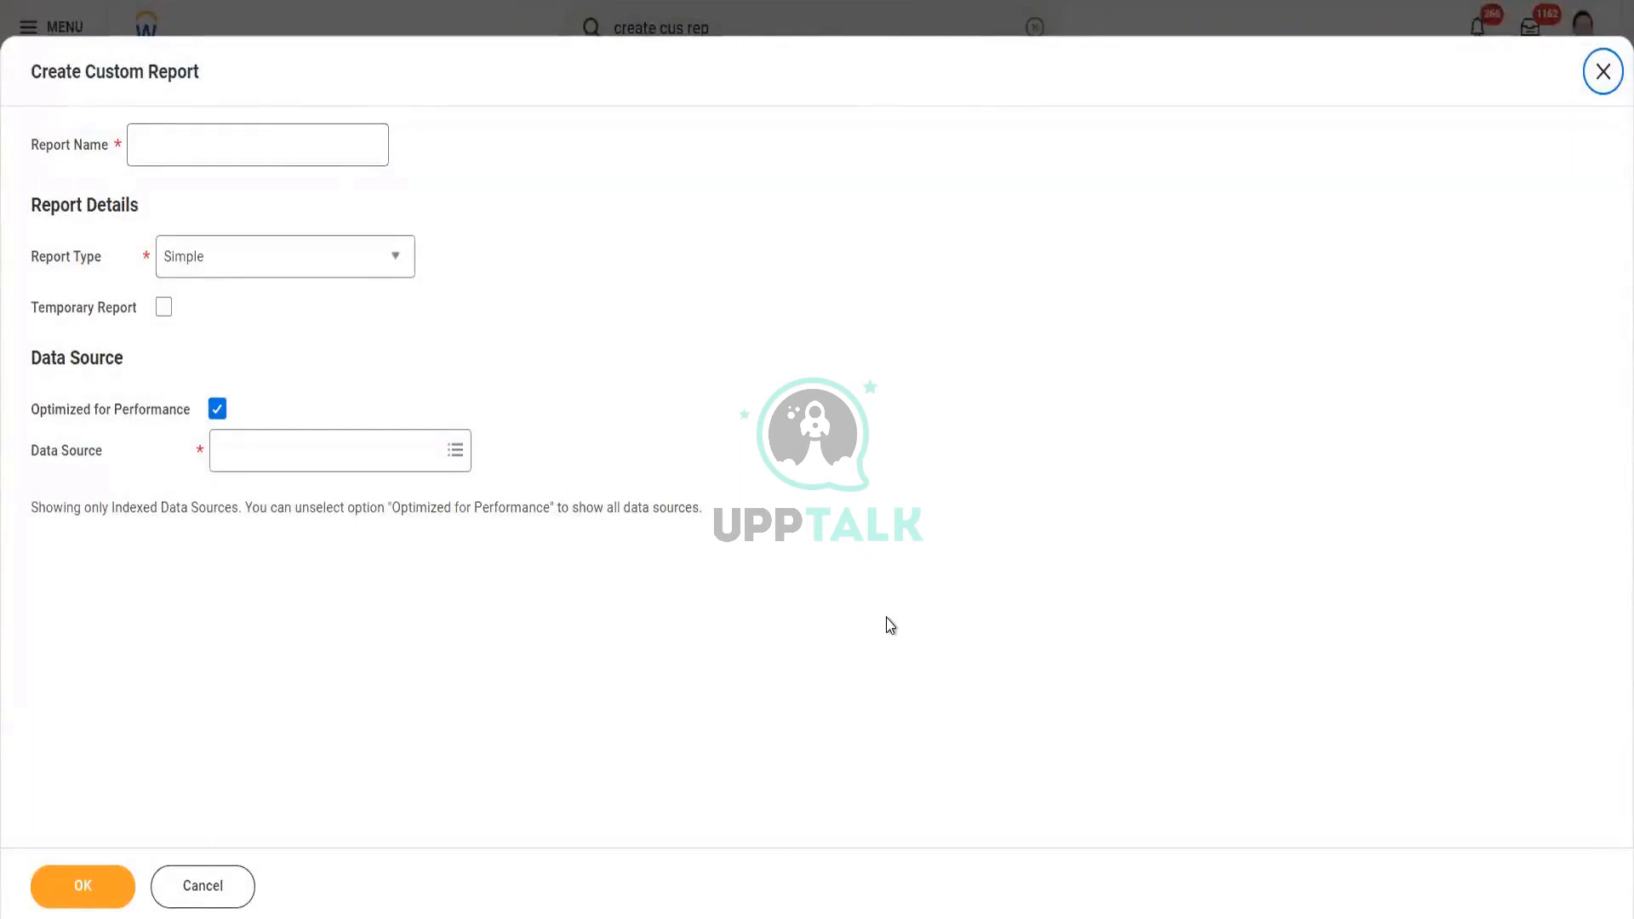
pyautogui.click(349, 142)
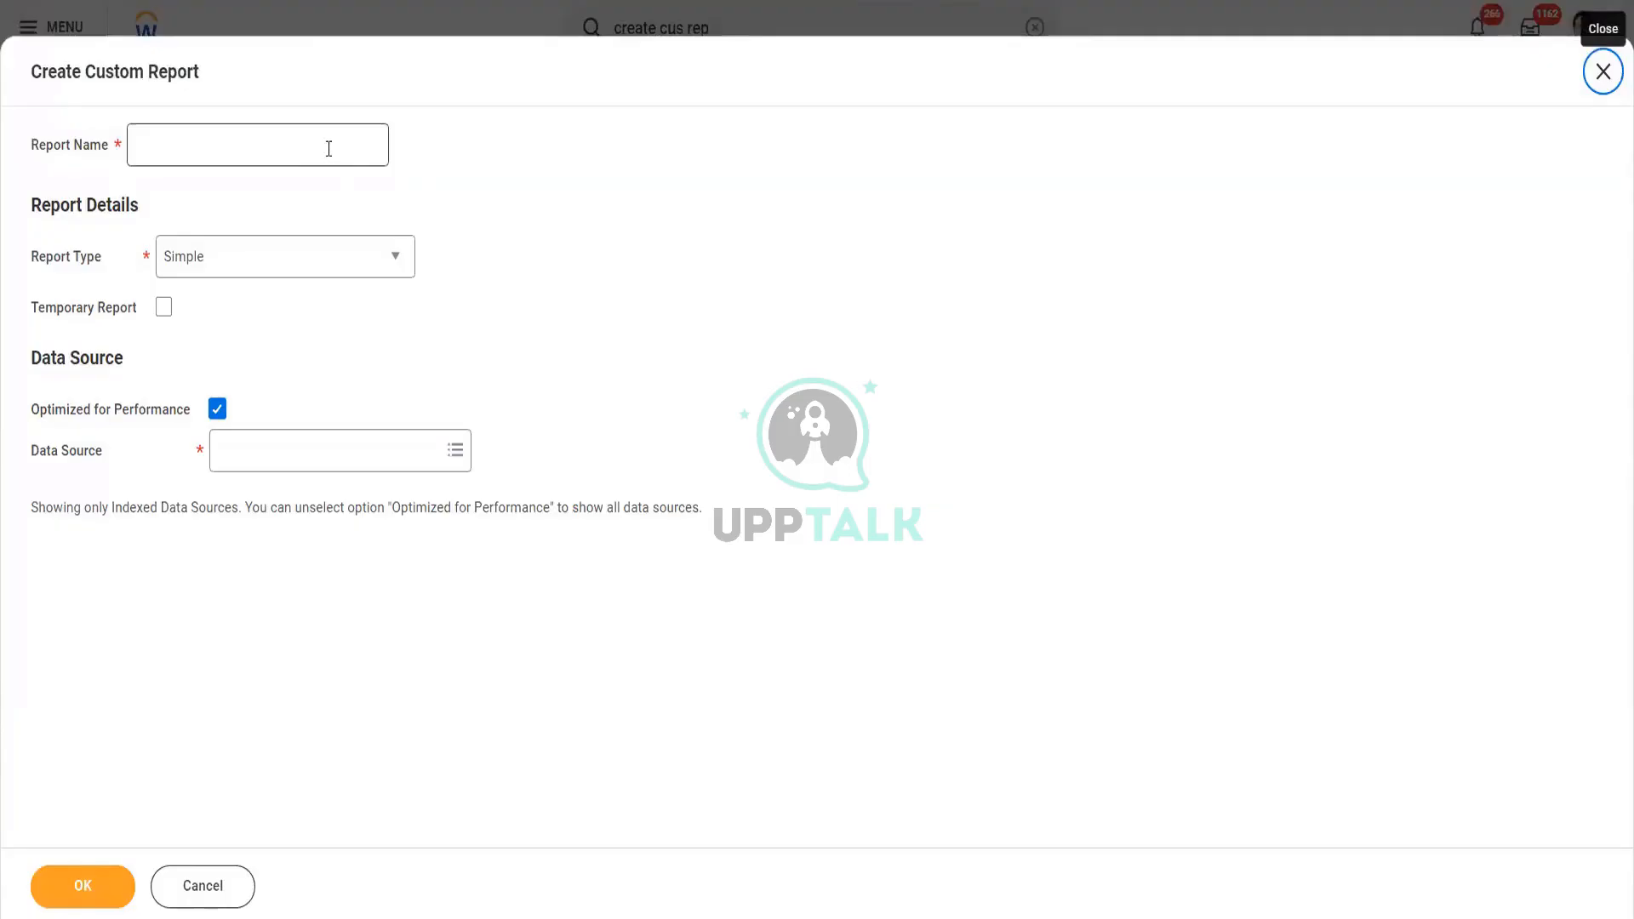
pyautogui.click(318, 144)
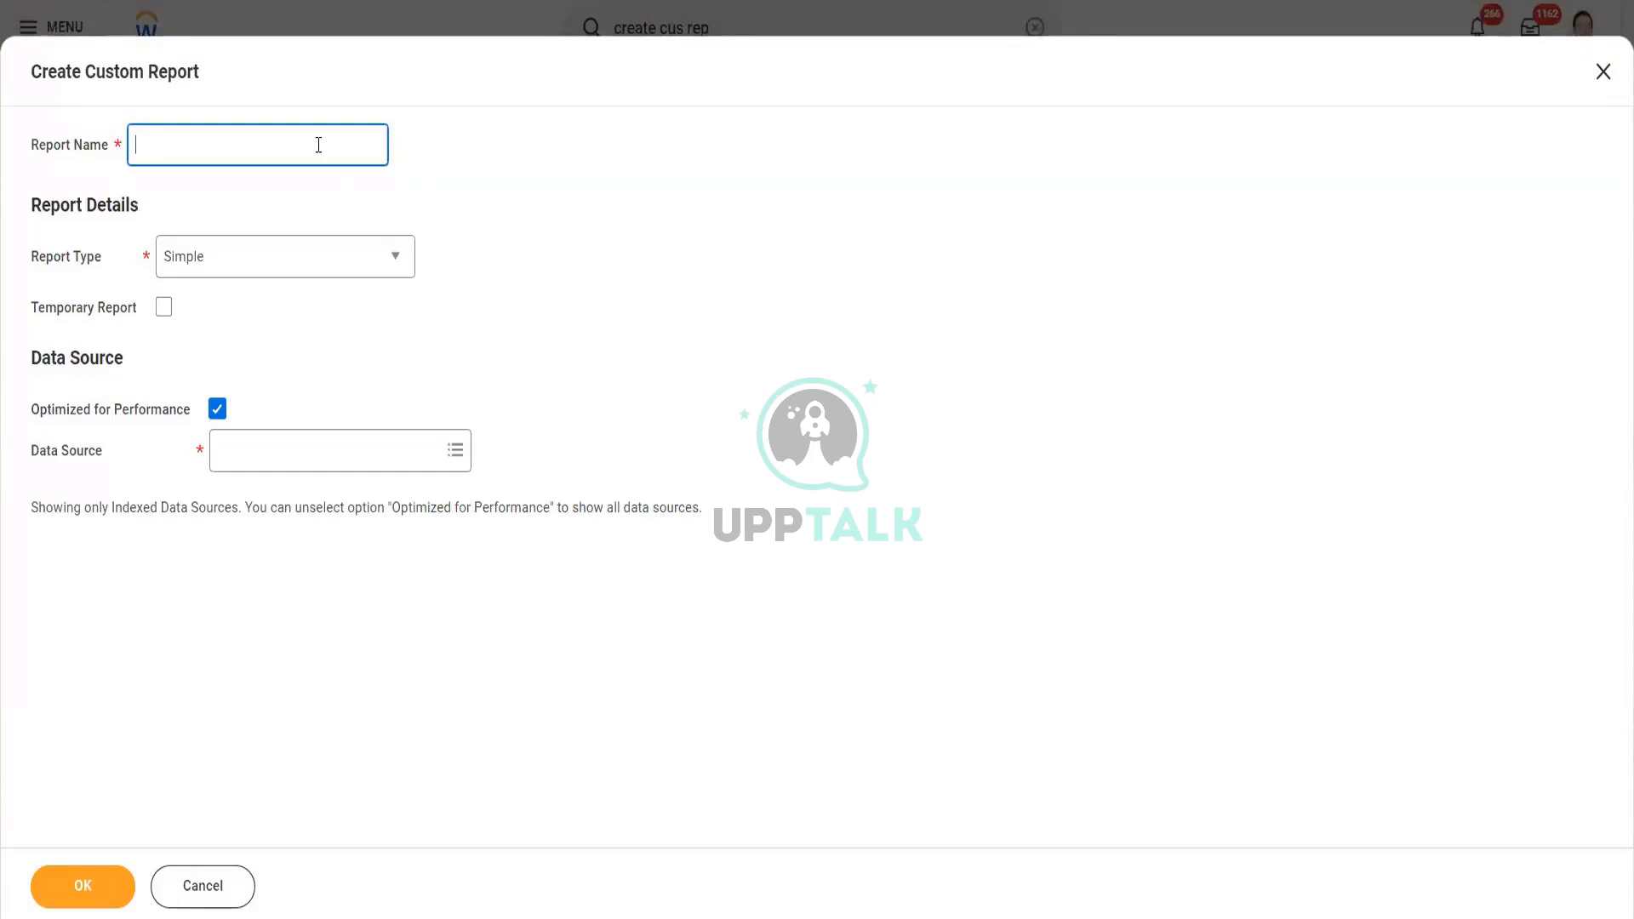
pyautogui.write('DNU')
pyautogui.write('Batch2 First Adv')
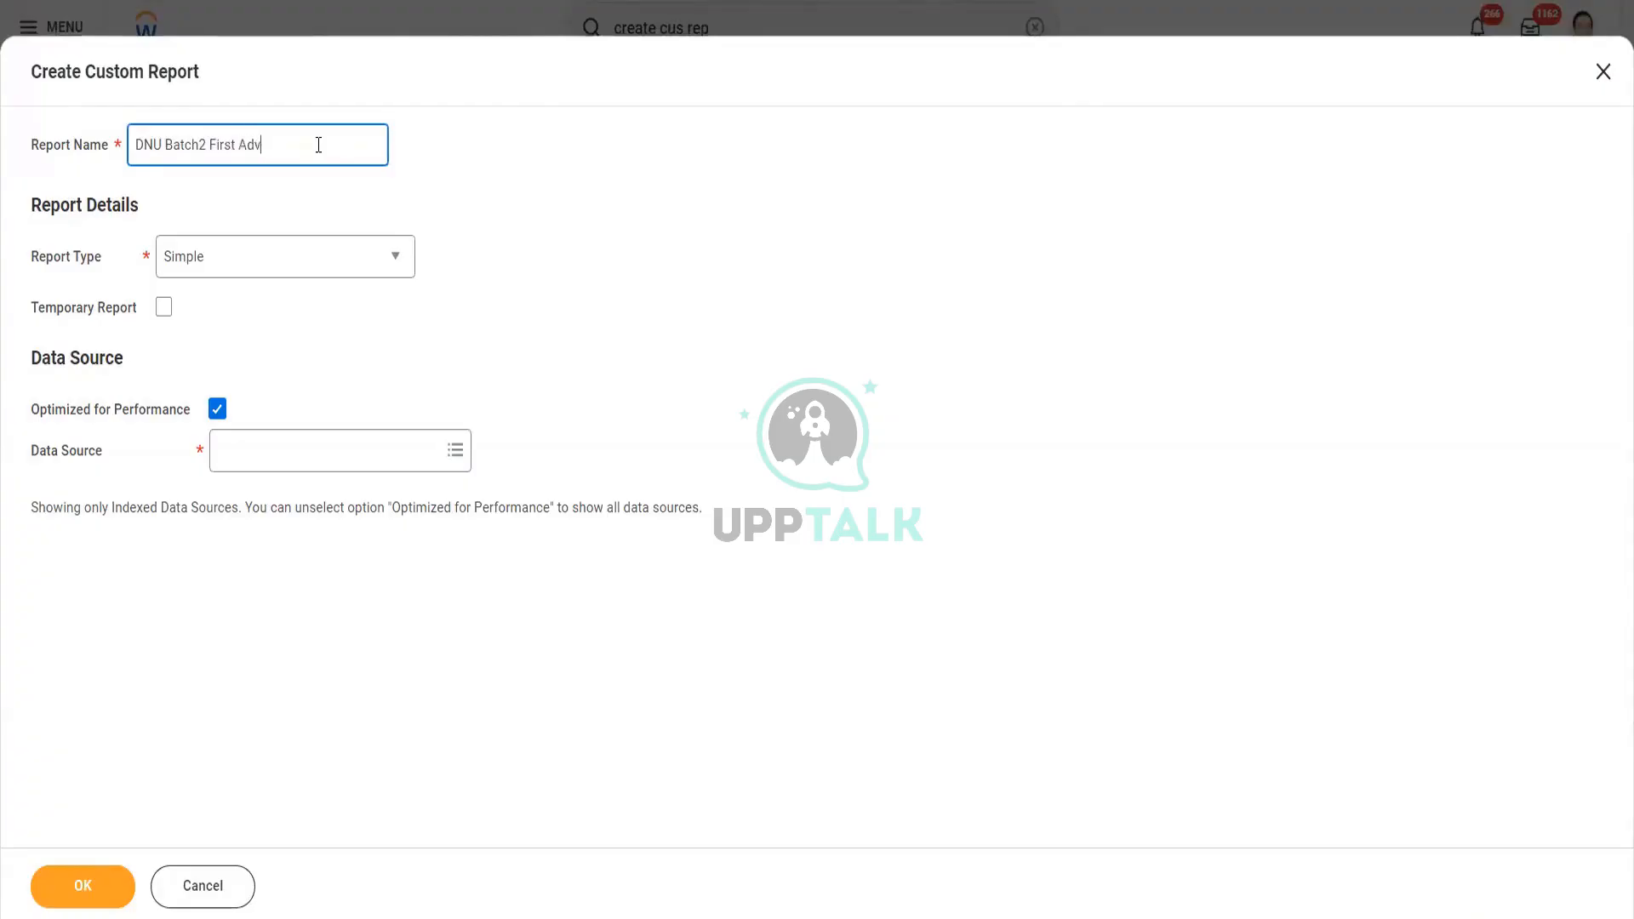
pyautogui.write('ance Report')
# - Set the report type to Advanced and enable both Temporary Report and Enable As Web Service
pyautogui.click(392, 264)
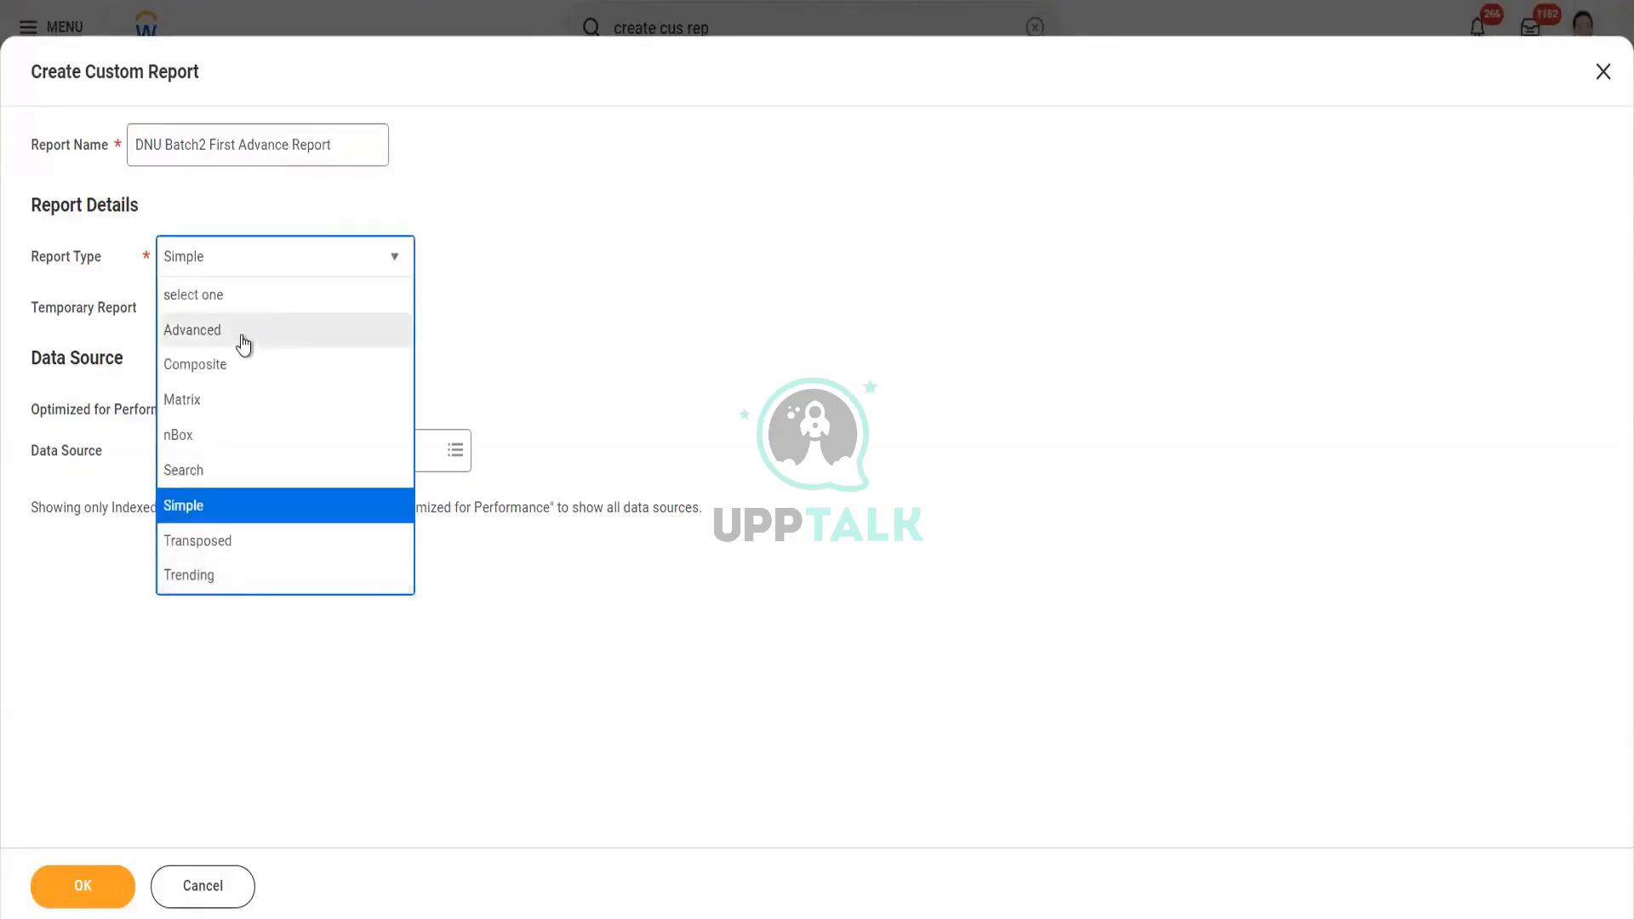
pyautogui.click(244, 341)
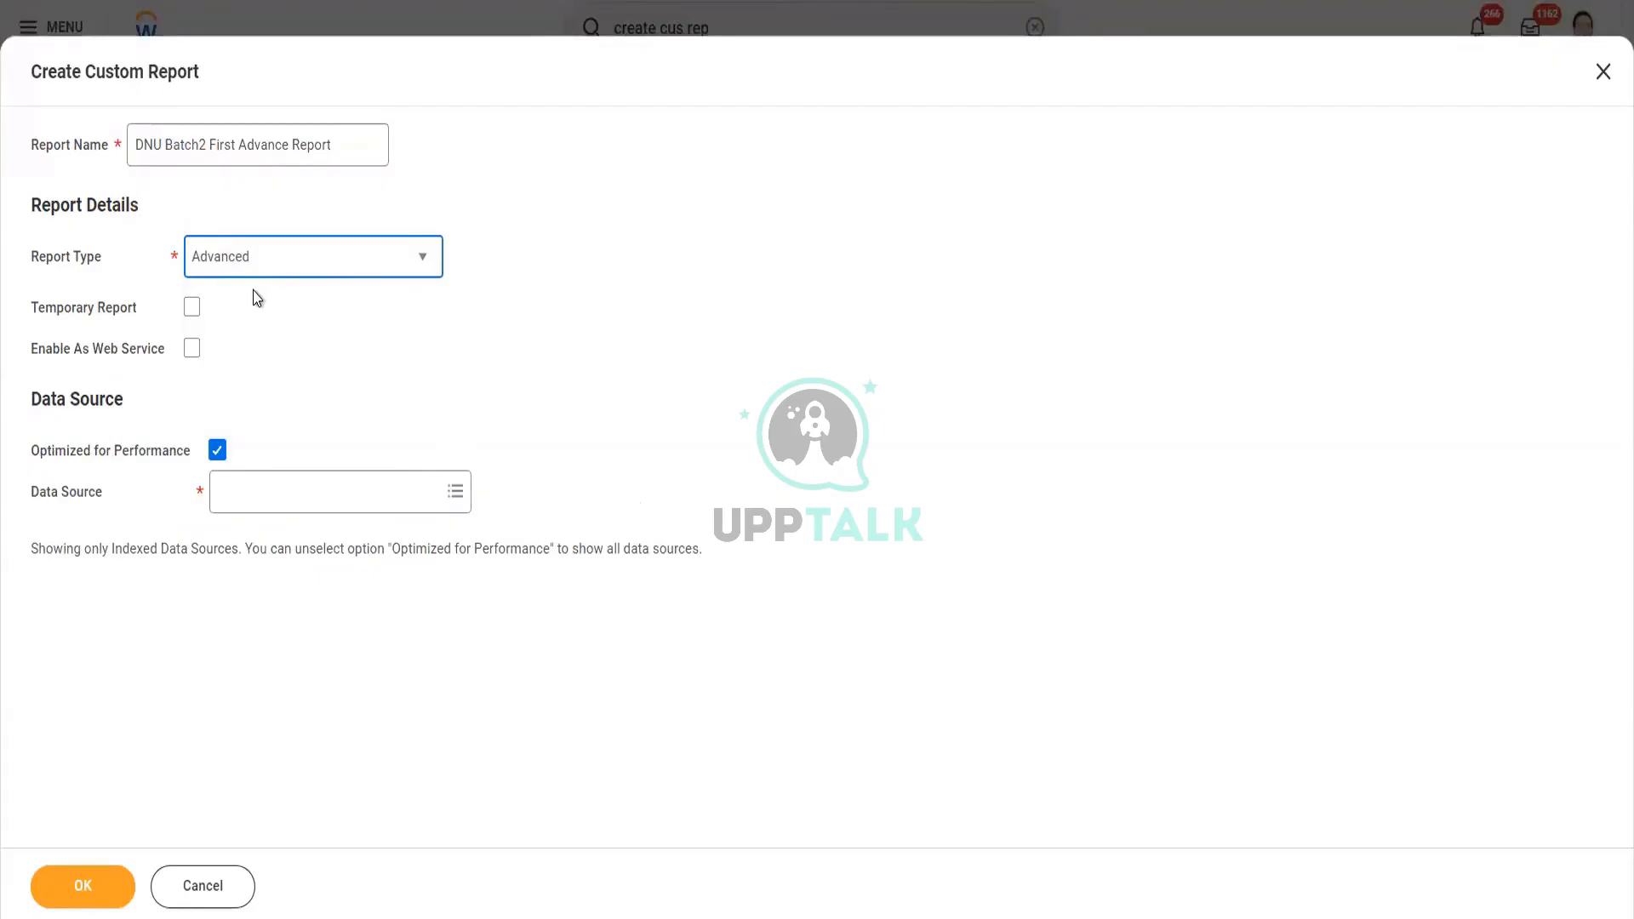
pyautogui.click(192, 312)
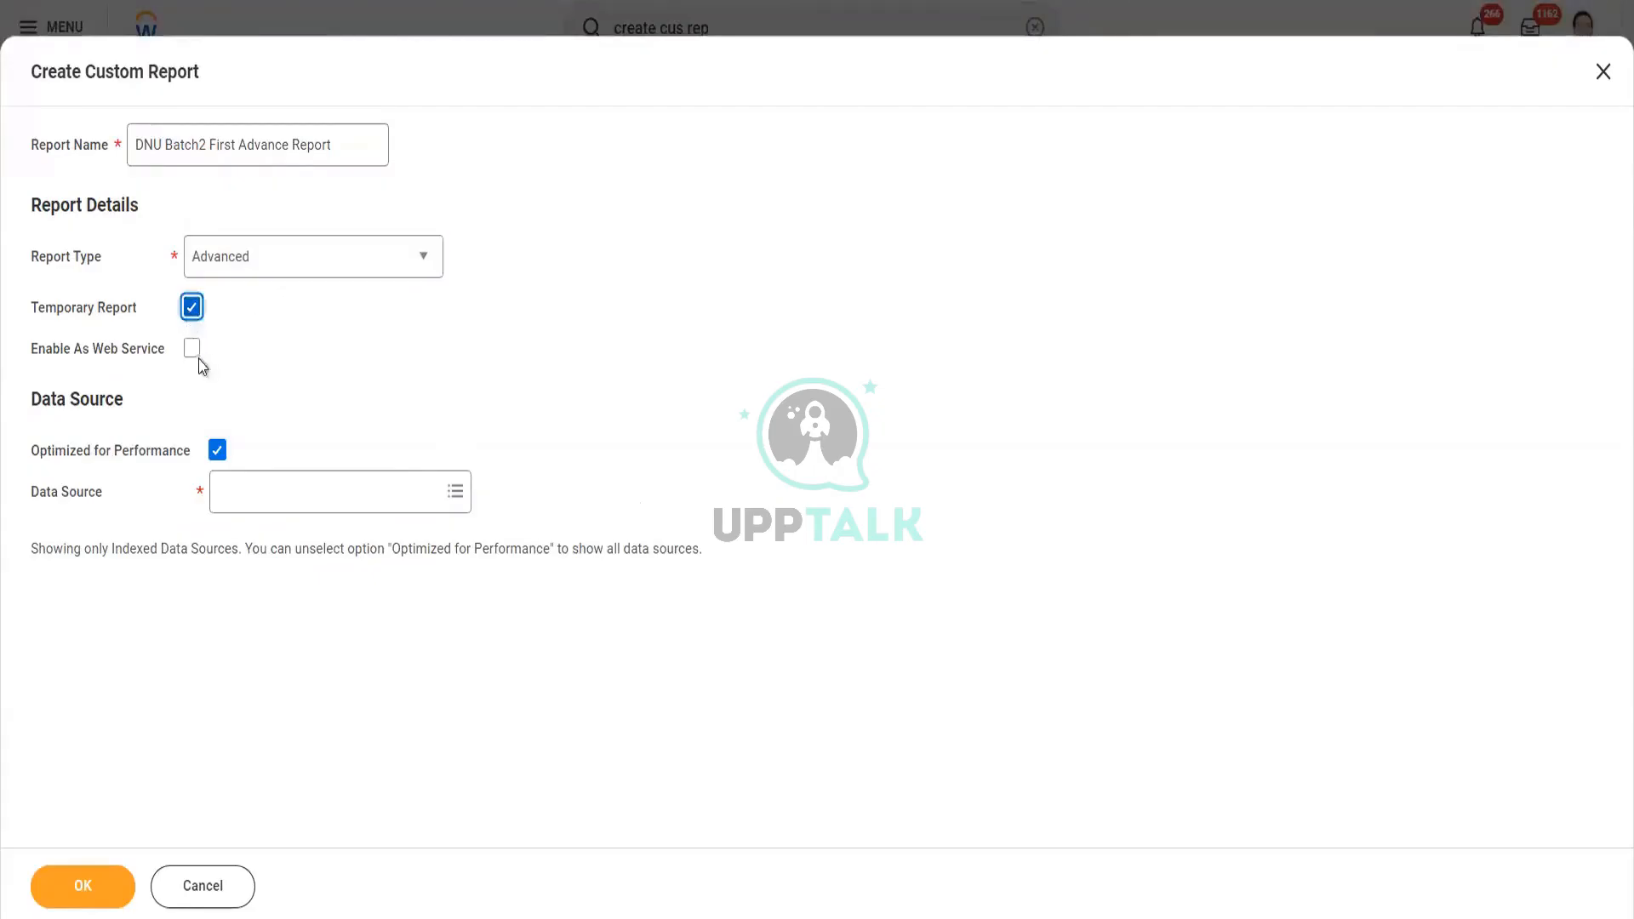
pyautogui.click(193, 349)
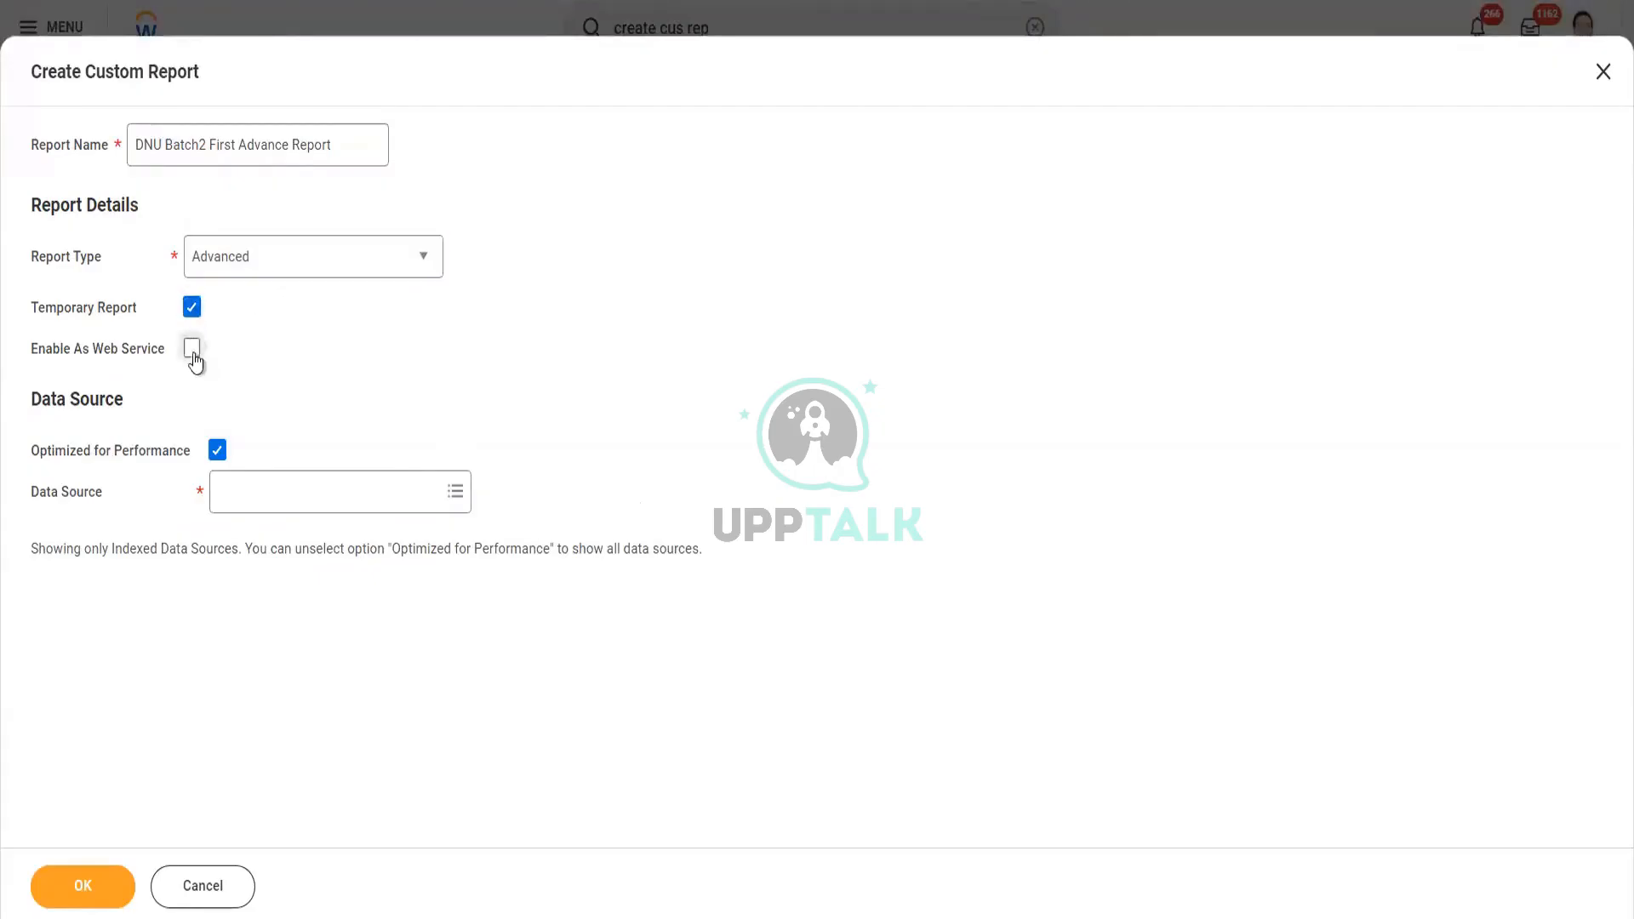
# - Choose Workers for HCM Reporting as the data source and create the report definition
pyautogui.click(343, 503)
pyautogui.write('wok')
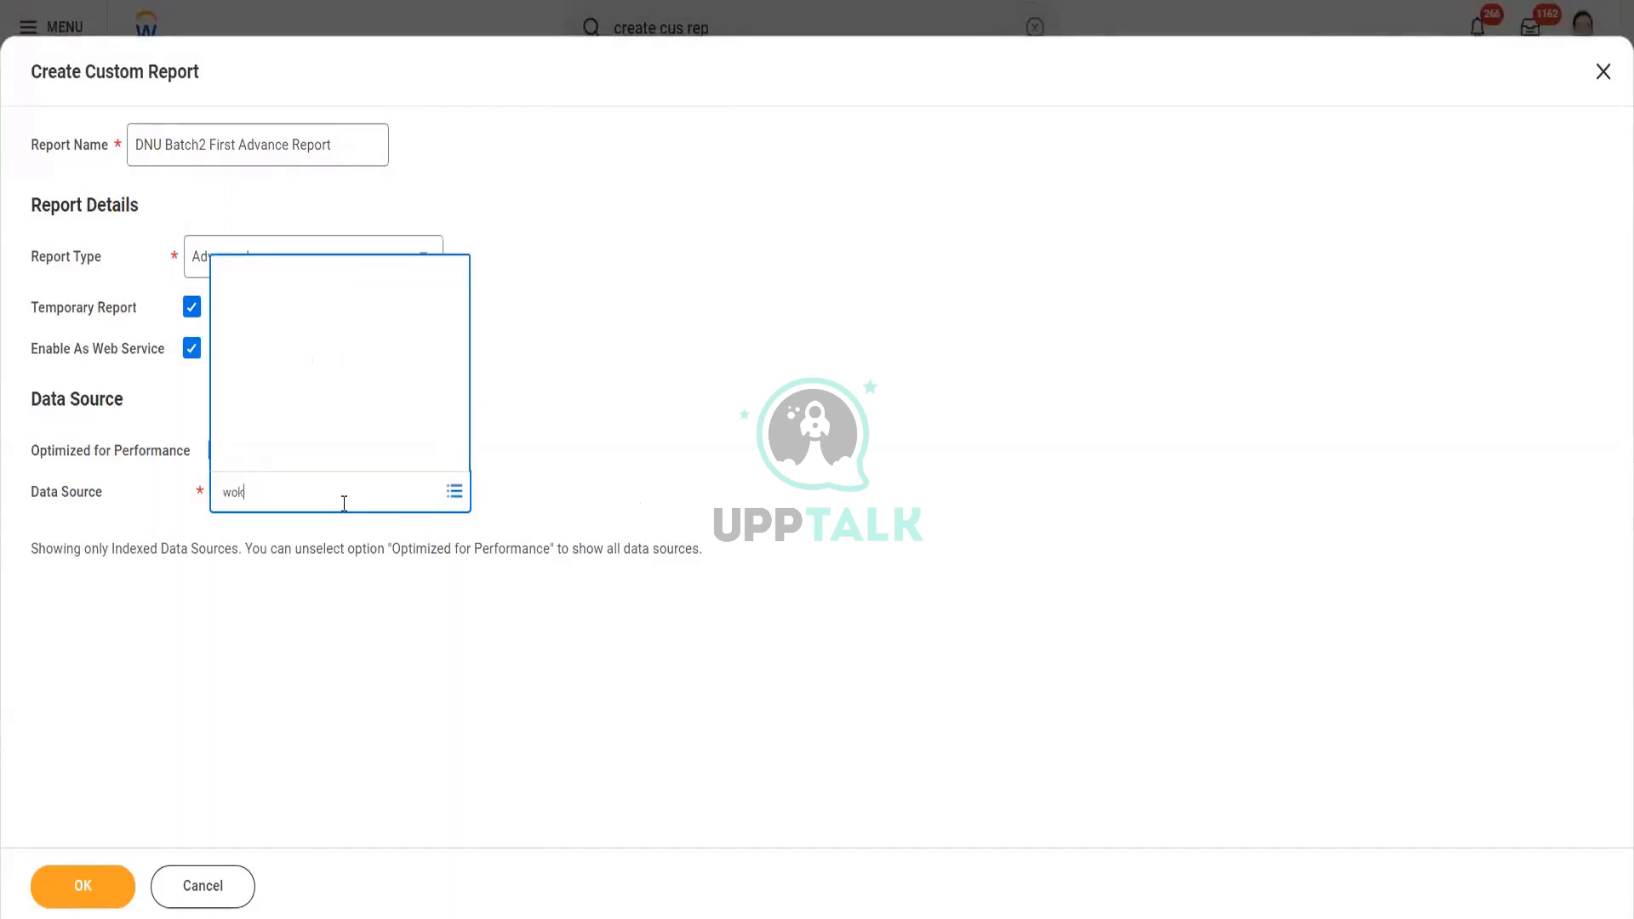
pyautogui.press('BackSpace')
pyautogui.write('rker for hcm rep')
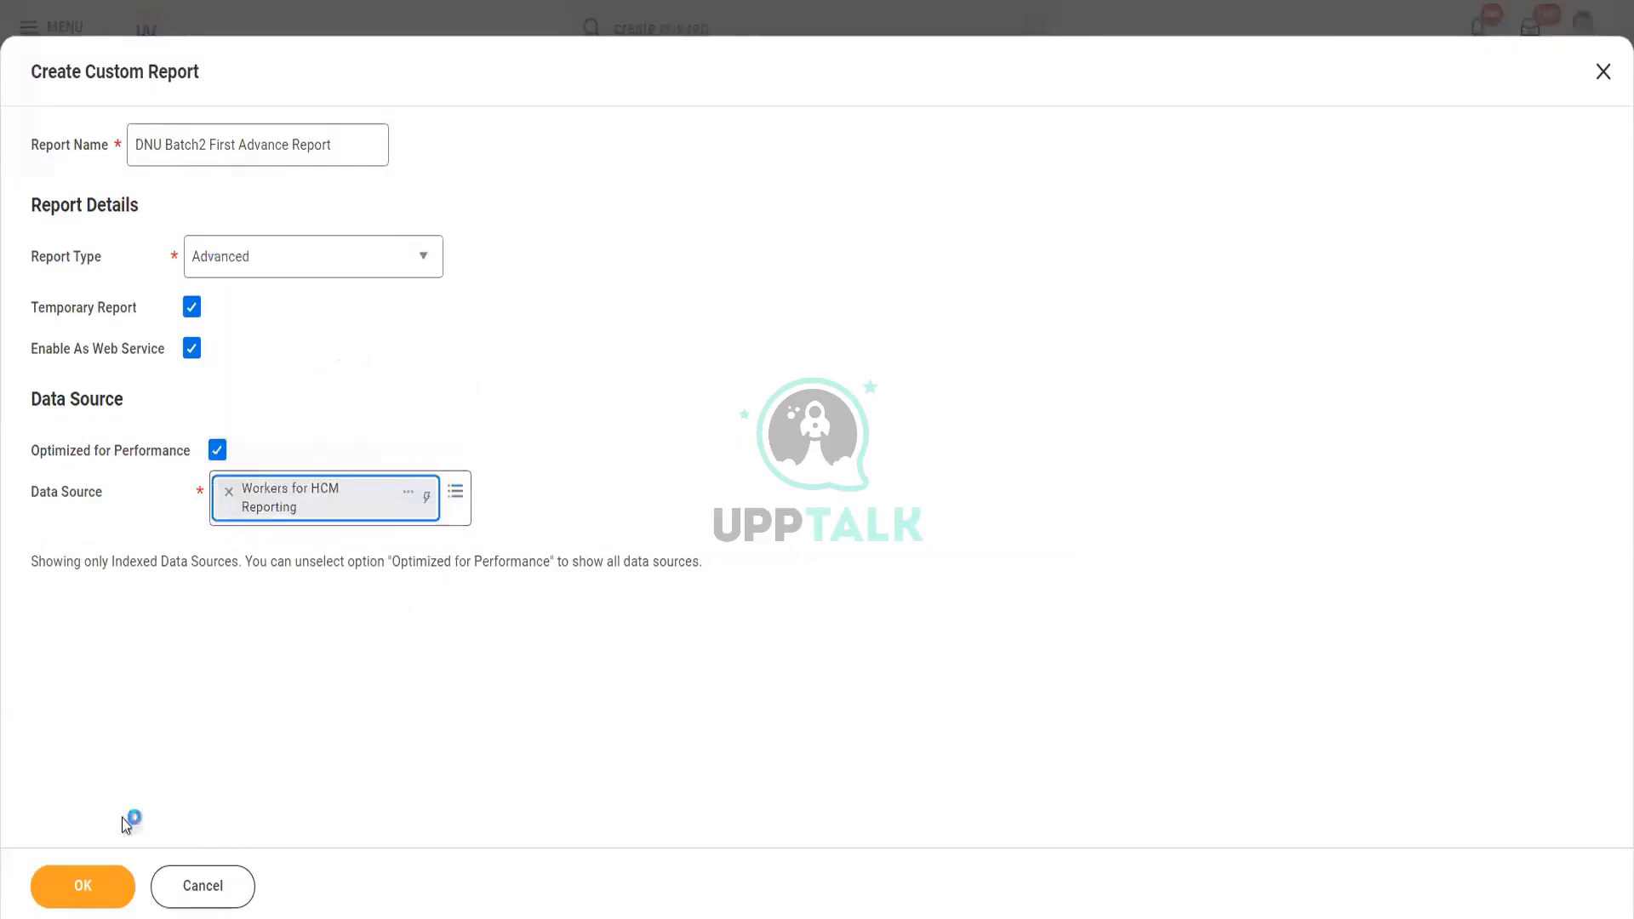
pyautogui.click(110, 892)
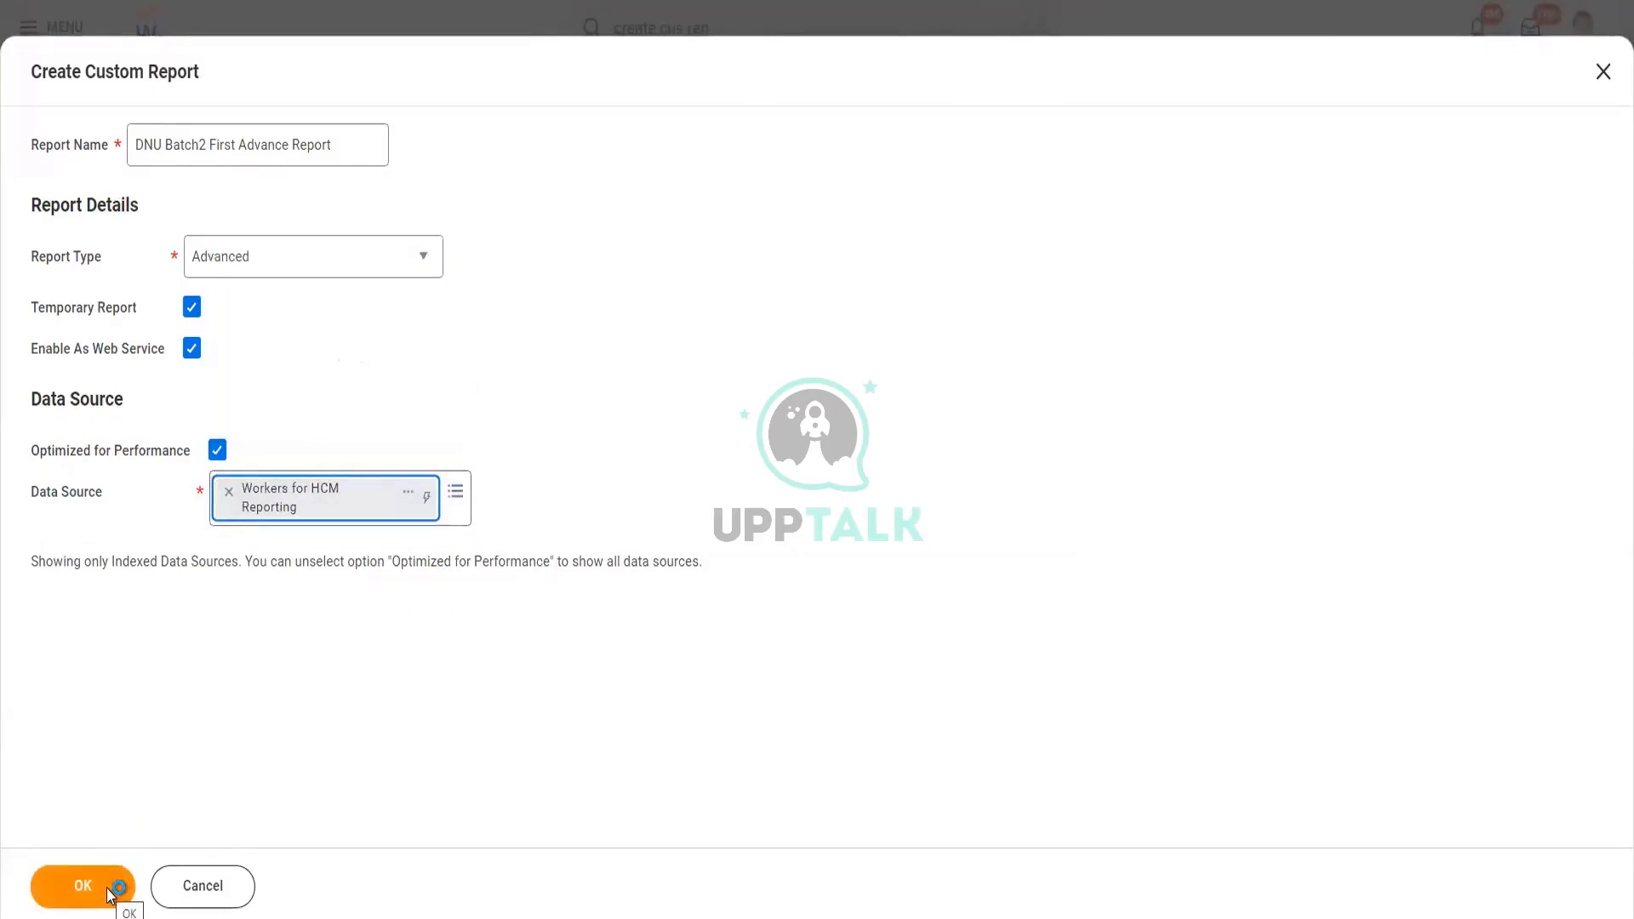
pyautogui.click(111, 892)
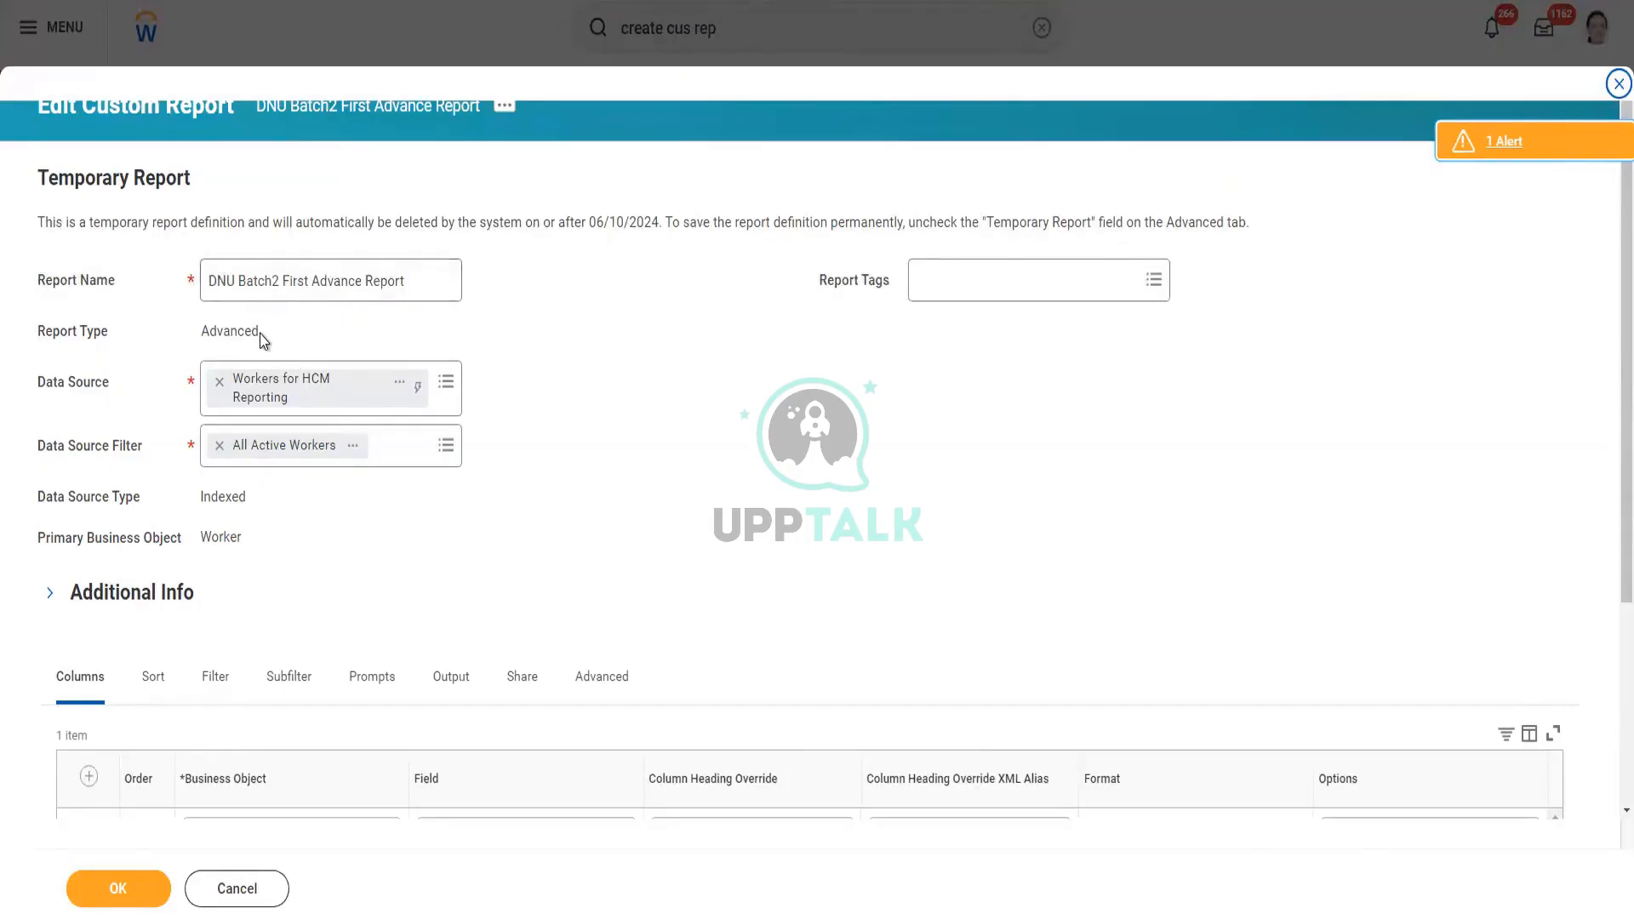
# - Clear the report's data source filter to review the available options, and reselect All Active Workers
pyautogui.moveTo(264, 339); pyautogui.dragTo(82, 347)
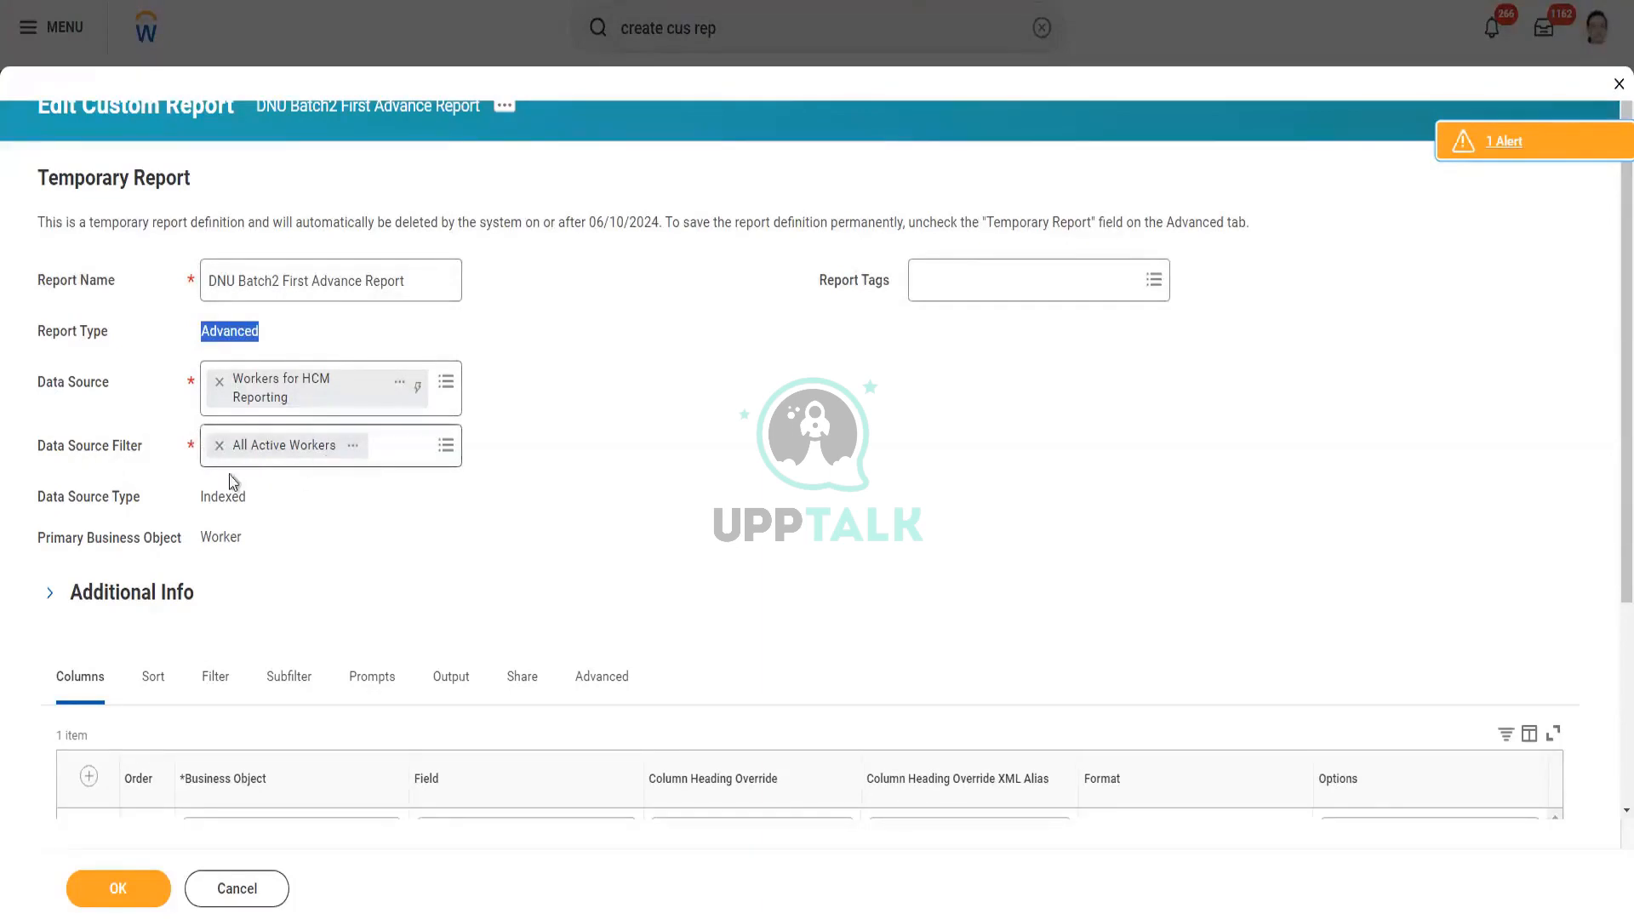
pyautogui.click(219, 454)
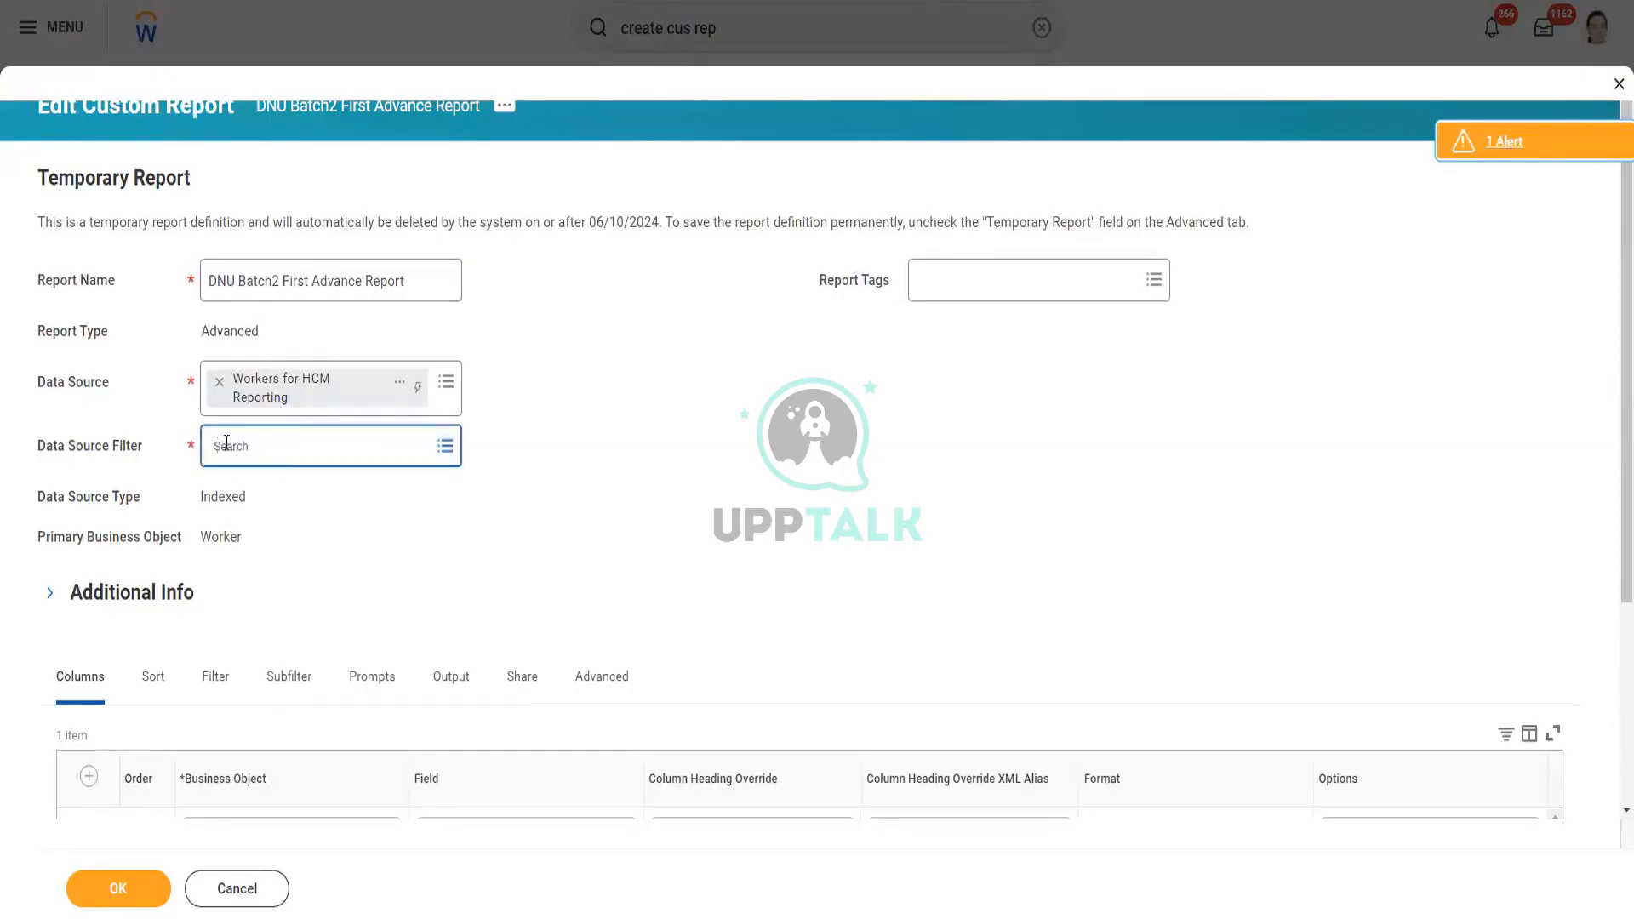
pyautogui.click(277, 445)
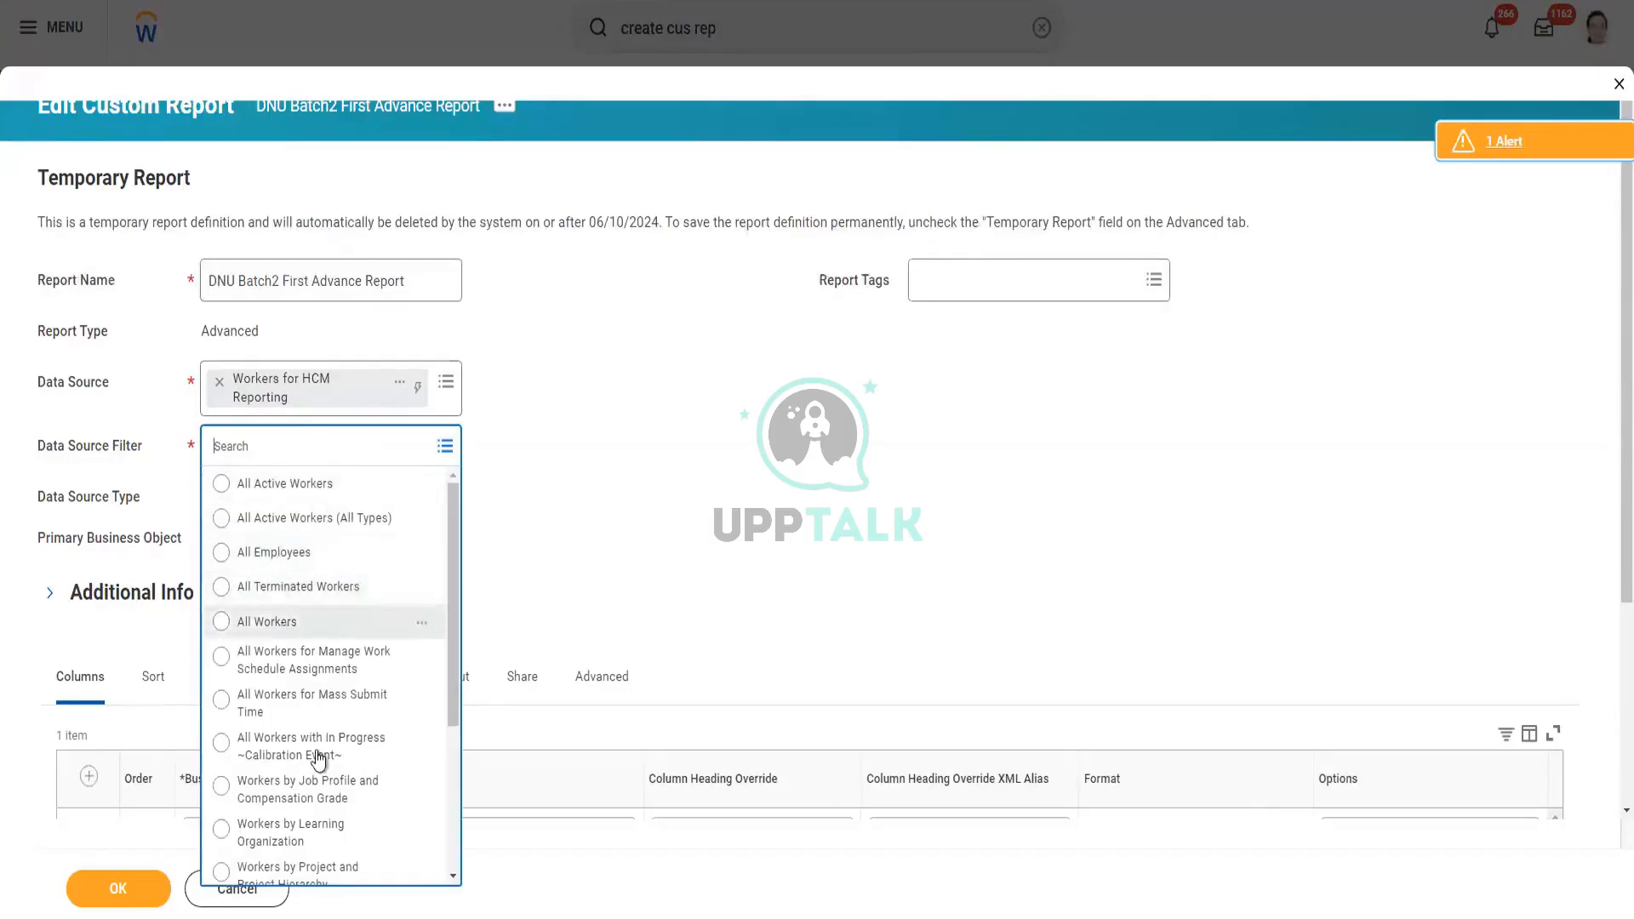
pyautogui.scroll(-3, 323, 772)
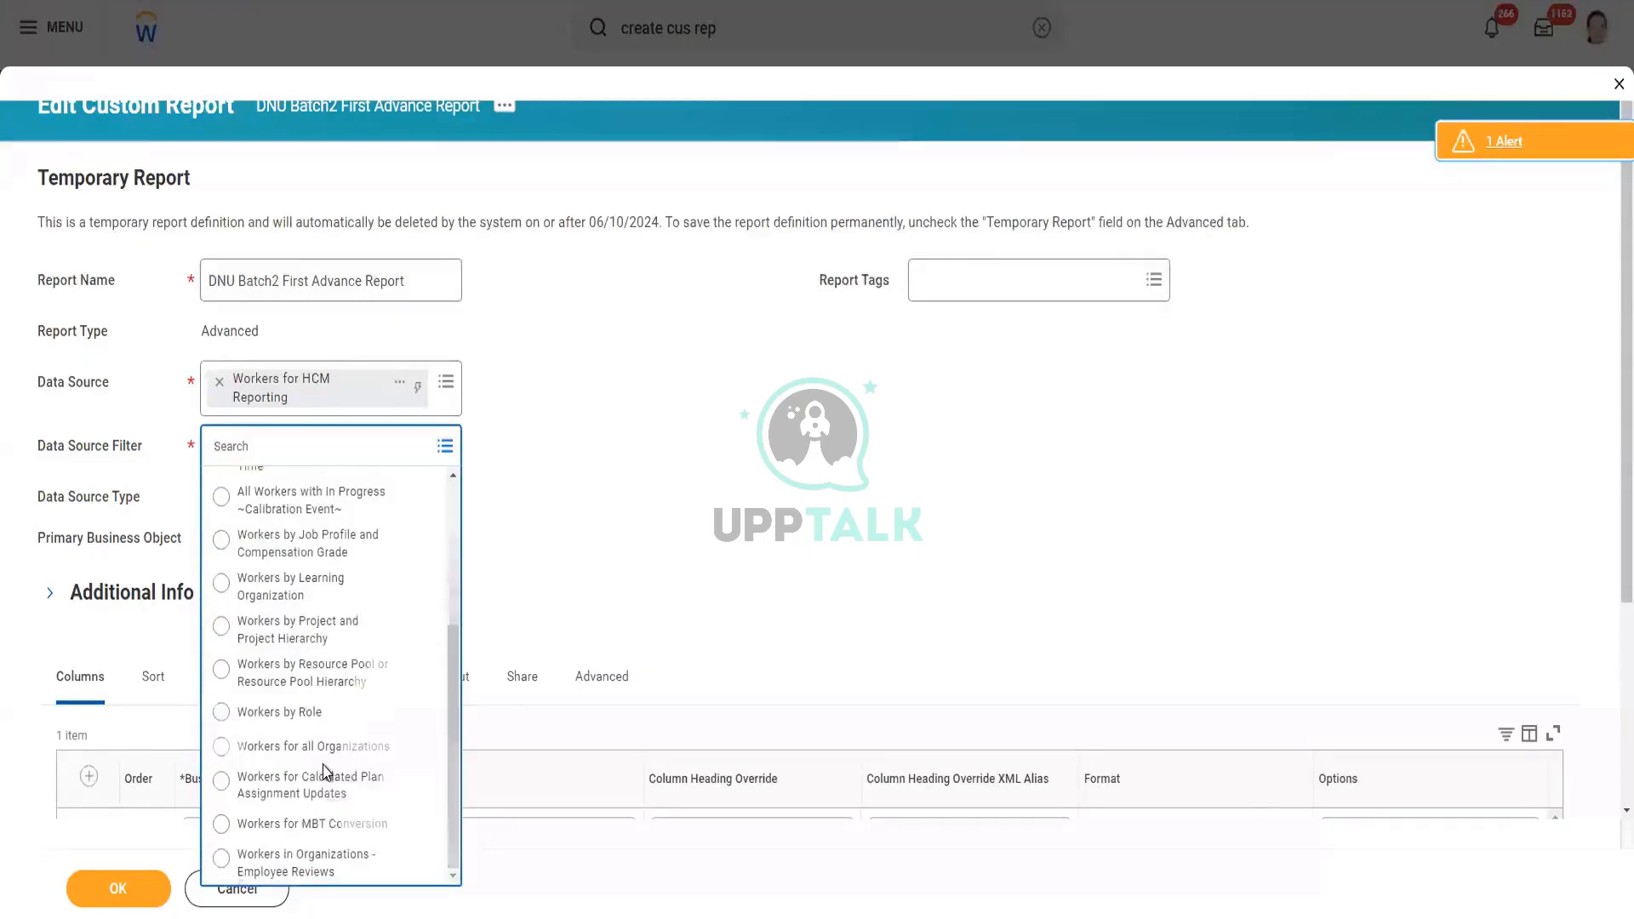
pyautogui.scroll(3, 339, 748)
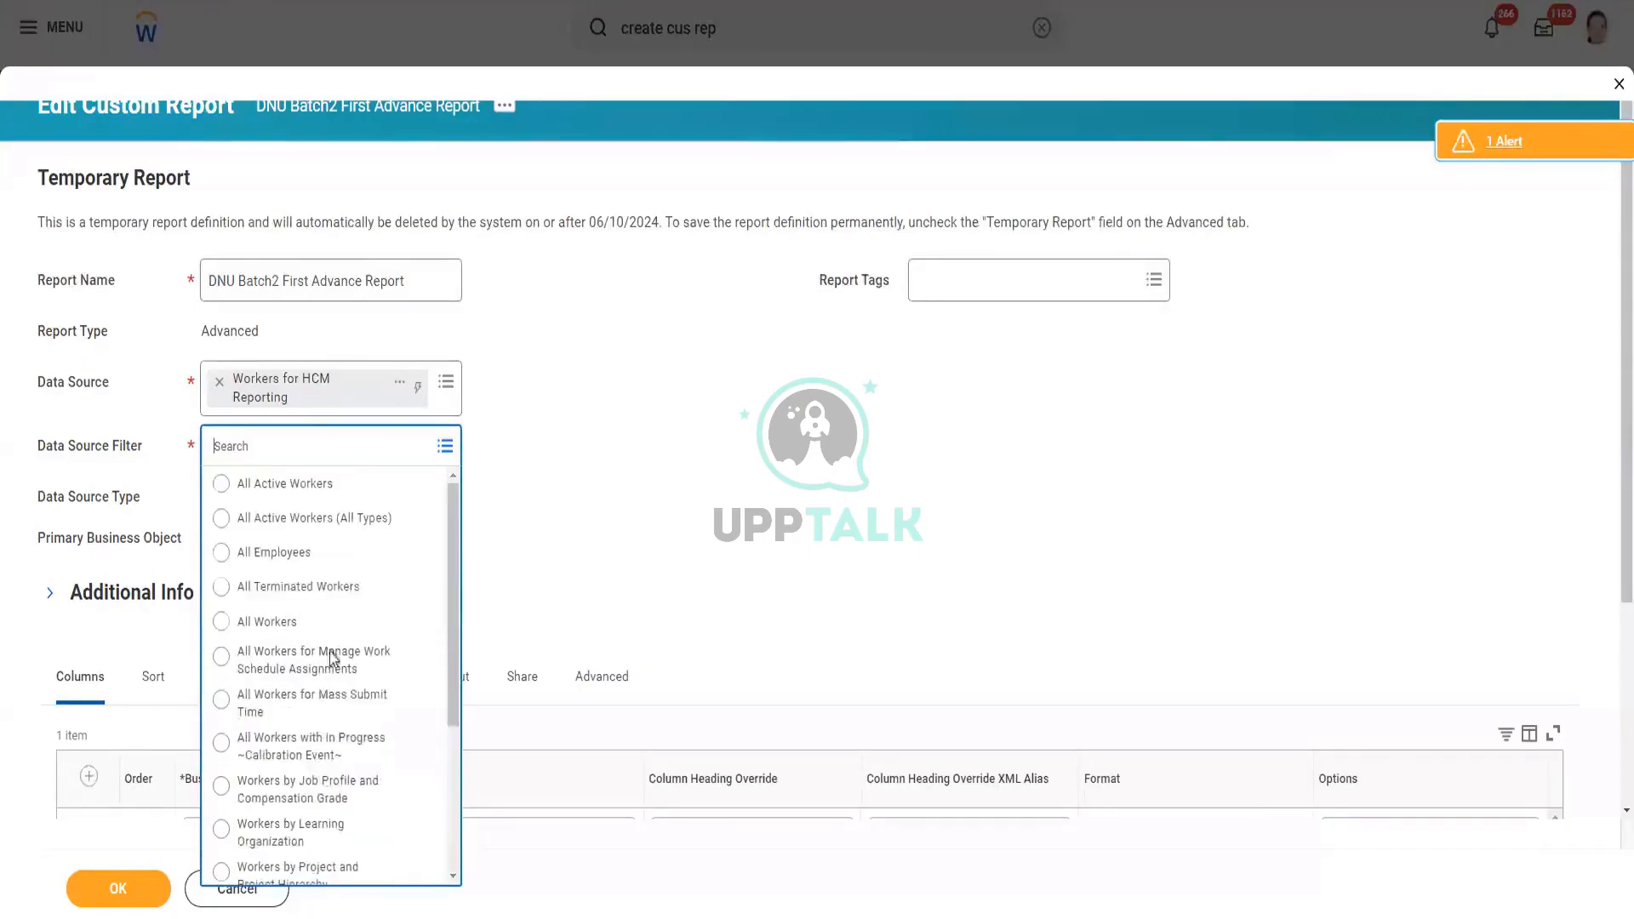
pyautogui.click(328, 492)
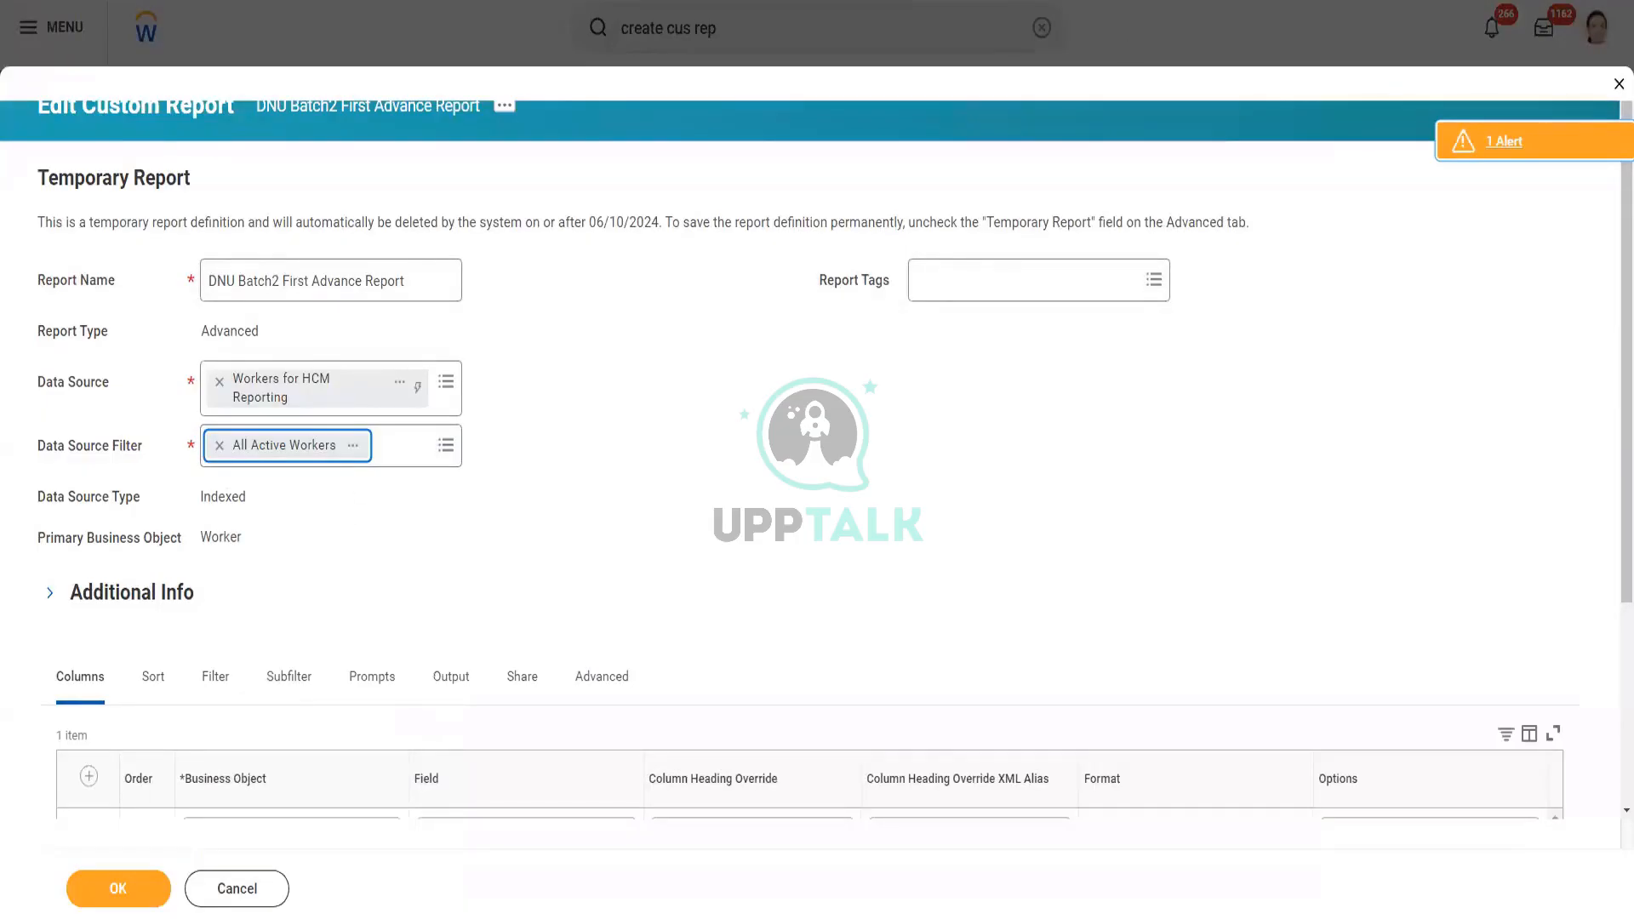
# - Switch to the XML notes in Notepad and add the heading "Workers:" below the activity's field list
pyautogui.hotkey('alt', 'Tab')
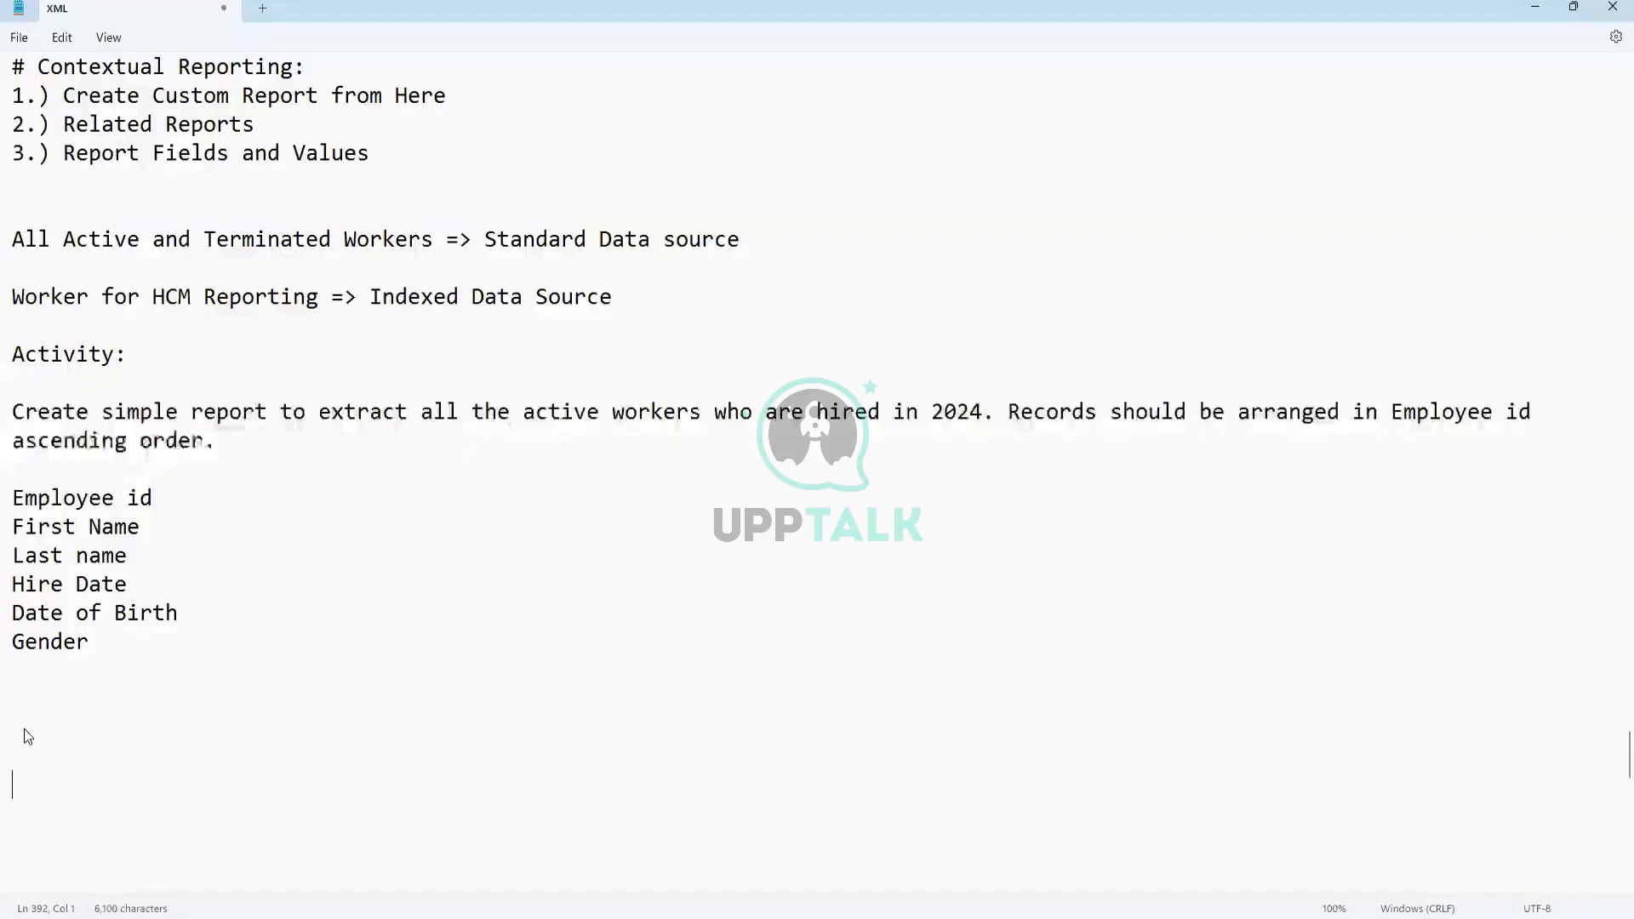
pyautogui.press('Up')
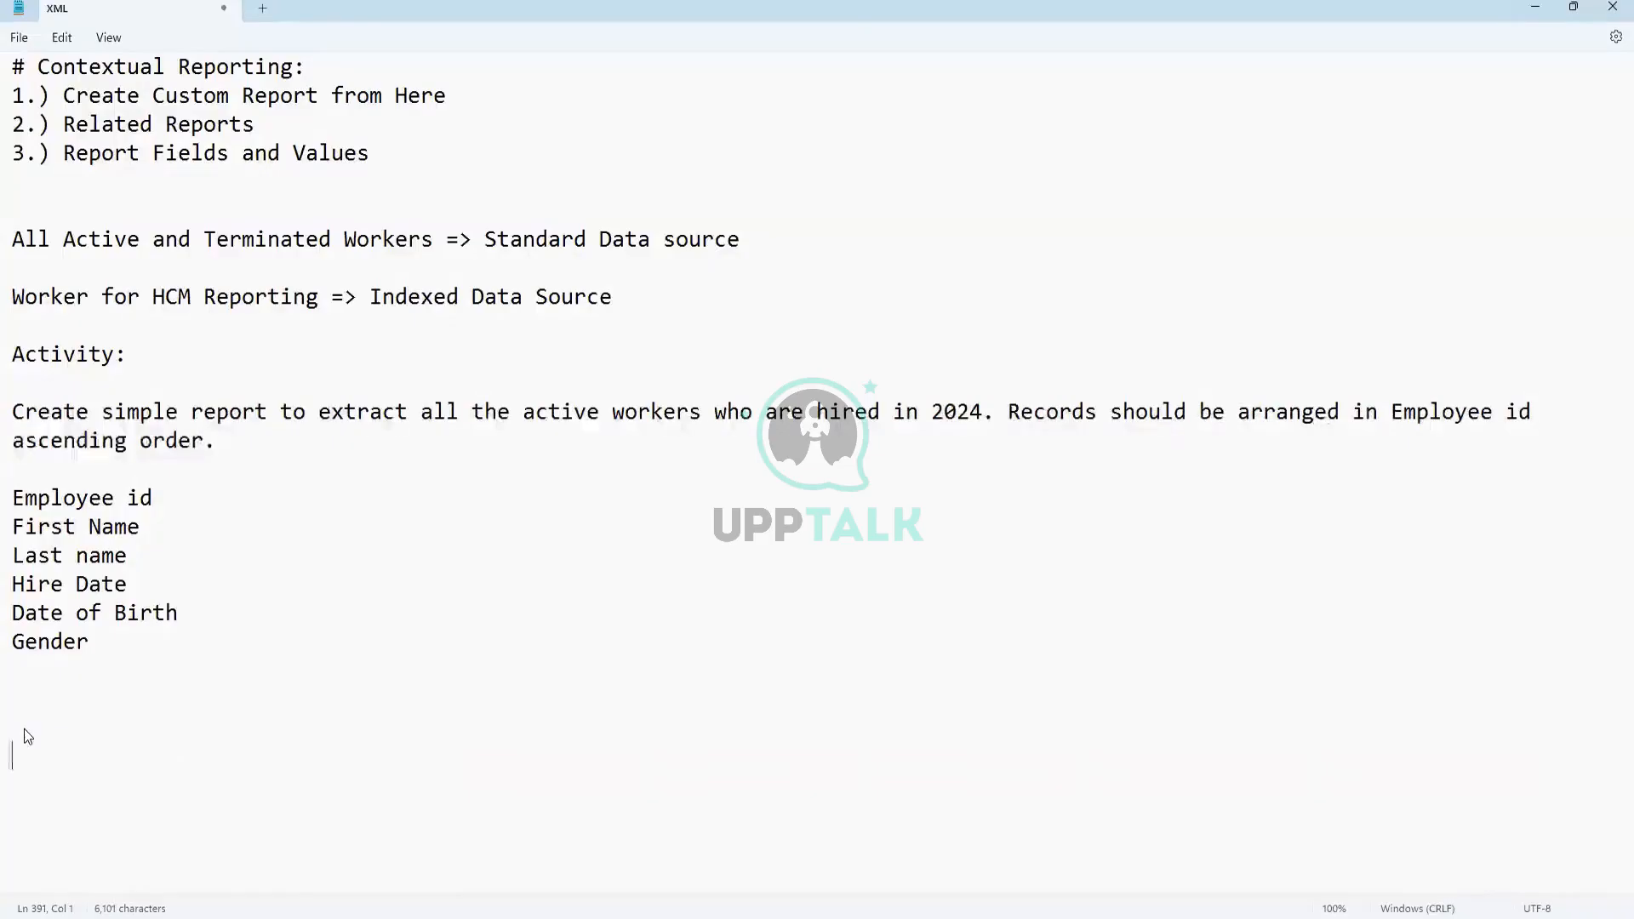
pyautogui.write('Worker')
pyautogui.press('BackSpace')
pyautogui.write('s')
pyautogui.press('BackSpace')
pyautogui.write(':')
pyautogui.press('Return')
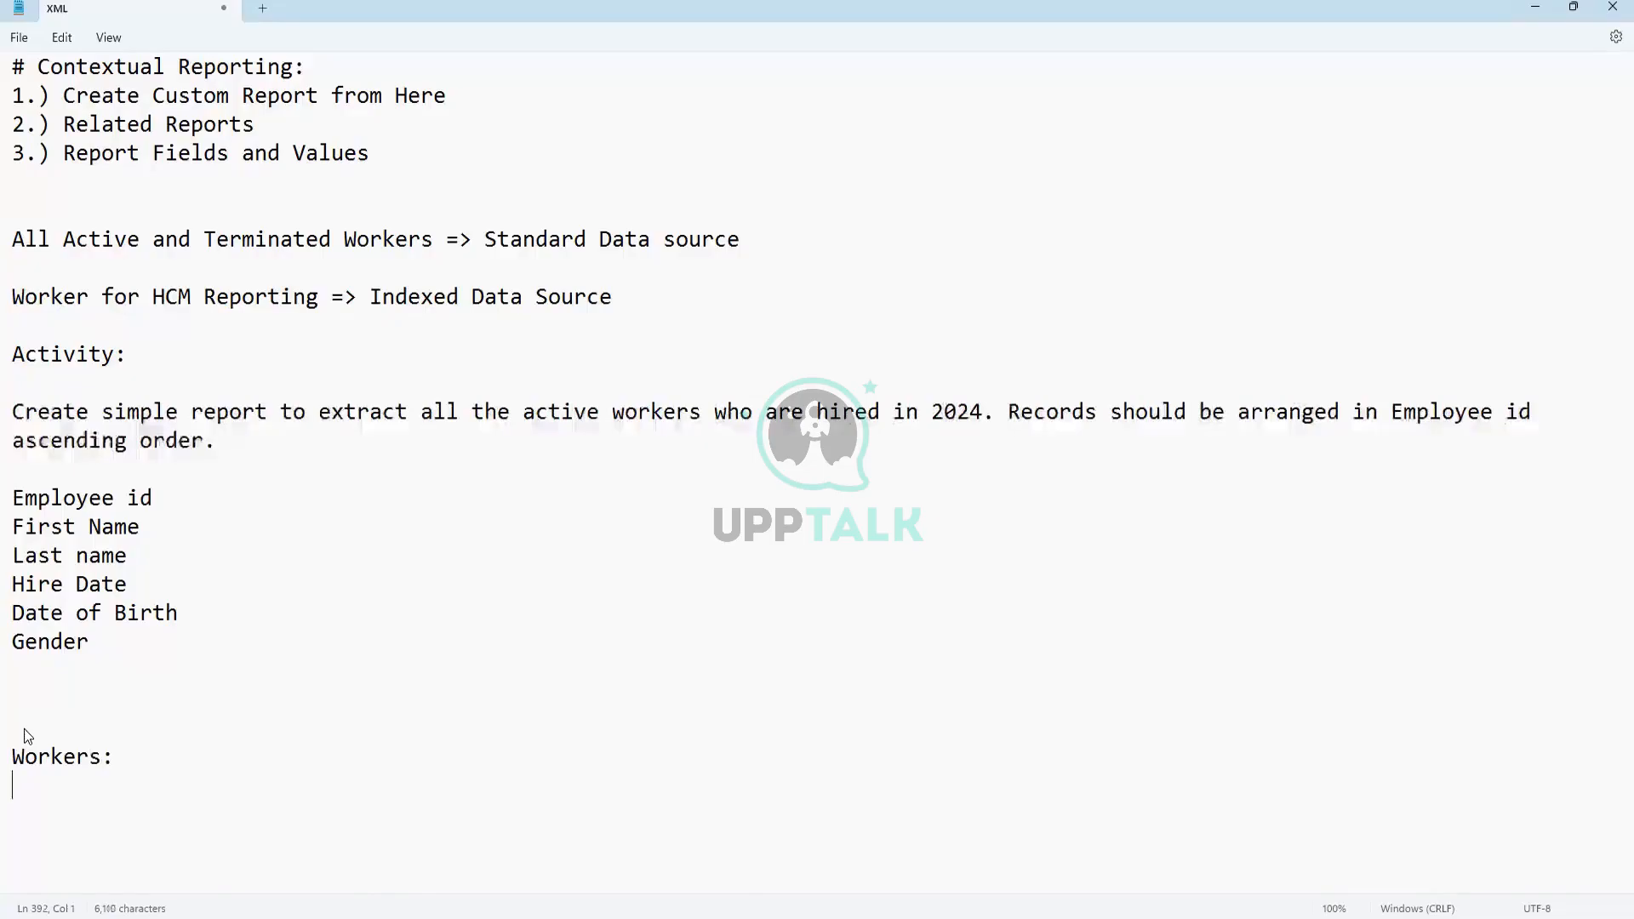
# - List "1.) Employee" and "2.) Contingent Worker (Contractor)" under the Workers heading
pyautogui.write('1.) Employee')
pyautogui.press('Return')
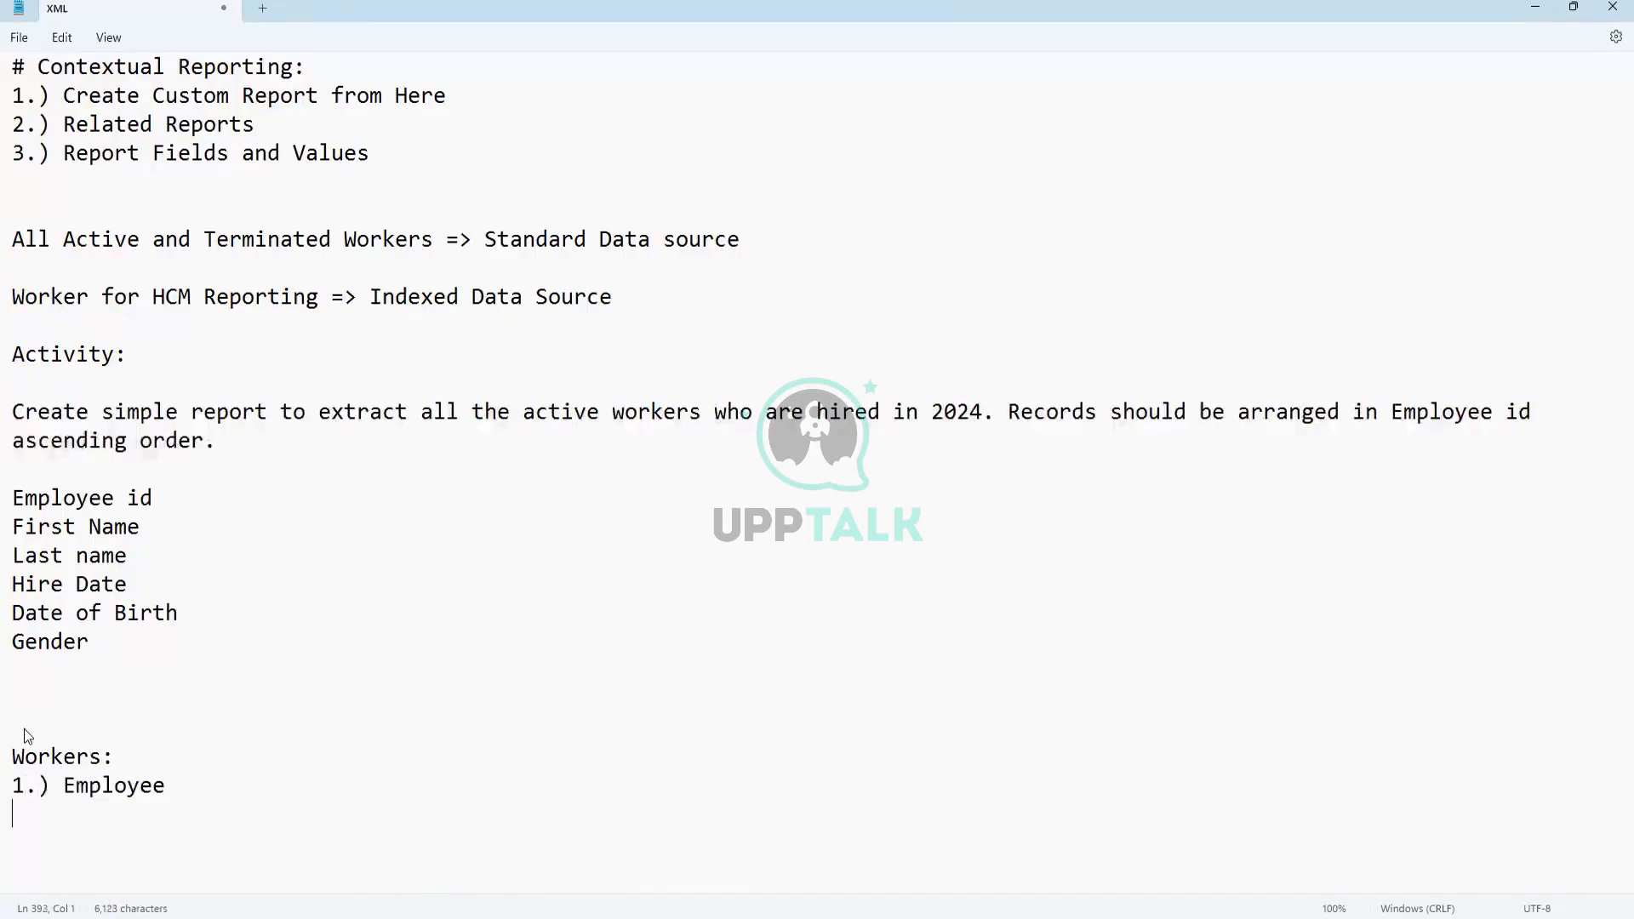
pyautogui.write('2.) Contingent W')
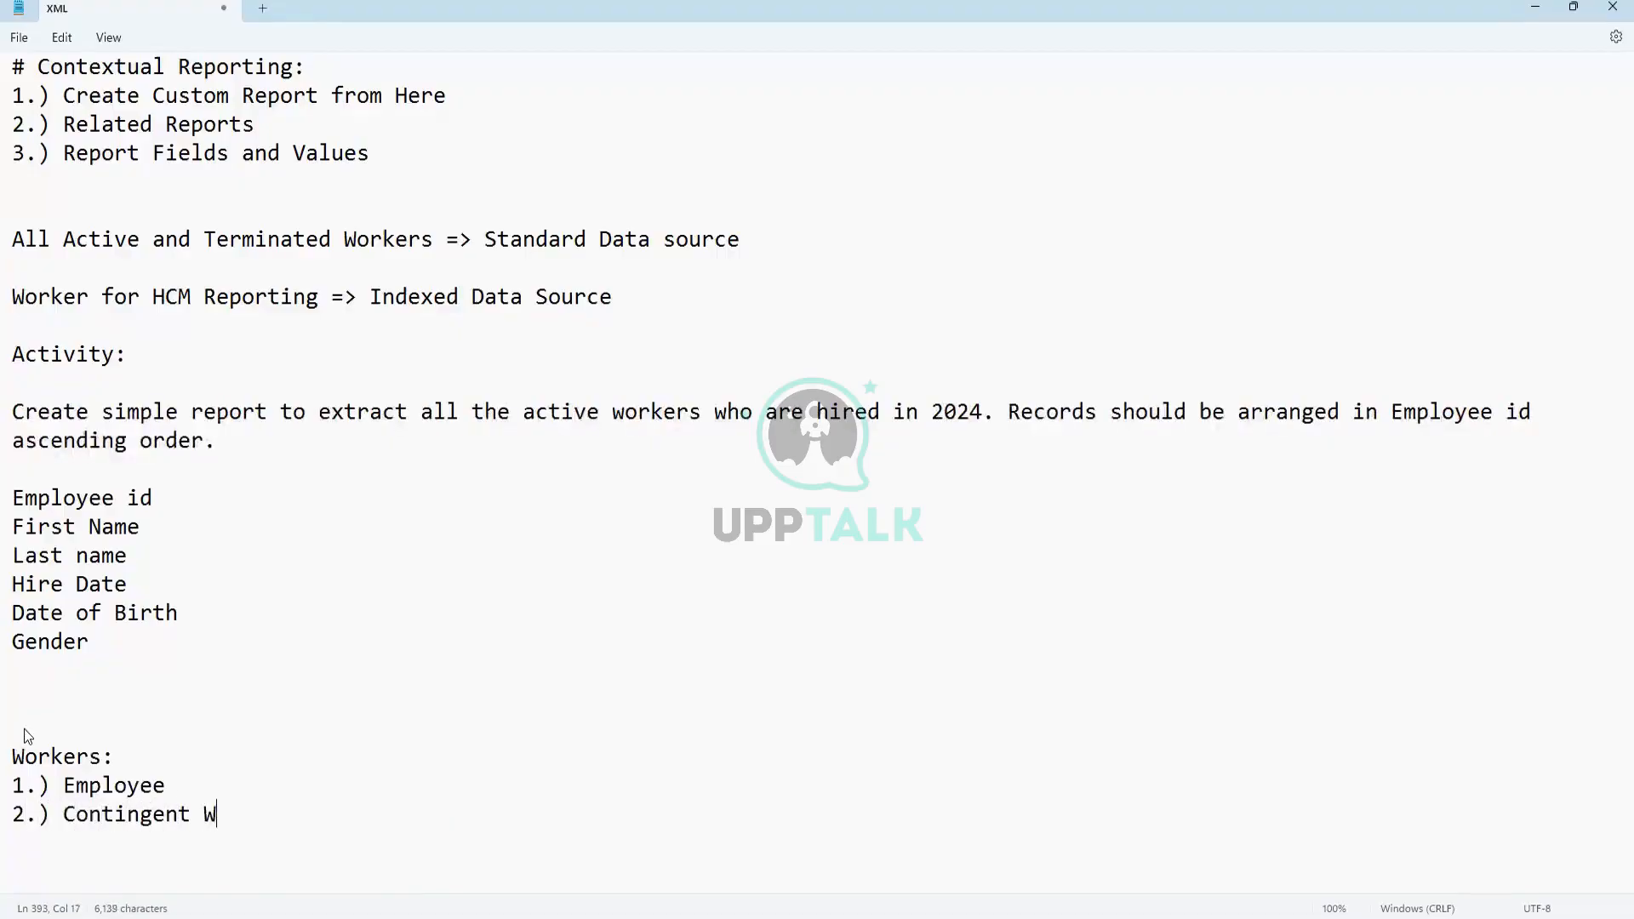
pyautogui.write('orker (Contractor')
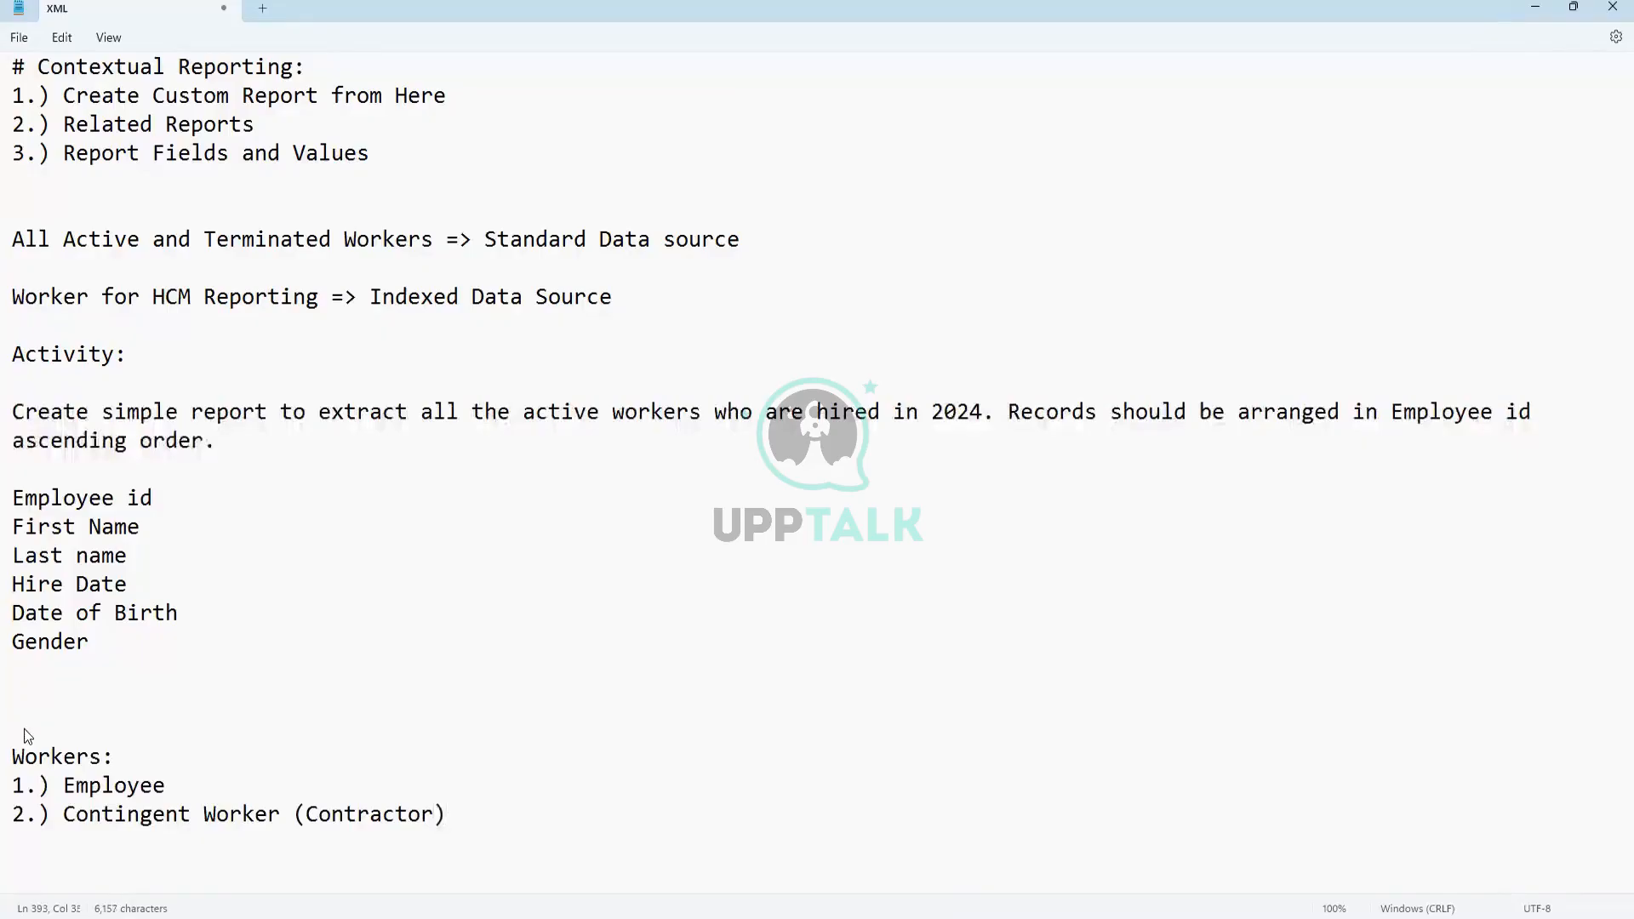
# - Review the Employee and Contingent Worker entries in the notes, highlighting each worker type
pyautogui.scroll(-5, 453, 712)
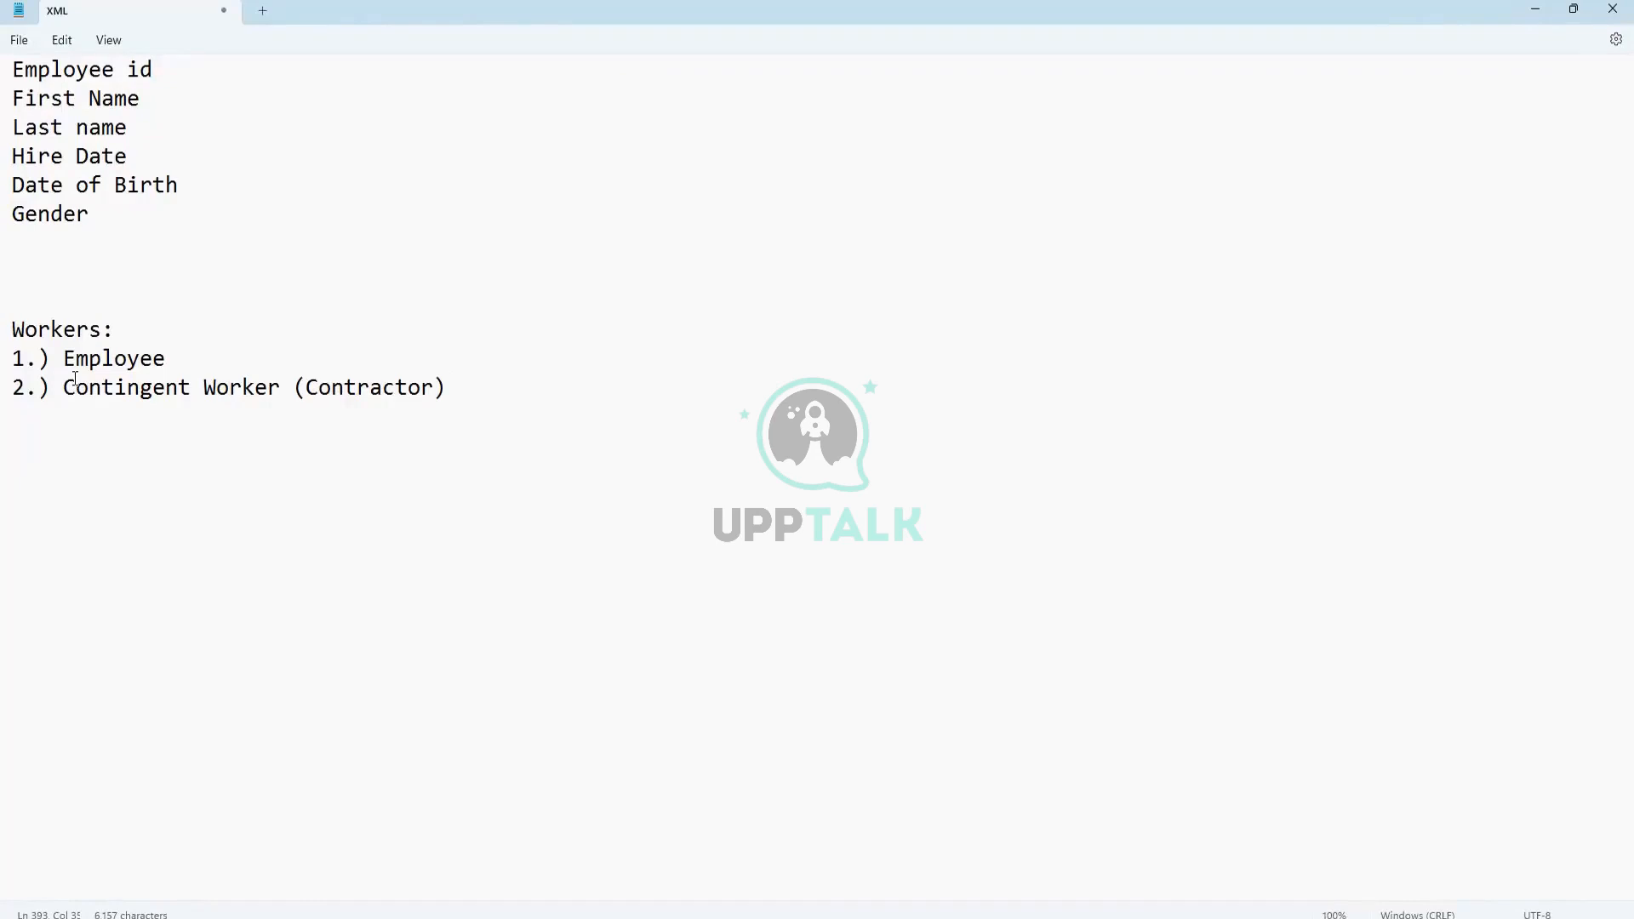
pyautogui.click(141, 358)
pyautogui.moveTo(64, 388); pyautogui.dragTo(455, 393)
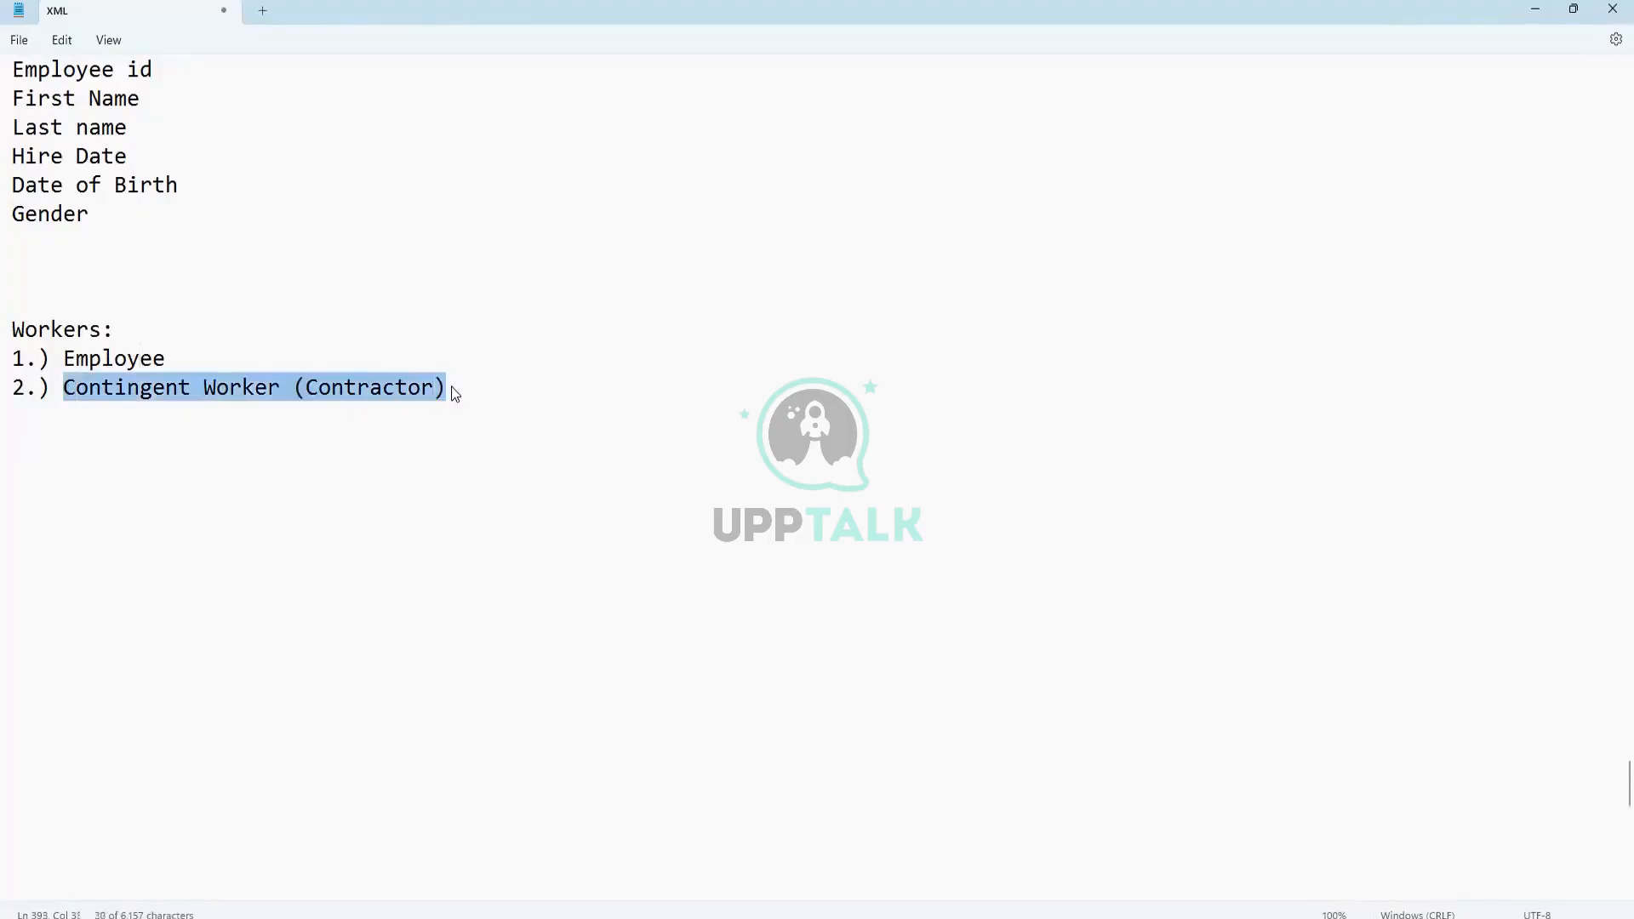
pyautogui.click(193, 477)
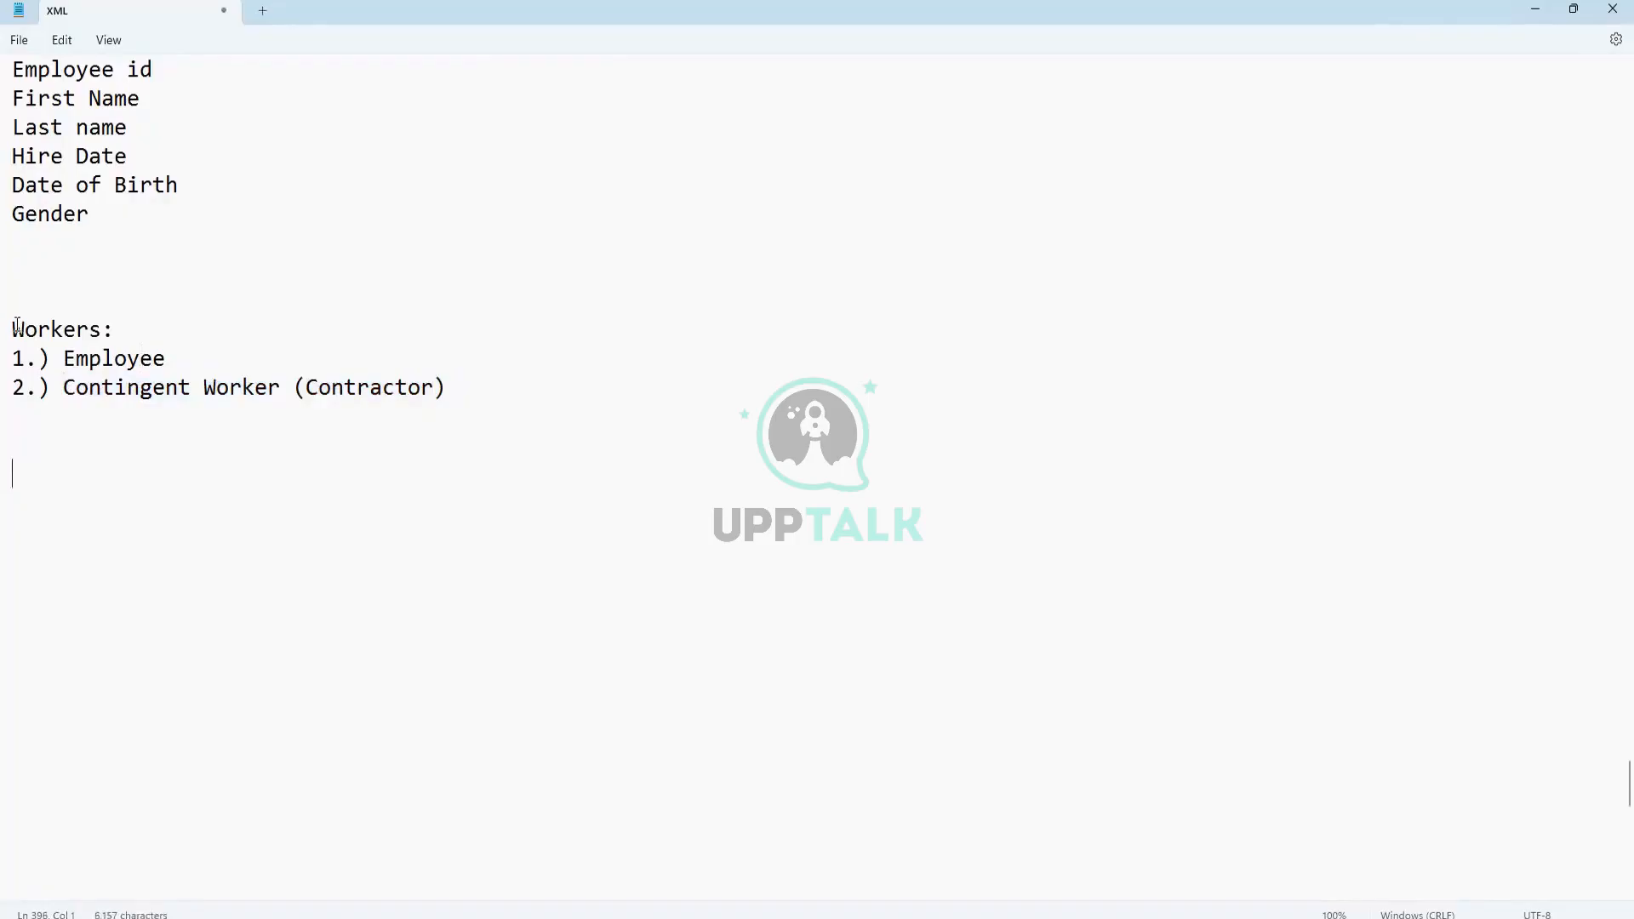
pyautogui.moveTo(17, 326); pyautogui.dragTo(408, 405)
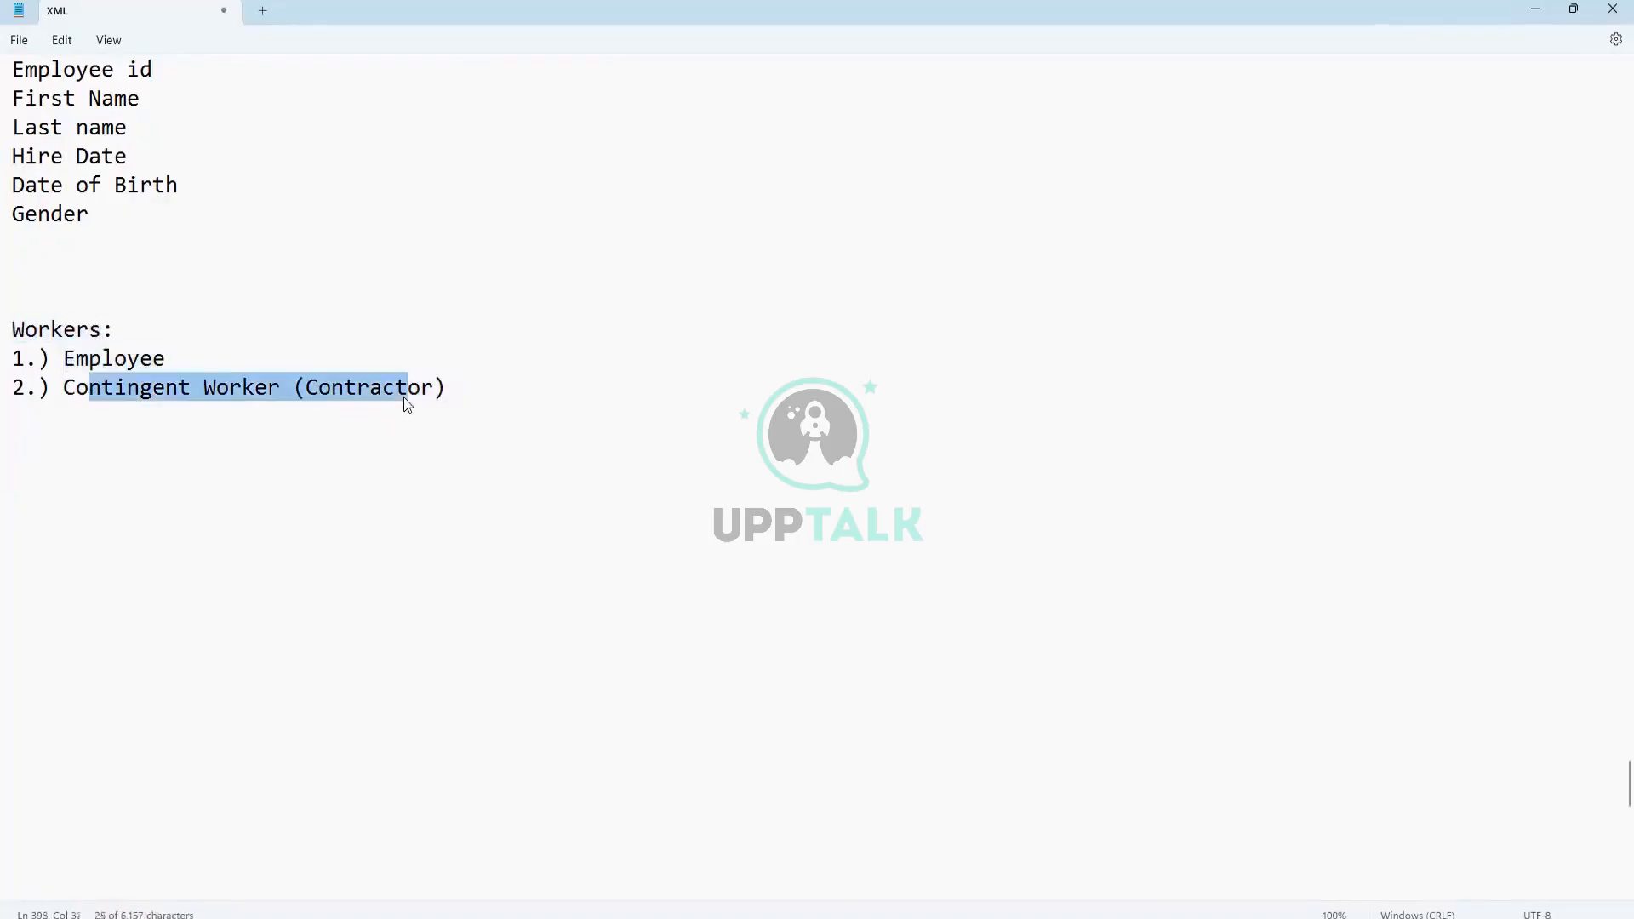
pyautogui.moveTo(100, 364); pyautogui.dragTo(308, 392)
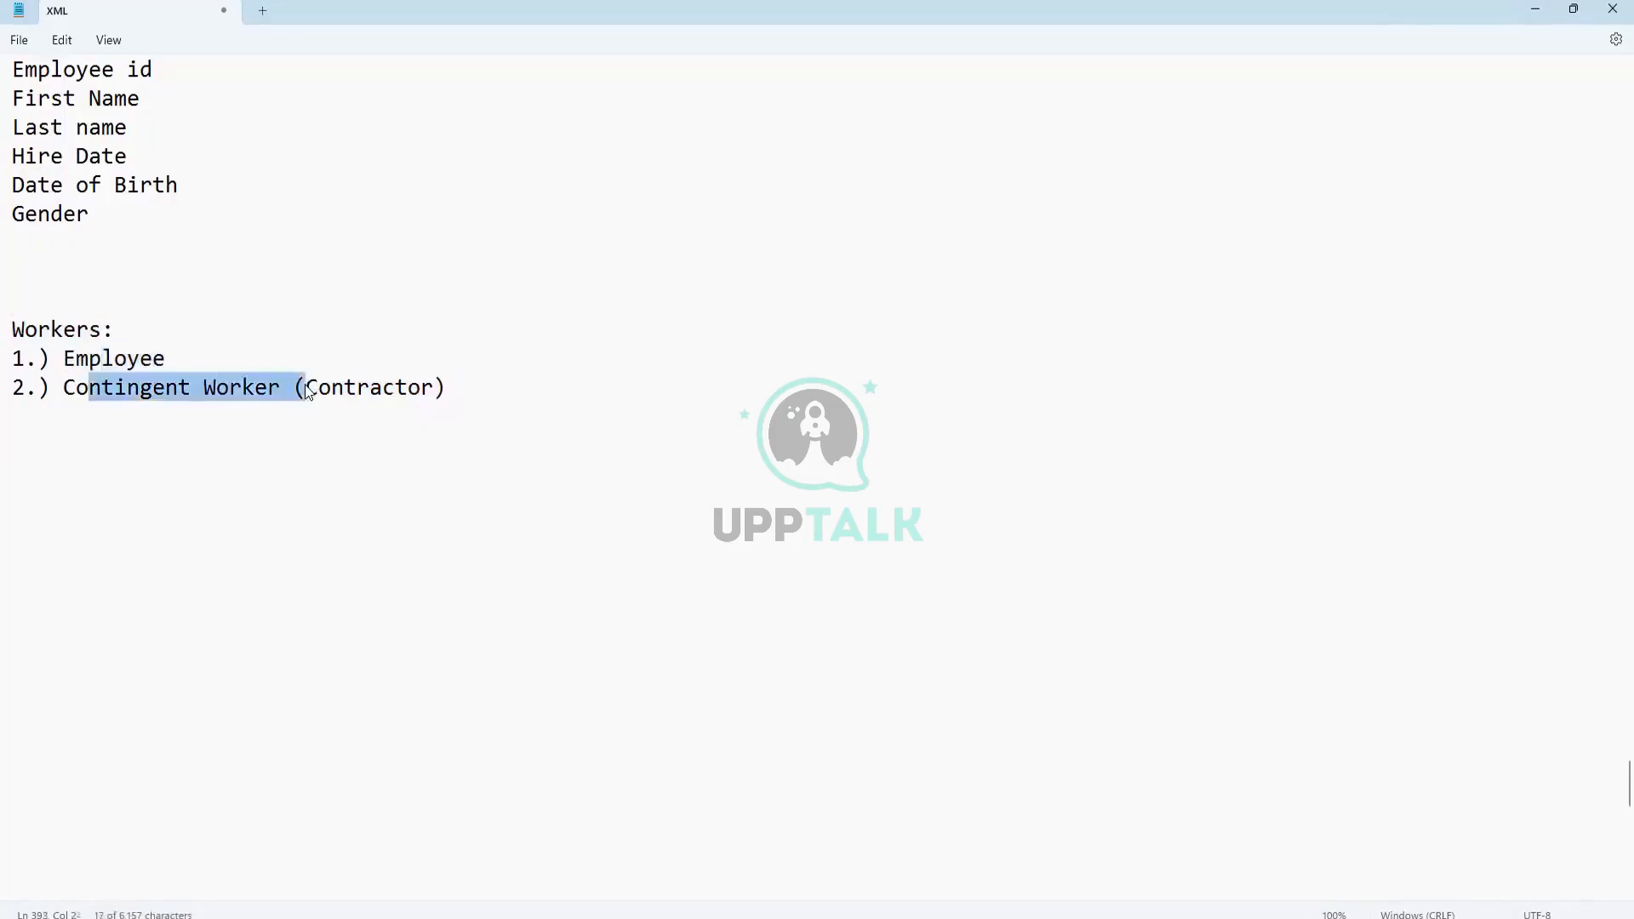
pyautogui.click(76, 357)
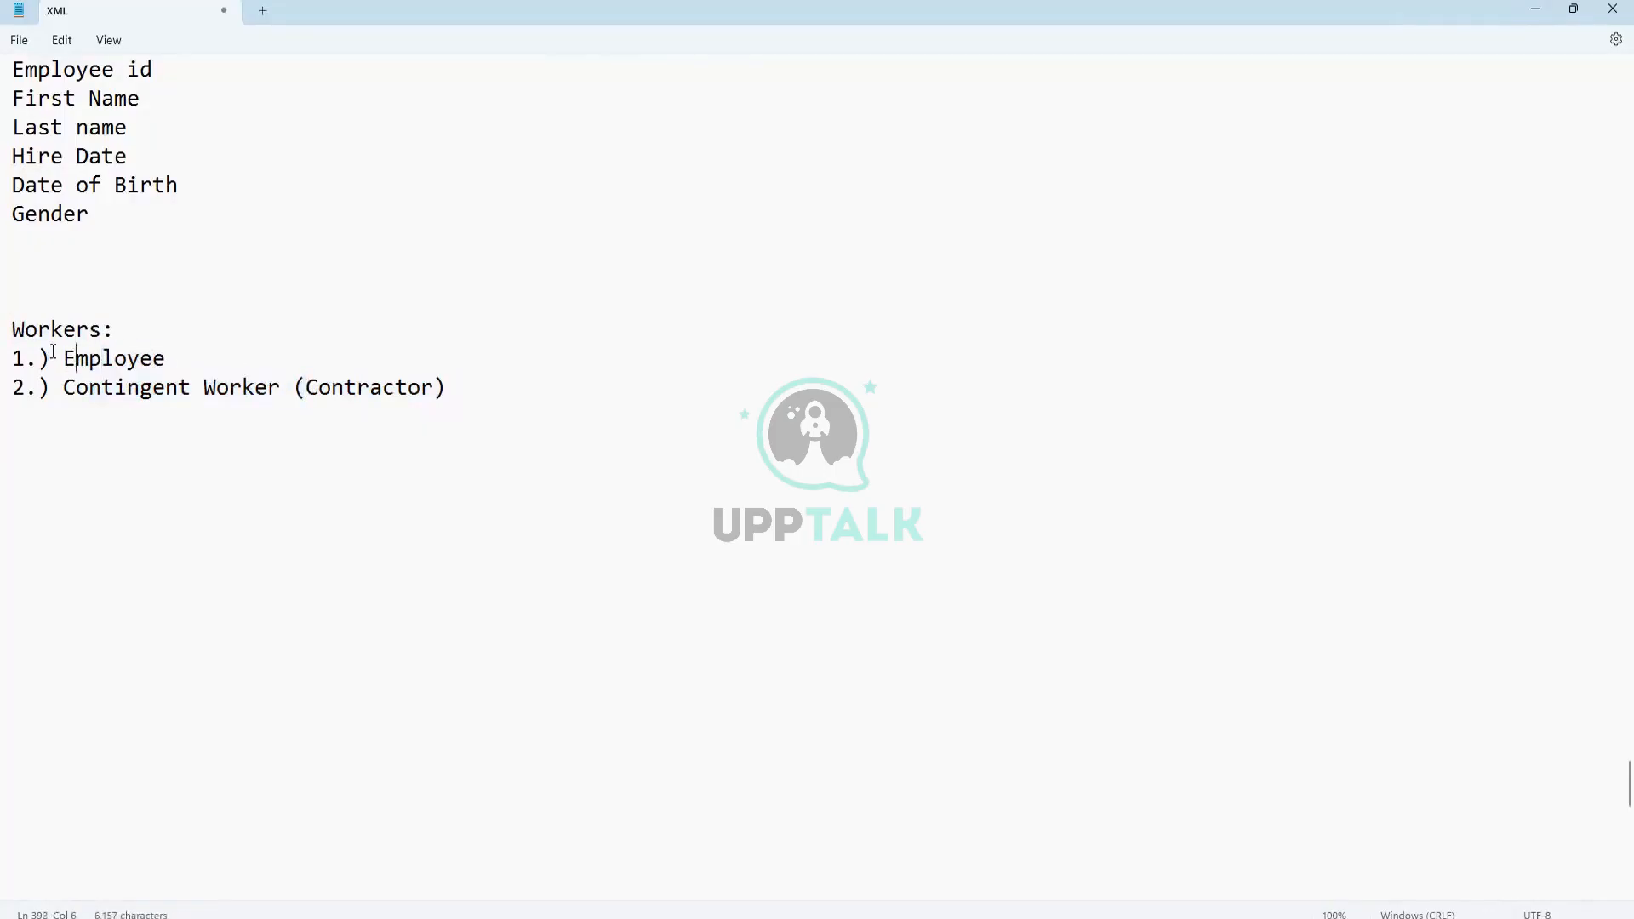
pyautogui.moveTo(63, 359); pyautogui.dragTo(172, 363)
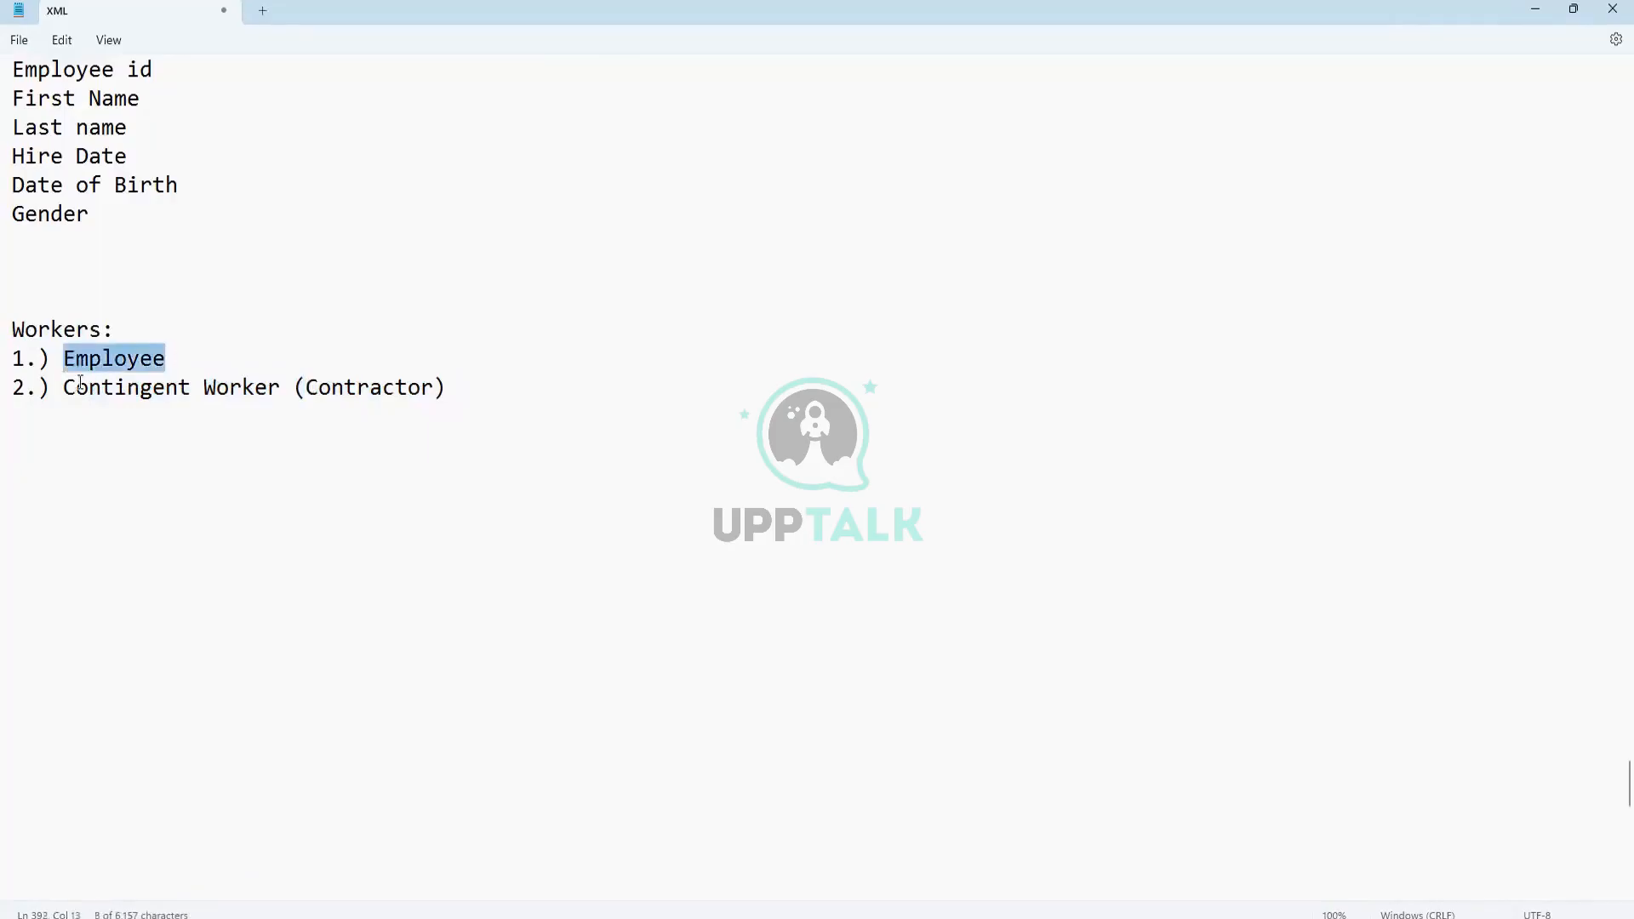
pyautogui.moveTo(38, 390); pyautogui.dragTo(430, 412)
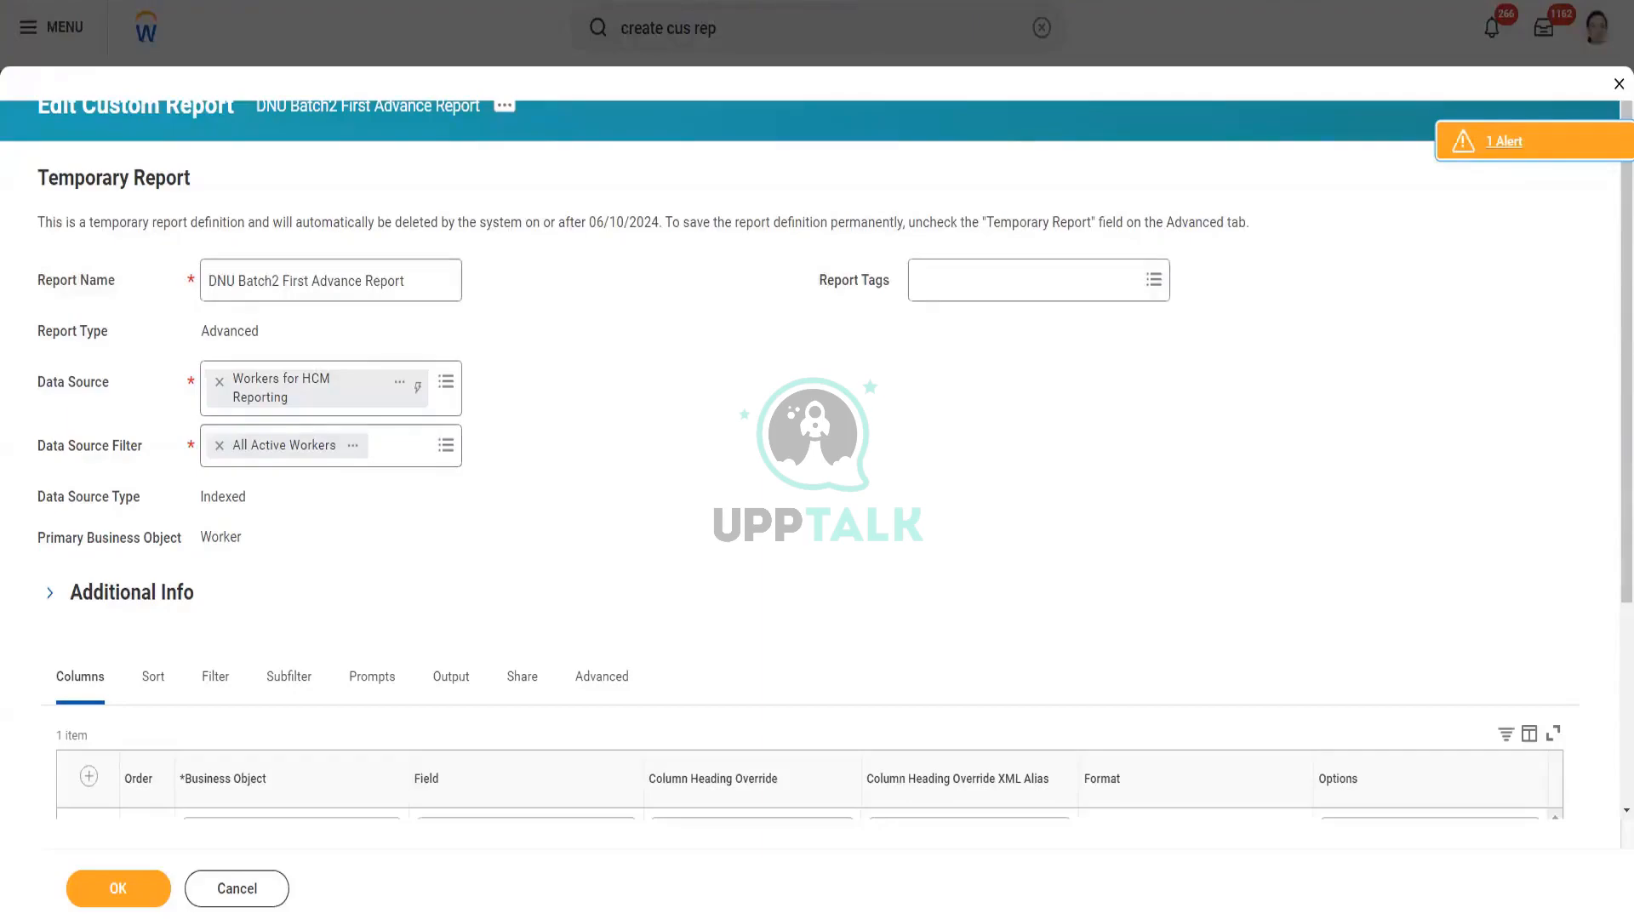
# - Return to the Notepad notes and add the lines "Active Worker" and "Terminated Worker" below the worker types
pyautogui.hotkey('alt', 'Tab')
pyautogui.press('Return')
pyautogui.write('Ac')
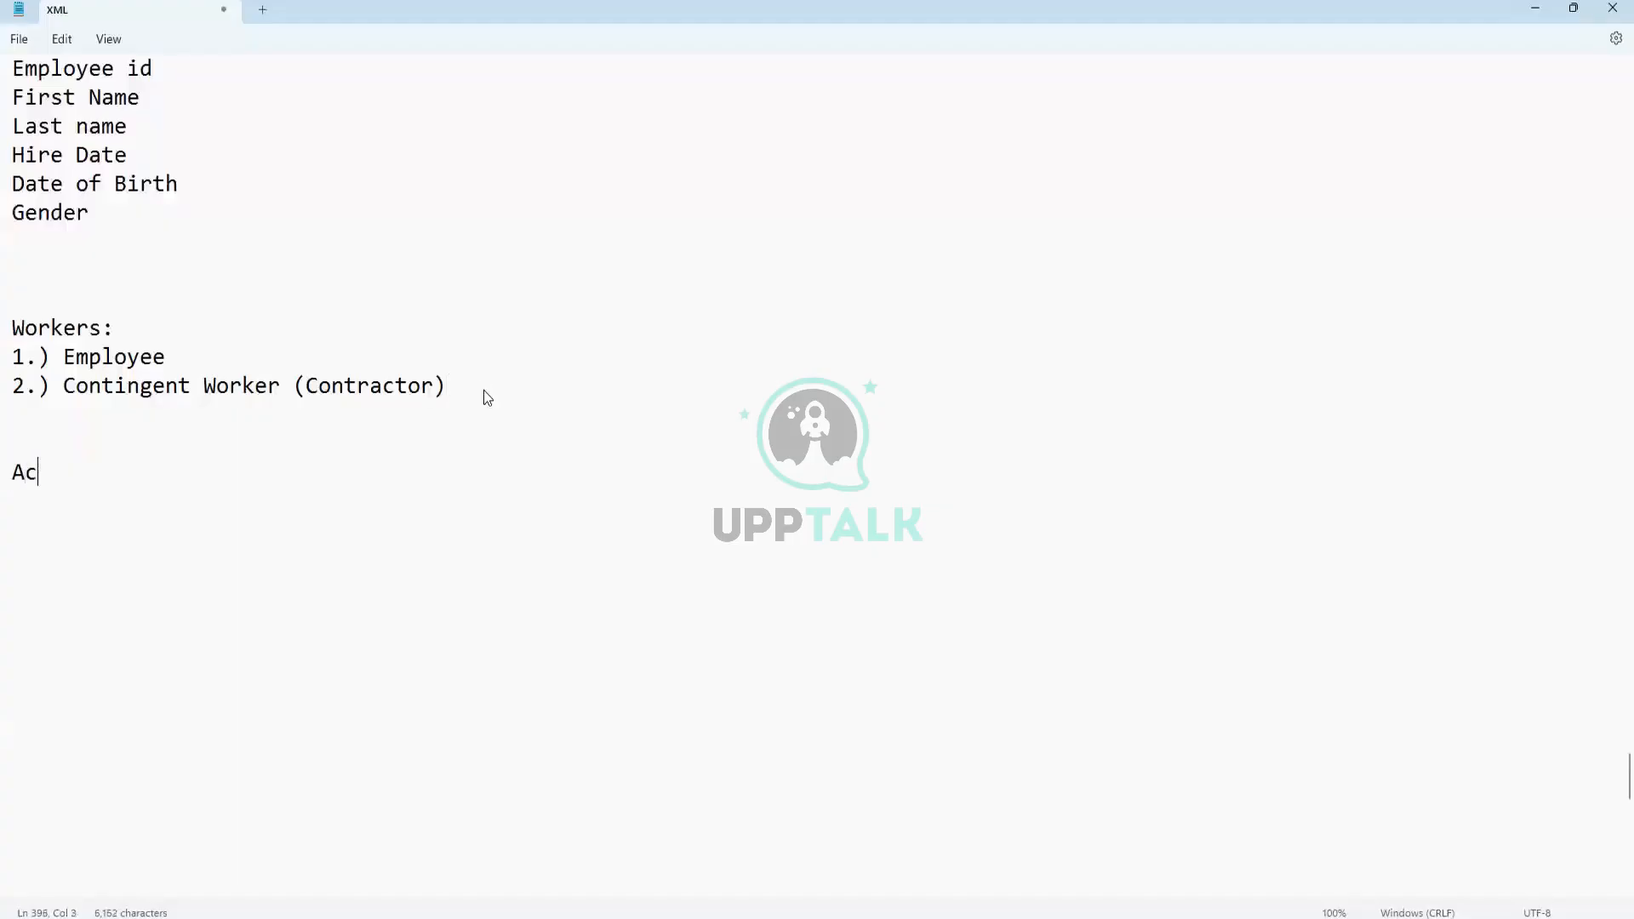
pyautogui.write('tive Worker ')
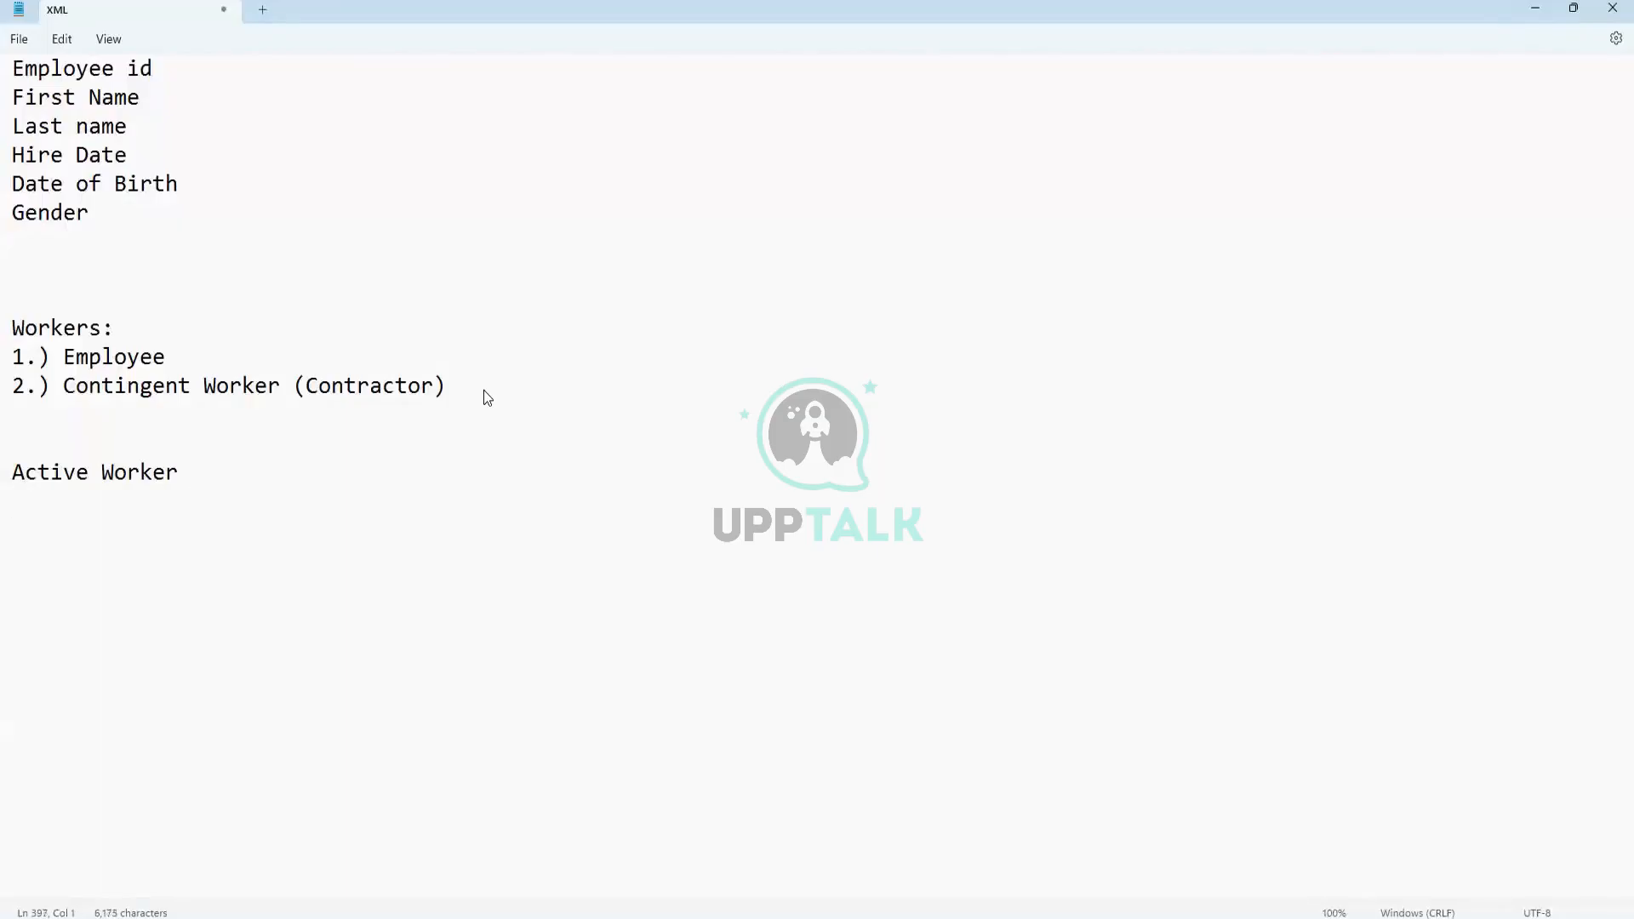
pyautogui.write('Terminated ')
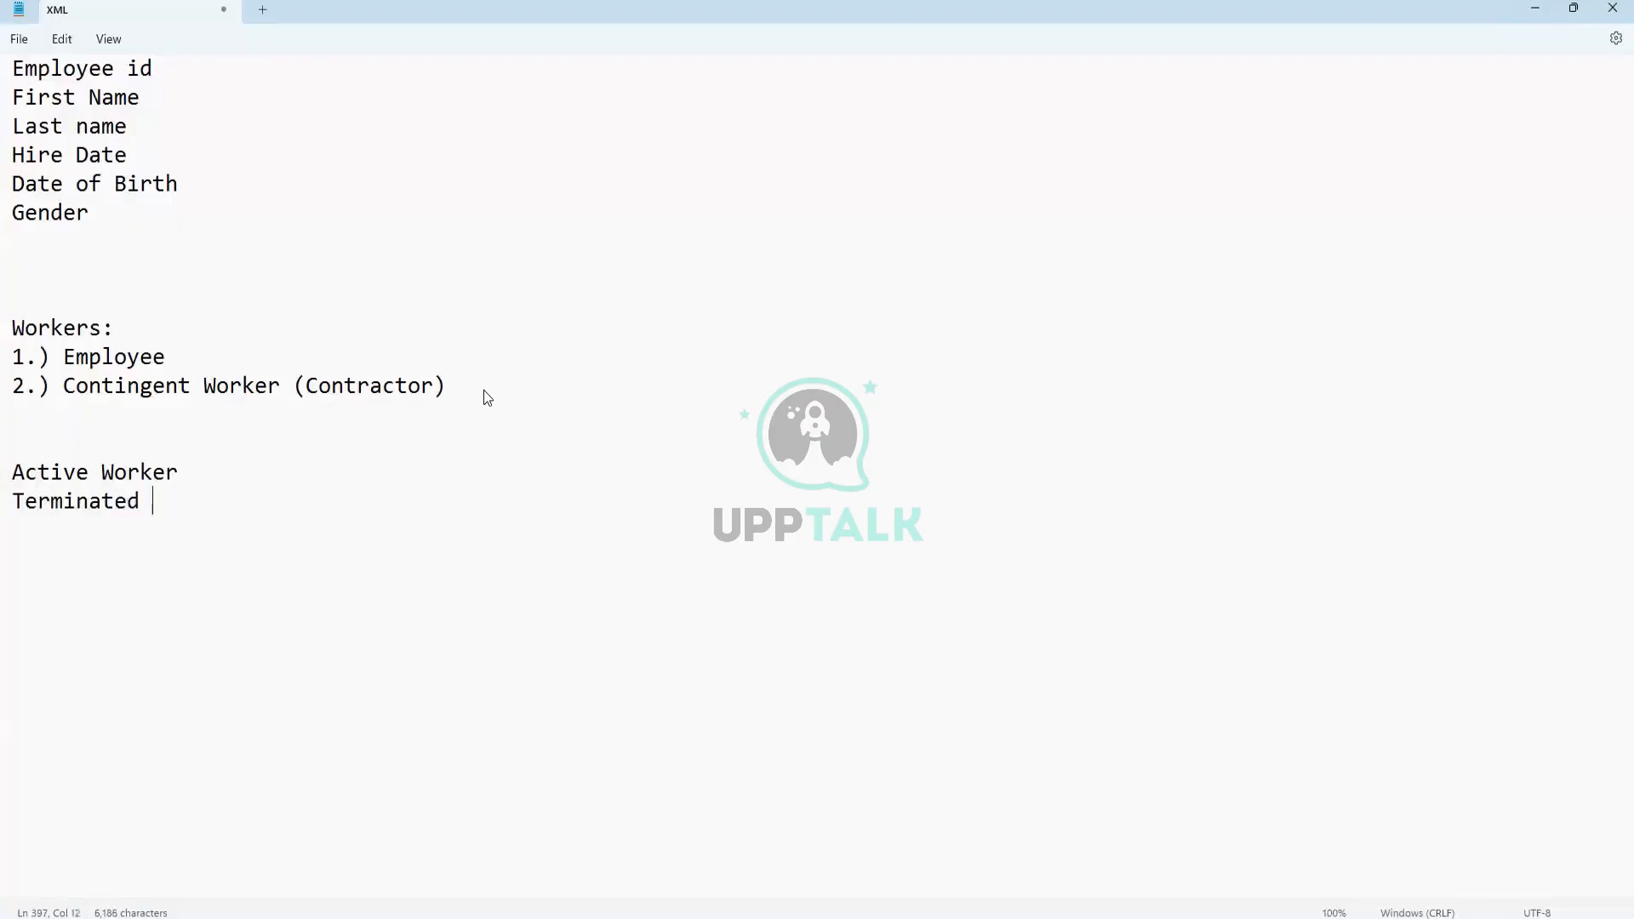
pyautogui.write('Worker')
pyautogui.press('Return')
# - Add "Future Hires" as the third line of the worker status list
pyautogui.write('Fture')
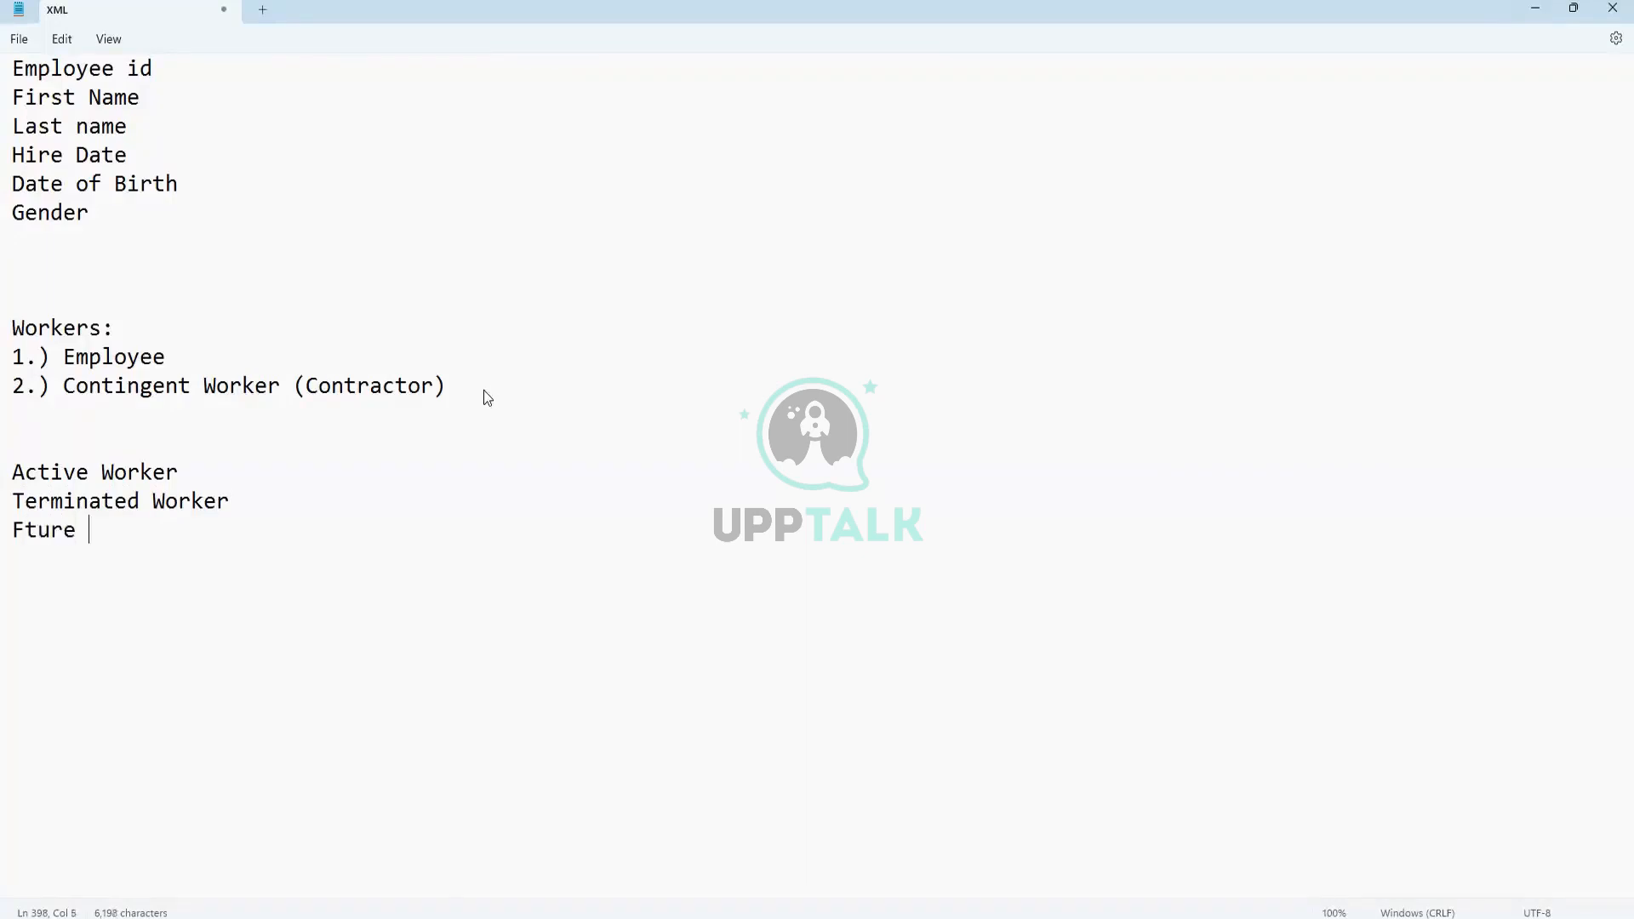
pyautogui.press('BackSpace')
pyautogui.press('BackSpace')
pyautogui.press('BackSpace')
pyautogui.press('BackSpace')
pyautogui.press('BackSpace')
pyautogui.write('uture Hires')
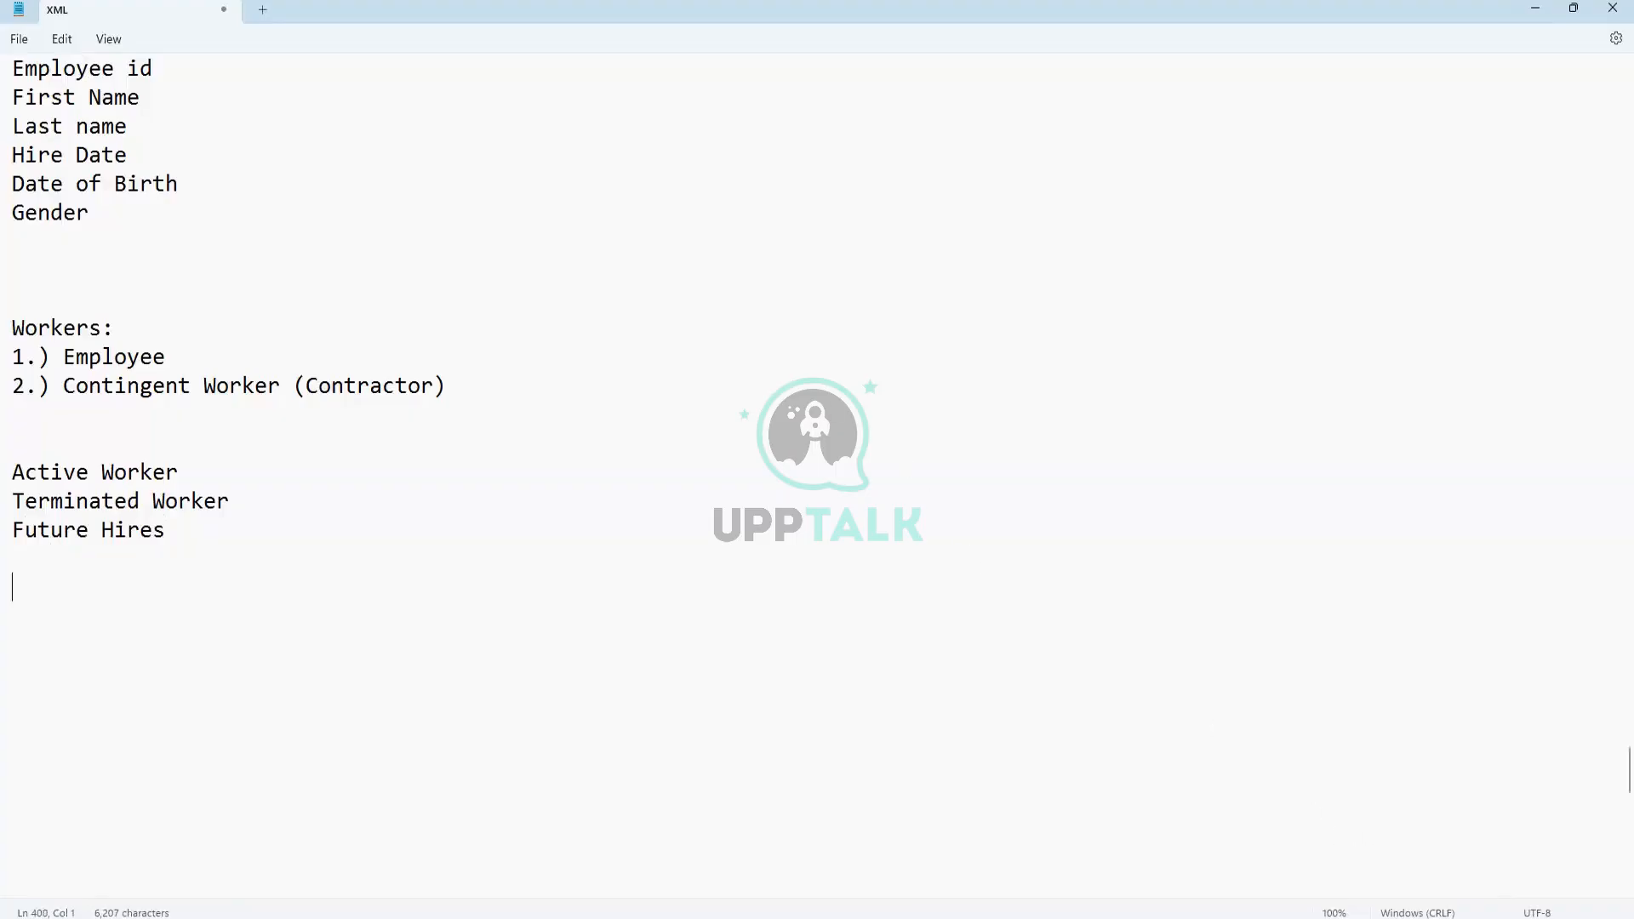
# - Review the worker status list in the notes, highlighting all three statuses, the first two, and Active Worker alone
pyautogui.hotkey('alt', 'Tab')
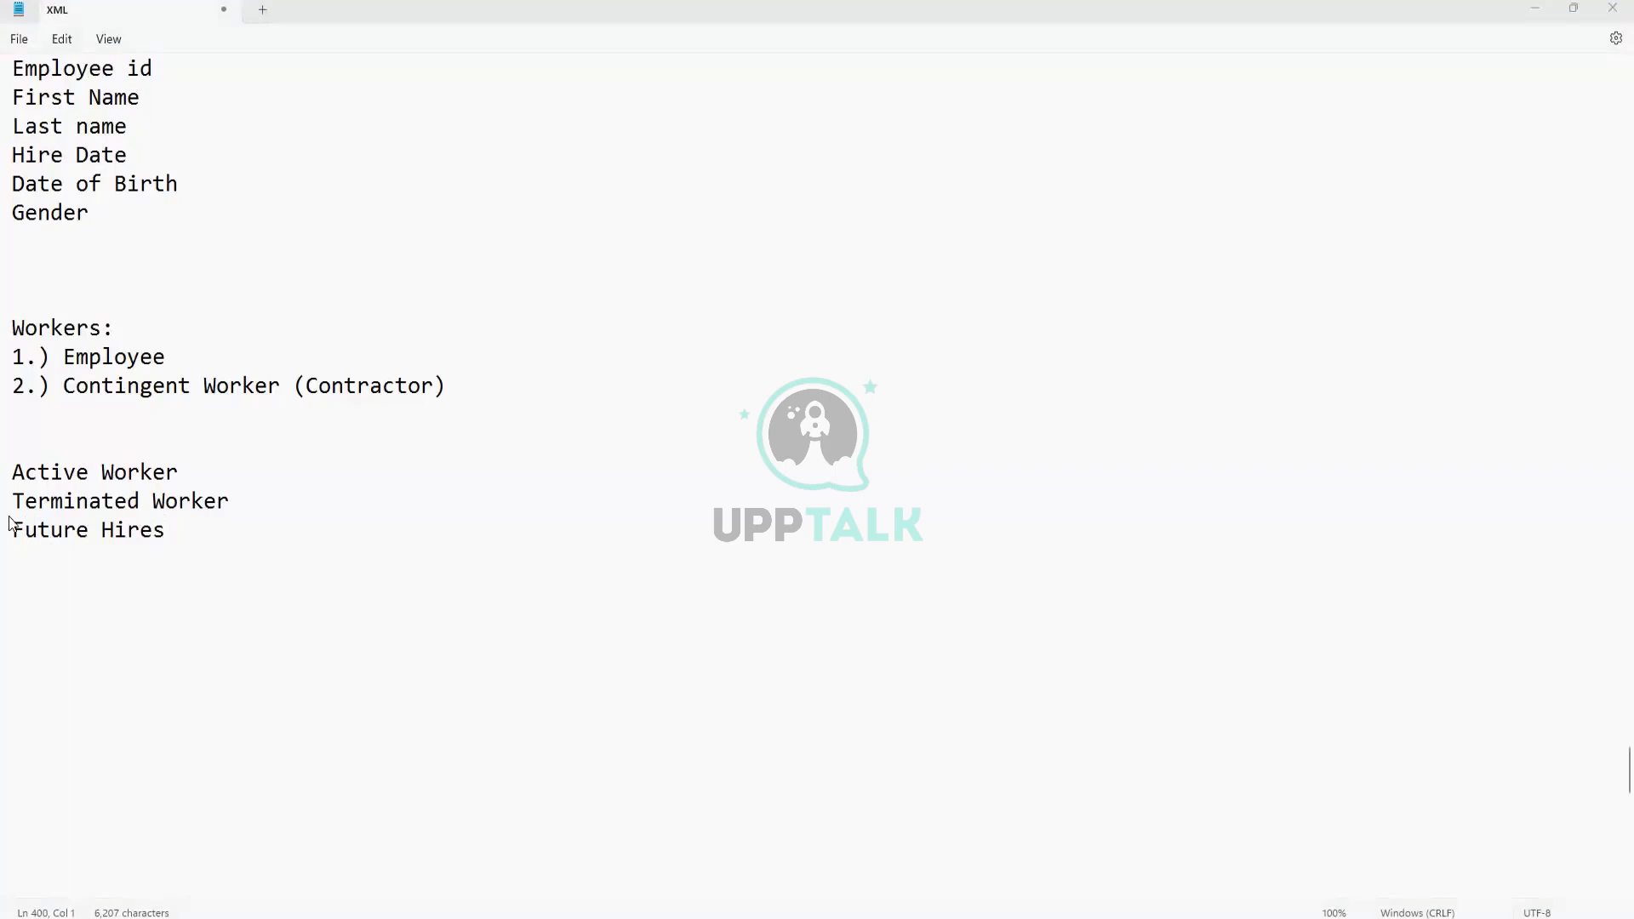
pyautogui.moveTo(11, 470)
pyautogui.mouseDown()
pyautogui.moveTo(167, 532)
pyautogui.moveTo(7, 502)
pyautogui.moveTo(4, 473)
pyautogui.mouseUp()
pyautogui.click(197, 335)
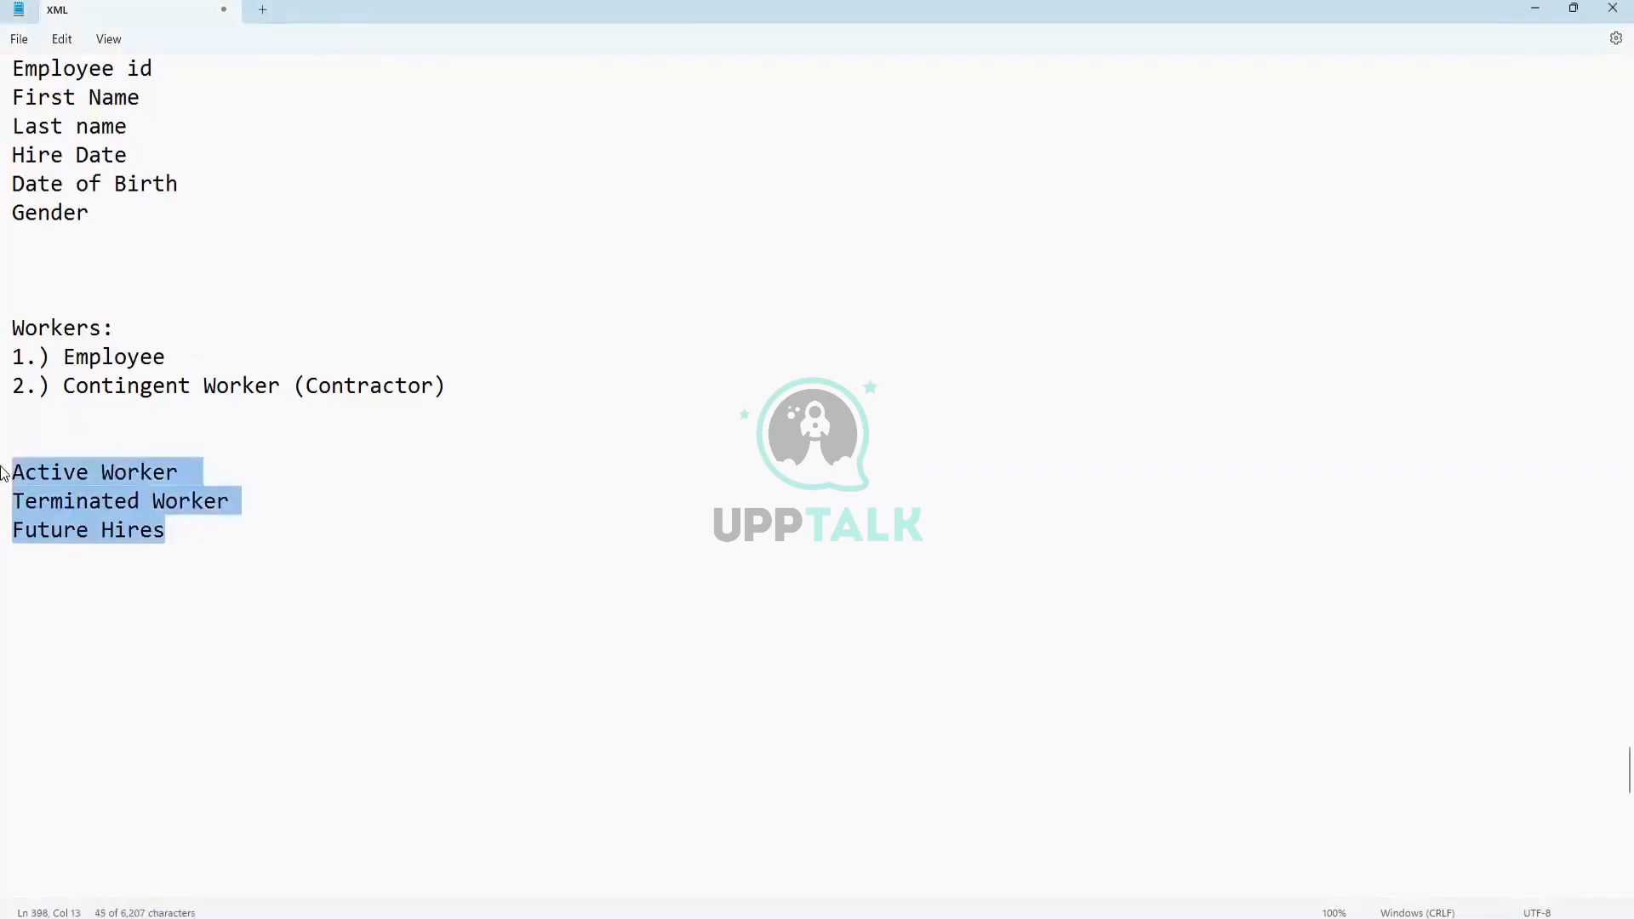
pyautogui.click(148, 554)
pyautogui.click(230, 500)
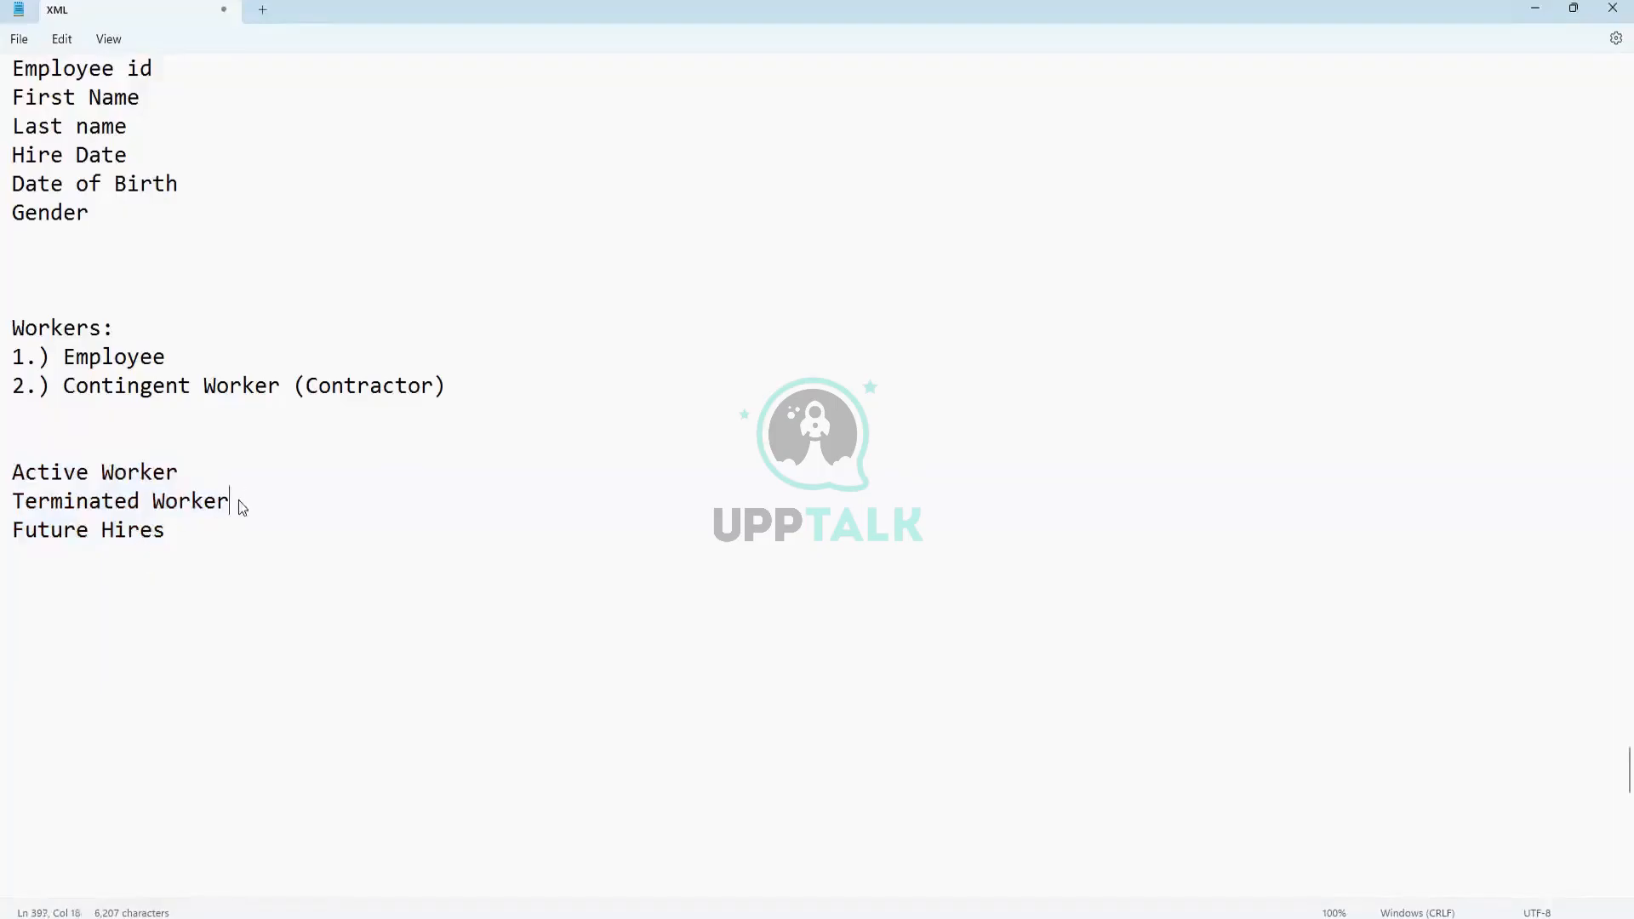
pyautogui.moveTo(238, 498); pyautogui.dragTo(4, 470)
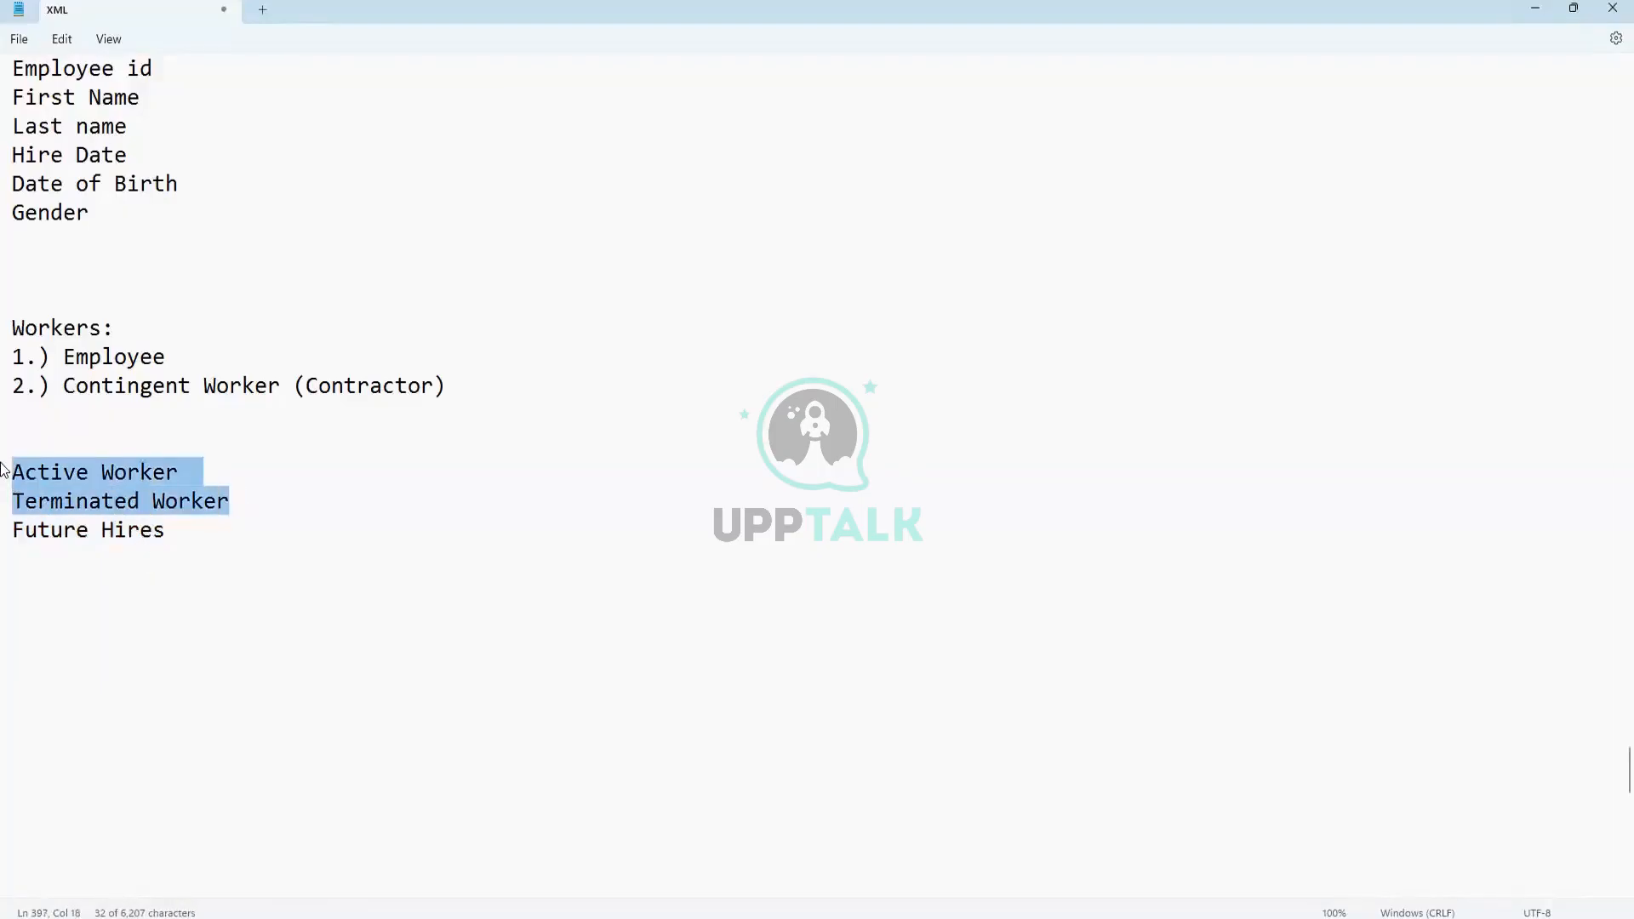
pyautogui.click(157, 589)
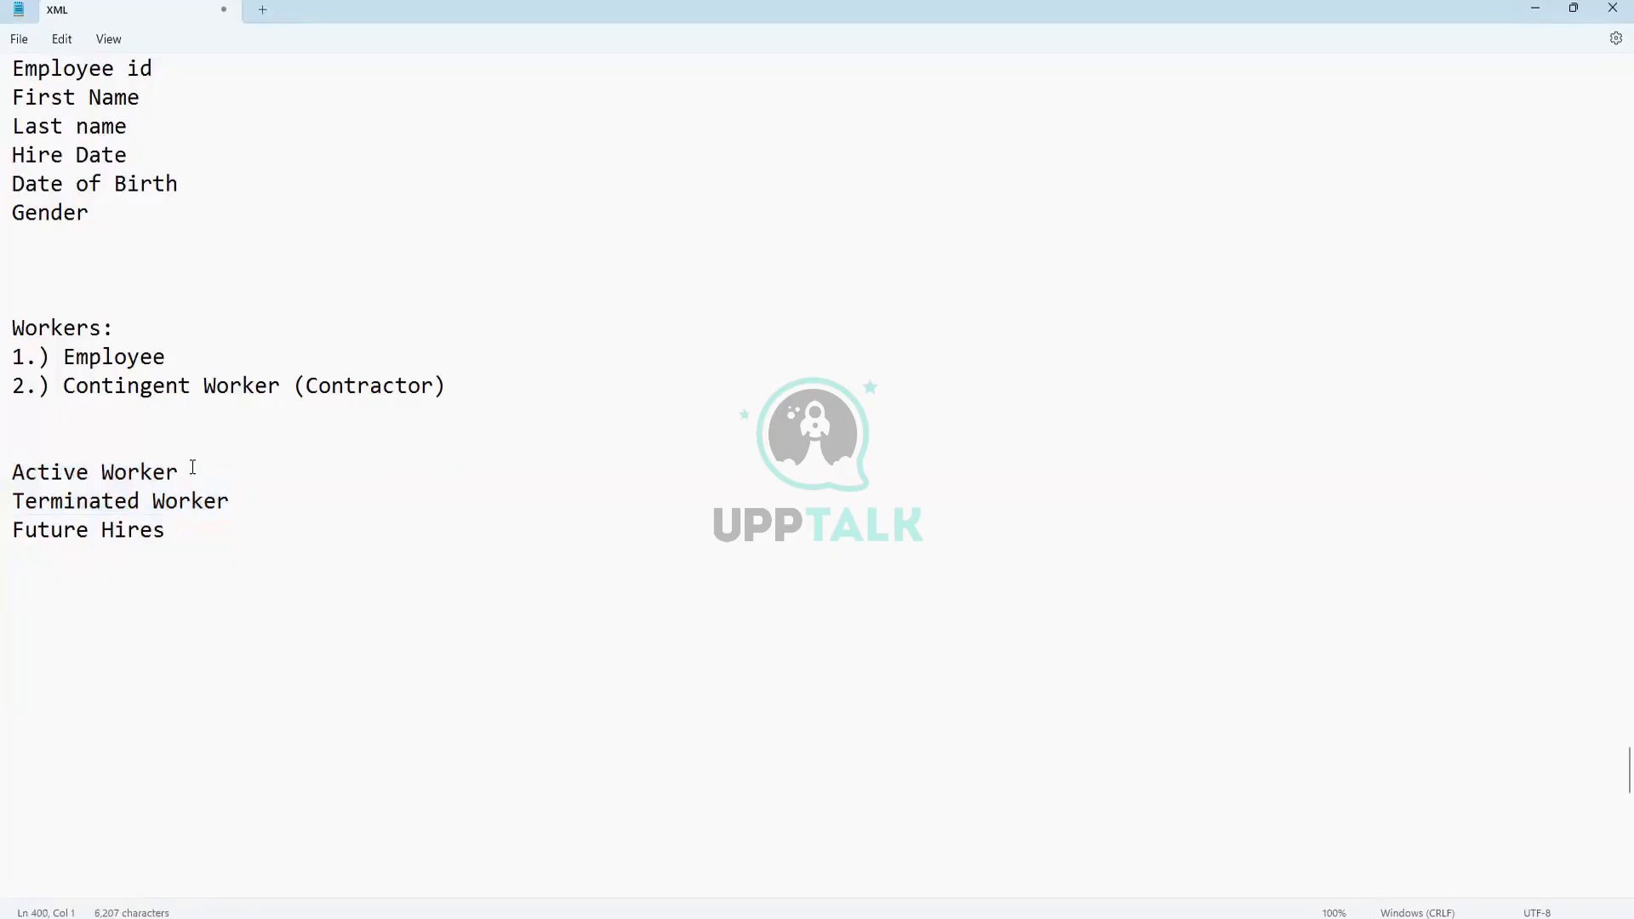
pyautogui.moveTo(193, 467); pyautogui.dragTo(4, 458)
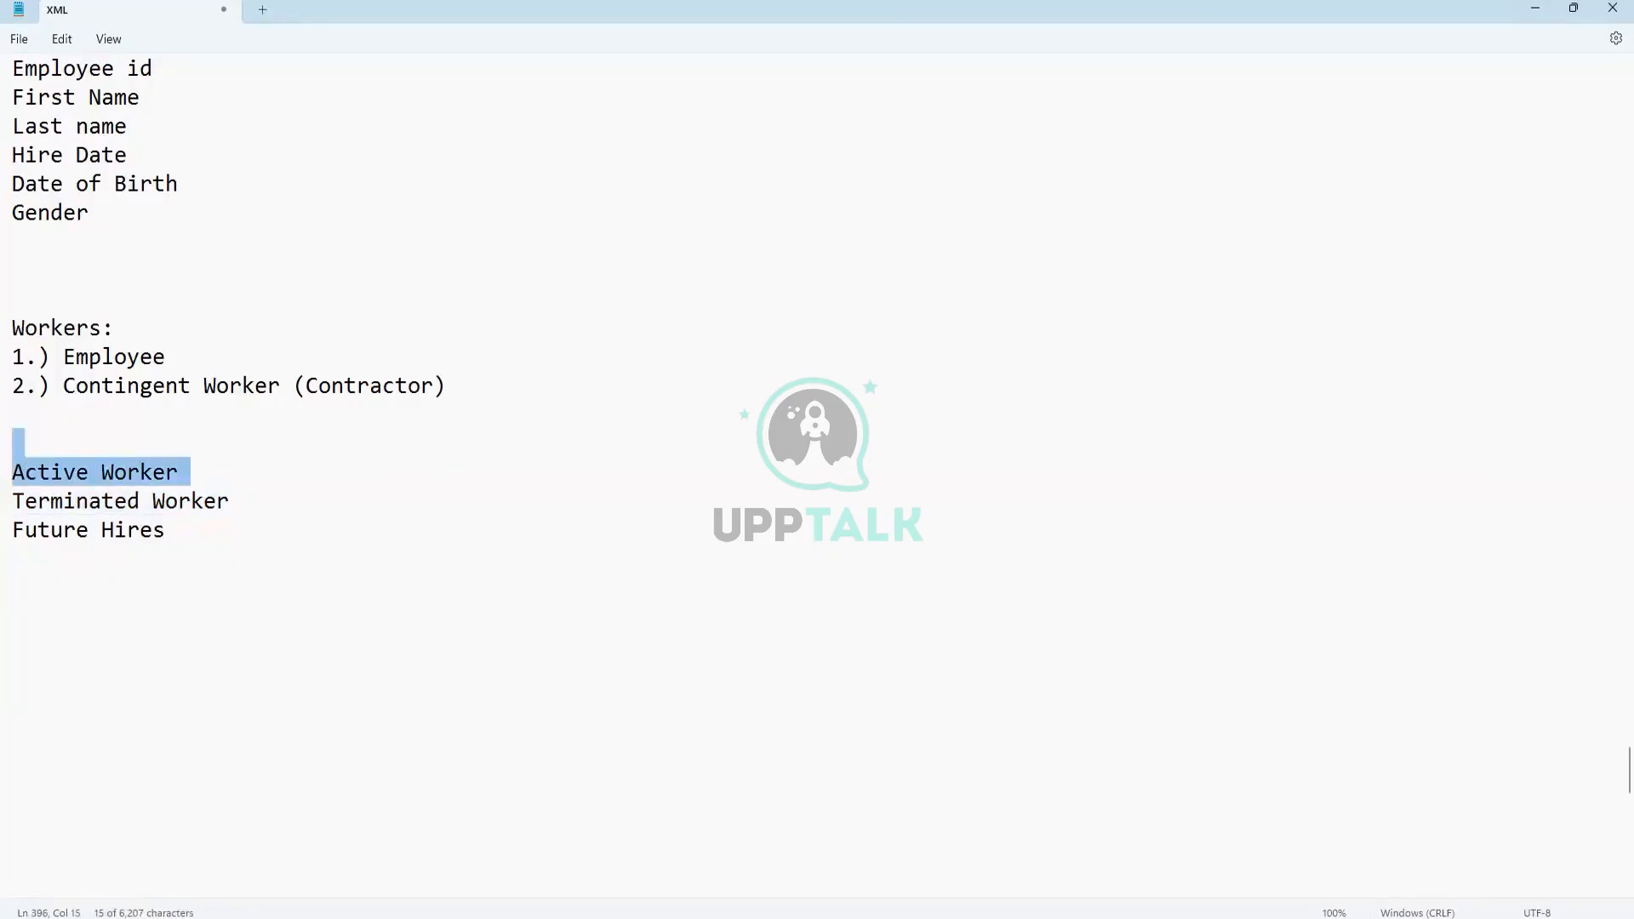
# - Switch back to the custom report in Workday and examine its primary business object and the Columns section
pyautogui.click(753, 900)
pyautogui.click(798, 484)
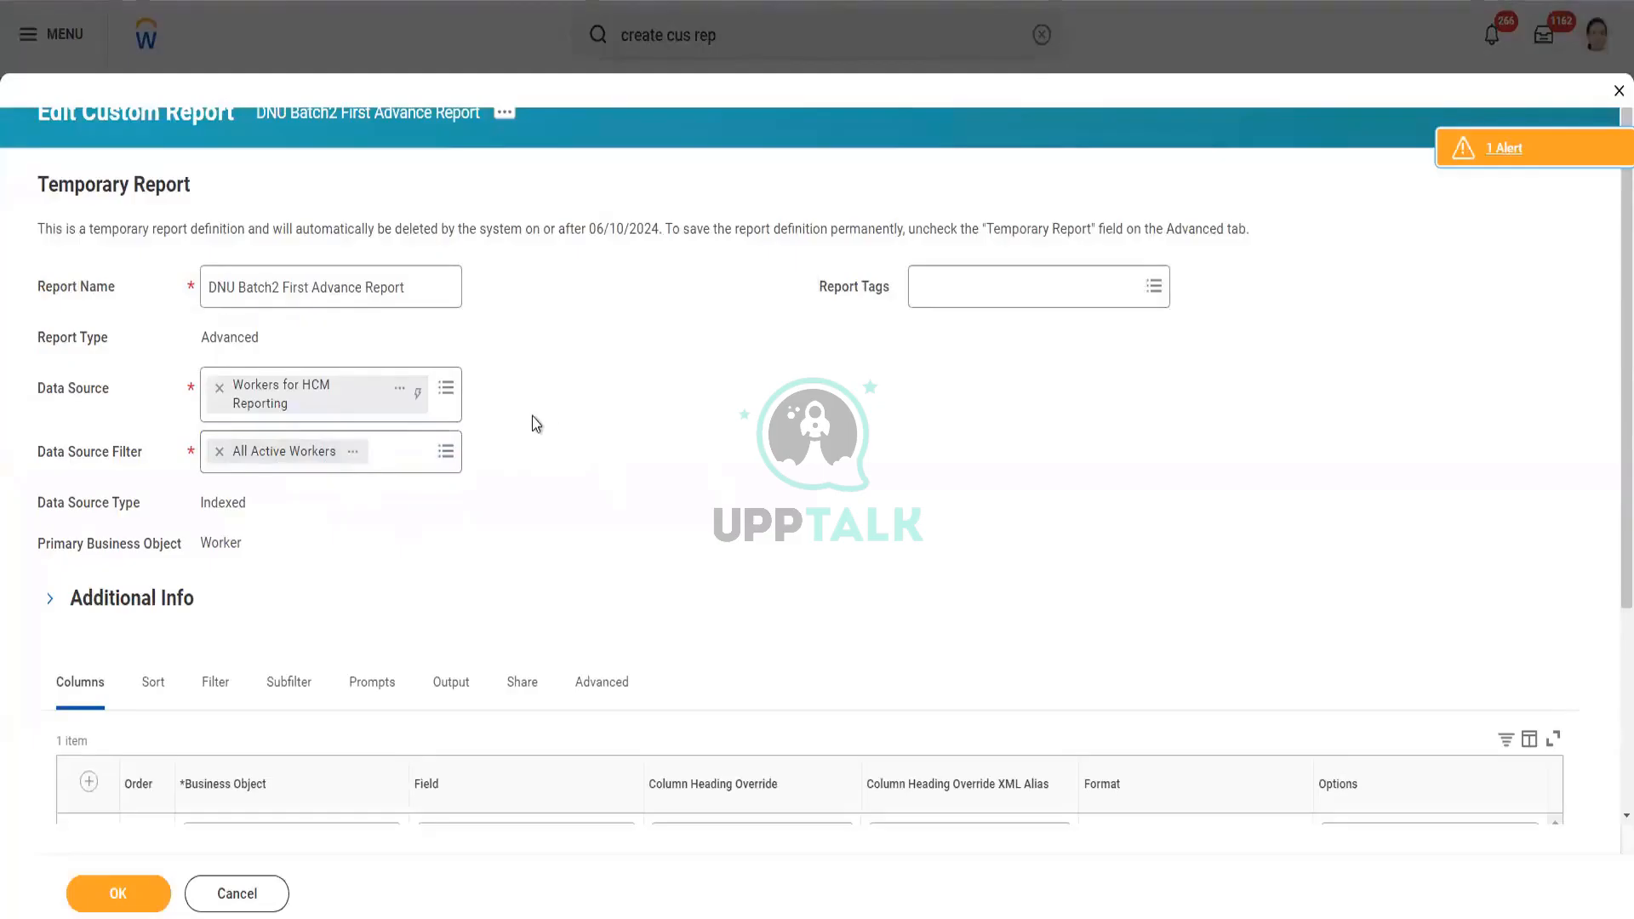
pyautogui.scroll(-2, 533, 416)
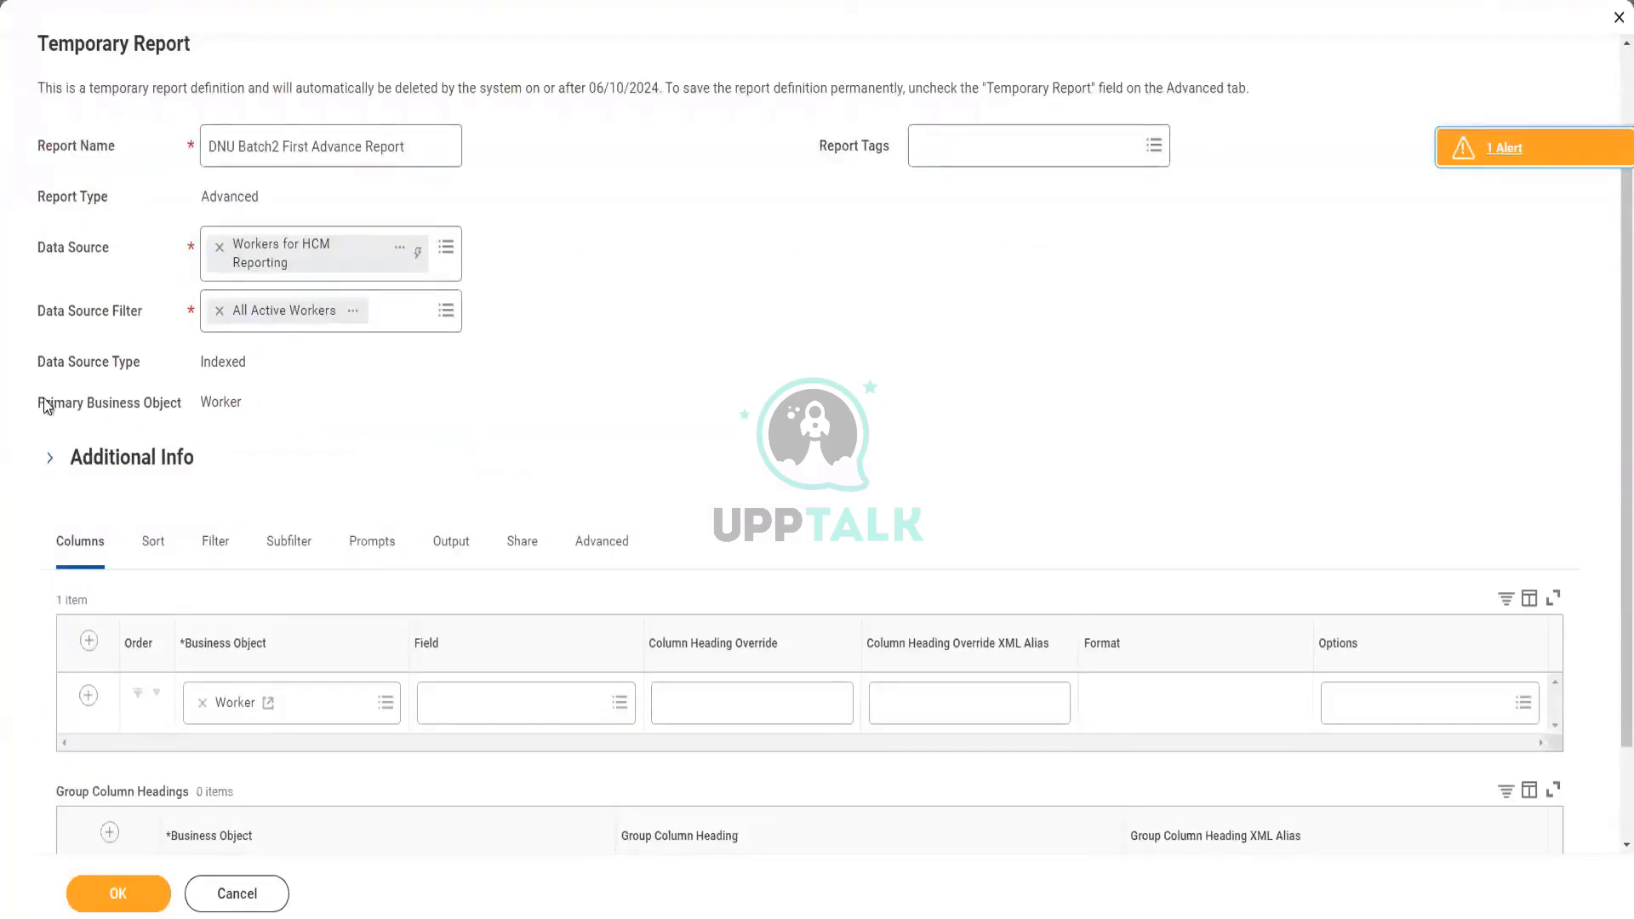
pyautogui.moveTo(44, 400); pyautogui.dragTo(252, 417)
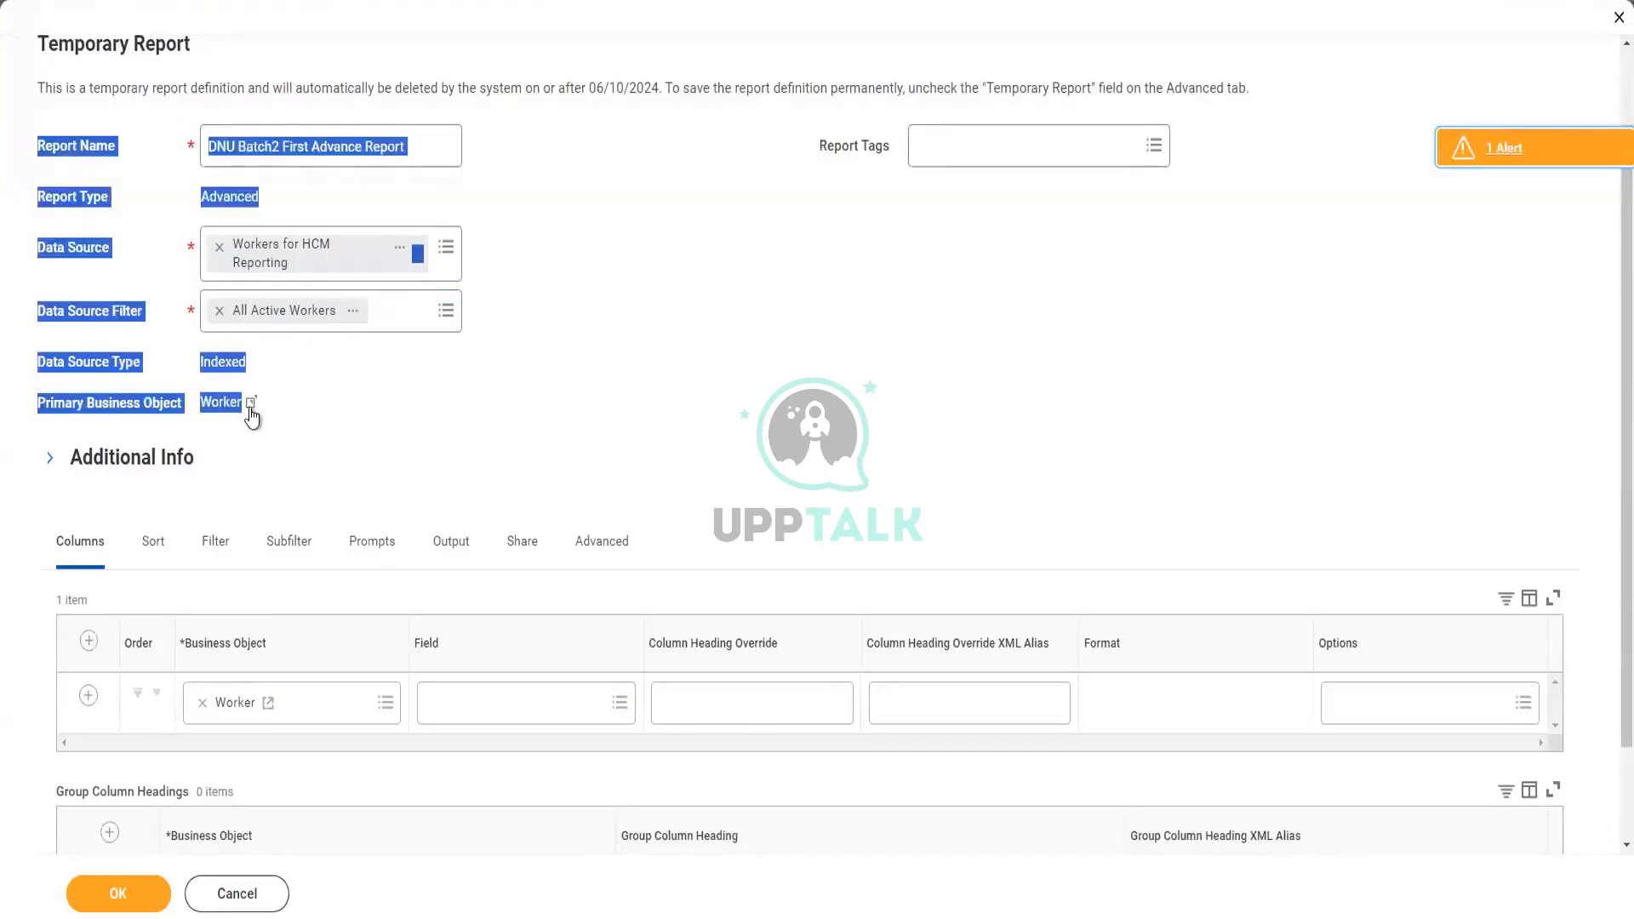
pyautogui.click(671, 436)
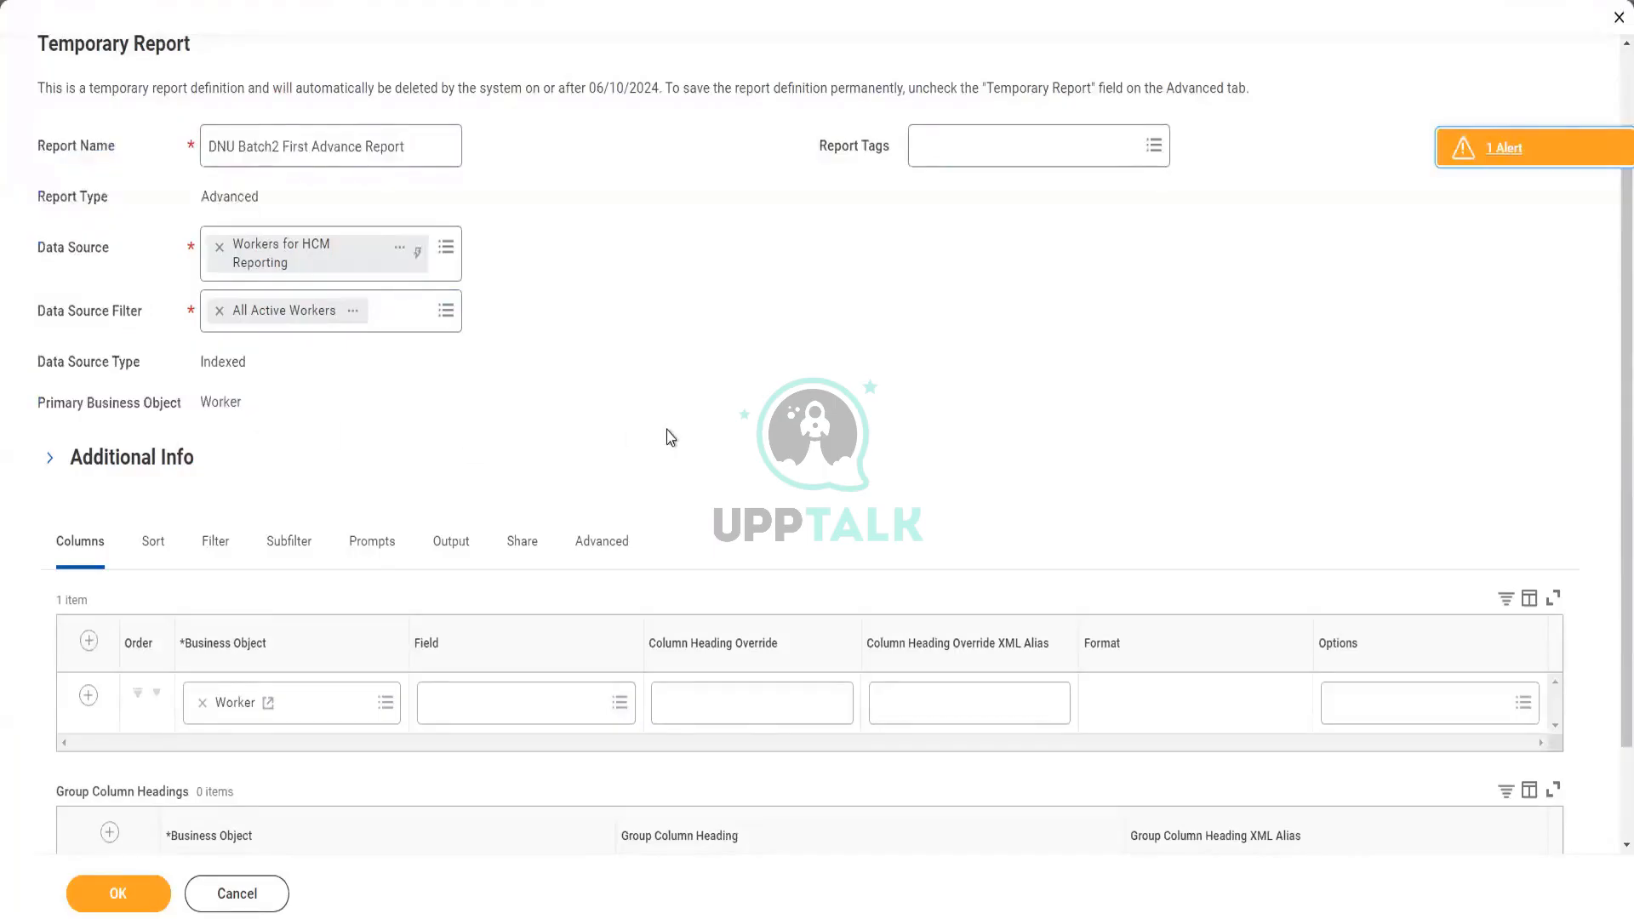
pyautogui.moveTo(44, 407); pyautogui.dragTo(245, 415)
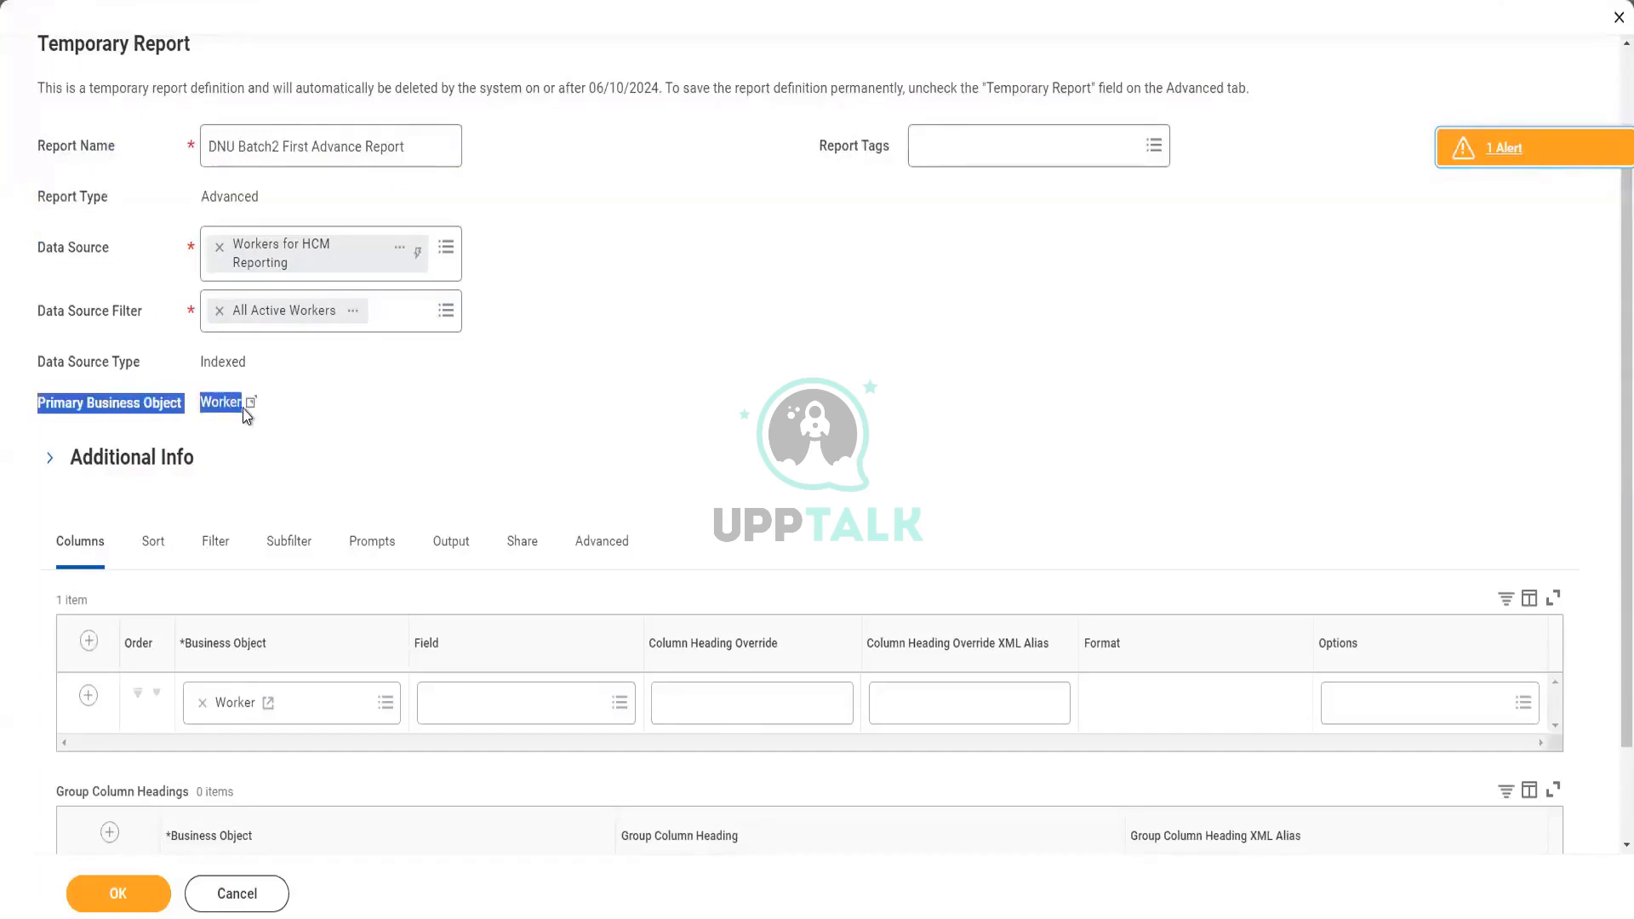
pyautogui.scroll(-2, 647, 362)
pyautogui.click(671, 234)
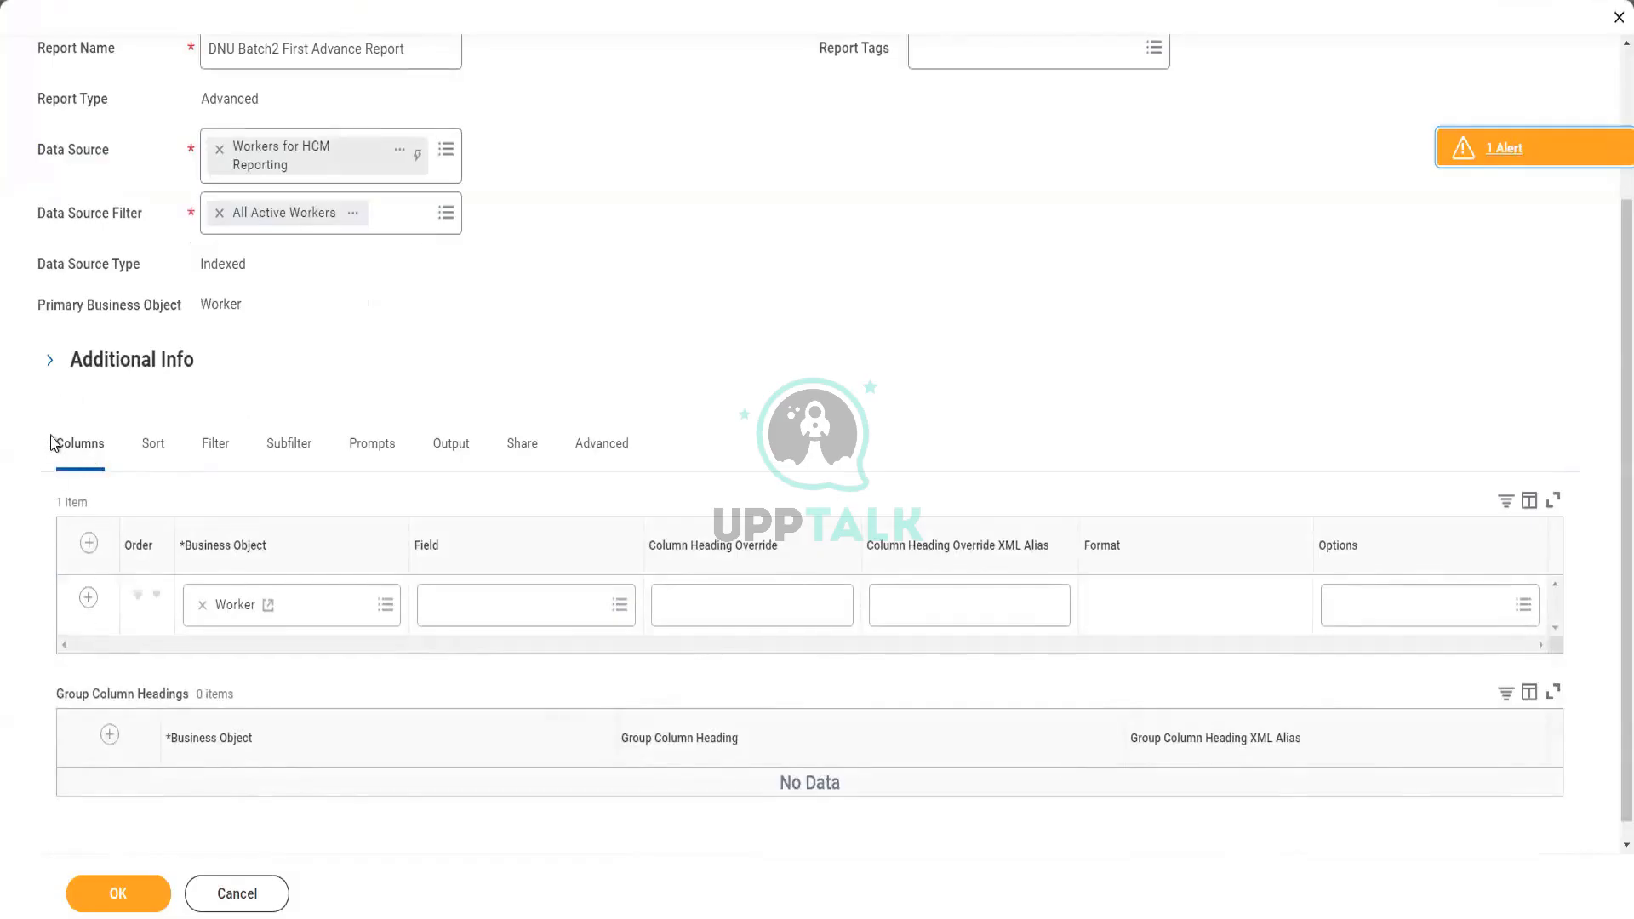
pyautogui.doubleClick(85, 449)
pyautogui.moveTo(47, 307); pyautogui.dragTo(78, 307)
pyautogui.moveTo(223, 313); pyautogui.dragTo(250, 308)
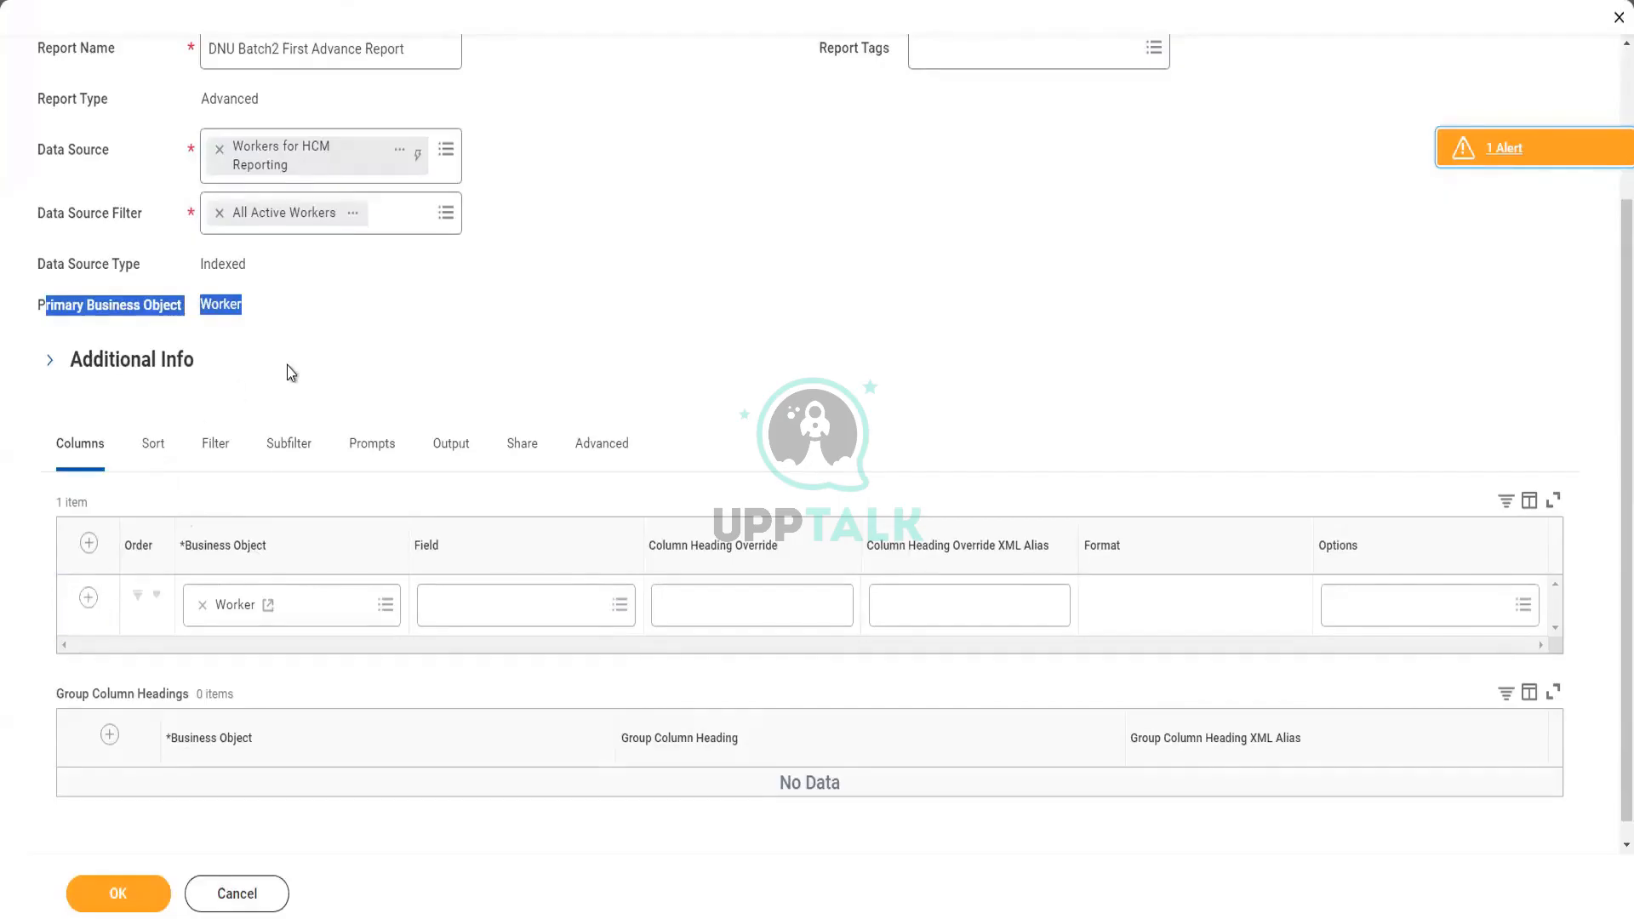
# - Set the first Worker column's field to First Name and add a second Worker column for the Last Name field
pyautogui.scroll(-1, 292, 544)
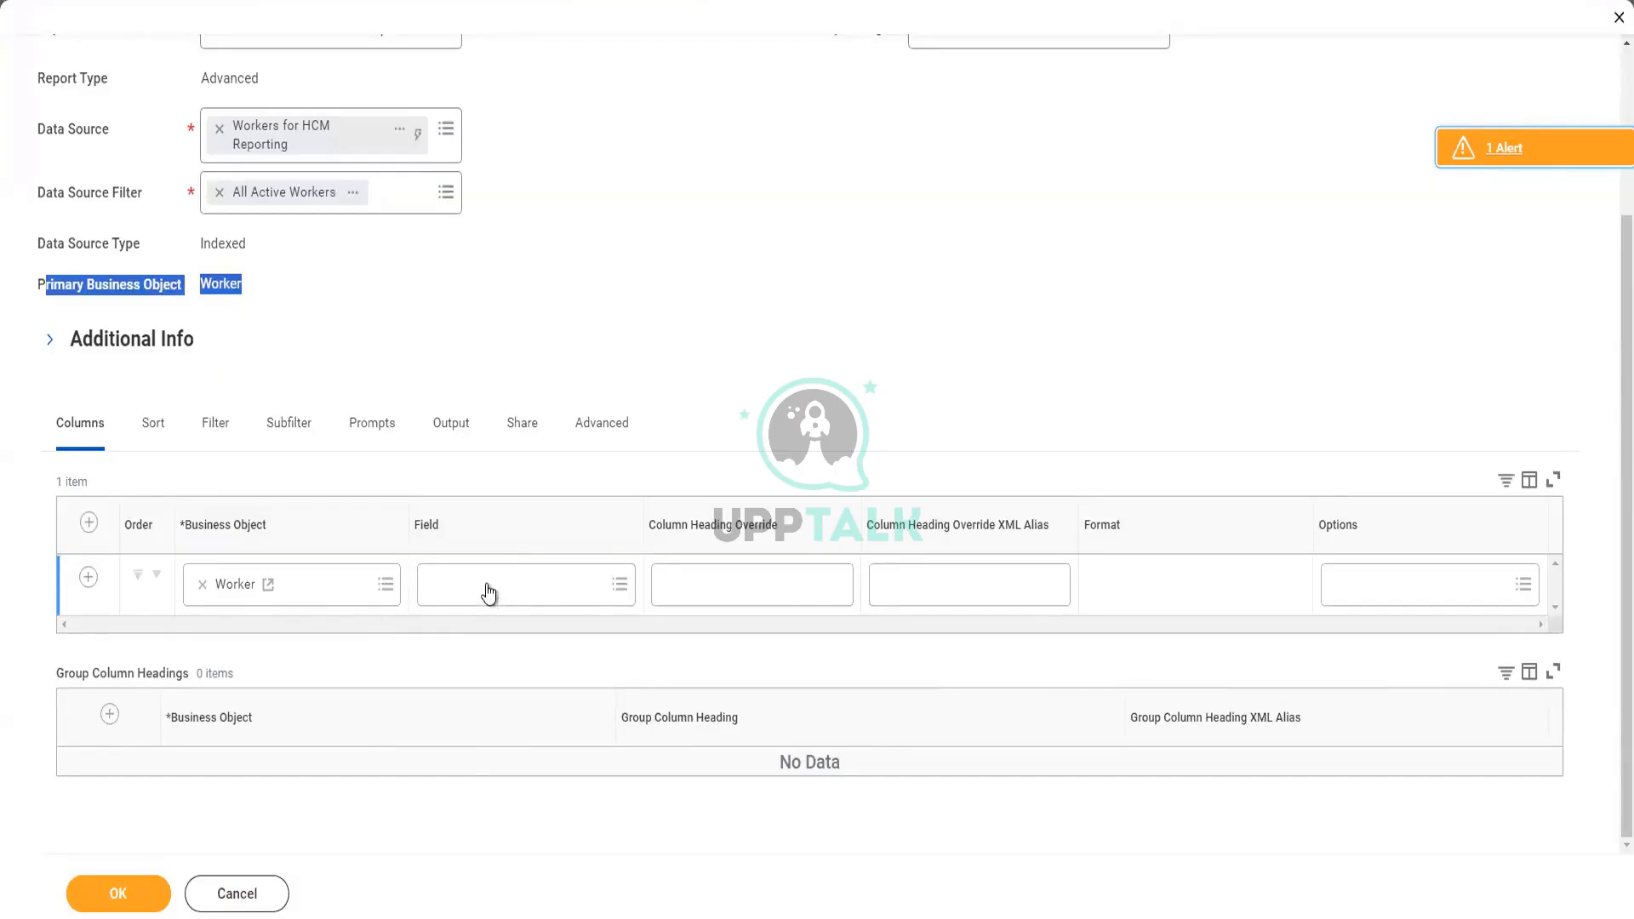
pyautogui.click(488, 594)
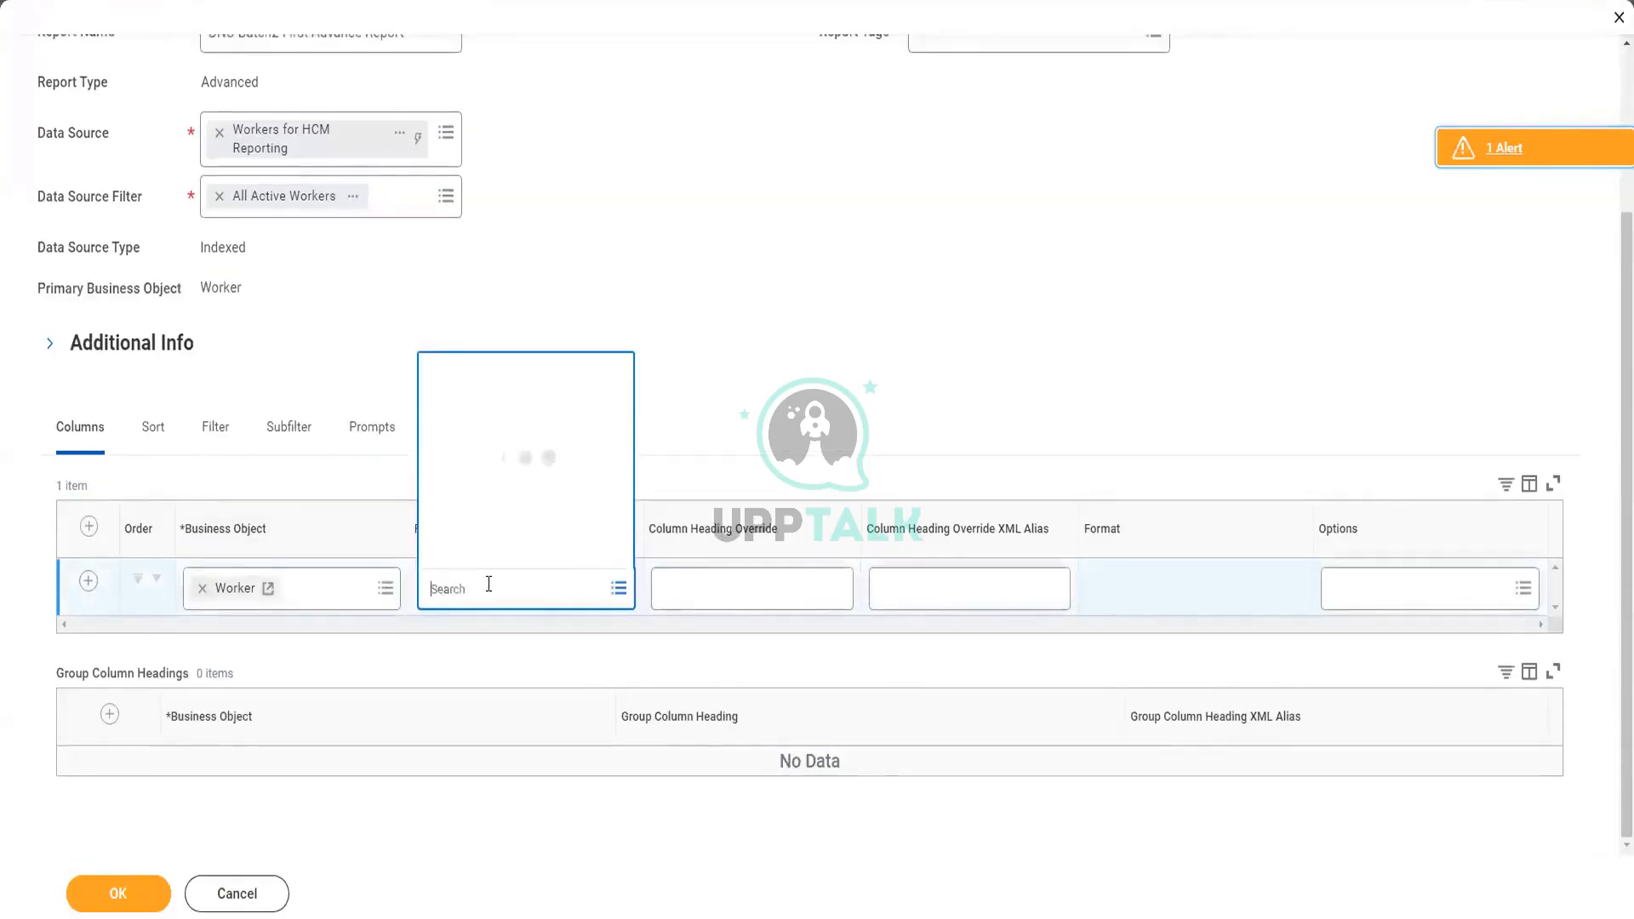
pyautogui.write('first name')
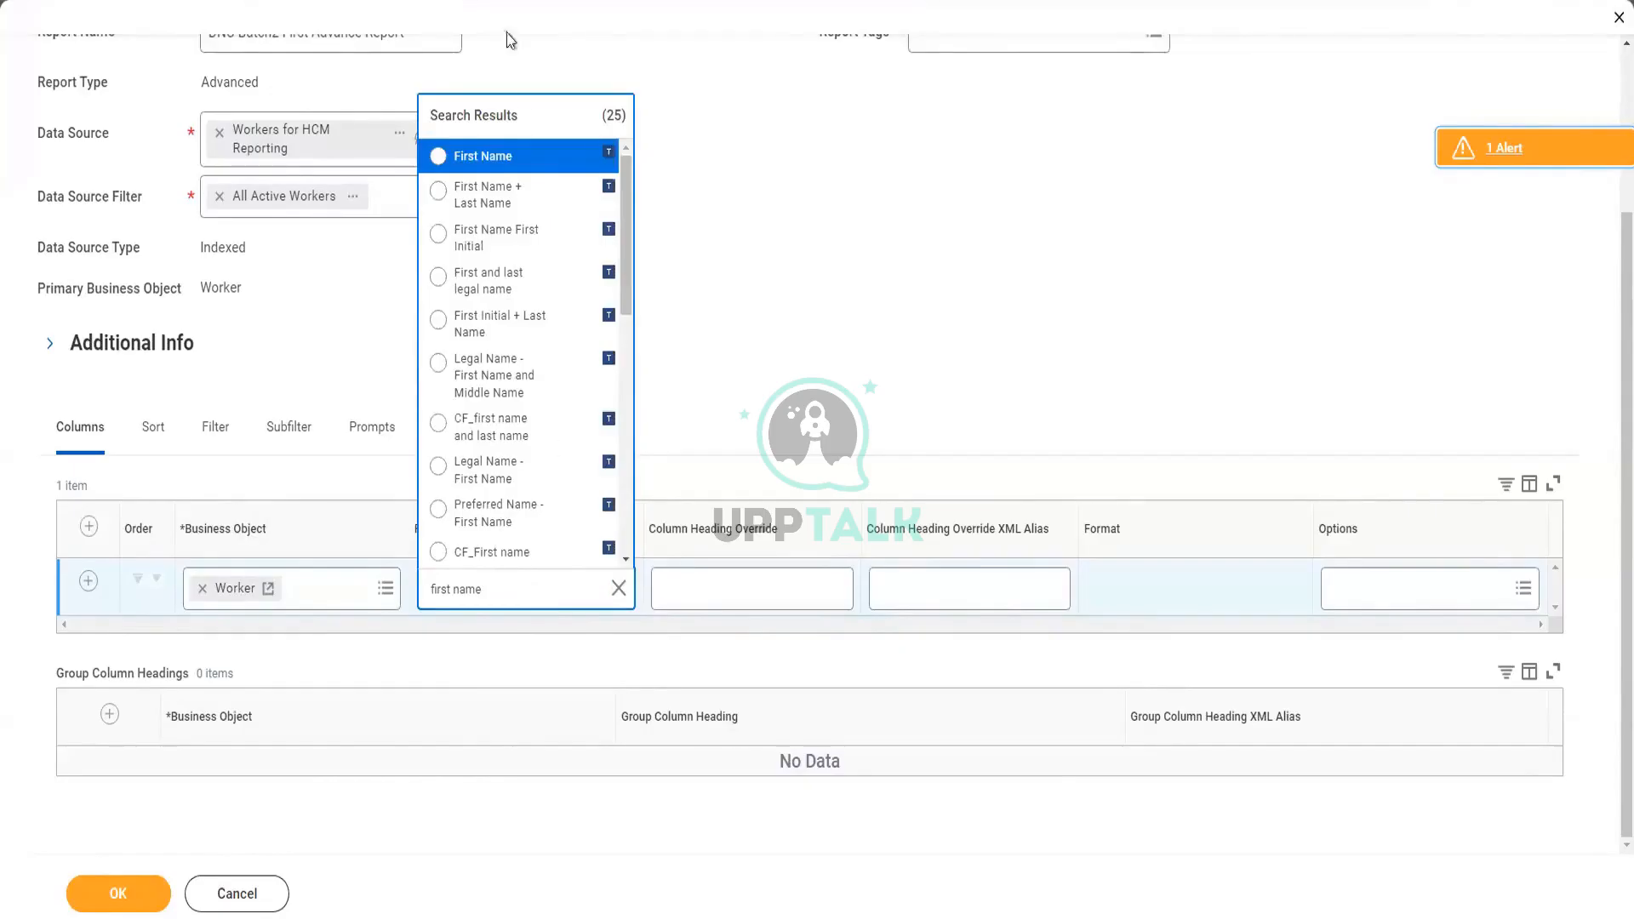
pyautogui.click(89, 581)
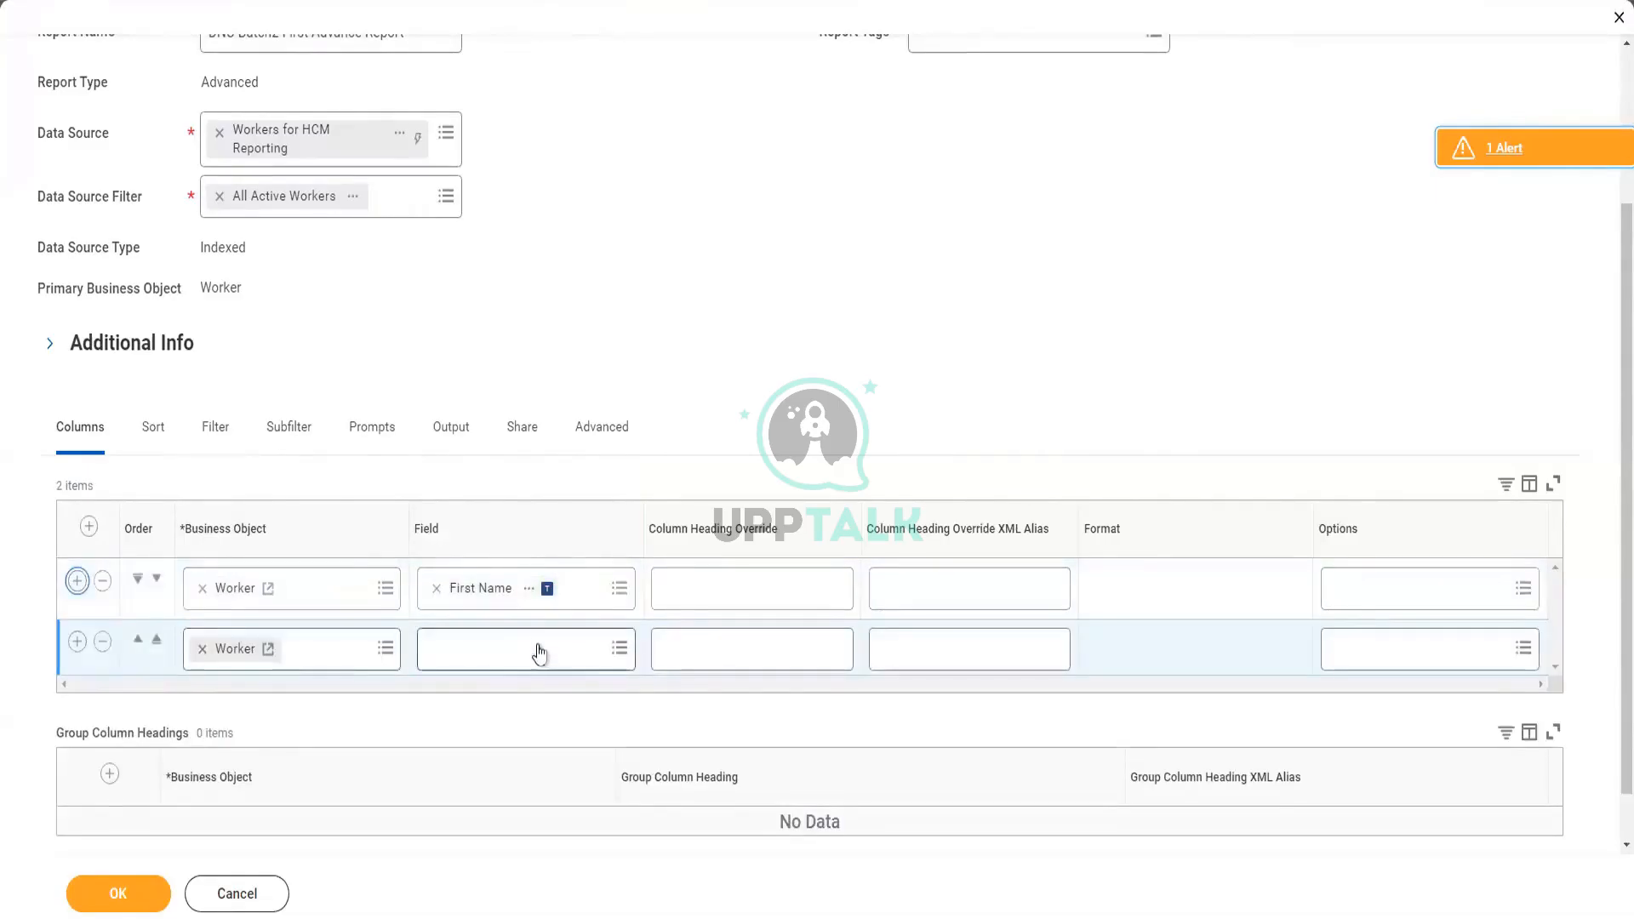
pyautogui.click(539, 653)
pyautogui.write('La')
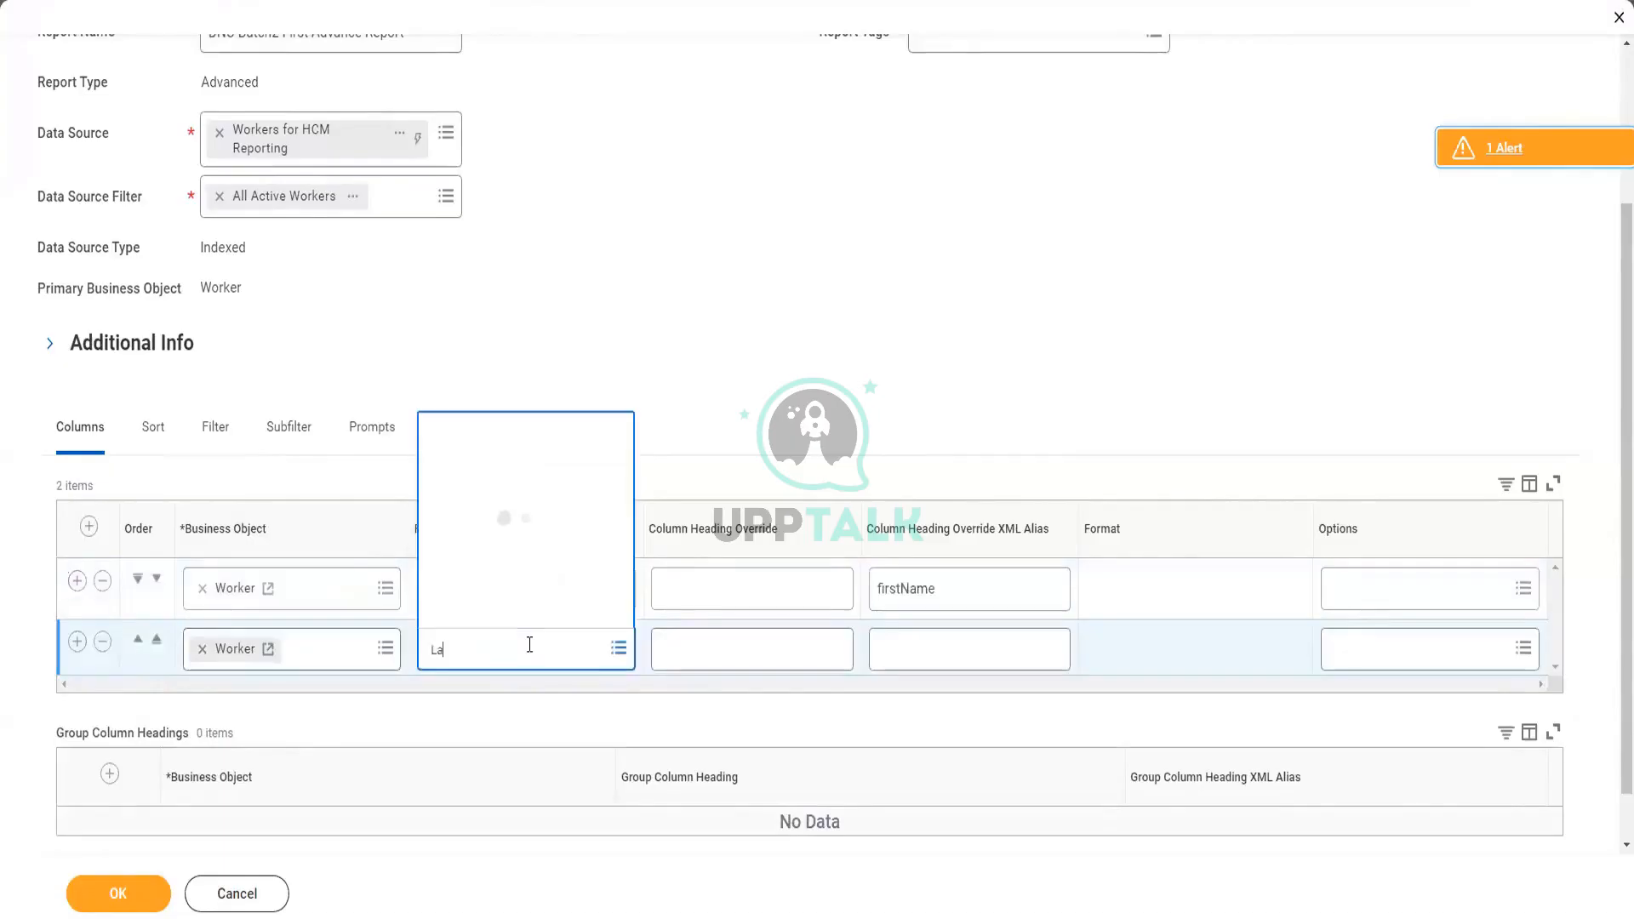
pyautogui.write('st Name')
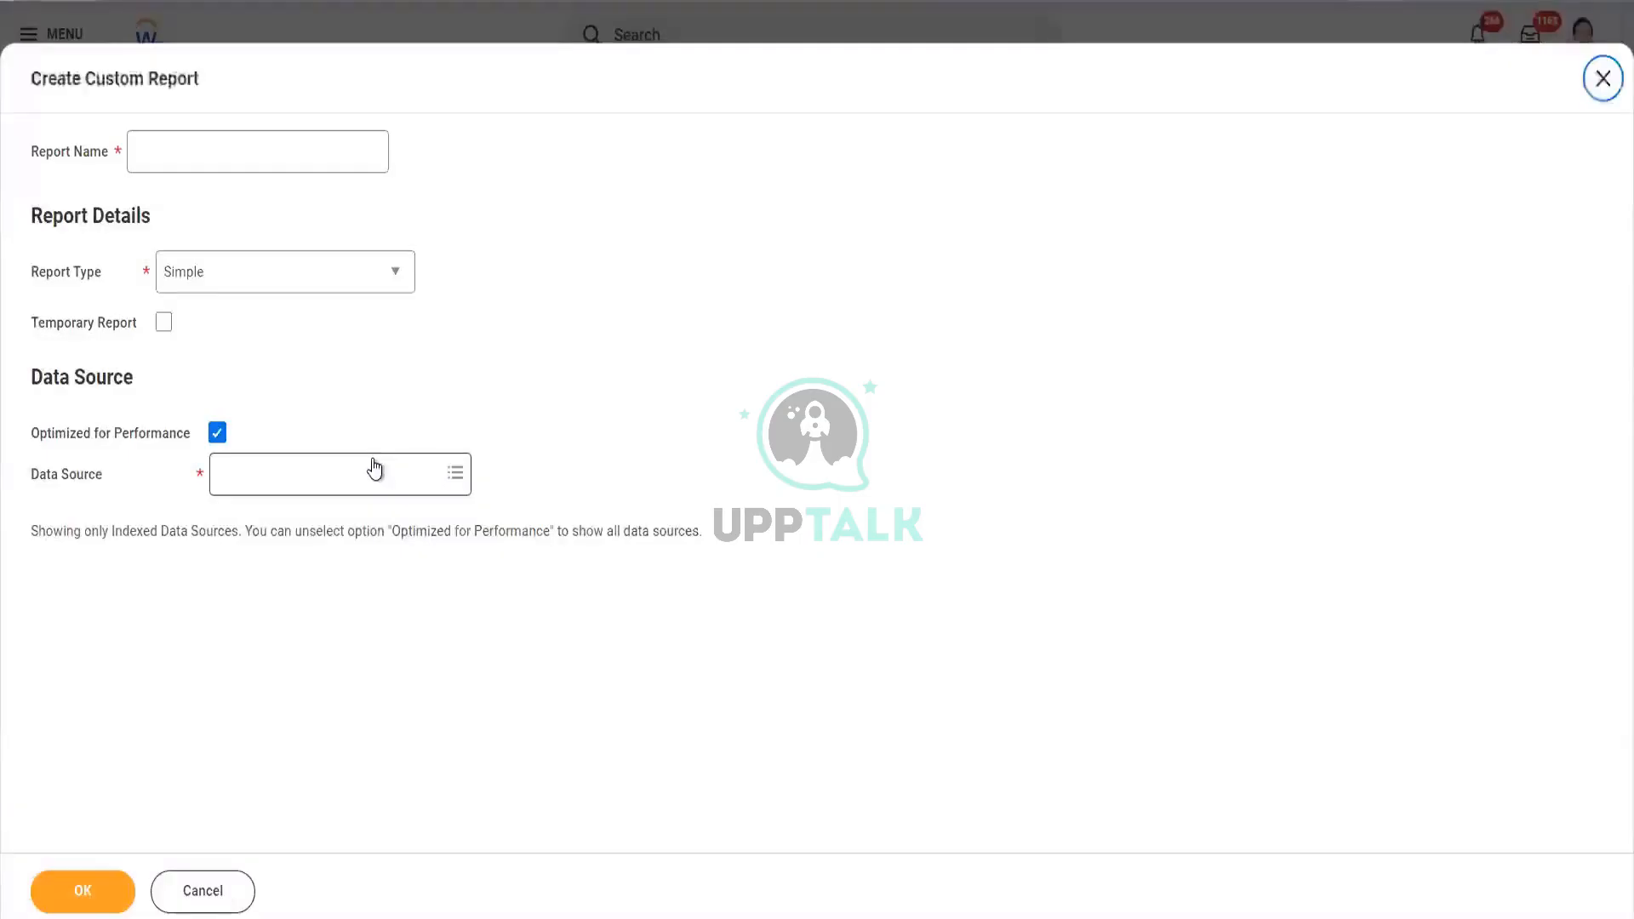
# - Name the new custom report with "DNU", the trainer's first name and "Batch 2 Advance Report"
pyautogui.click(286, 161)
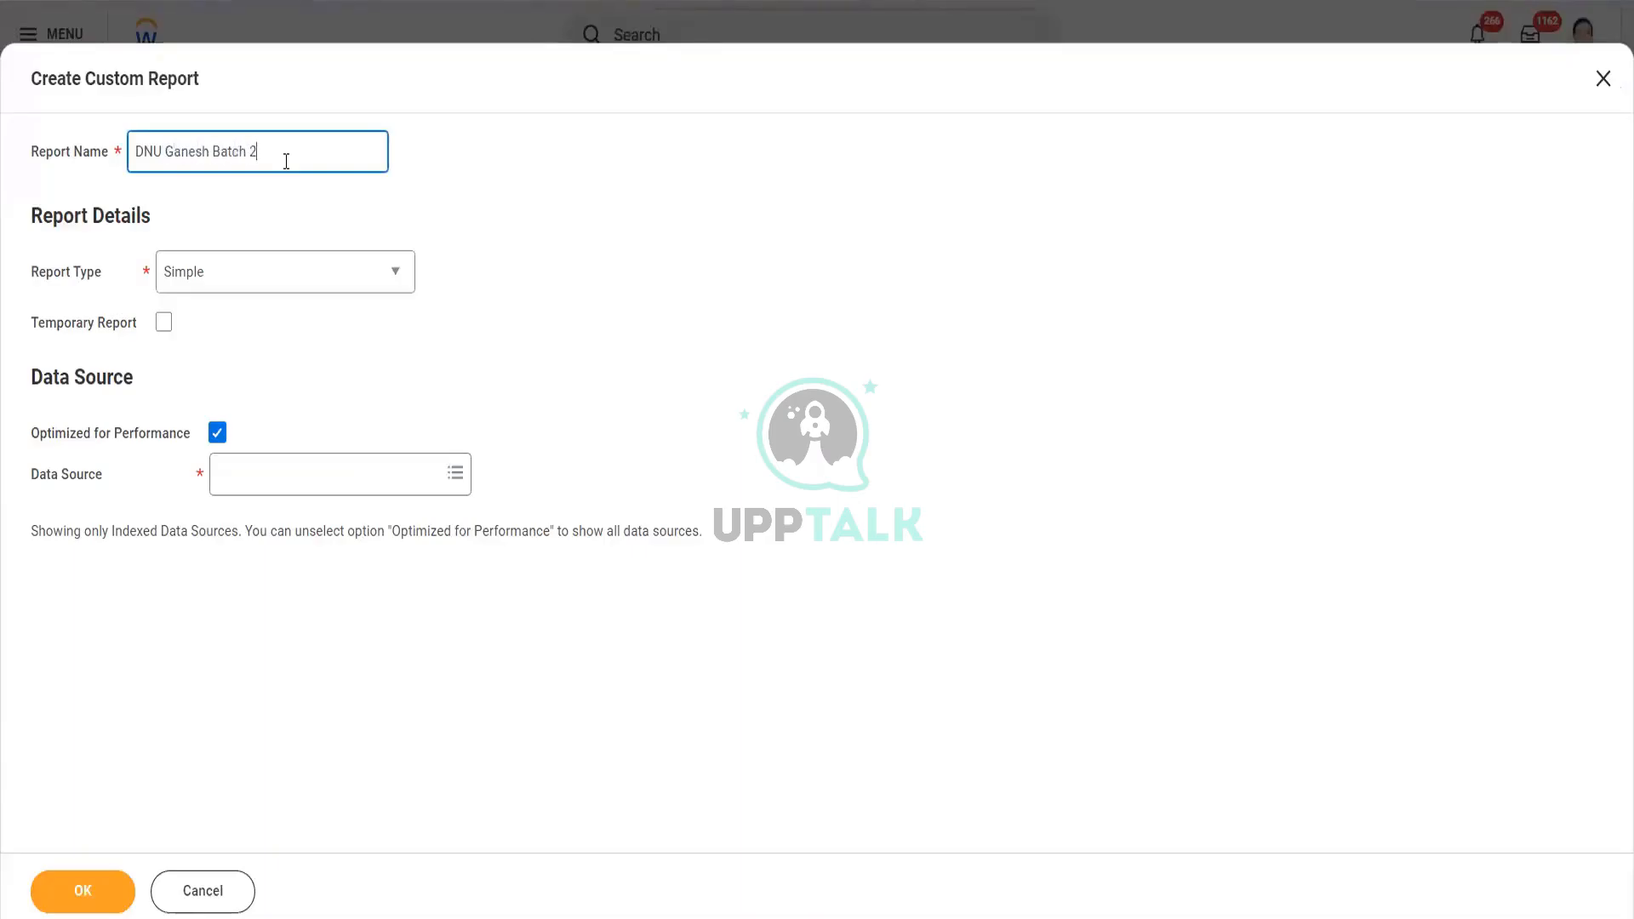
pyautogui.write('Advance Report')
pyautogui.press('Tab')
# - Set the report type to Advanced and make it a temporary report enabled as a web service
pyautogui.press('space')
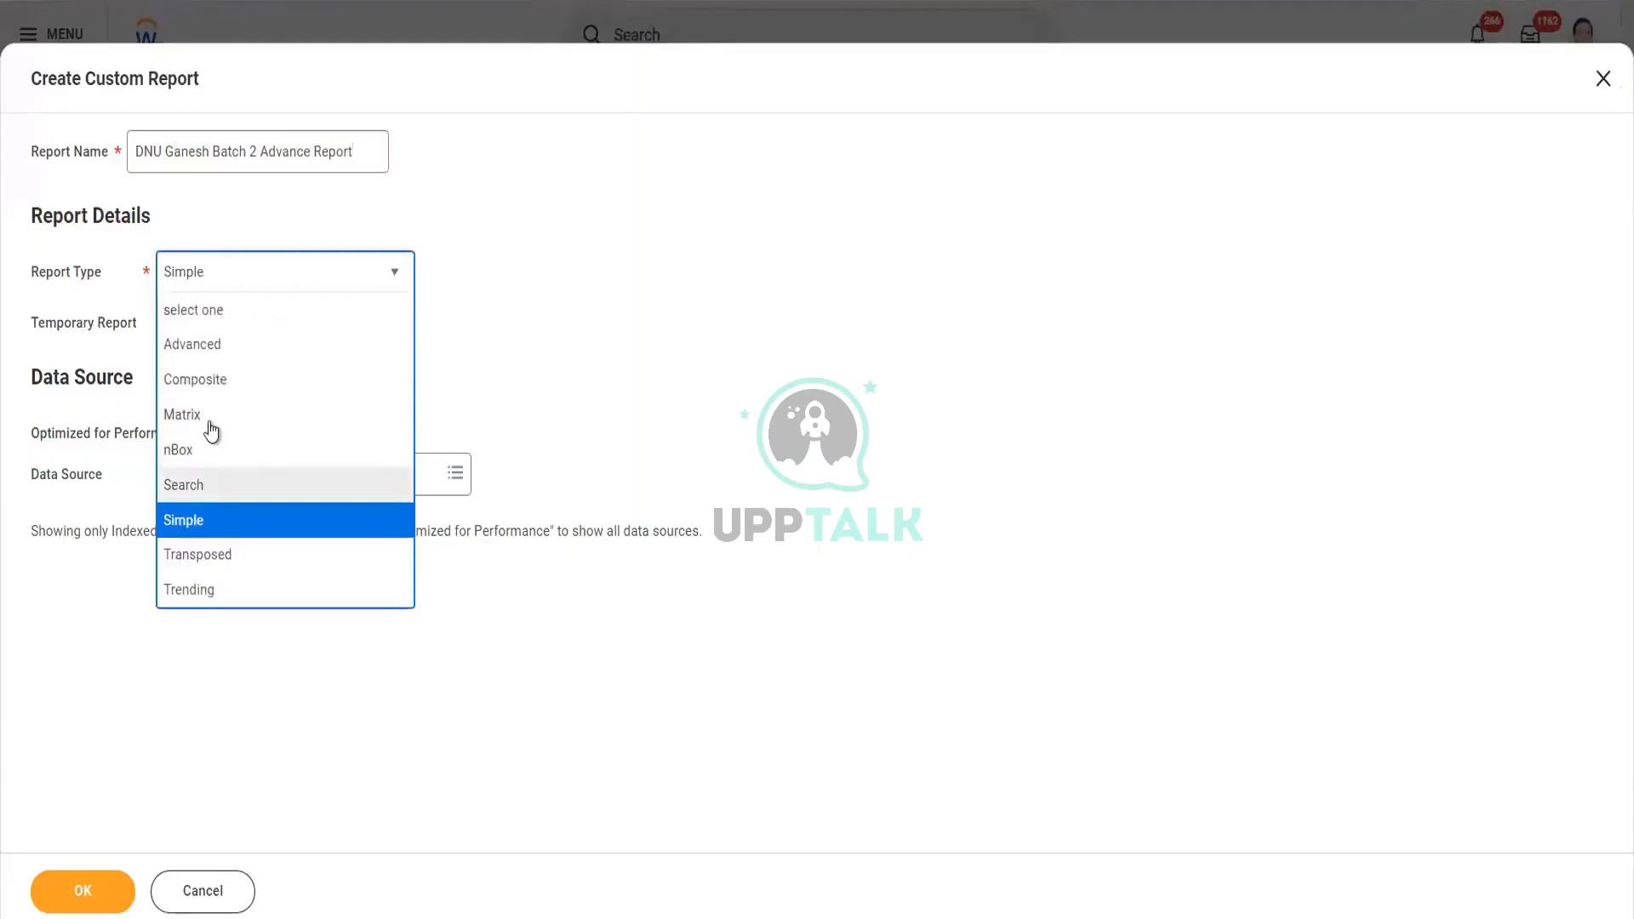
pyautogui.click(228, 347)
pyautogui.click(191, 323)
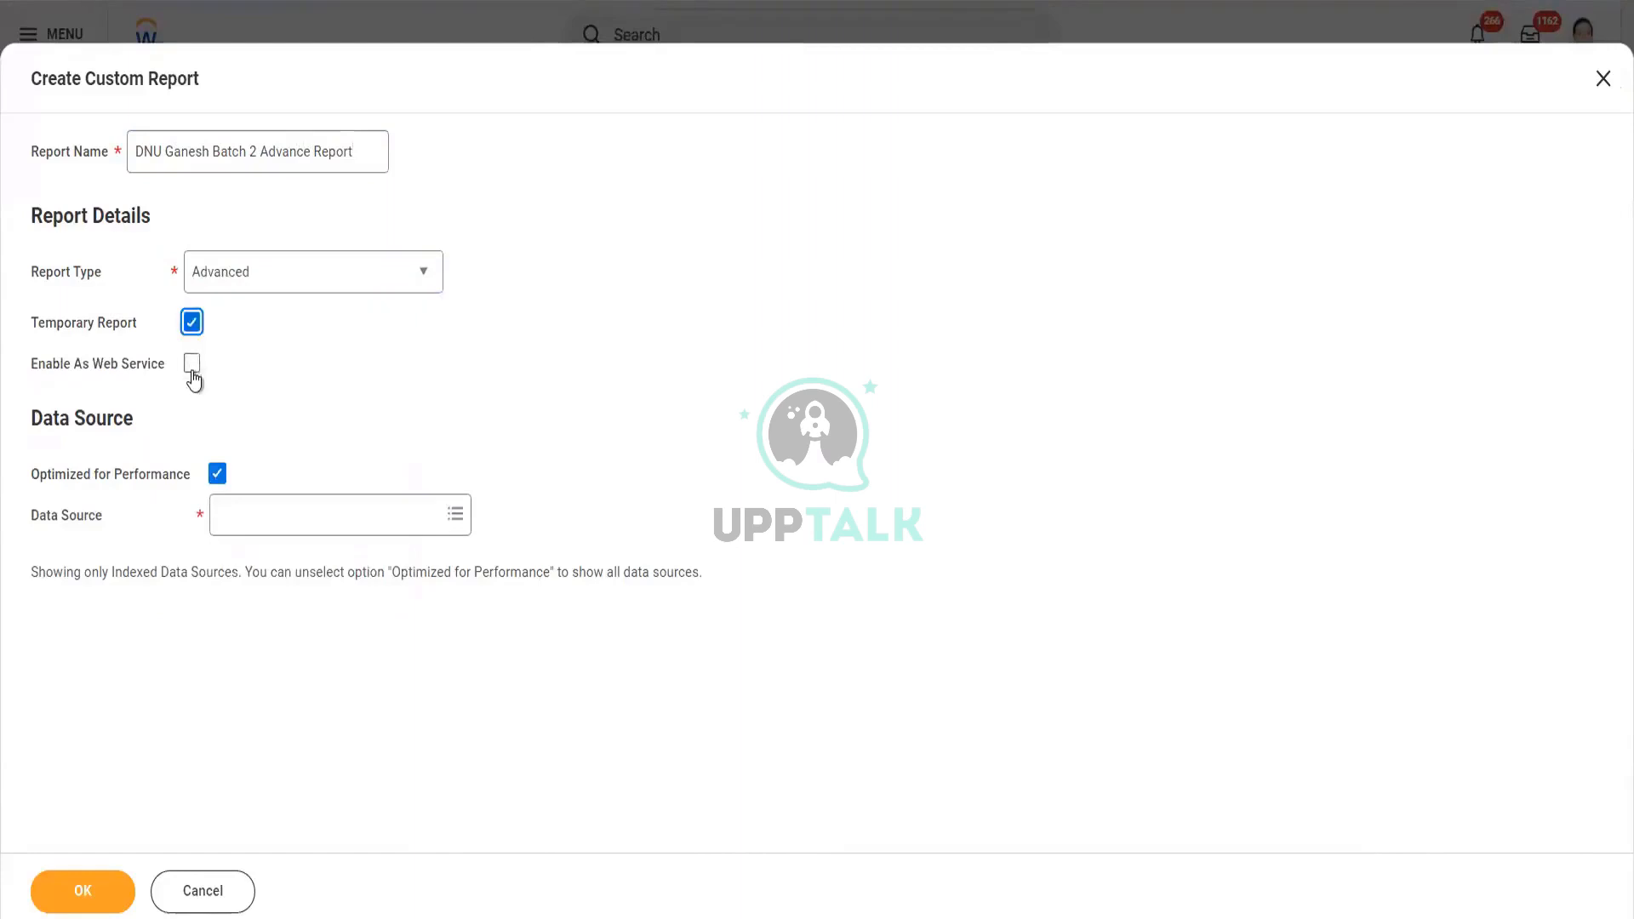
pyautogui.click(192, 365)
# - Choose Workers for HCM Reporting as the data source and create the report definition
pyautogui.click(246, 510)
pyautogui.write('w')
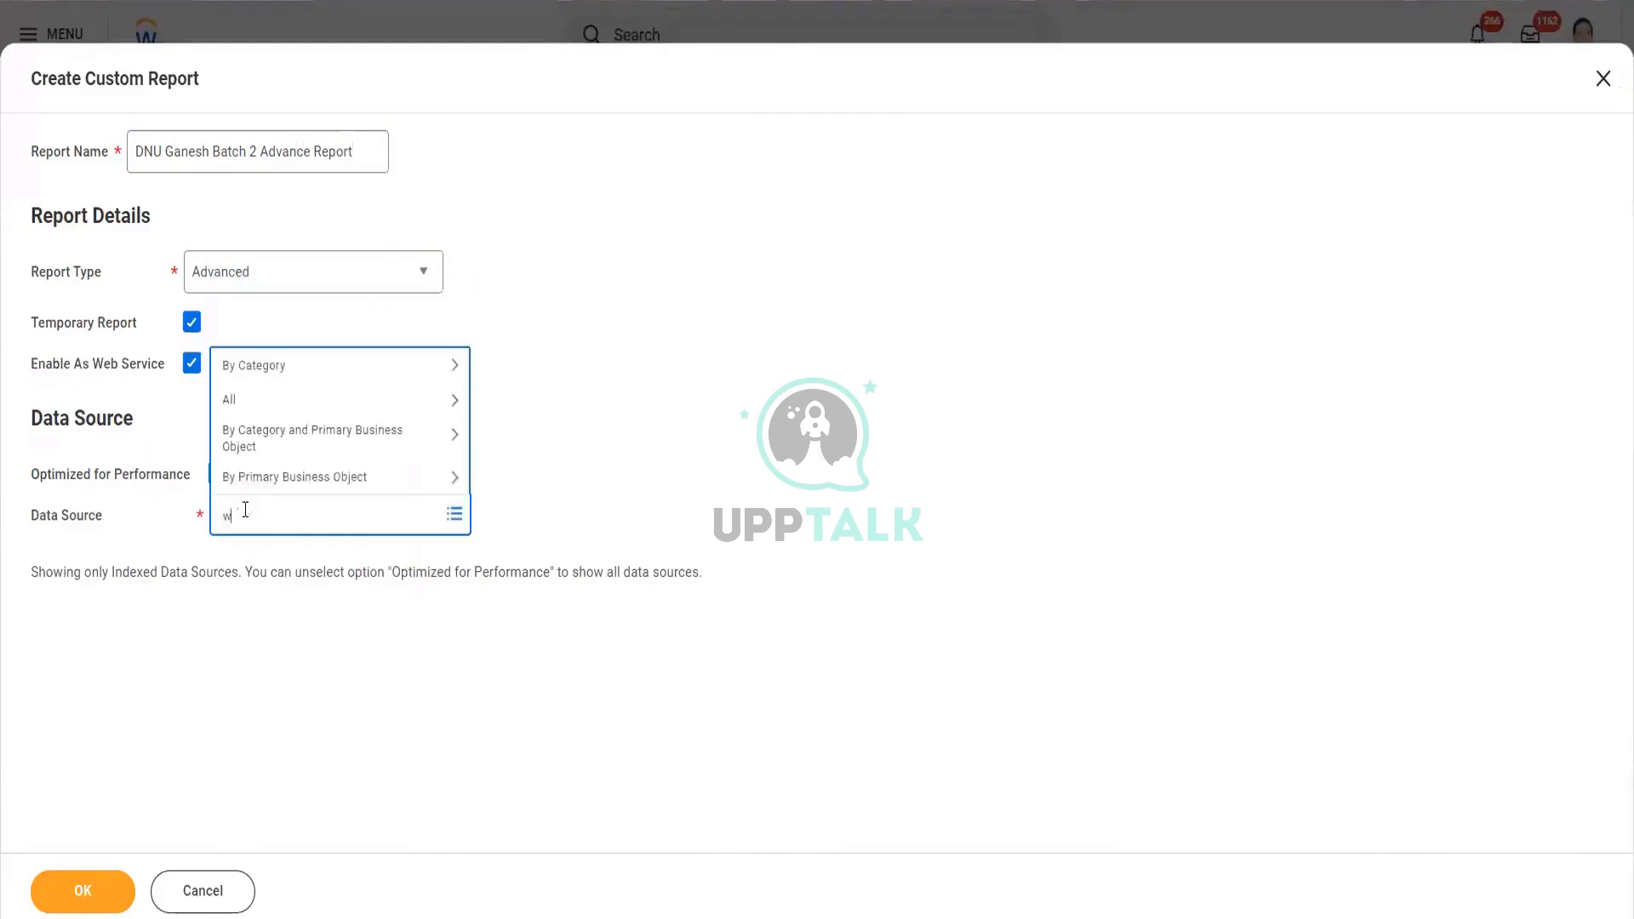
pyautogui.write('orker for hcm')
pyautogui.press('Return')
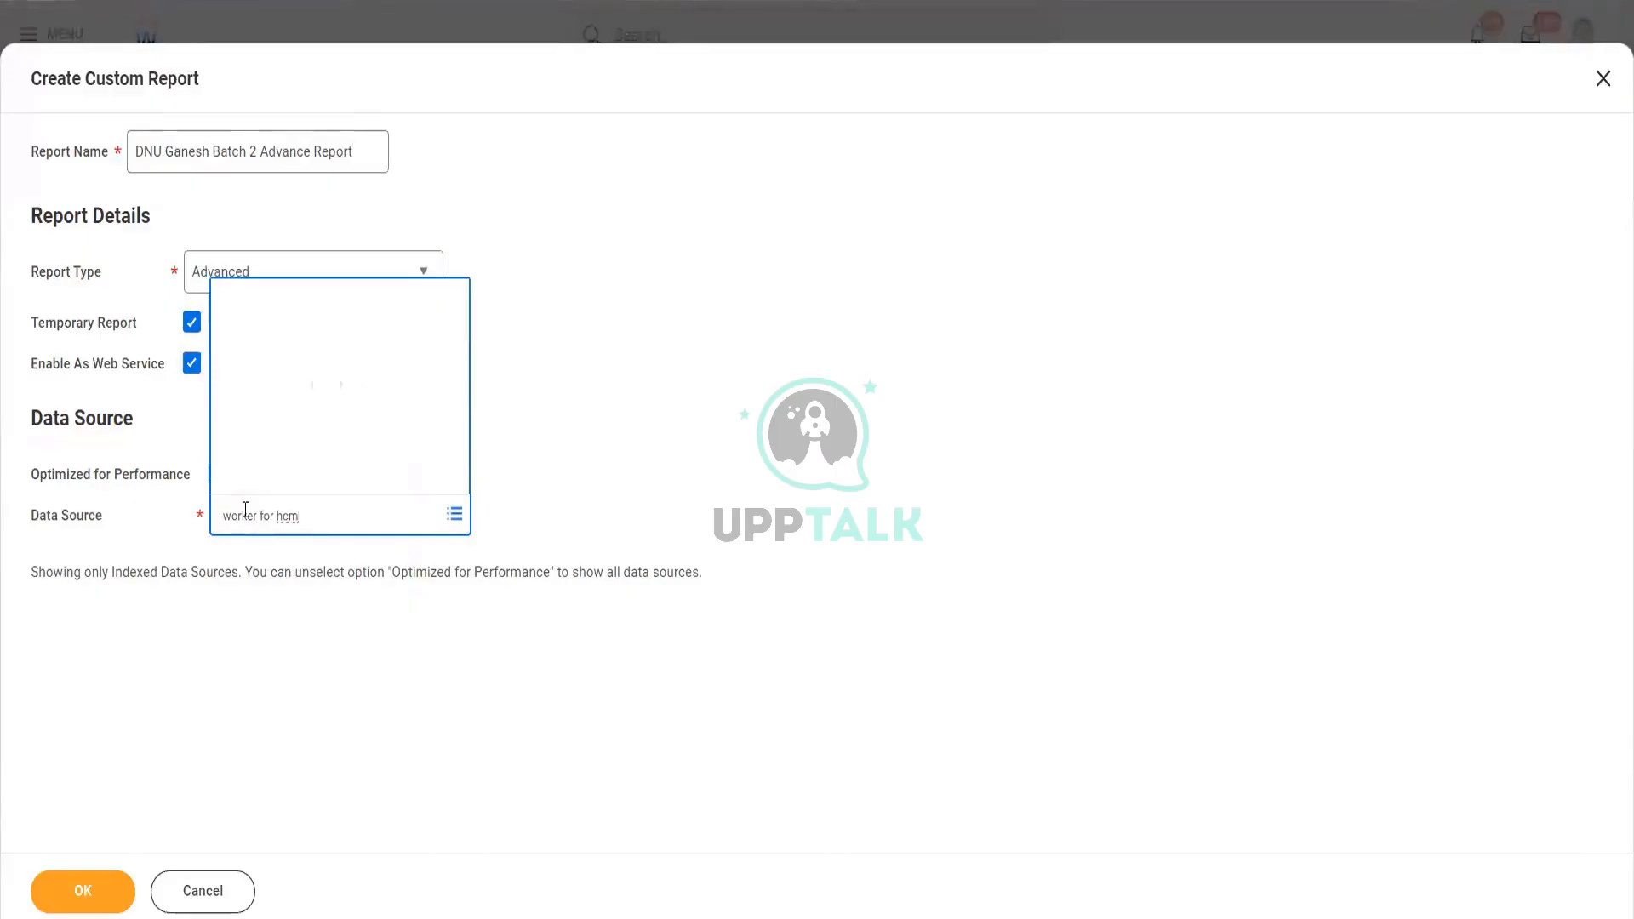
pyautogui.click(106, 893)
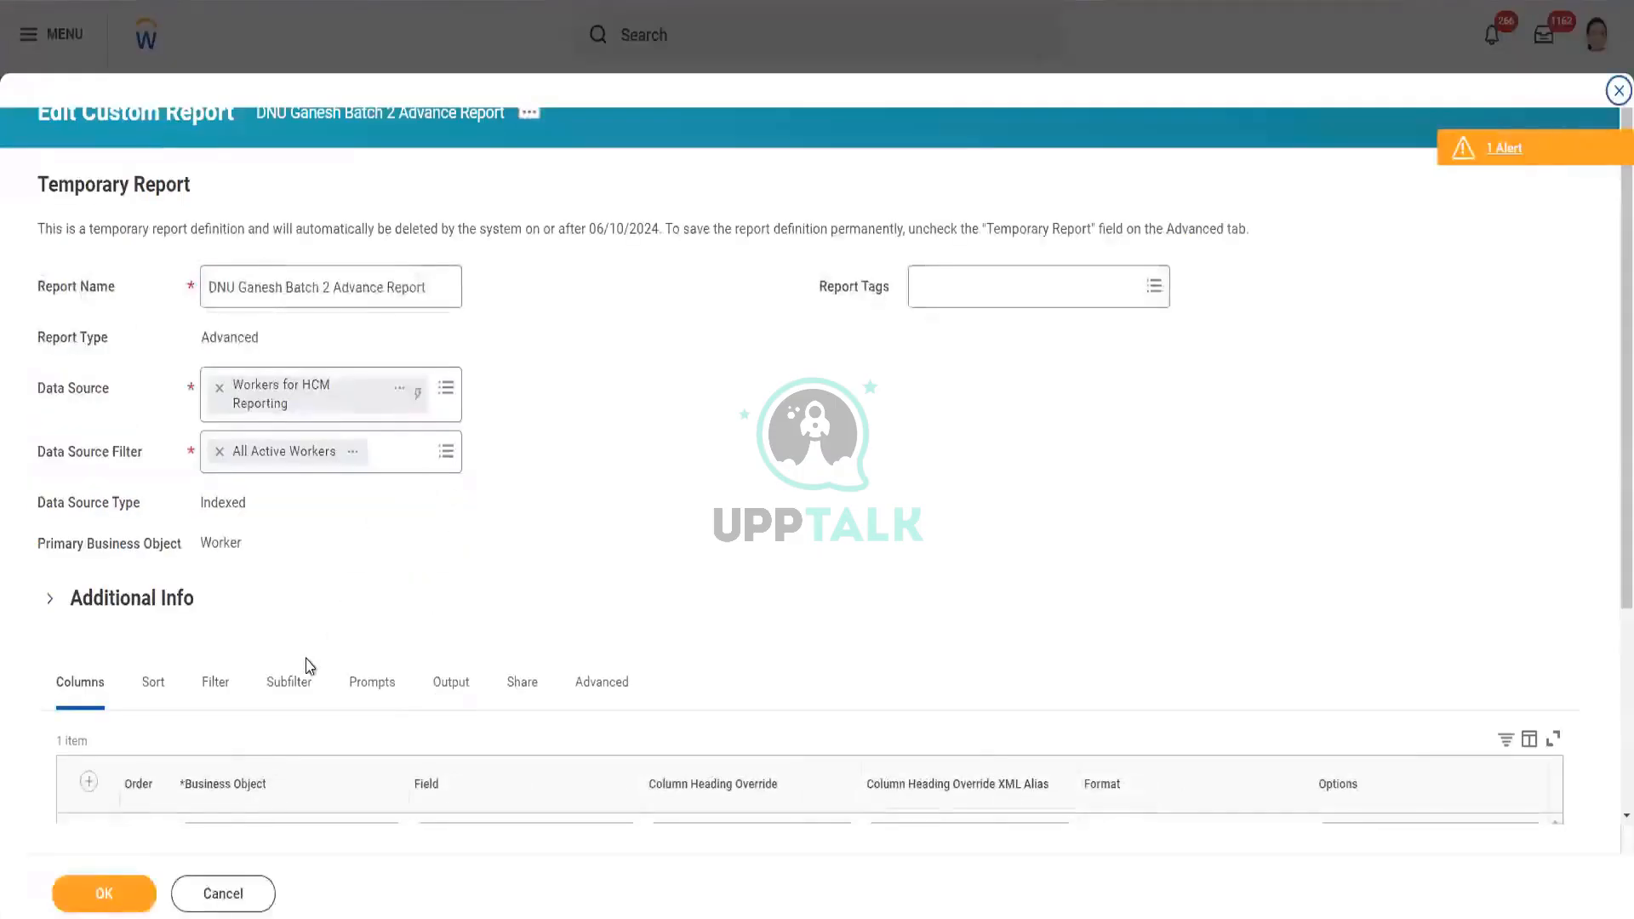
# - Assign the First Name field to the first Worker column of the new report
pyautogui.scroll(-3, 309, 665)
pyautogui.click(468, 588)
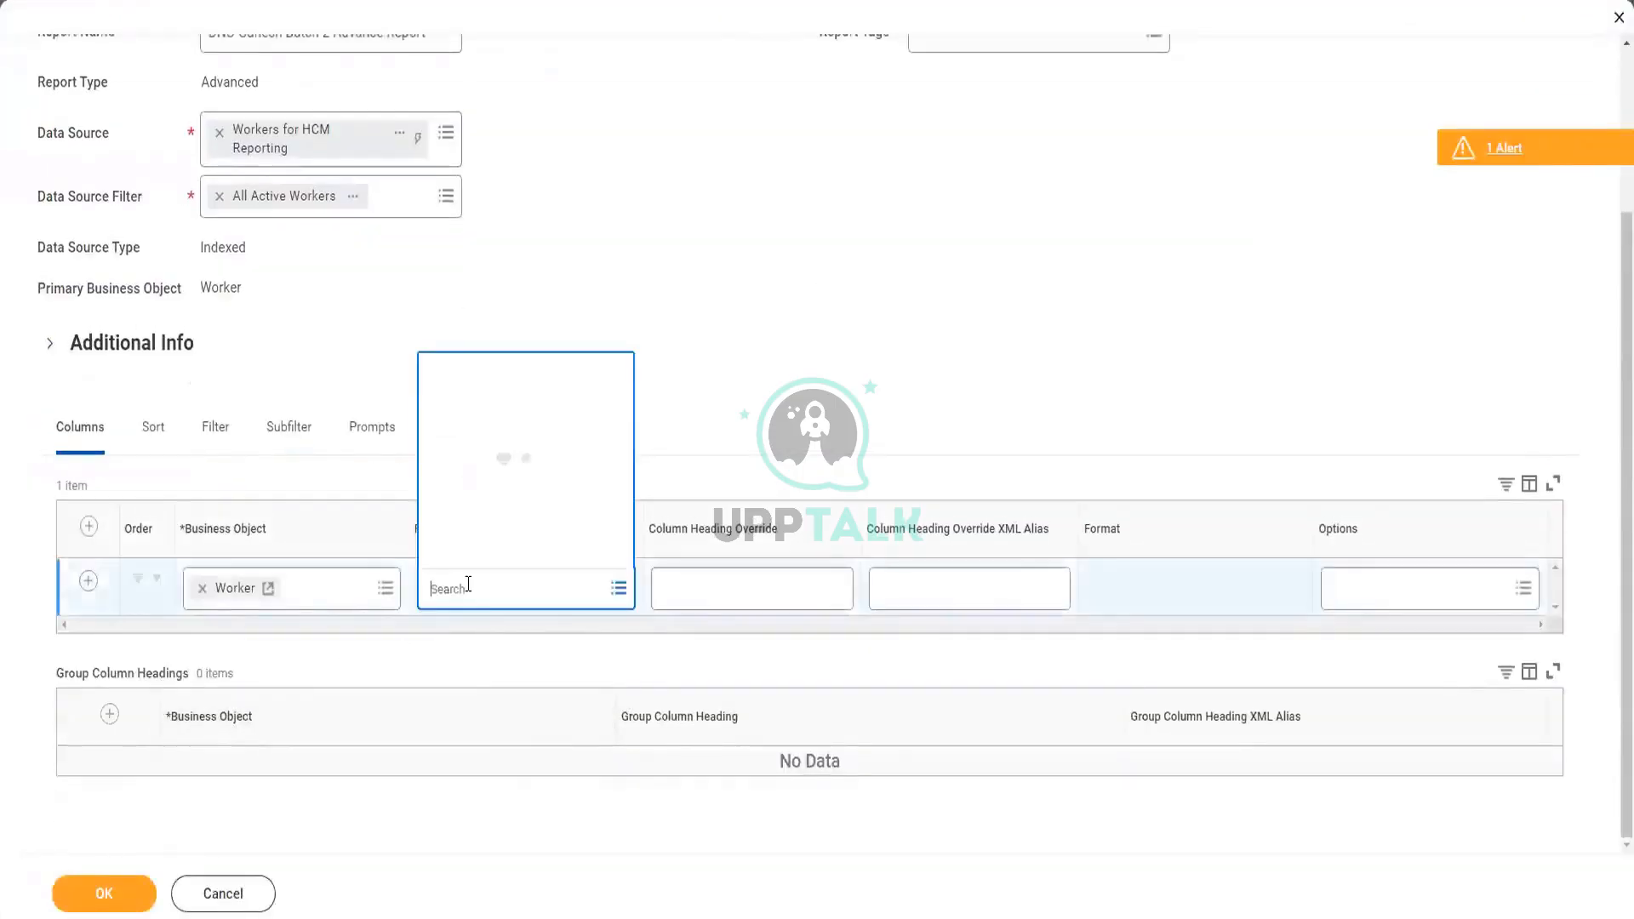
pyautogui.write('first na')
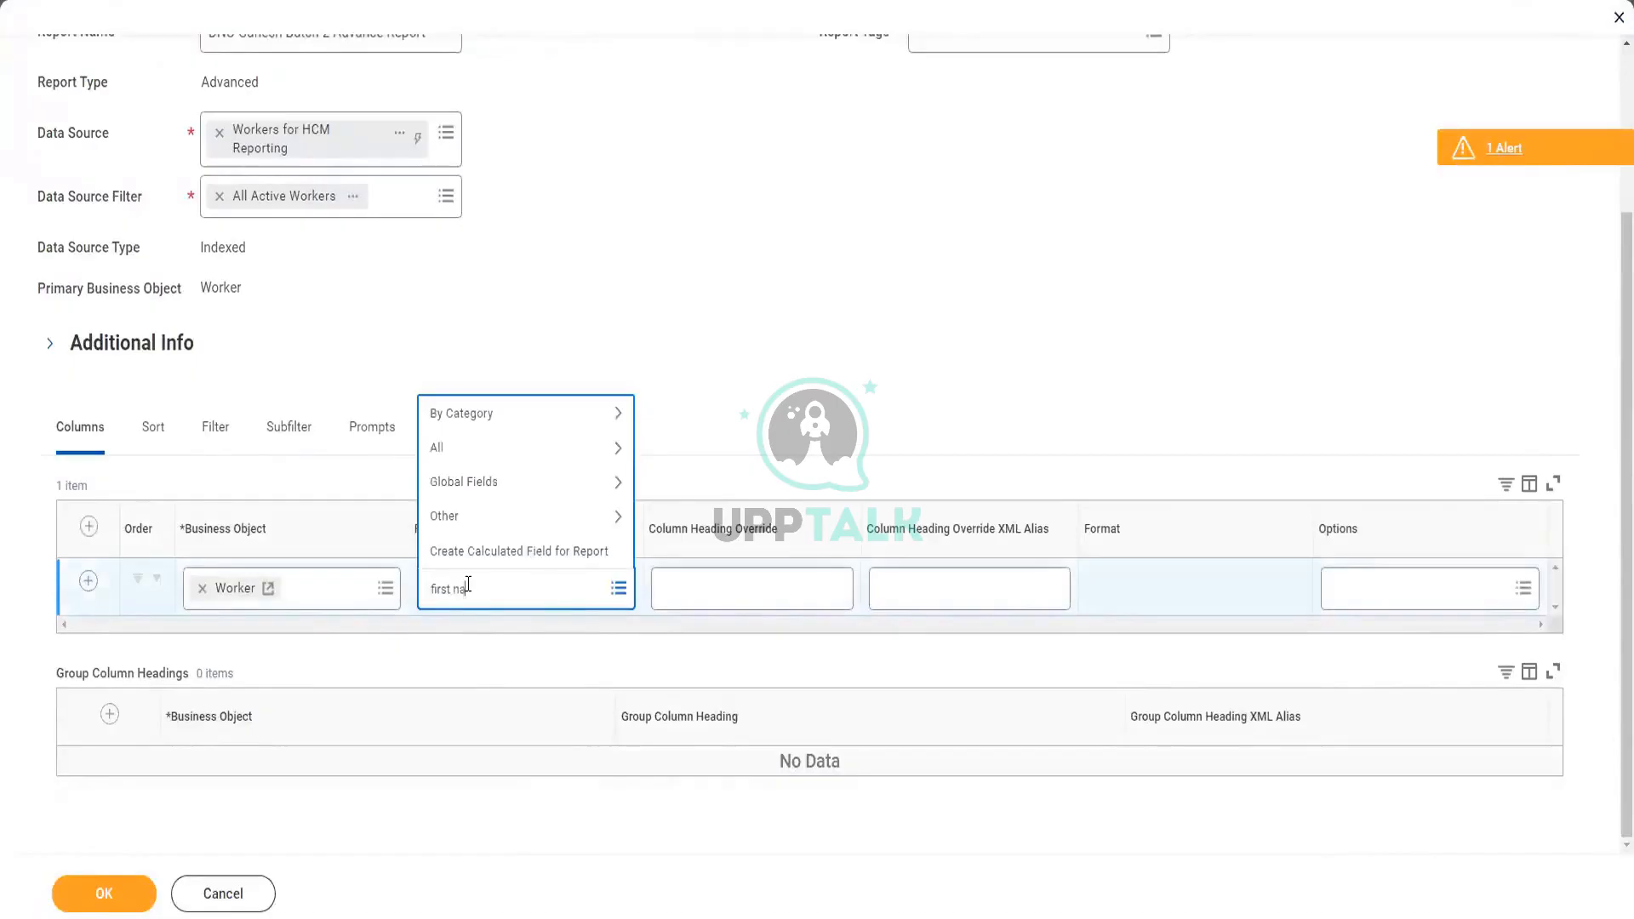
pyautogui.write('me')
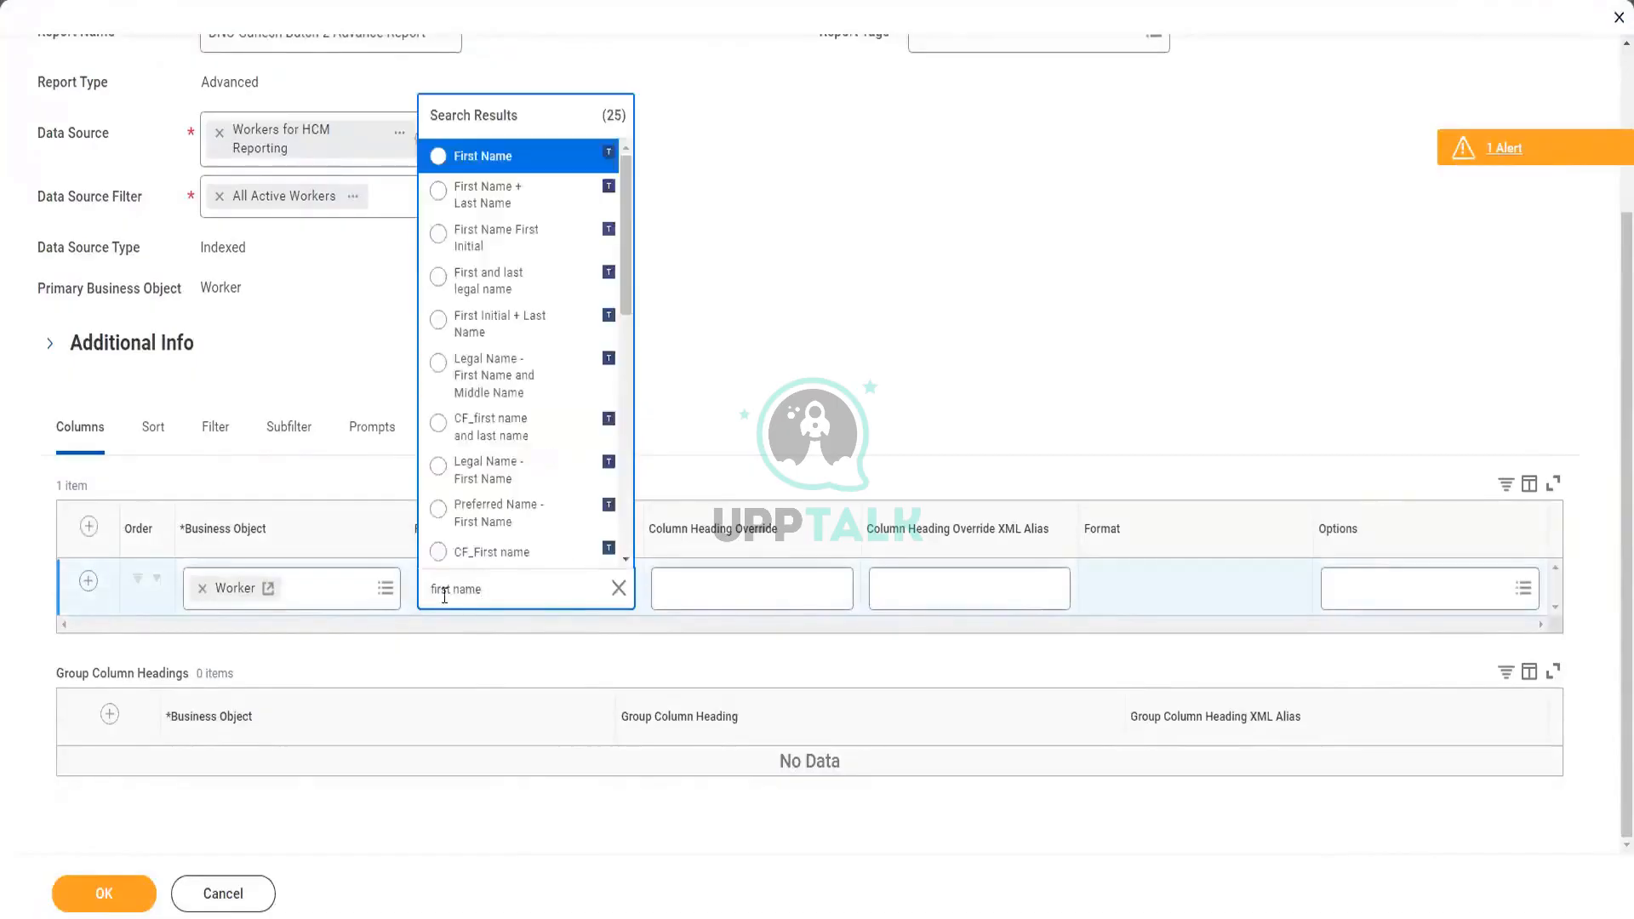
pyautogui.click(527, 154)
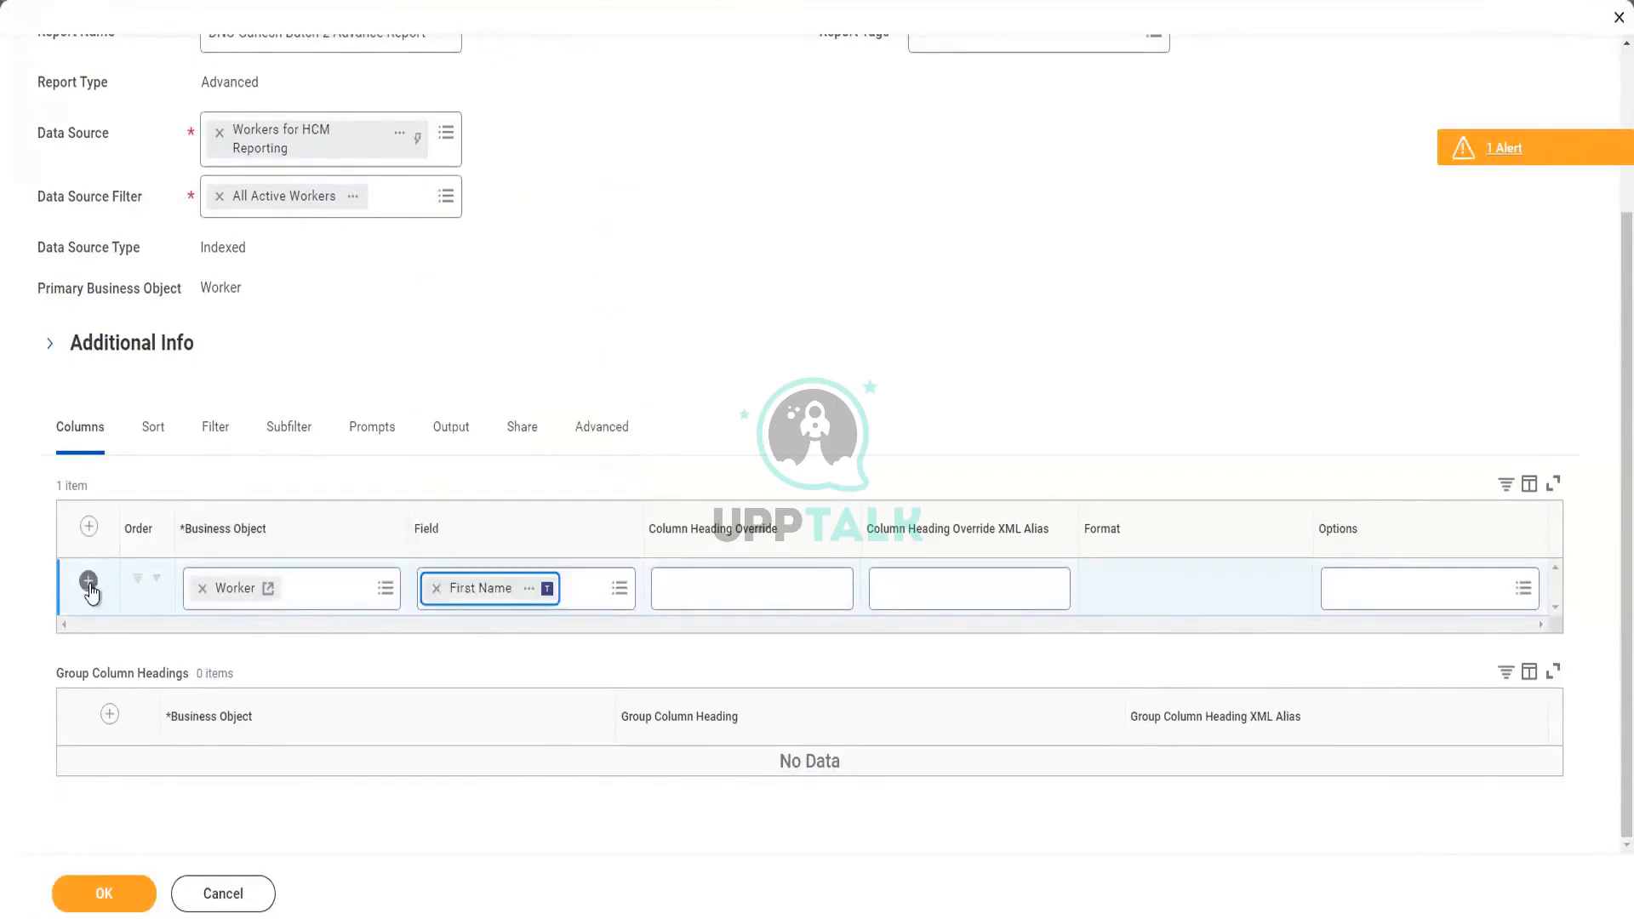
# - Add a second Worker column with the Last Name field
pyautogui.click(490, 634)
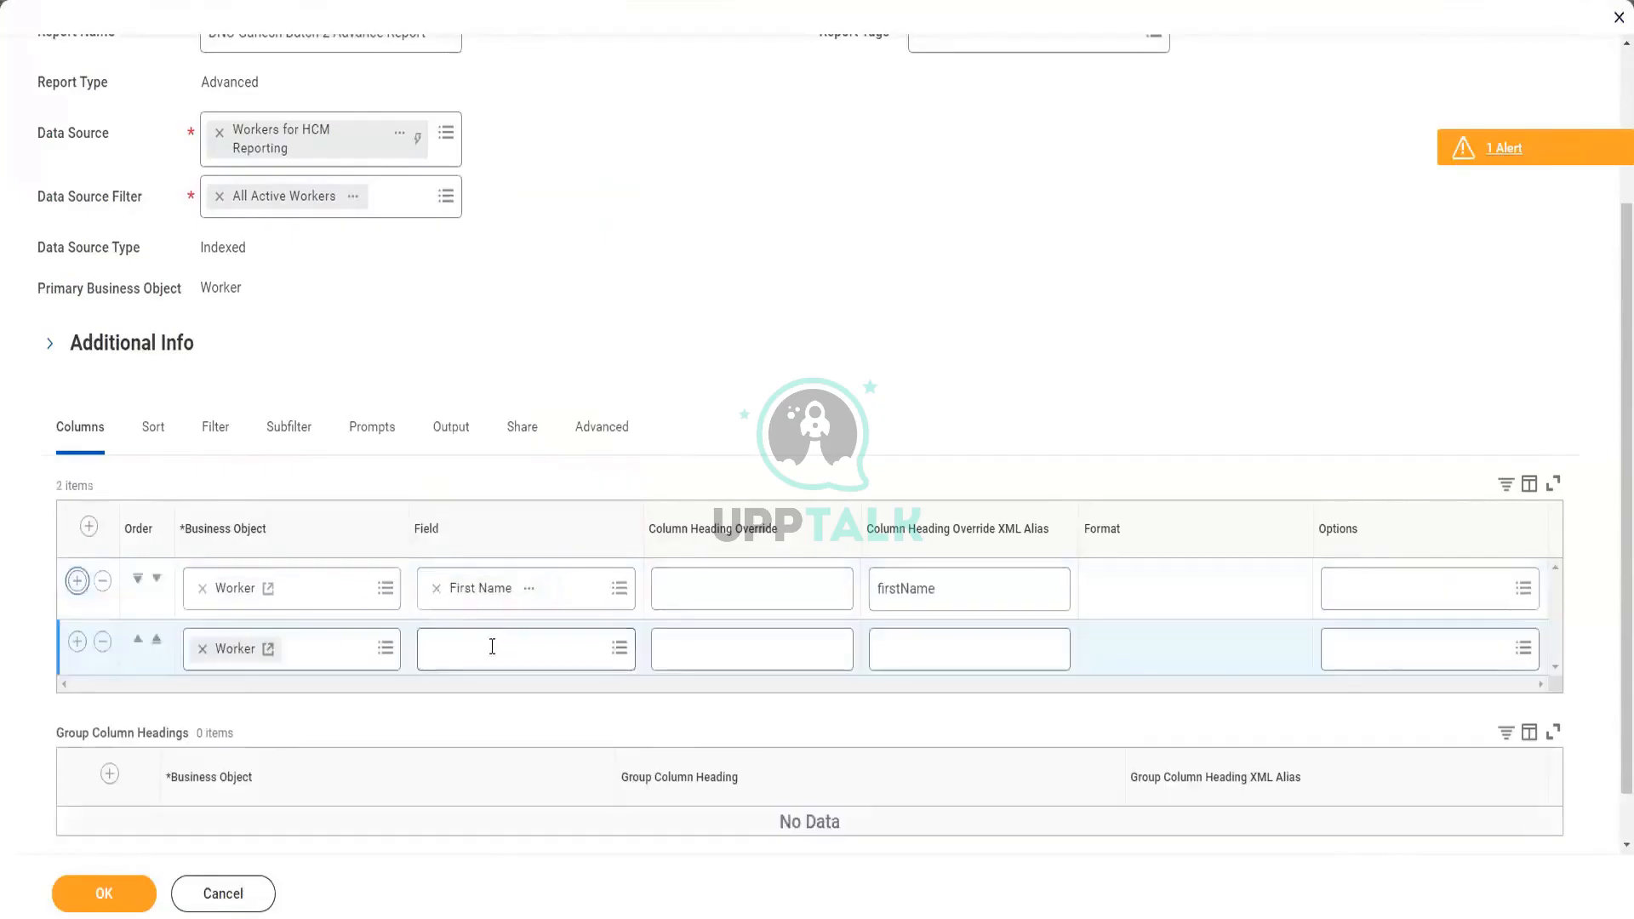
pyautogui.click(490, 645)
pyautogui.write('last name')
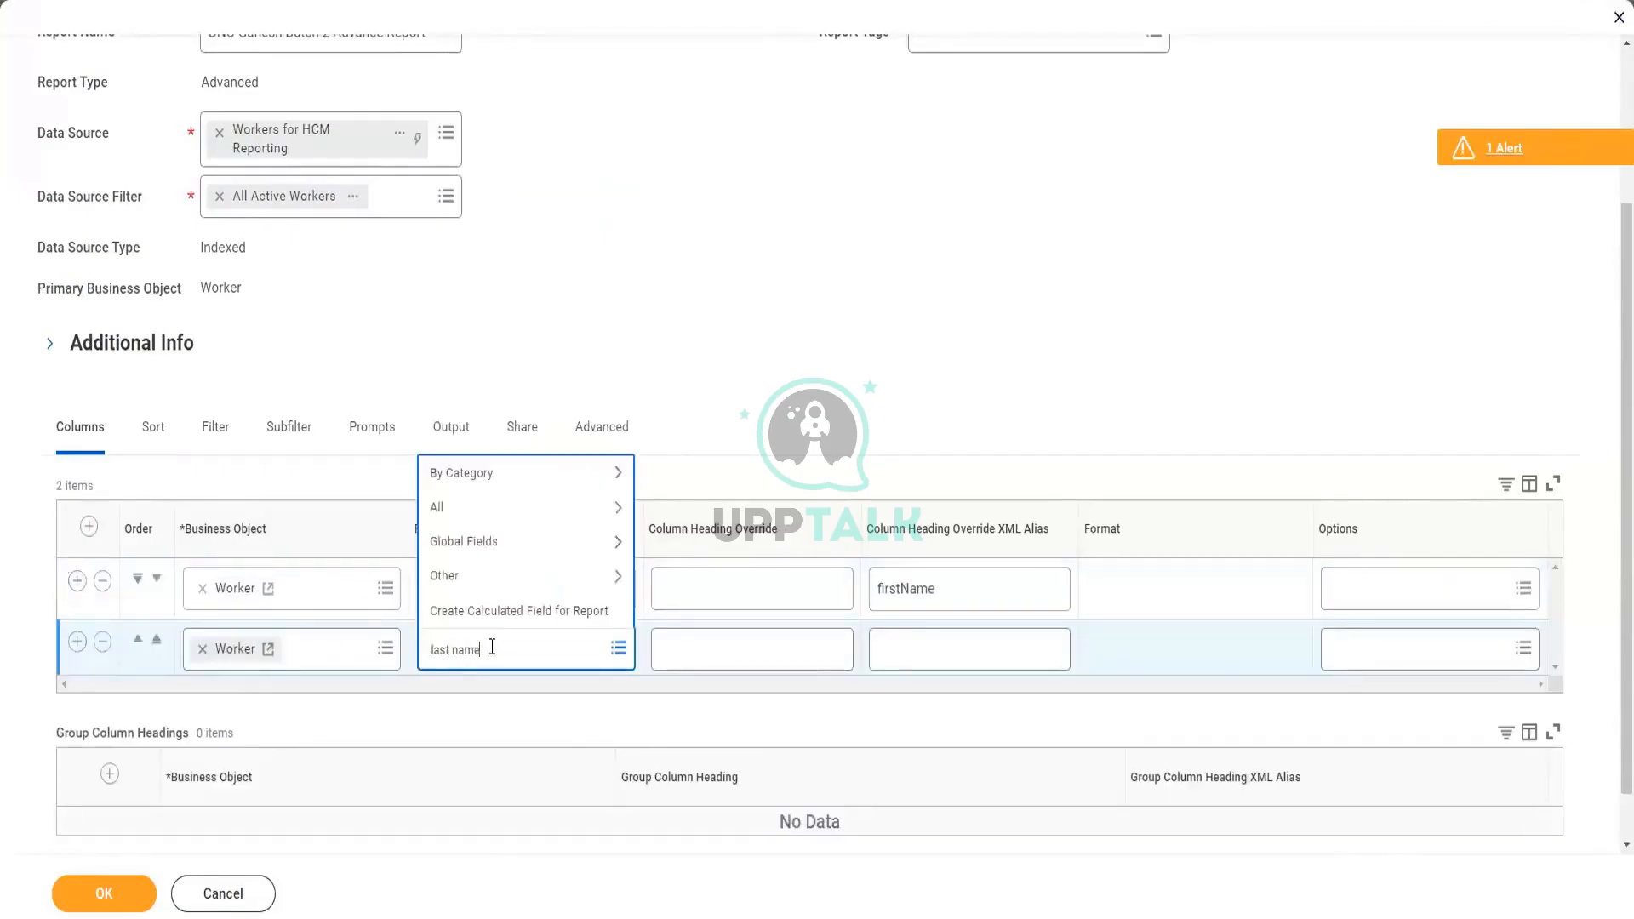
pyautogui.press('Return')
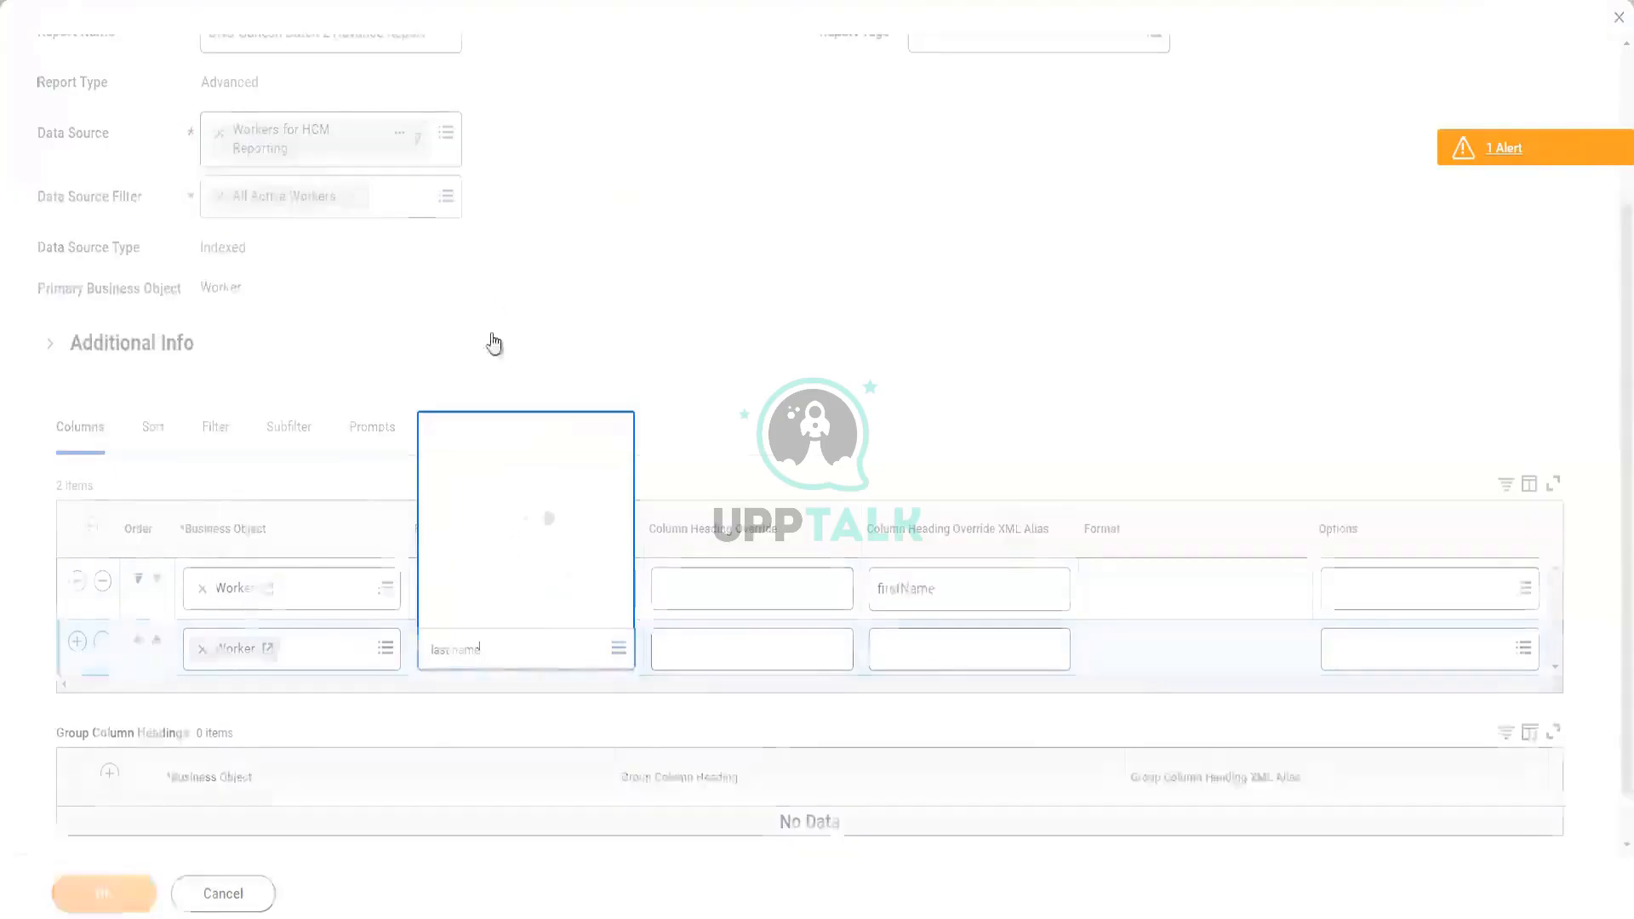
pyautogui.click(514, 223)
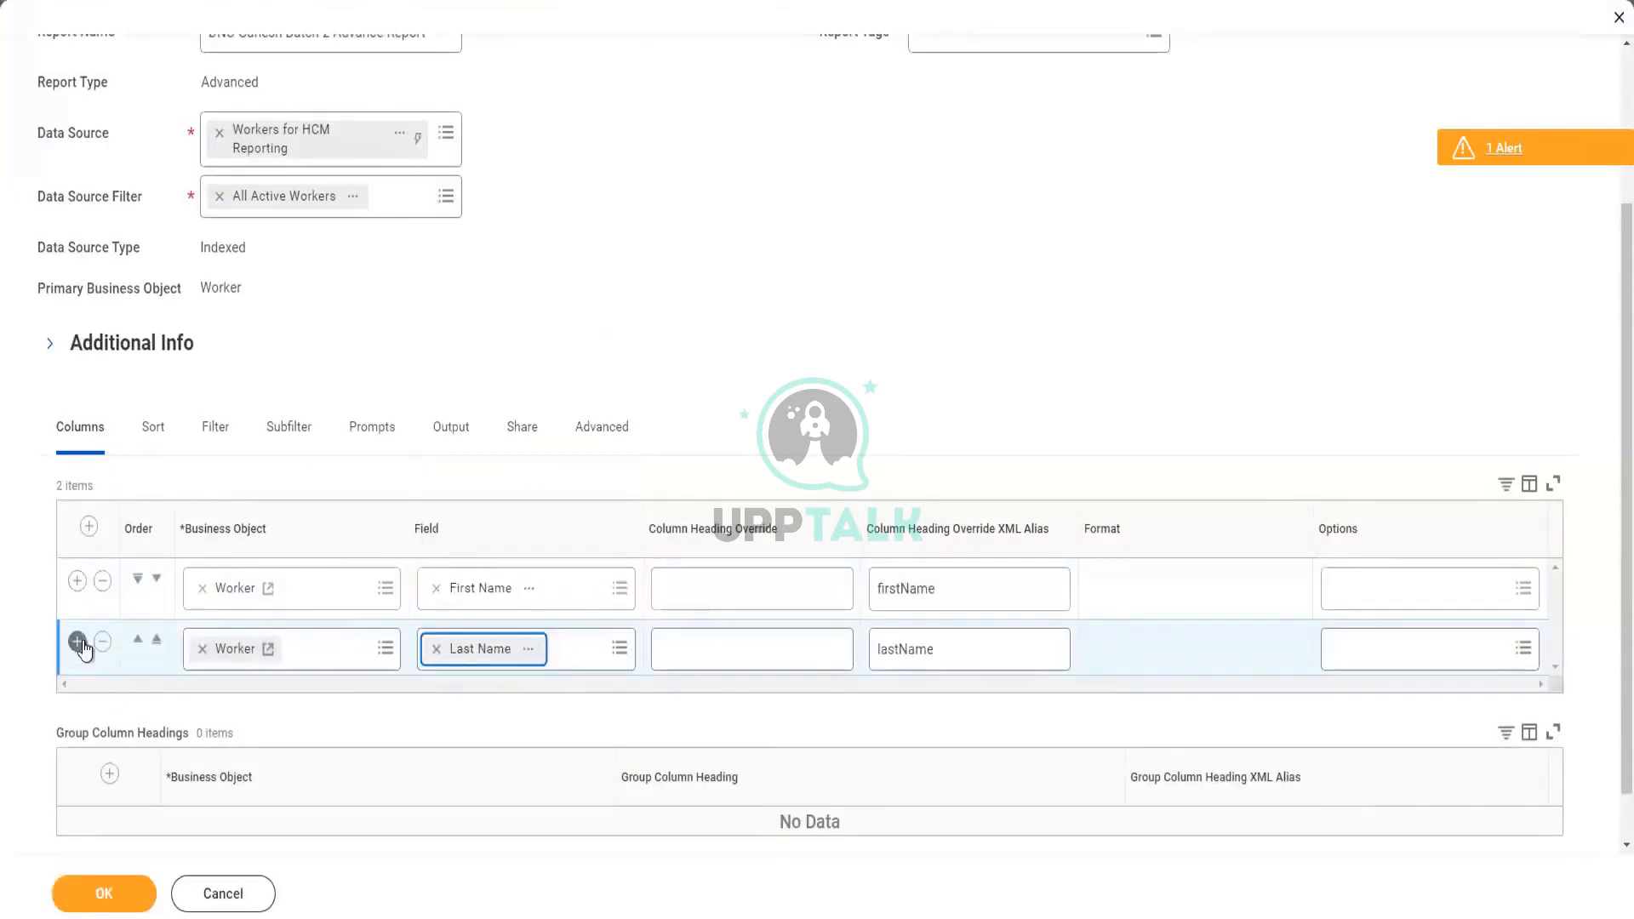
# - Add a third Worker column with the Hire Date field
pyautogui.click(472, 715)
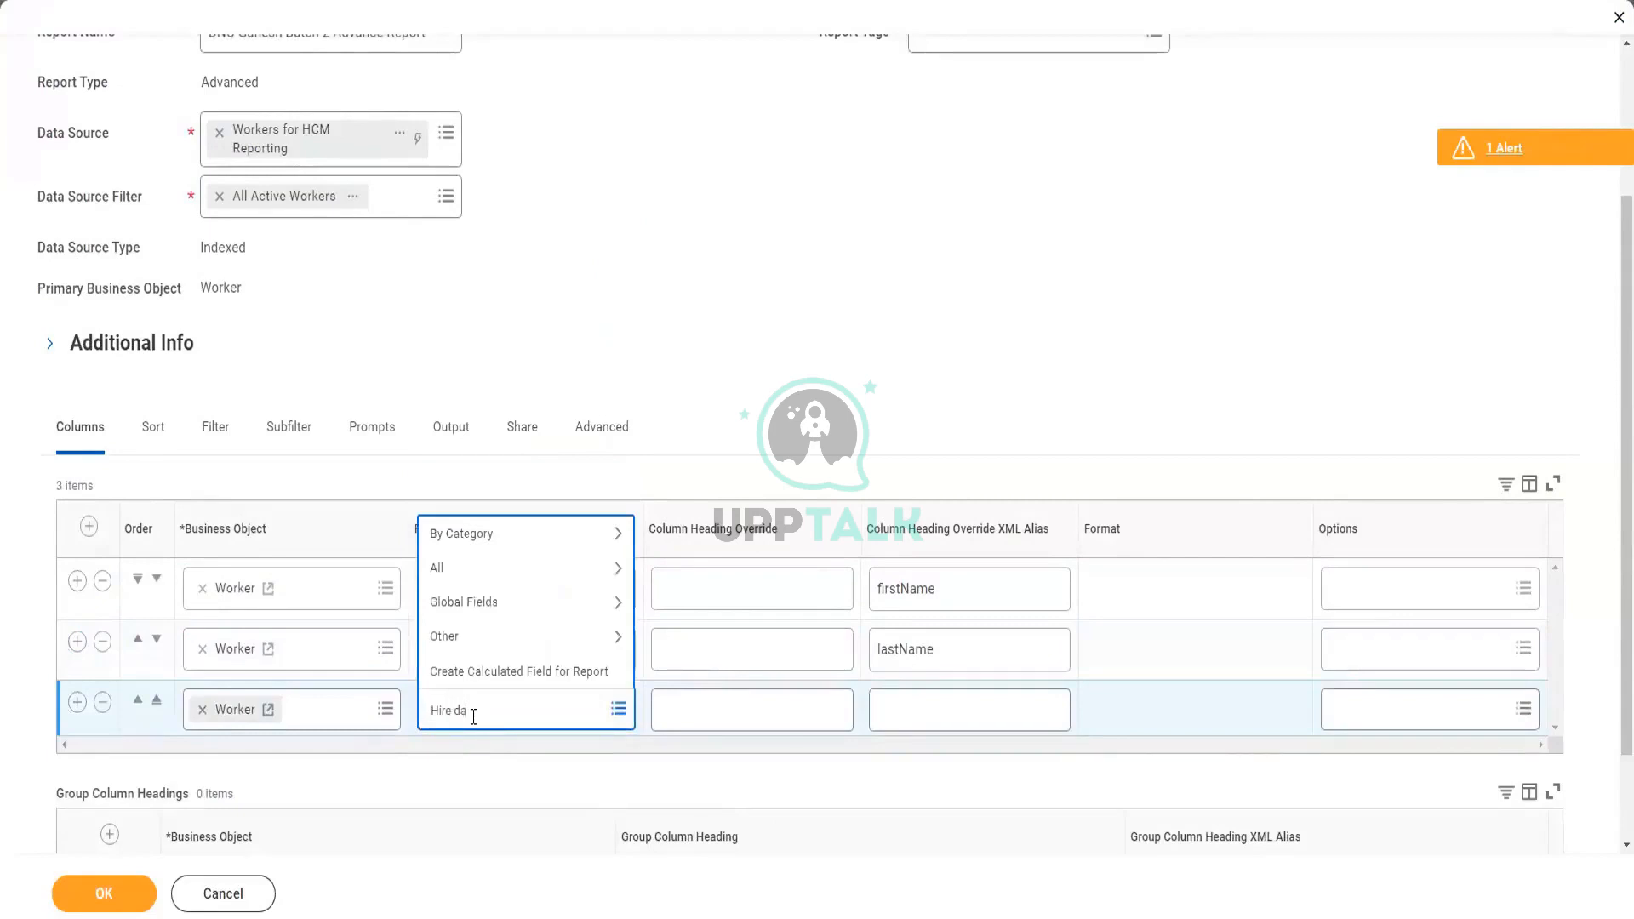
pyautogui.press('Return')
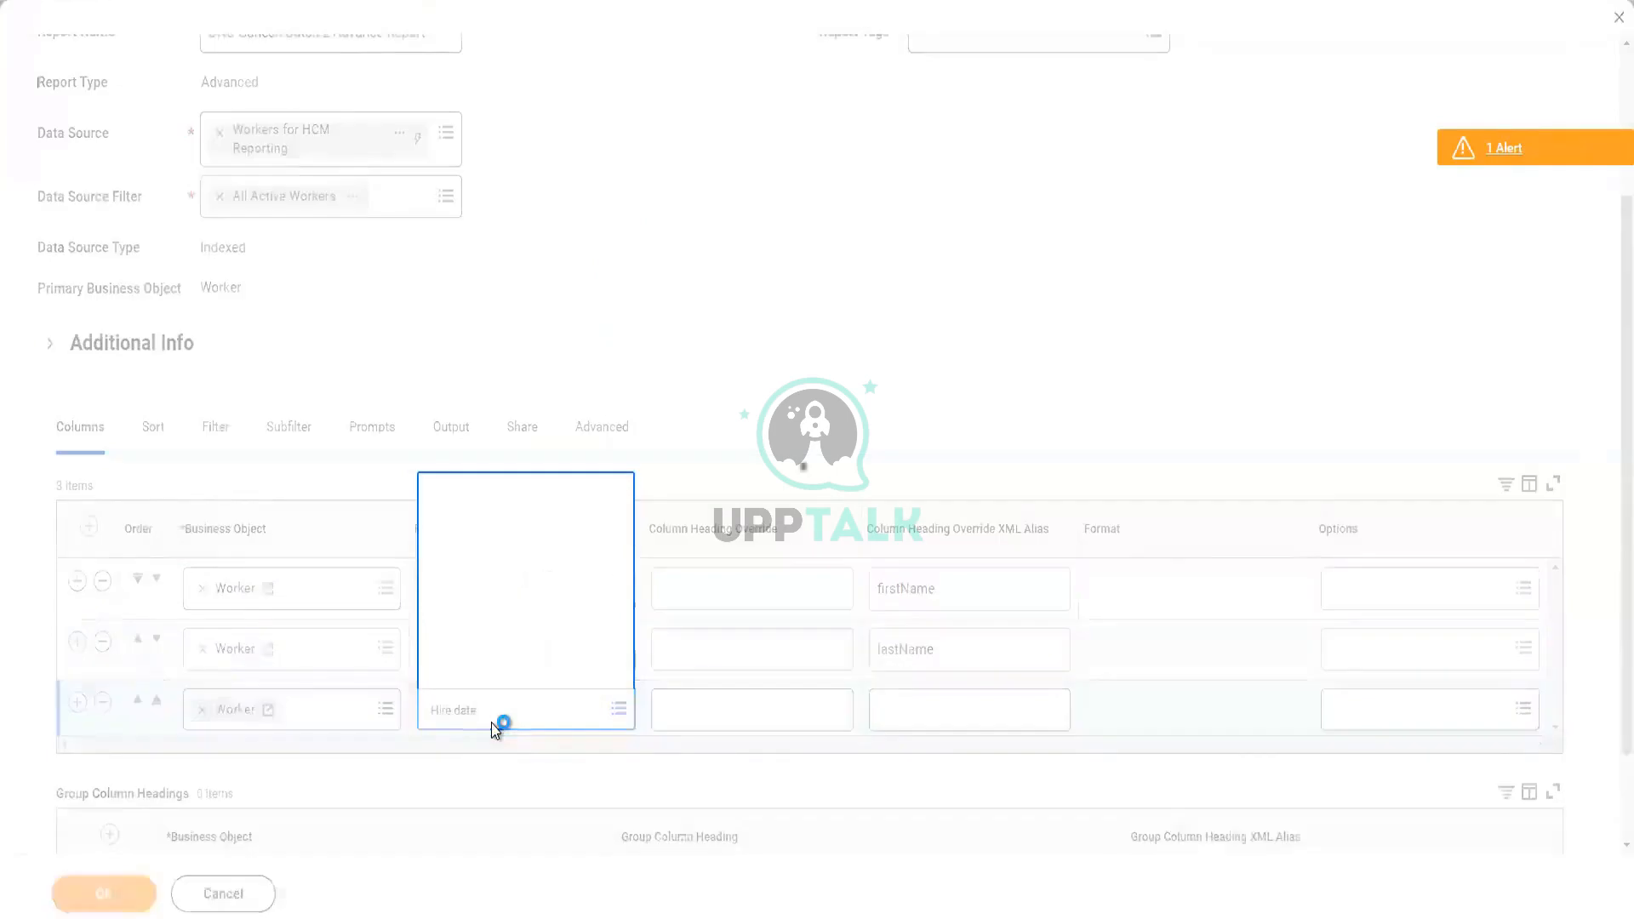
pyautogui.click(513, 312)
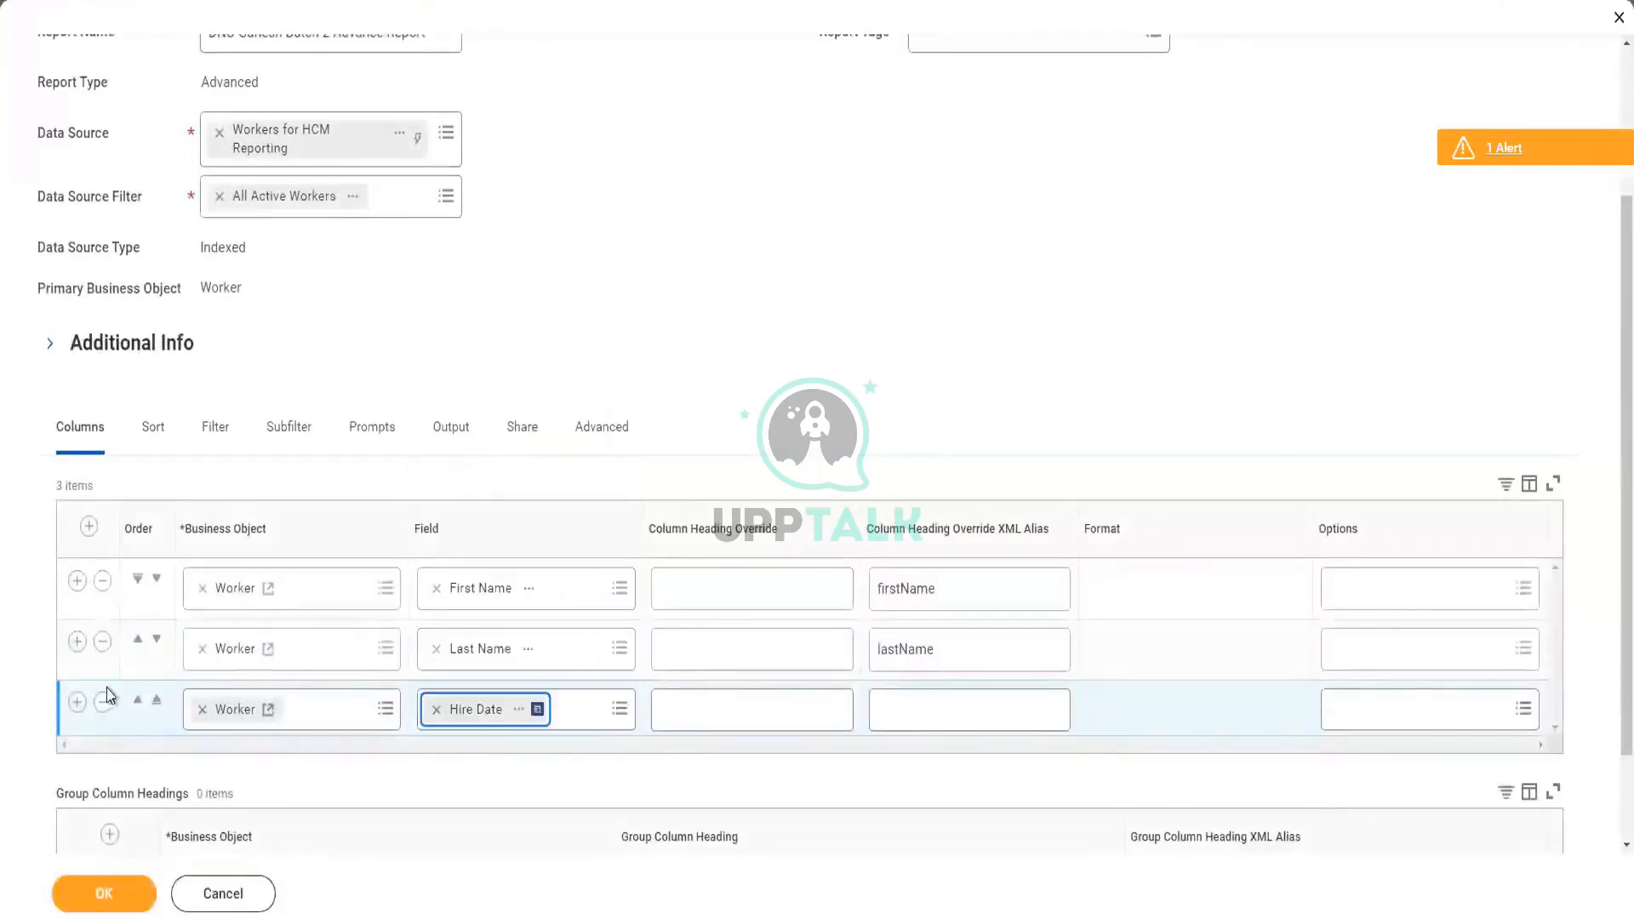
# - Add a fourth column using the Dependents business object and the Legal Name - First Name field
pyautogui.click(78, 704)
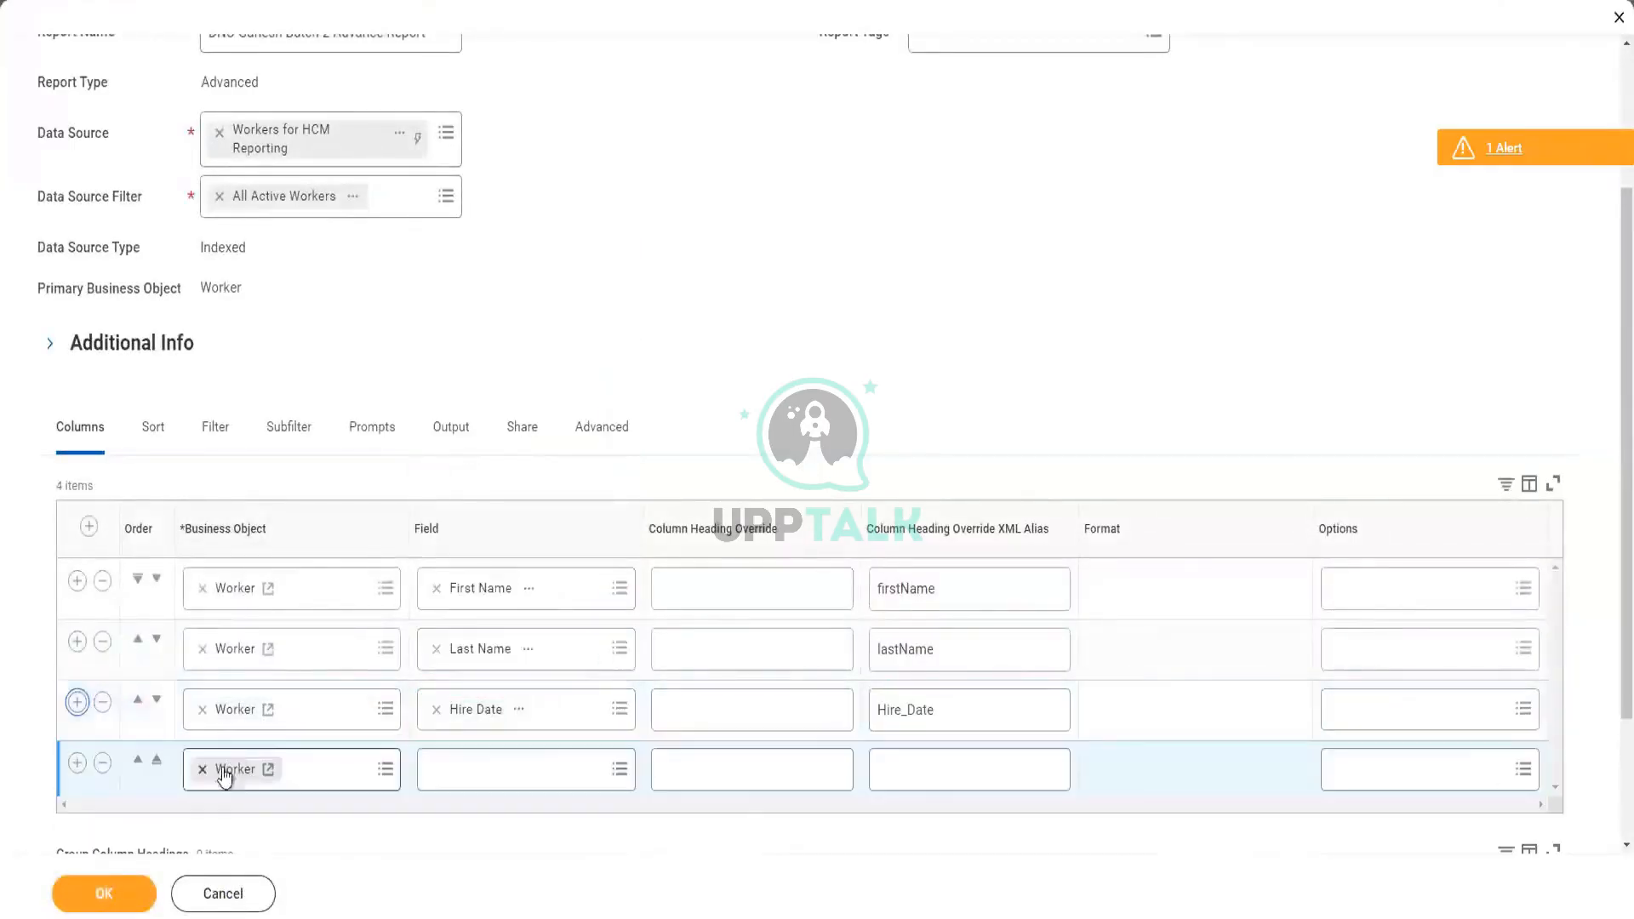
pyautogui.click(201, 771)
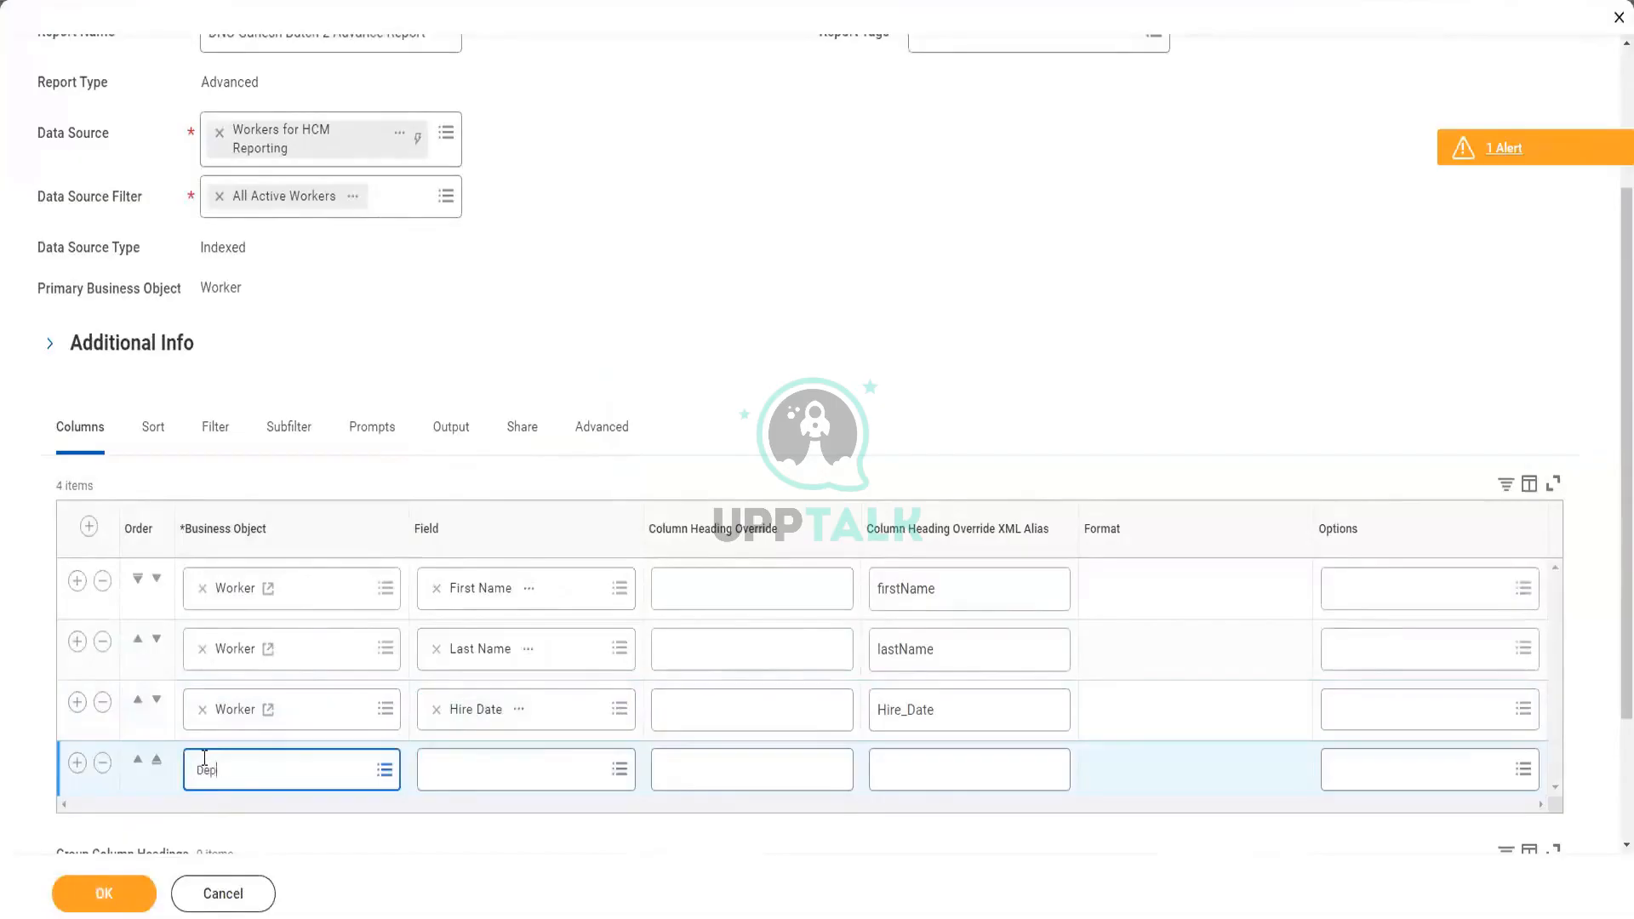
pyautogui.press('Return')
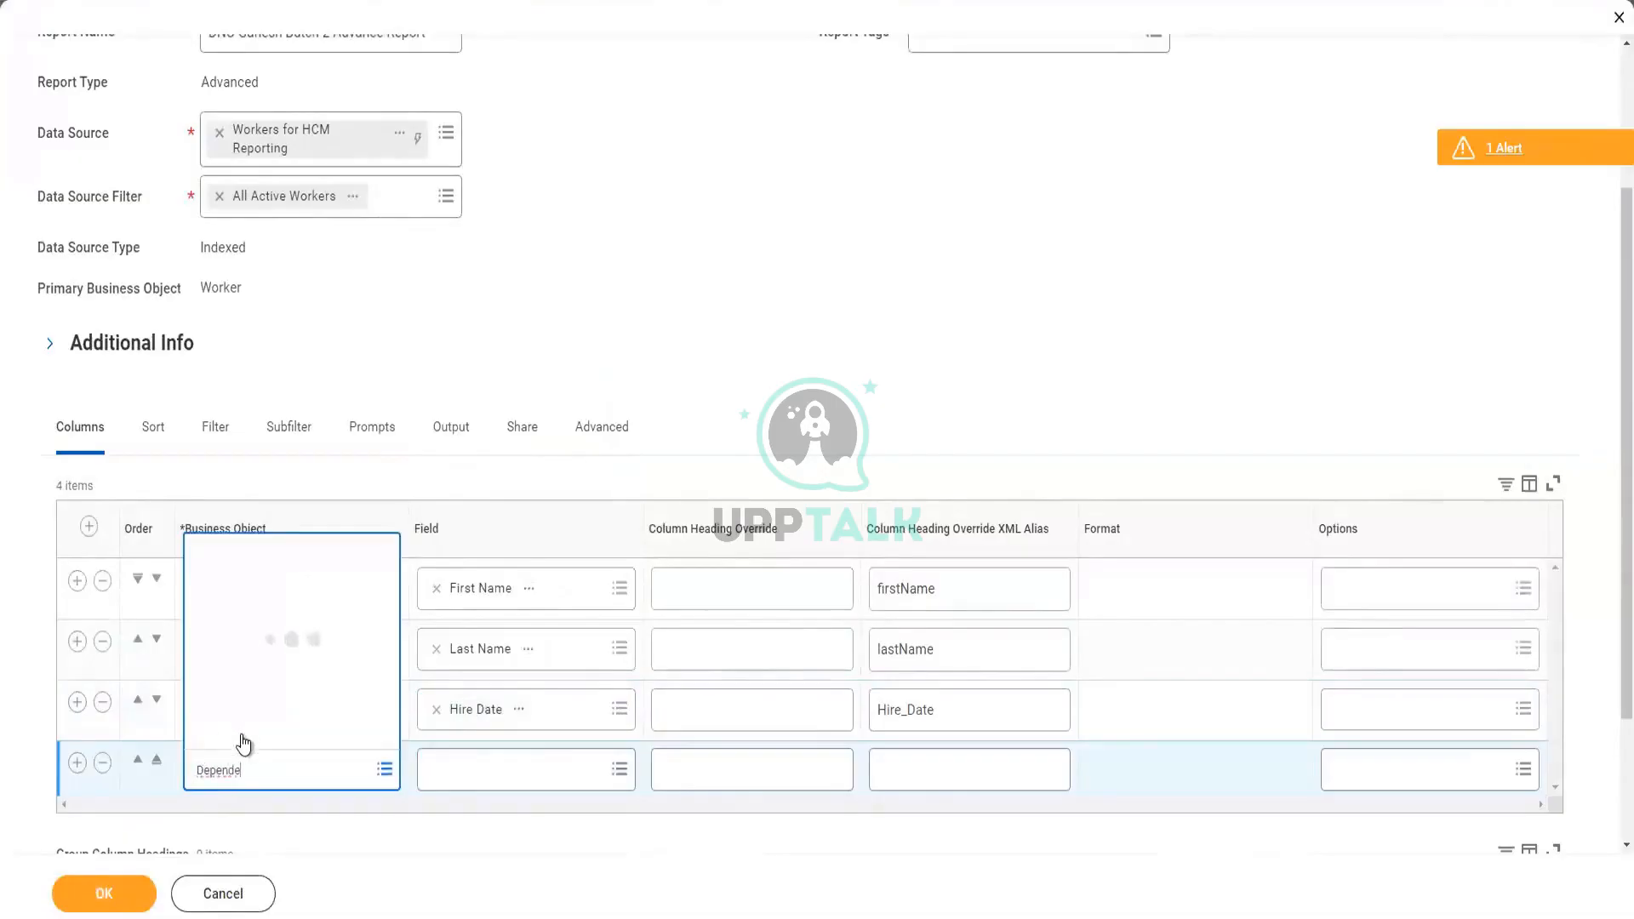
pyautogui.press('Down')
pyautogui.press('Return')
pyautogui.click(446, 771)
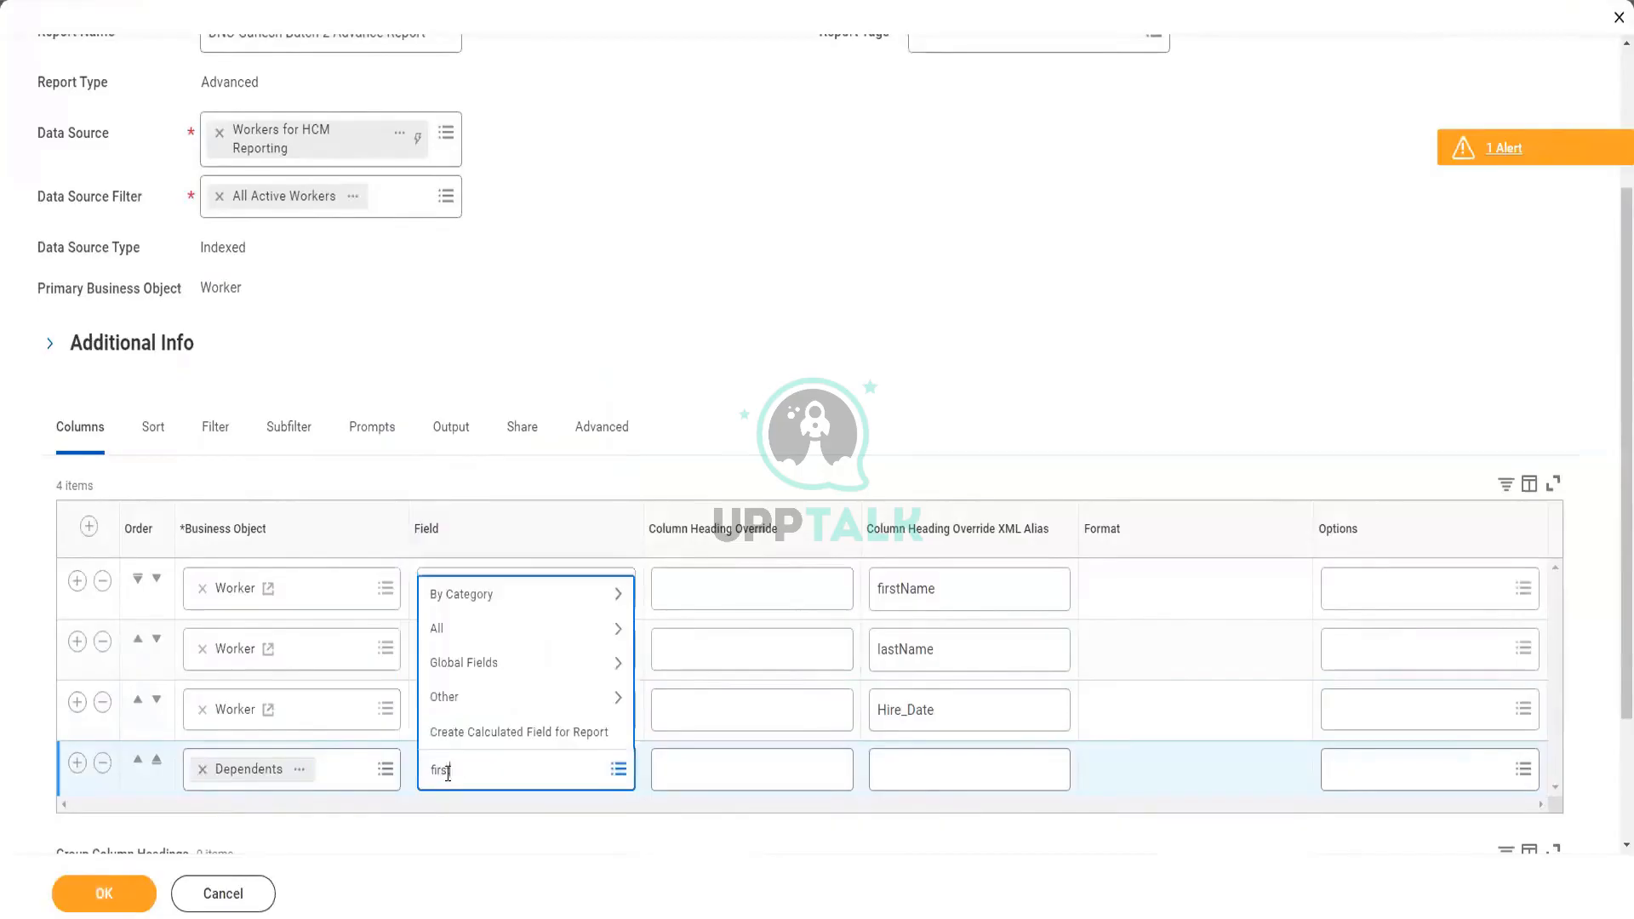
pyautogui.press('Return')
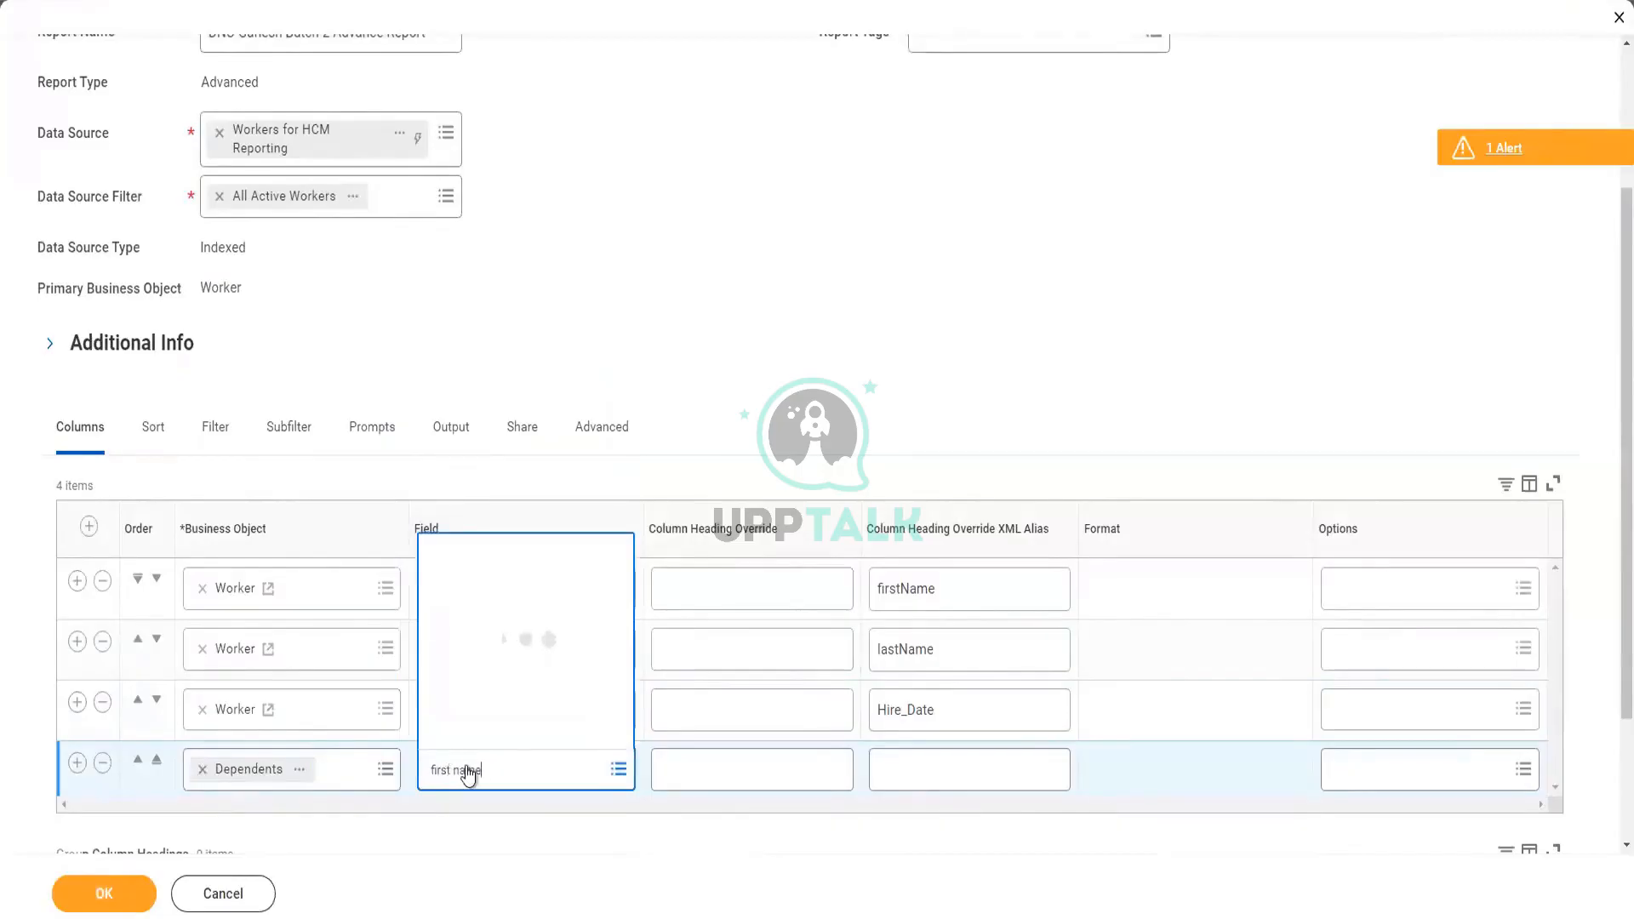
# - Add a second Dependents column with the Legal Name - Last Name field
pyautogui.scroll(-2, 179, 759)
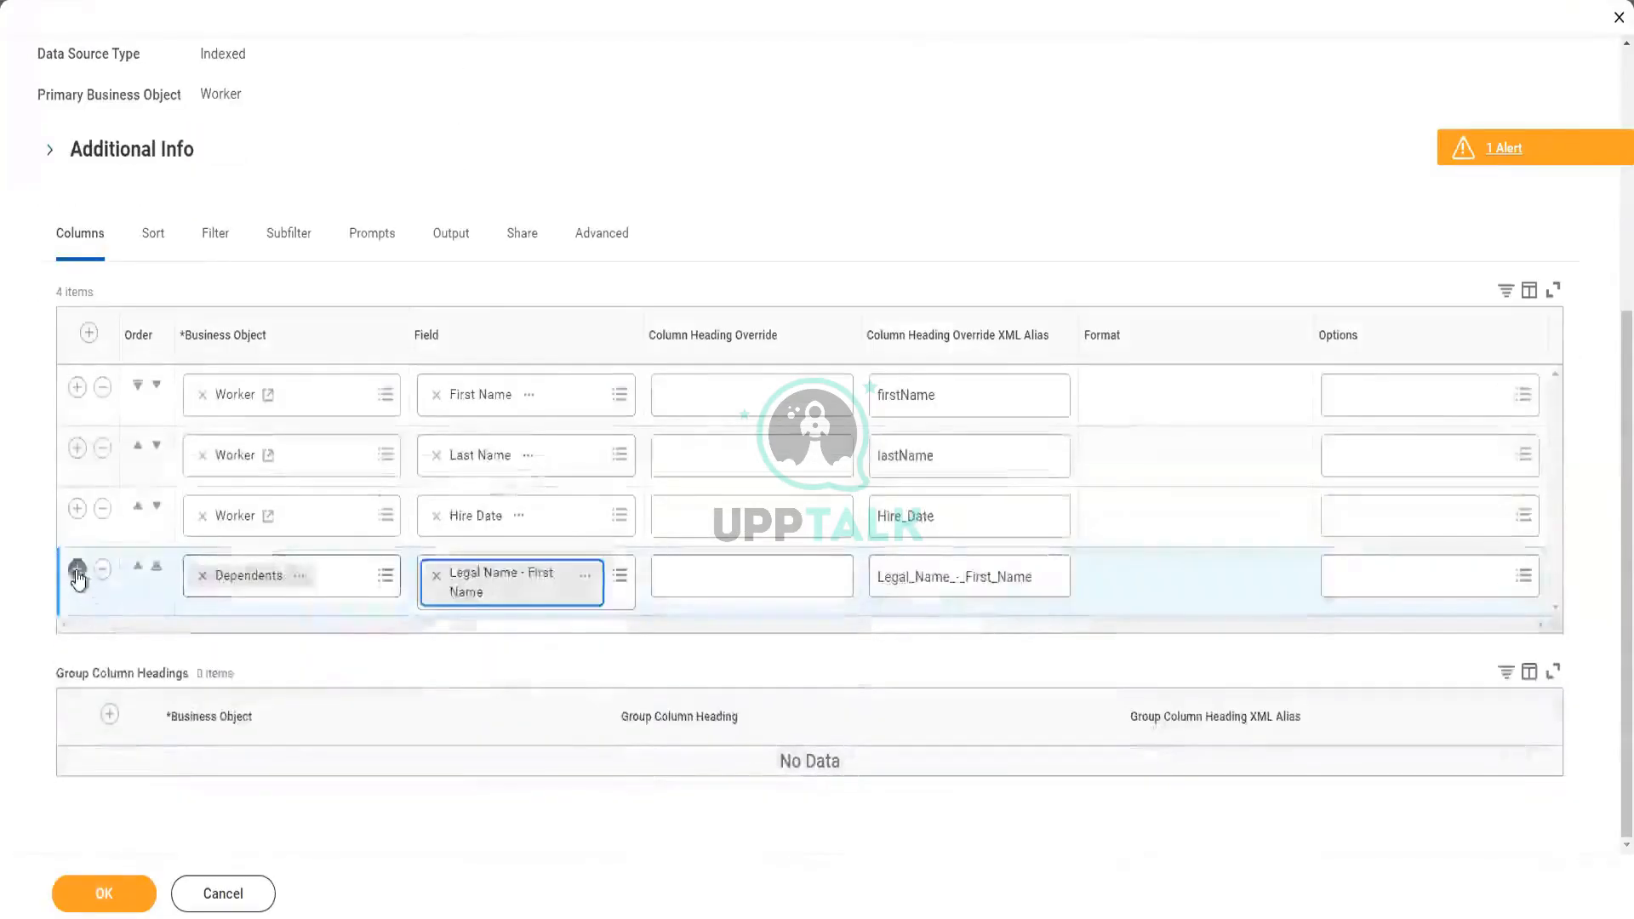
pyautogui.click(77, 569)
pyautogui.click(536, 644)
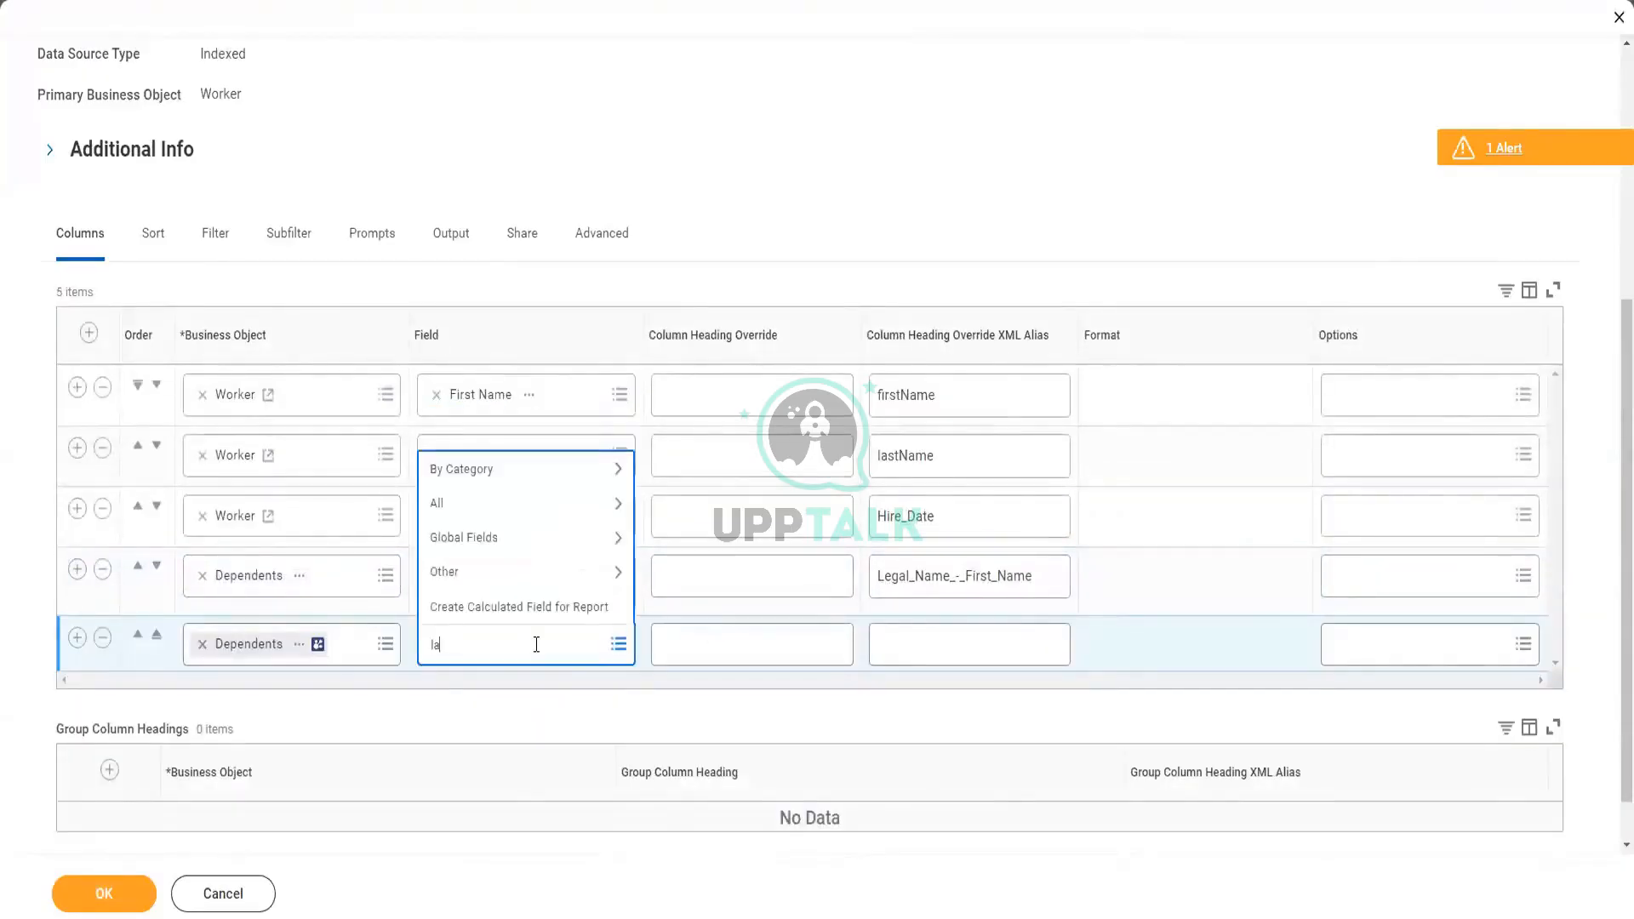
pyautogui.press('Return')
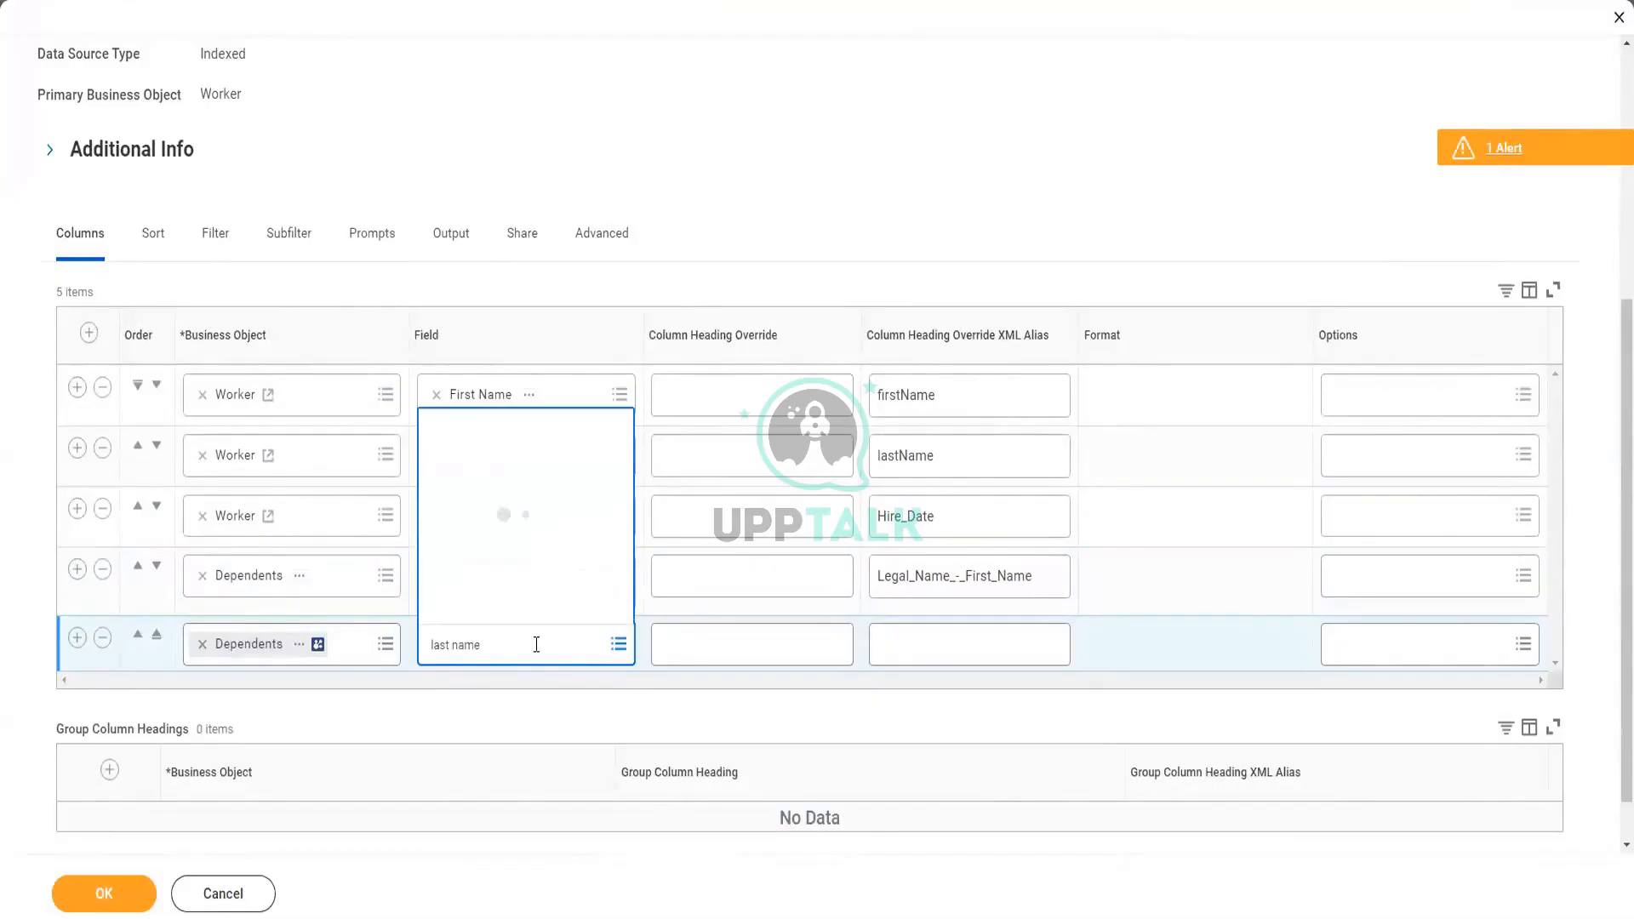
pyautogui.click(502, 545)
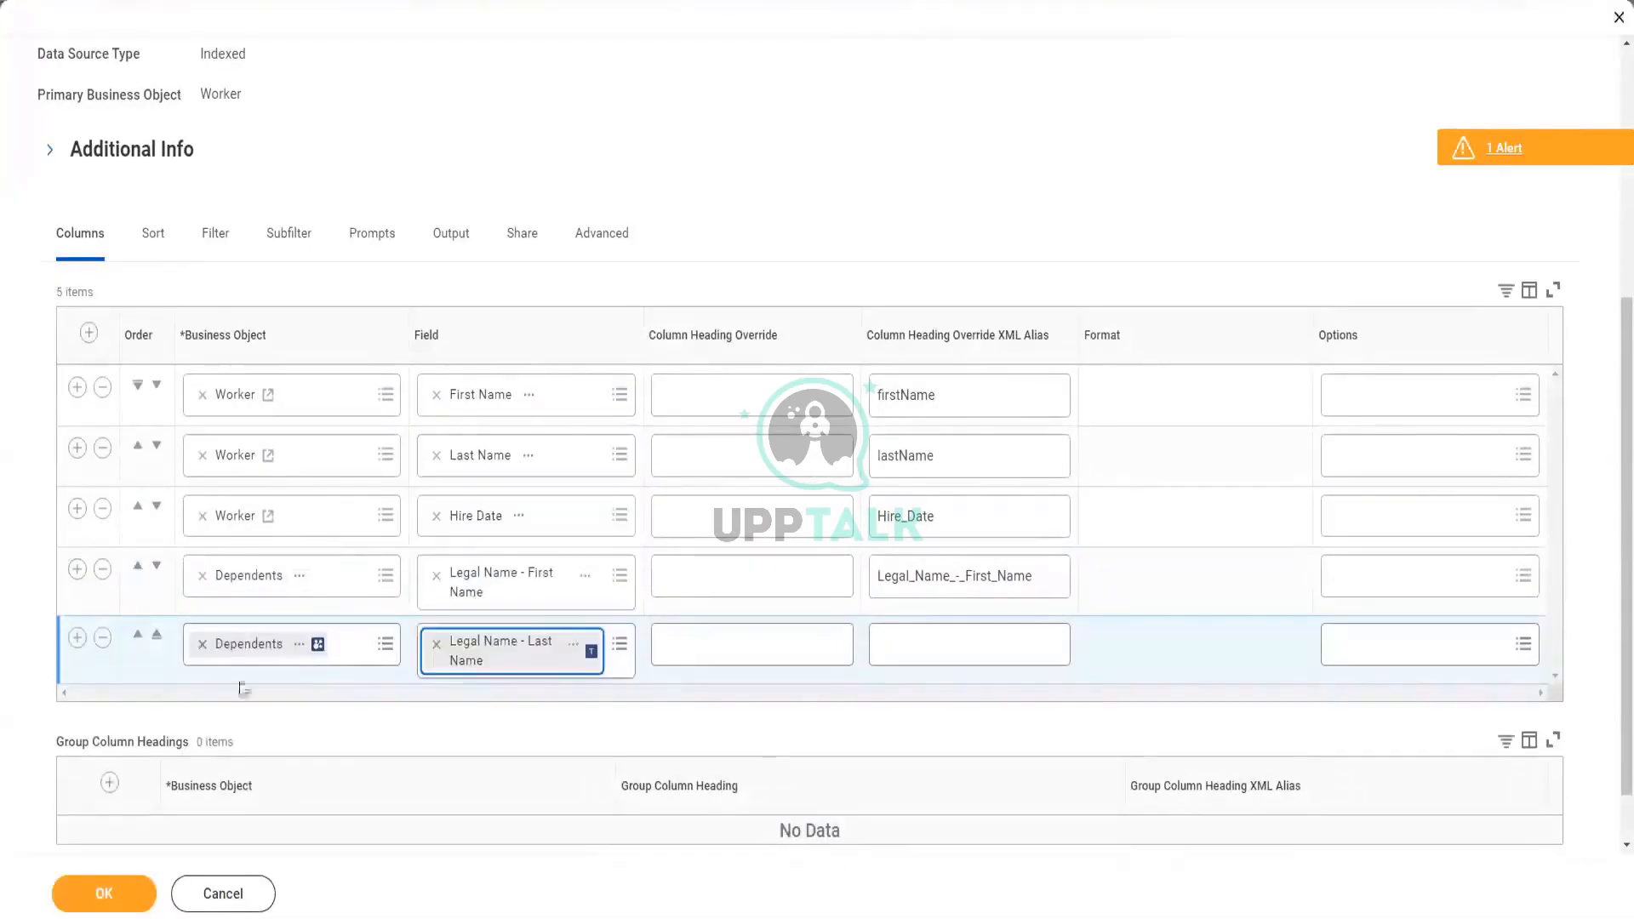
# - Add a third Dependents column with the Date of Birth field
pyautogui.click(76, 638)
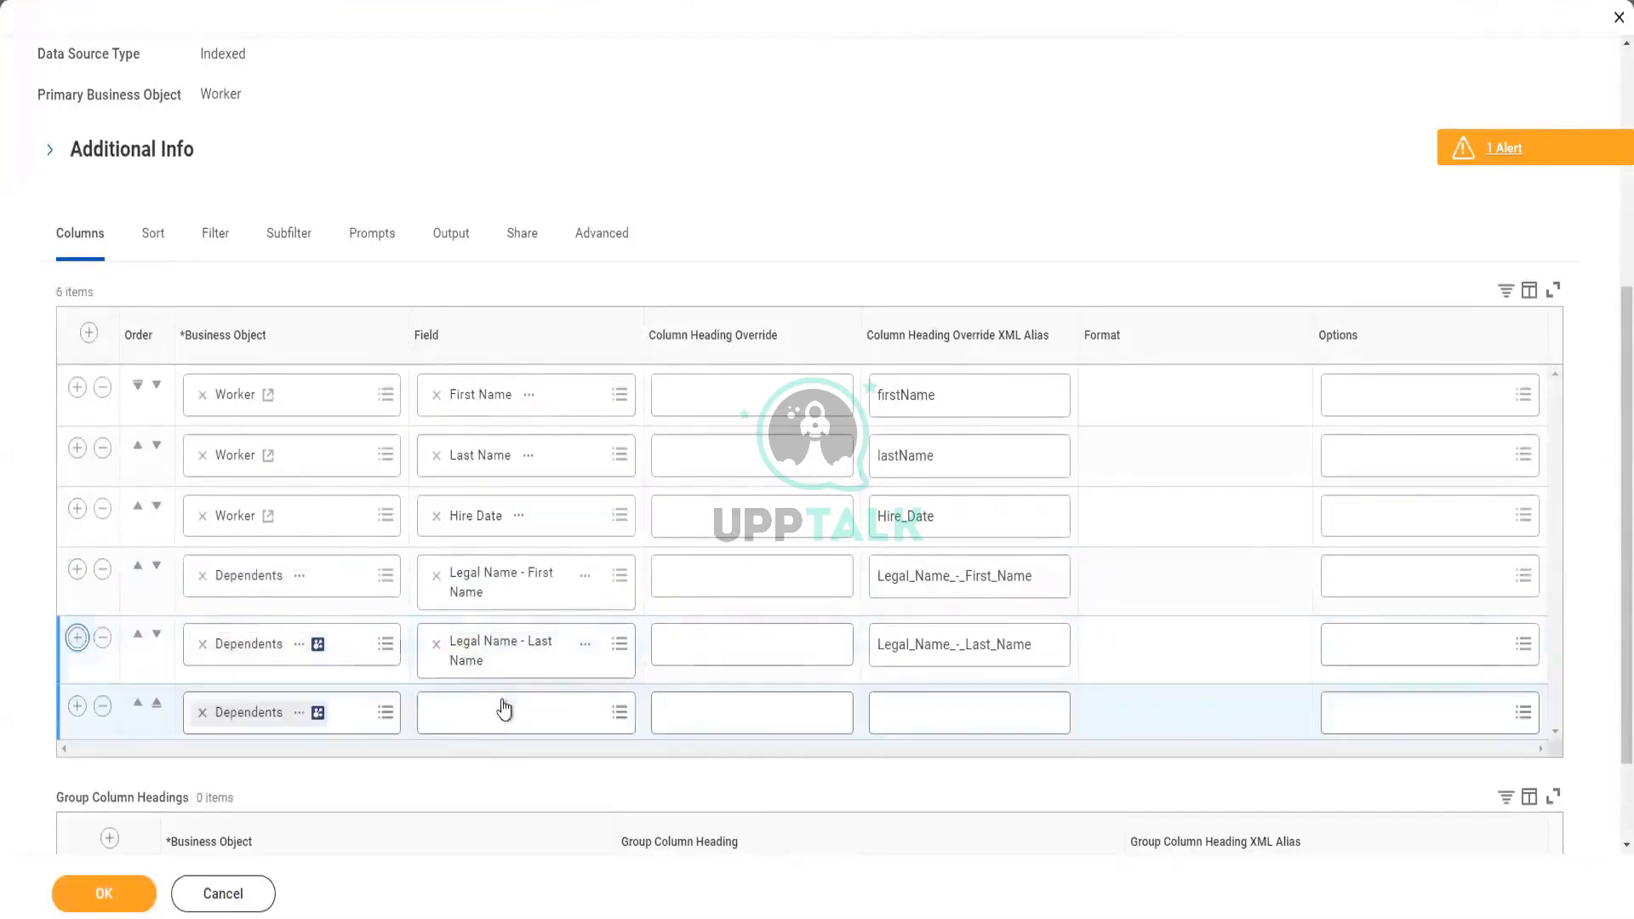
pyautogui.click(494, 721)
pyautogui.write('date of birt')
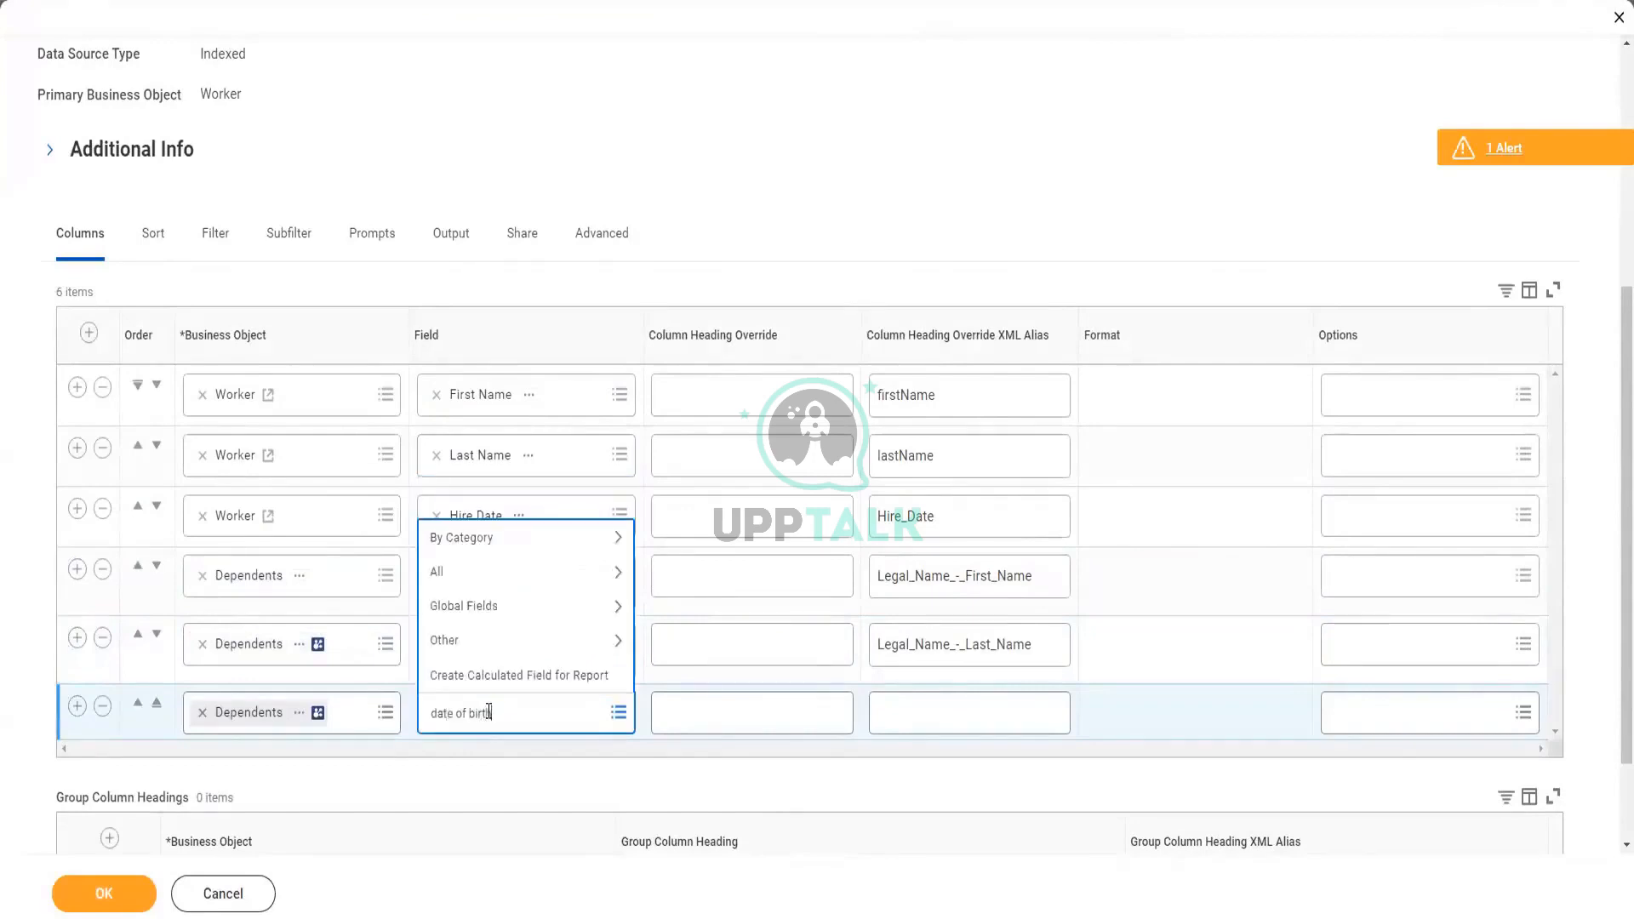
pyautogui.press('Return')
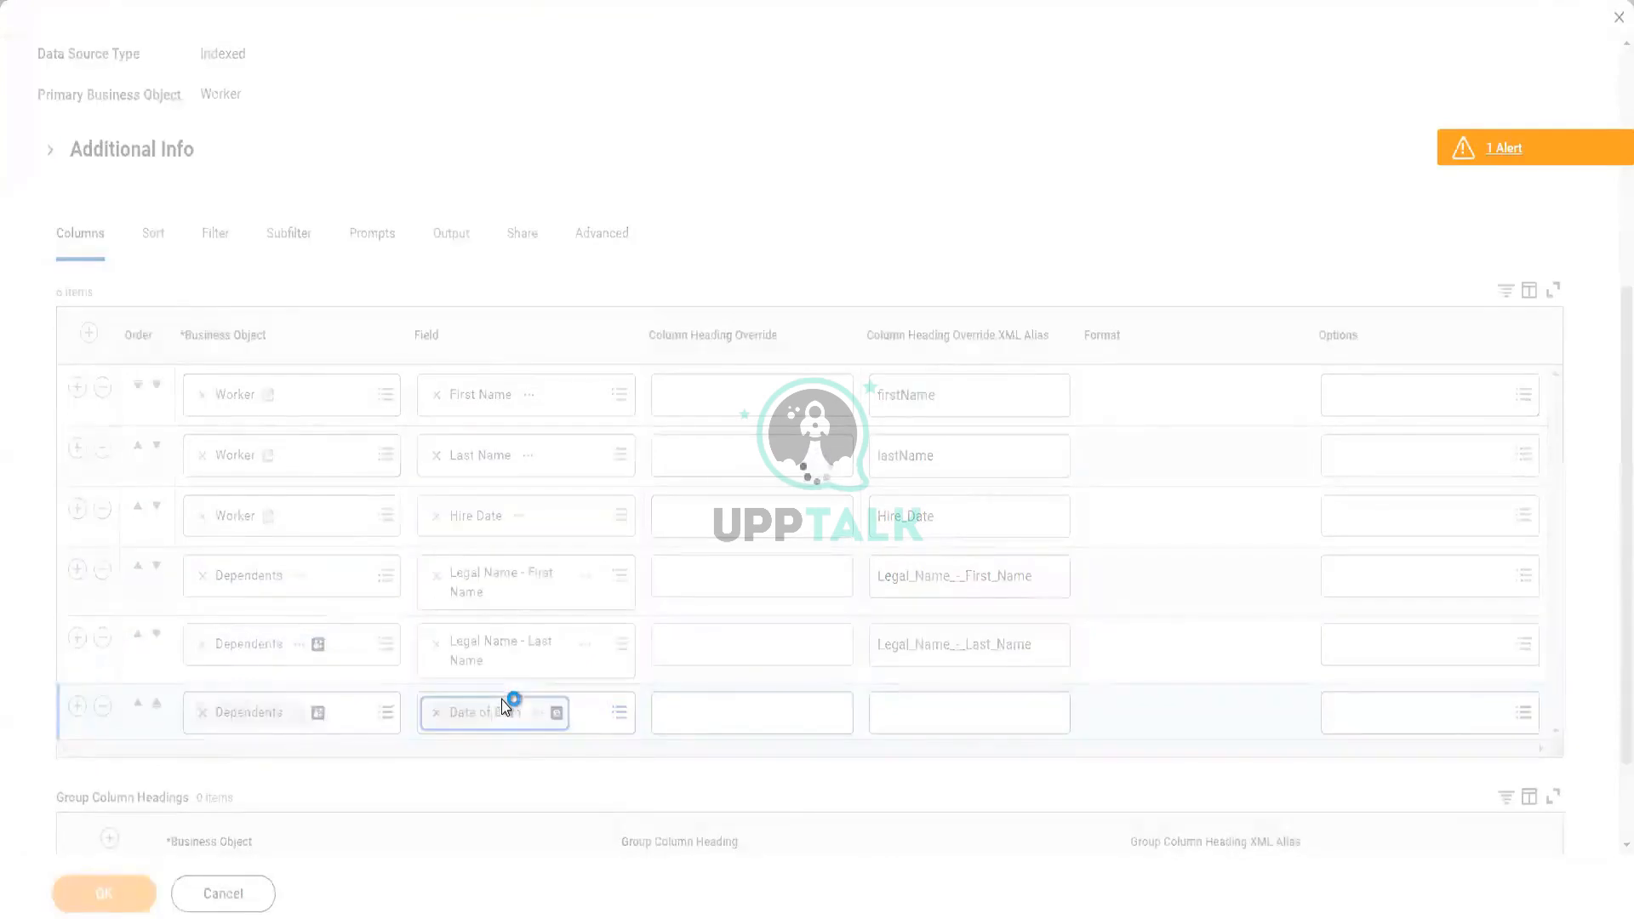
# - Add a group column heading for the Dependents business object and submit the report definition
pyautogui.click(130, 900)
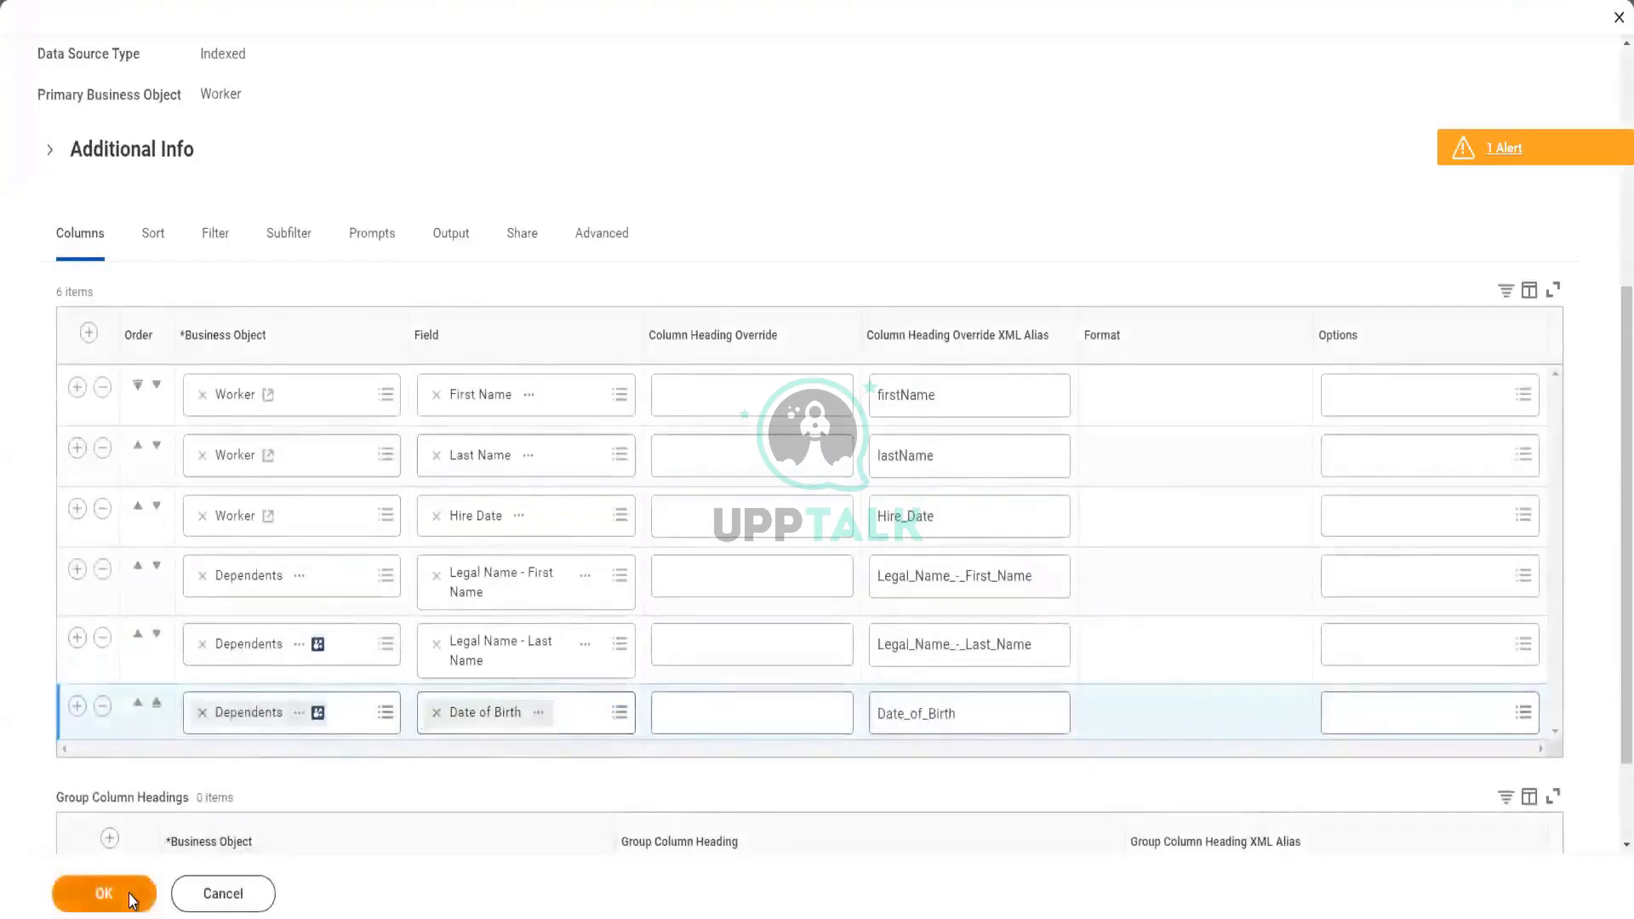
pyautogui.scroll(-2, 425, 595)
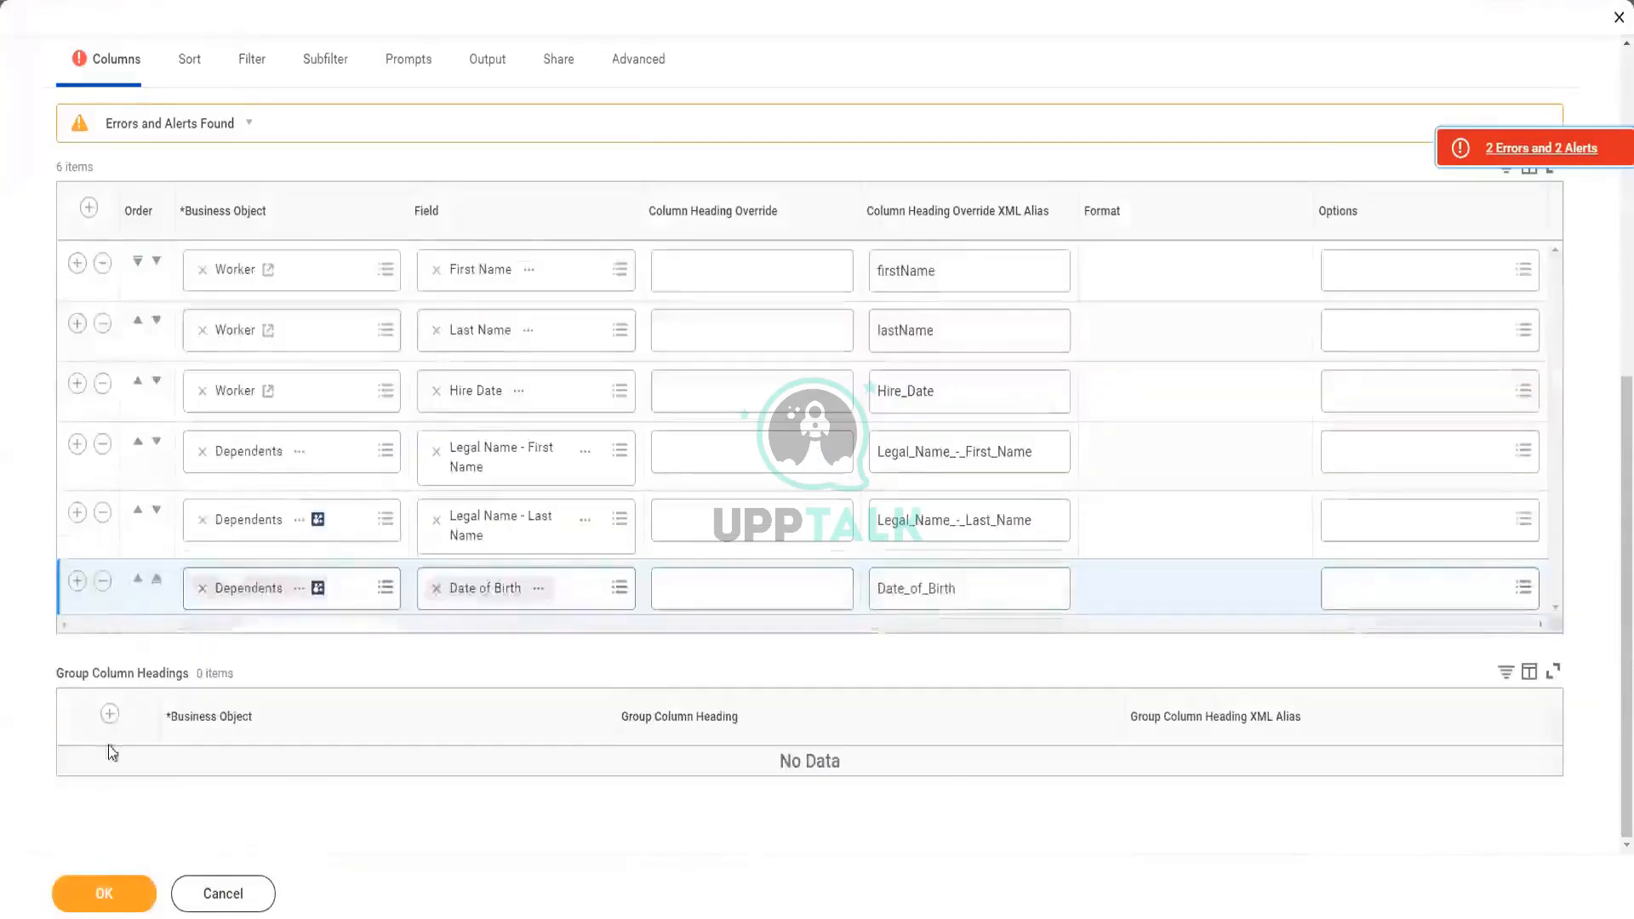
pyautogui.click(109, 717)
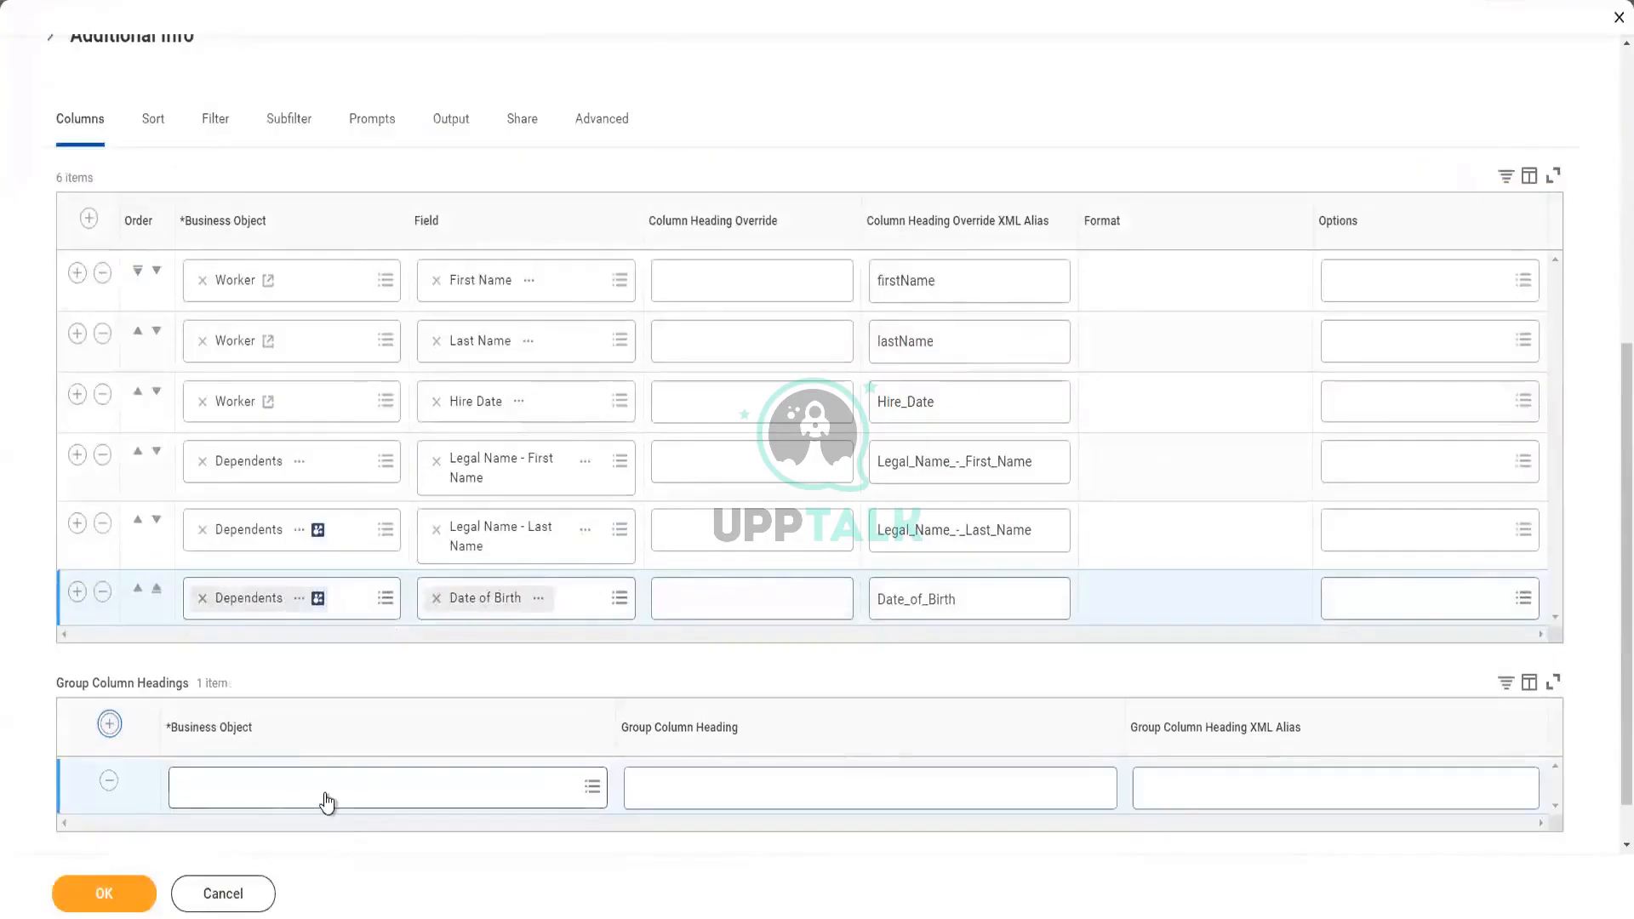
pyautogui.click(326, 789)
pyautogui.click(321, 753)
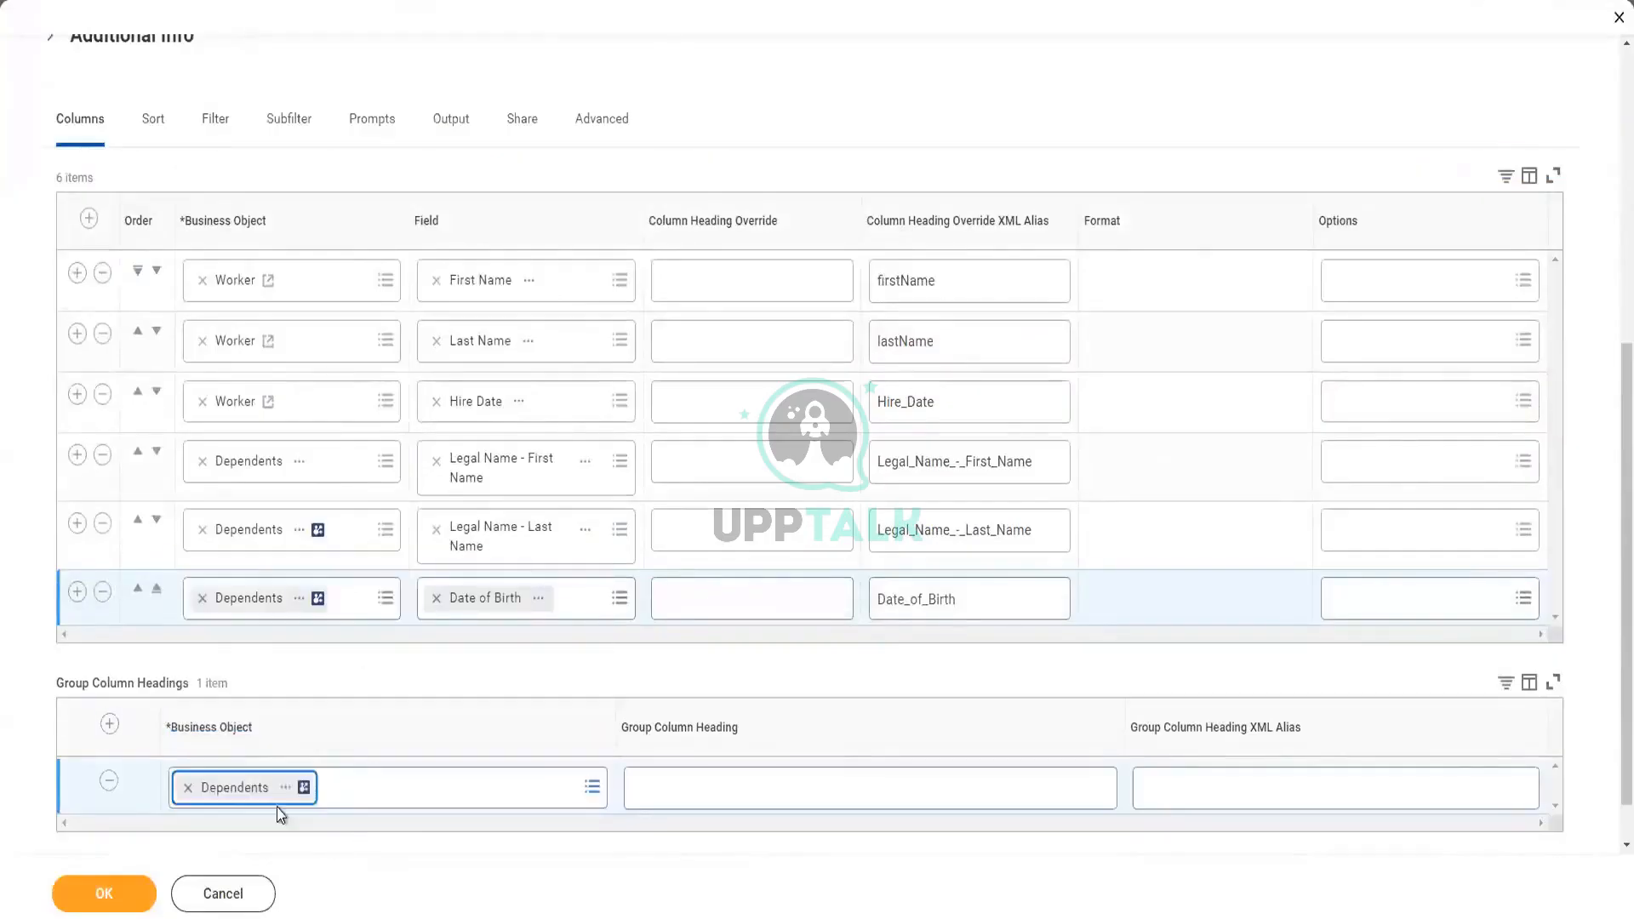
pyautogui.click(125, 901)
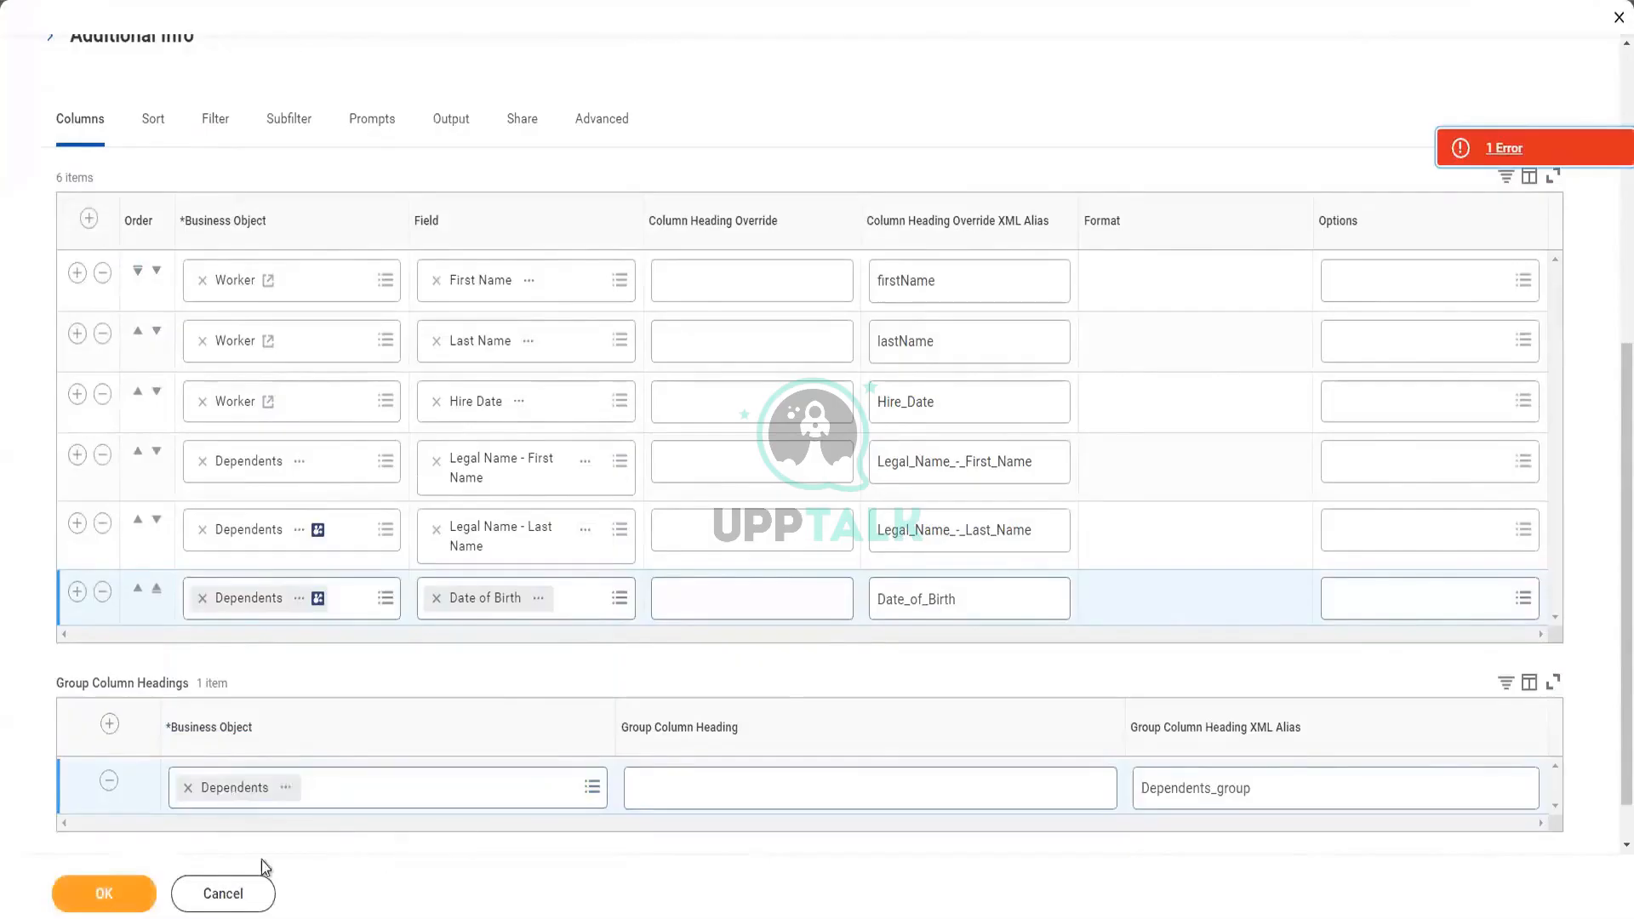
pyautogui.click(120, 894)
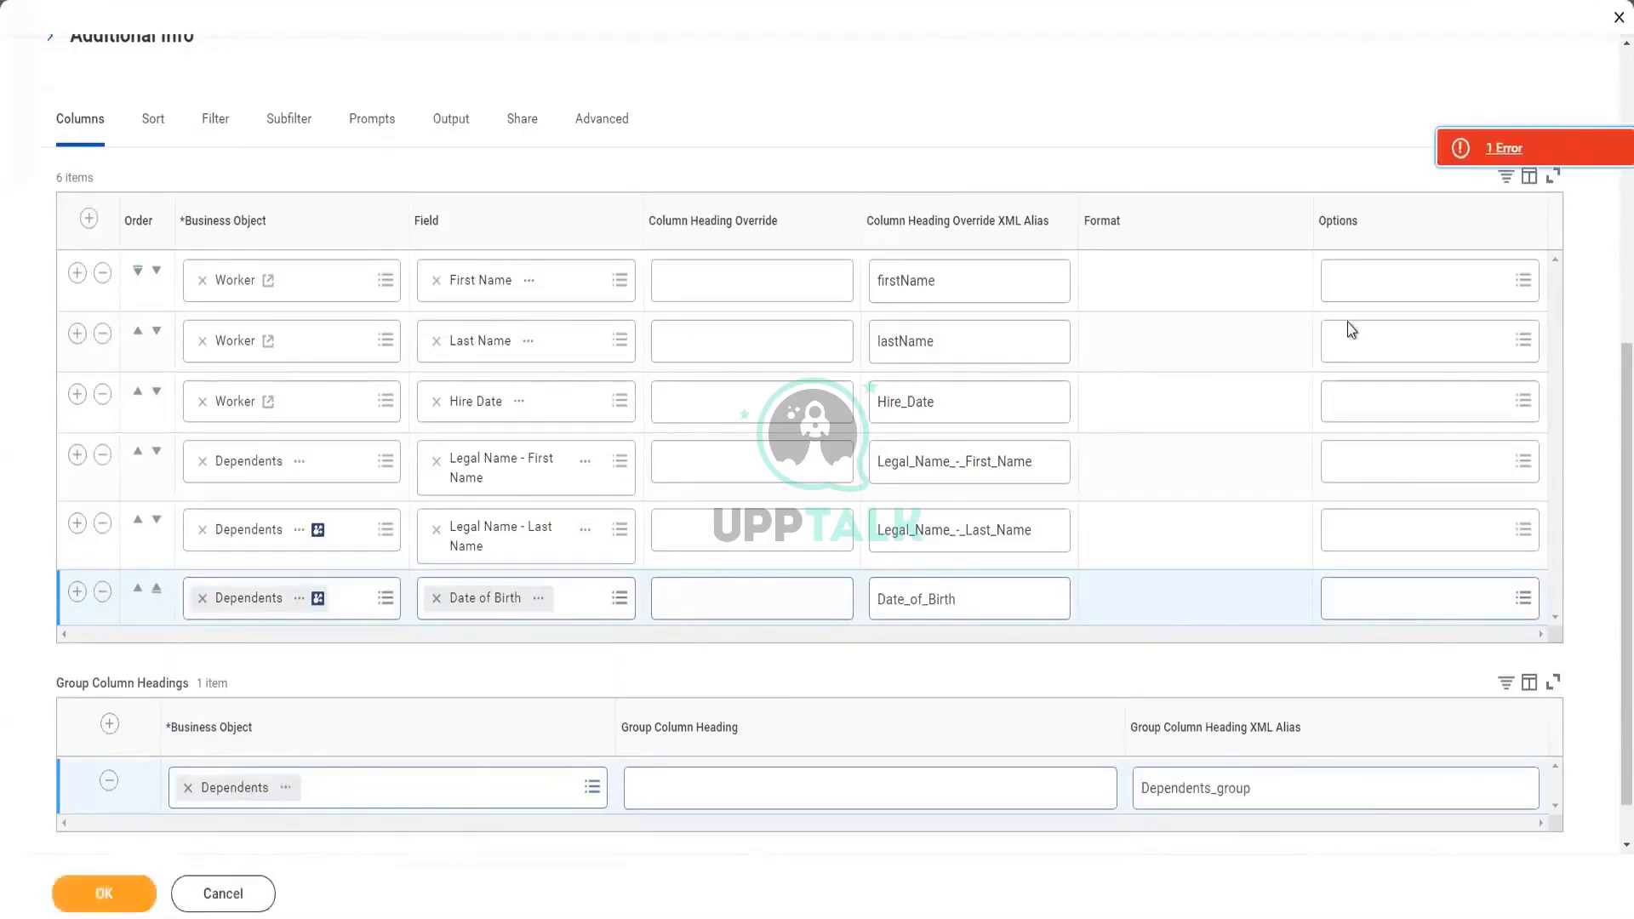
# - Check the page error, populate the undefined prompt defaults and save the report definition
pyautogui.click(1504, 148)
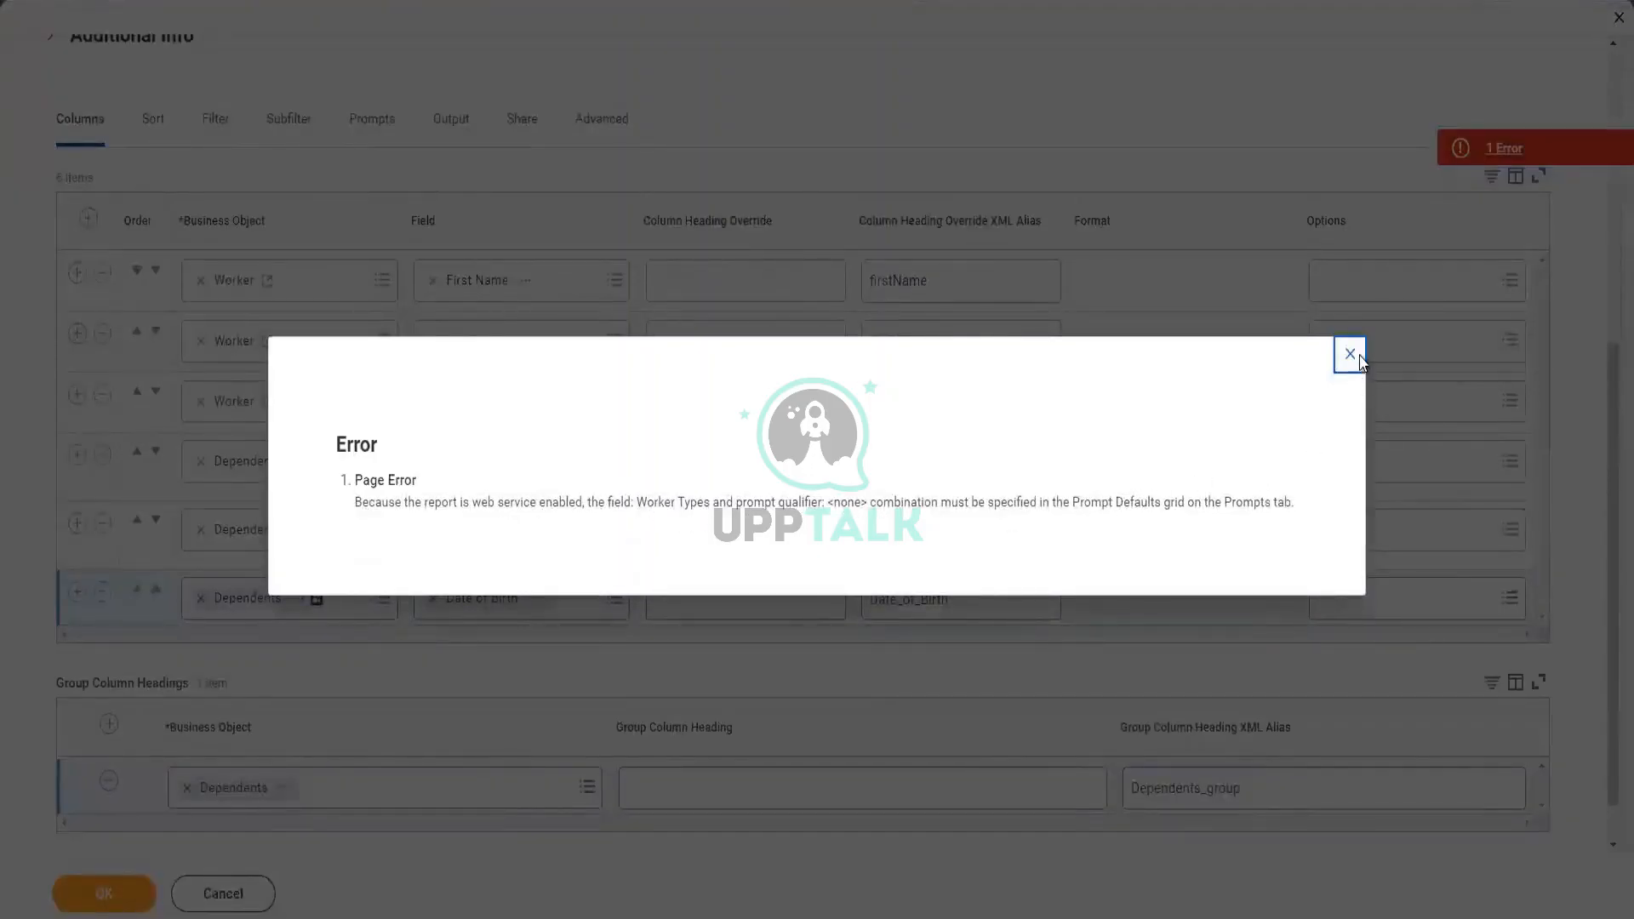
pyautogui.click(589, 294)
pyautogui.click(387, 127)
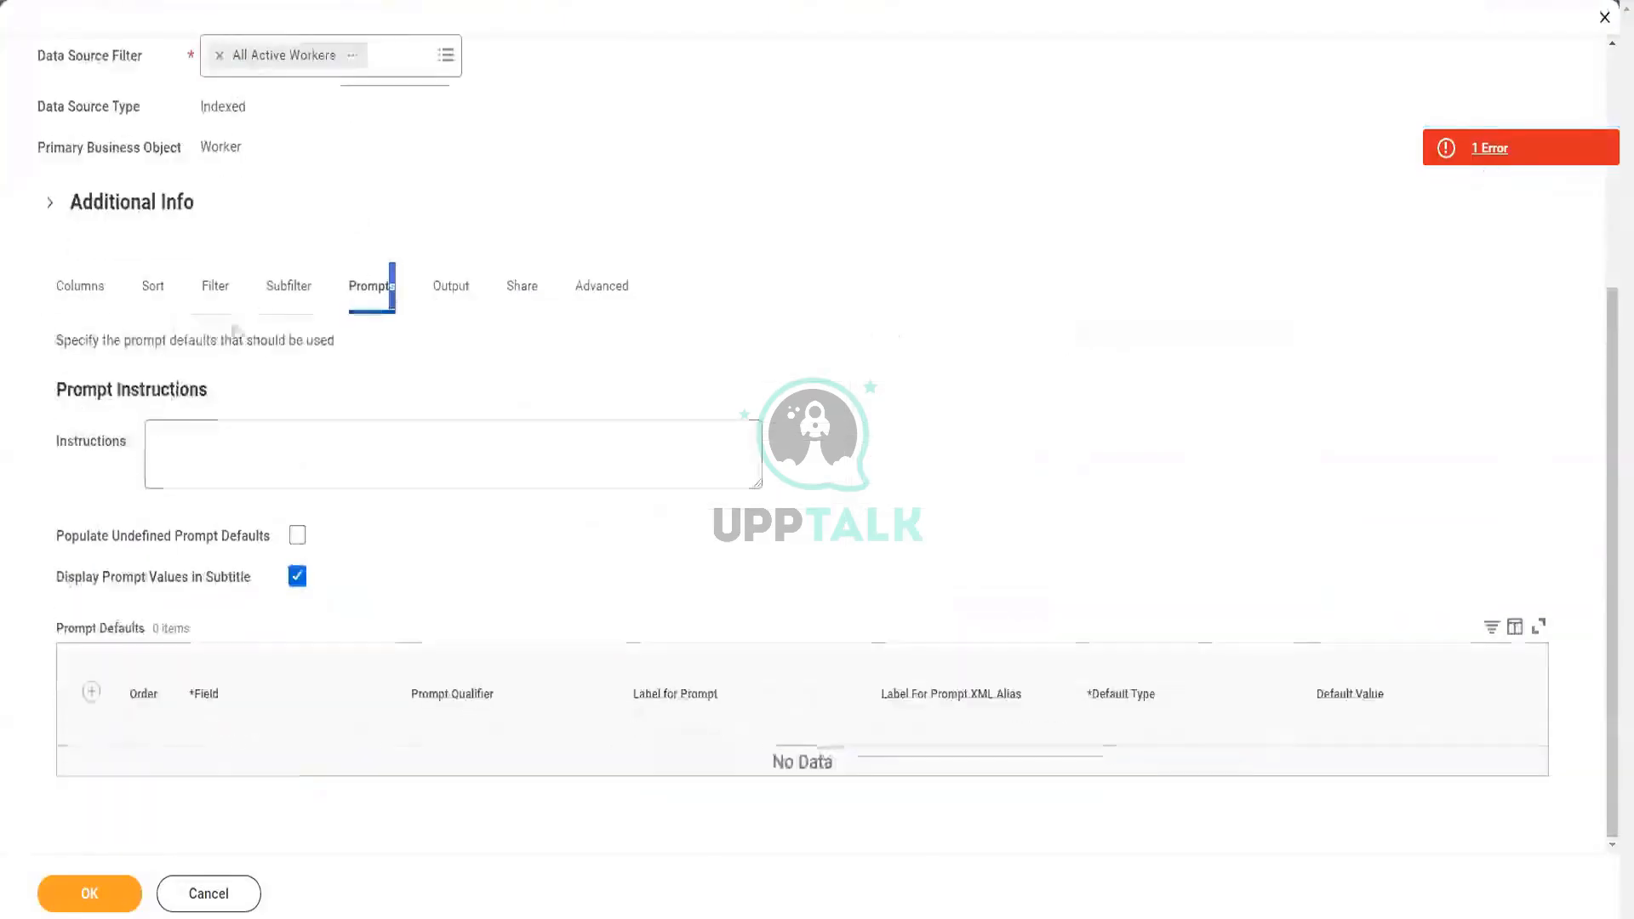
pyautogui.click(297, 538)
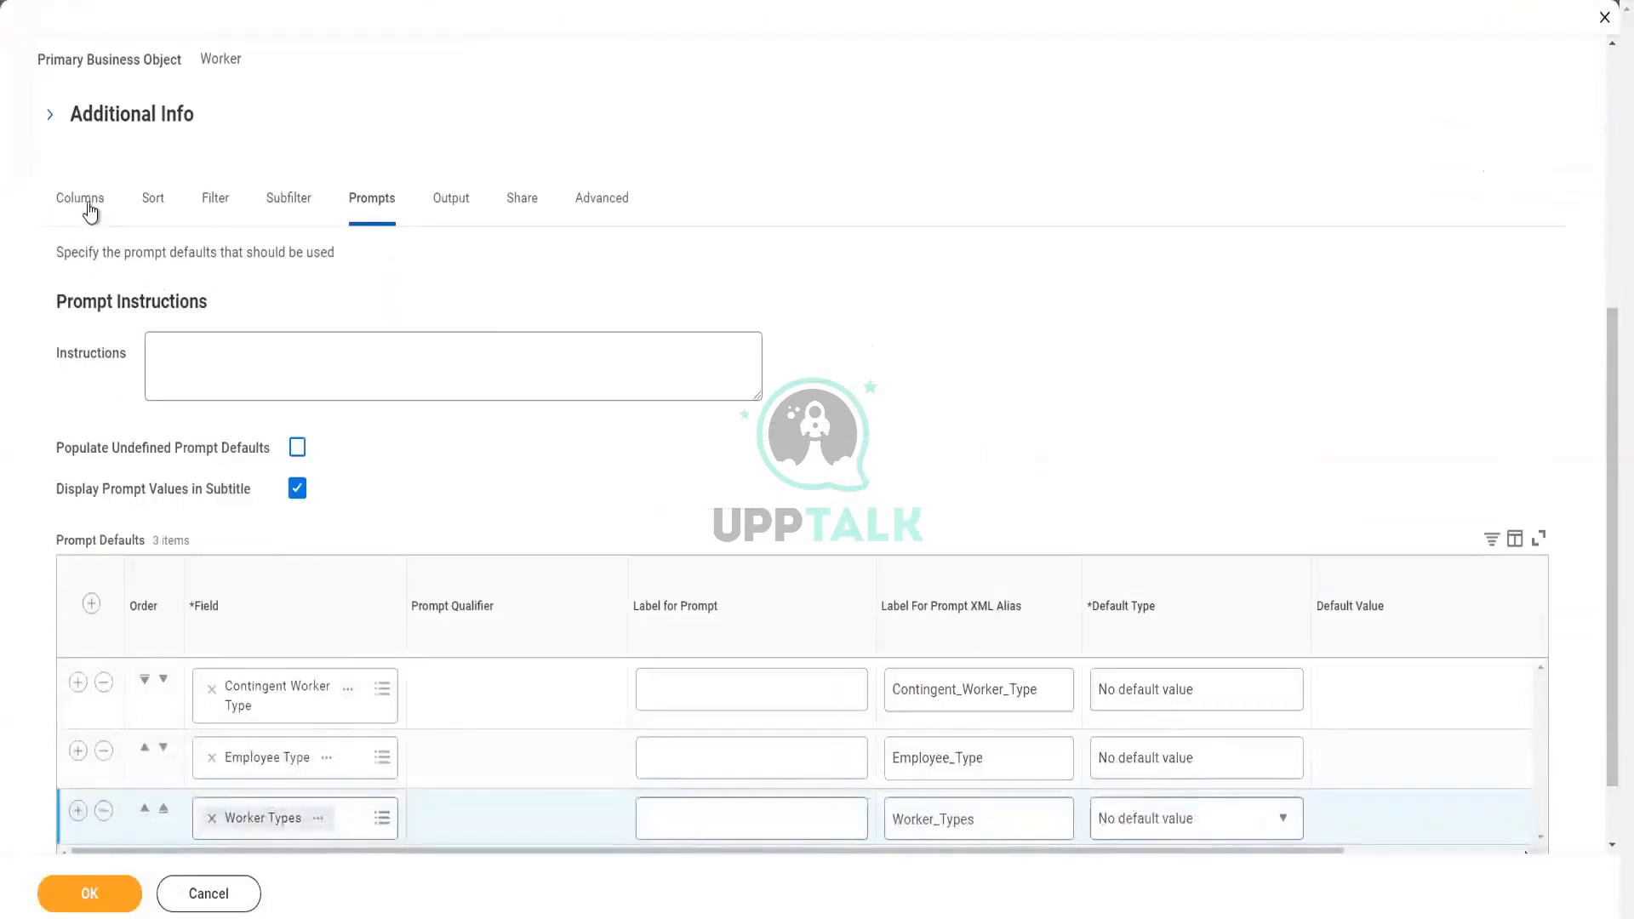
pyautogui.click(106, 894)
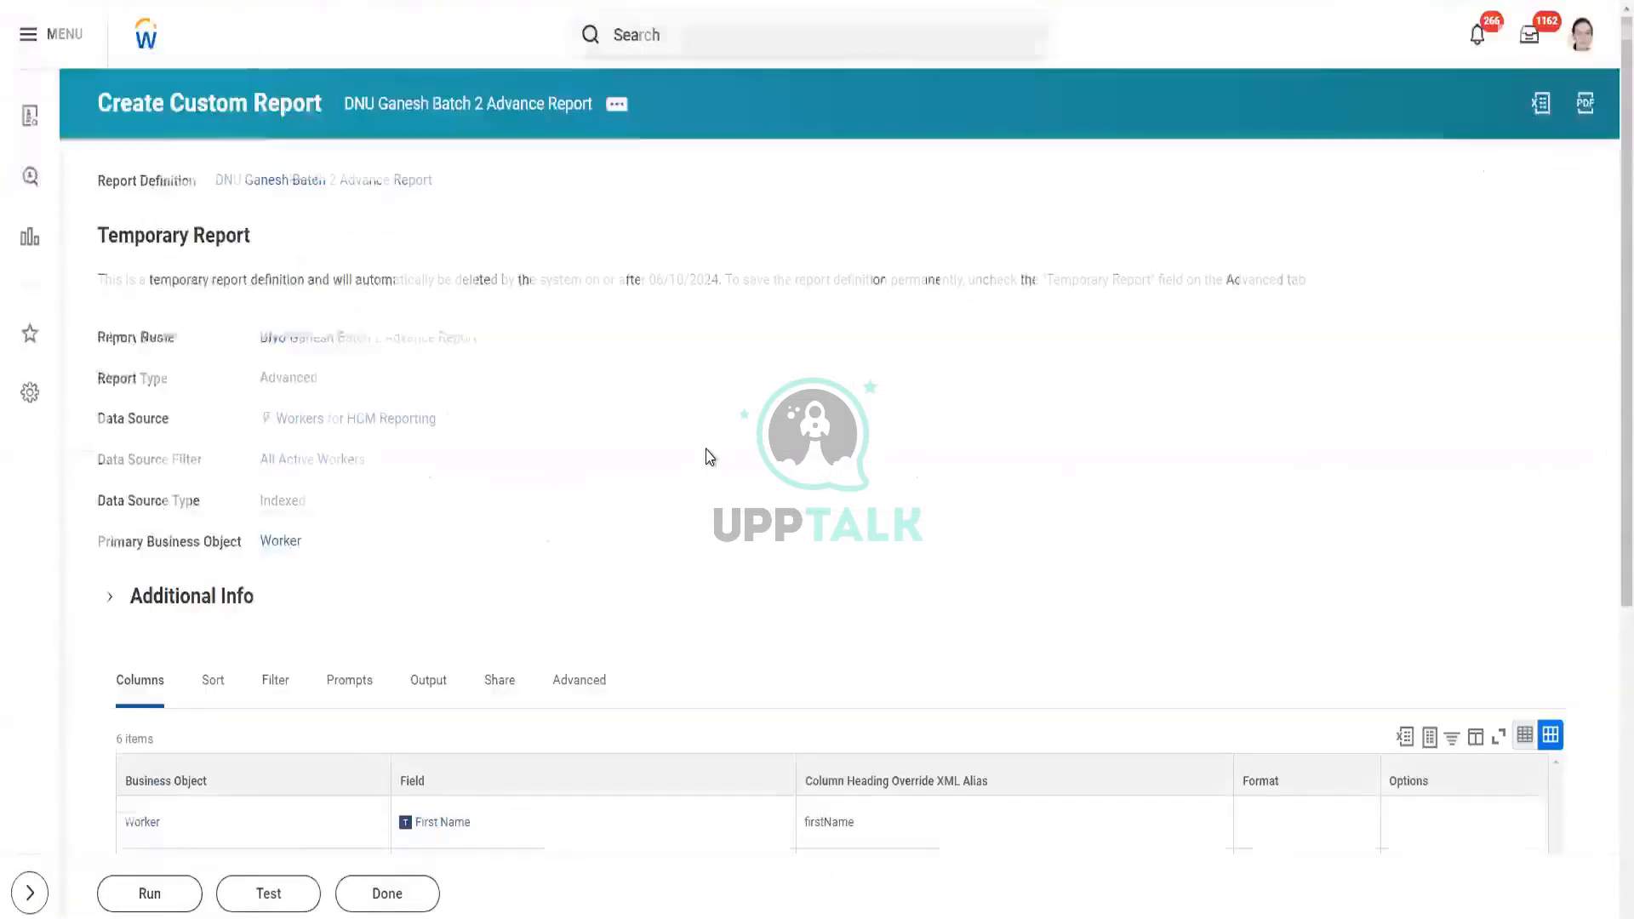
# - Reopen the custom report for editing and assign the existing report tag ending in "_New"
pyautogui.click(618, 109)
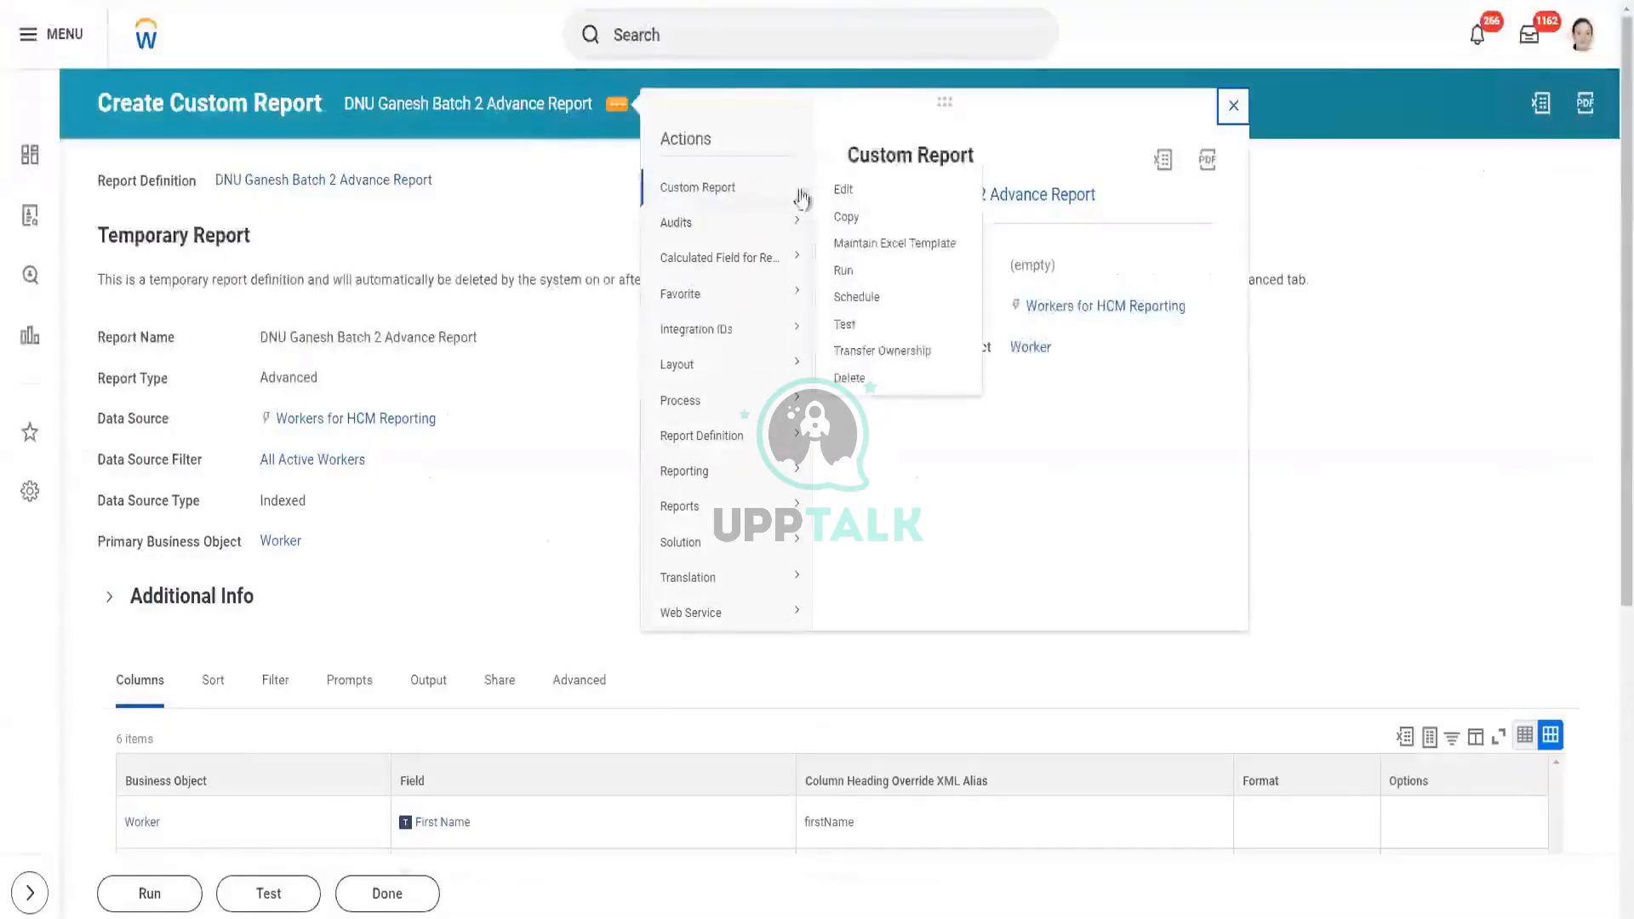
pyautogui.click(845, 189)
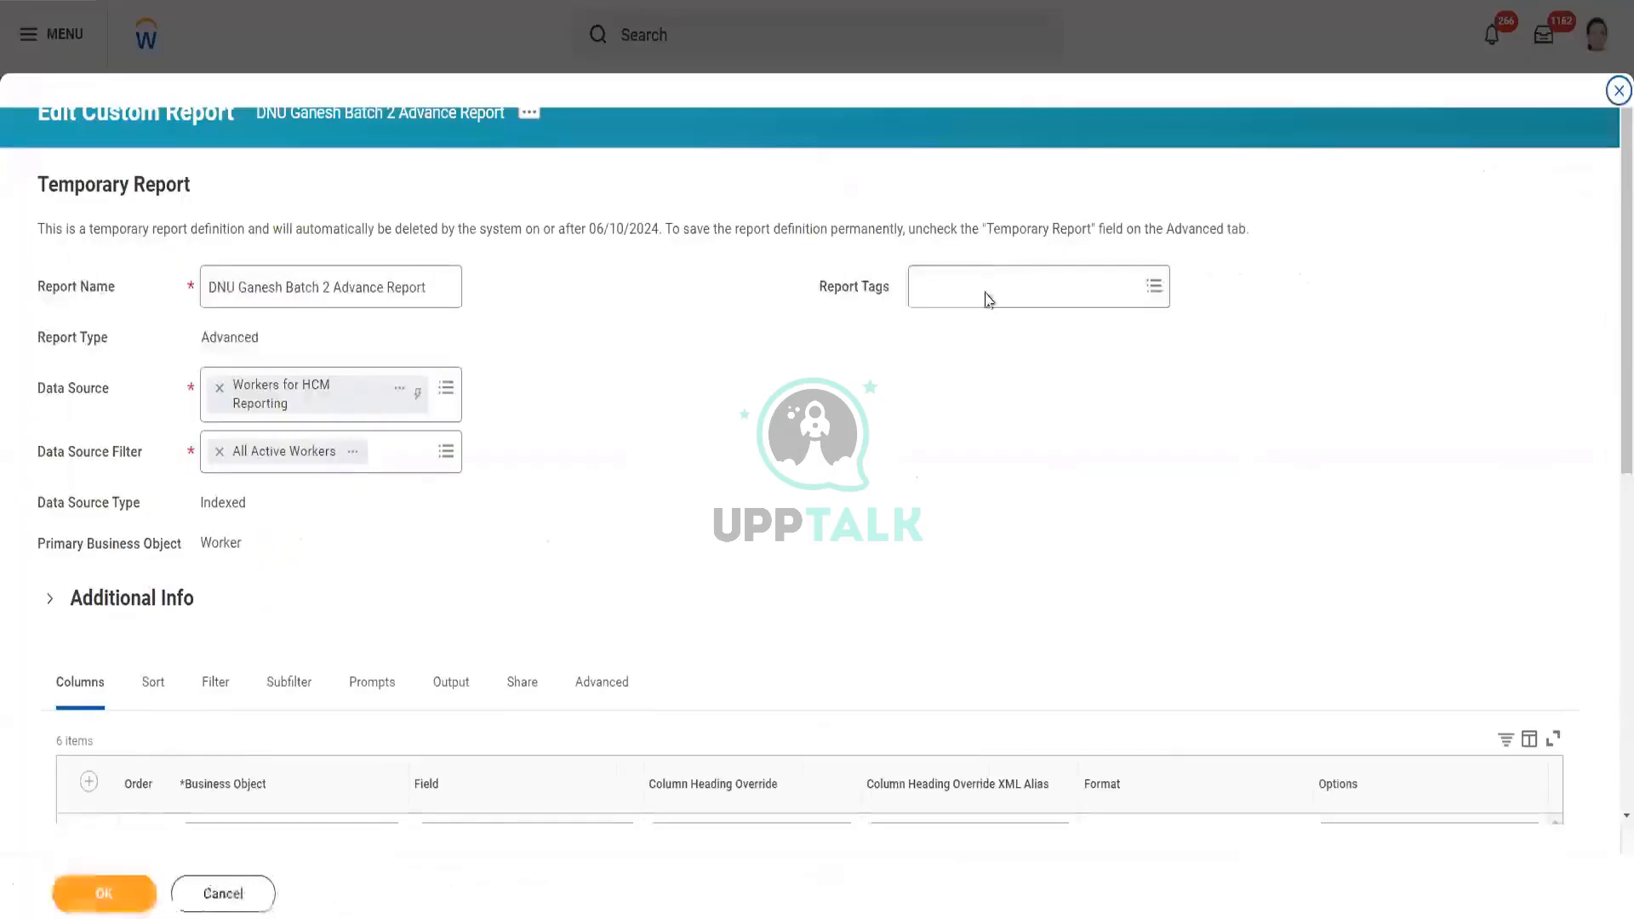
pyautogui.click(984, 293)
pyautogui.write('ga')
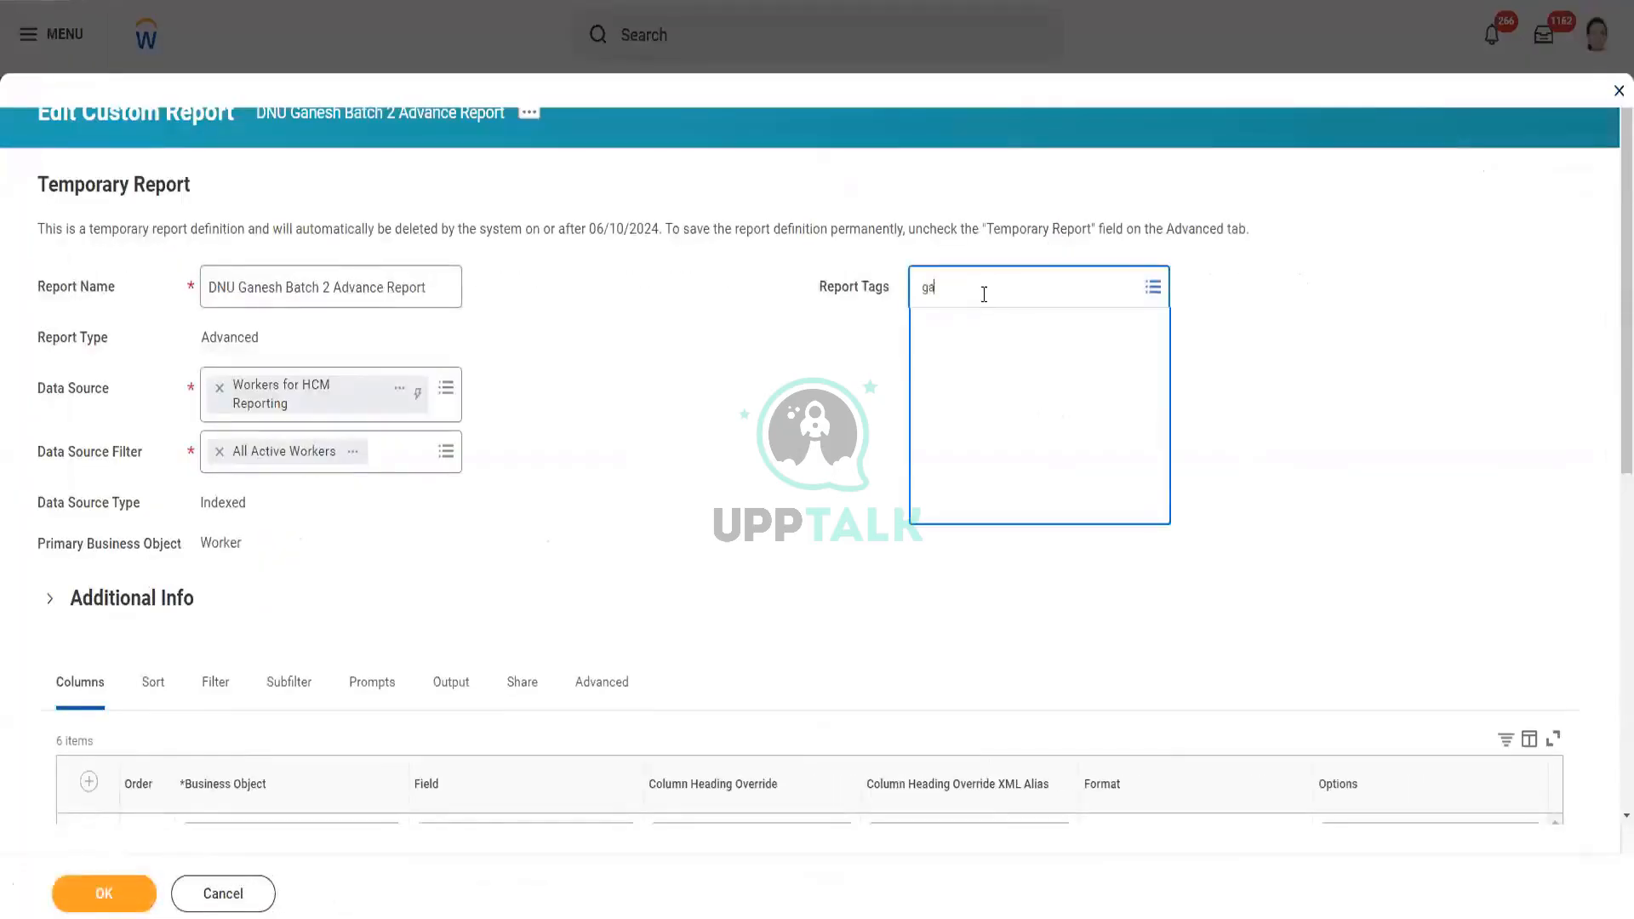
pyautogui.write('nesh')
pyautogui.click(1007, 402)
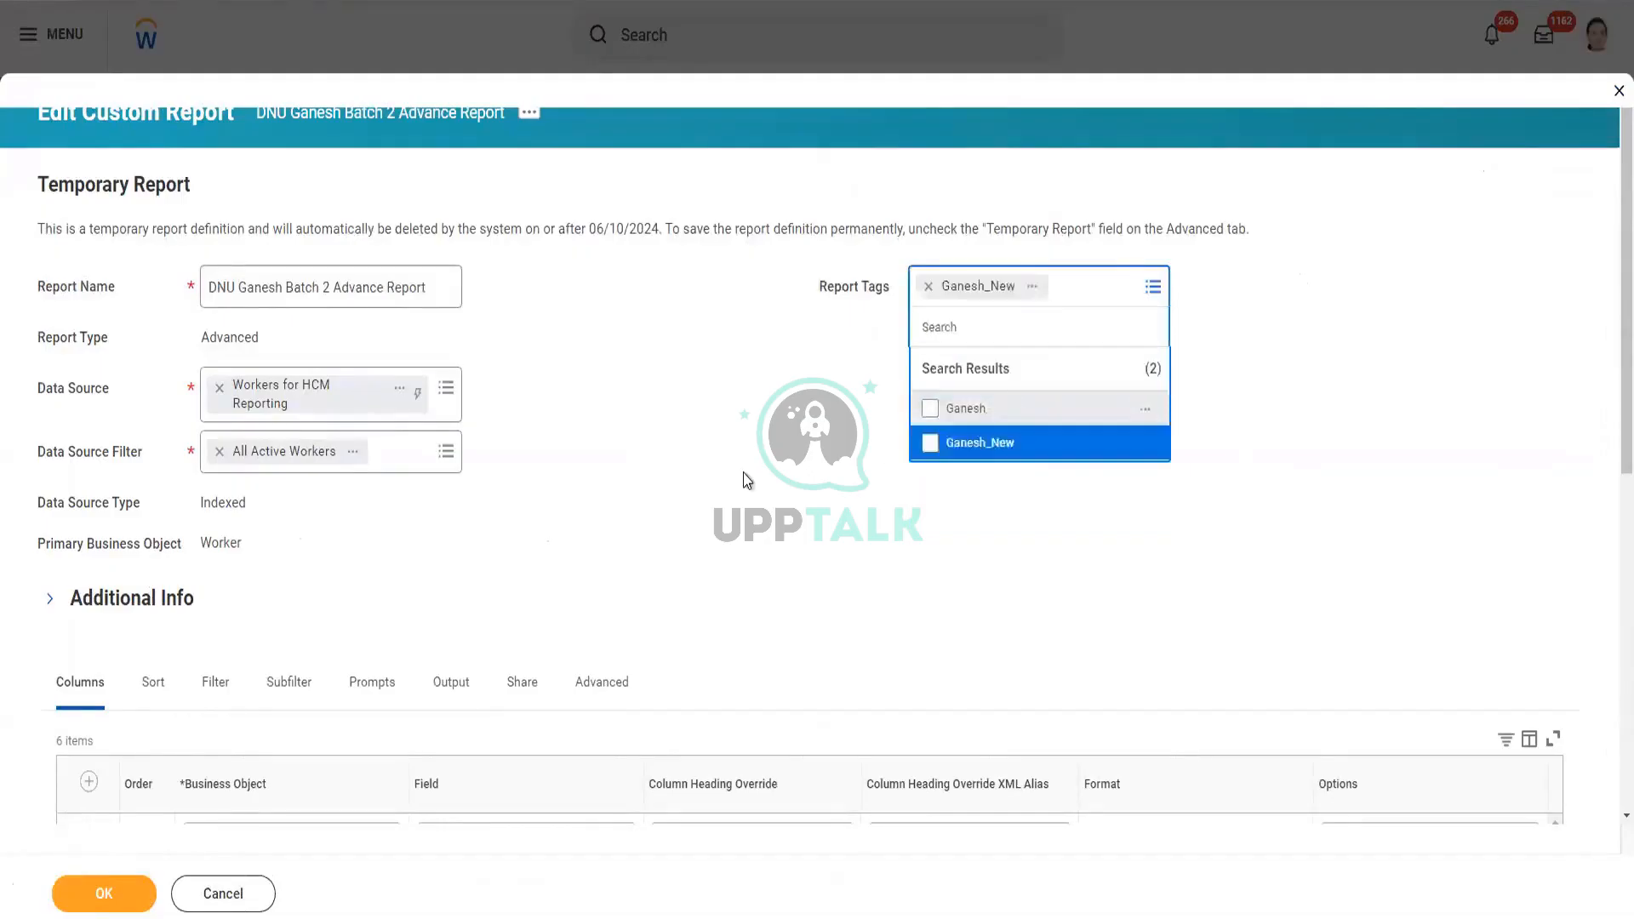
pyautogui.click(744, 471)
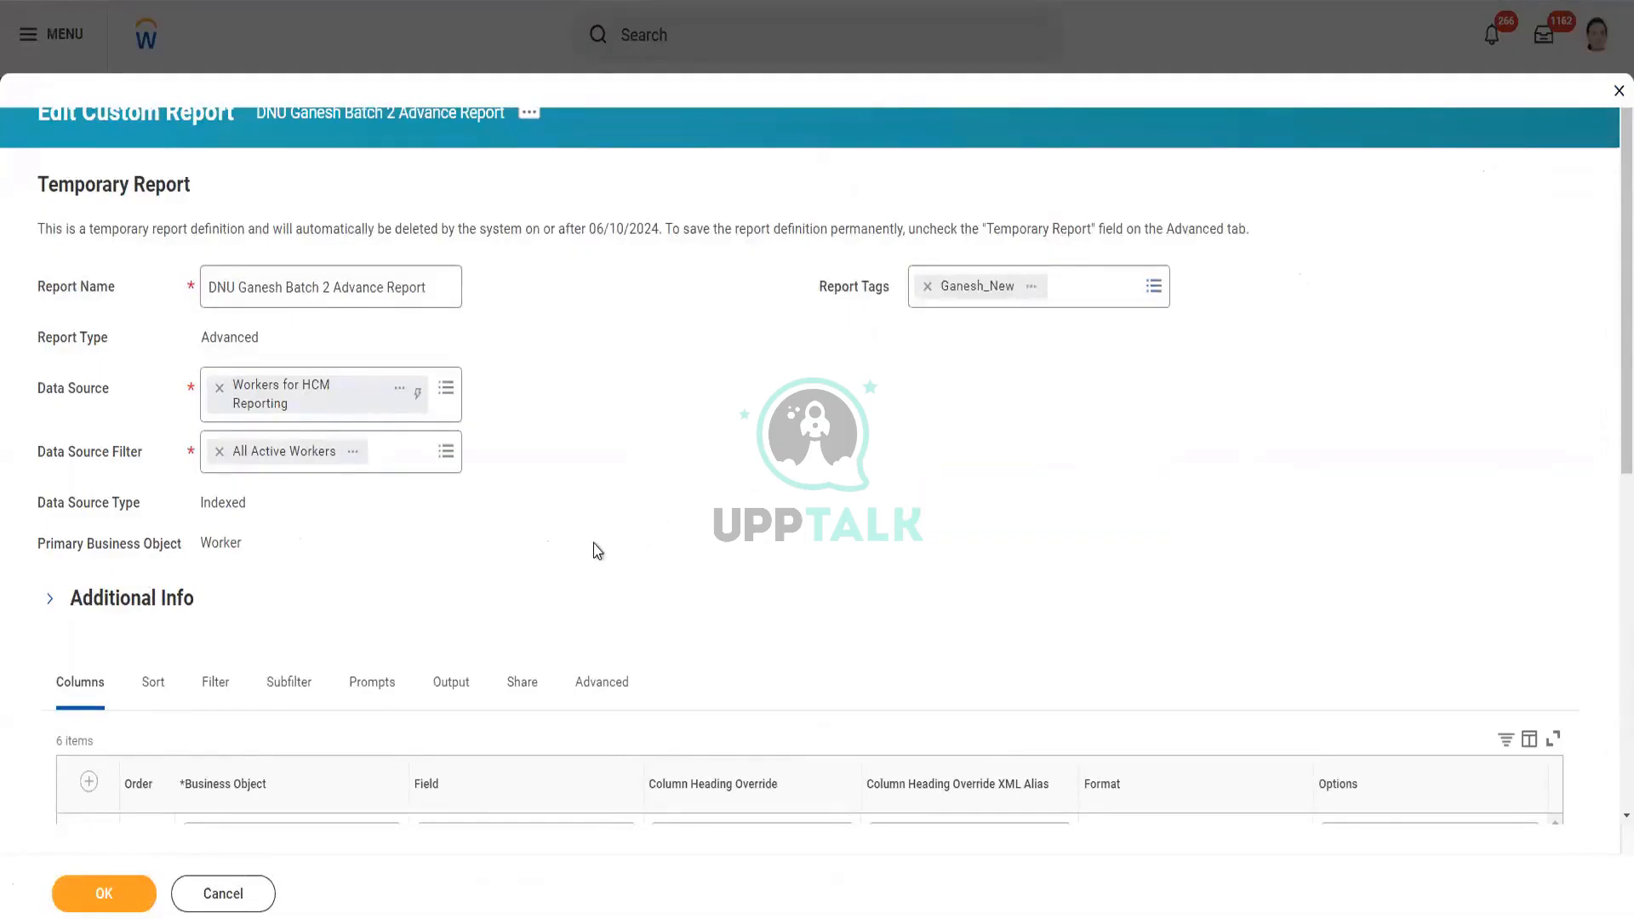
# - Review the report's primary business object, data source, column definitions and Dependents group column heading
pyautogui.scroll(-5, 588, 548)
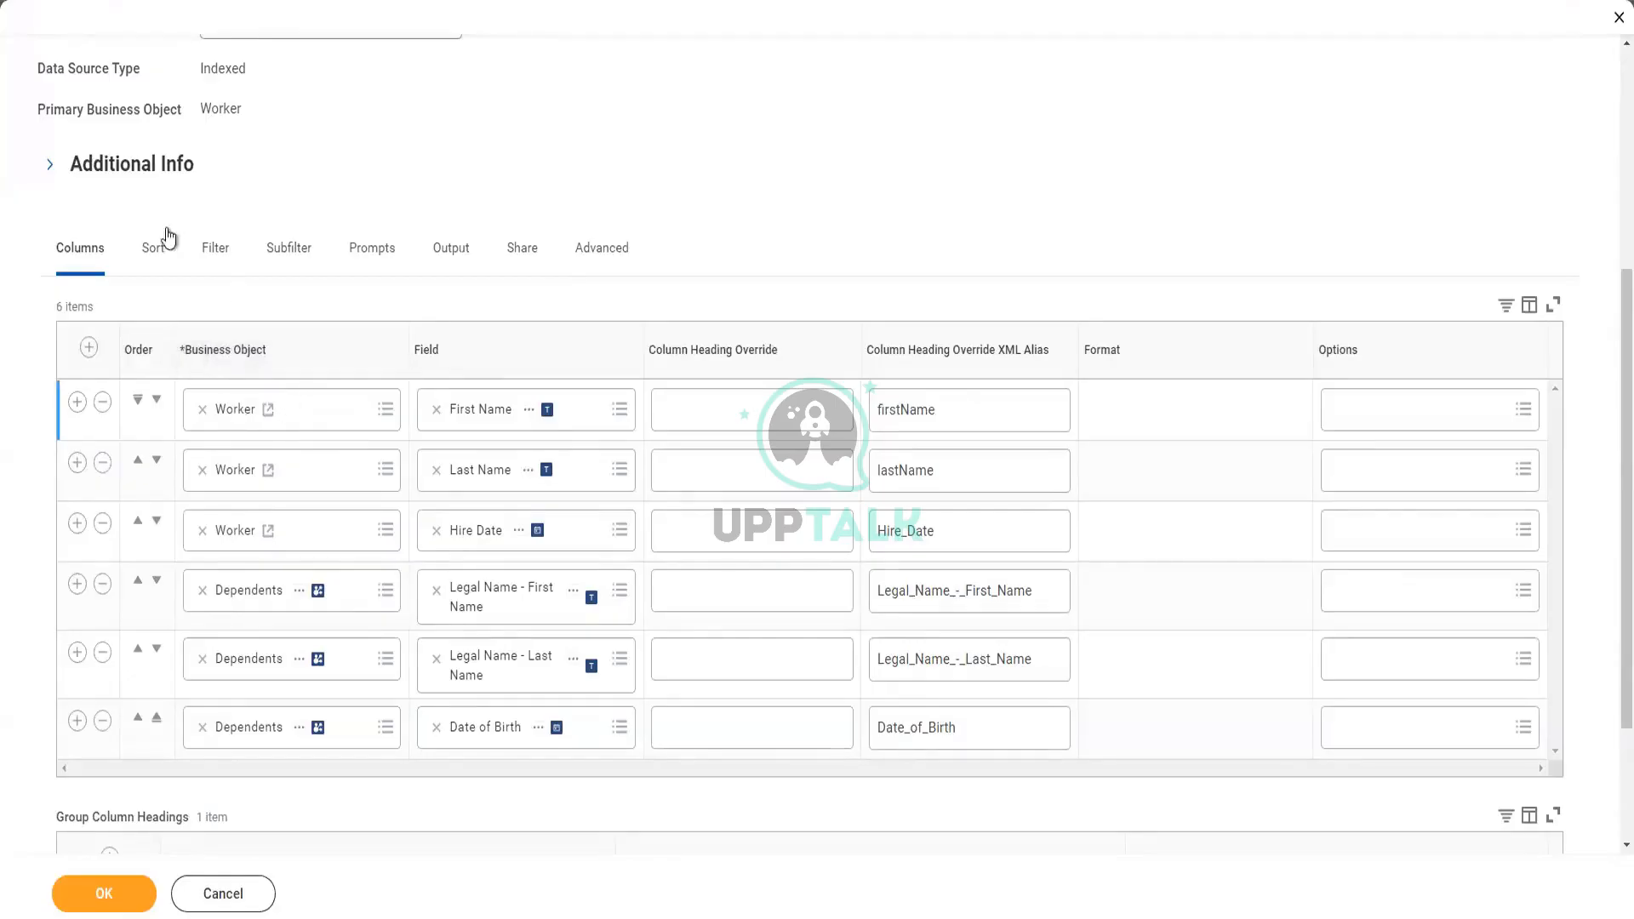
pyautogui.moveTo(38, 111); pyautogui.dragTo(228, 136)
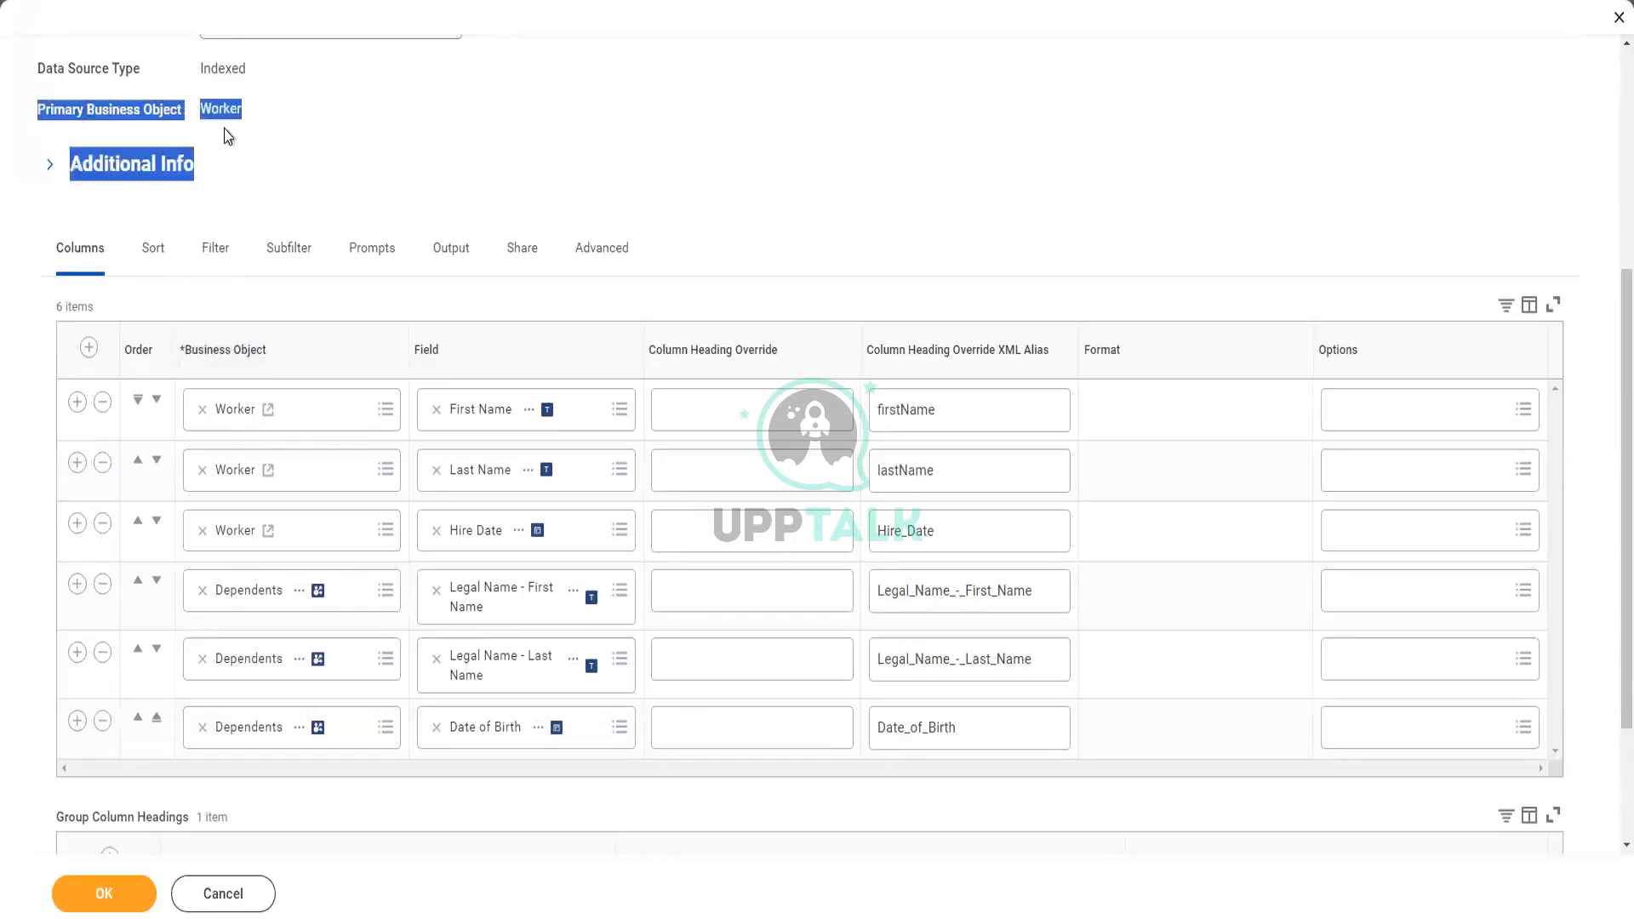
pyautogui.click(268, 186)
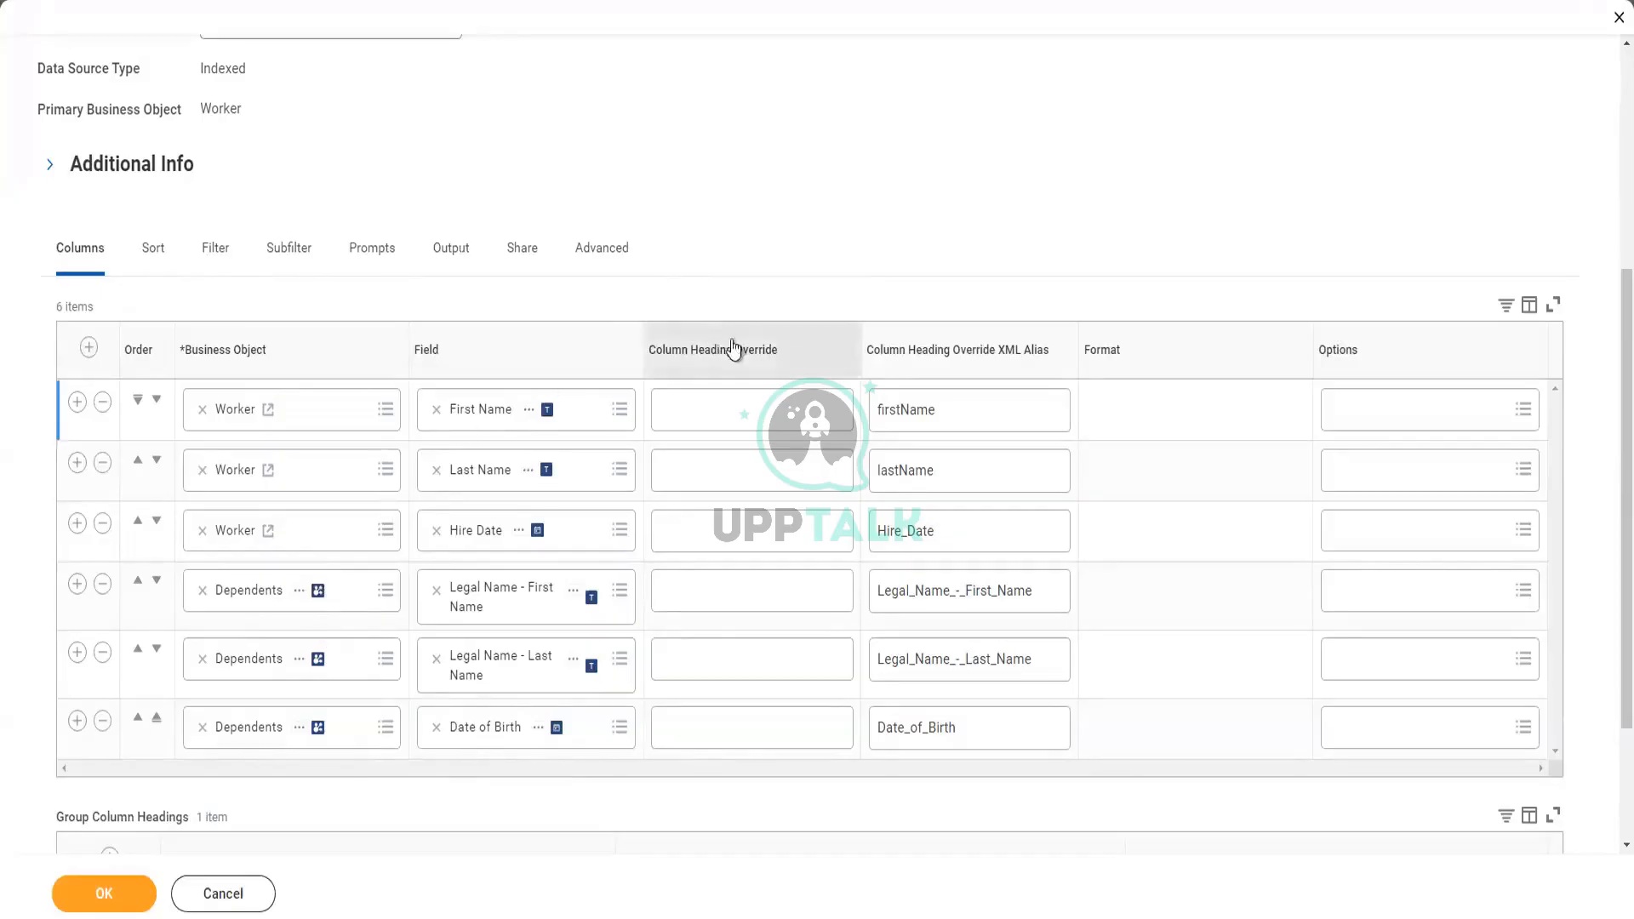
pyautogui.scroll(-1, 810, 244)
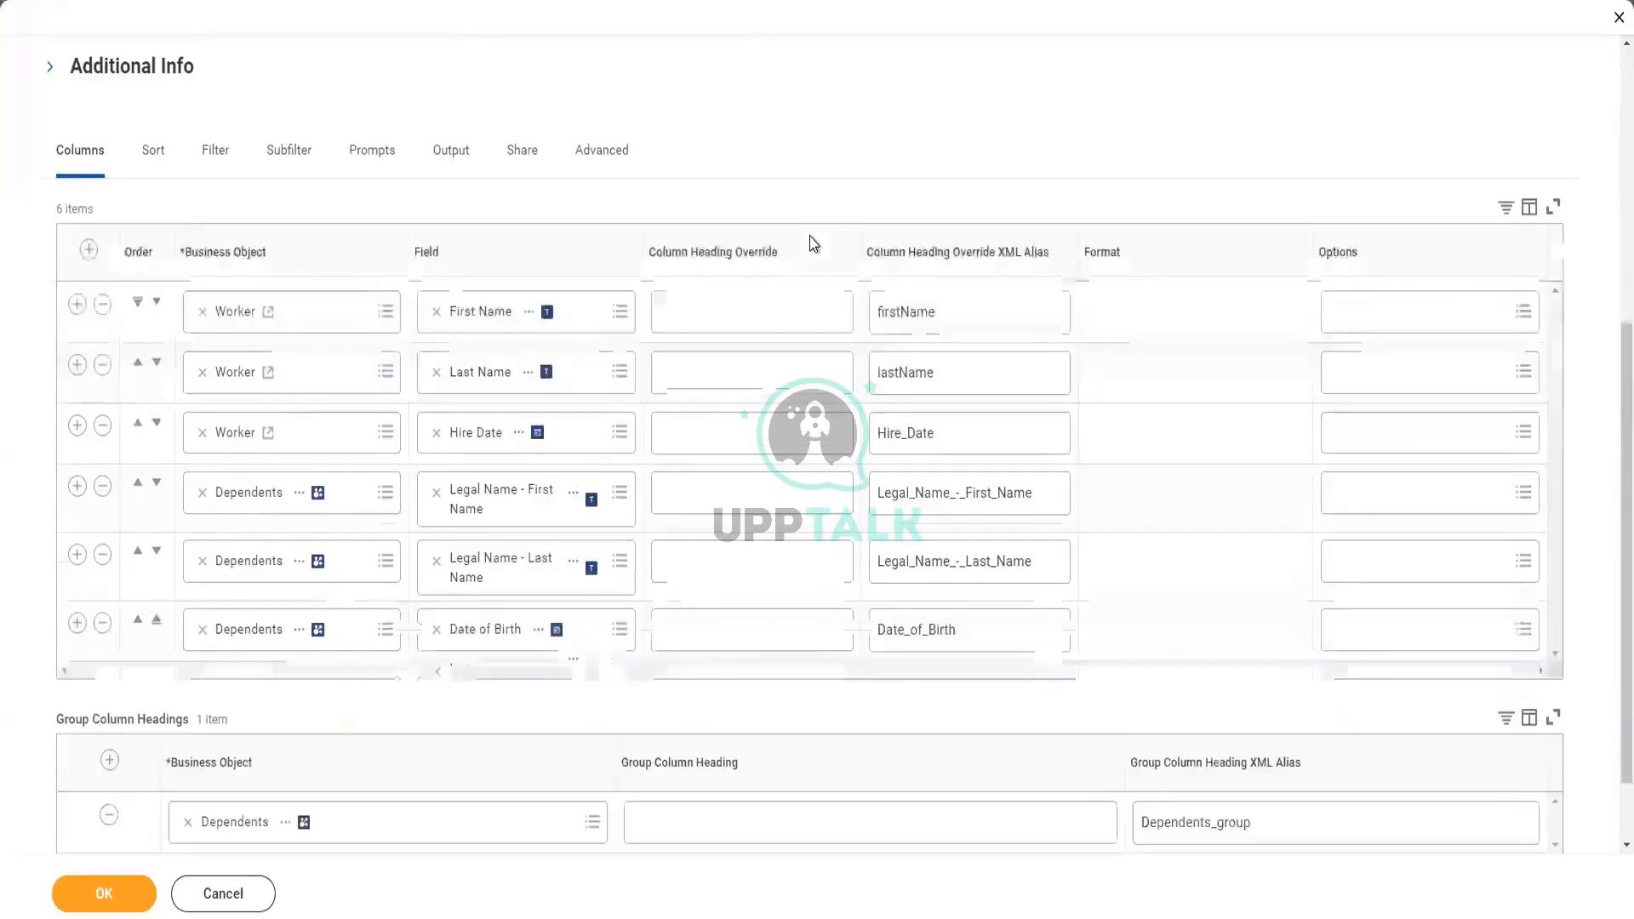
pyautogui.scroll(1, 810, 244)
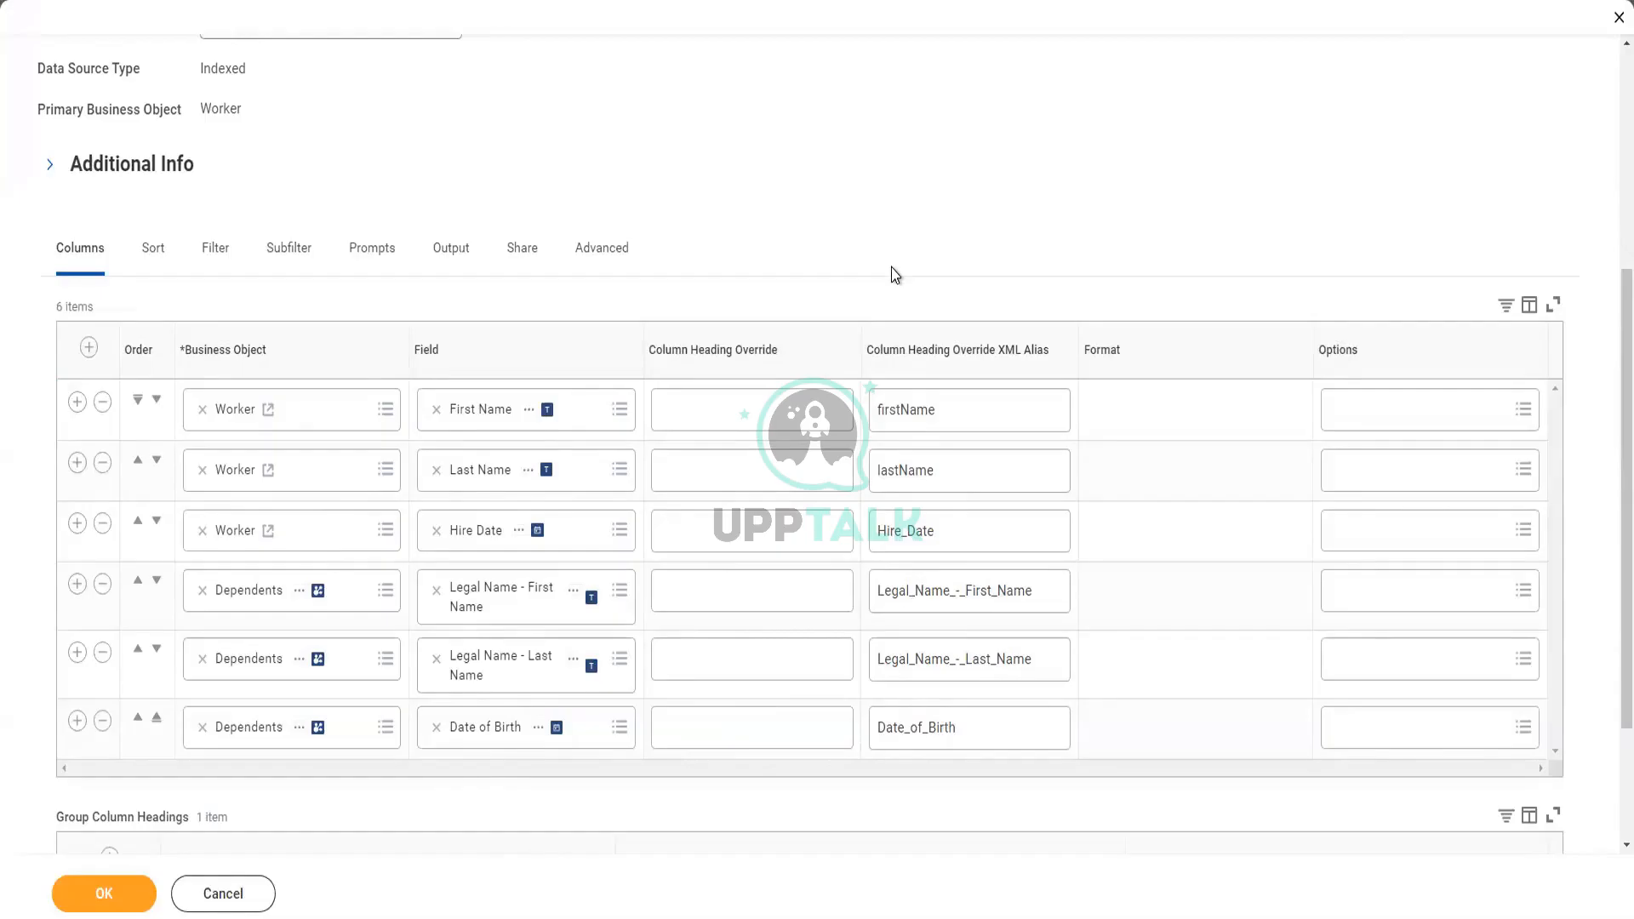
pyautogui.scroll(-1, 1021, 259)
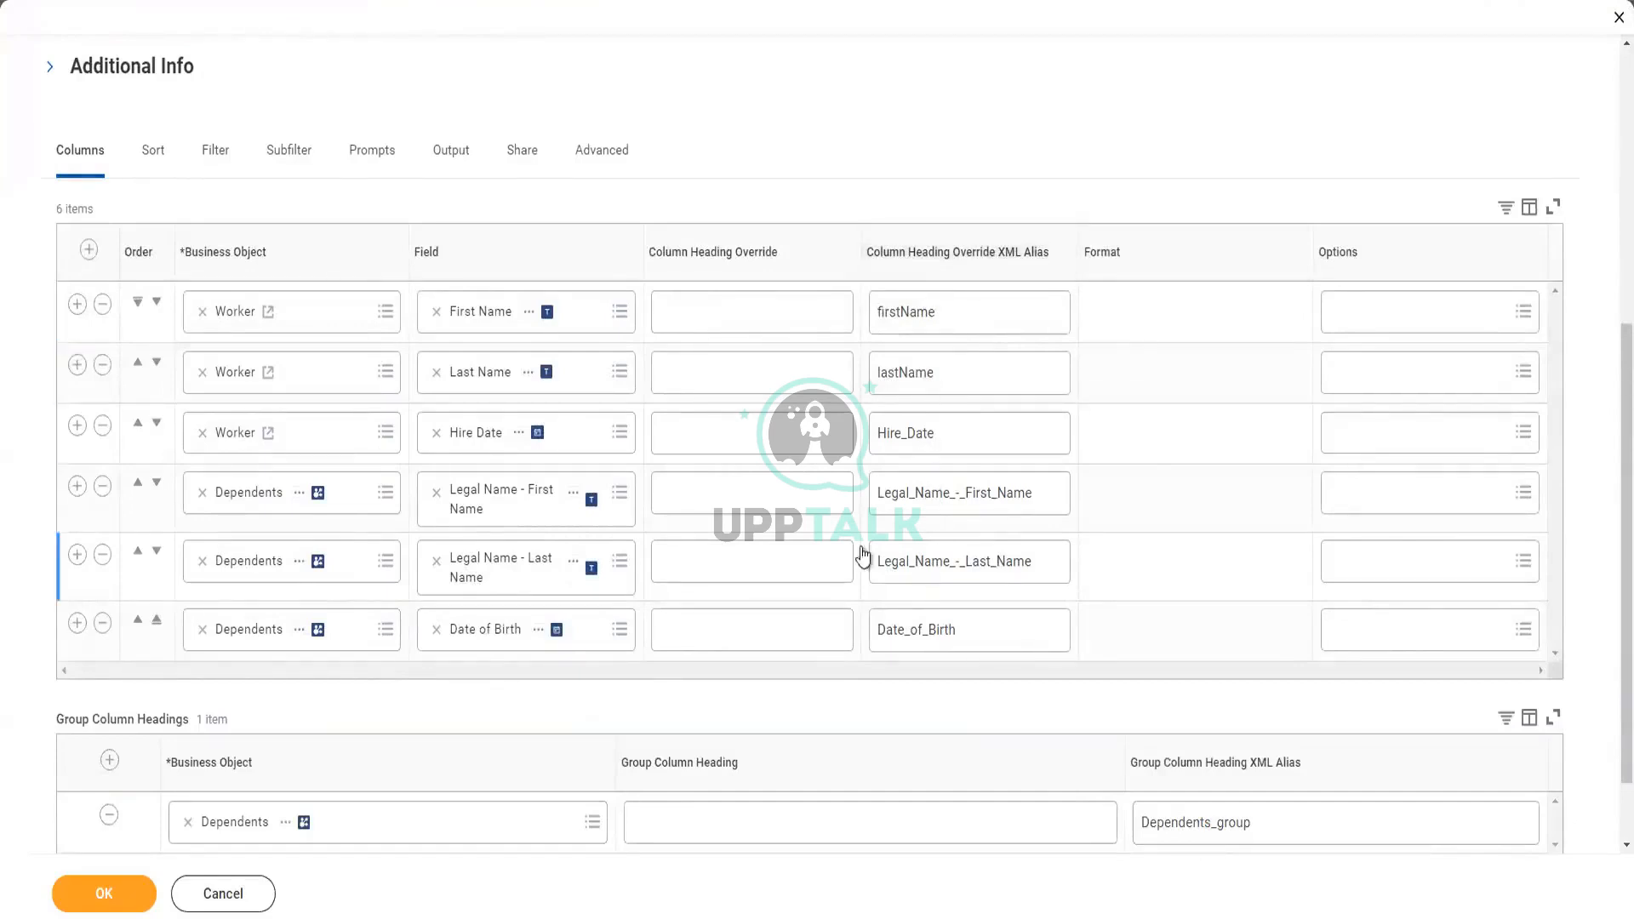
pyautogui.scroll(1, 865, 558)
pyautogui.scroll(1, 1033, 377)
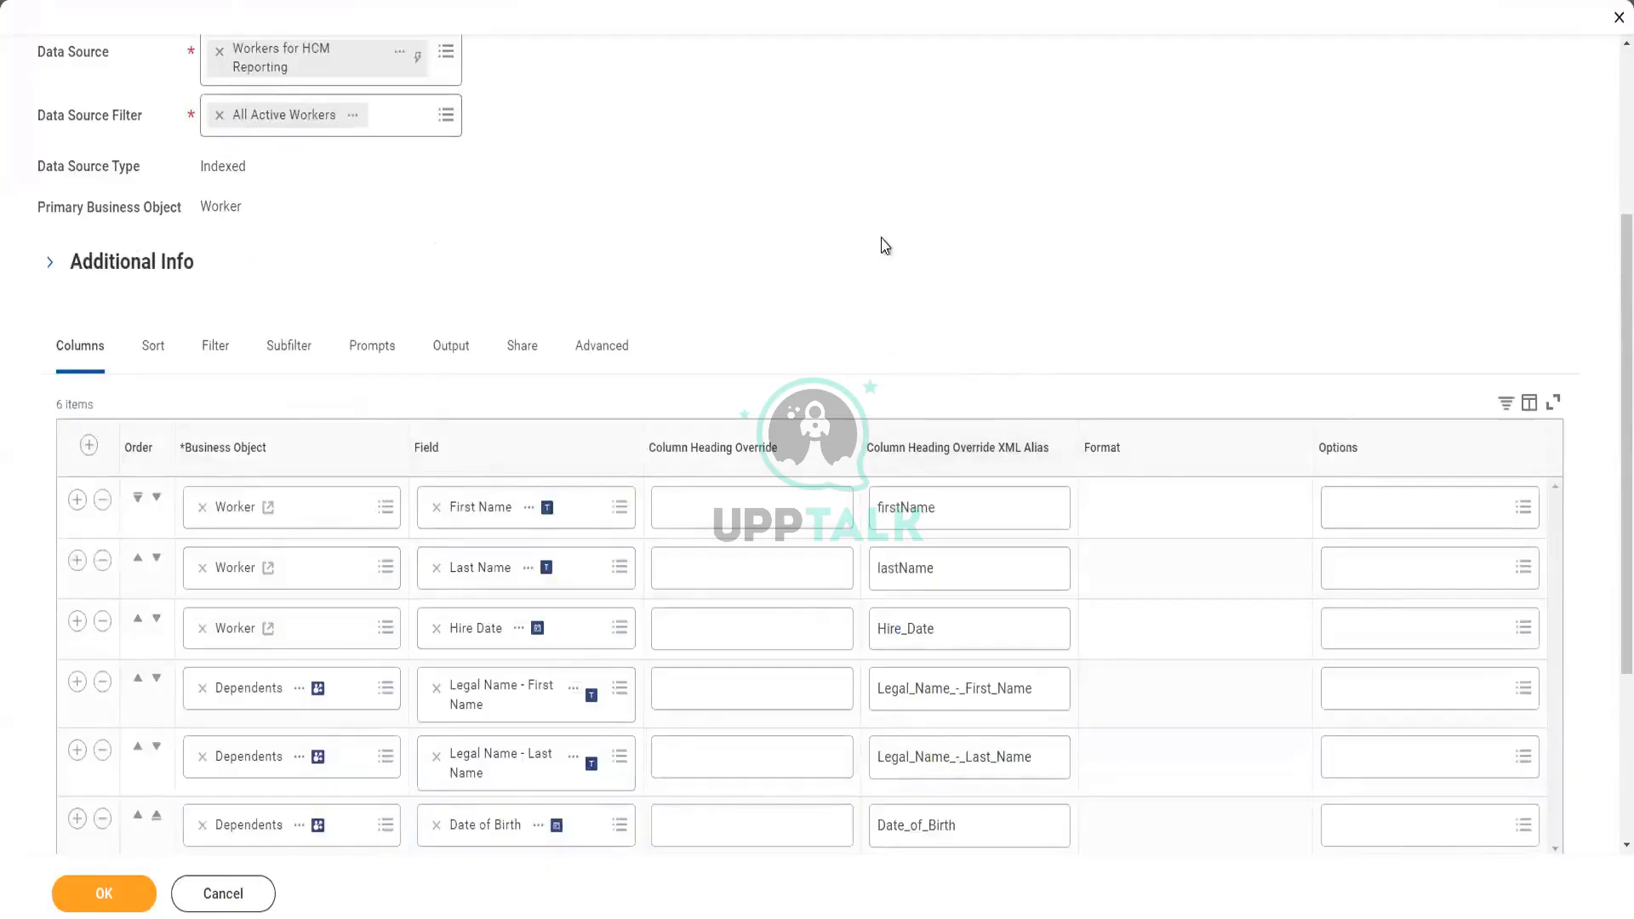
pyautogui.scroll(-1, 883, 245)
pyautogui.scroll(-1, 884, 247)
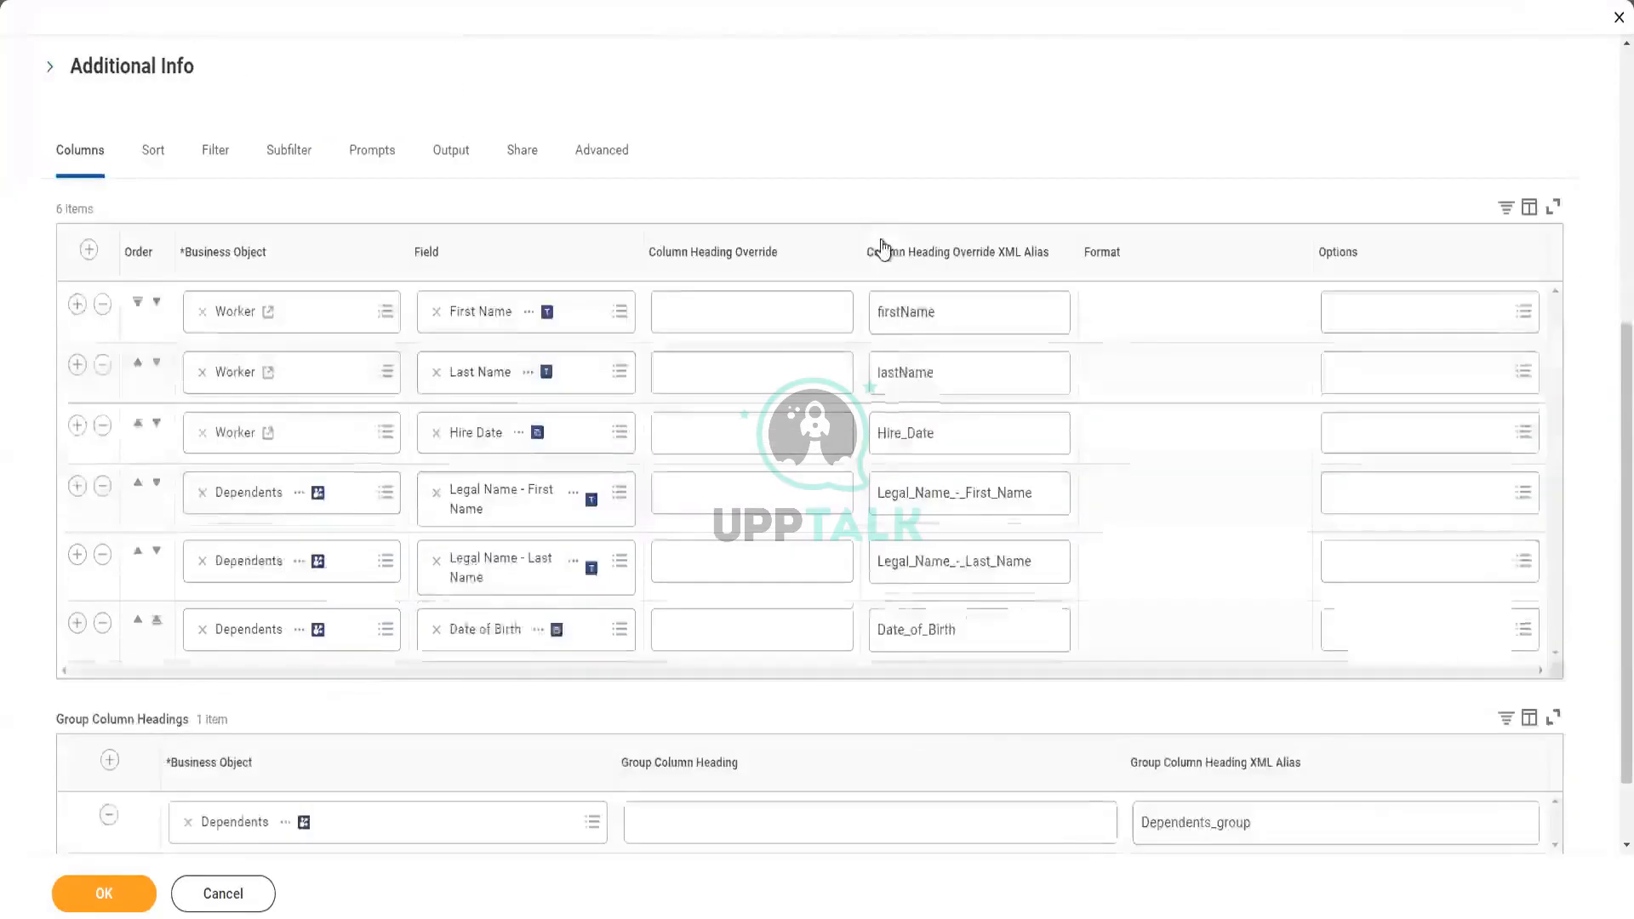
pyautogui.scroll(4, 883, 247)
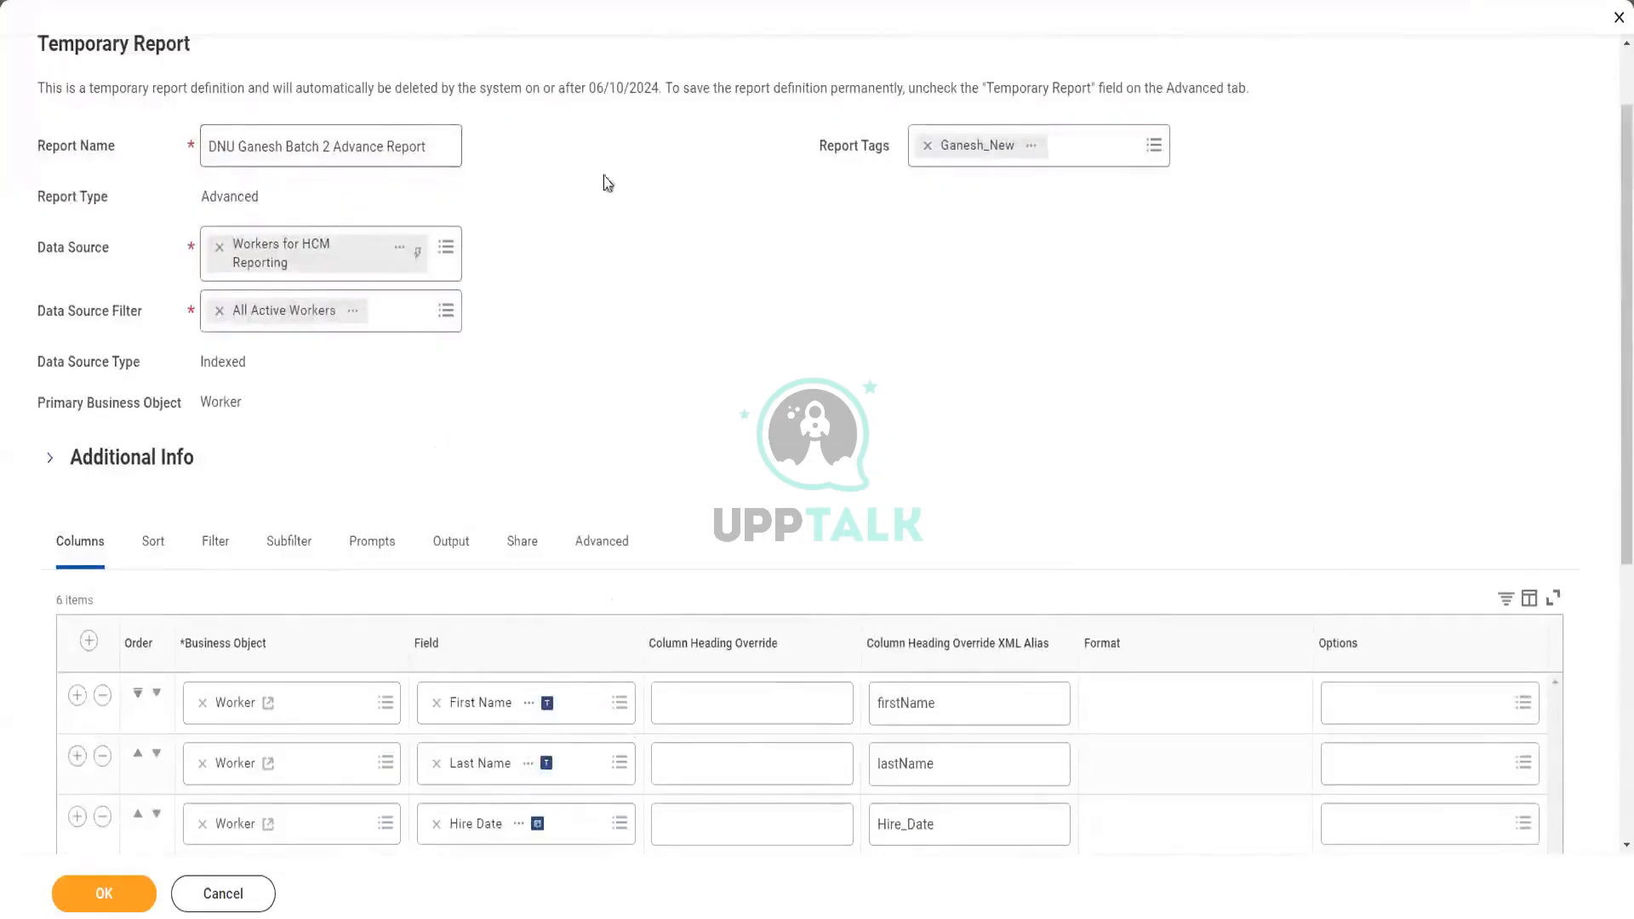
pyautogui.scroll(-2, 1047, 311)
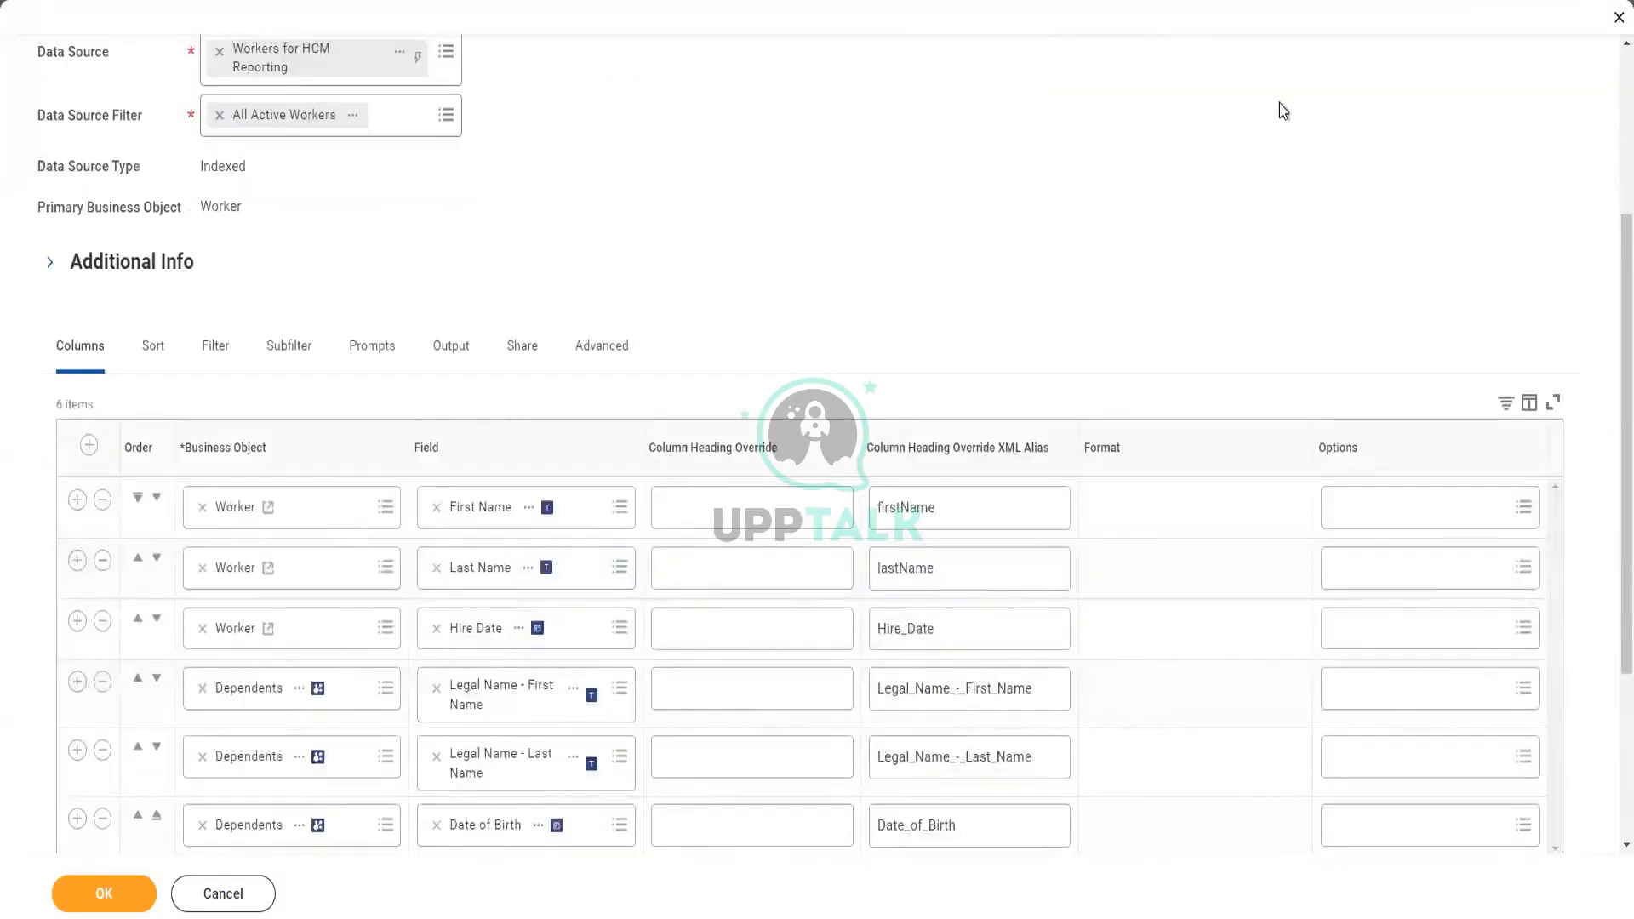
# - Insert a Worker column with the Active Status field directly below the Hire Date column
pyautogui.scroll(-1, 1281, 111)
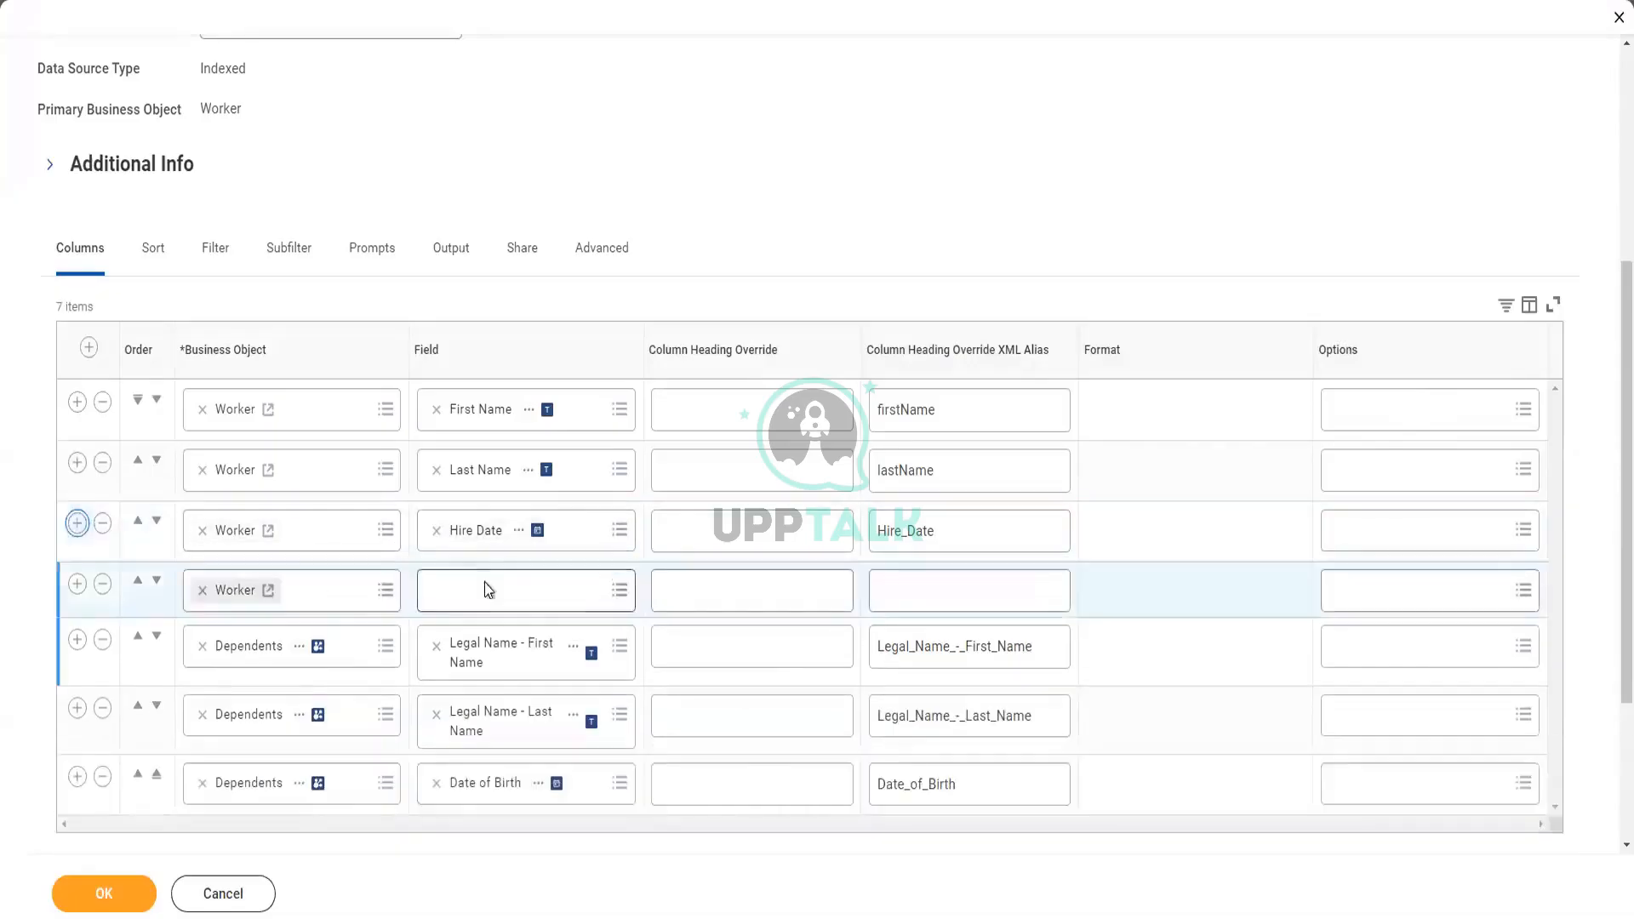
pyautogui.click(478, 584)
pyautogui.write('Active sta')
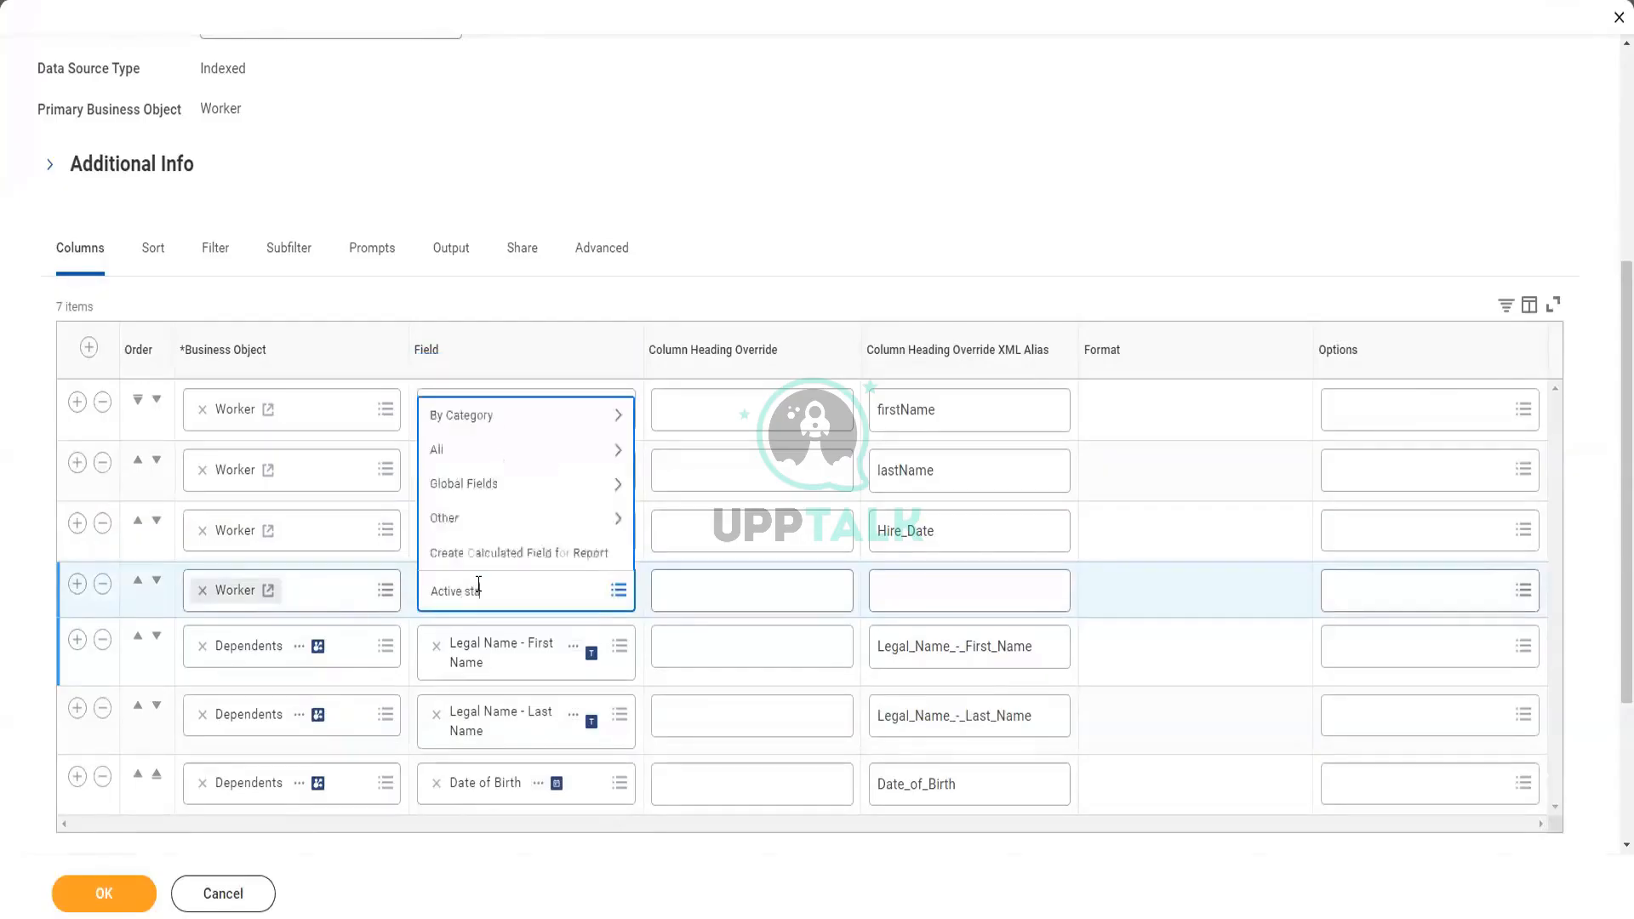
pyautogui.press('Return')
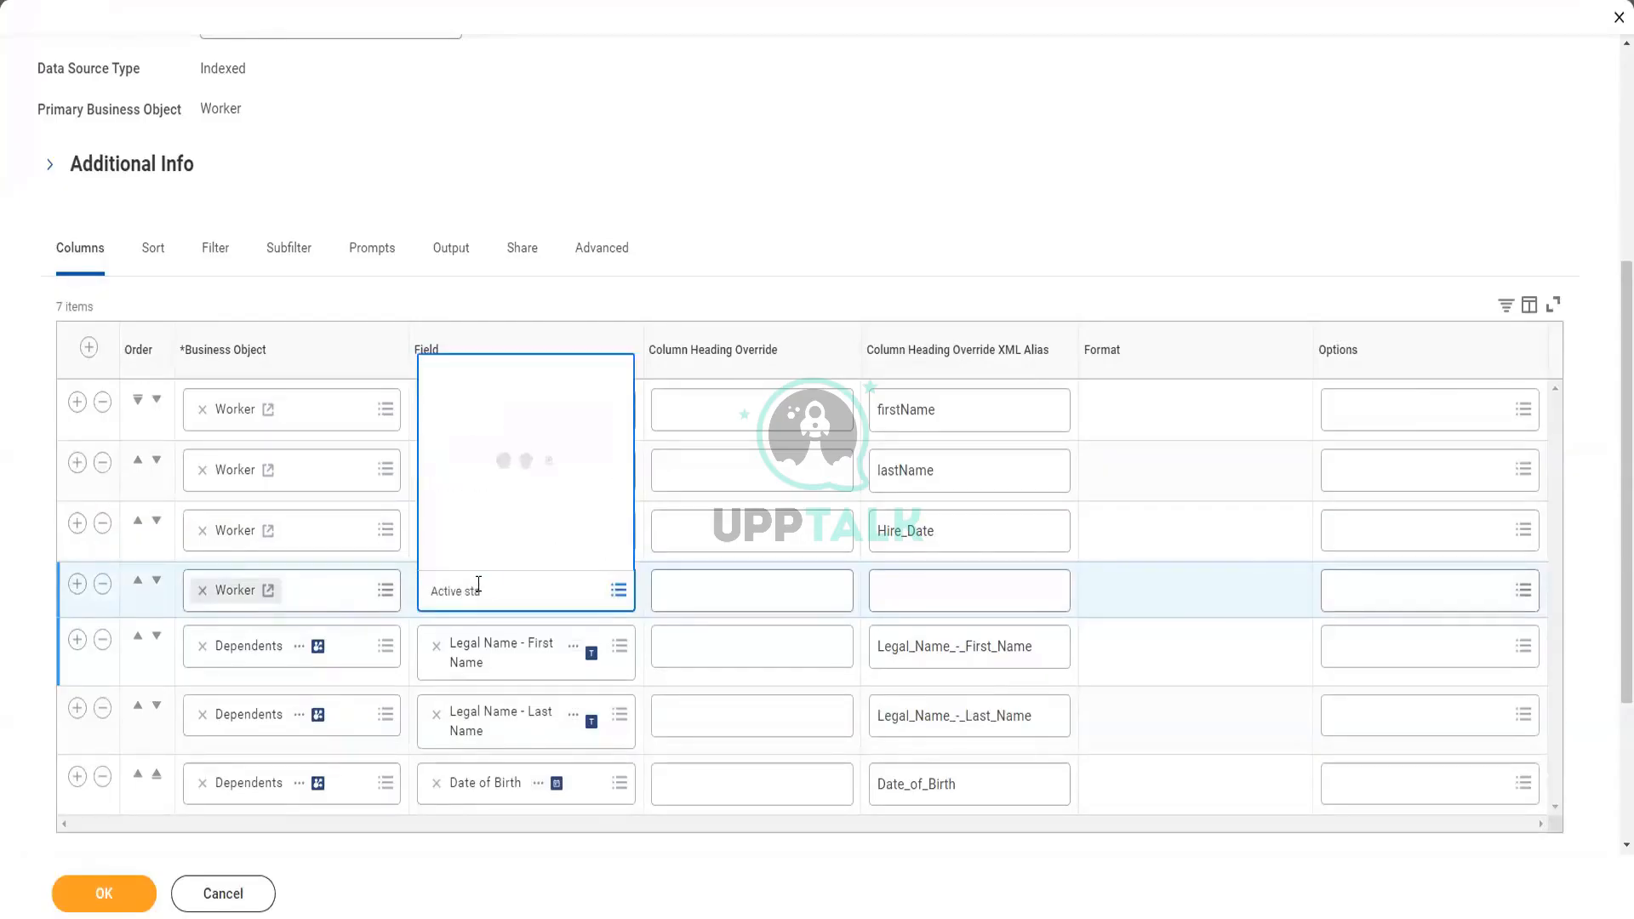
pyautogui.click(519, 159)
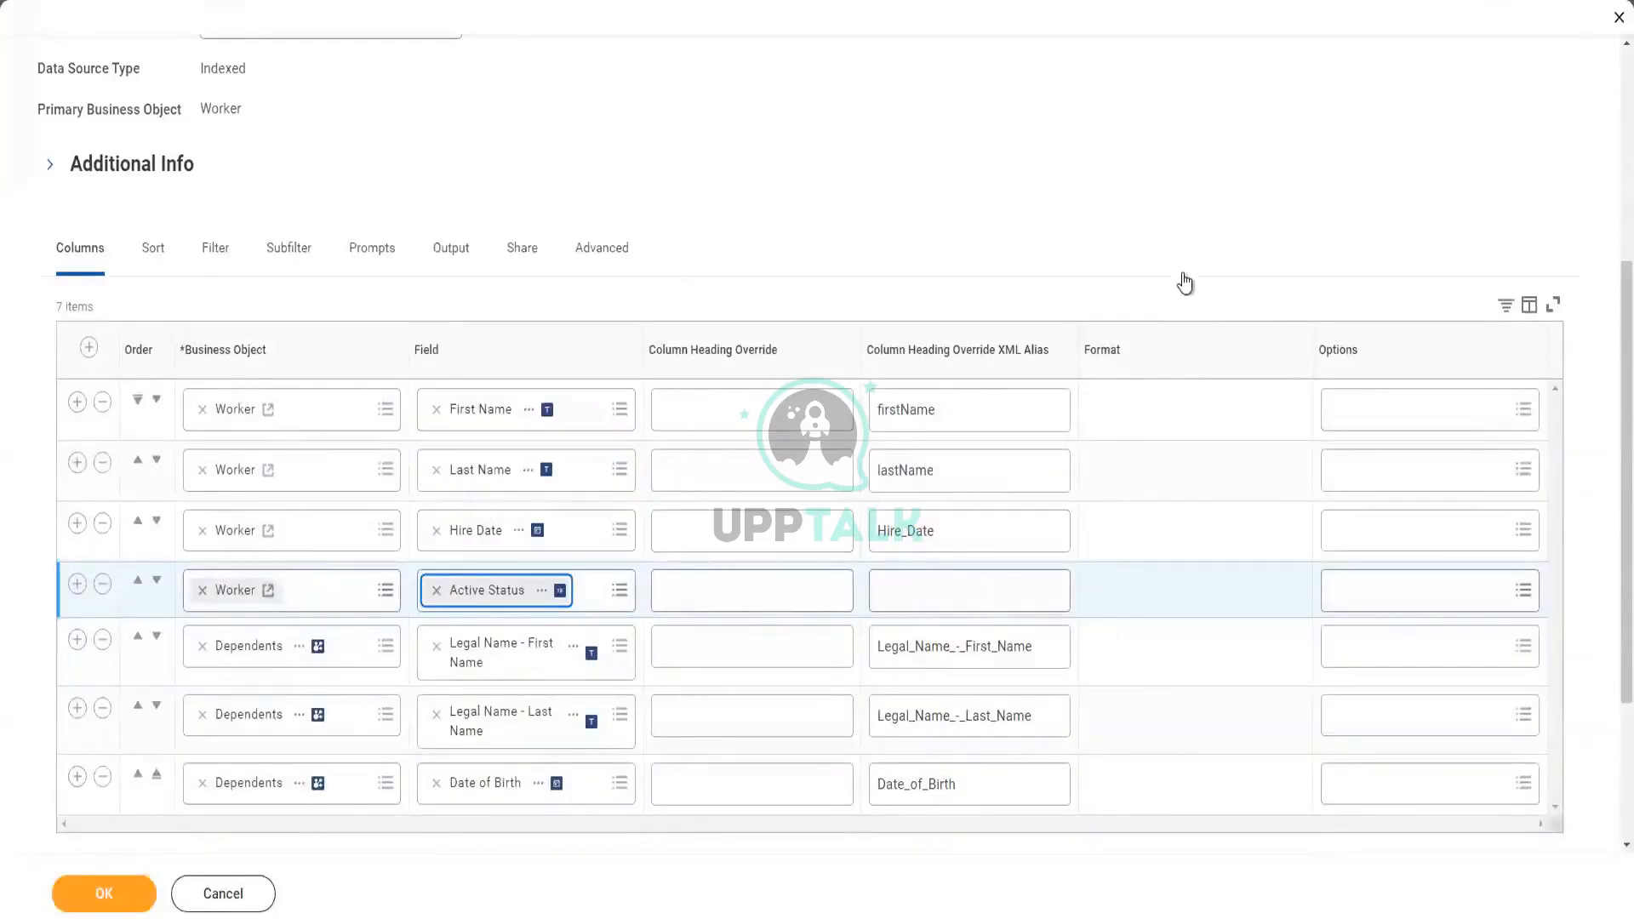
# - View the valid options for the Active Status column and save the edited report
pyautogui.click(1367, 590)
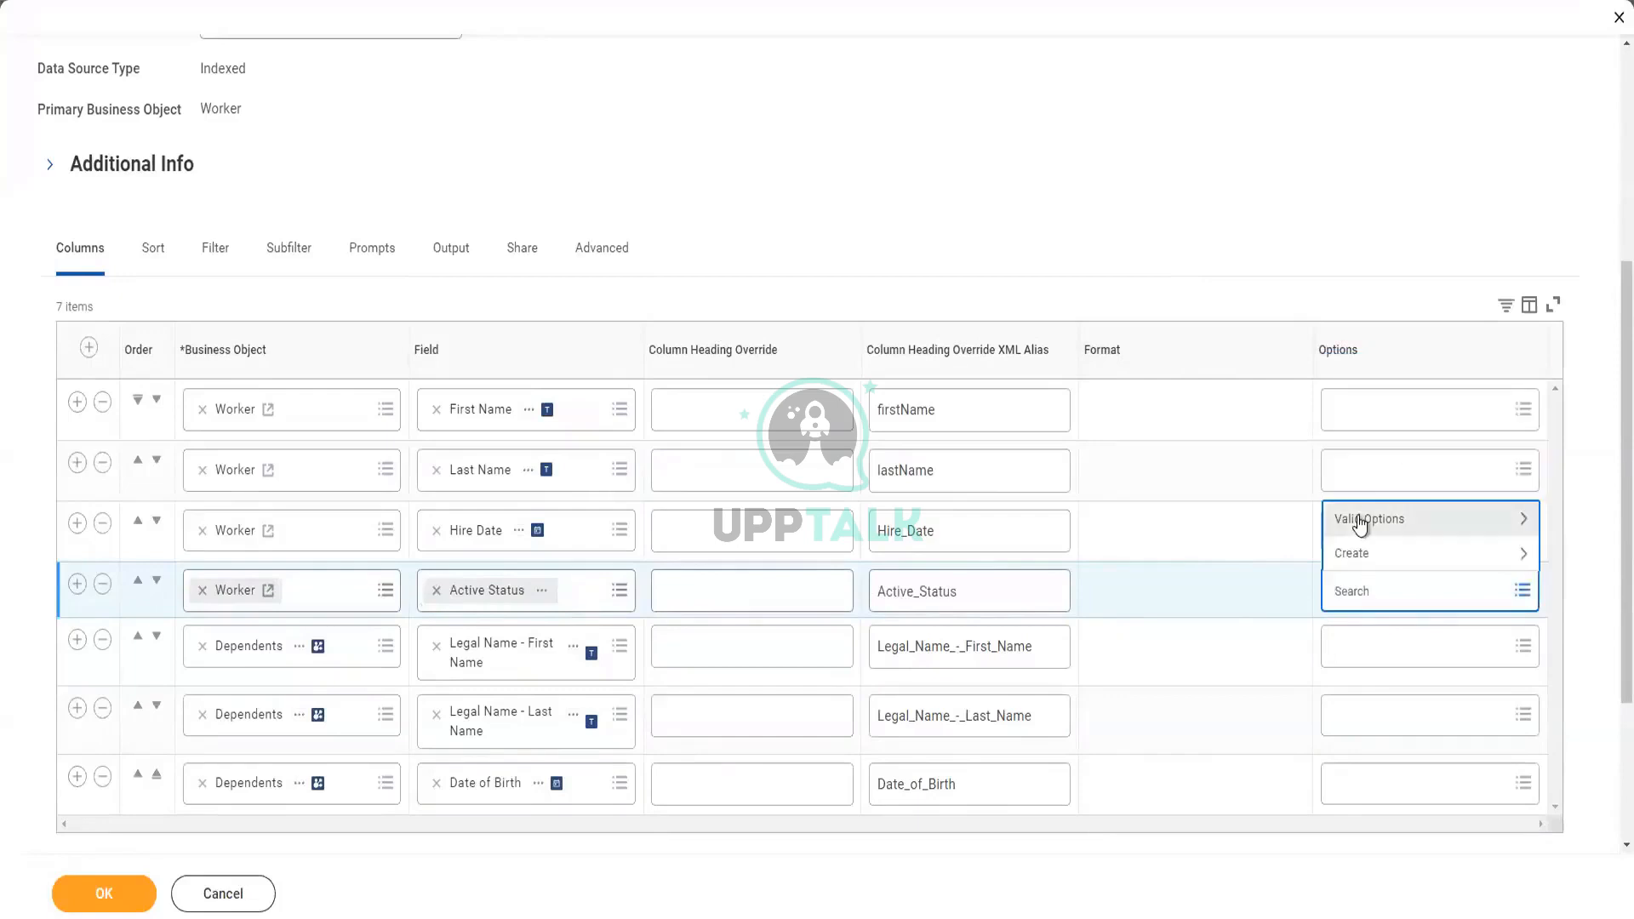
pyautogui.click(1362, 521)
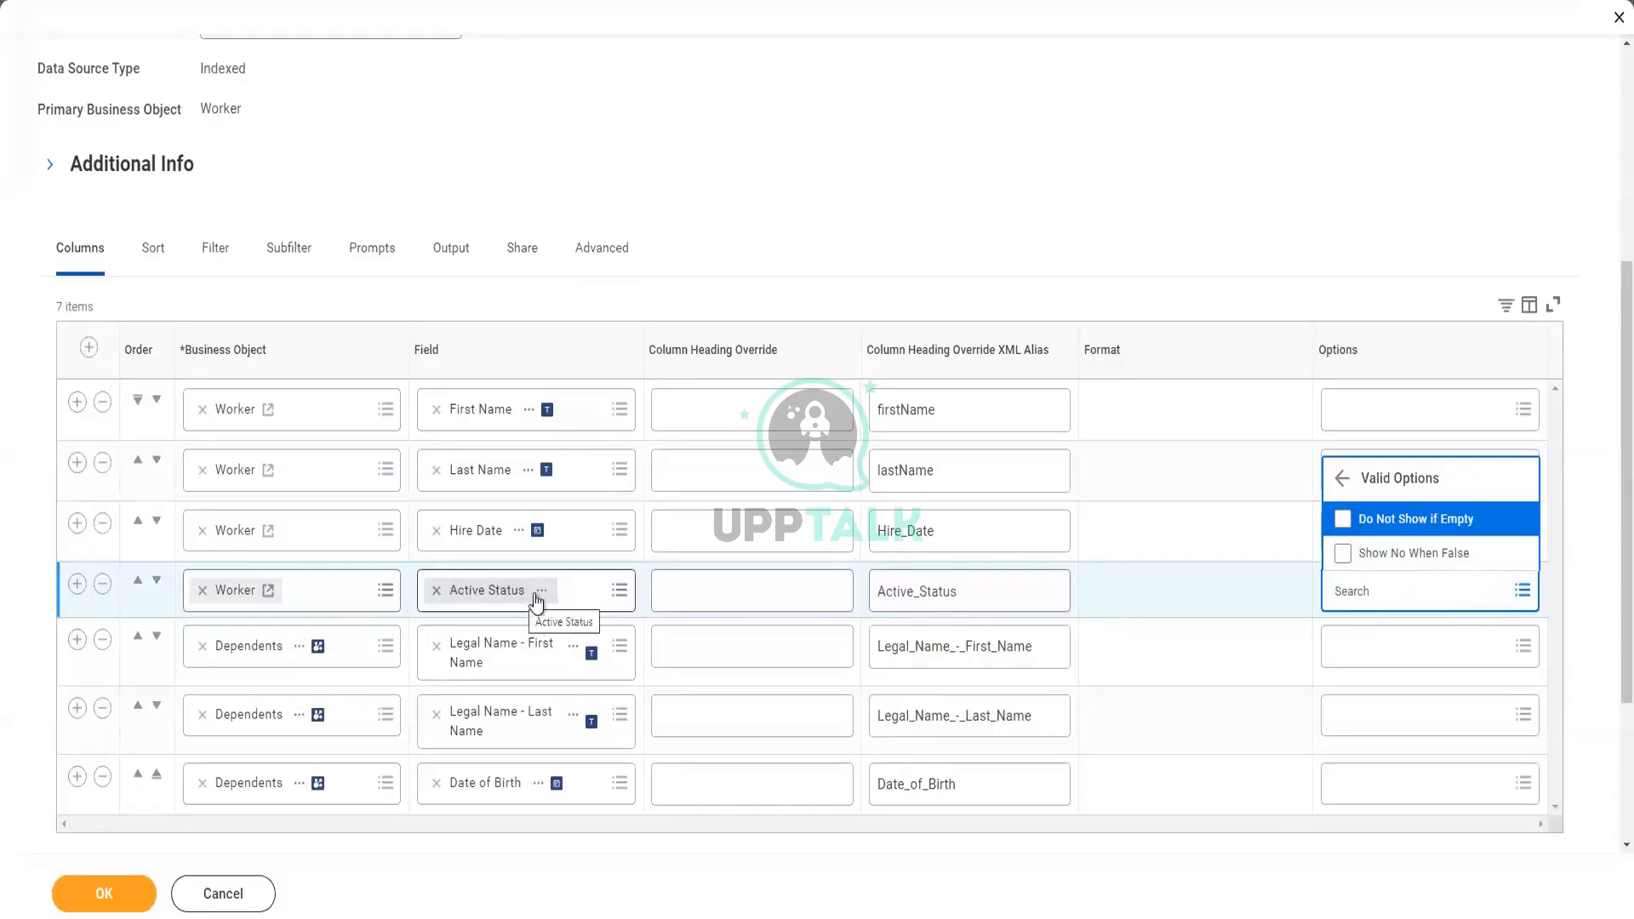
pyautogui.click(128, 896)
pyautogui.click(128, 895)
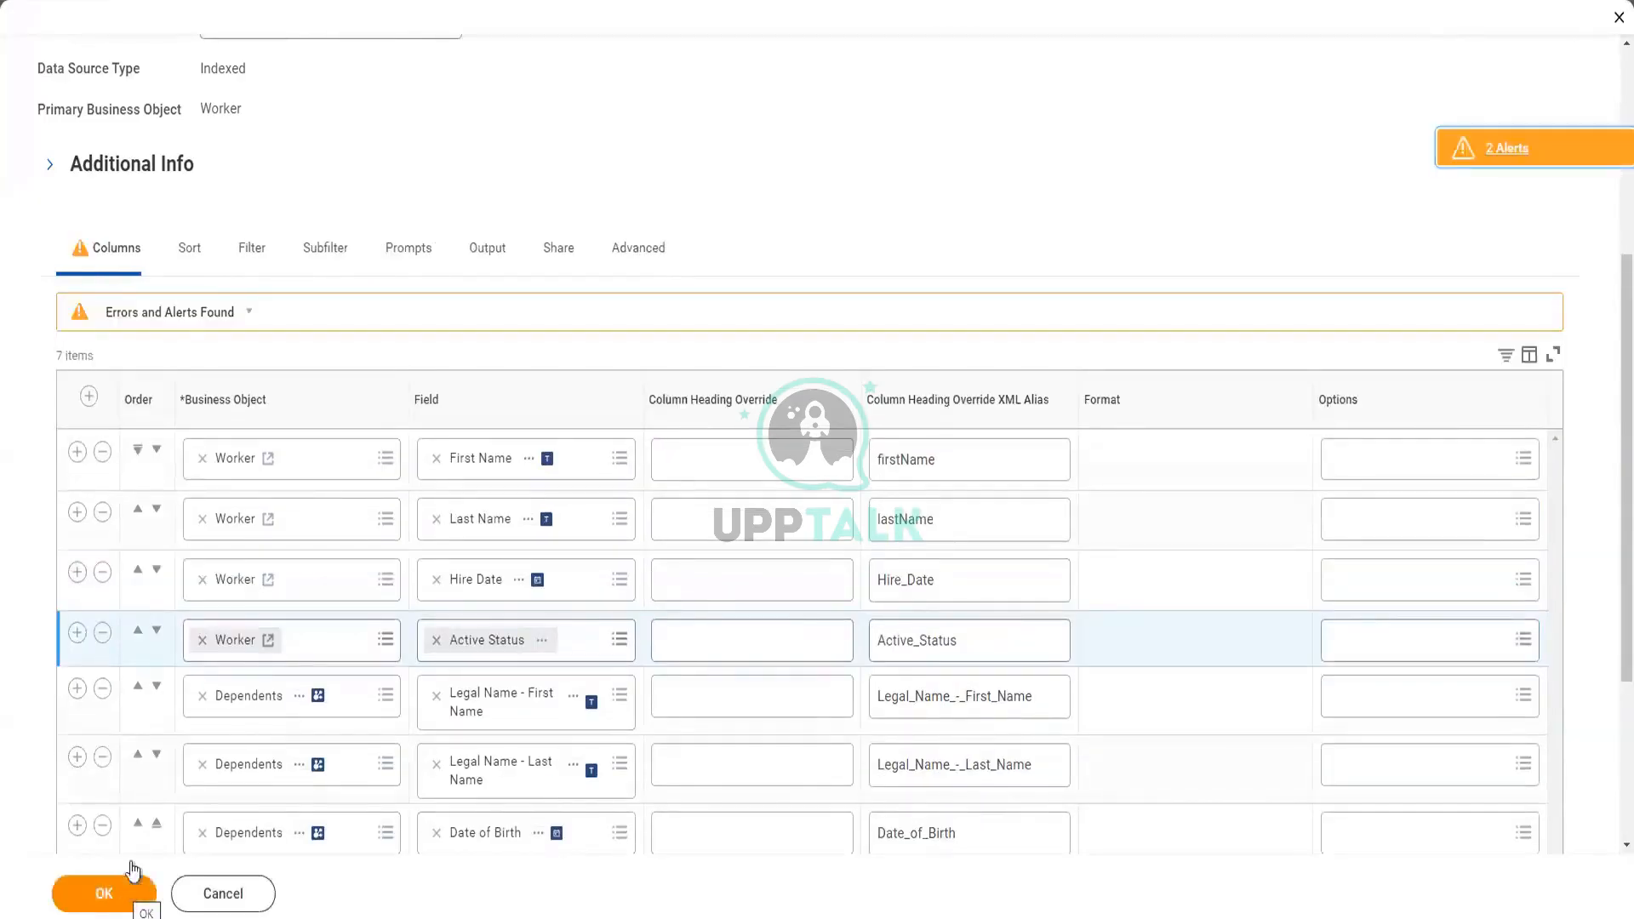
pyautogui.click(125, 892)
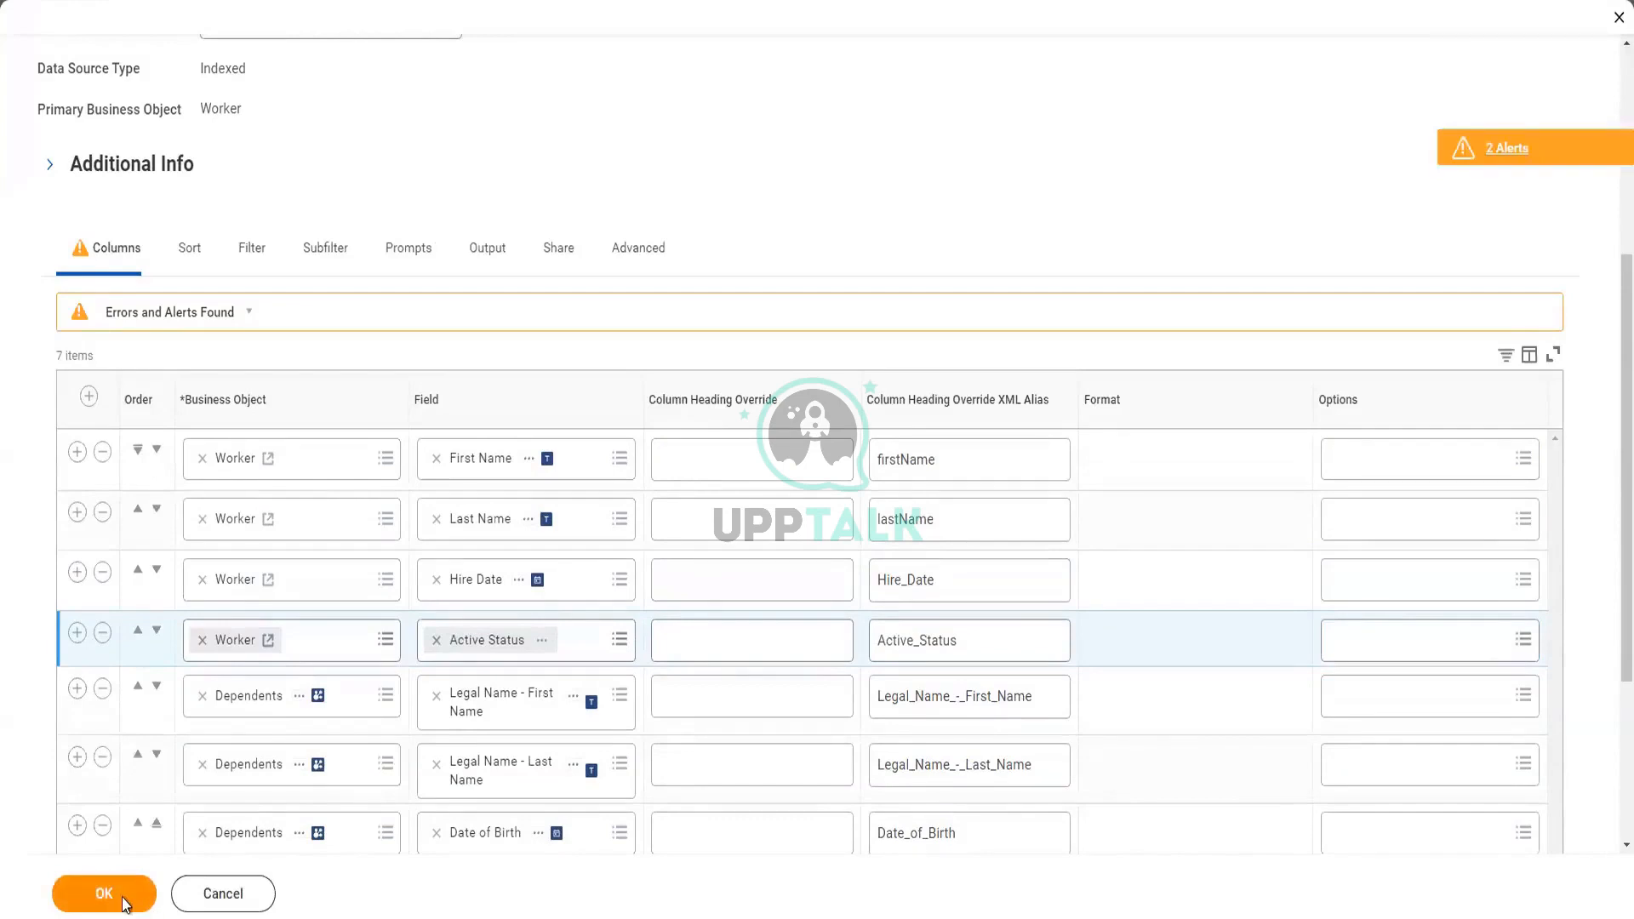
pyautogui.click(124, 892)
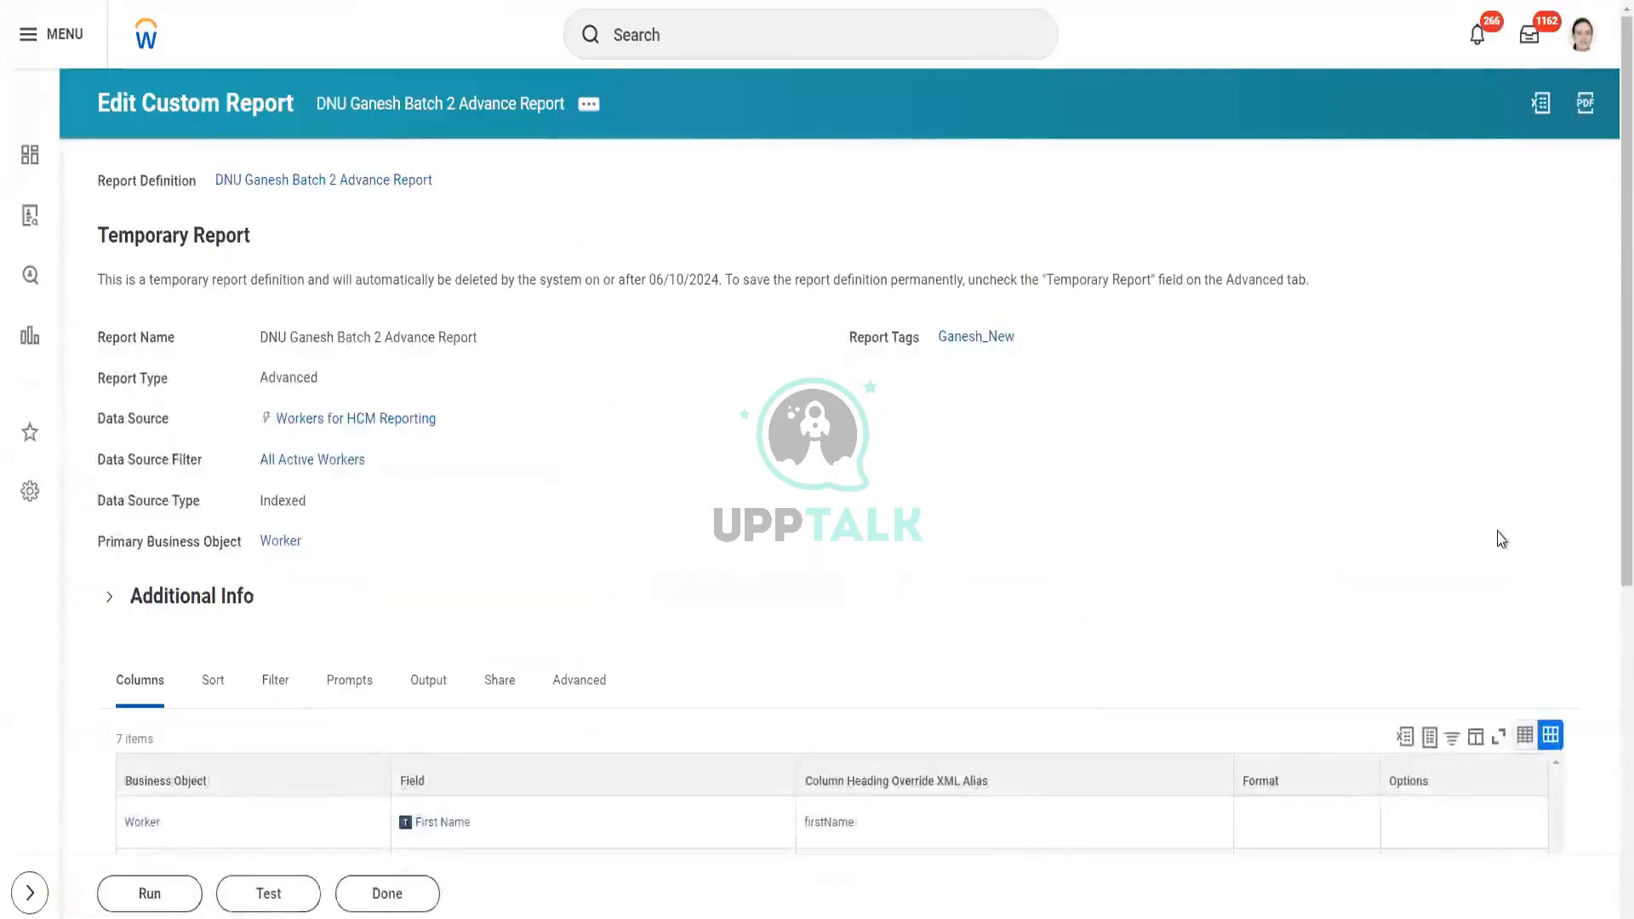
# - Run the custom report with the Contingent Worker Type, Employee Type and Worker Types prompts left blank
pyautogui.scroll(-5, 1496, 537)
pyautogui.click(150, 893)
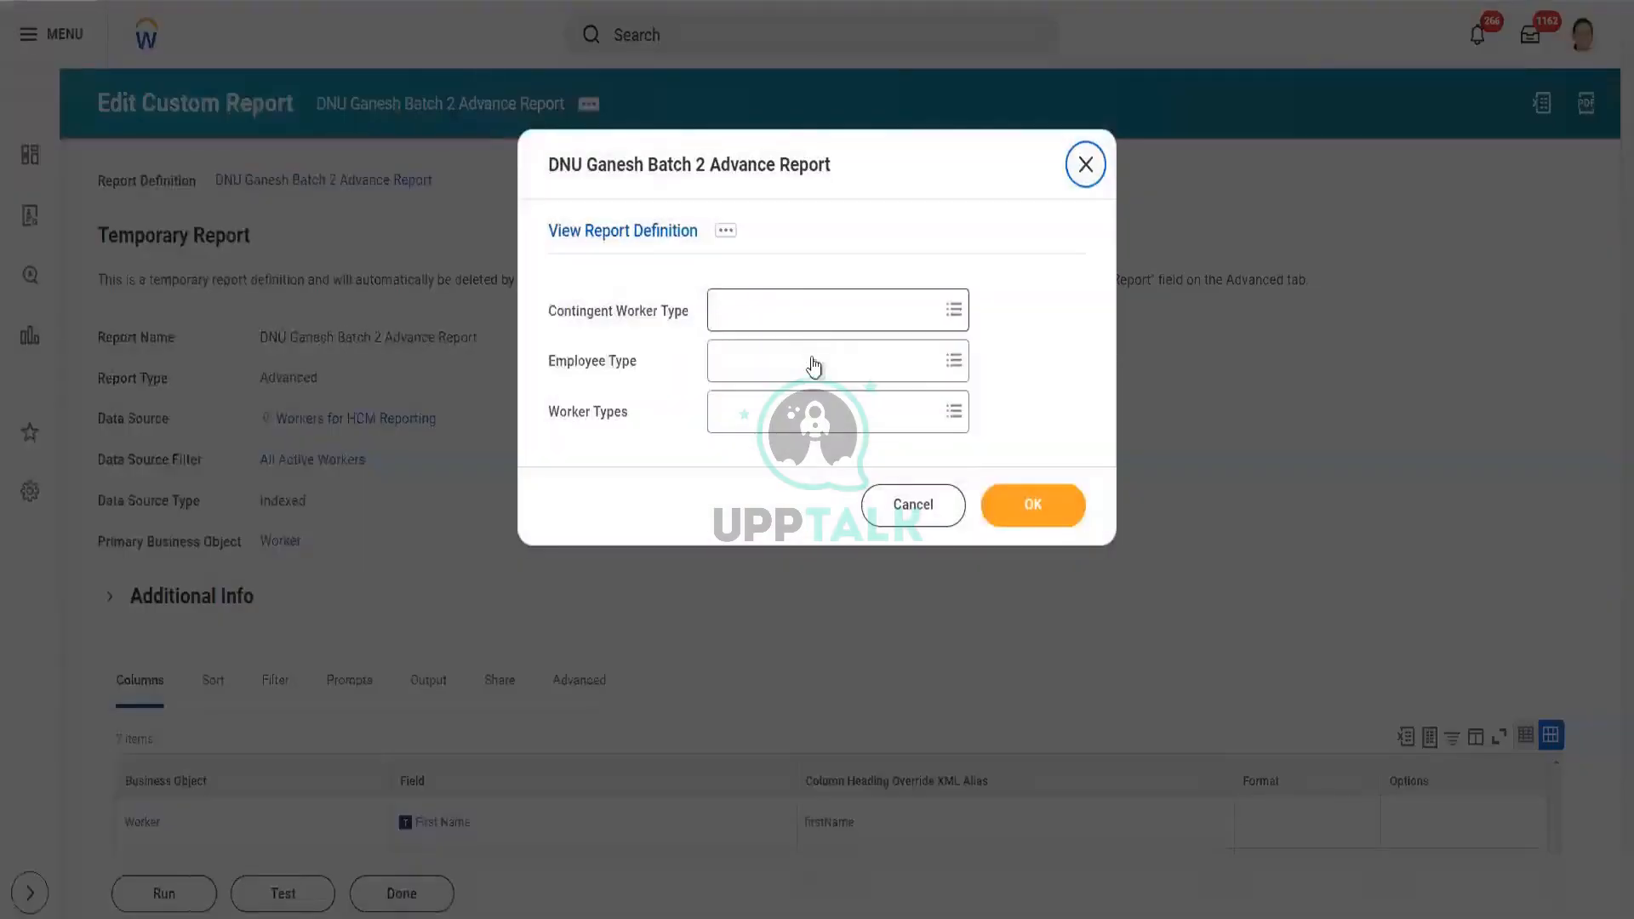
pyautogui.click(1034, 490)
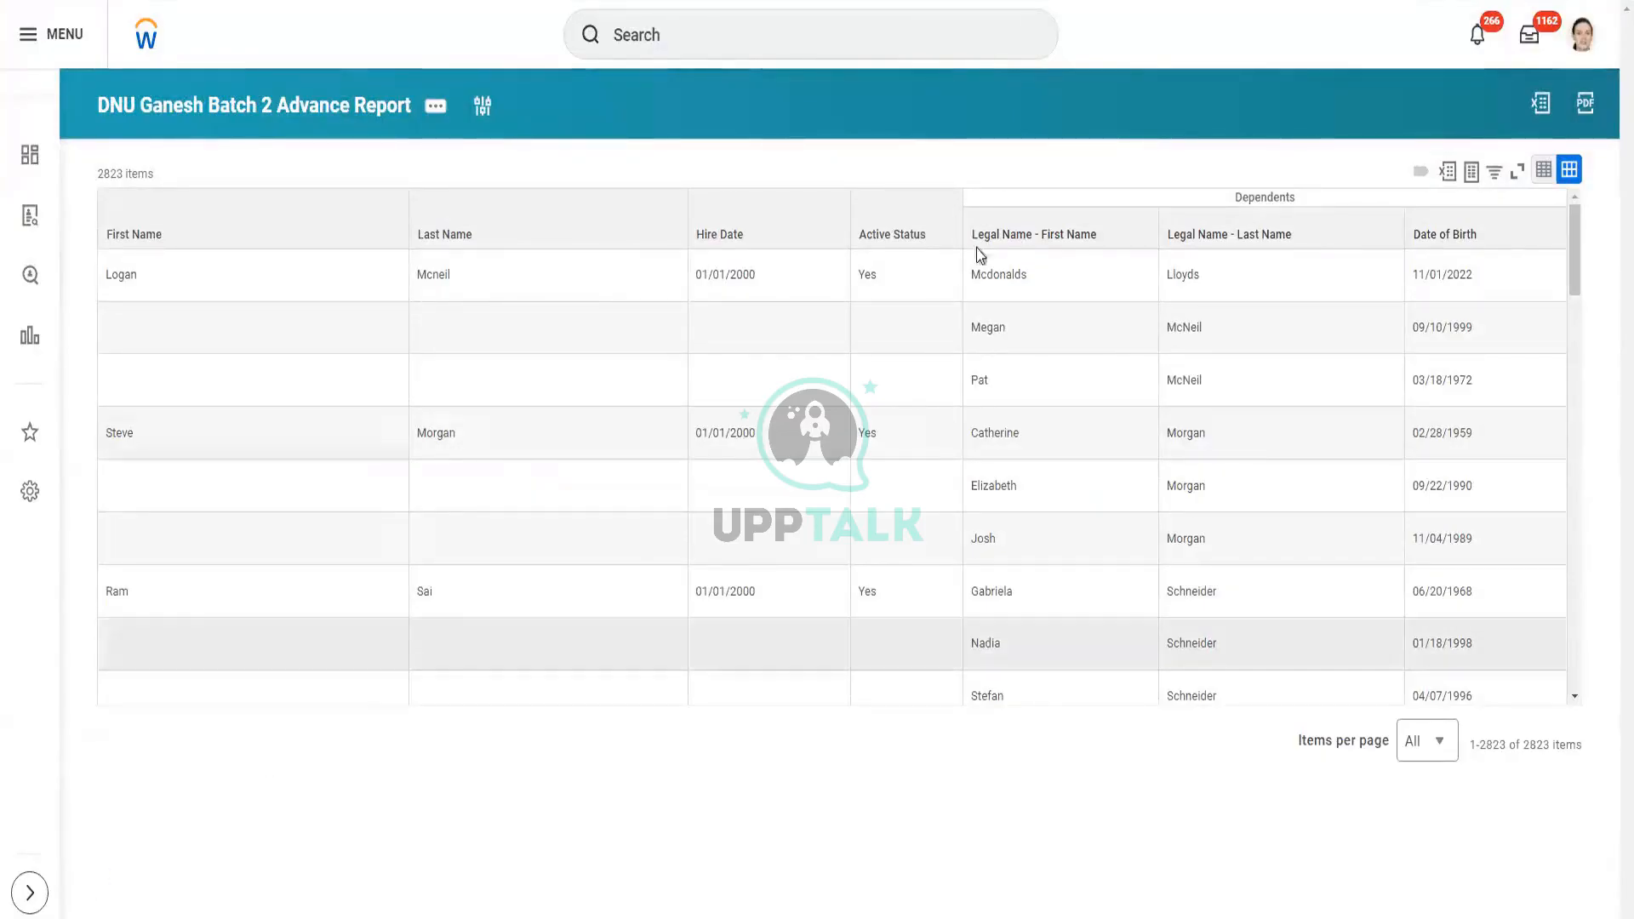
# - Examine the first worker's name and Active Status in the report output, along with the dependent rows listed for that worker
pyautogui.scroll(-3, 886, 468)
pyautogui.scroll(3, 885, 479)
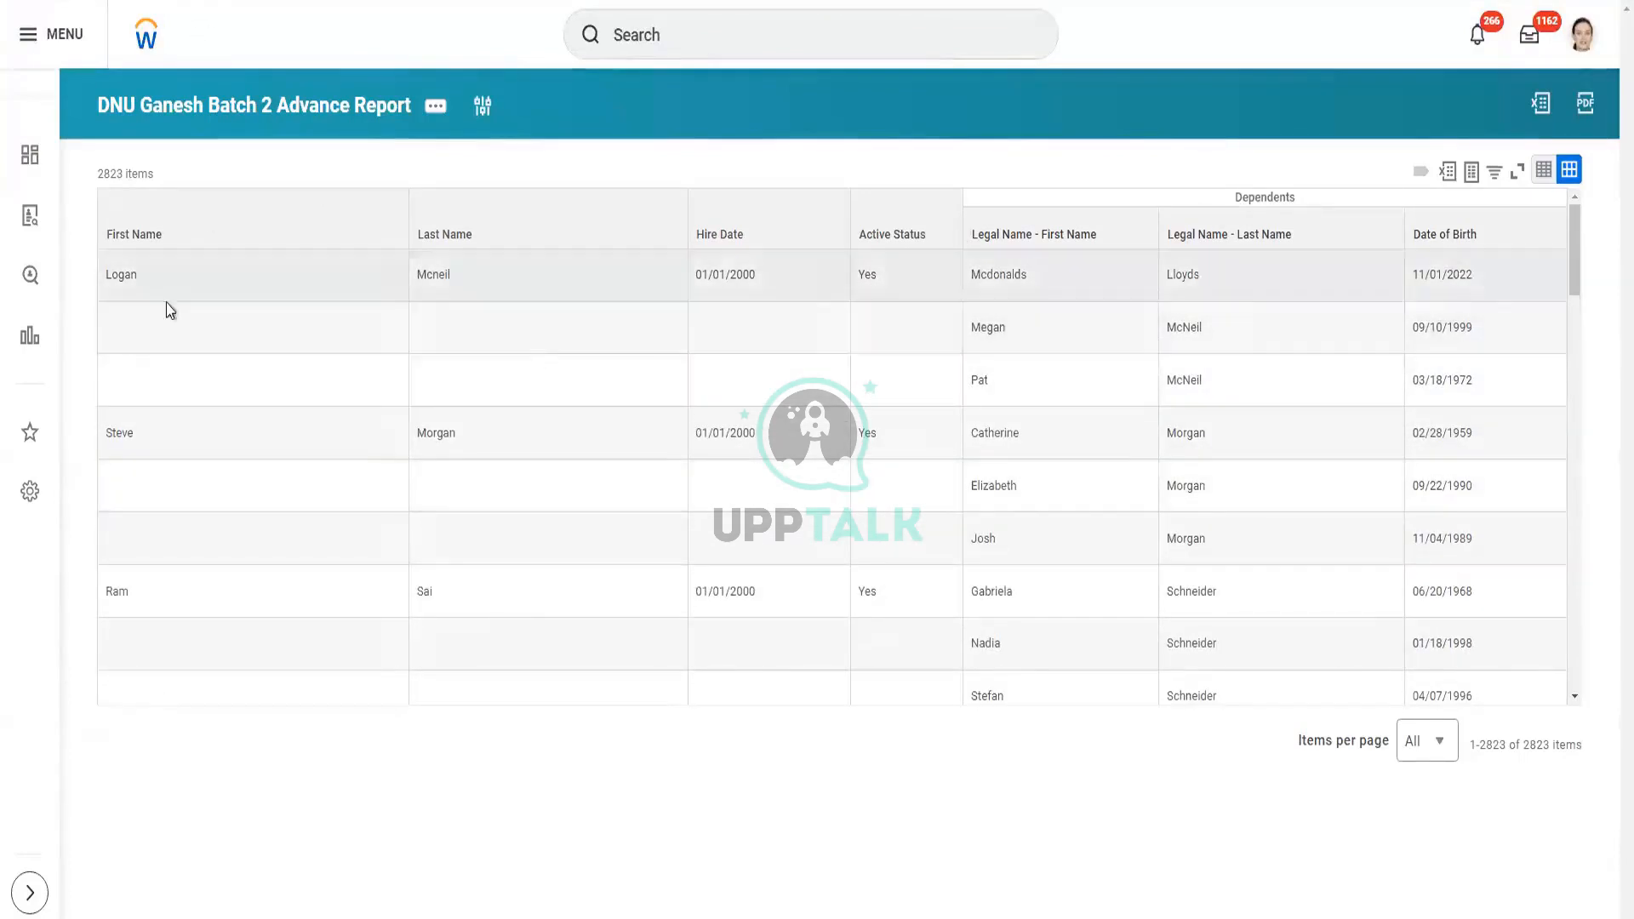
pyautogui.moveTo(115, 280); pyautogui.dragTo(459, 279)
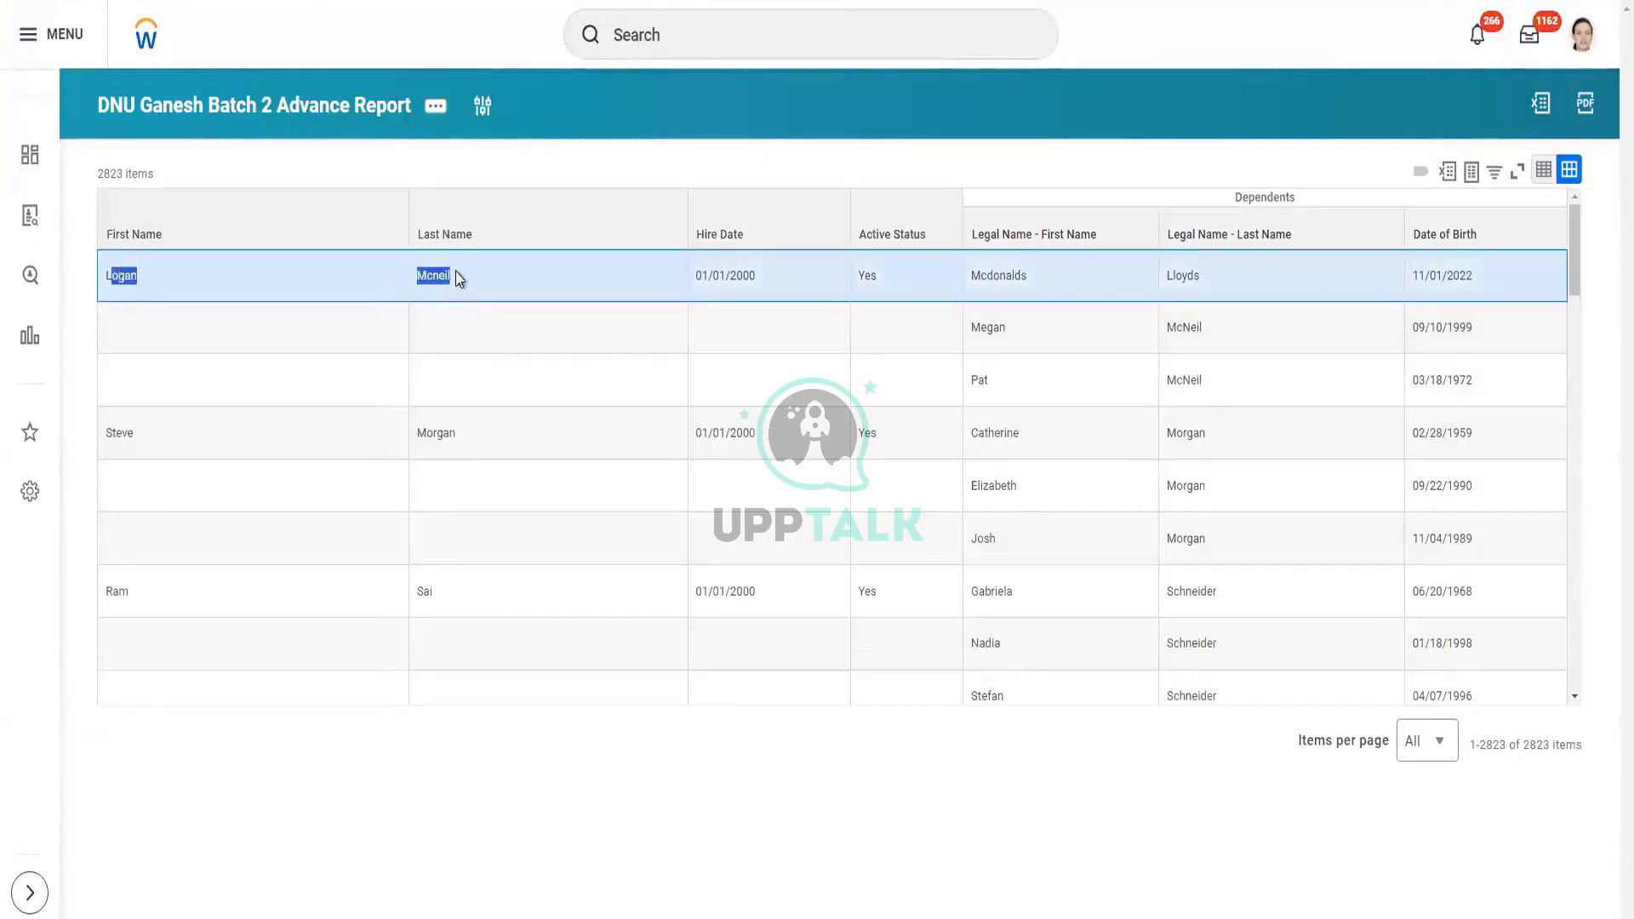
pyautogui.click(881, 266)
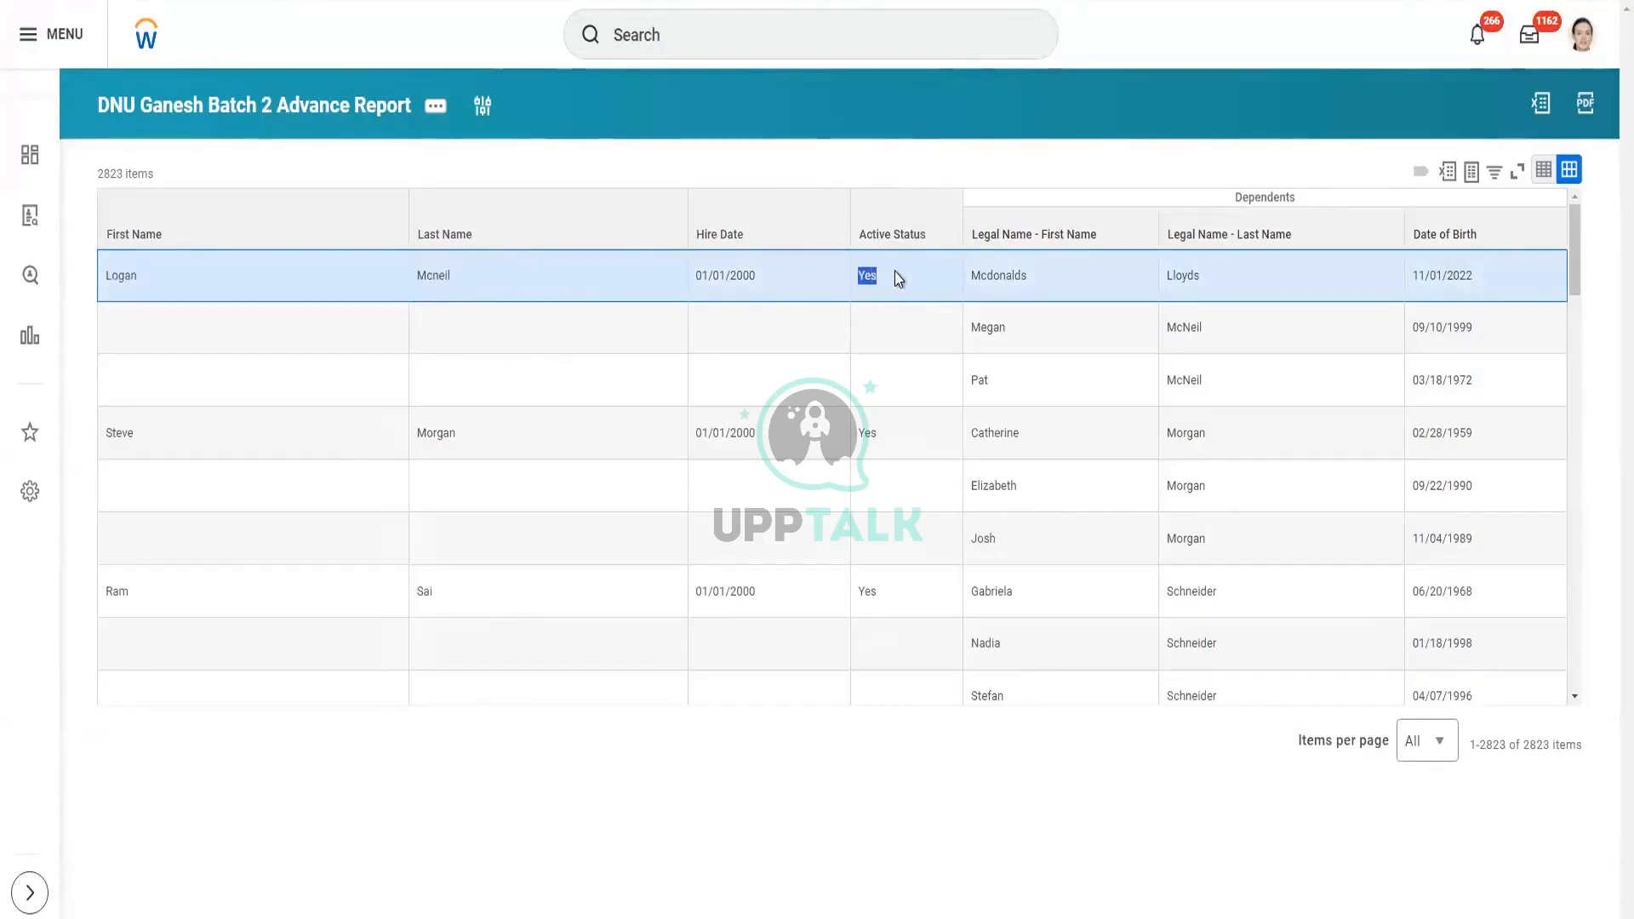
pyautogui.click(886, 281)
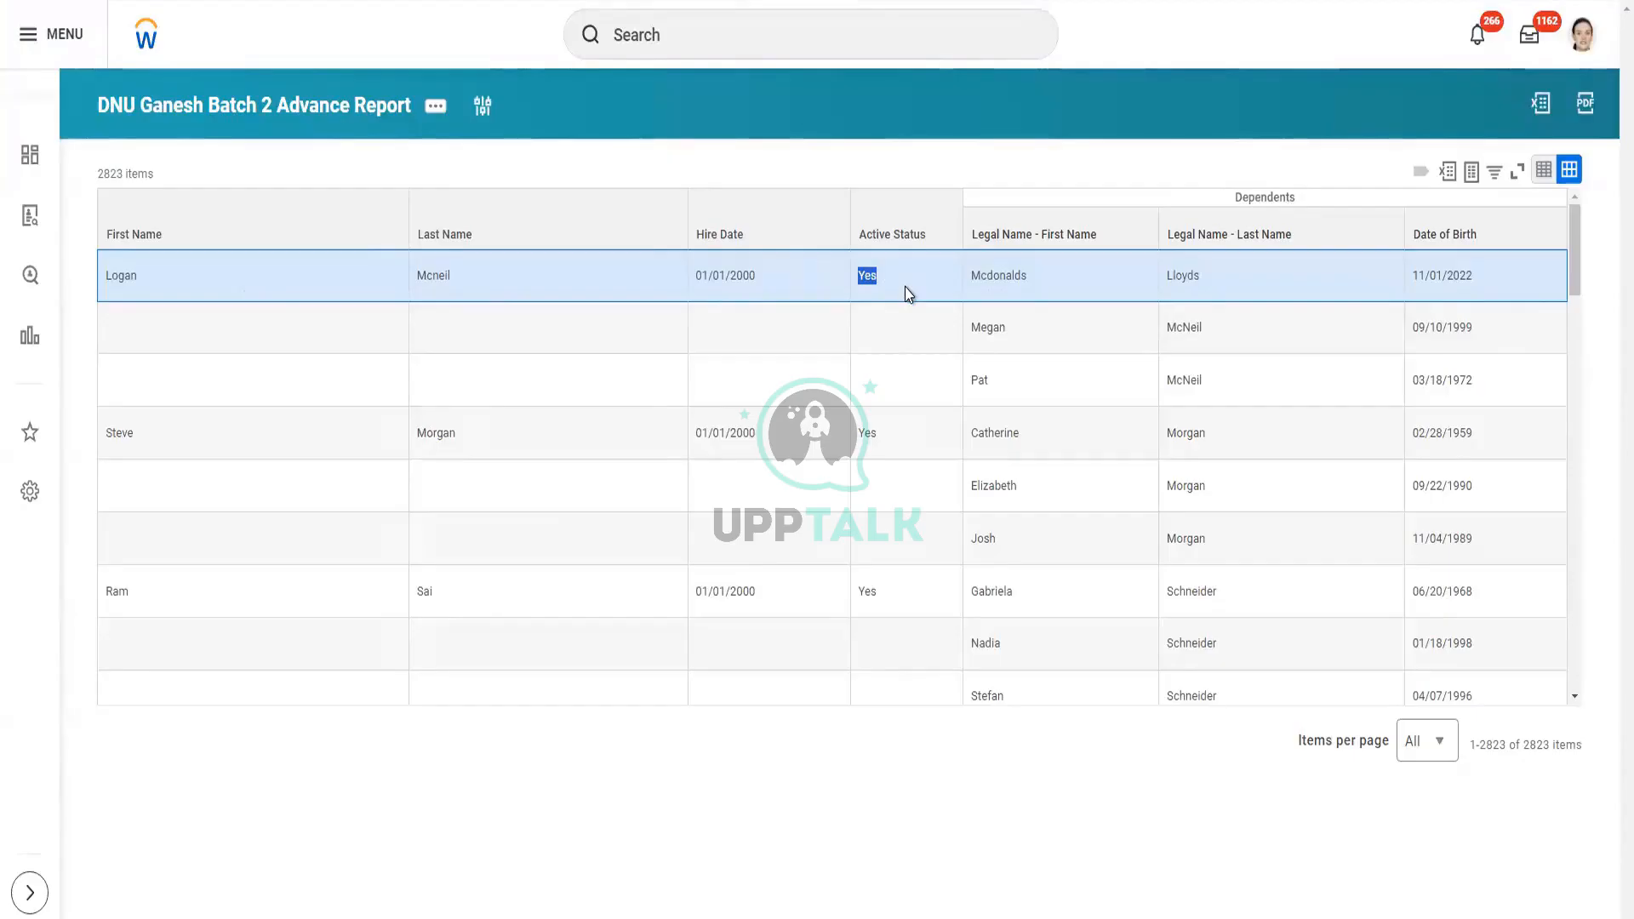
pyautogui.moveTo(102, 279); pyautogui.dragTo(961, 281)
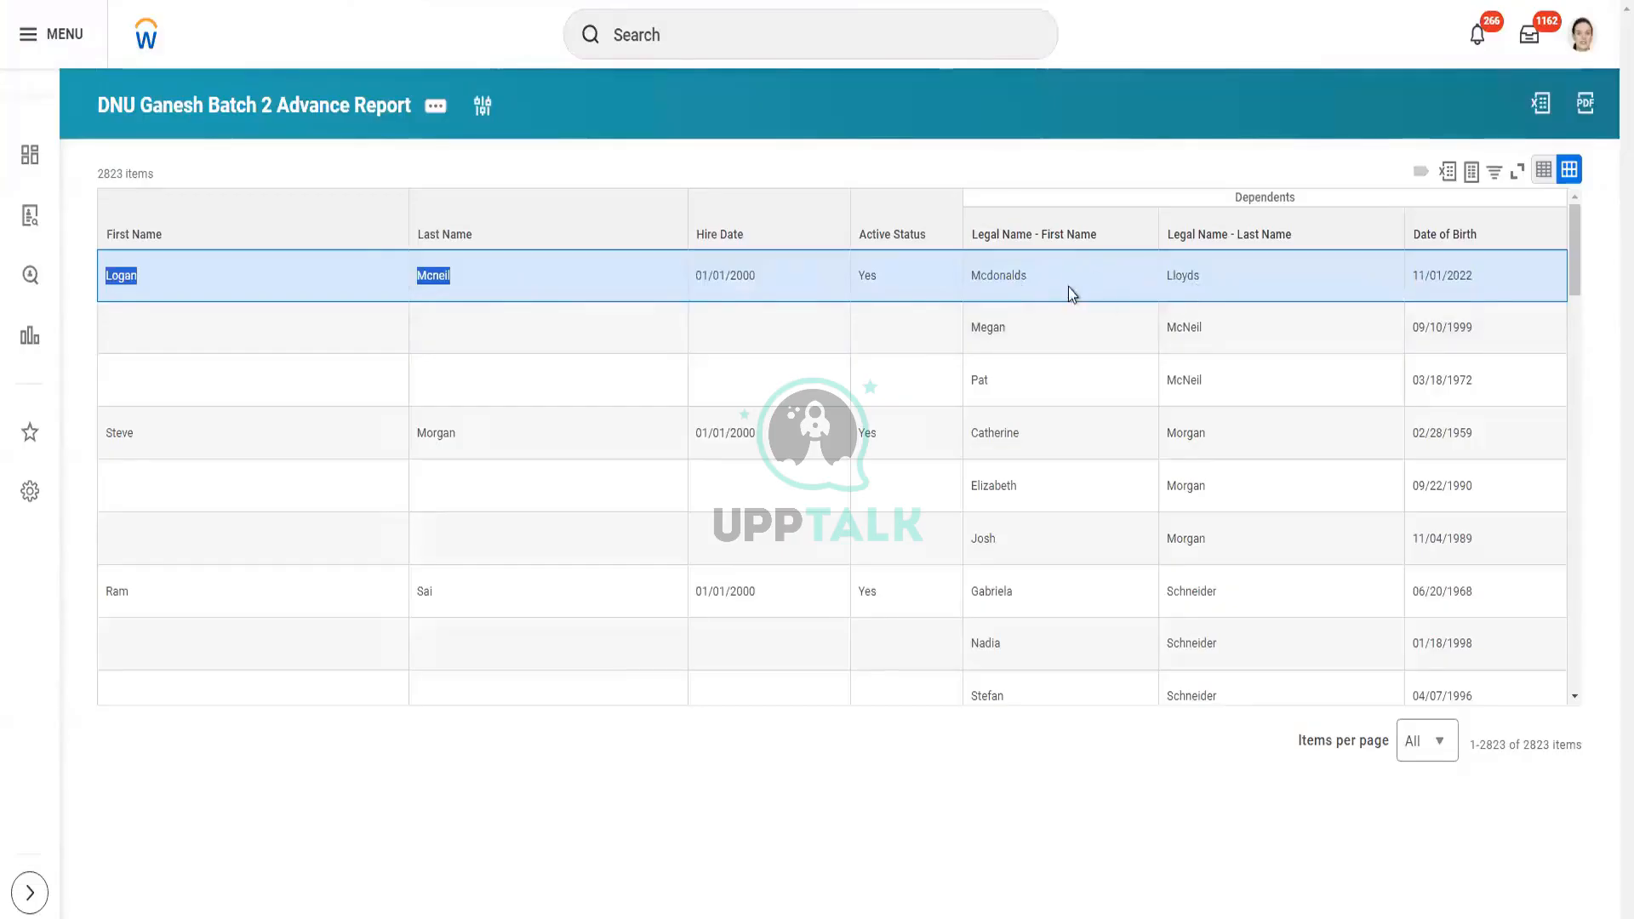
pyautogui.click(1048, 344)
pyautogui.click(1038, 380)
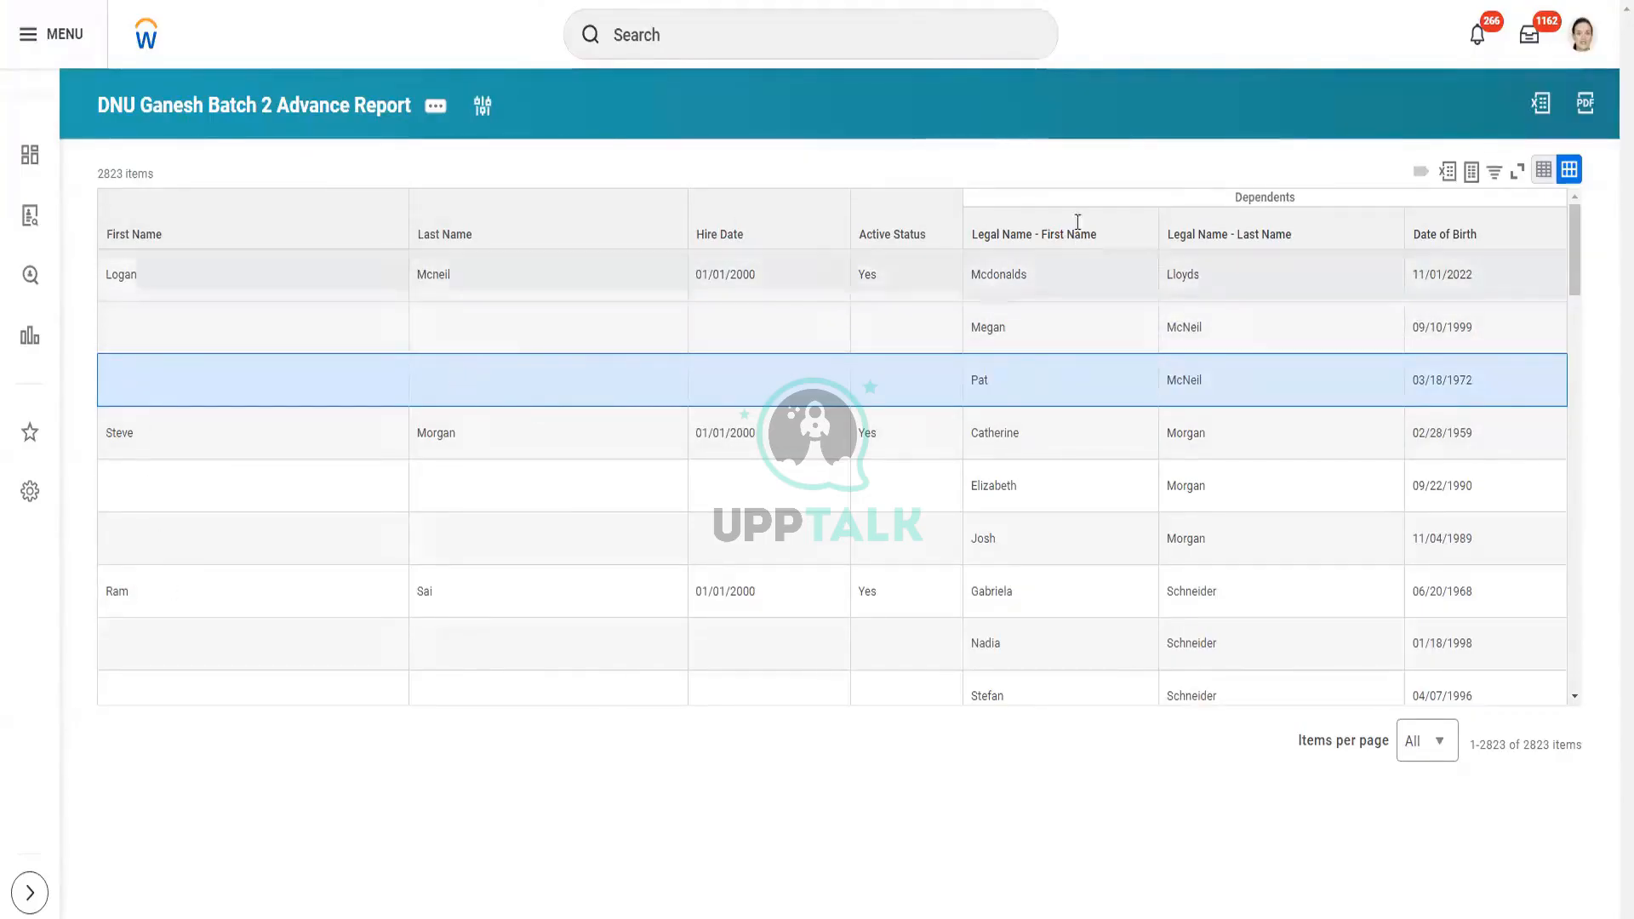
# - Compare the Dependents group heading and its rows with the first worker's name, hire date and Active Status values
pyautogui.moveTo(1230, 197); pyautogui.dragTo(1309, 201)
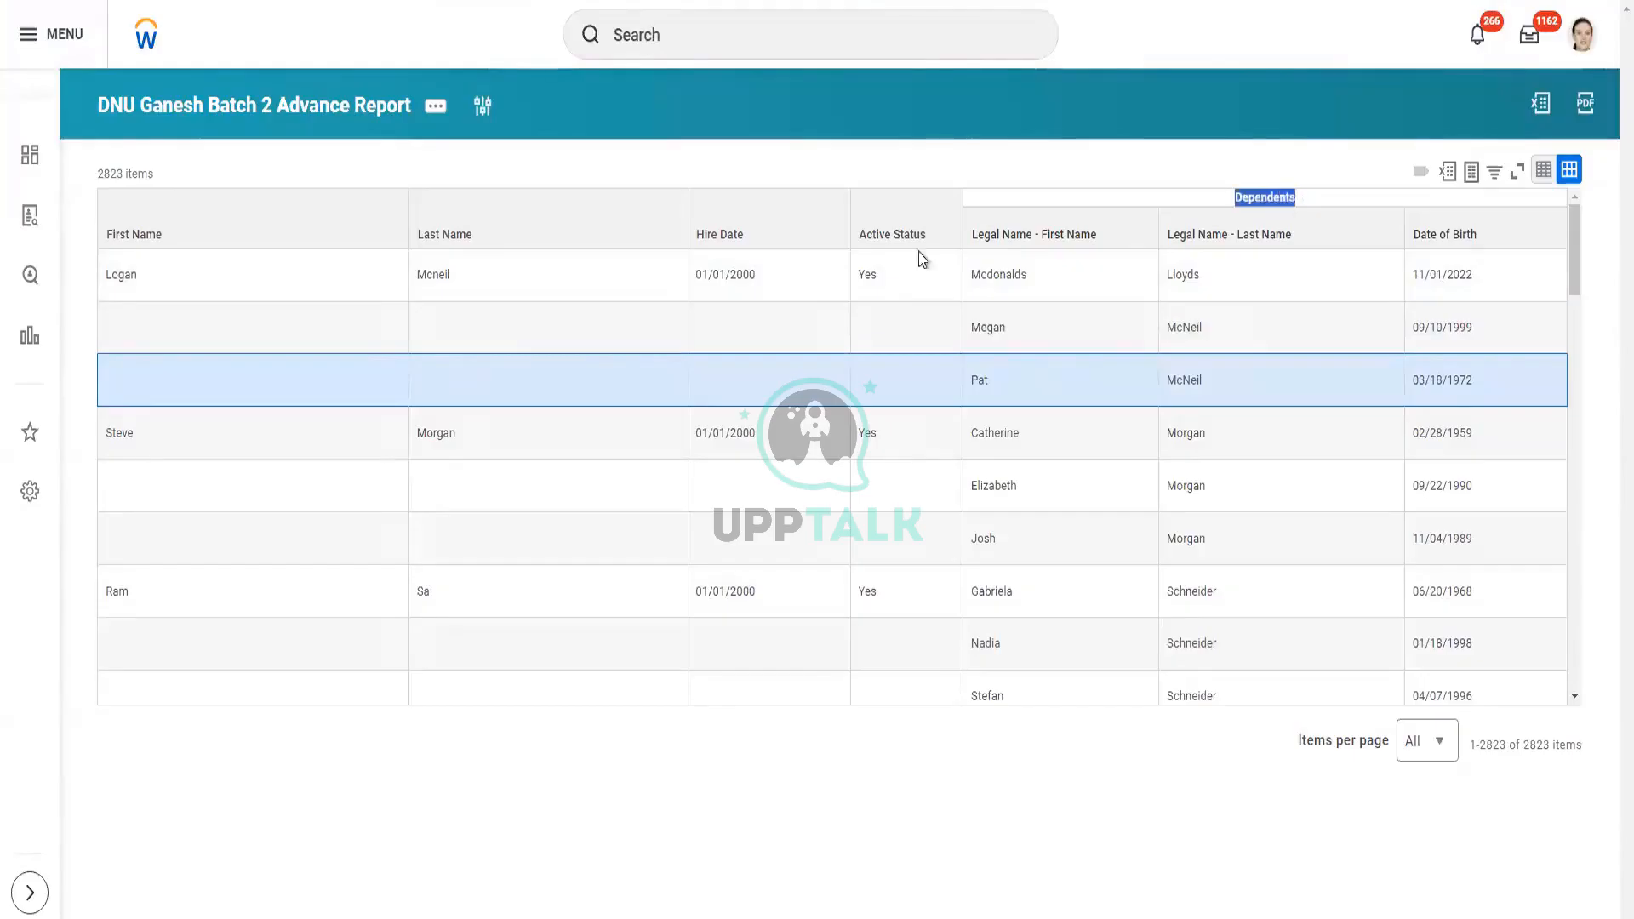
pyautogui.moveTo(221, 349); pyautogui.dragTo(873, 364)
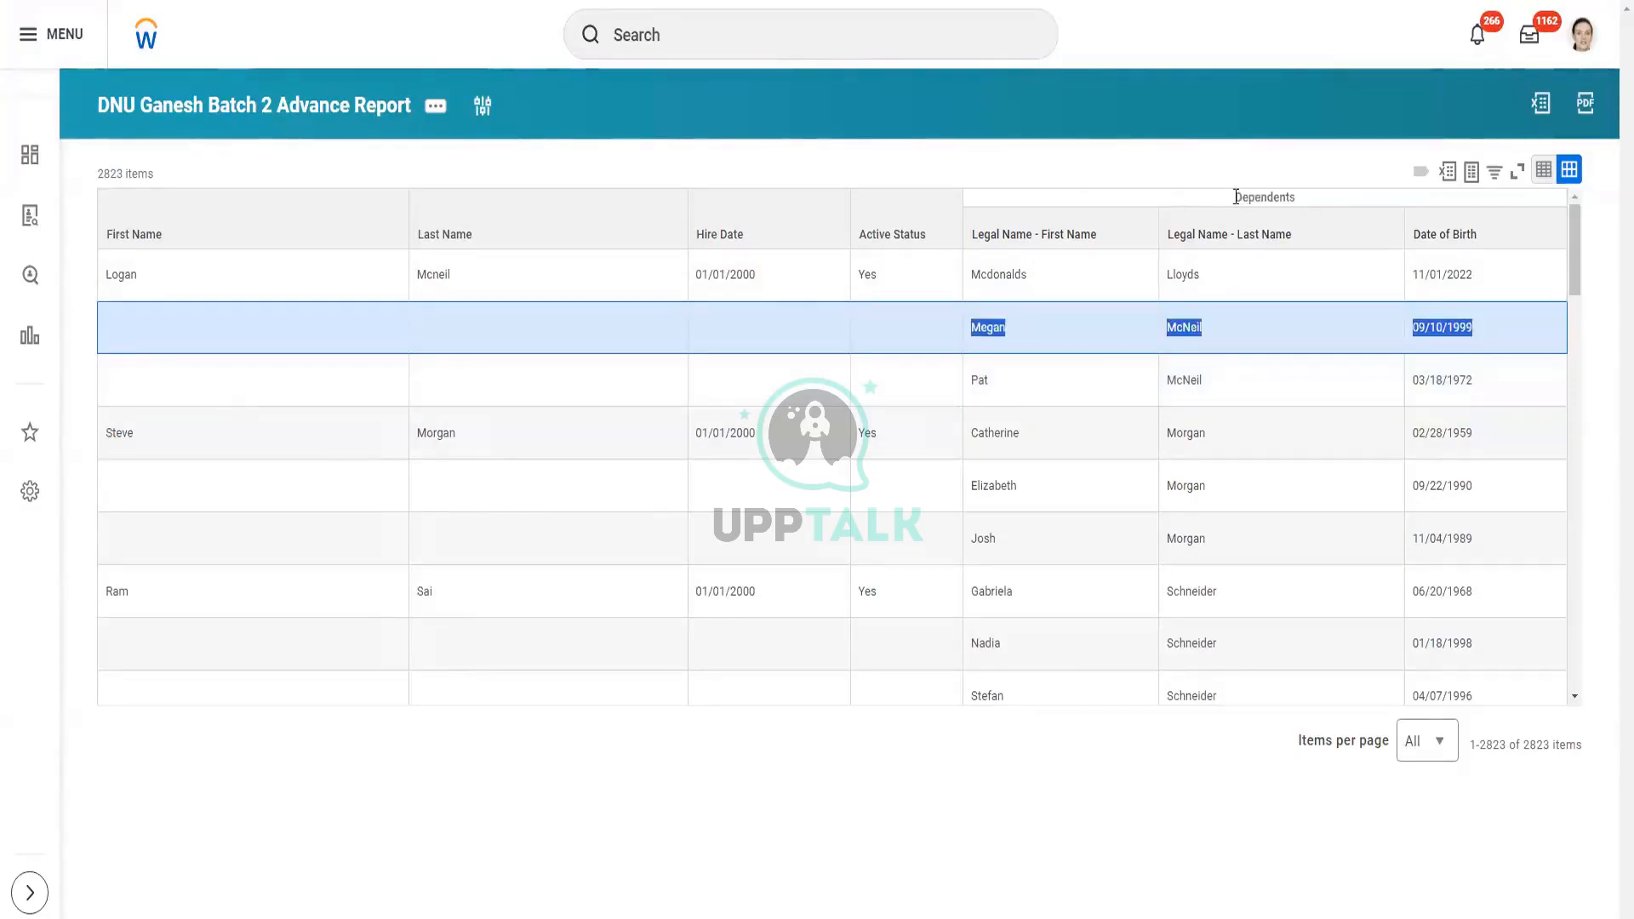
pyautogui.moveTo(1236, 197); pyautogui.dragTo(1296, 197)
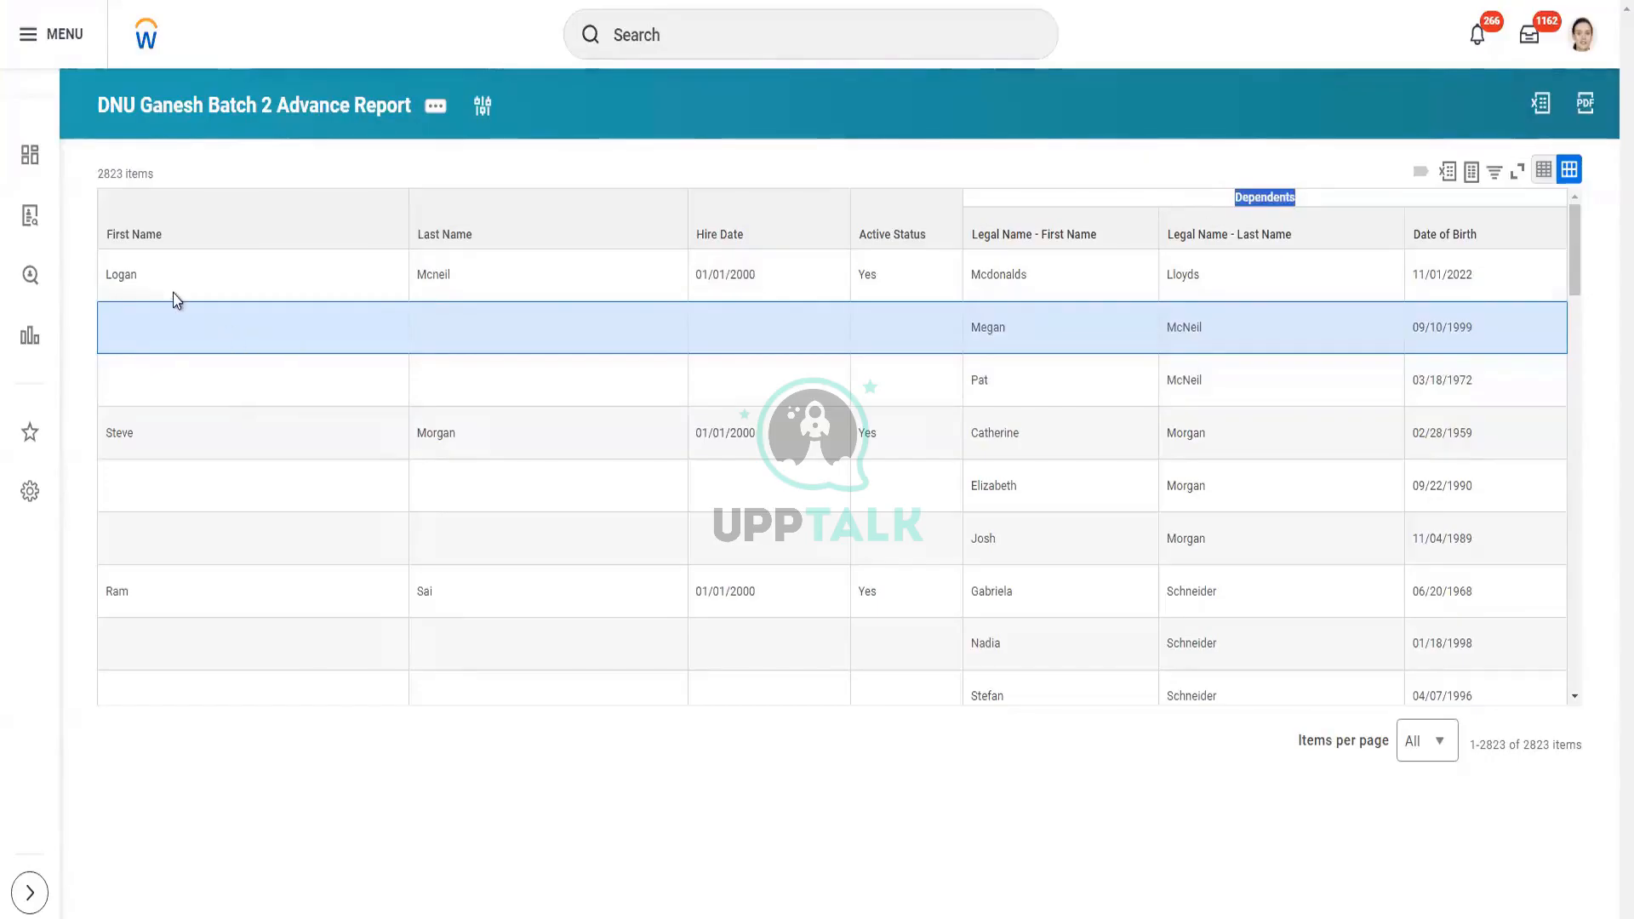
pyautogui.click(131, 291)
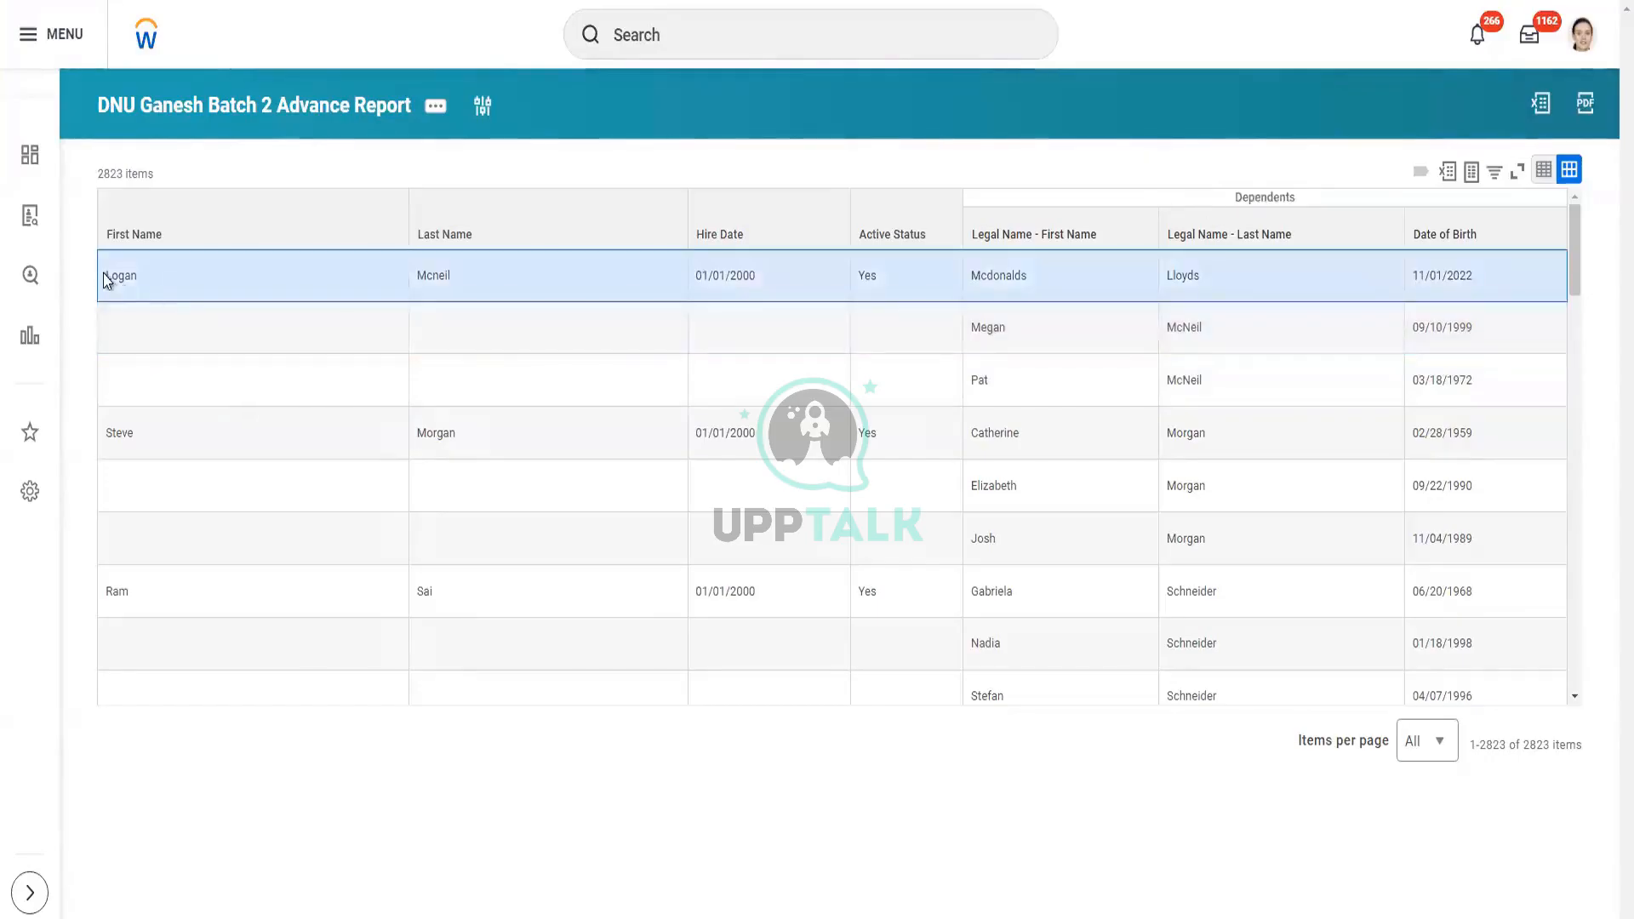
pyautogui.moveTo(108, 281); pyautogui.dragTo(885, 298)
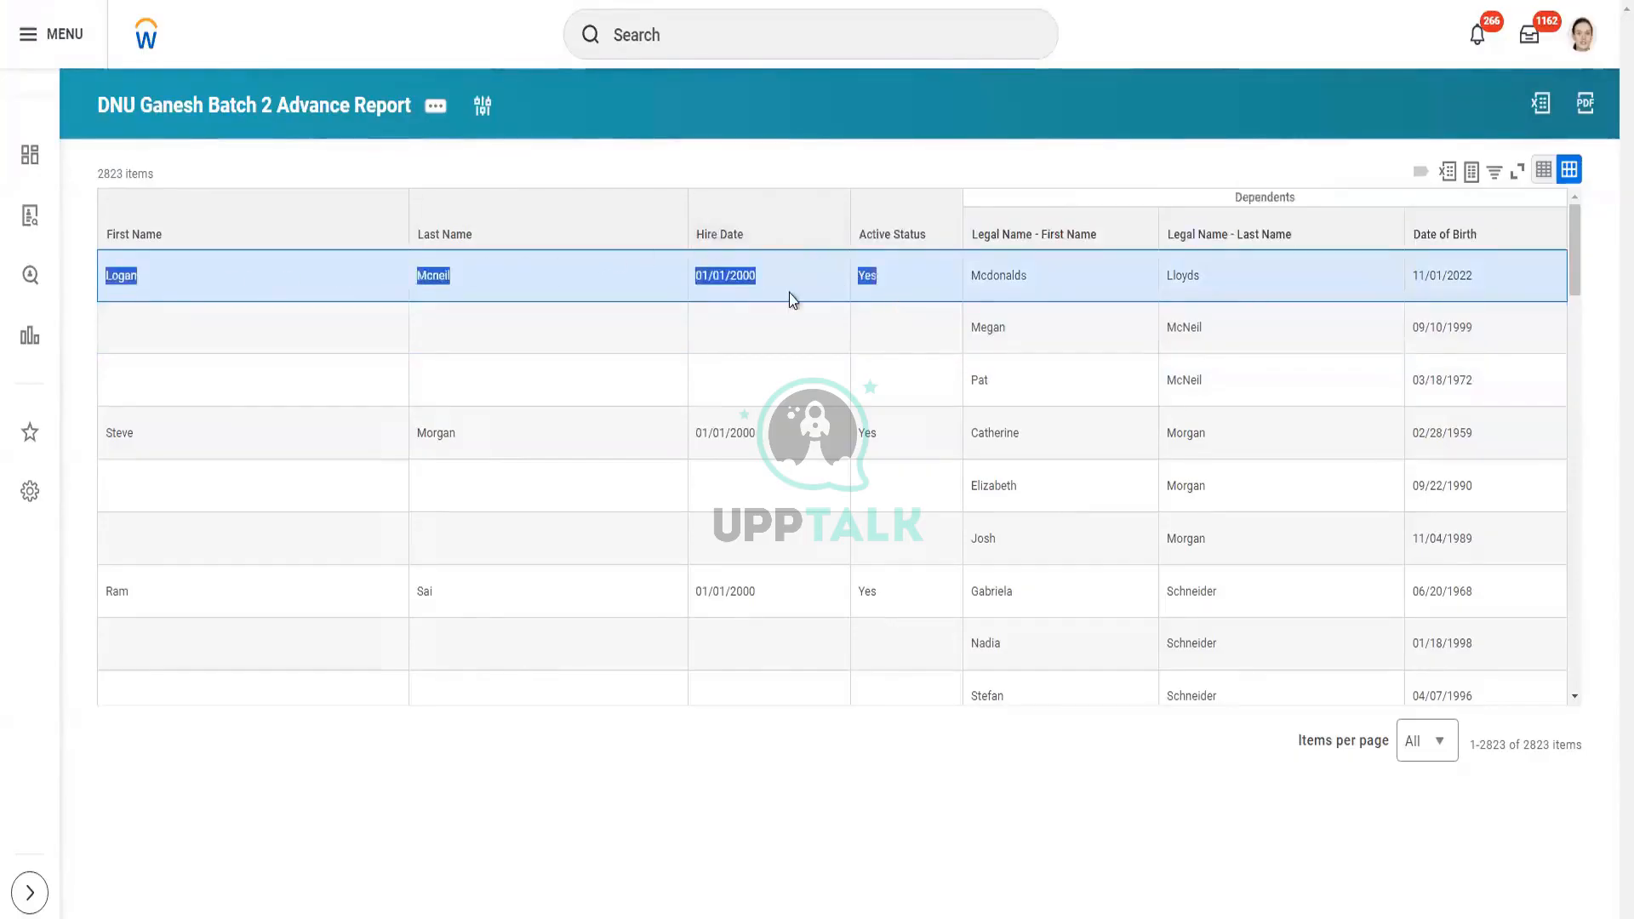
pyautogui.click(193, 328)
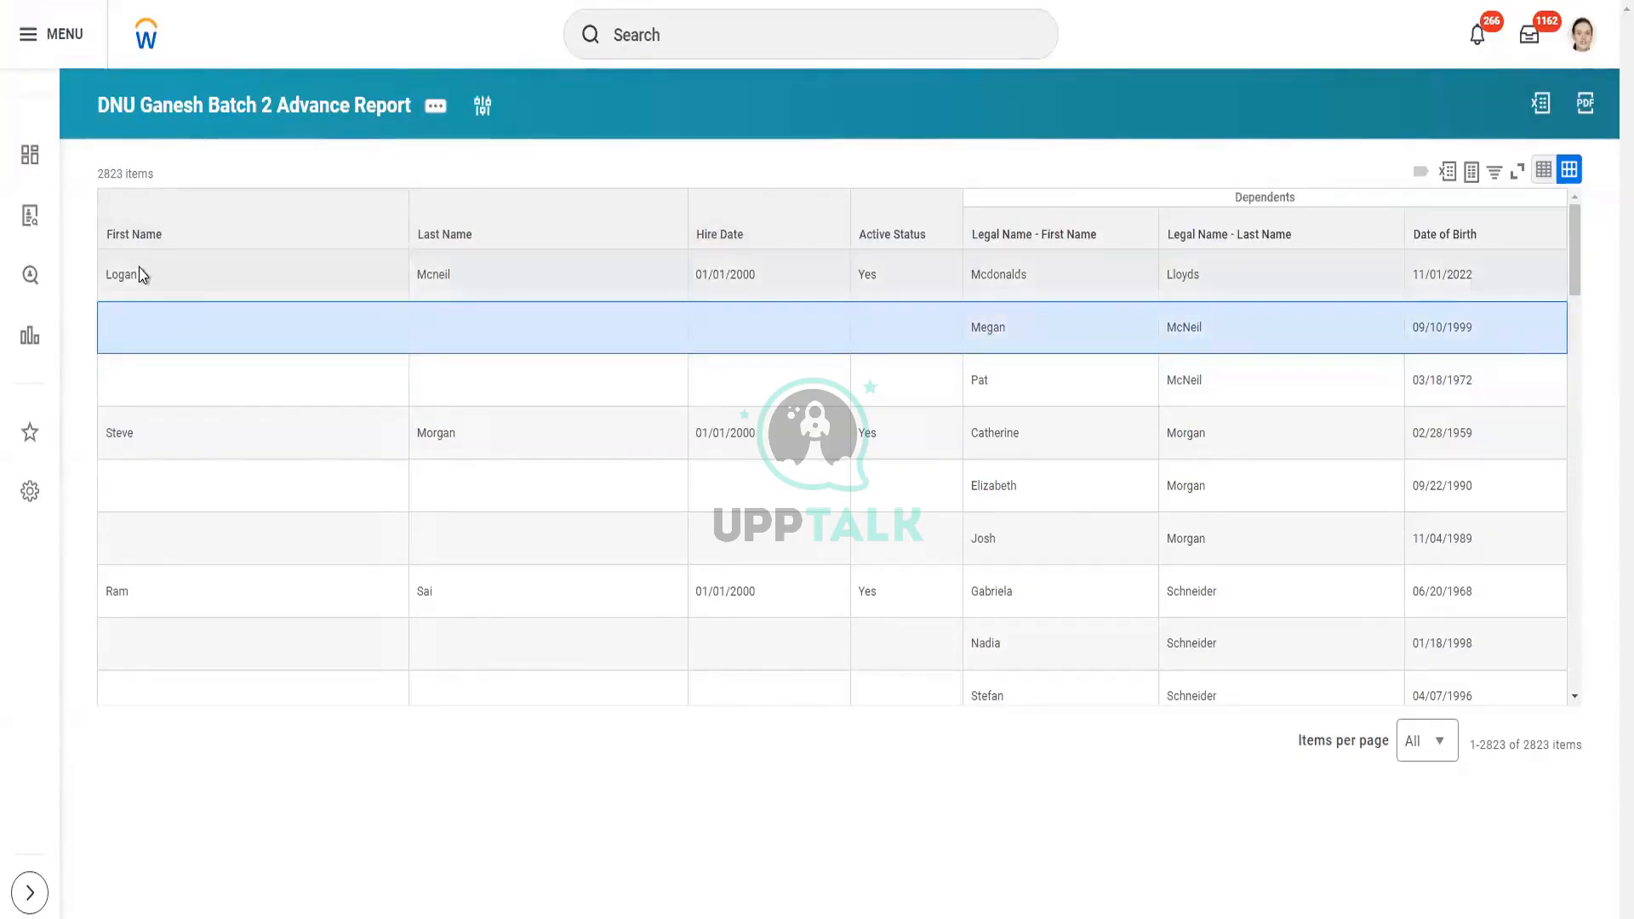
pyautogui.moveTo(436, 287); pyautogui.dragTo(885, 276)
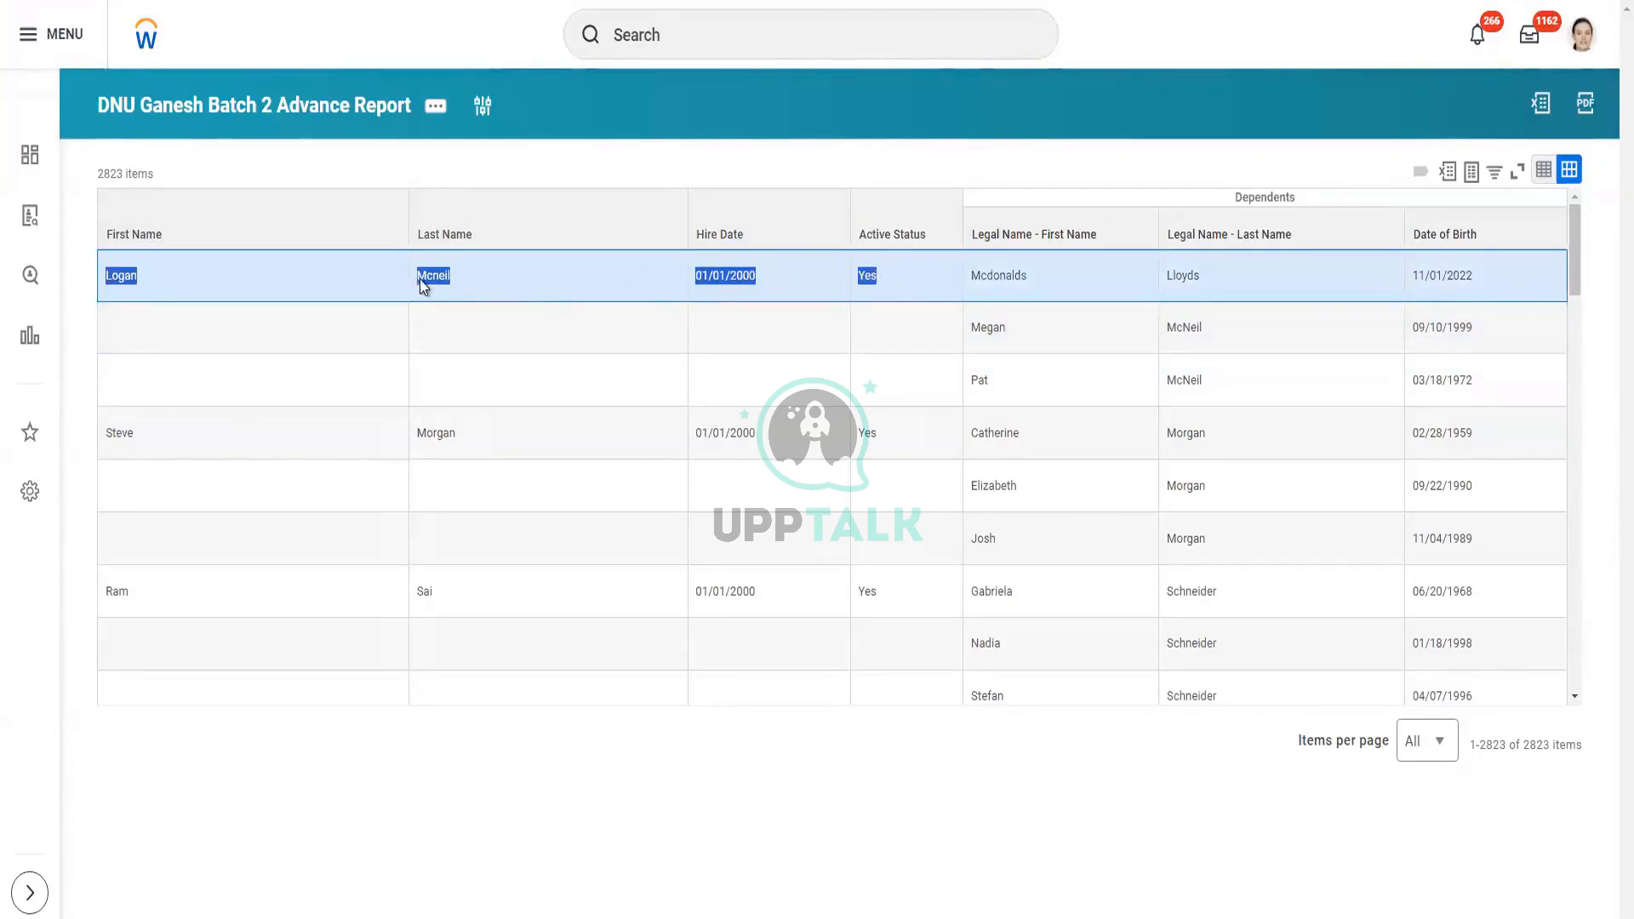
pyautogui.click(522, 279)
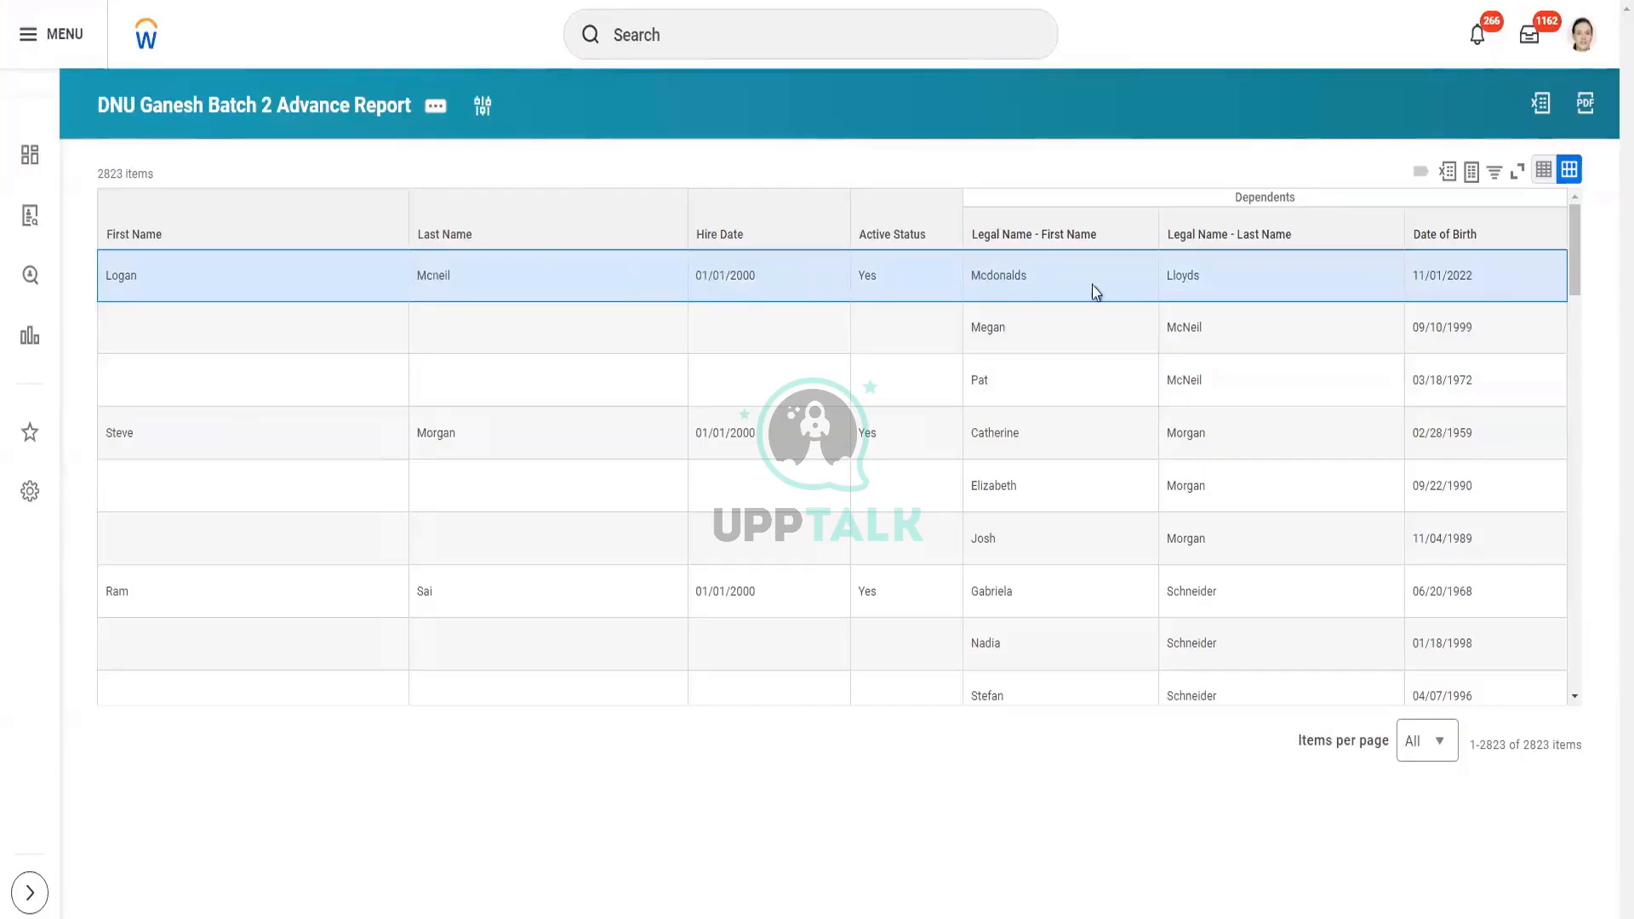
pyautogui.moveTo(966, 274); pyautogui.dragTo(990, 383)
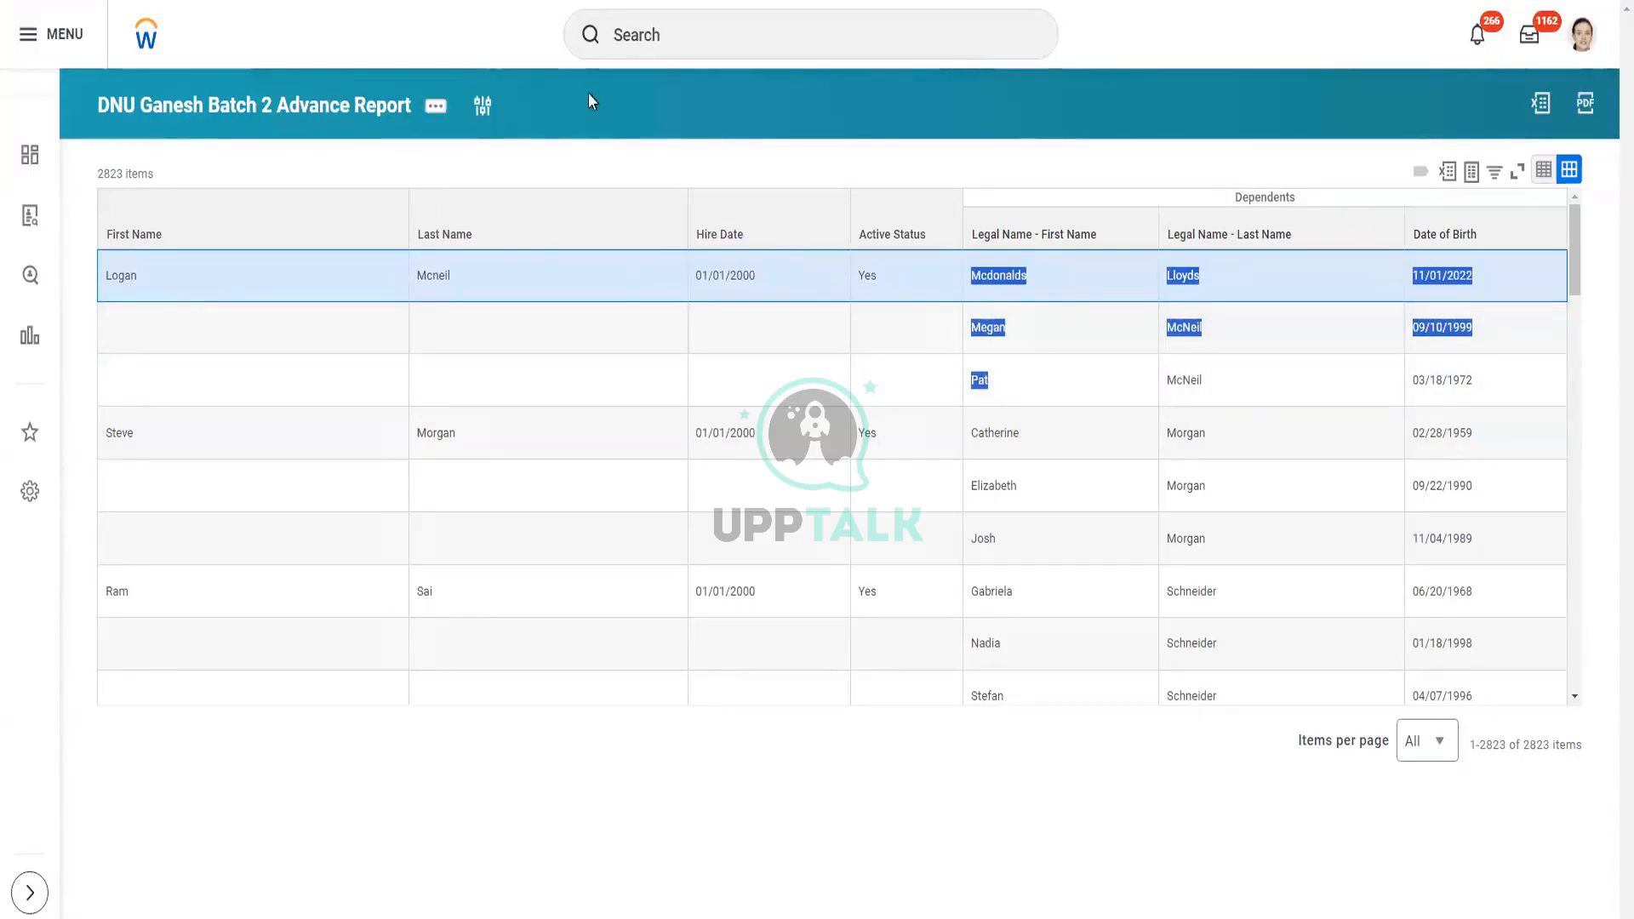
# - Open the custom report definition for editing from the report output and switch to the edit page
pyautogui.click(436, 107)
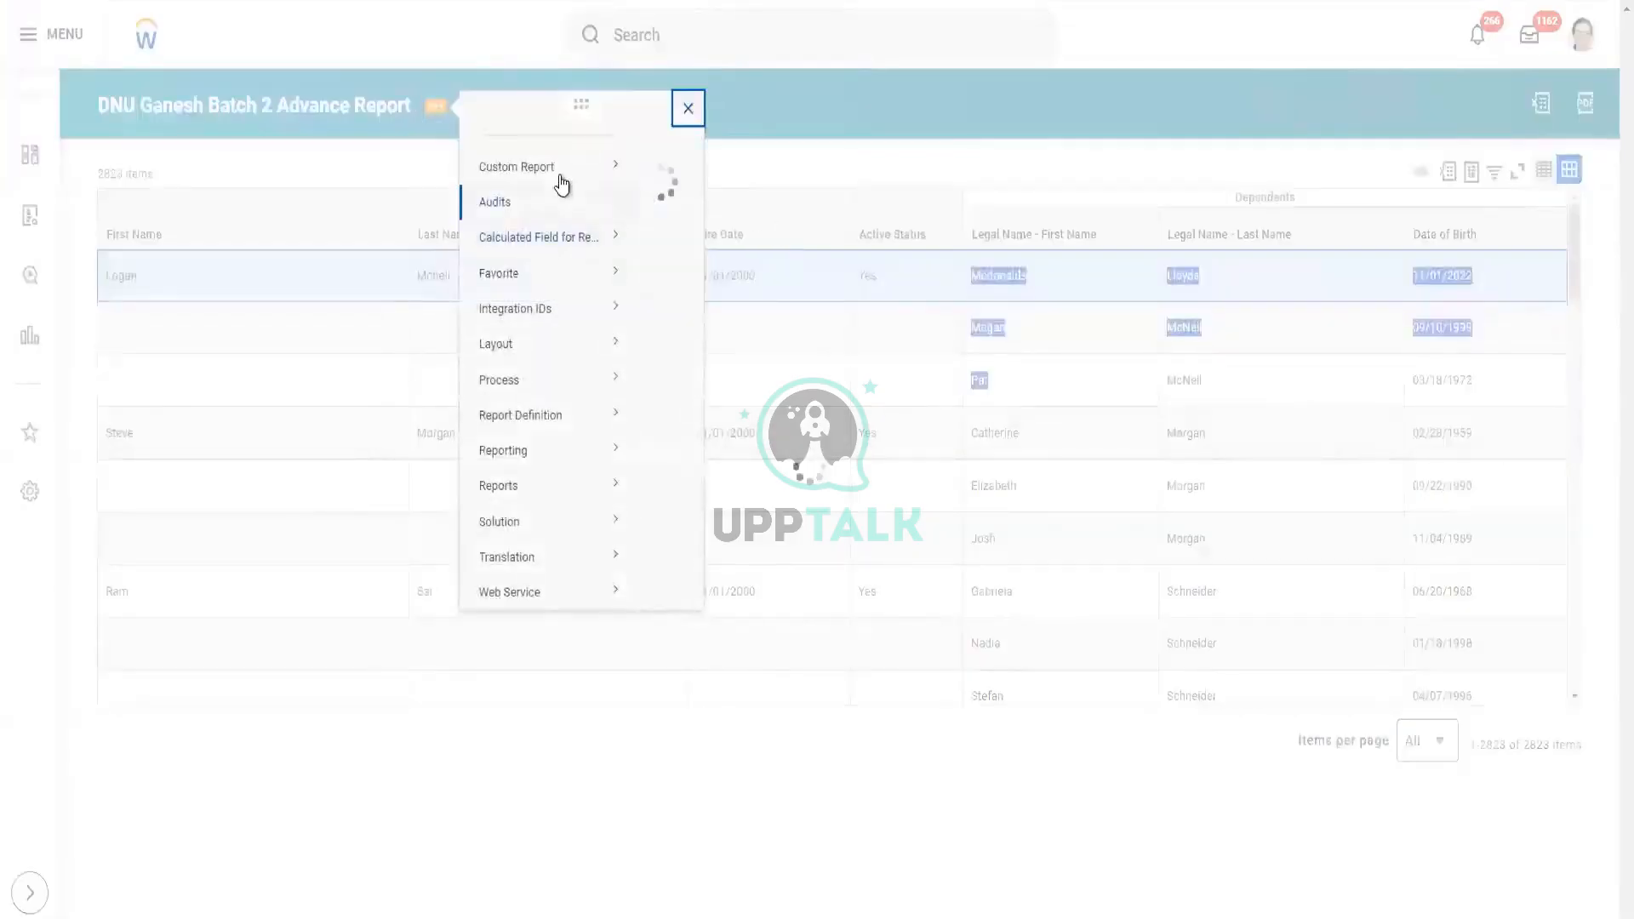
pyautogui.moveTo(572, 174)
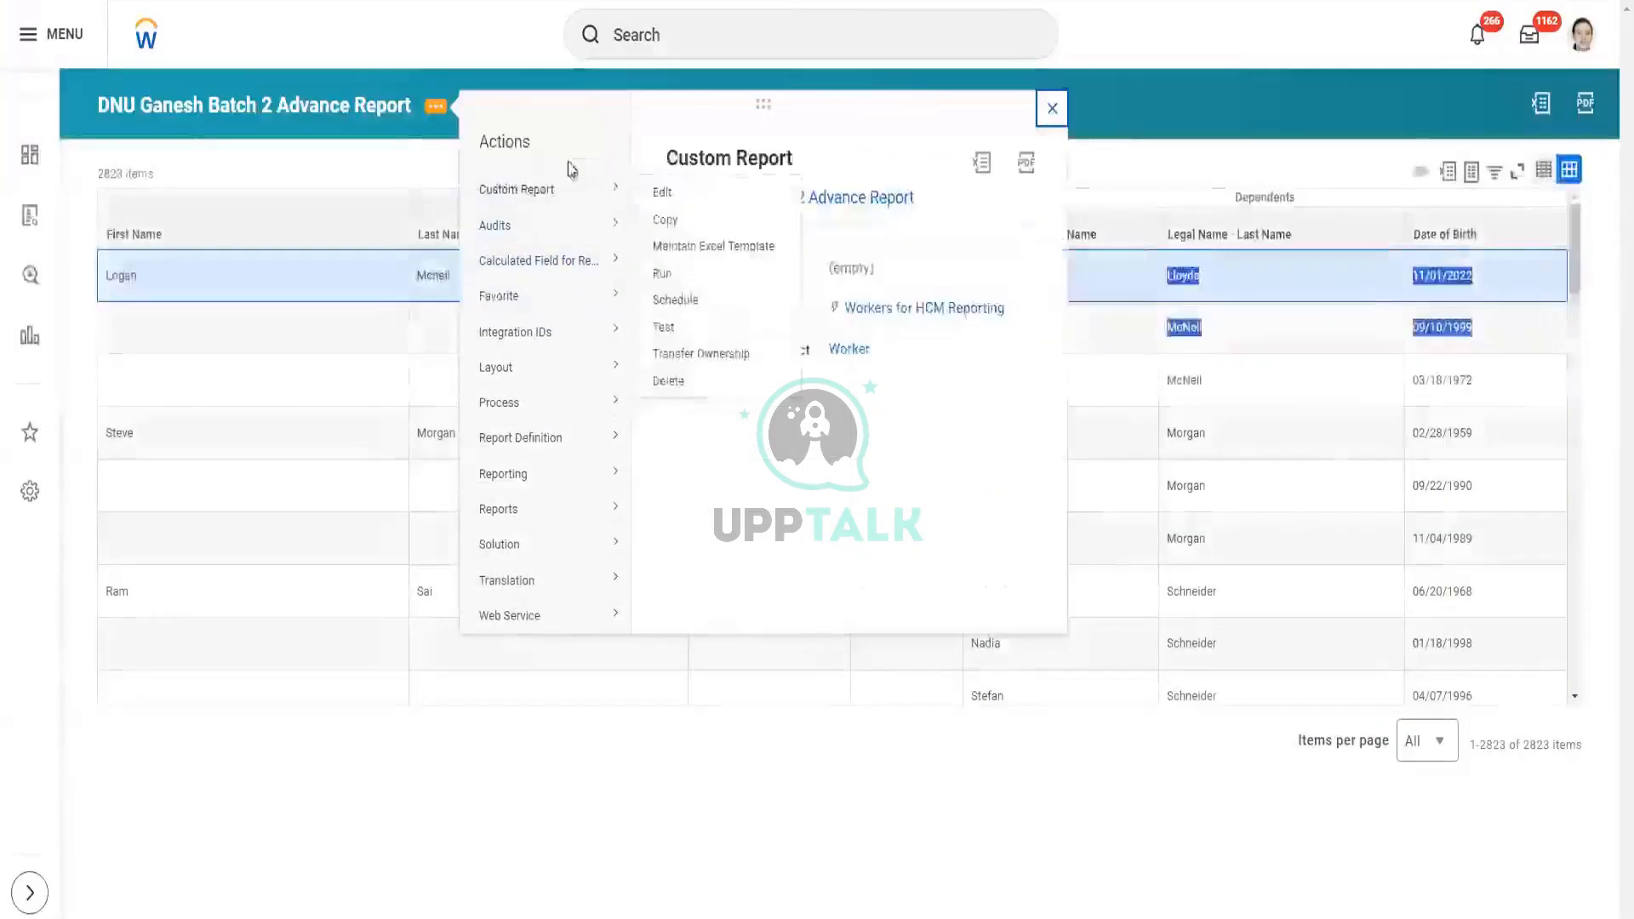
pyautogui.click(663, 195)
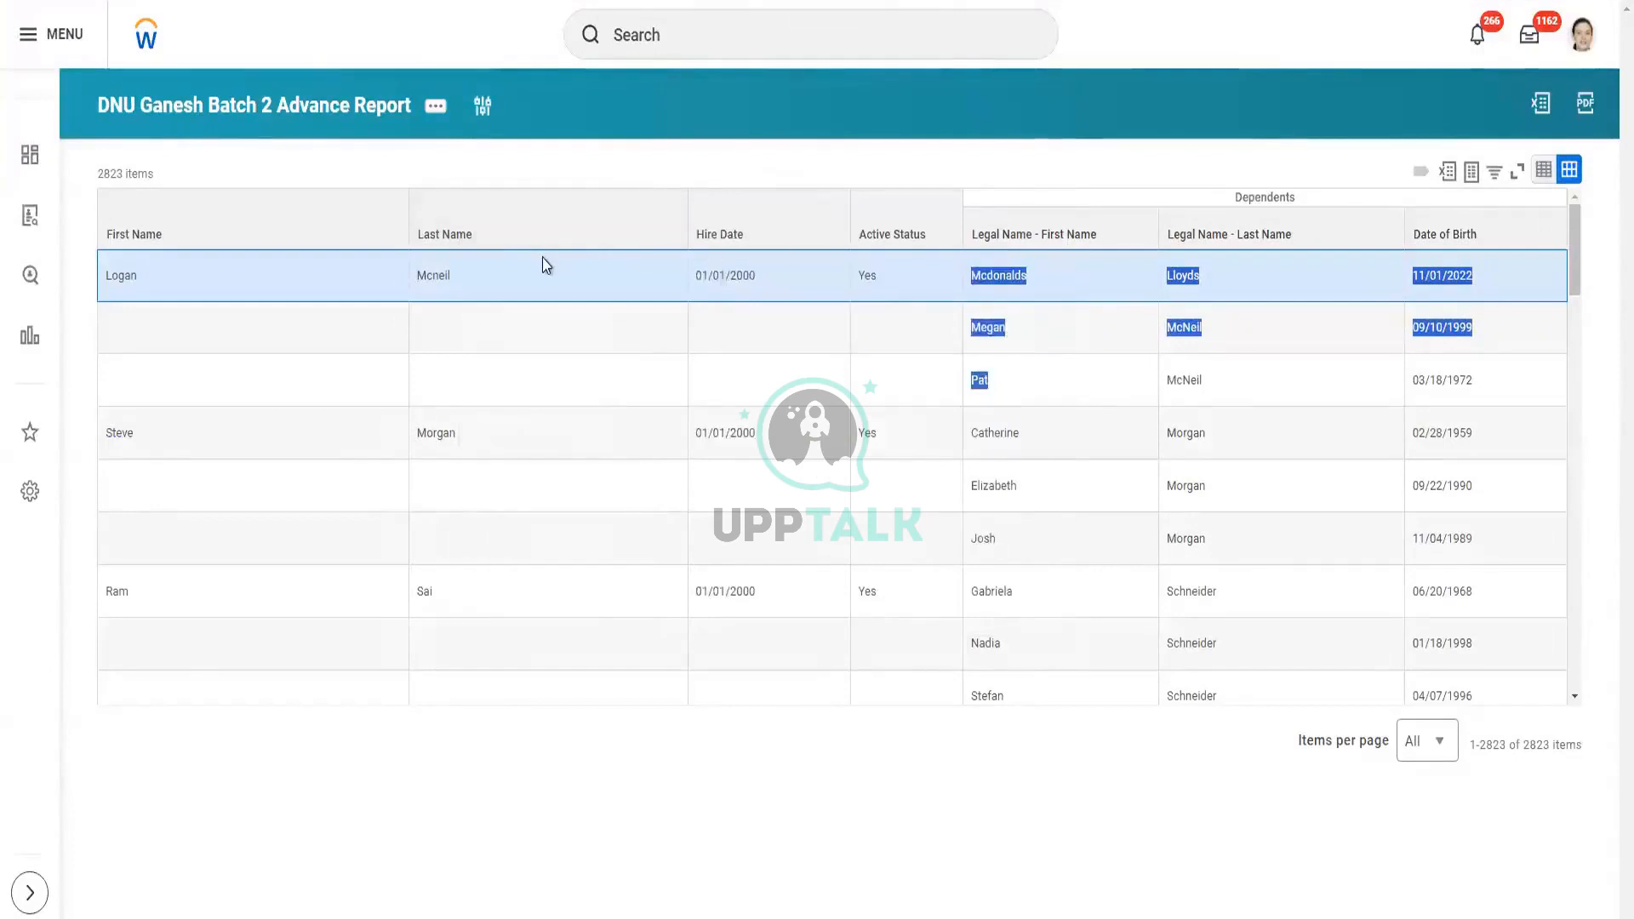
pyautogui.hotkey('ctrl', 'Tab')
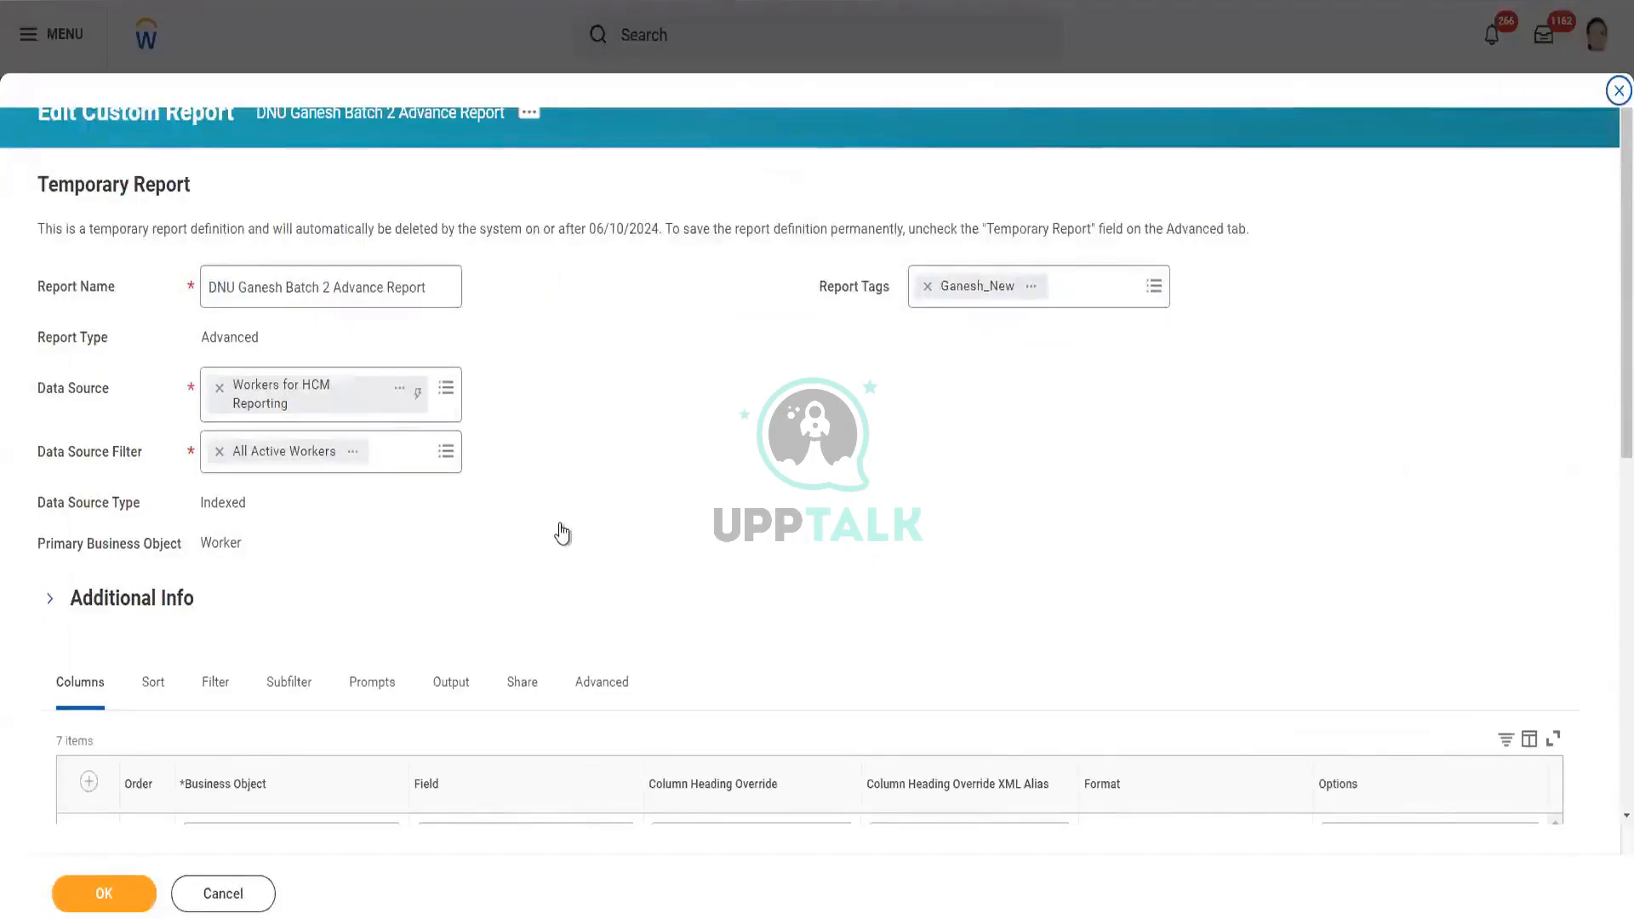
# - Set the Active Status column's option to Show No When False
pyautogui.scroll(-5, 562, 533)
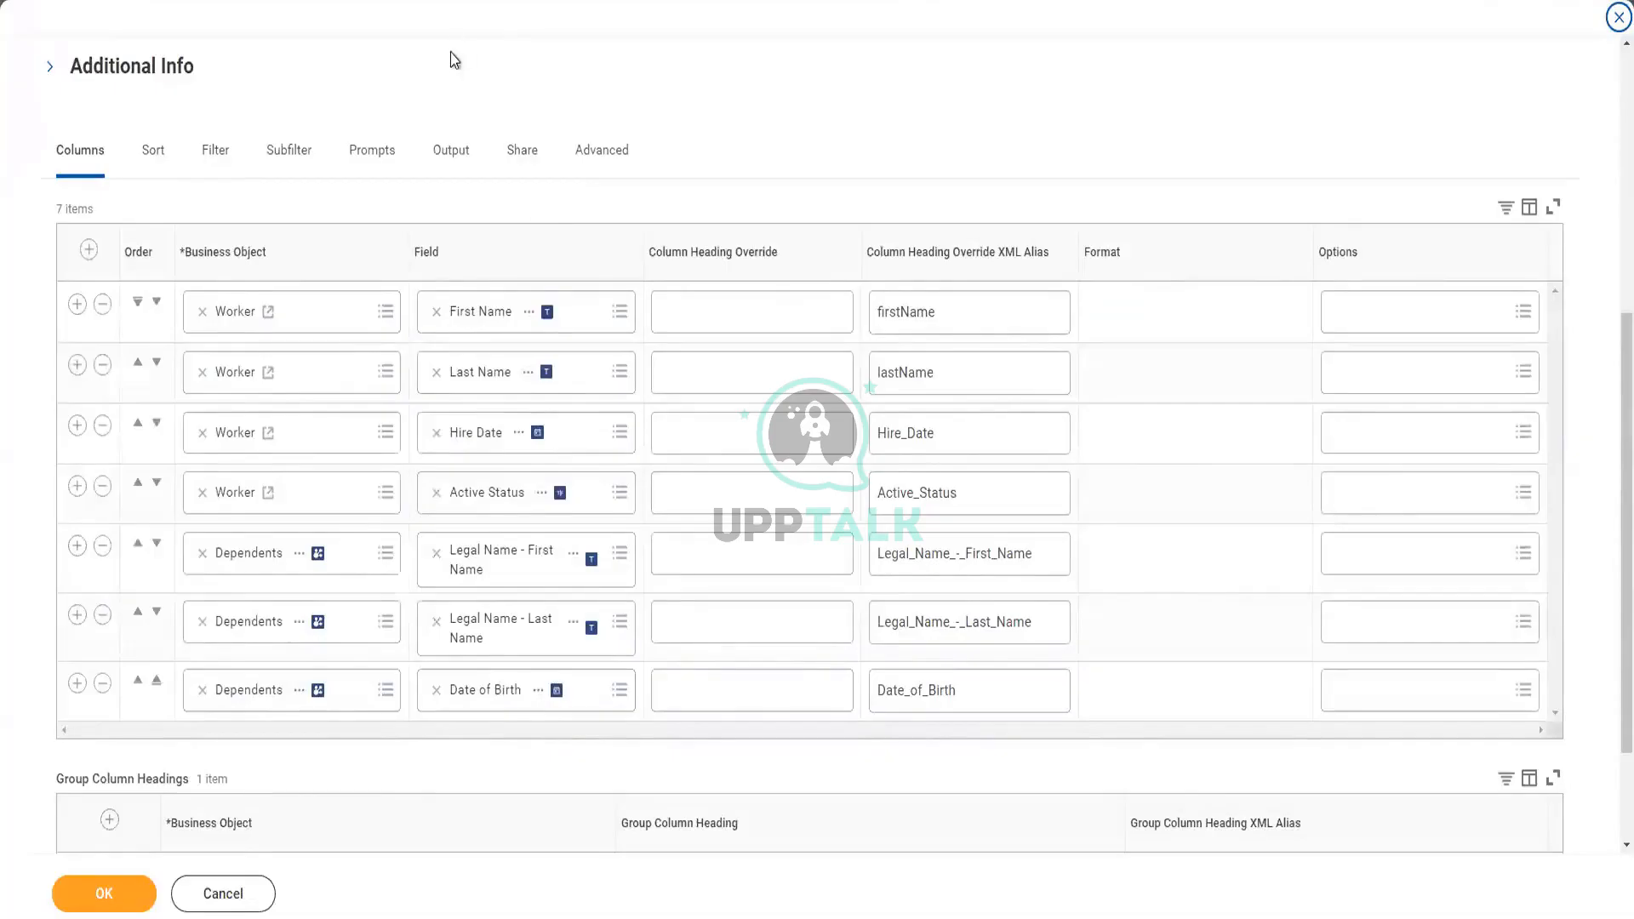
pyautogui.scroll(2, 456, 54)
pyautogui.scroll(-2, 255, 283)
pyautogui.click(1425, 490)
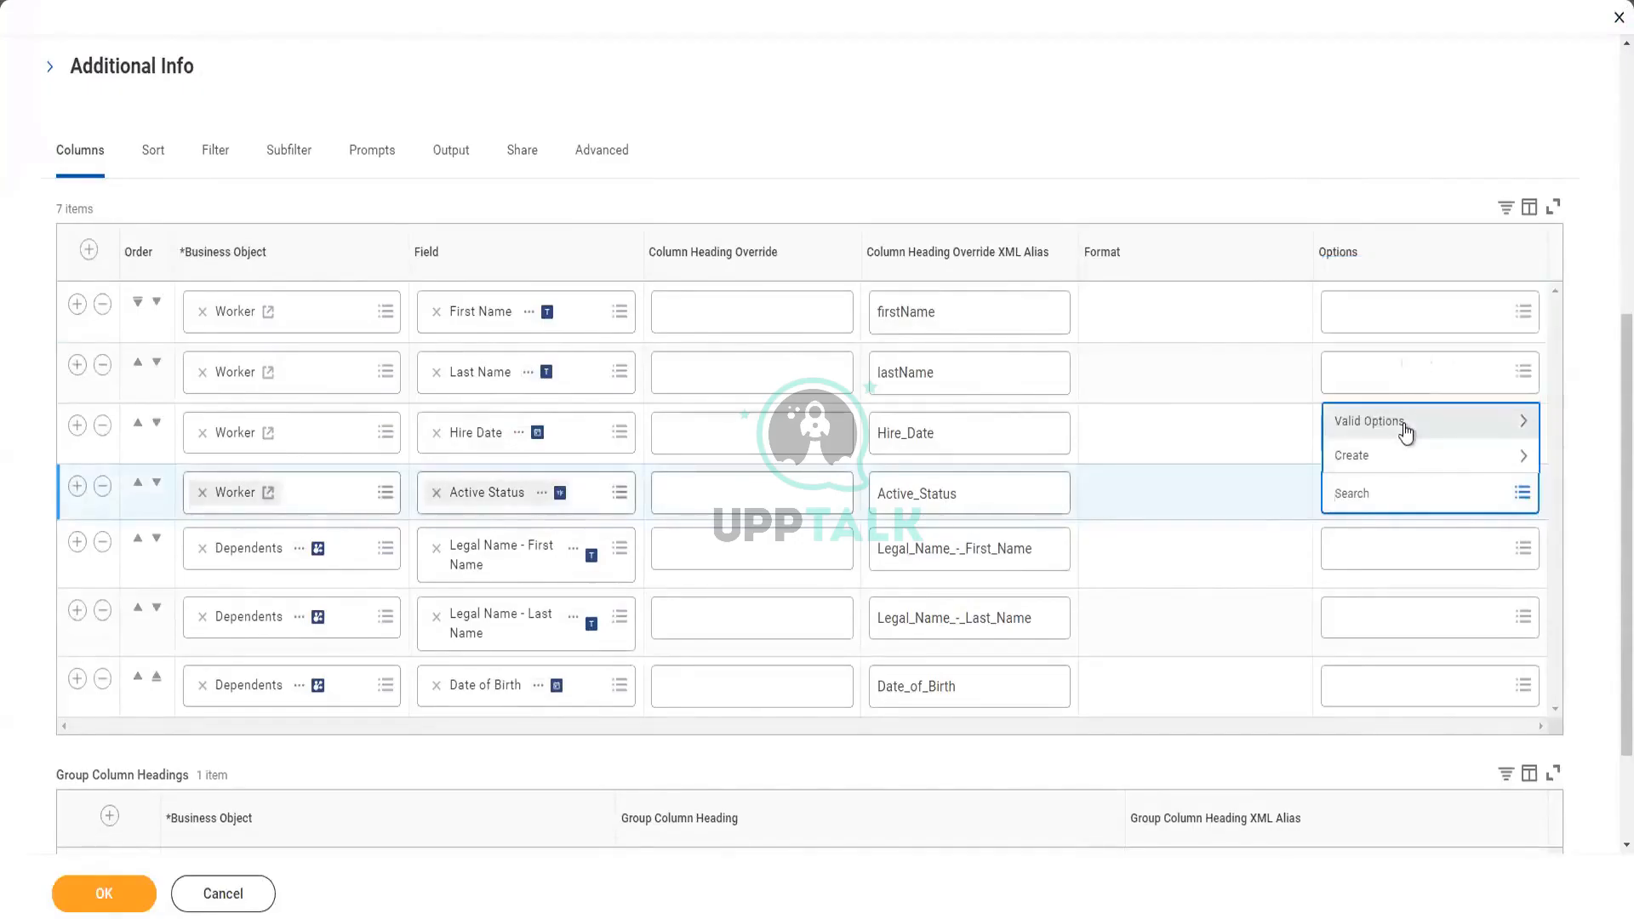
pyautogui.click(1406, 423)
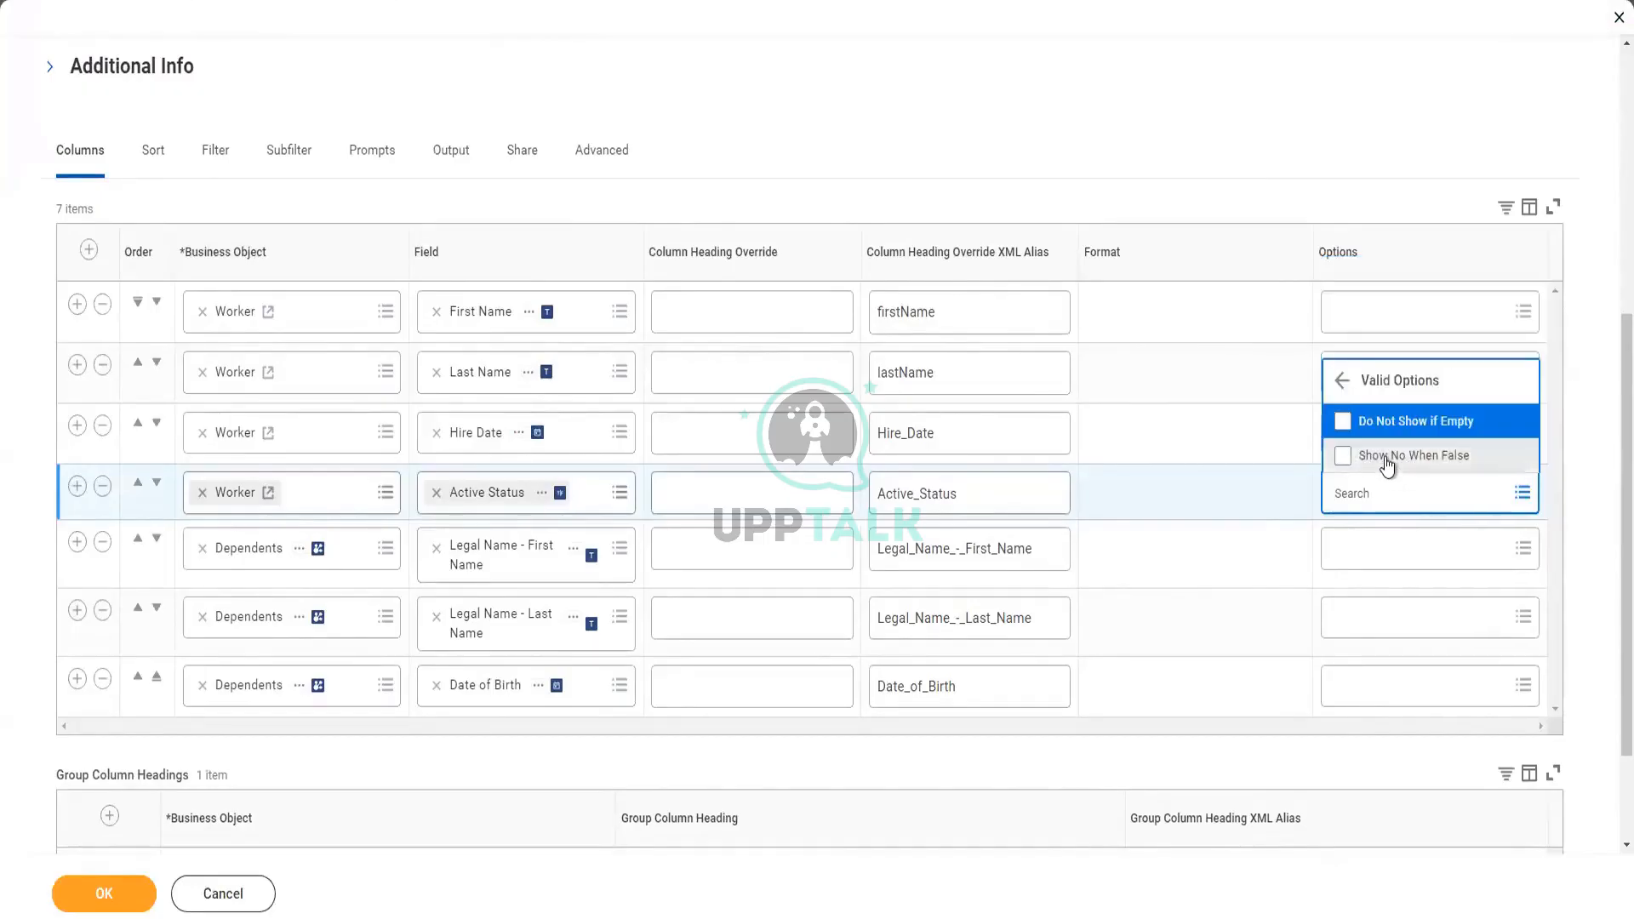
pyautogui.click(1387, 460)
pyautogui.click(1377, 153)
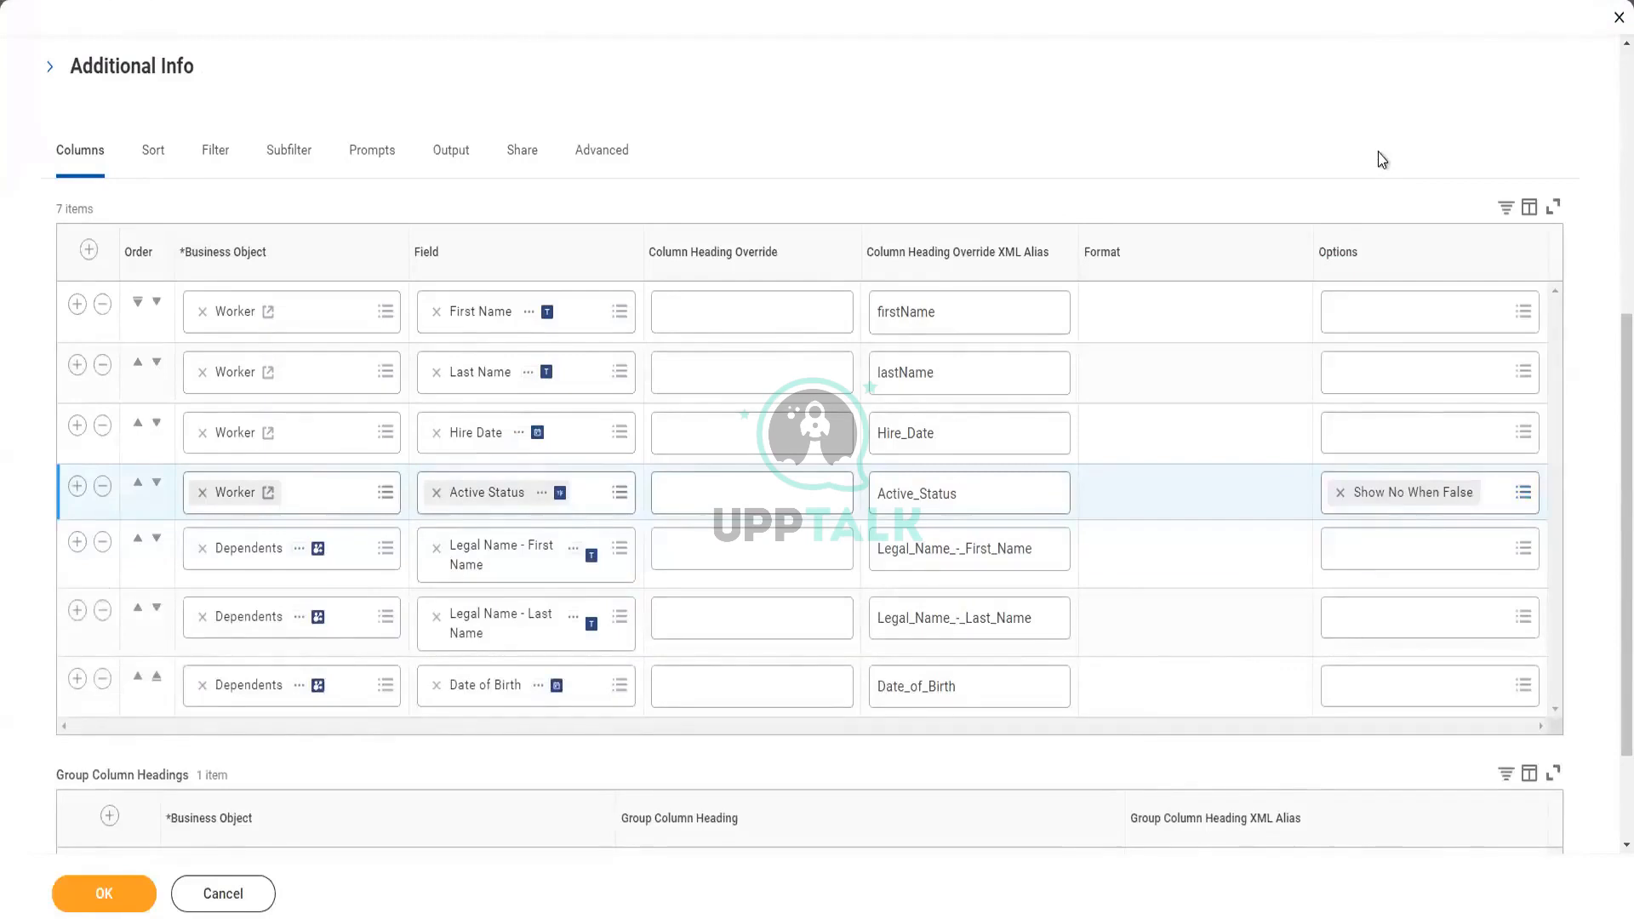
# - Review the Group Column Headings section and its Dependents entry against the Worker and Dependents column definitions
pyautogui.scroll(-2, 1192, 332)
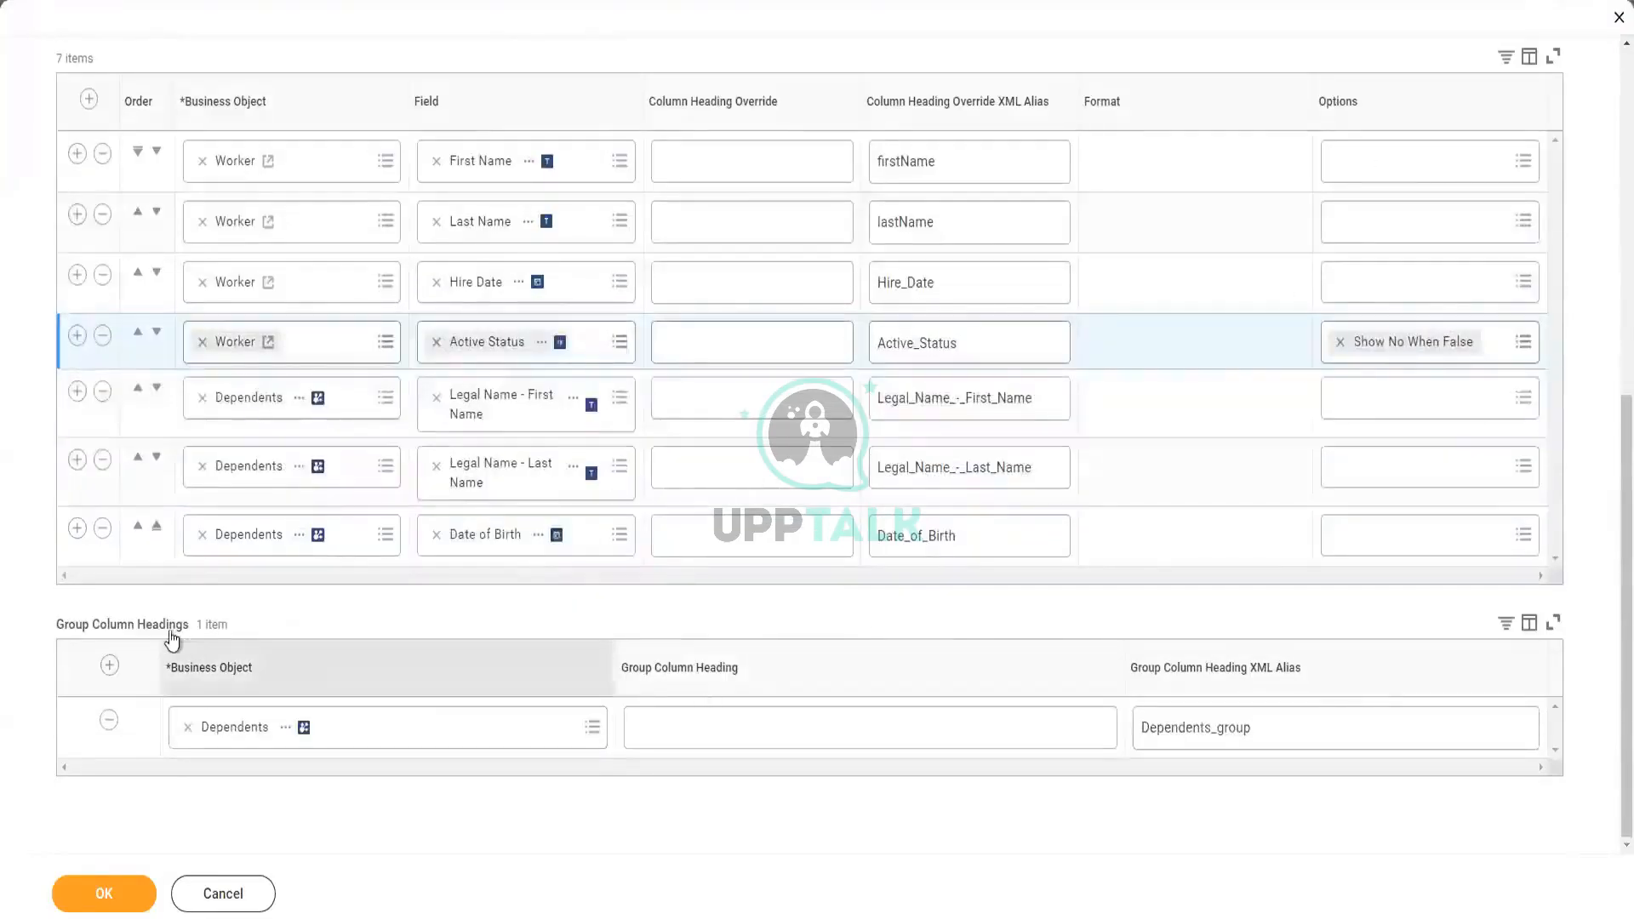
pyautogui.moveTo(65, 624); pyautogui.dragTo(194, 634)
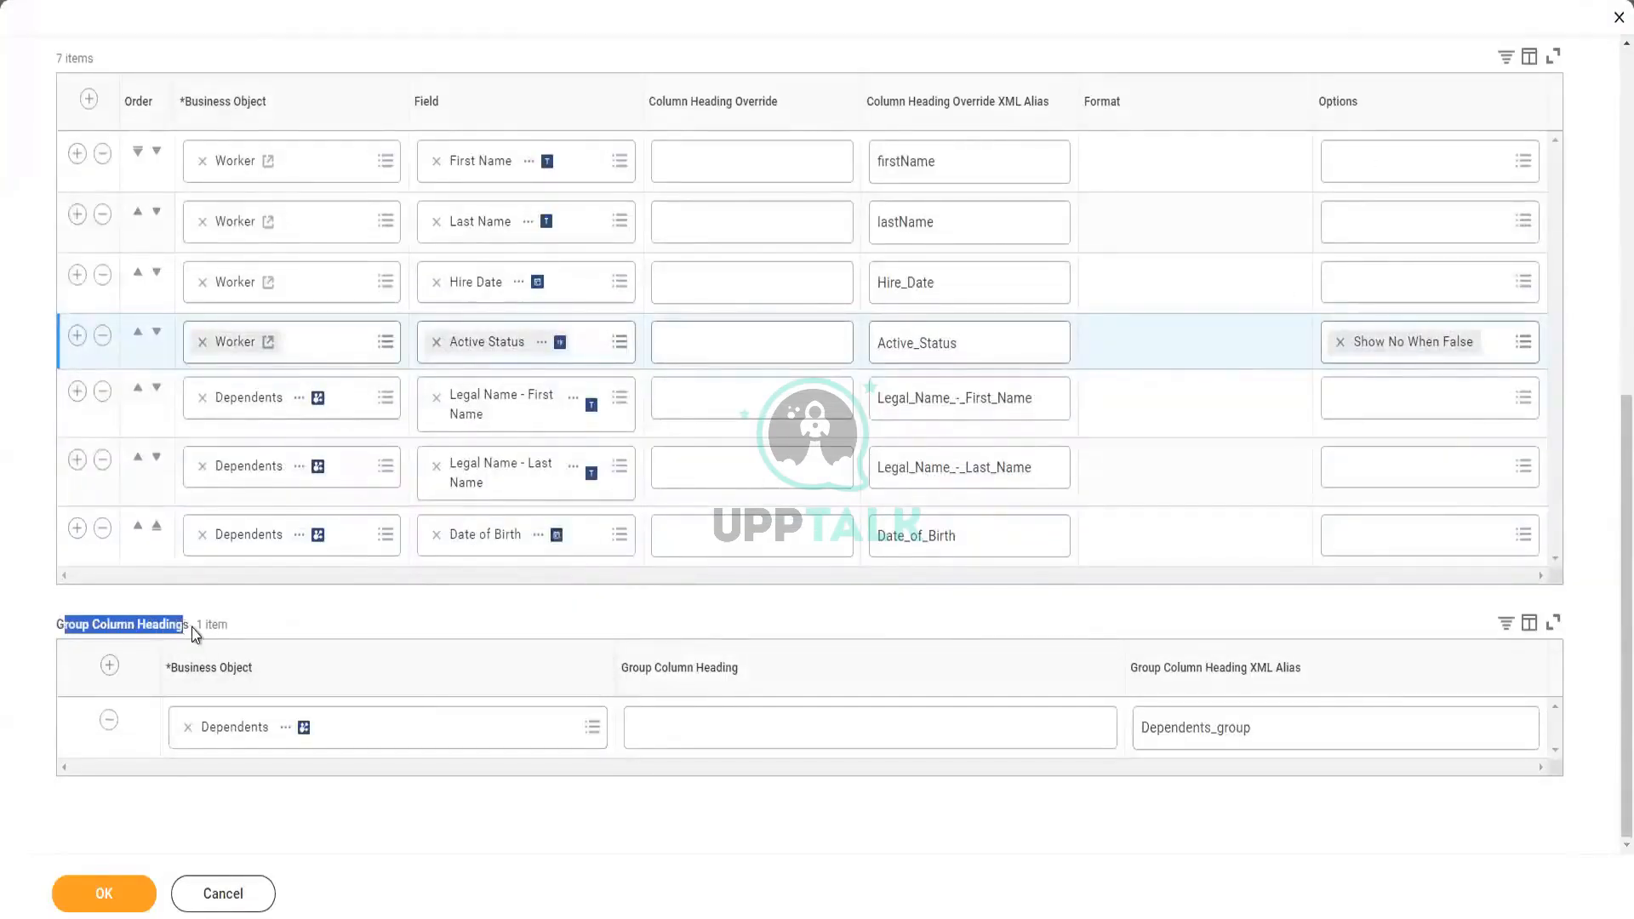
pyautogui.scroll(1, 387, 608)
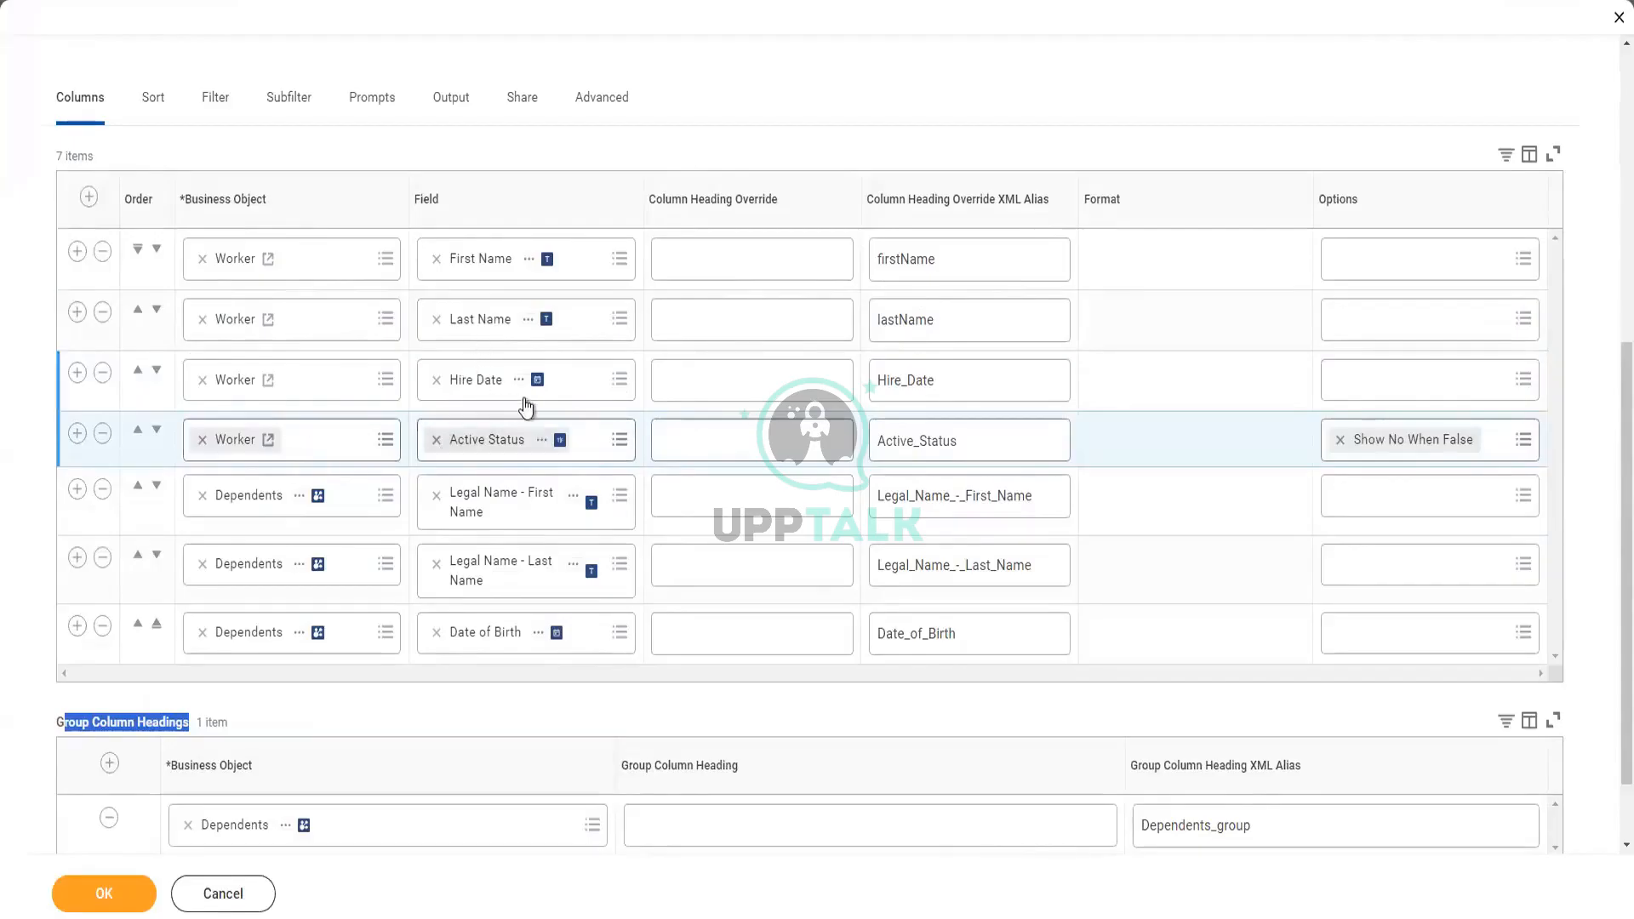
pyautogui.scroll(-1, 135, 485)
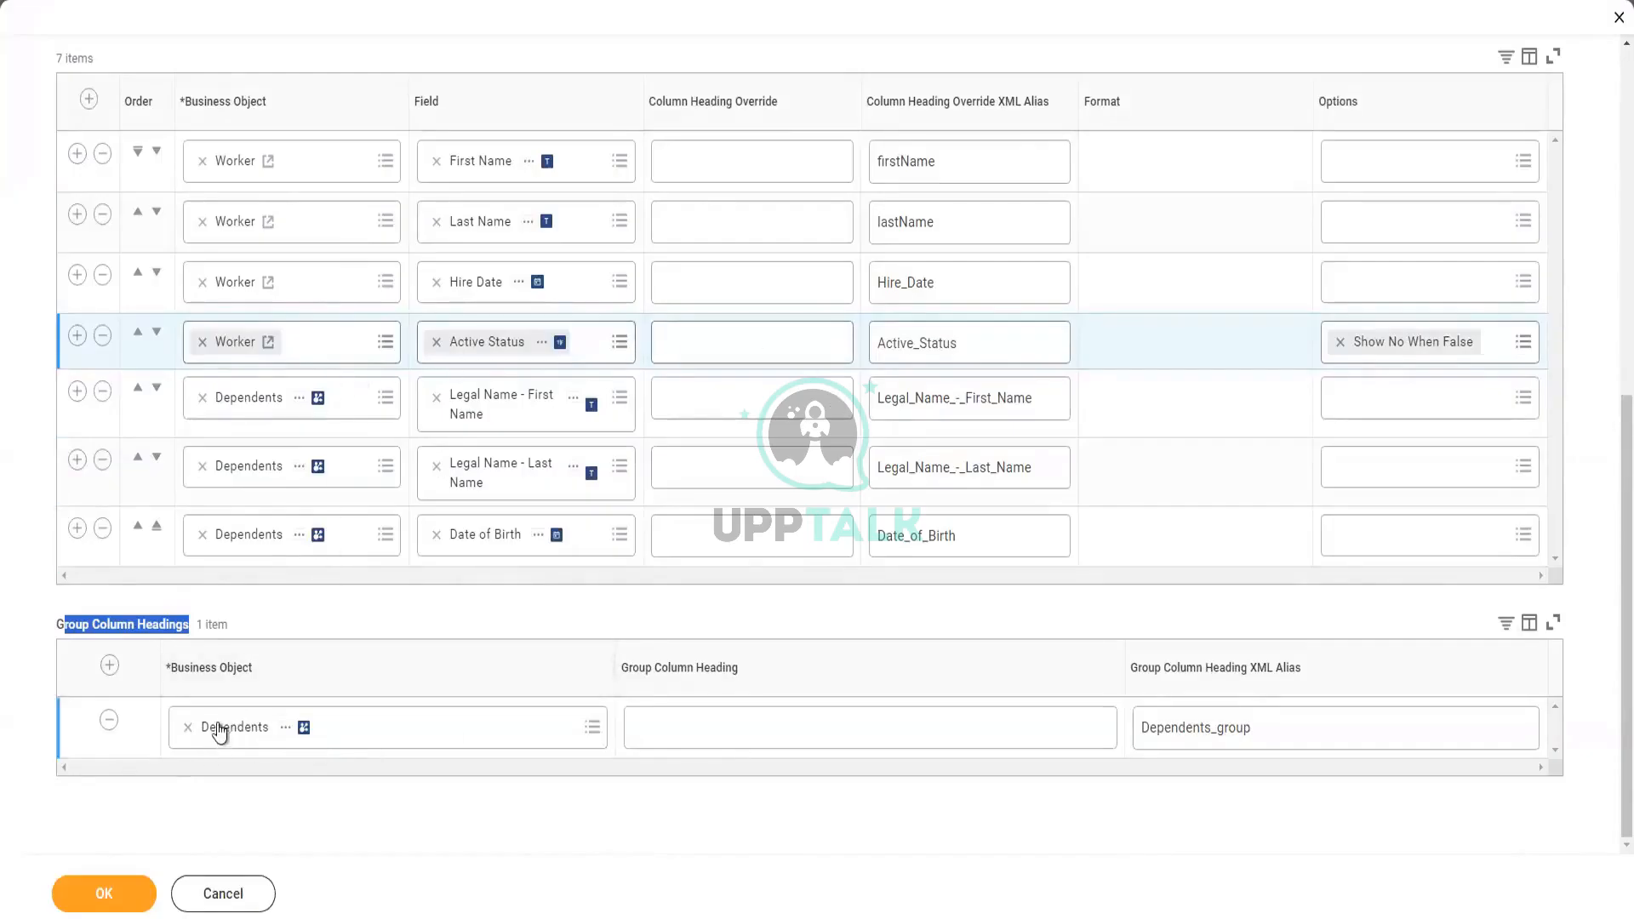
pyautogui.click(83, 634)
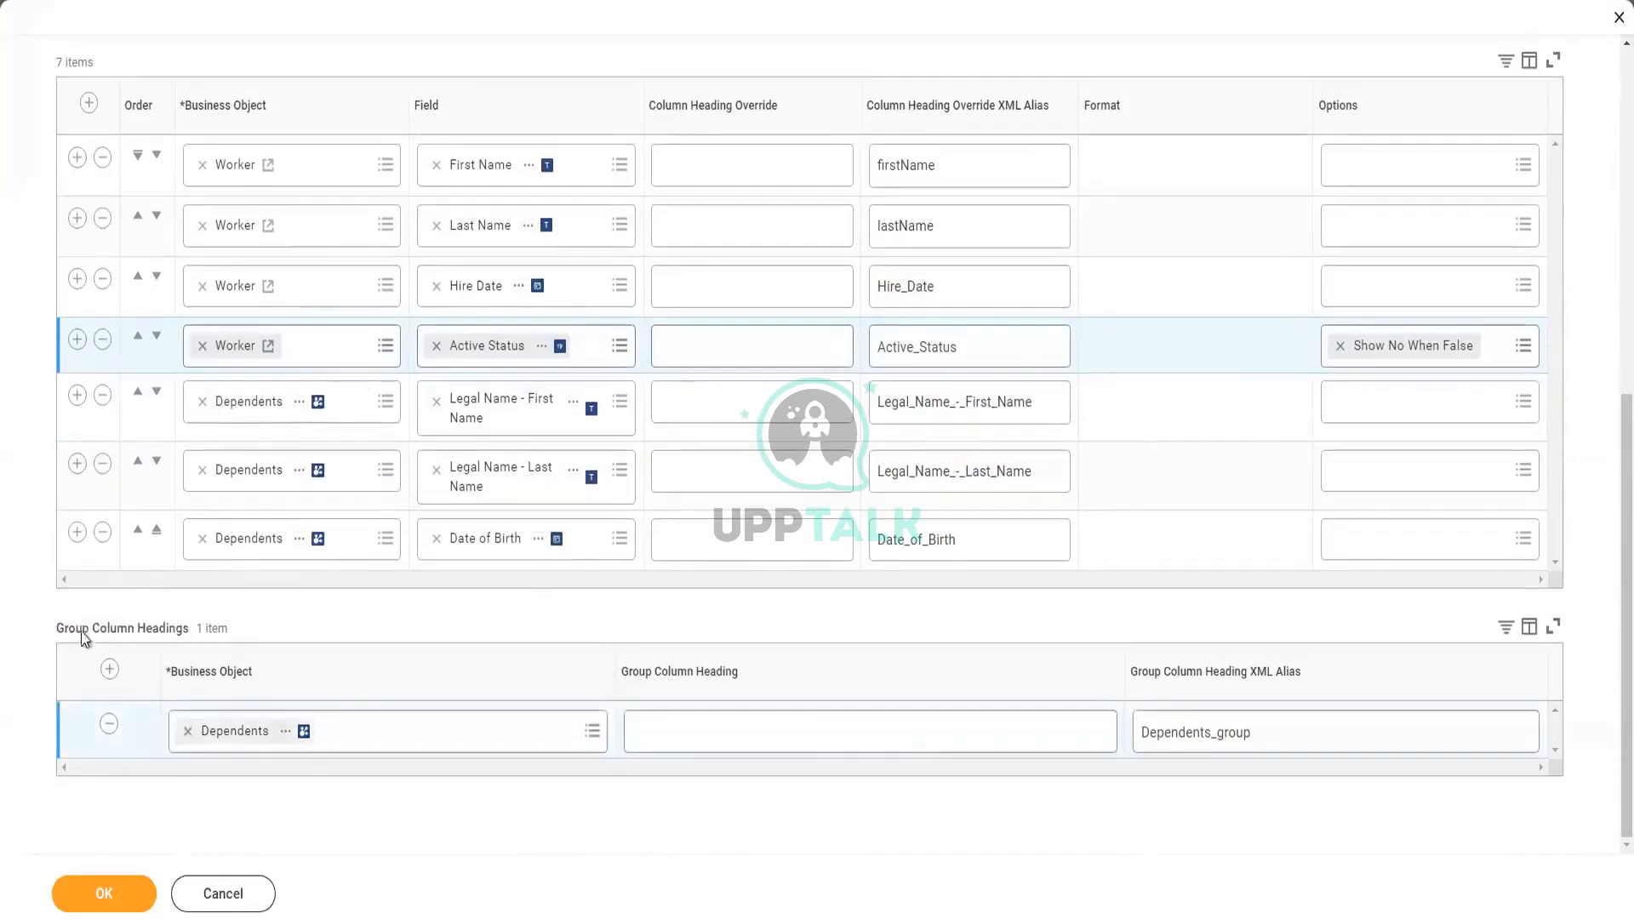
pyautogui.moveTo(143, 621); pyautogui.dragTo(207, 628)
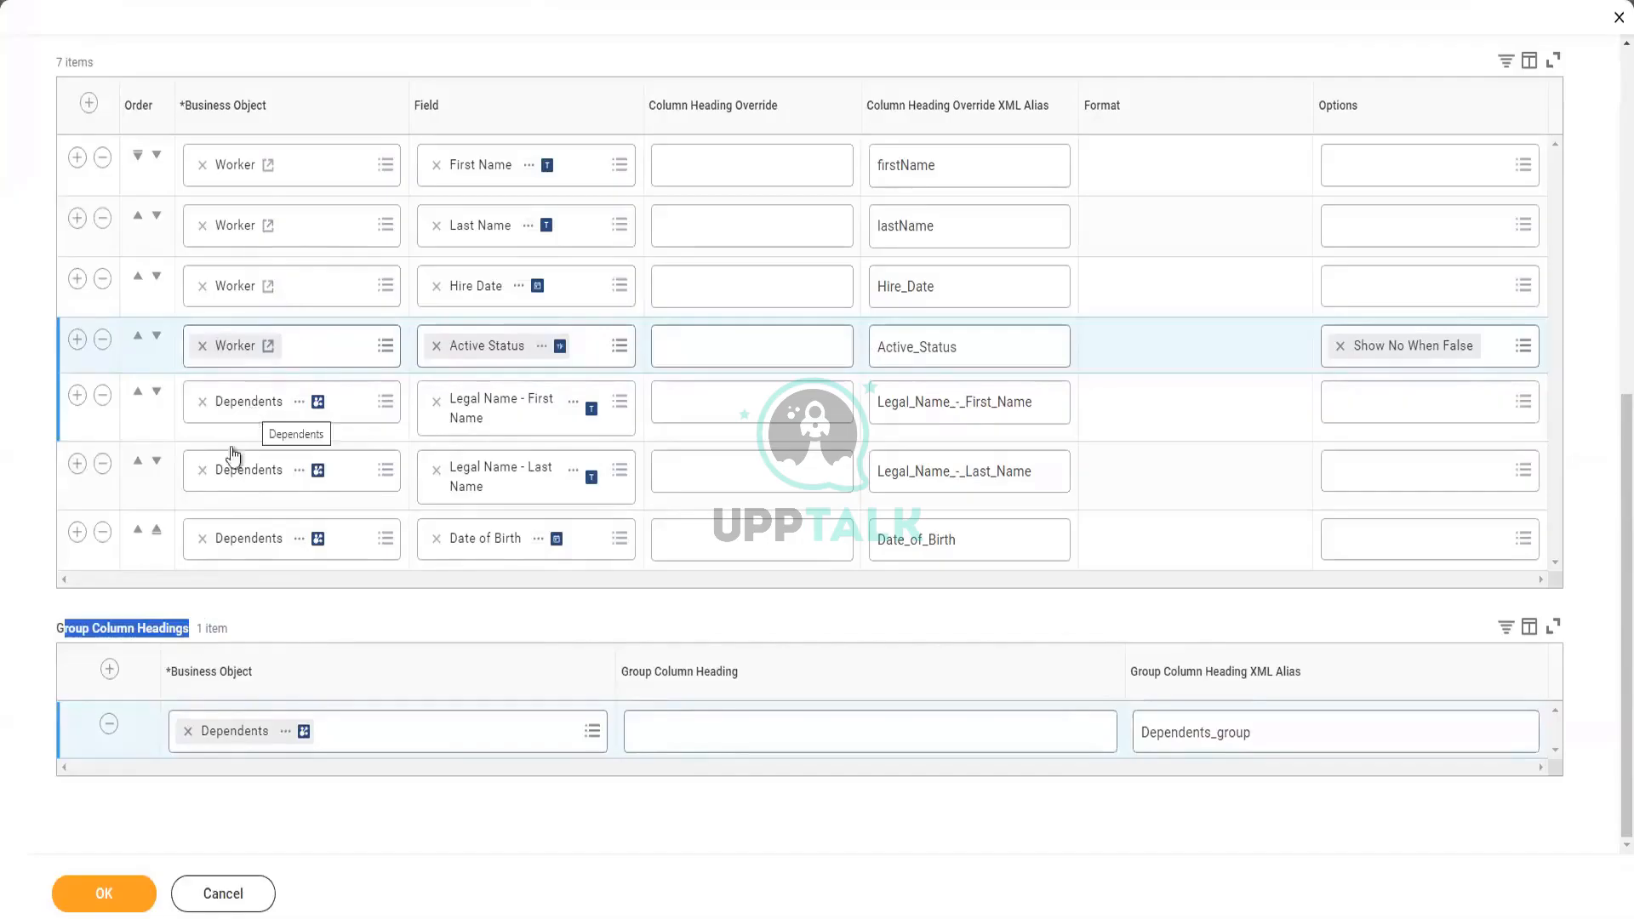
pyautogui.click(76, 534)
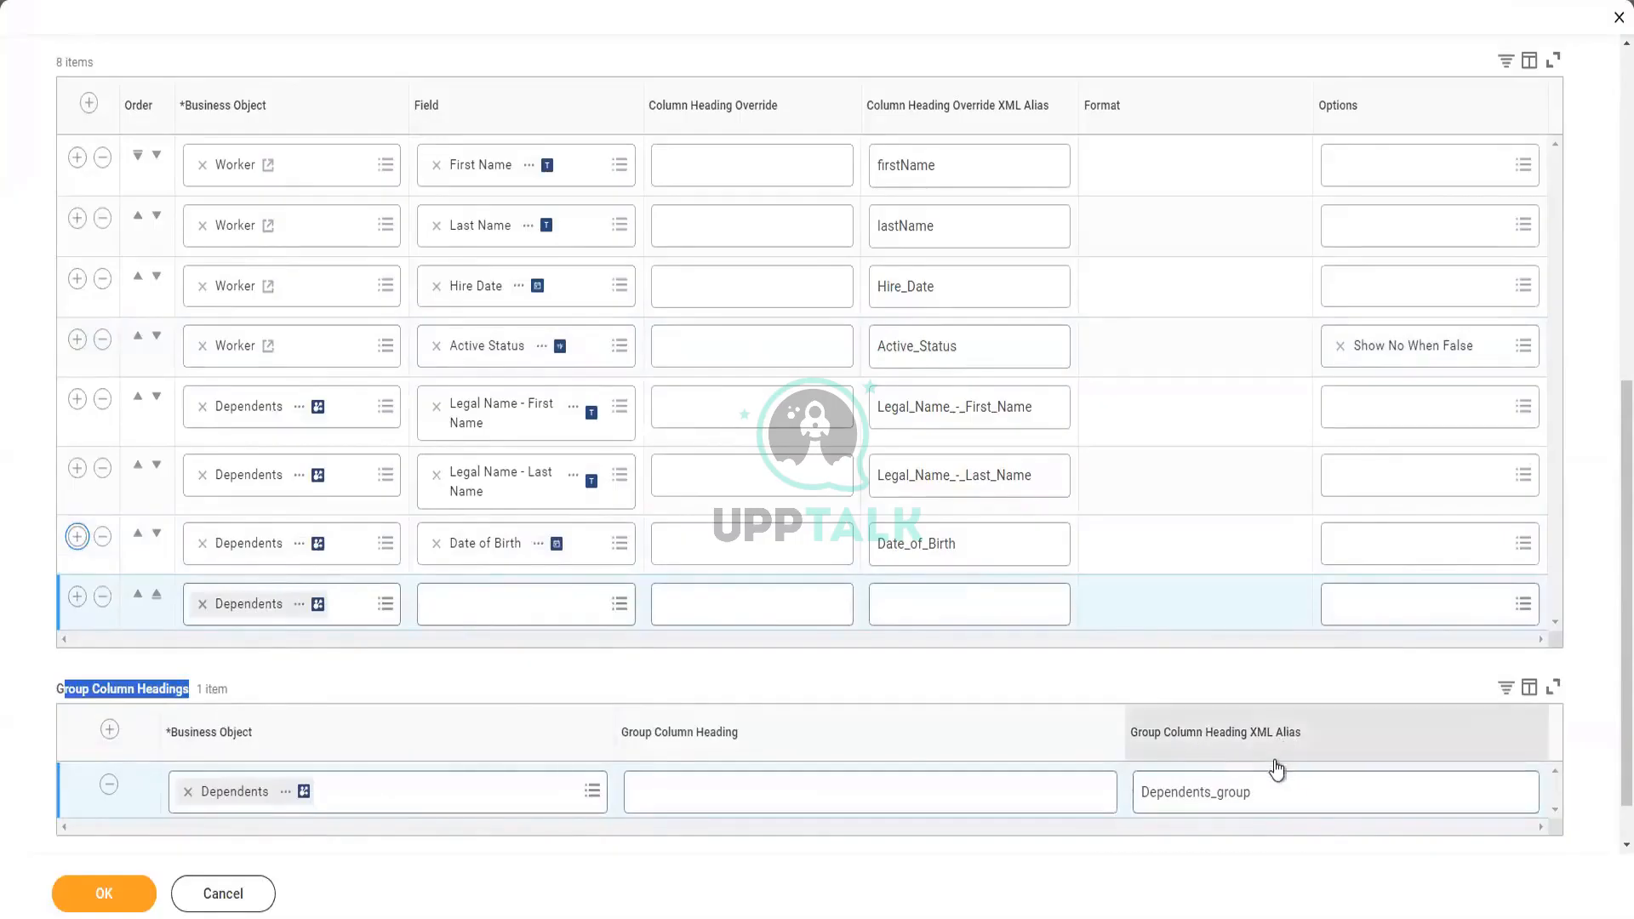
pyautogui.moveTo(1251, 792); pyautogui.dragTo(1127, 804)
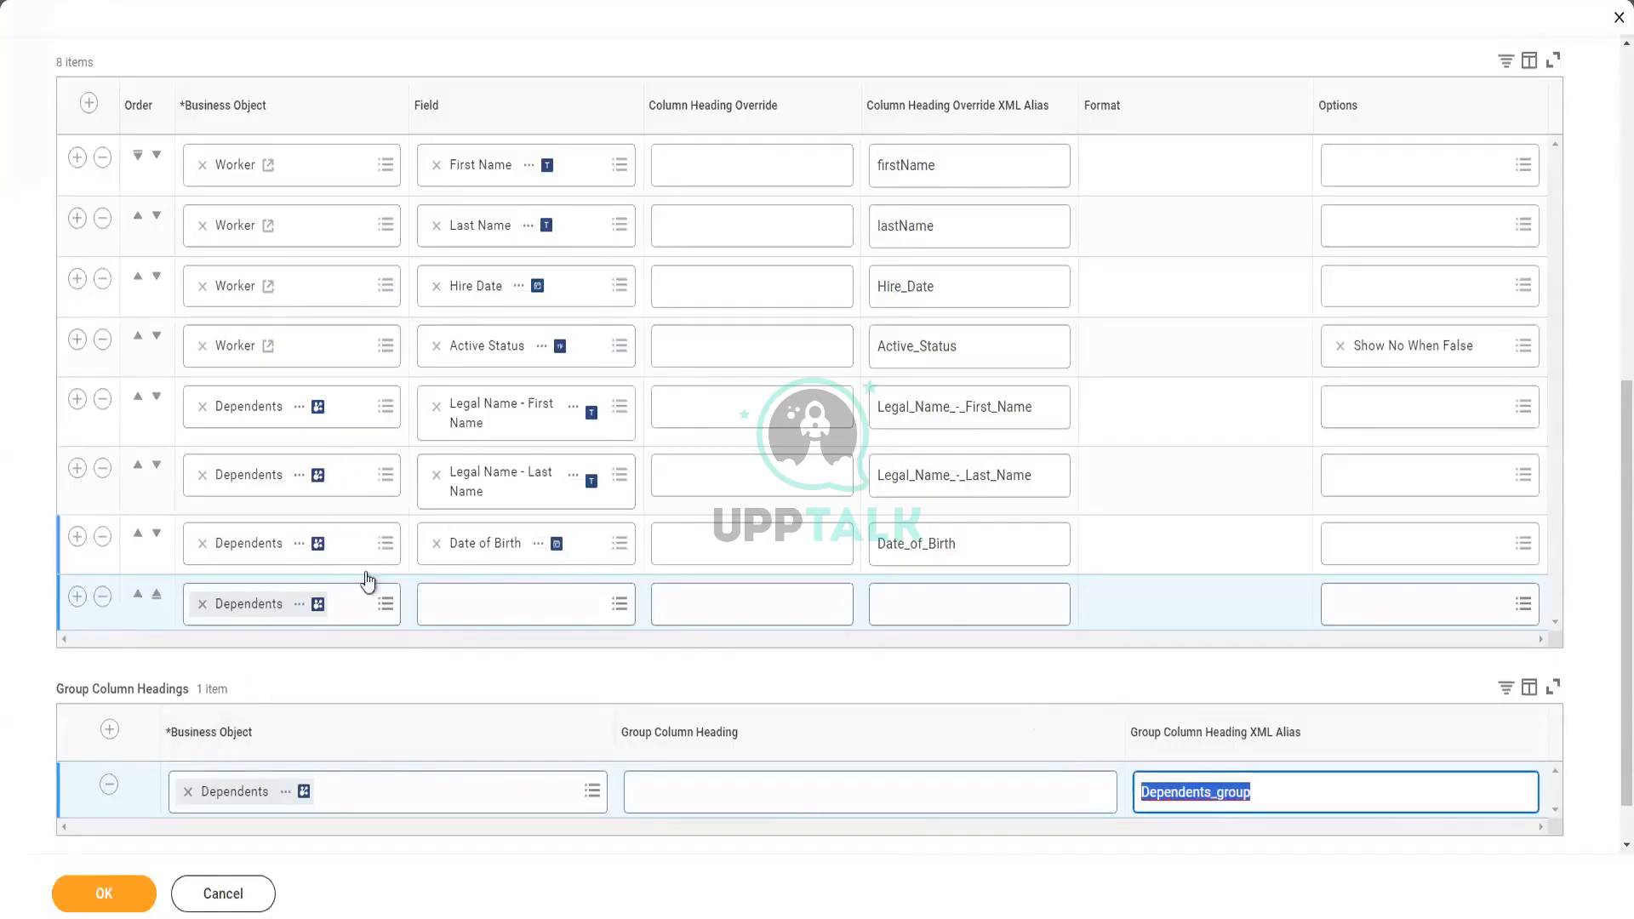
pyautogui.click(102, 596)
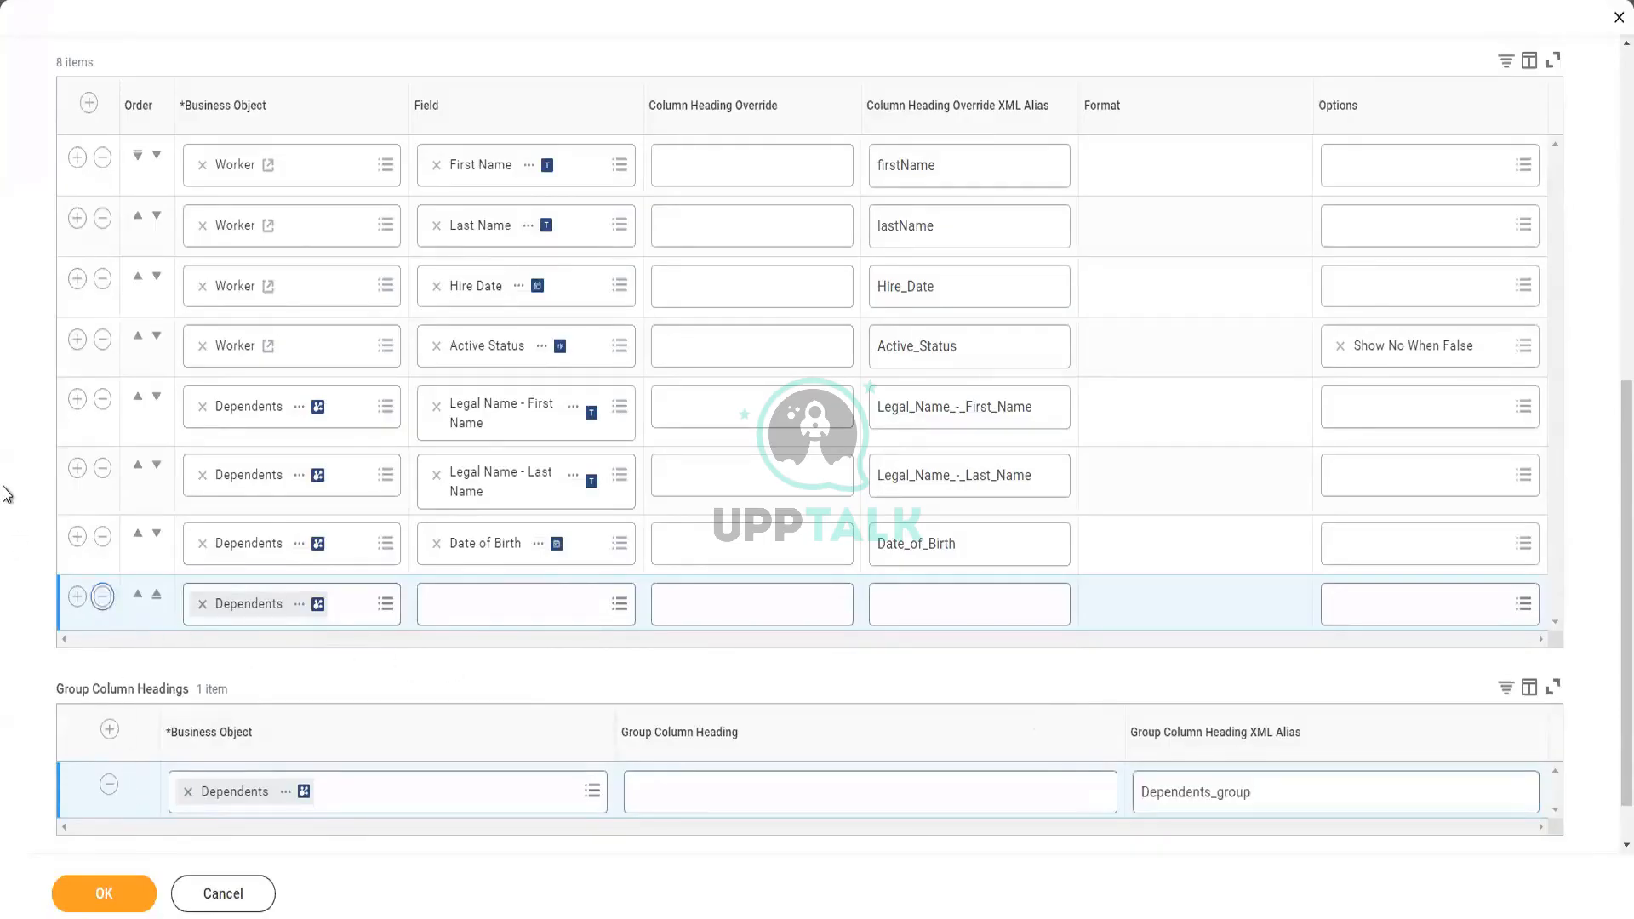
pyautogui.scroll(2, 4, 494)
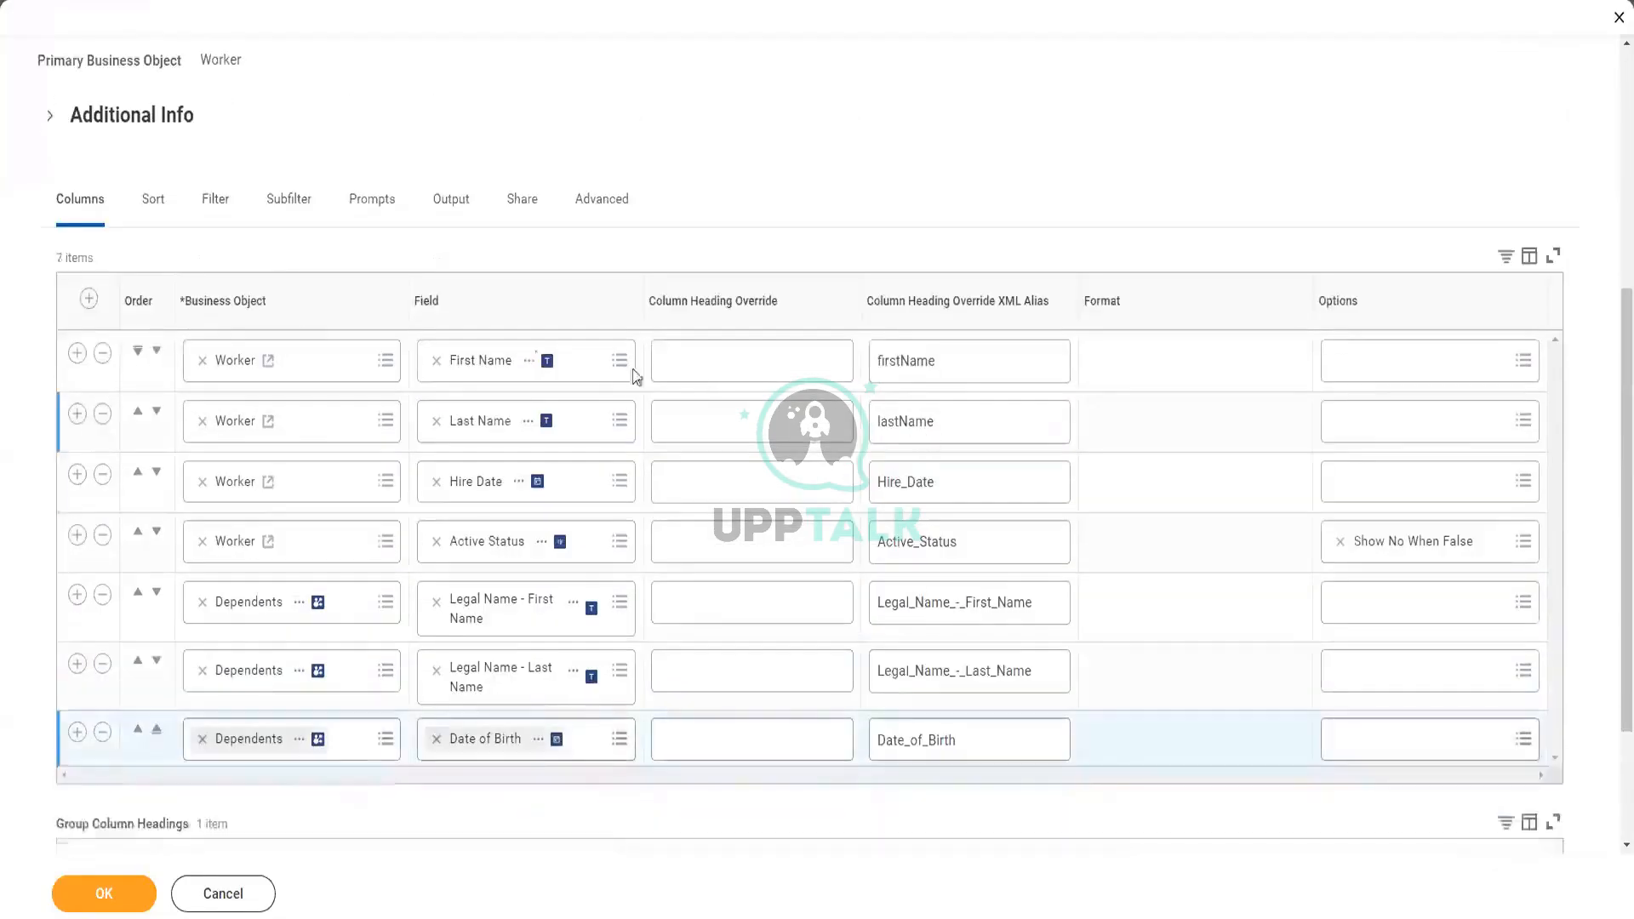
# - Open the report's sort settings and look over the Sort and Group, totaling and Sub Level Sort sections
pyautogui.scroll(1, 219, 258)
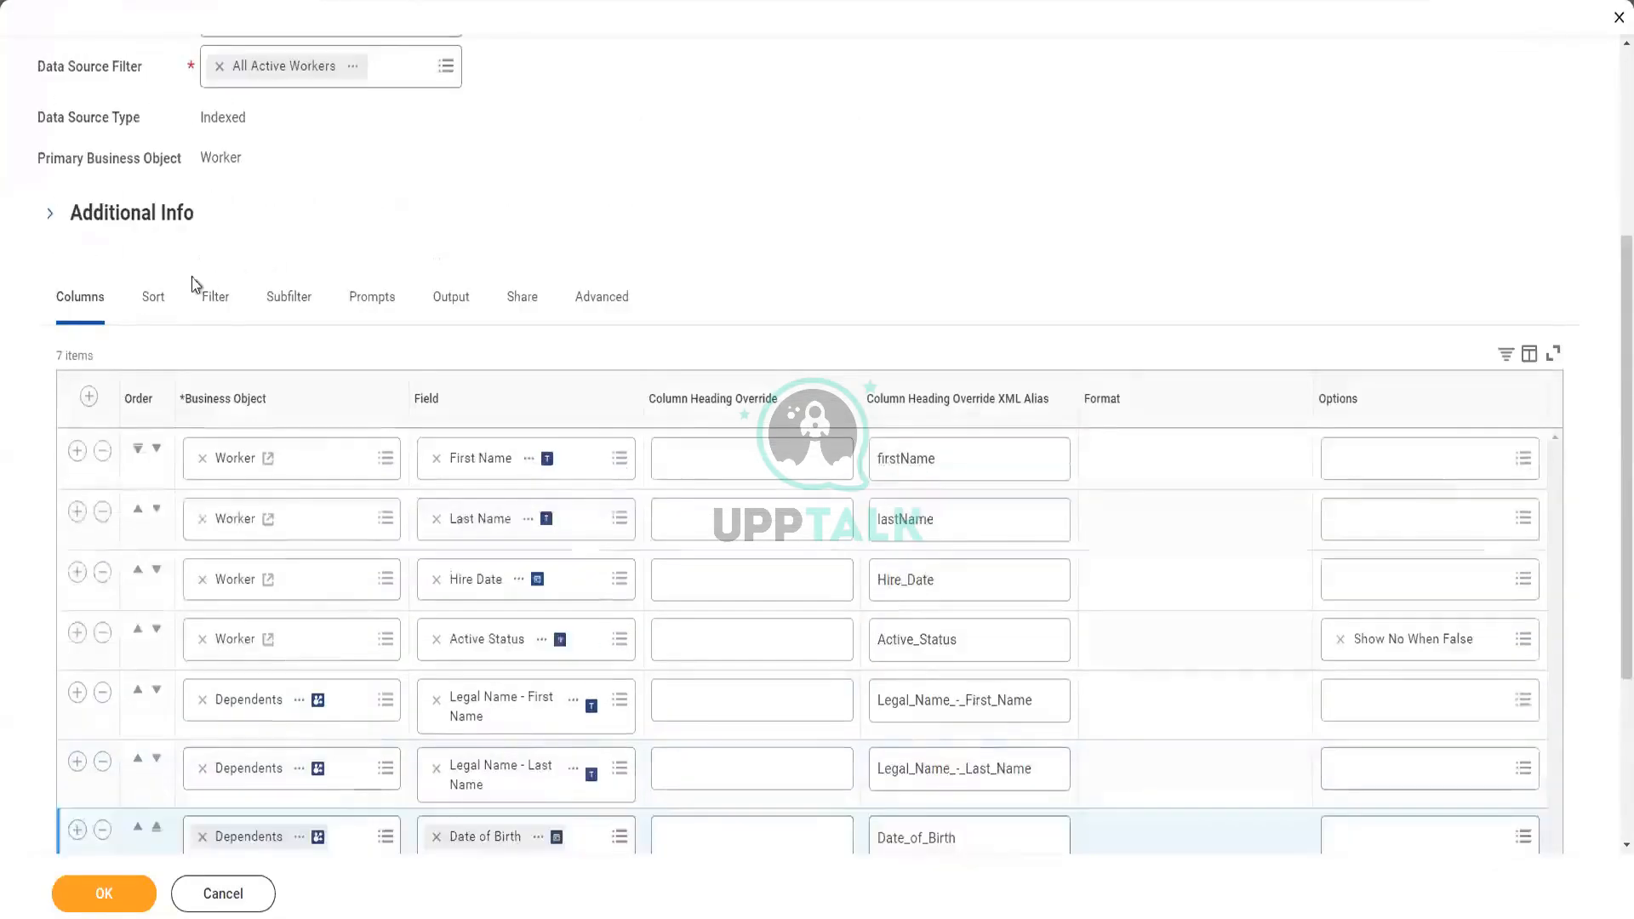
pyautogui.click(147, 301)
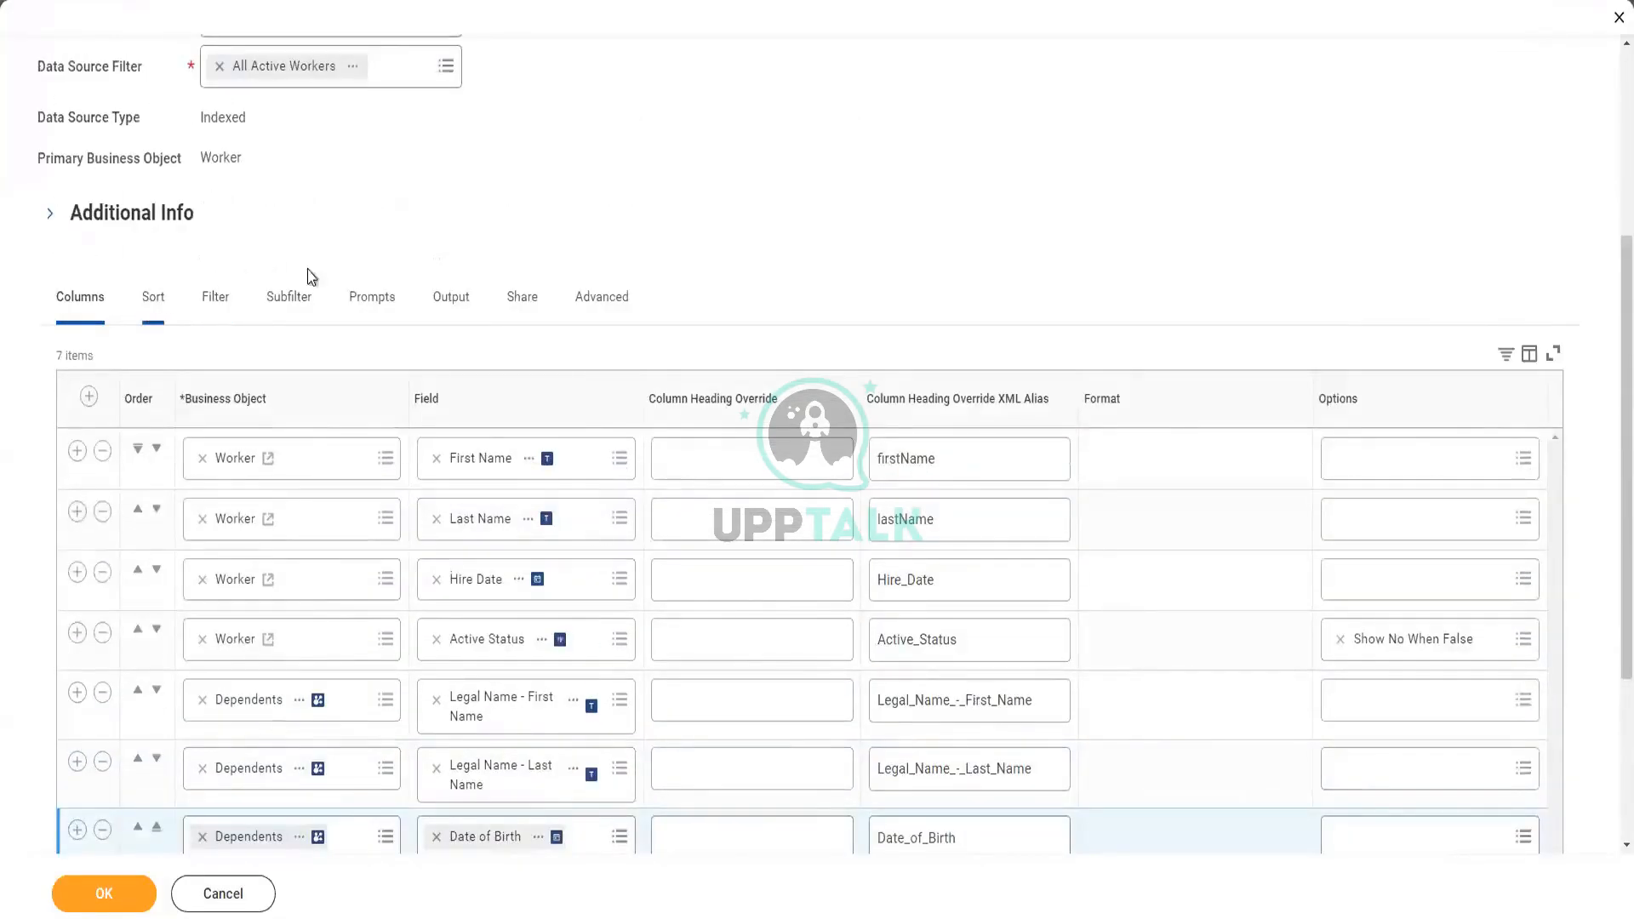
pyautogui.scroll(-1, 1004, 247)
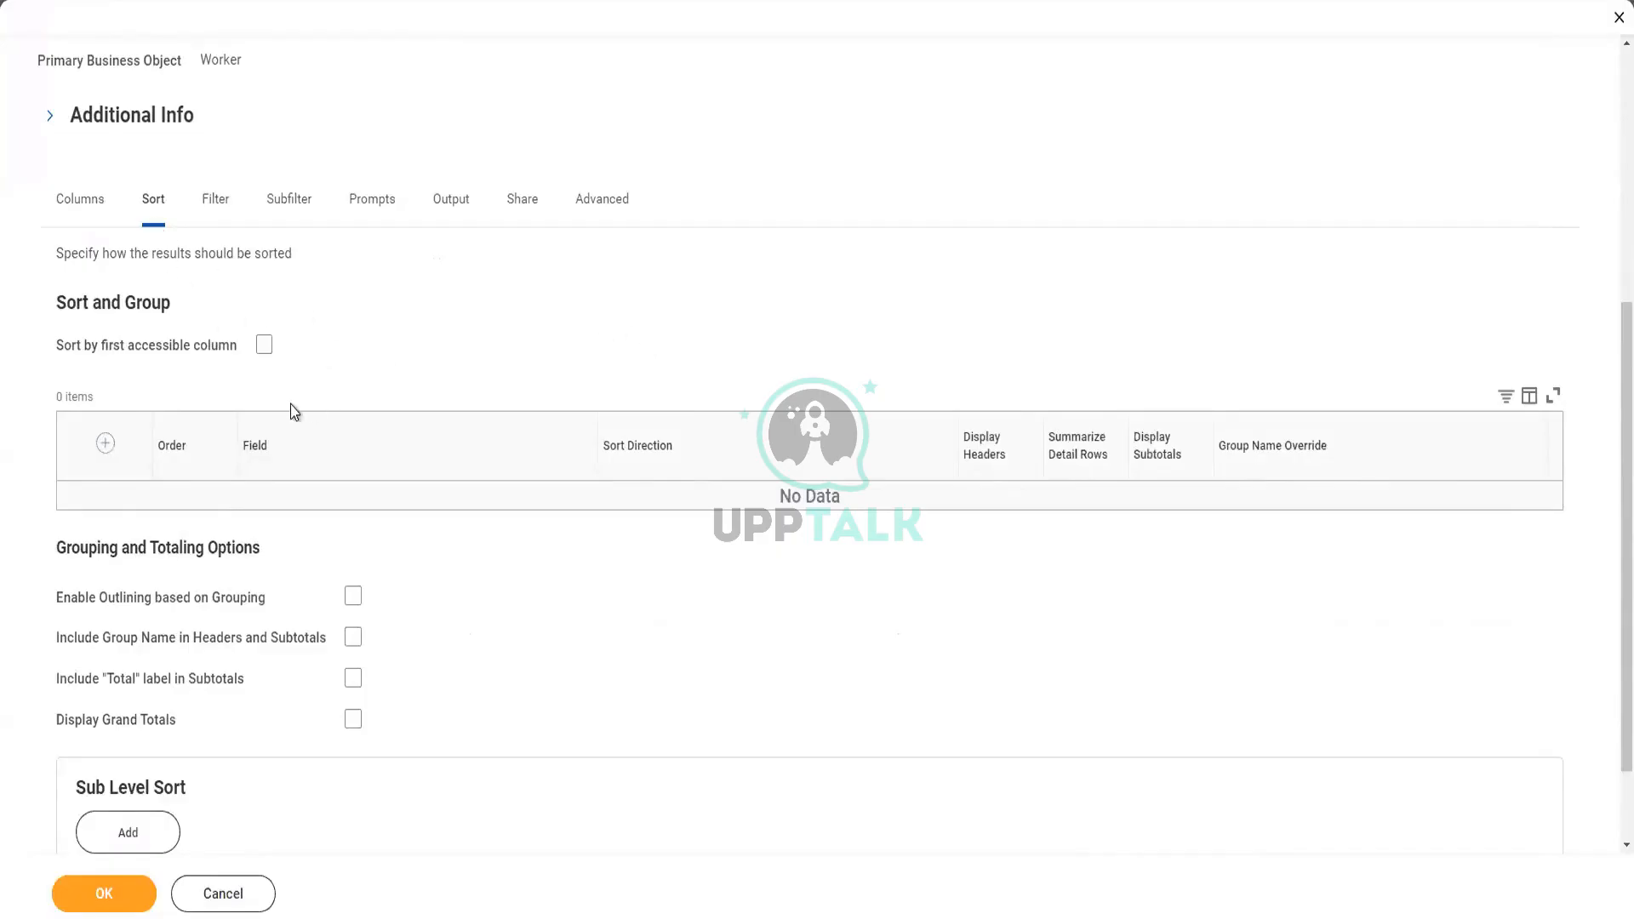
pyautogui.scroll(-2, 294, 411)
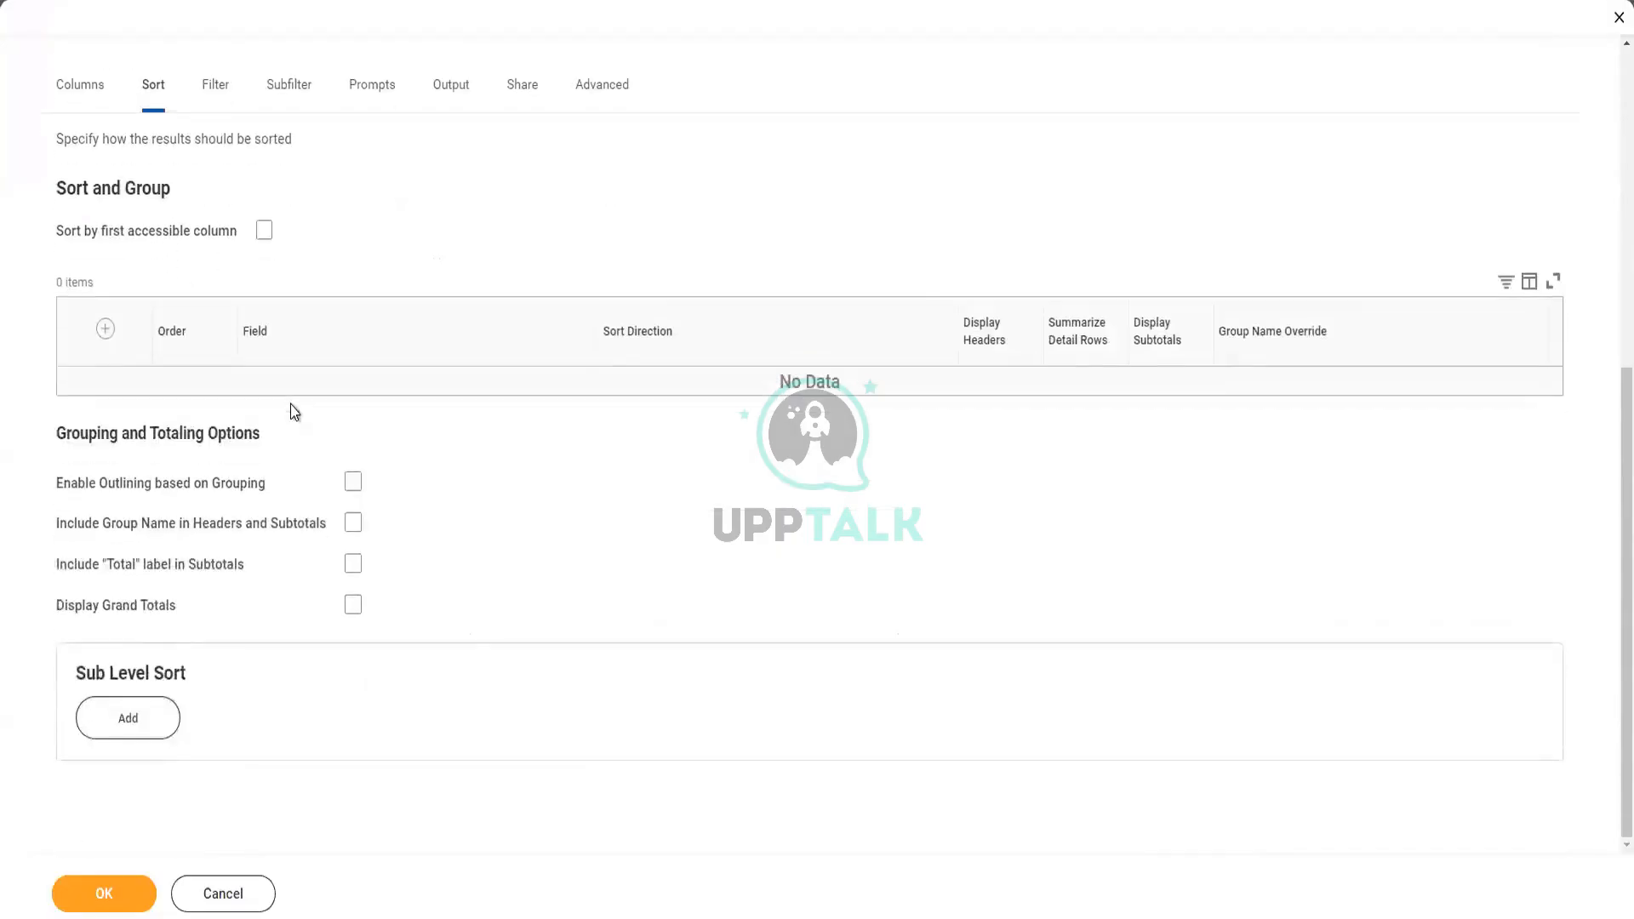
pyautogui.scroll(5, 289, 410)
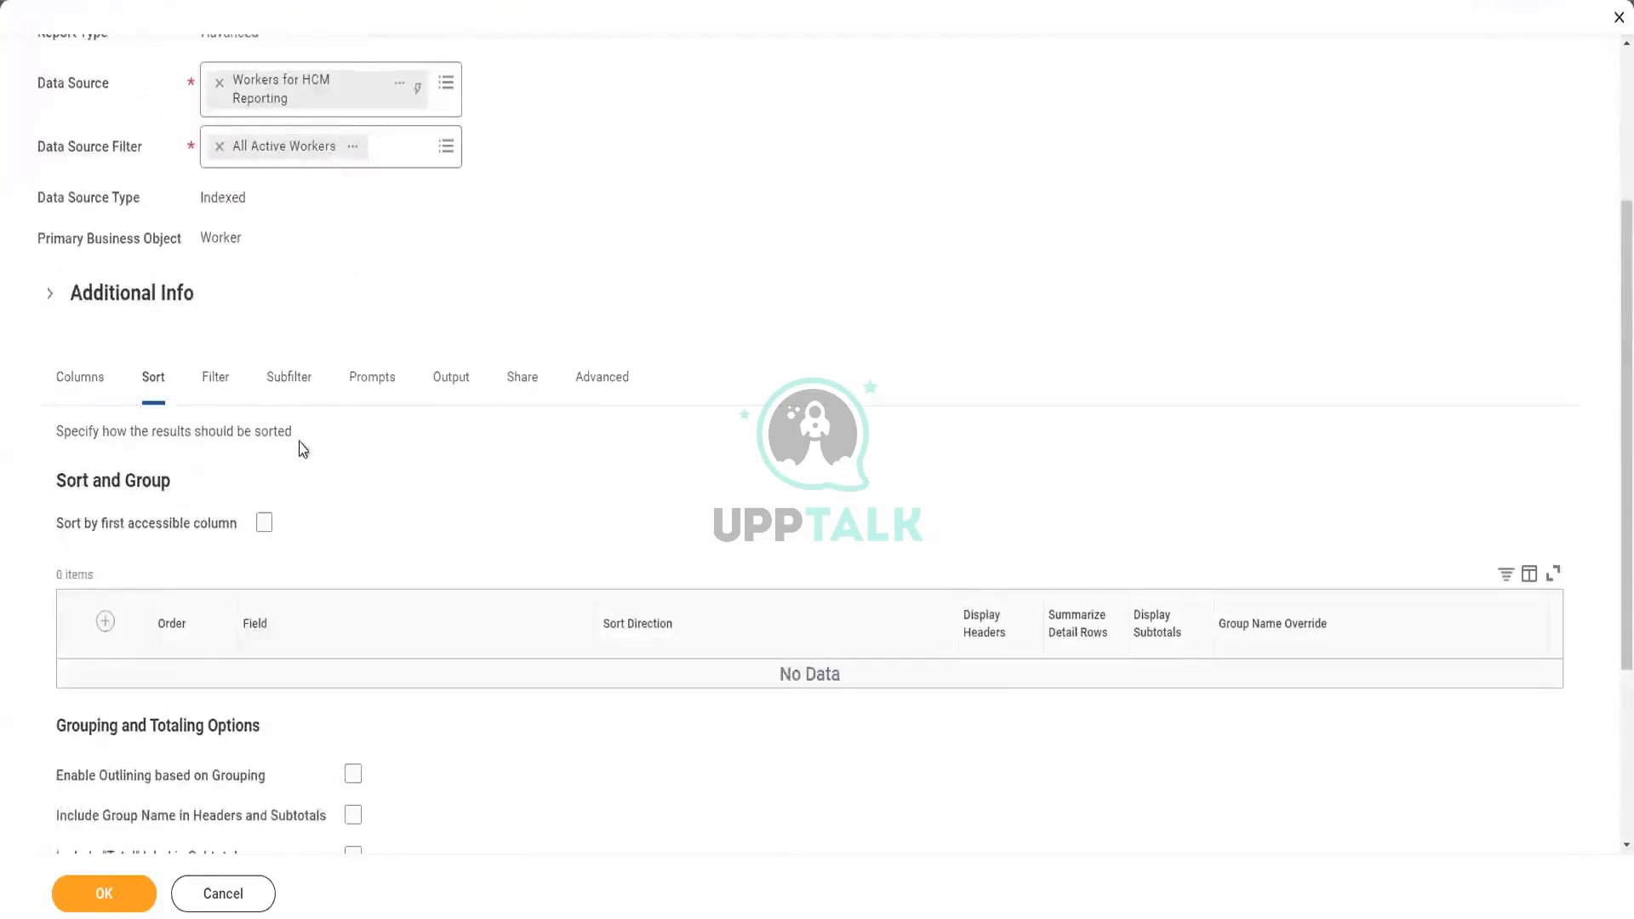
pyautogui.scroll(-3, 303, 448)
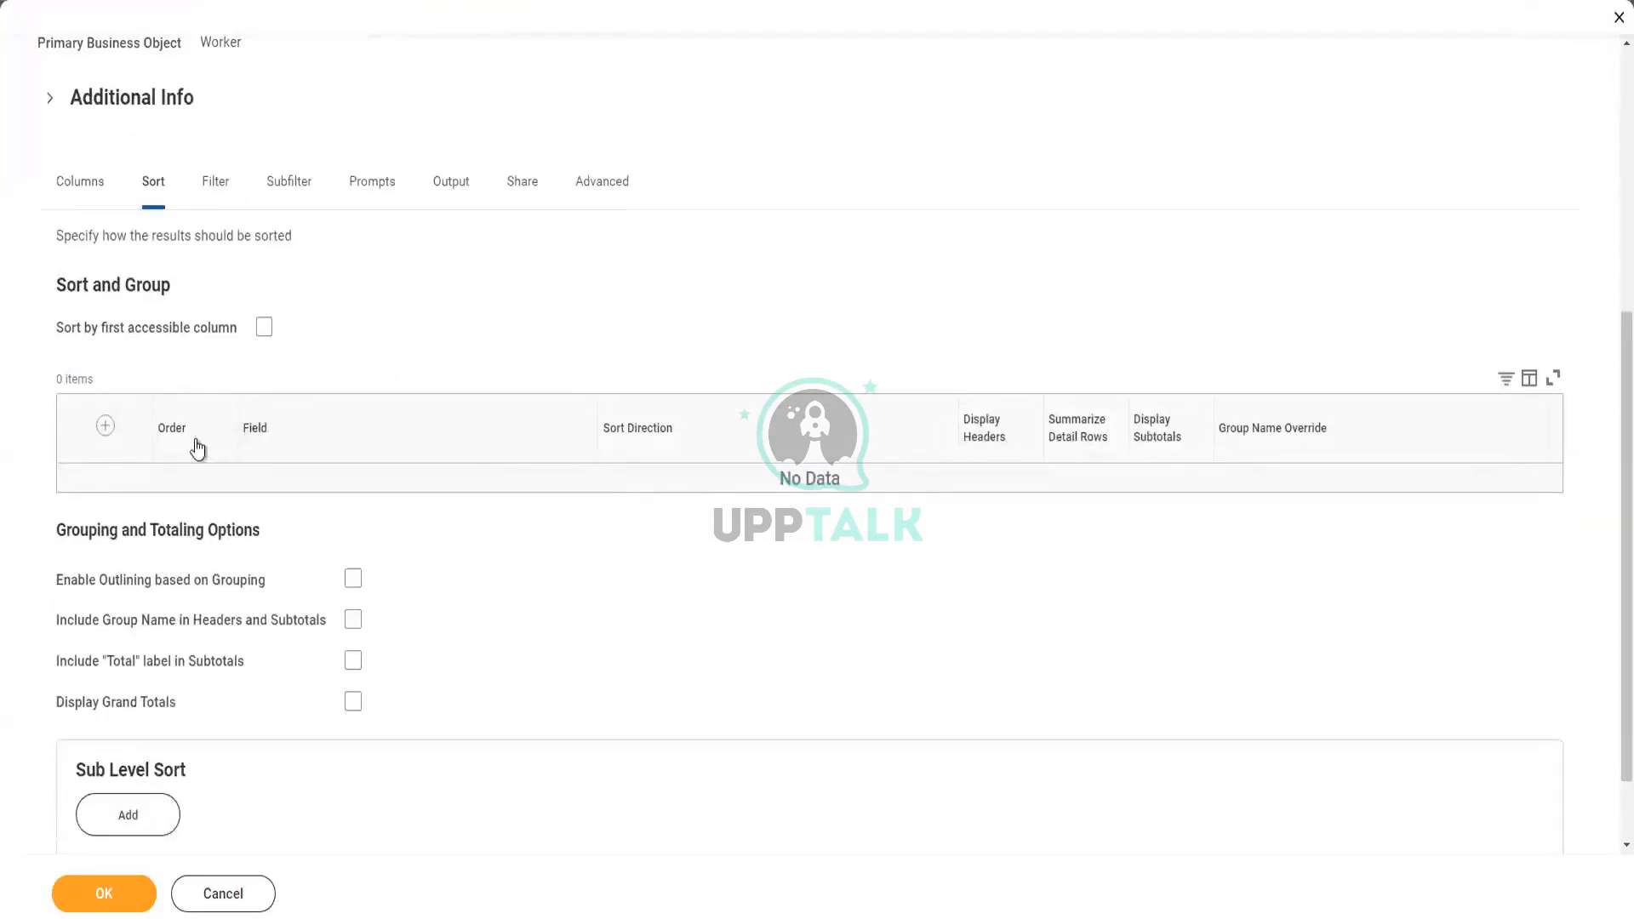
# - Add a Sort and Group entry on the Employee ID field with the direction Alphabetical - Ascending
pyautogui.click(105, 426)
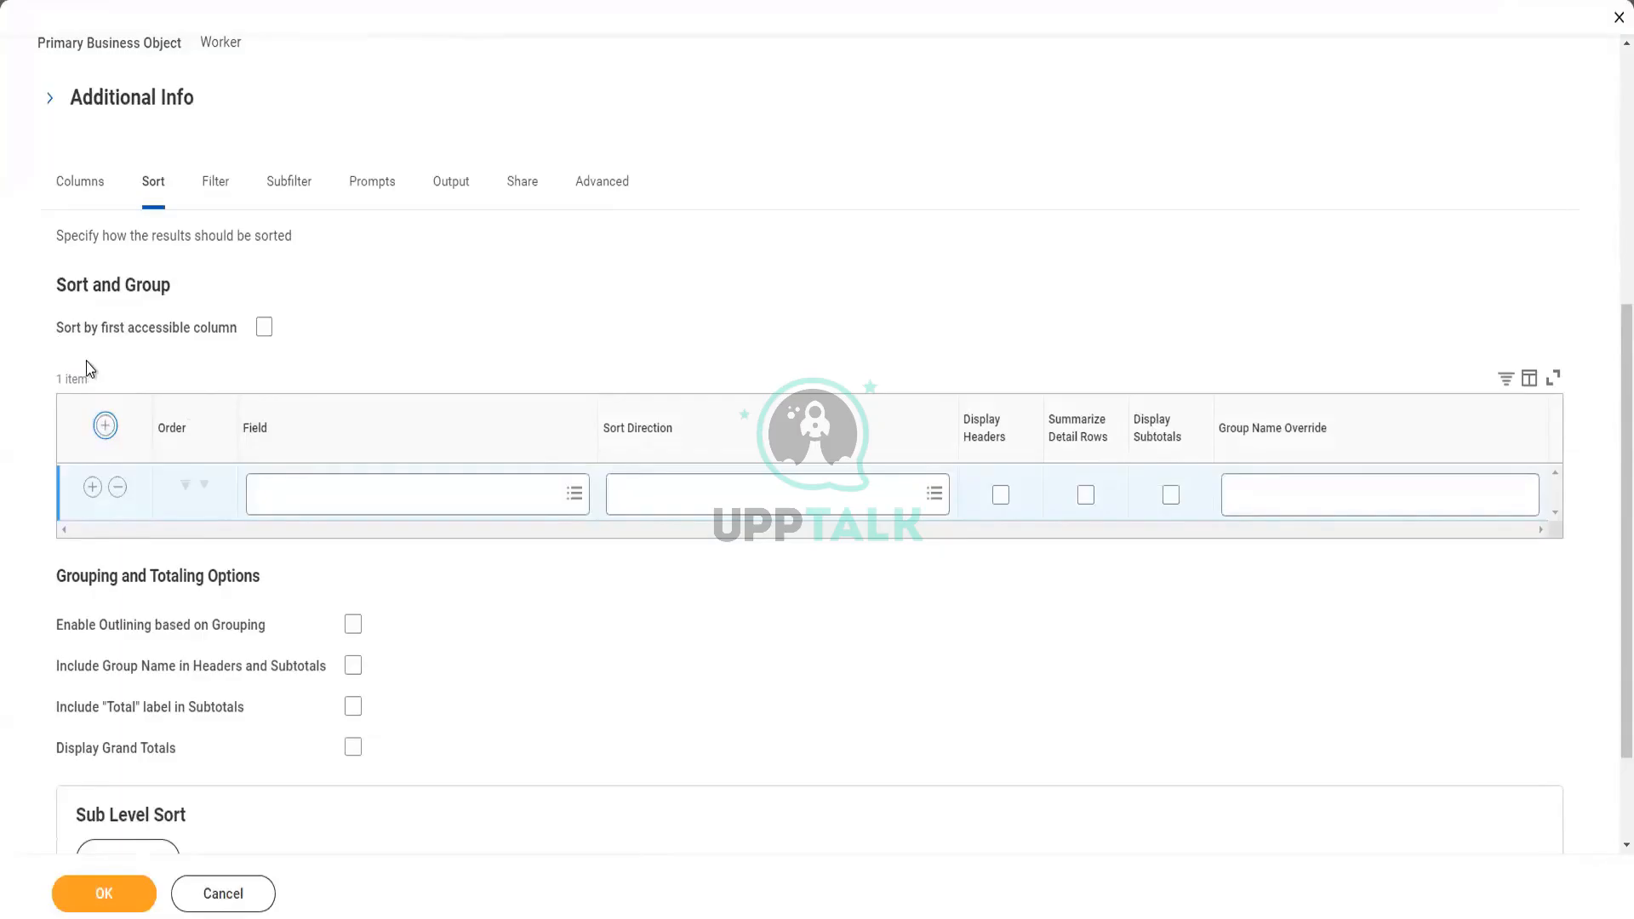
pyautogui.click(333, 503)
pyautogui.write('empp')
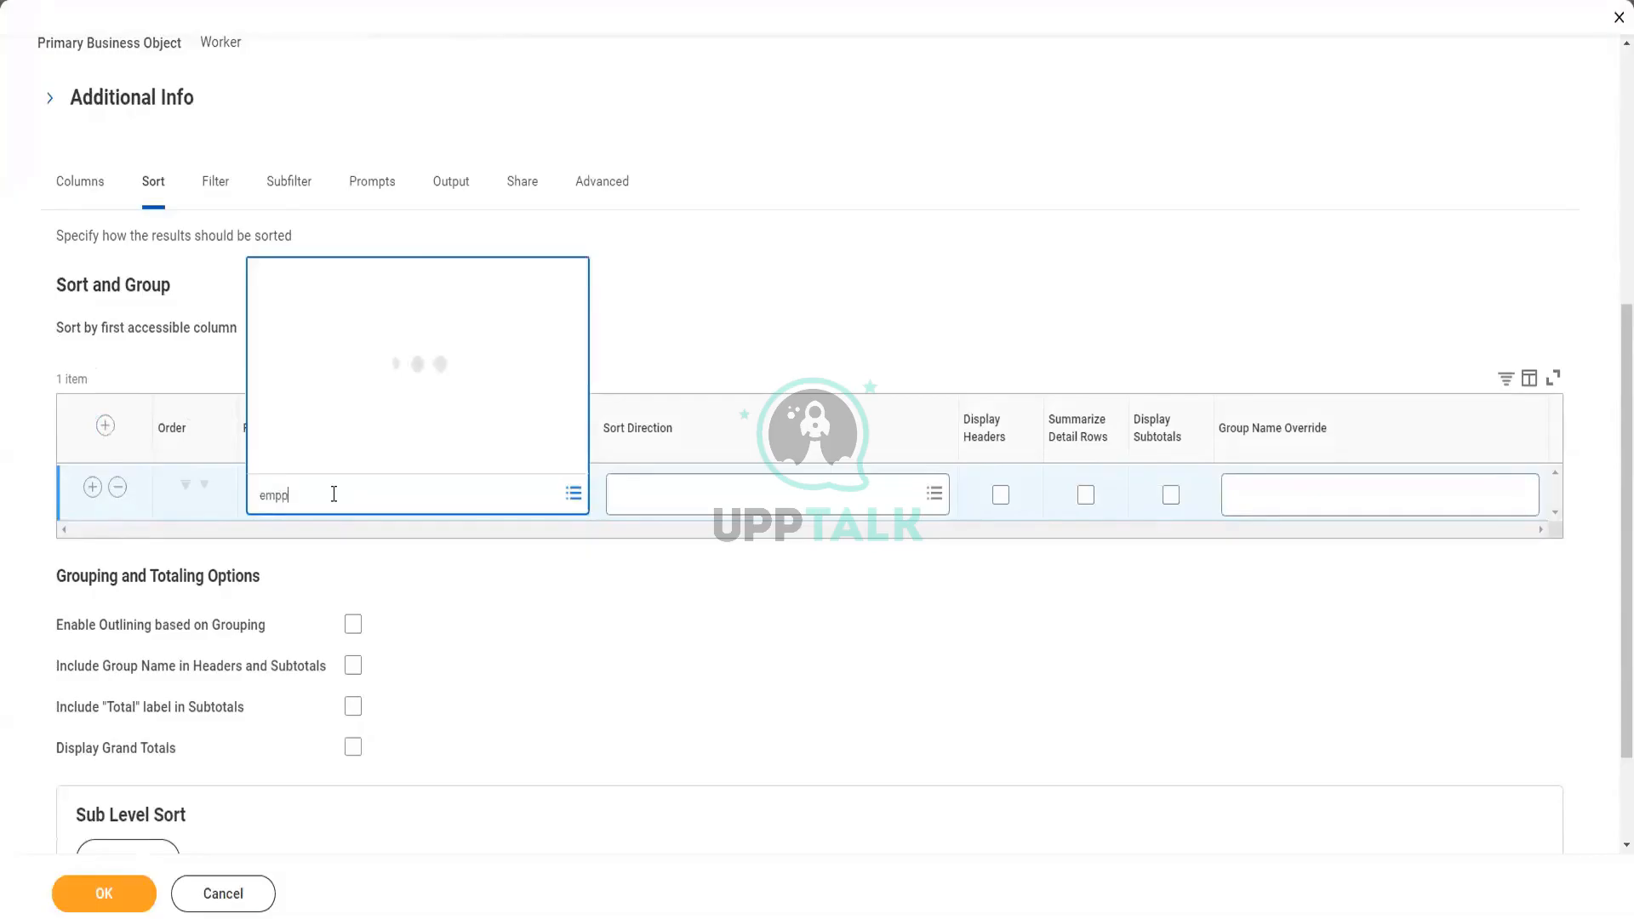
pyautogui.press('BackSpace')
pyautogui.write('loyee id')
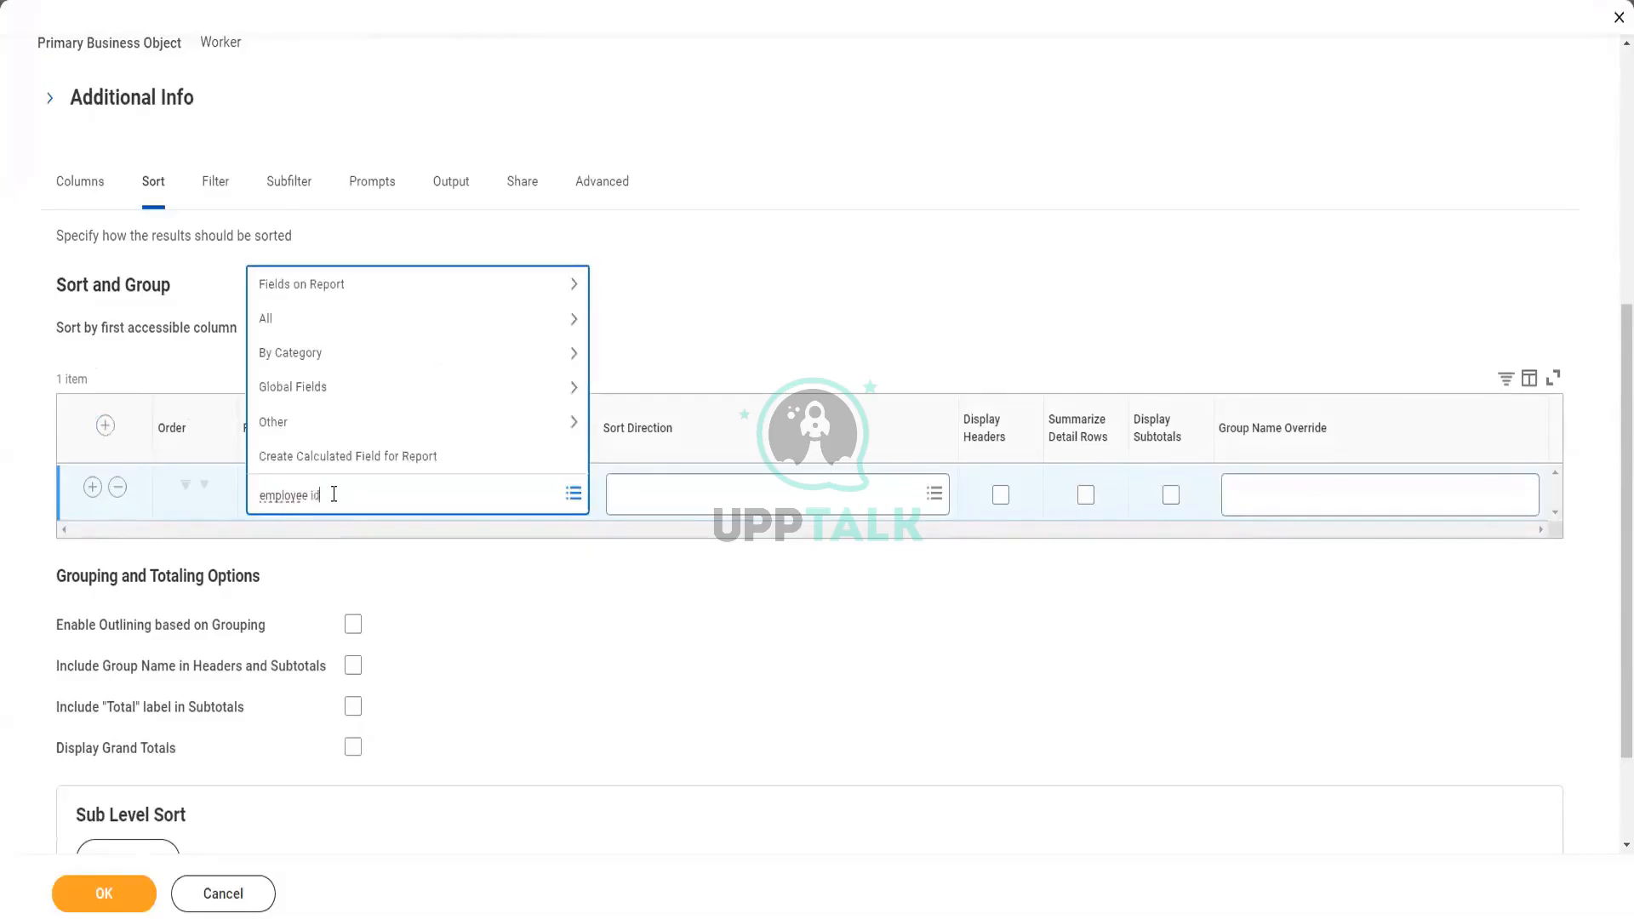
pyautogui.press('Return')
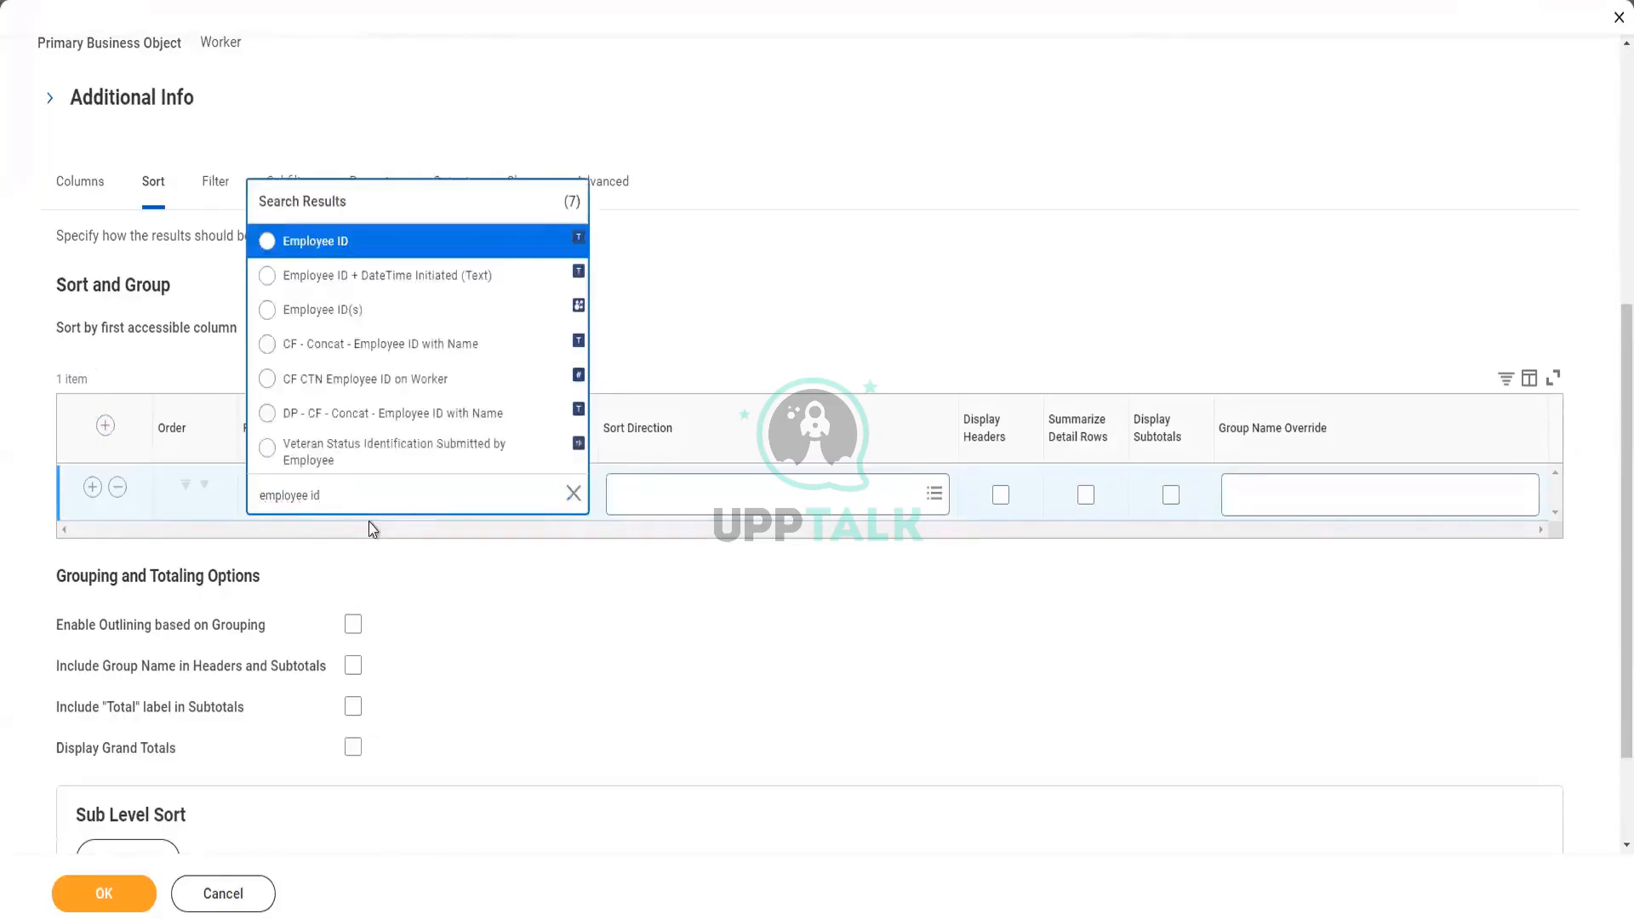
pyautogui.click(467, 244)
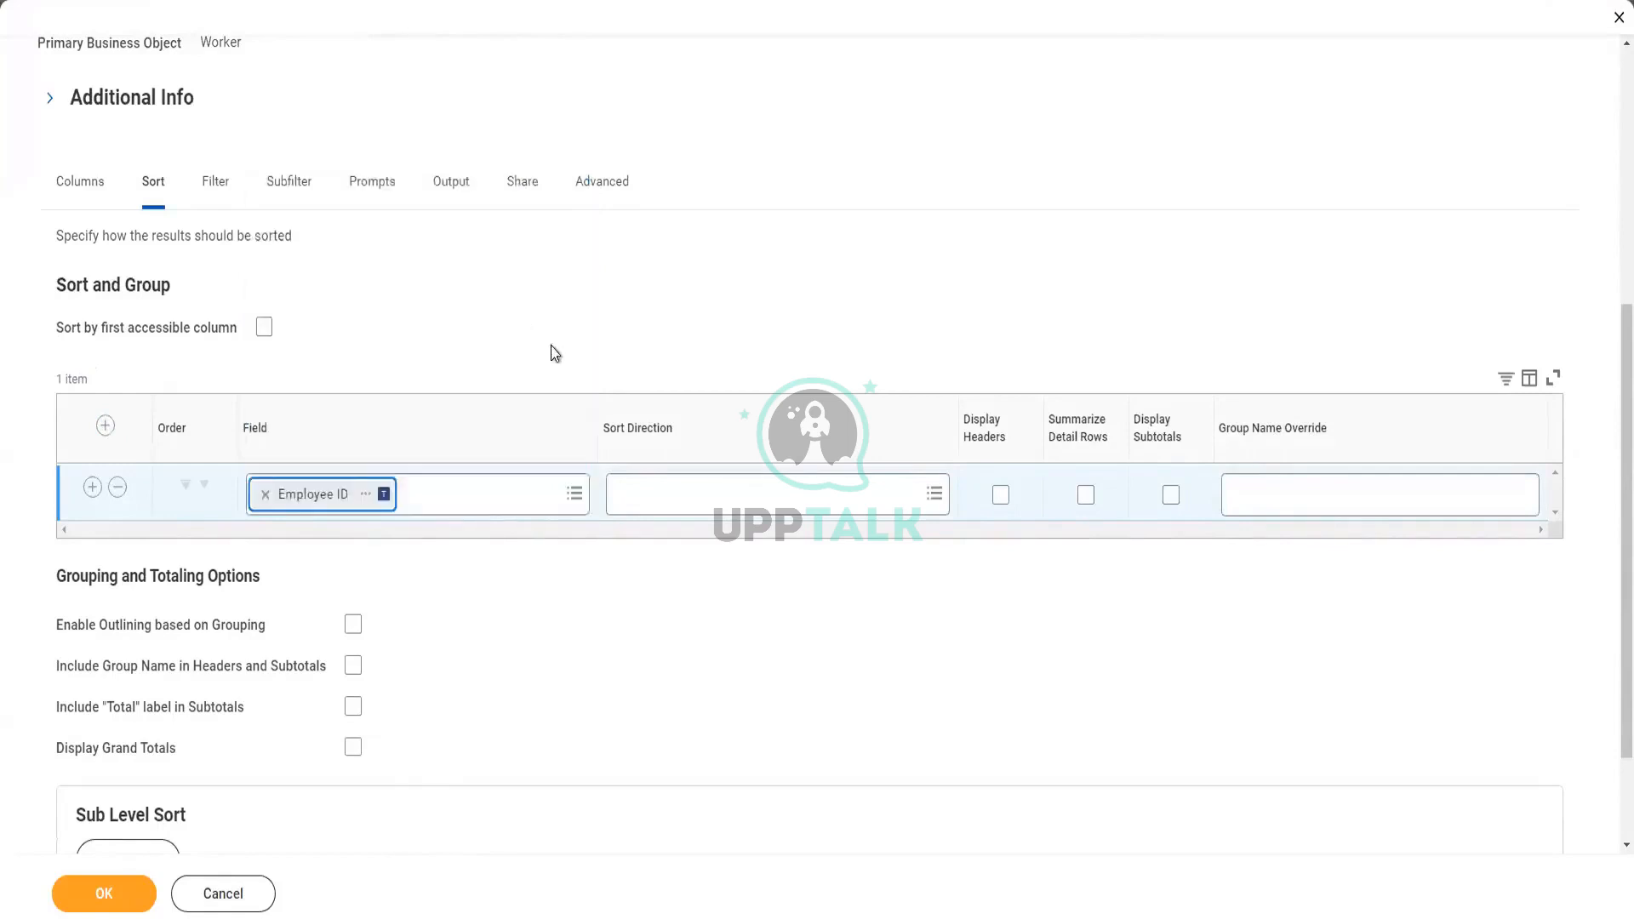
pyautogui.click(712, 494)
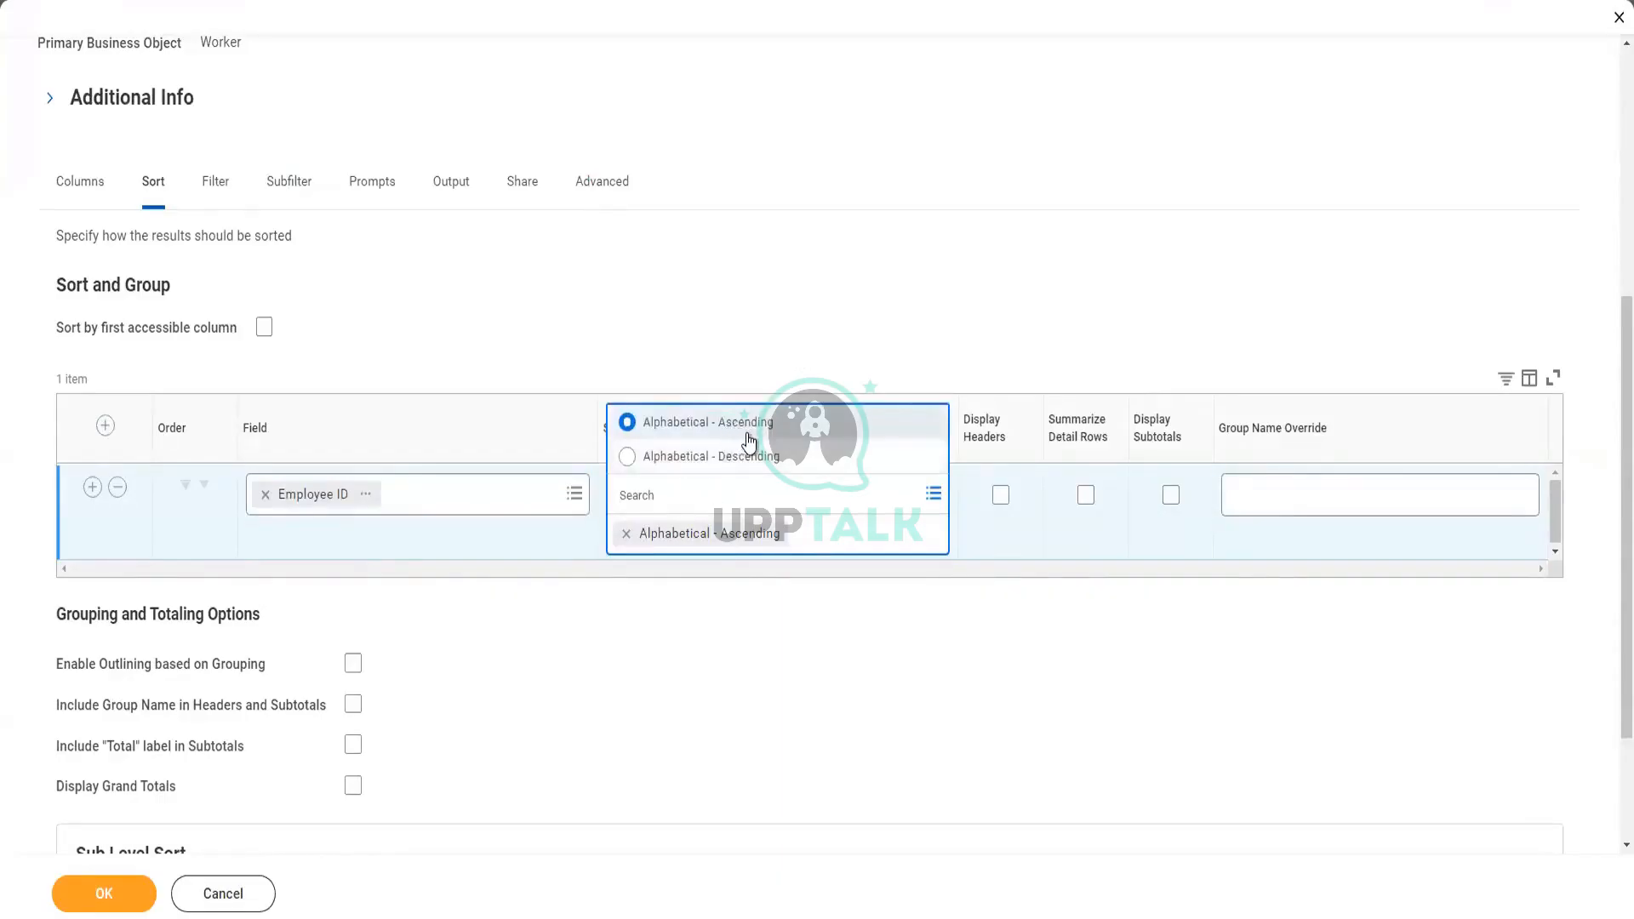
pyautogui.click(744, 628)
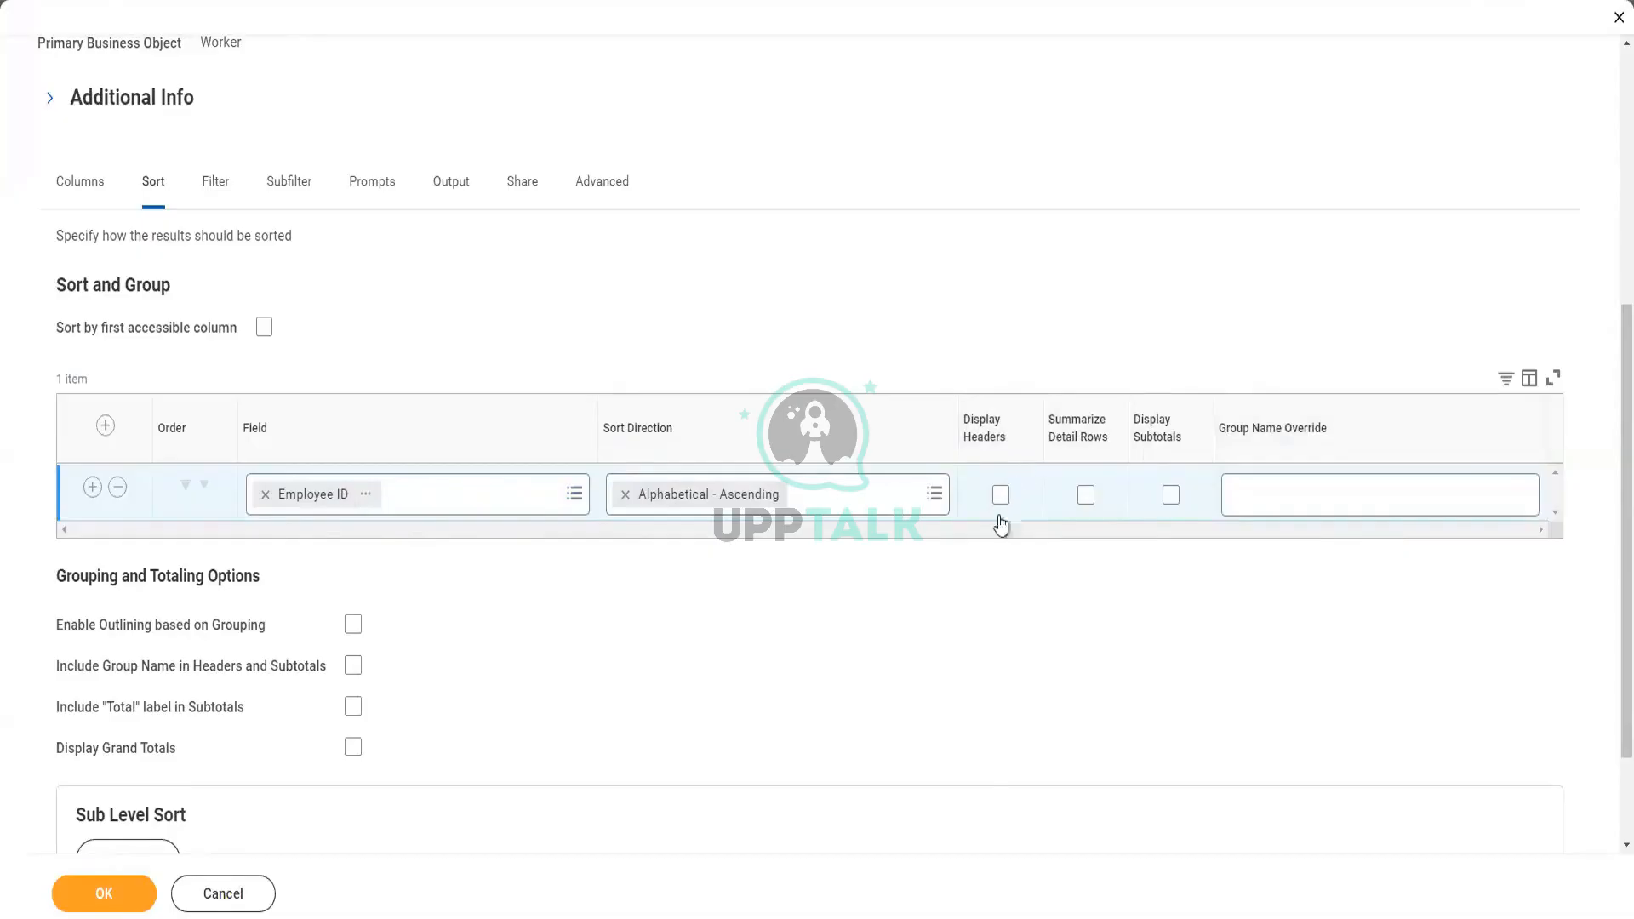
# - Add a Sub Level Sort with Dependents as its business object
pyautogui.scroll(-1, 711, 600)
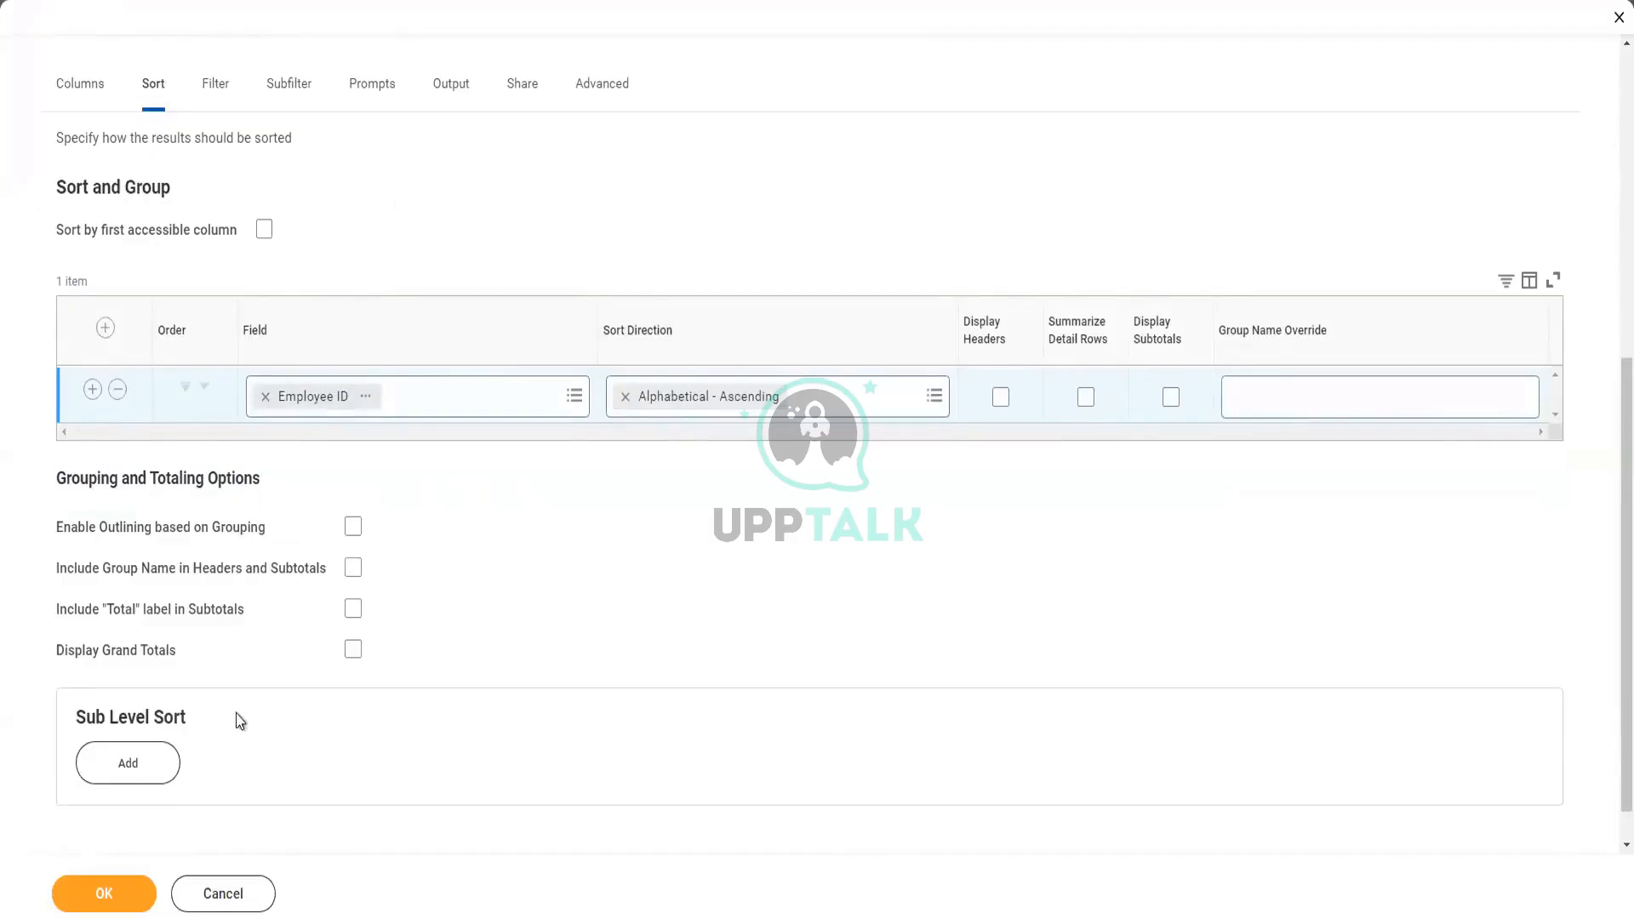
pyautogui.scroll(-1, 138, 759)
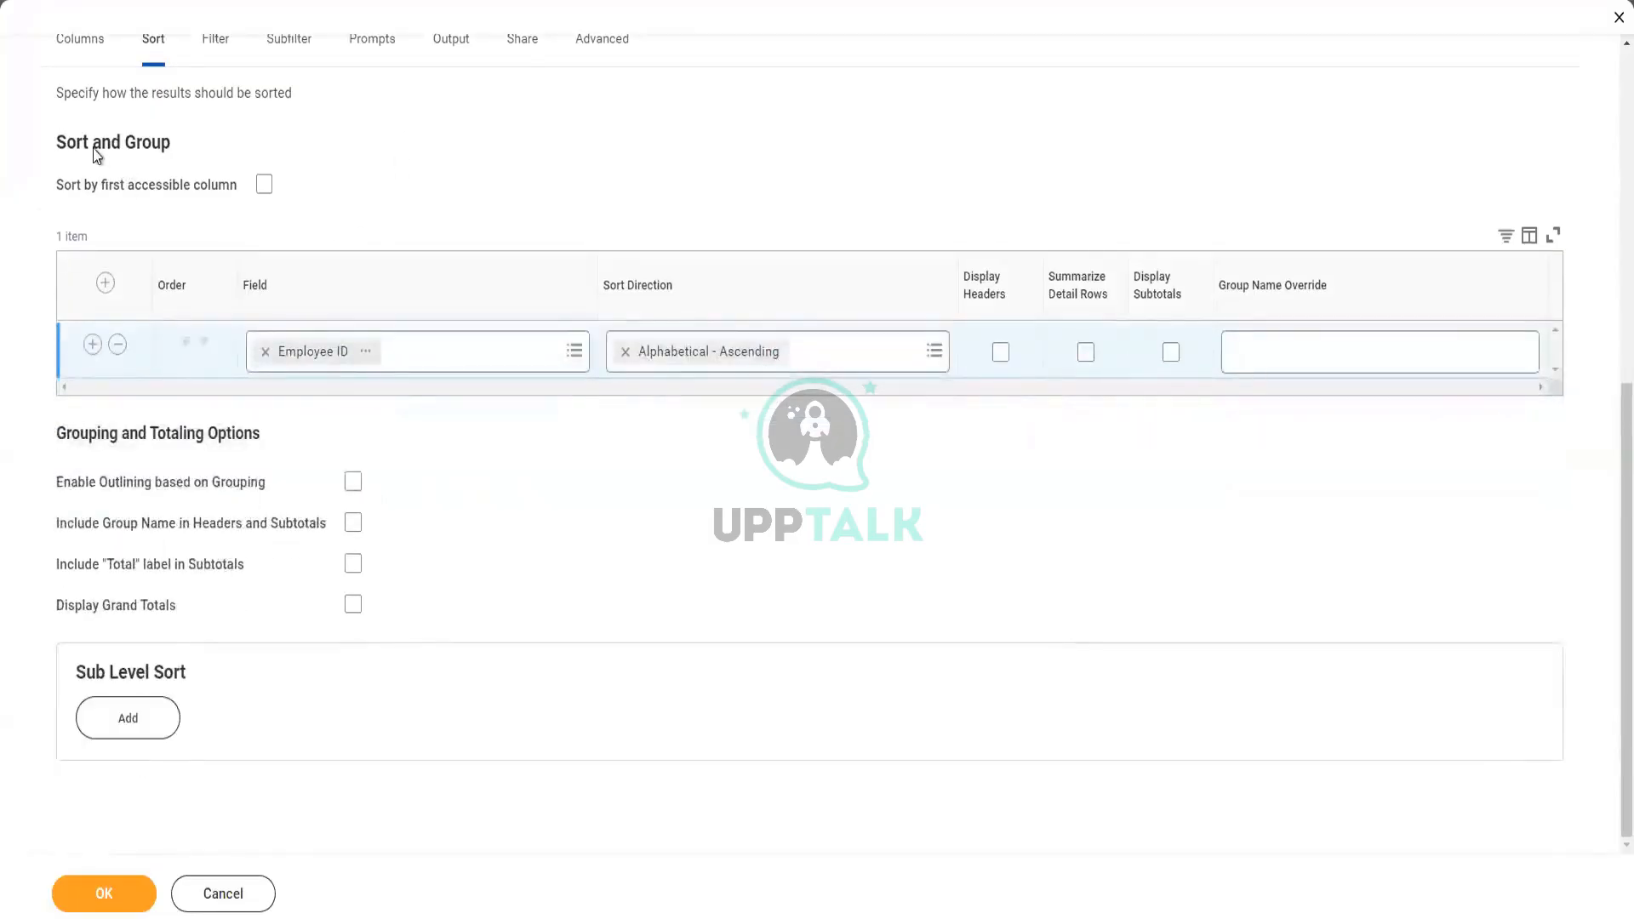
pyautogui.click(154, 719)
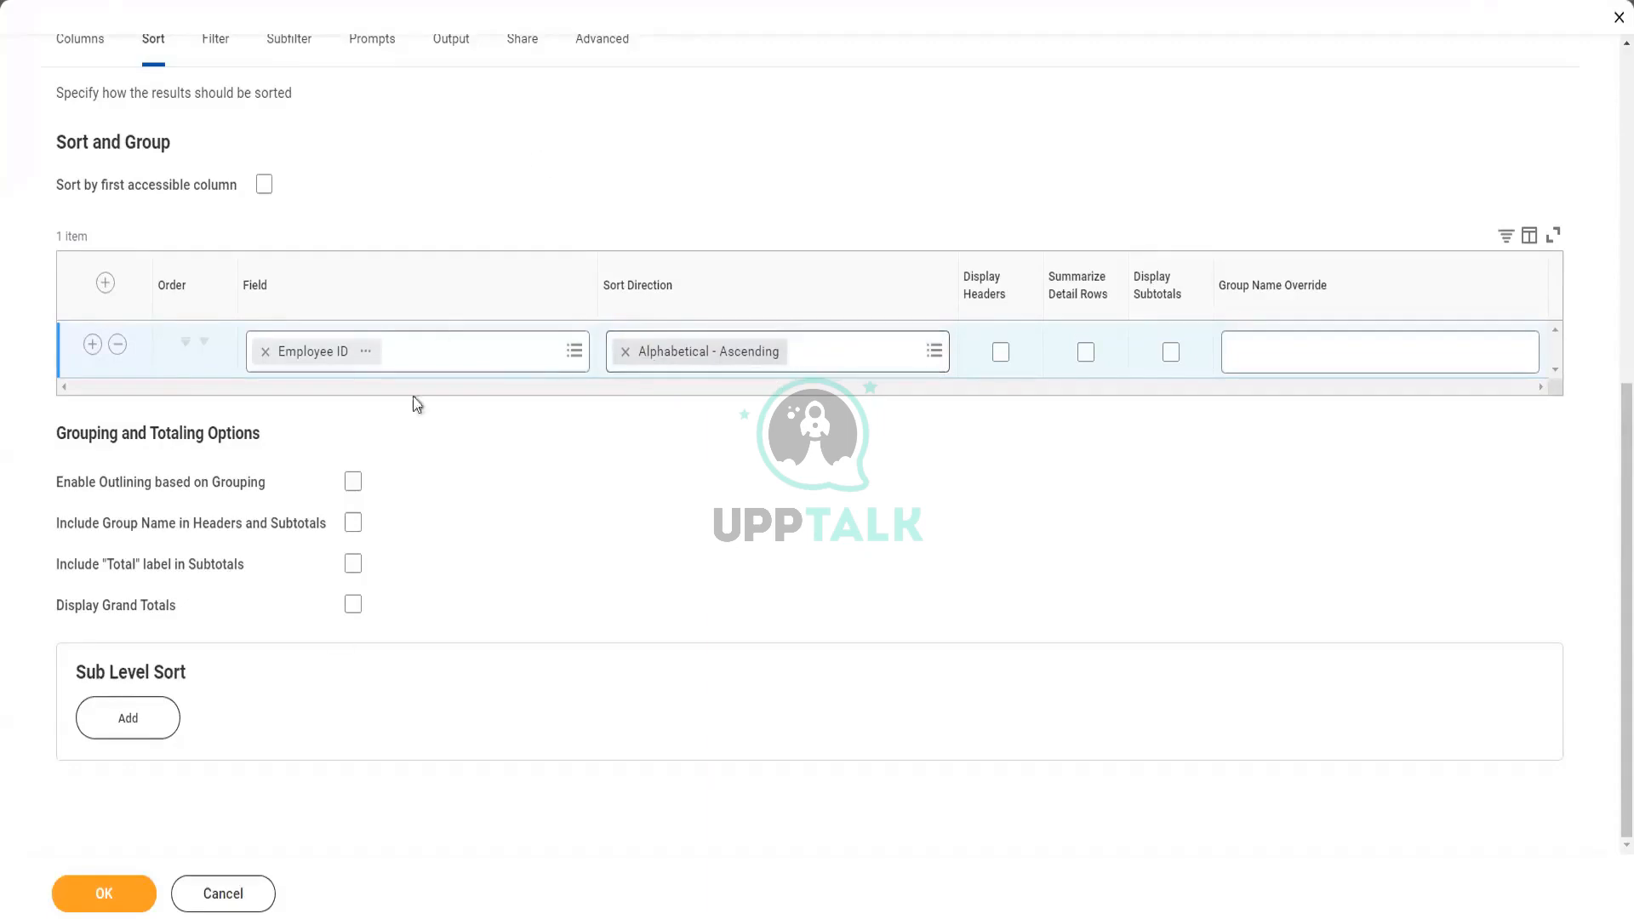
pyautogui.scroll(1, 128, 715)
pyautogui.scroll(-1, 132, 802)
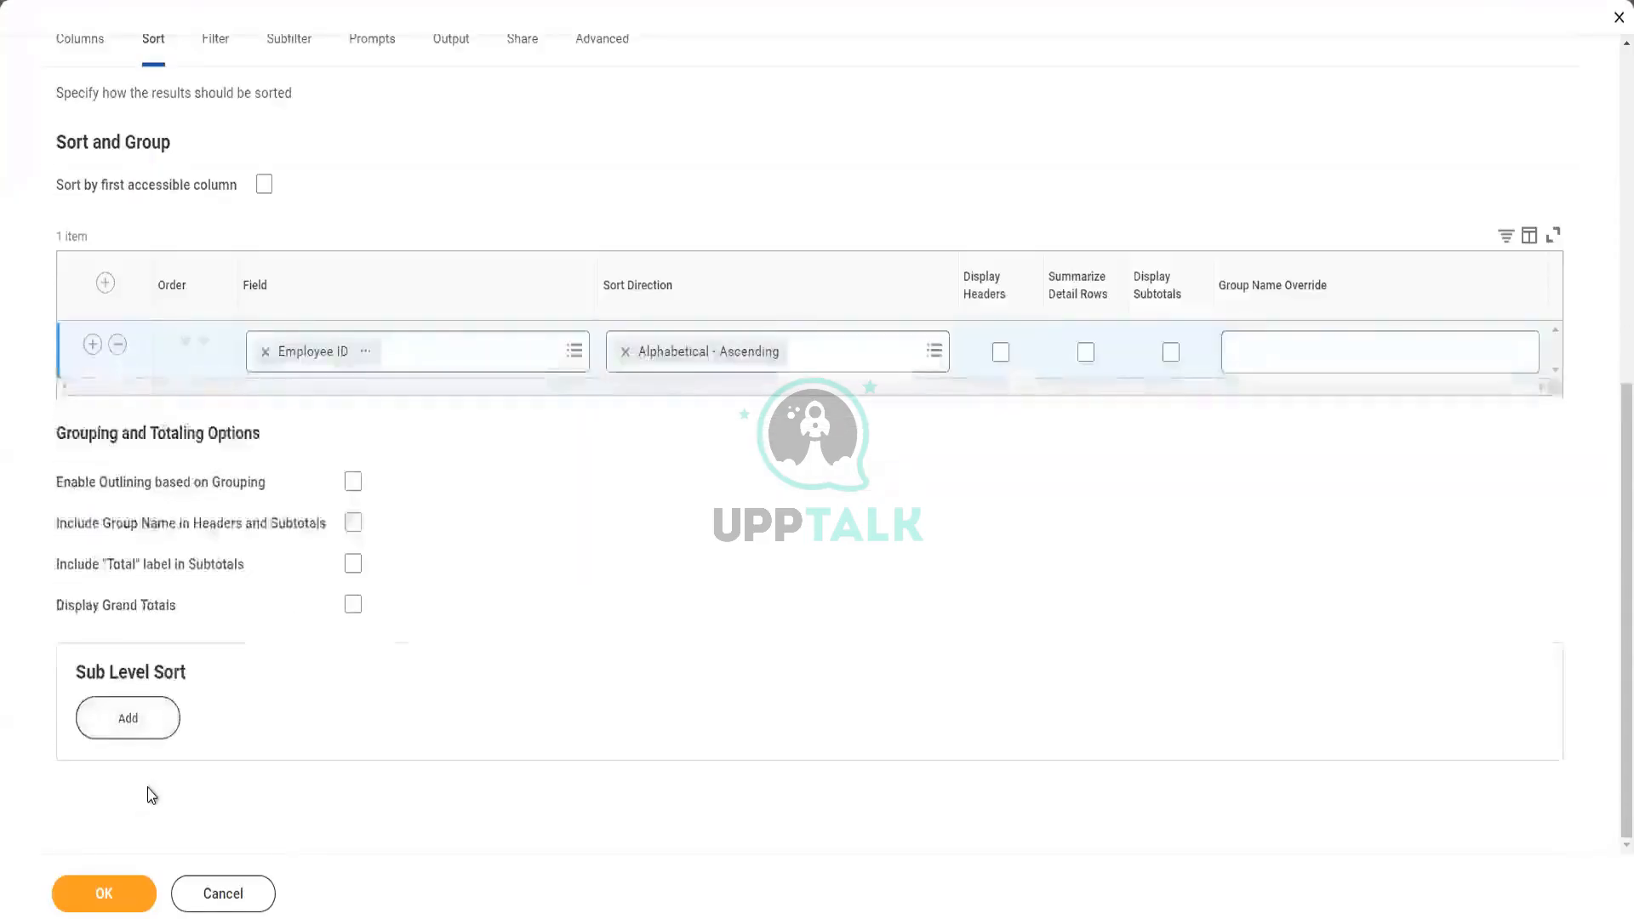
pyautogui.click(139, 753)
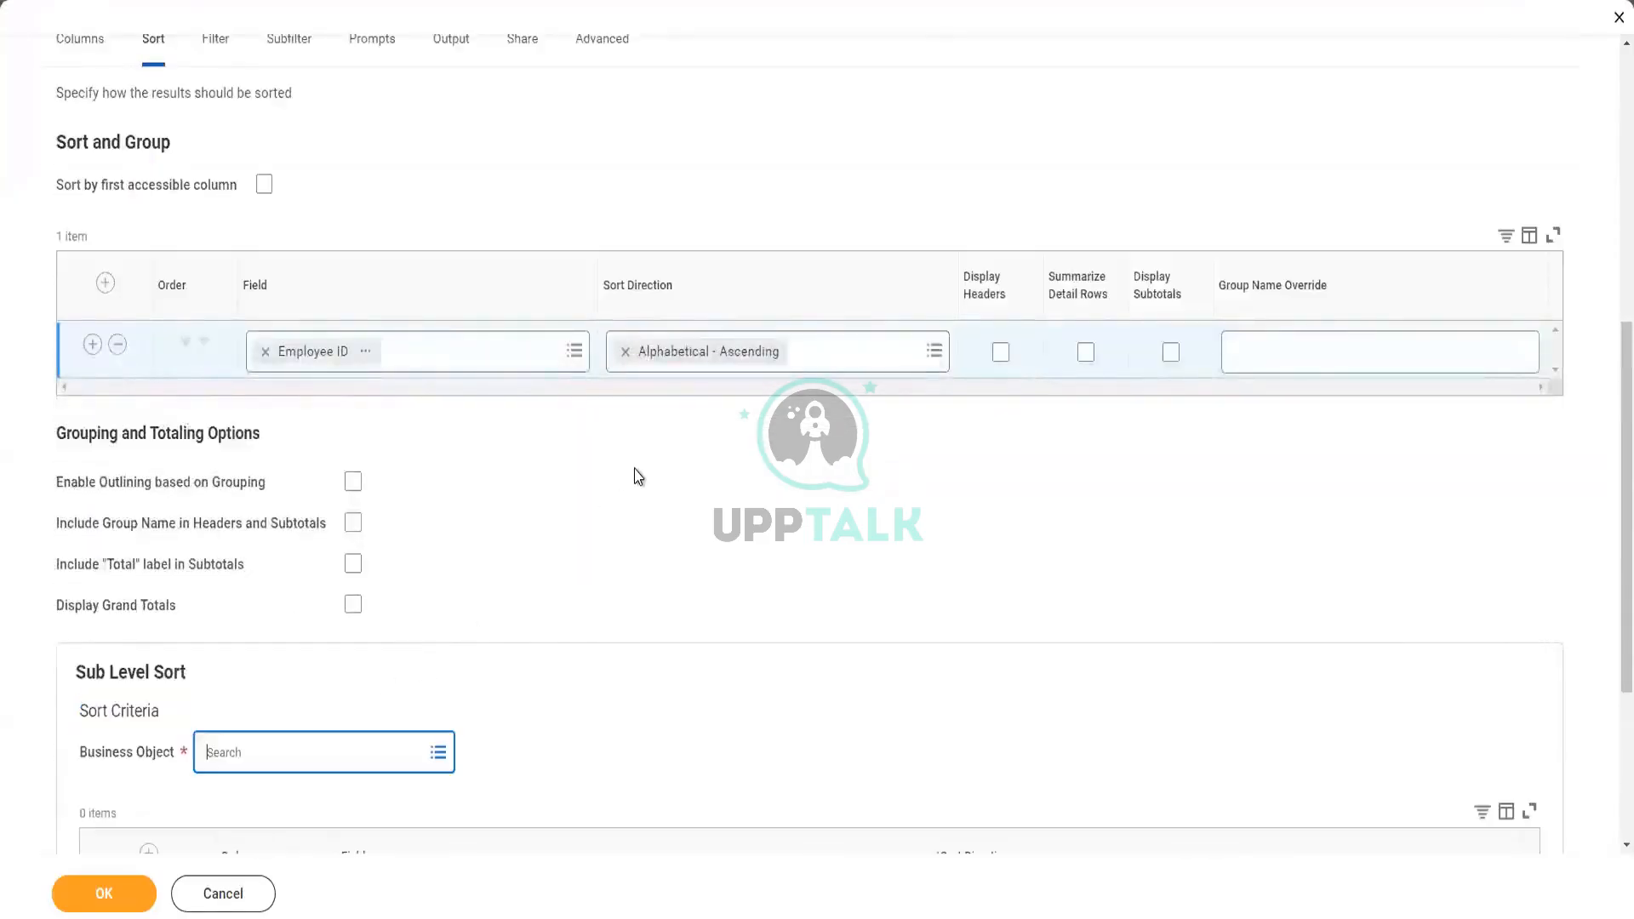
pyautogui.scroll(-3, 638, 476)
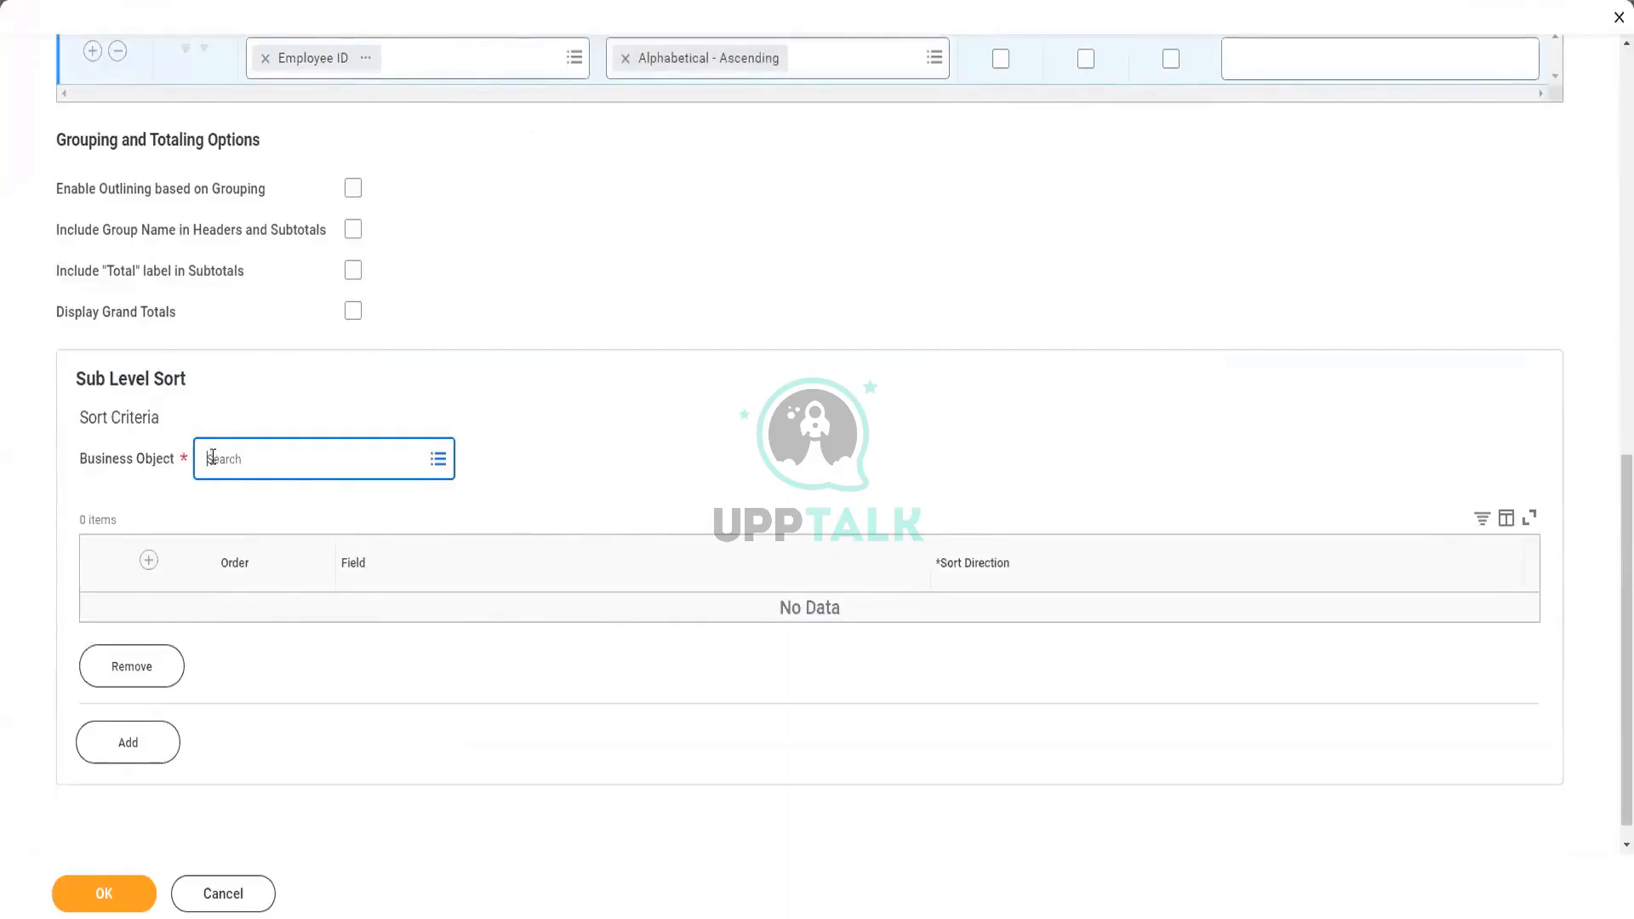
pyautogui.write('Depend')
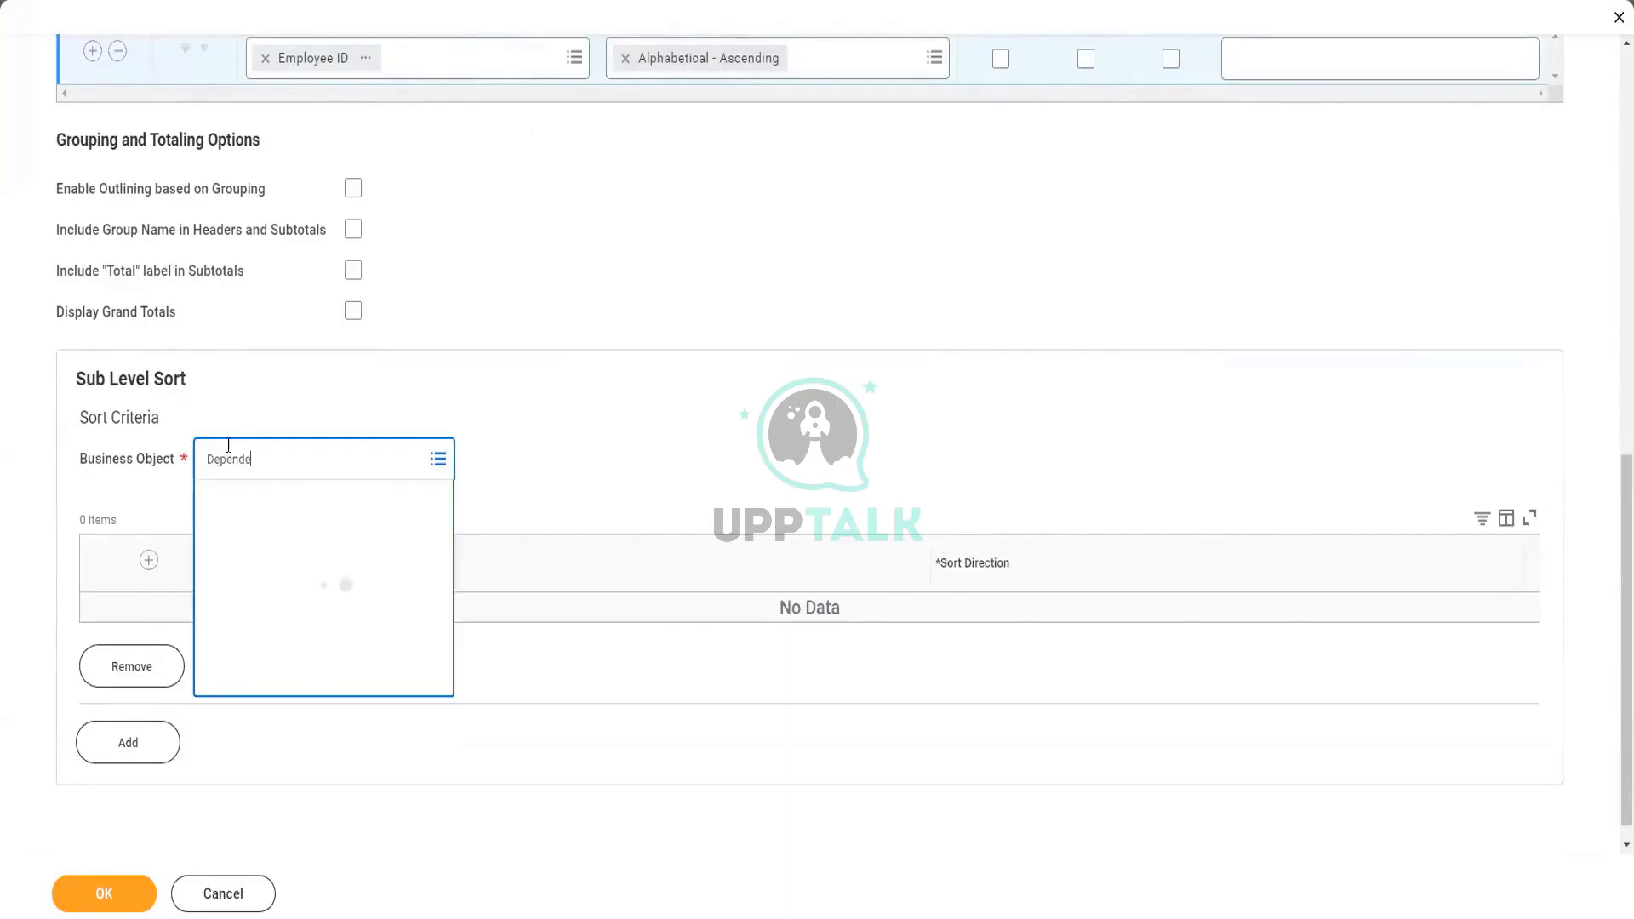
pyautogui.write('e')
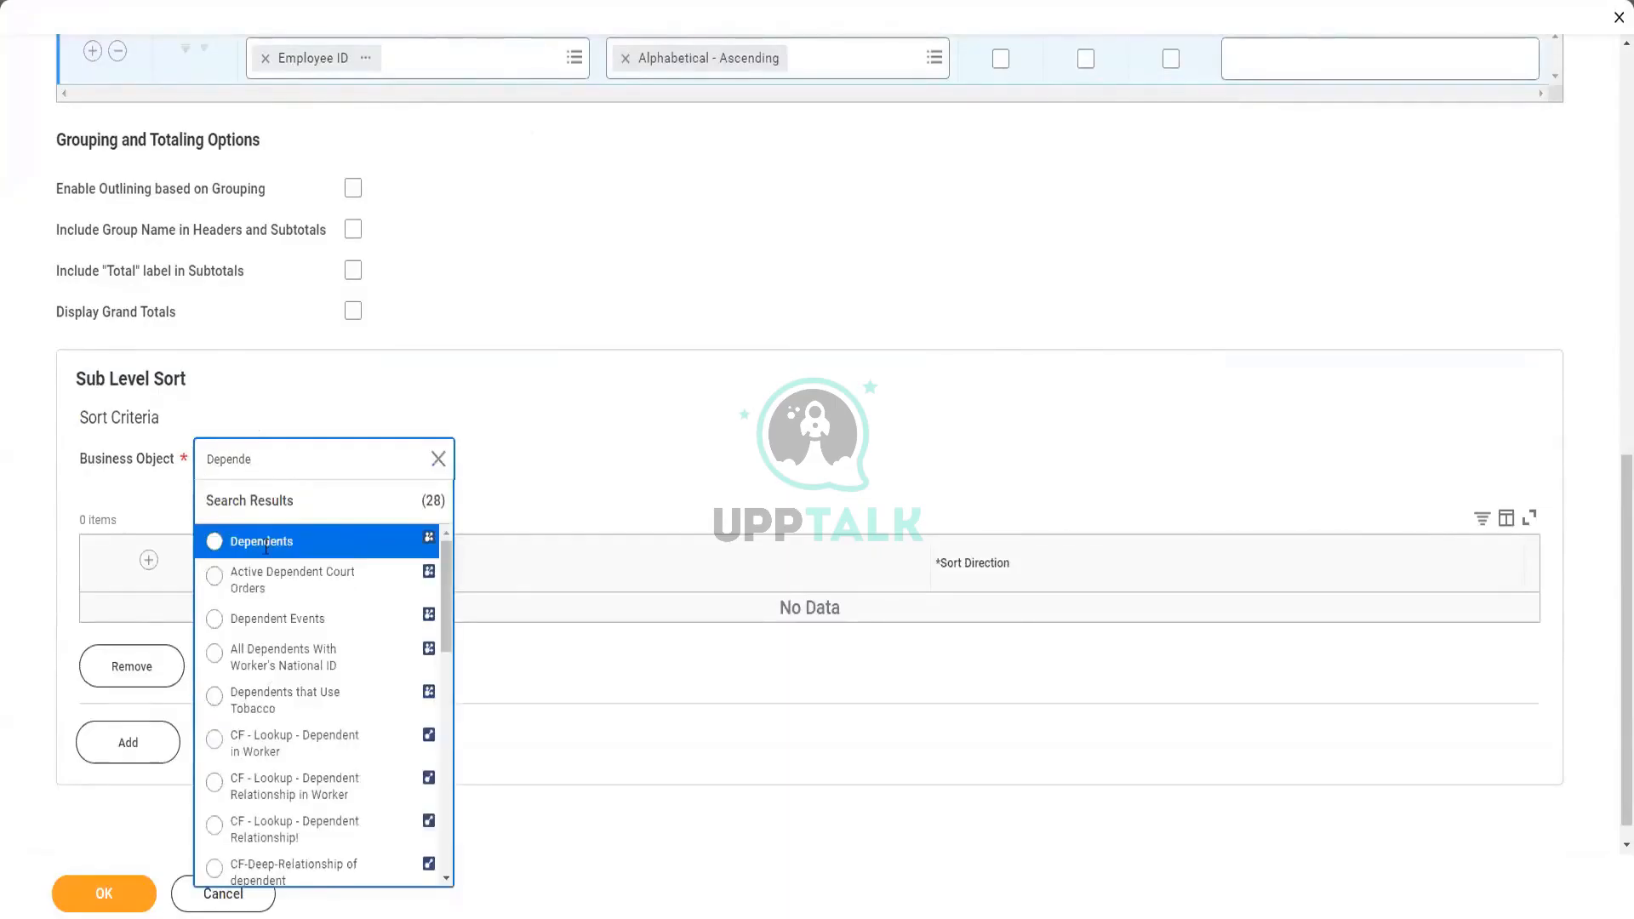
pyautogui.click(267, 545)
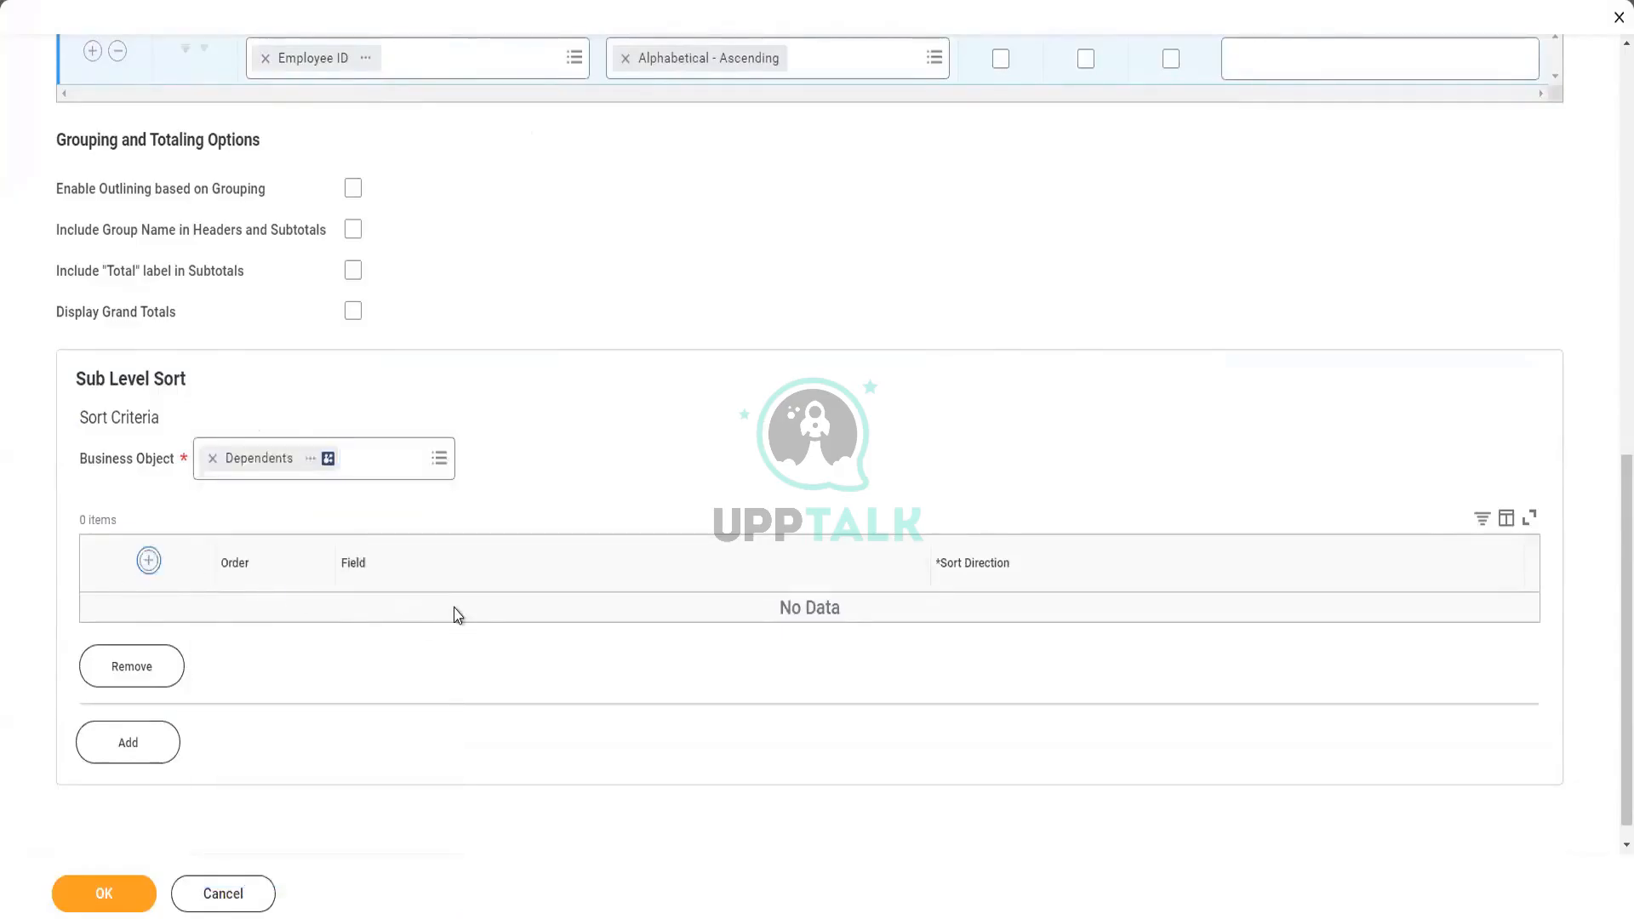
# - Sort the Dependents sub level by Legal Name - First Name in Alphabetical - Ascending direction
pyautogui.click(407, 631)
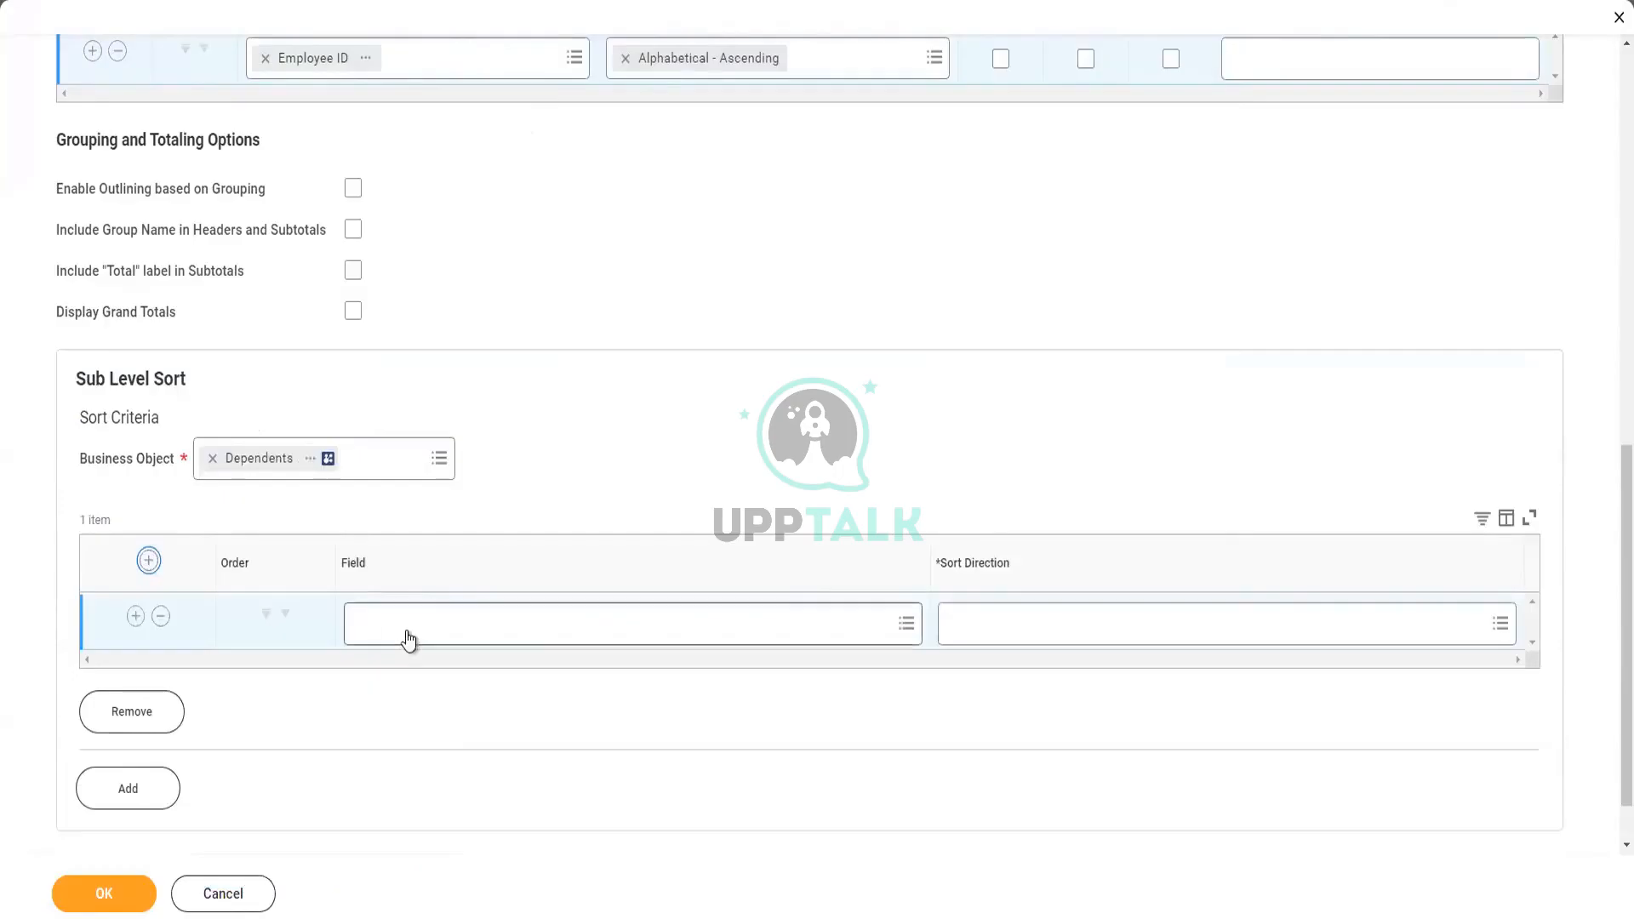
pyautogui.write('first n')
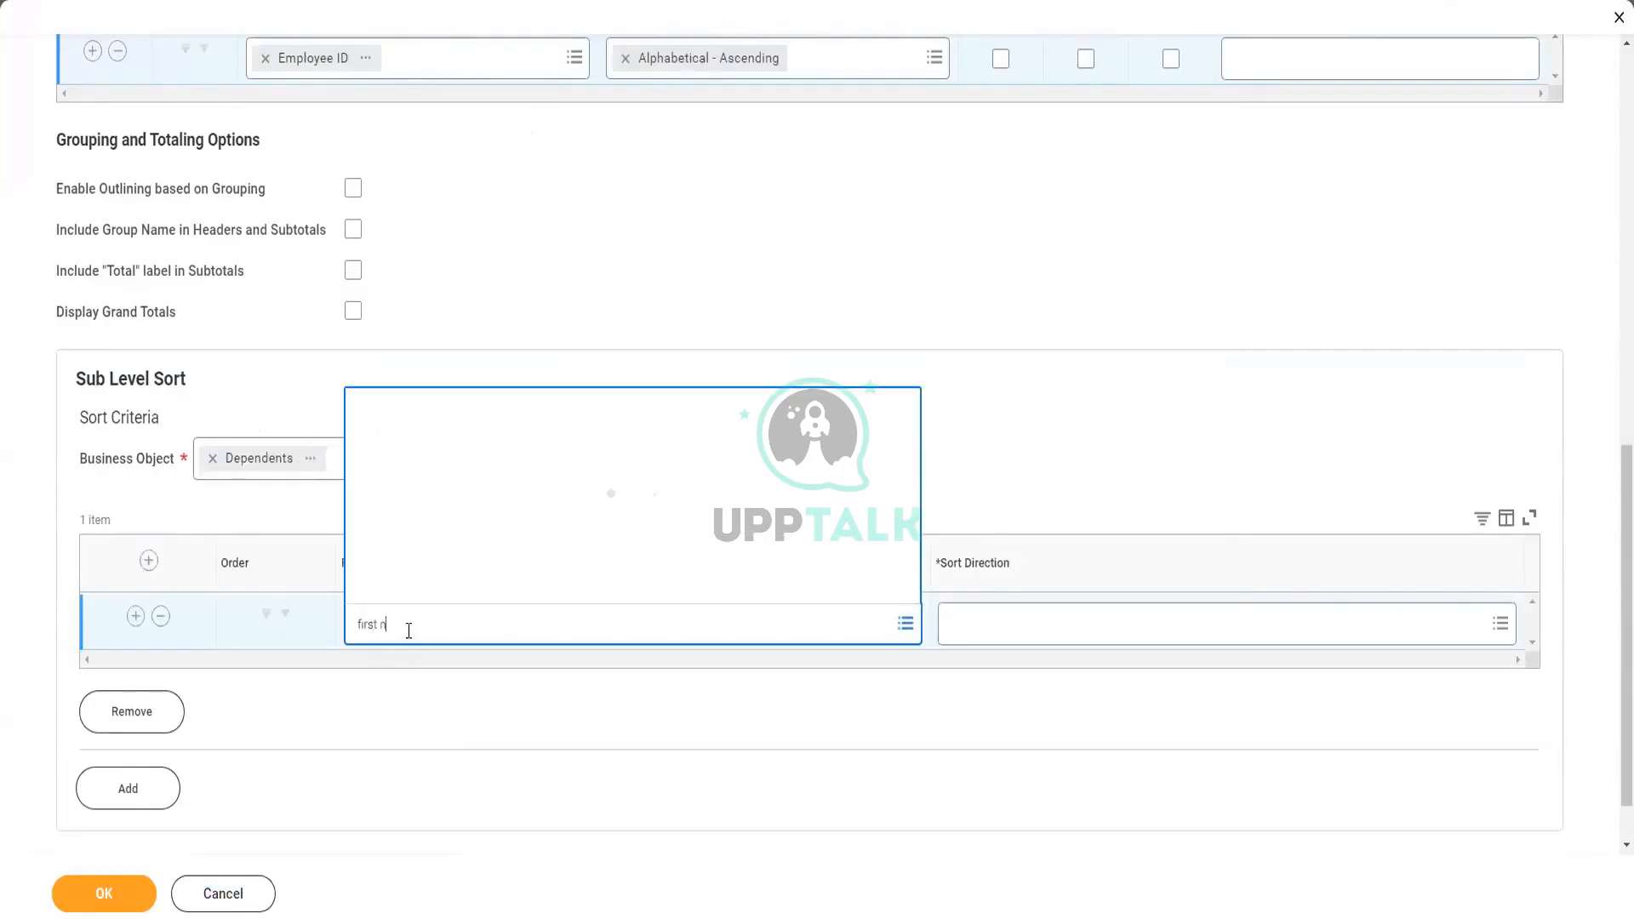
pyautogui.write('ame - F')
pyautogui.click(1113, 625)
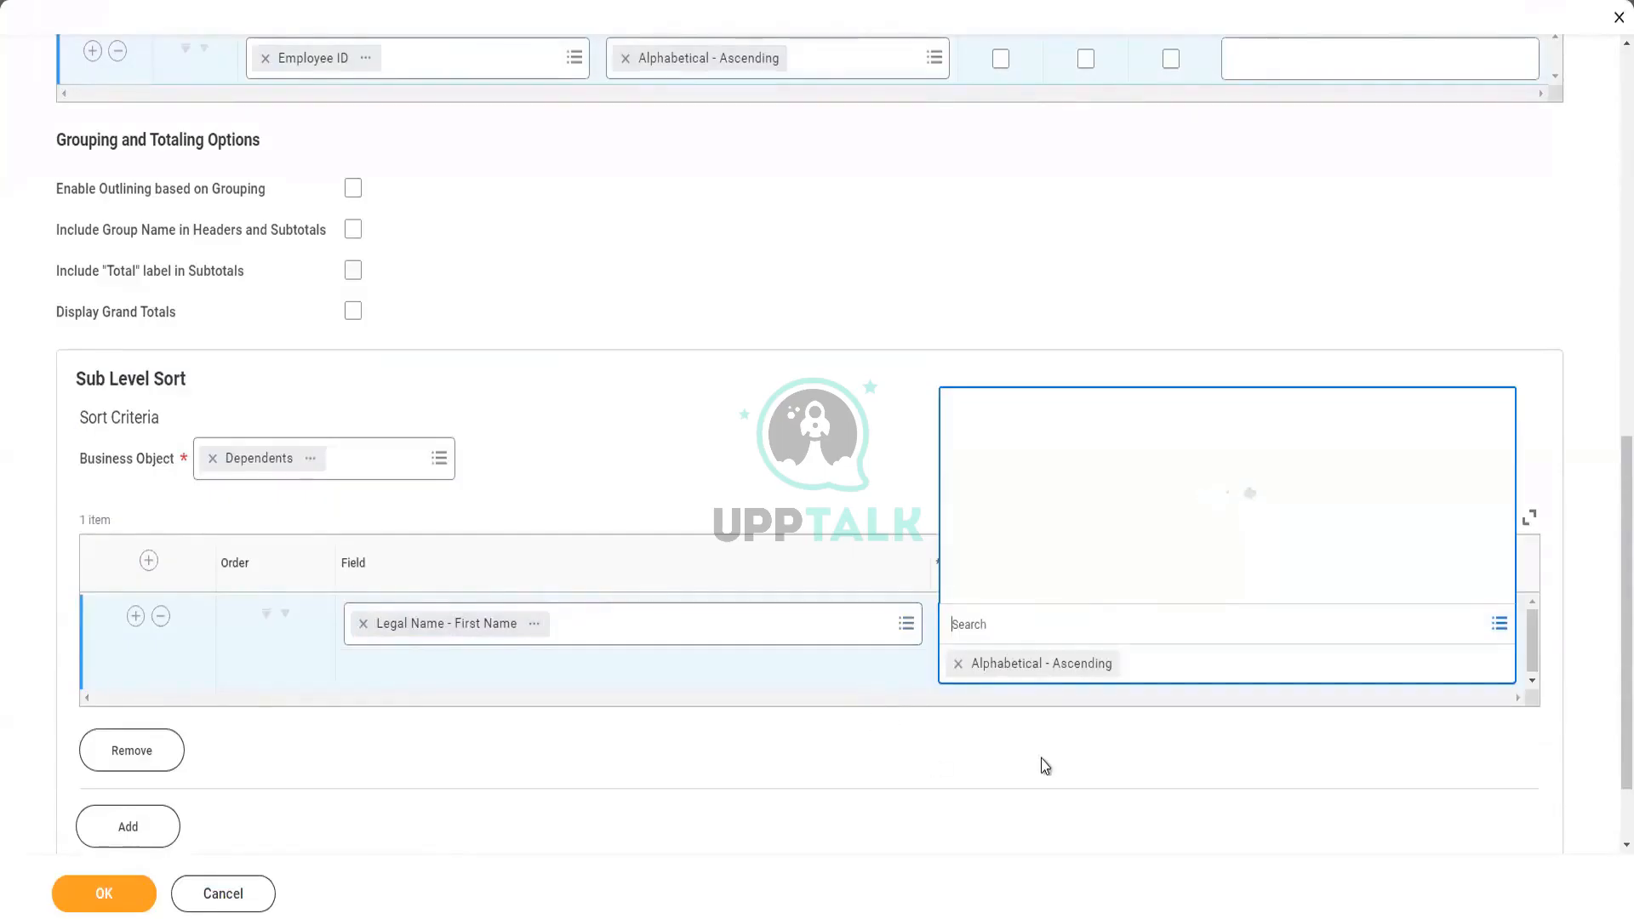
pyautogui.click(1029, 740)
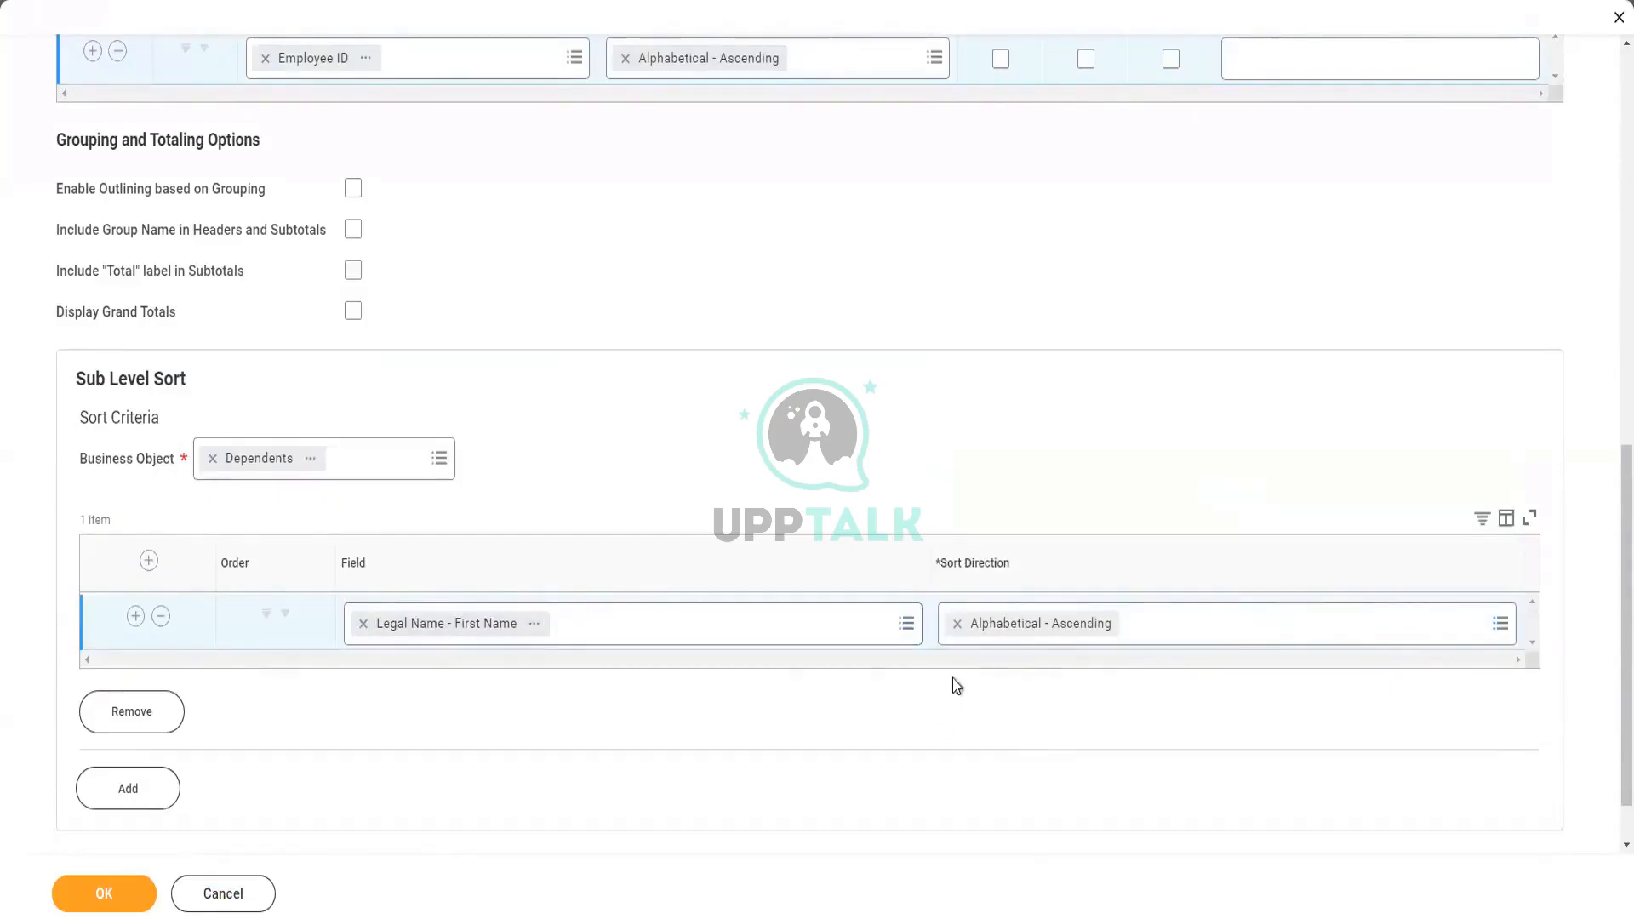
# - Add a Worker column with the Employee ID field directly after First Name and save the report definition
pyautogui.scroll(8, 379, 436)
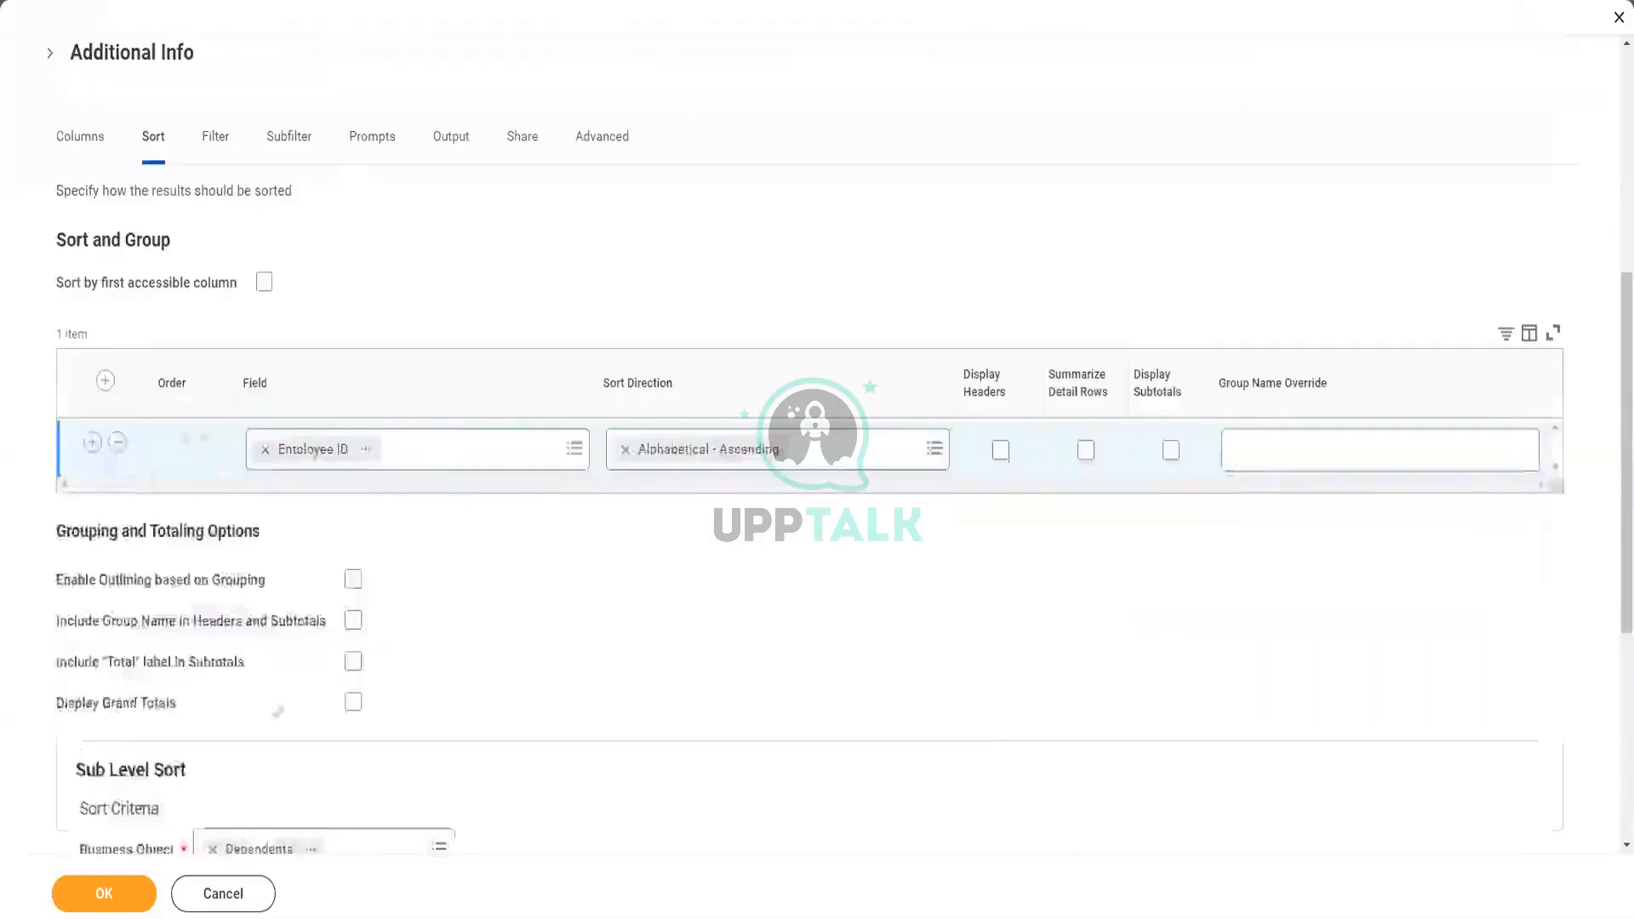
pyautogui.scroll(-3, 305, 631)
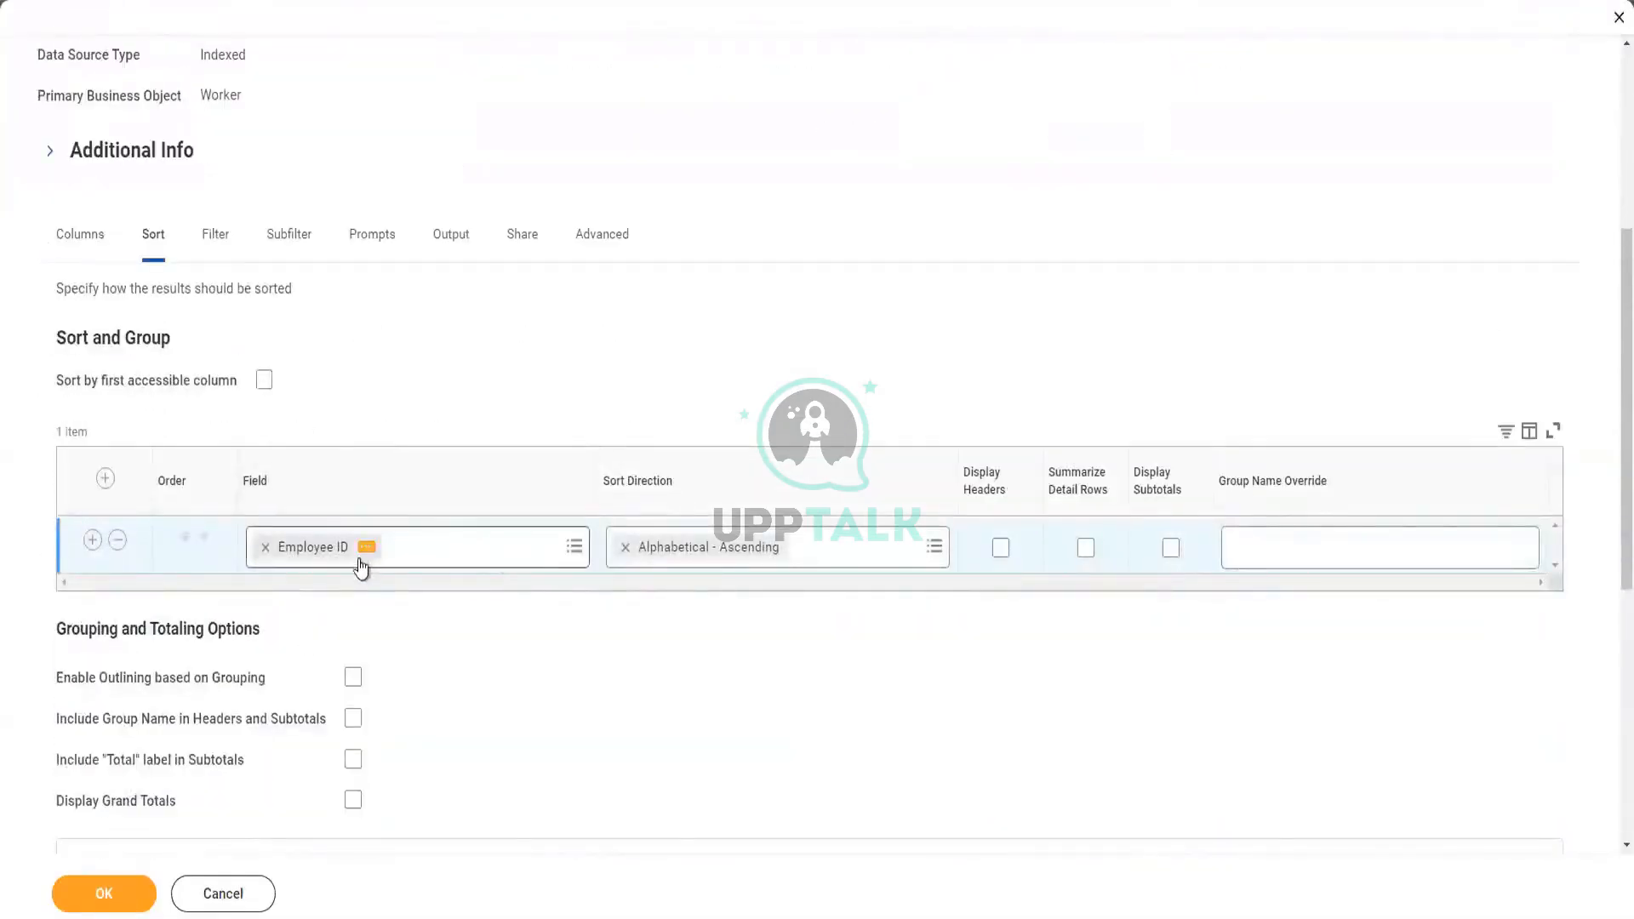
pyautogui.scroll(-5, 449, 712)
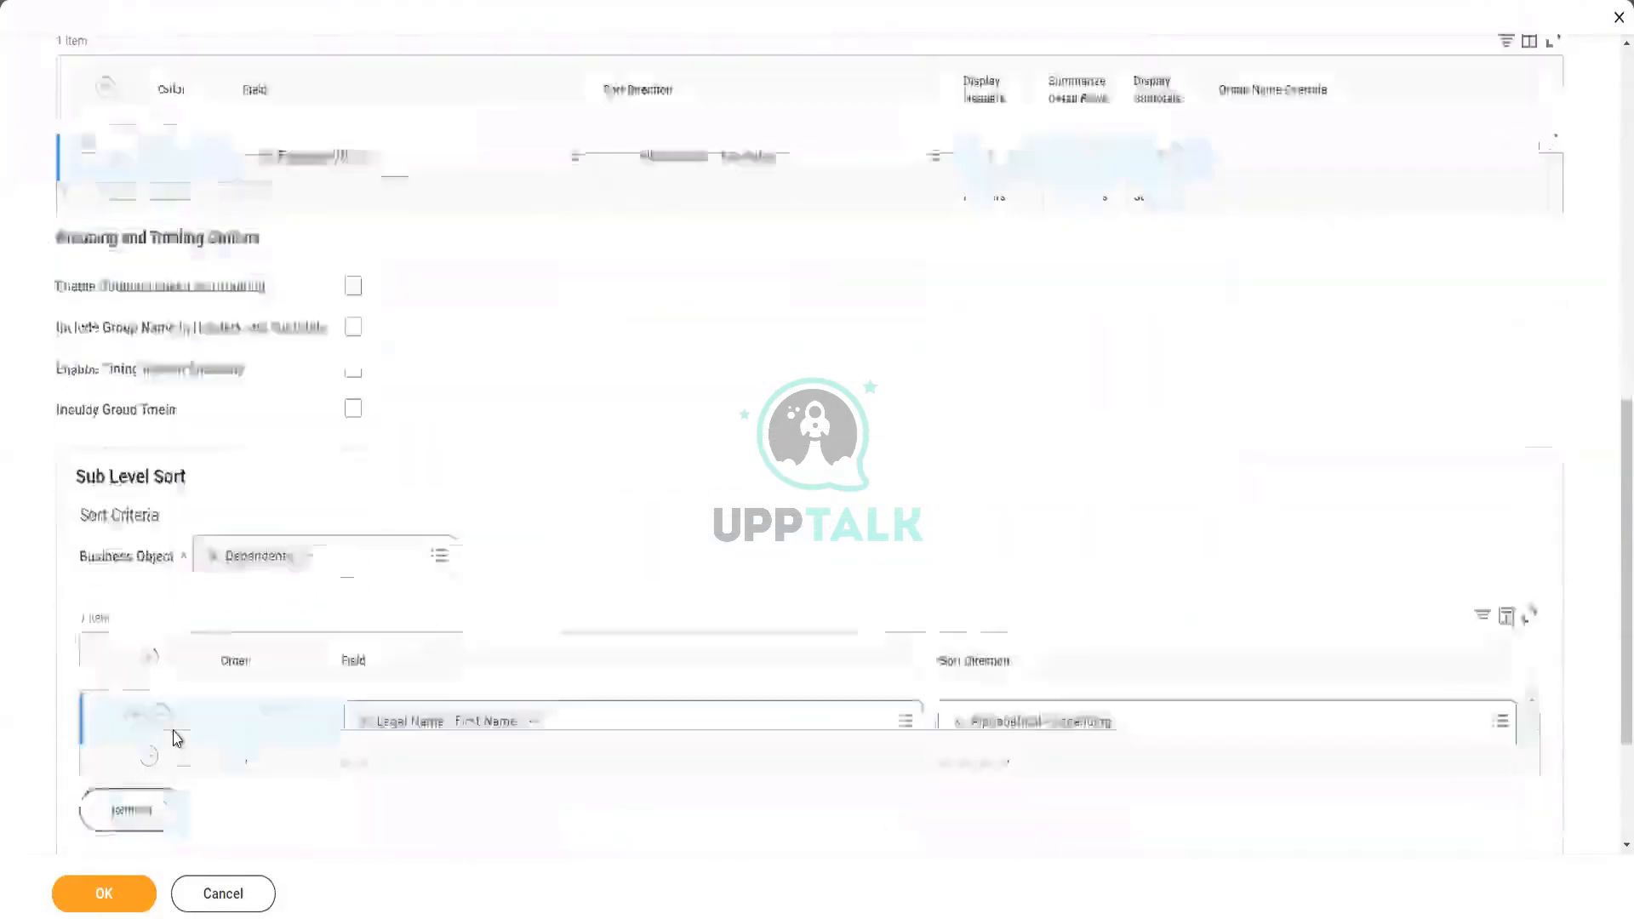
pyautogui.scroll(5, 262, 326)
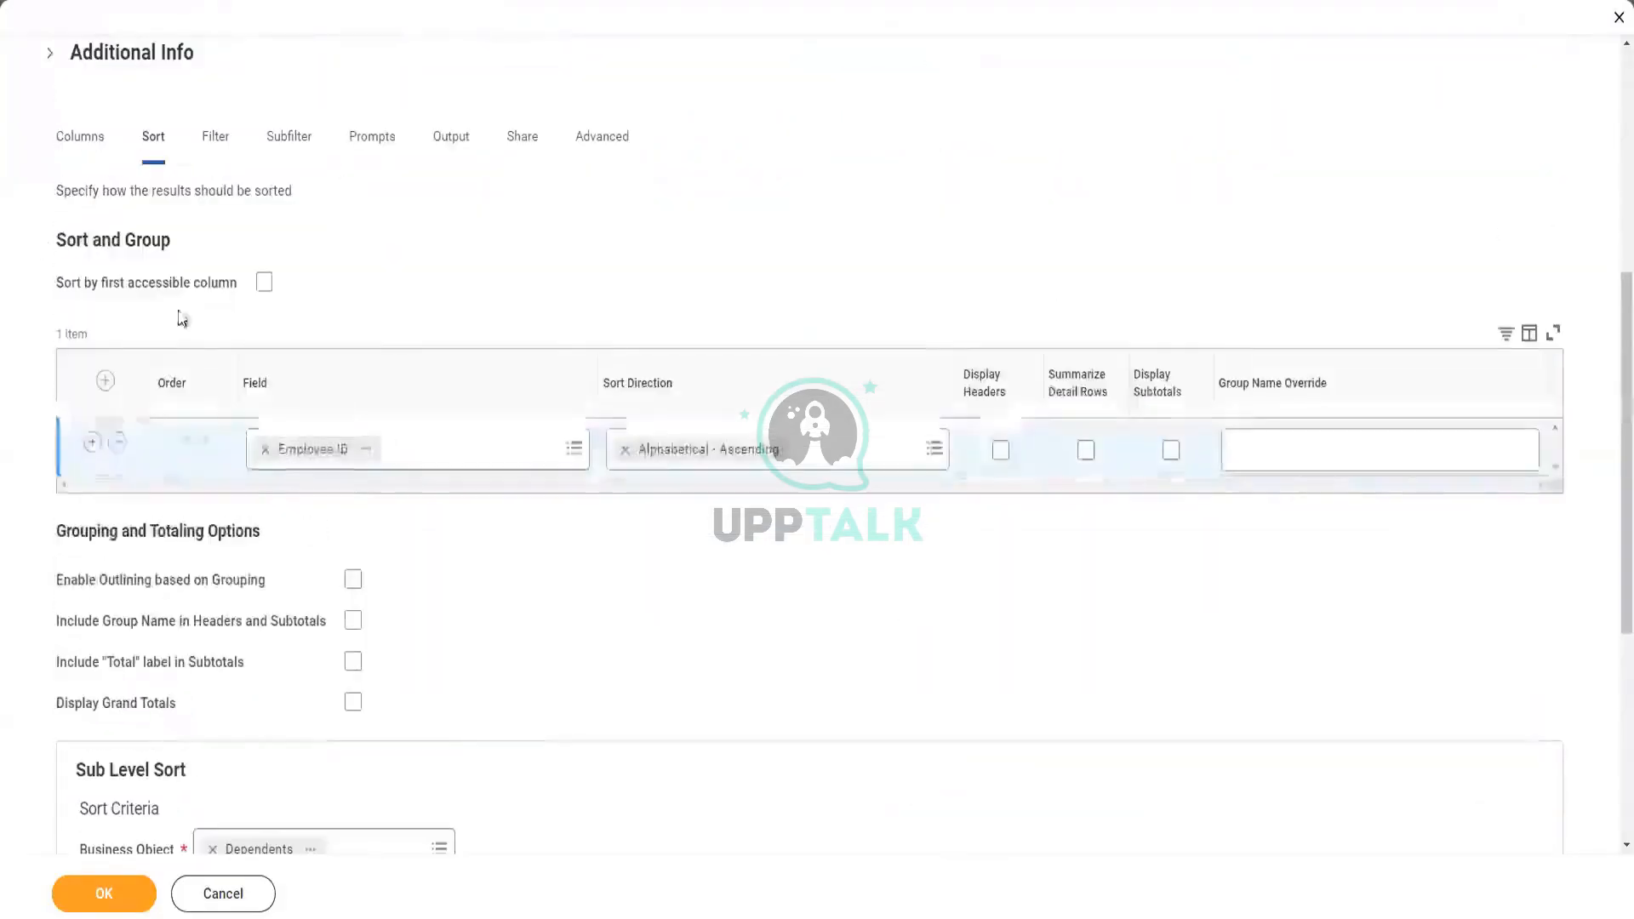
pyautogui.click(75, 143)
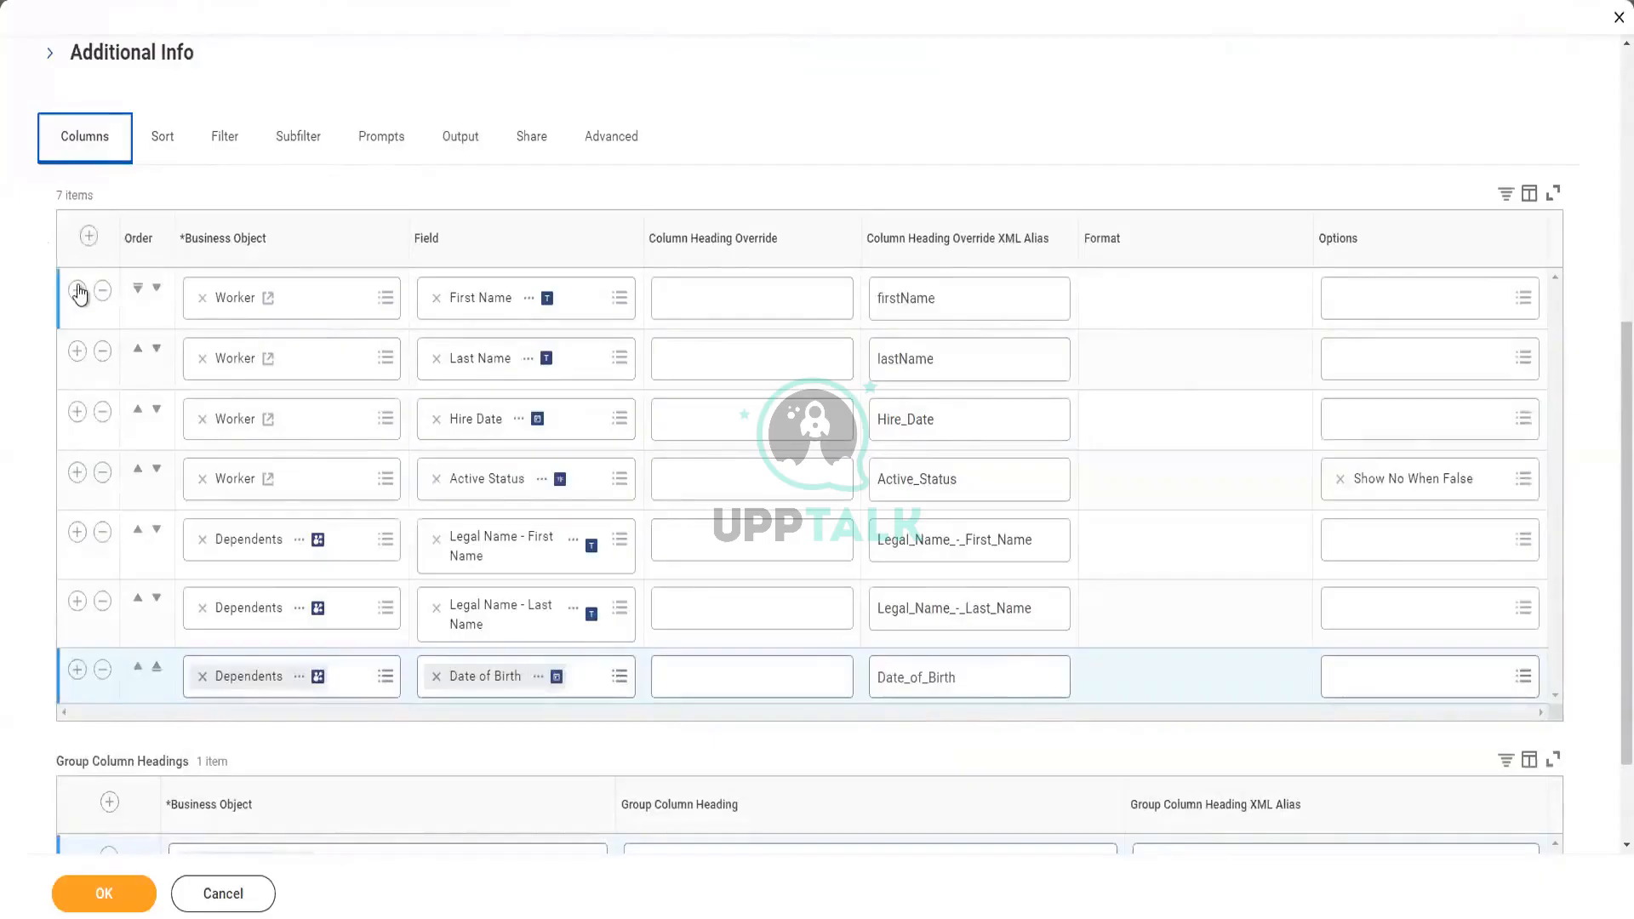
pyautogui.click(75, 291)
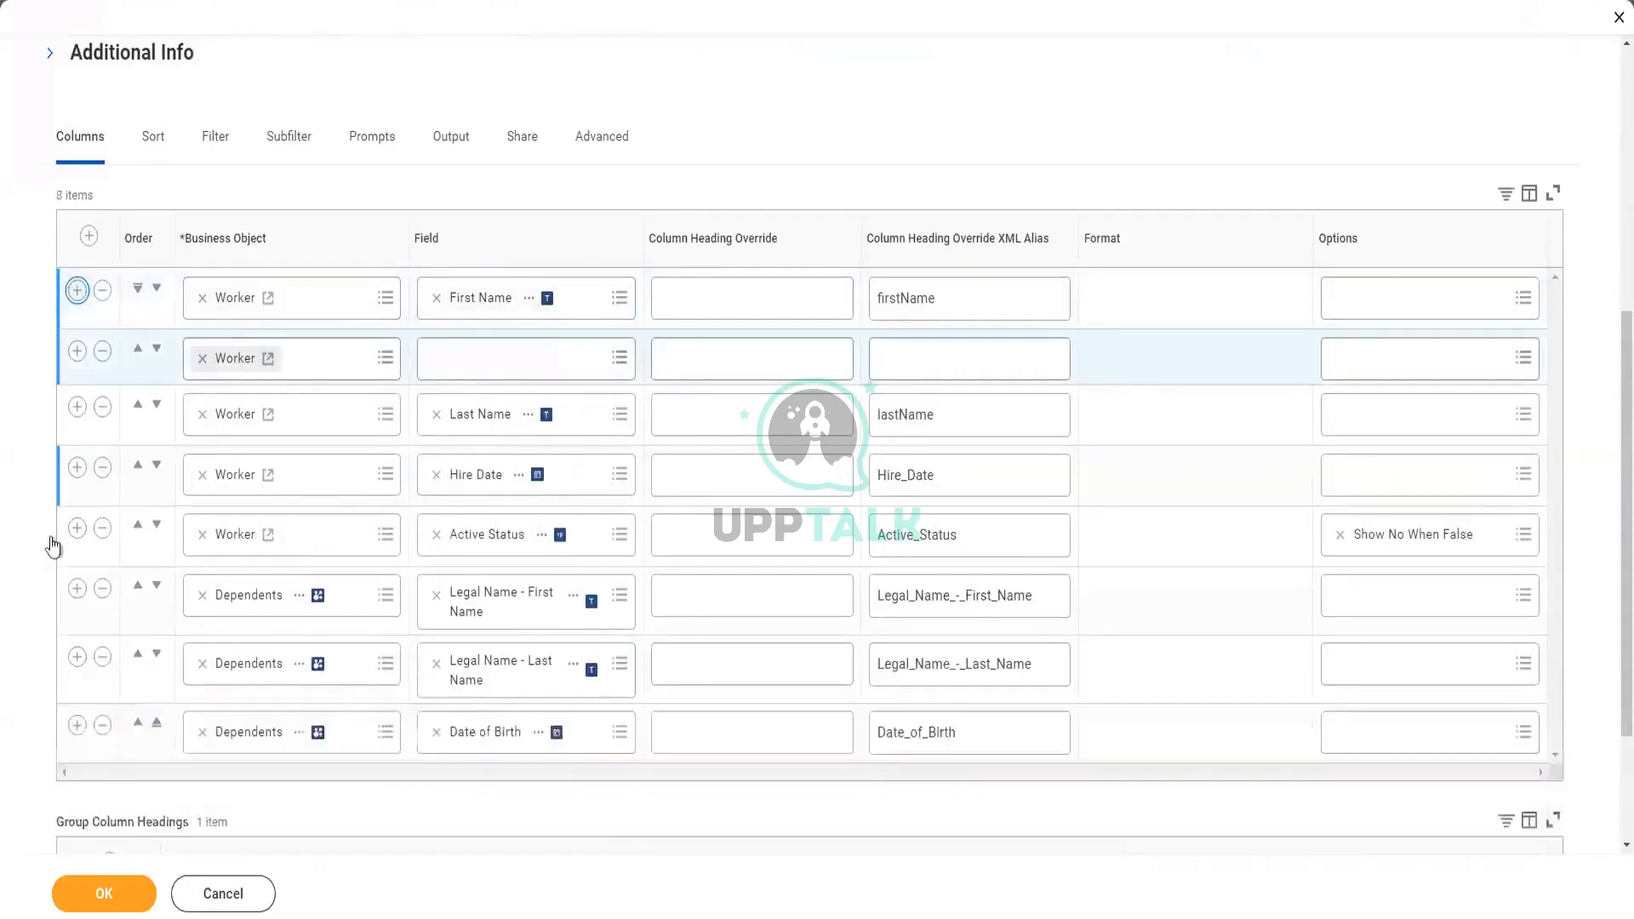
pyautogui.click(523, 366)
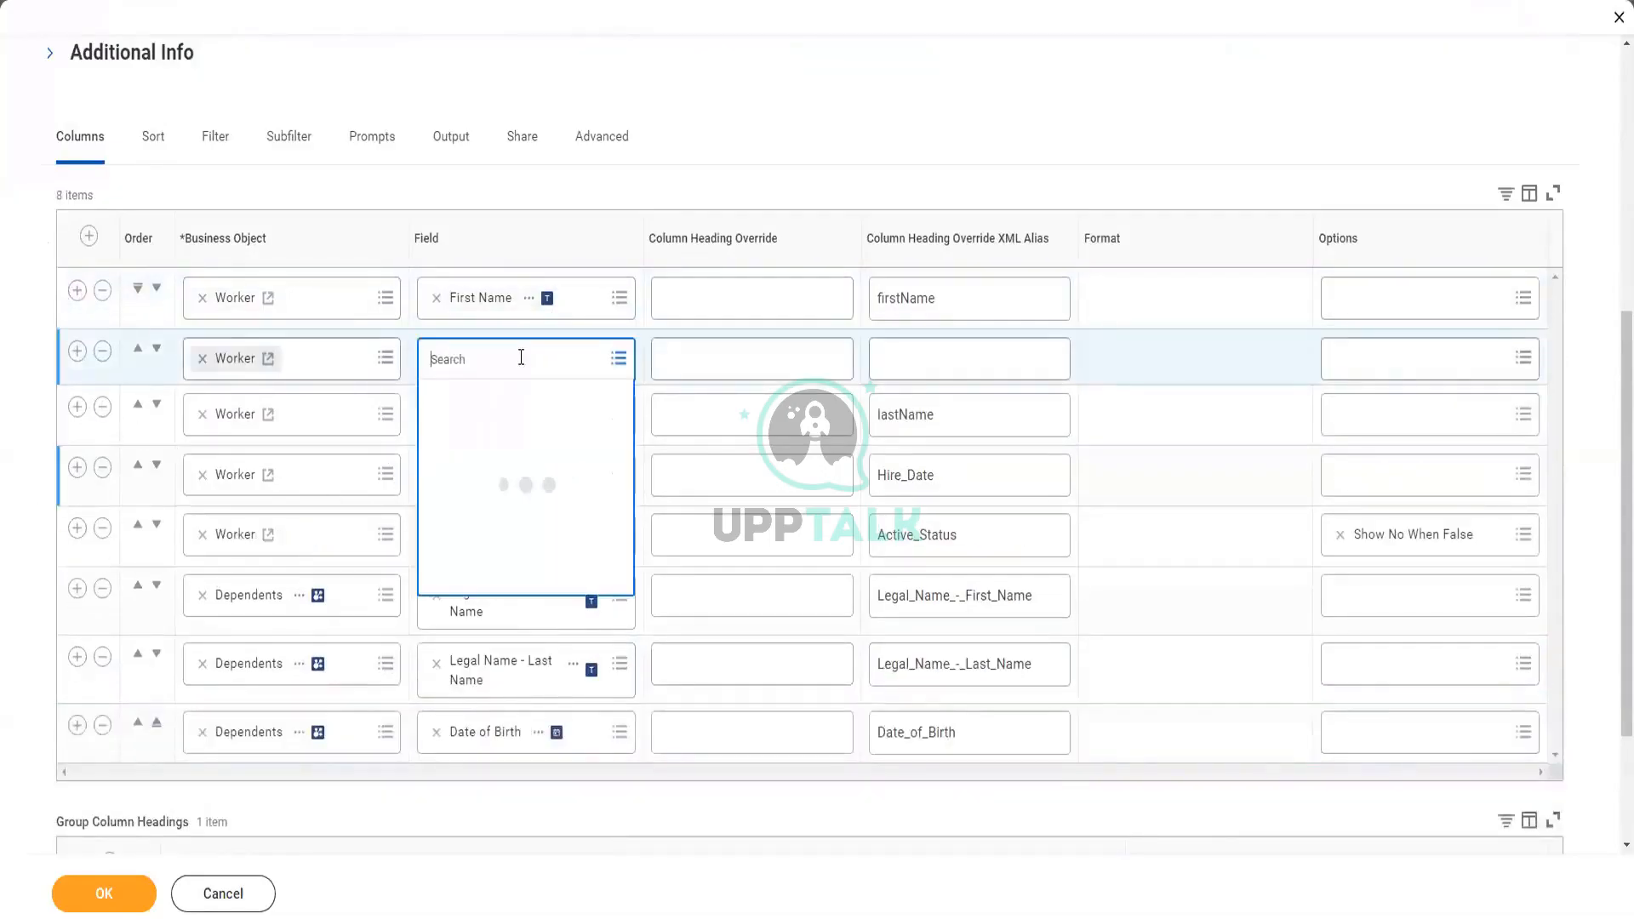
pyautogui.write('Employee id')
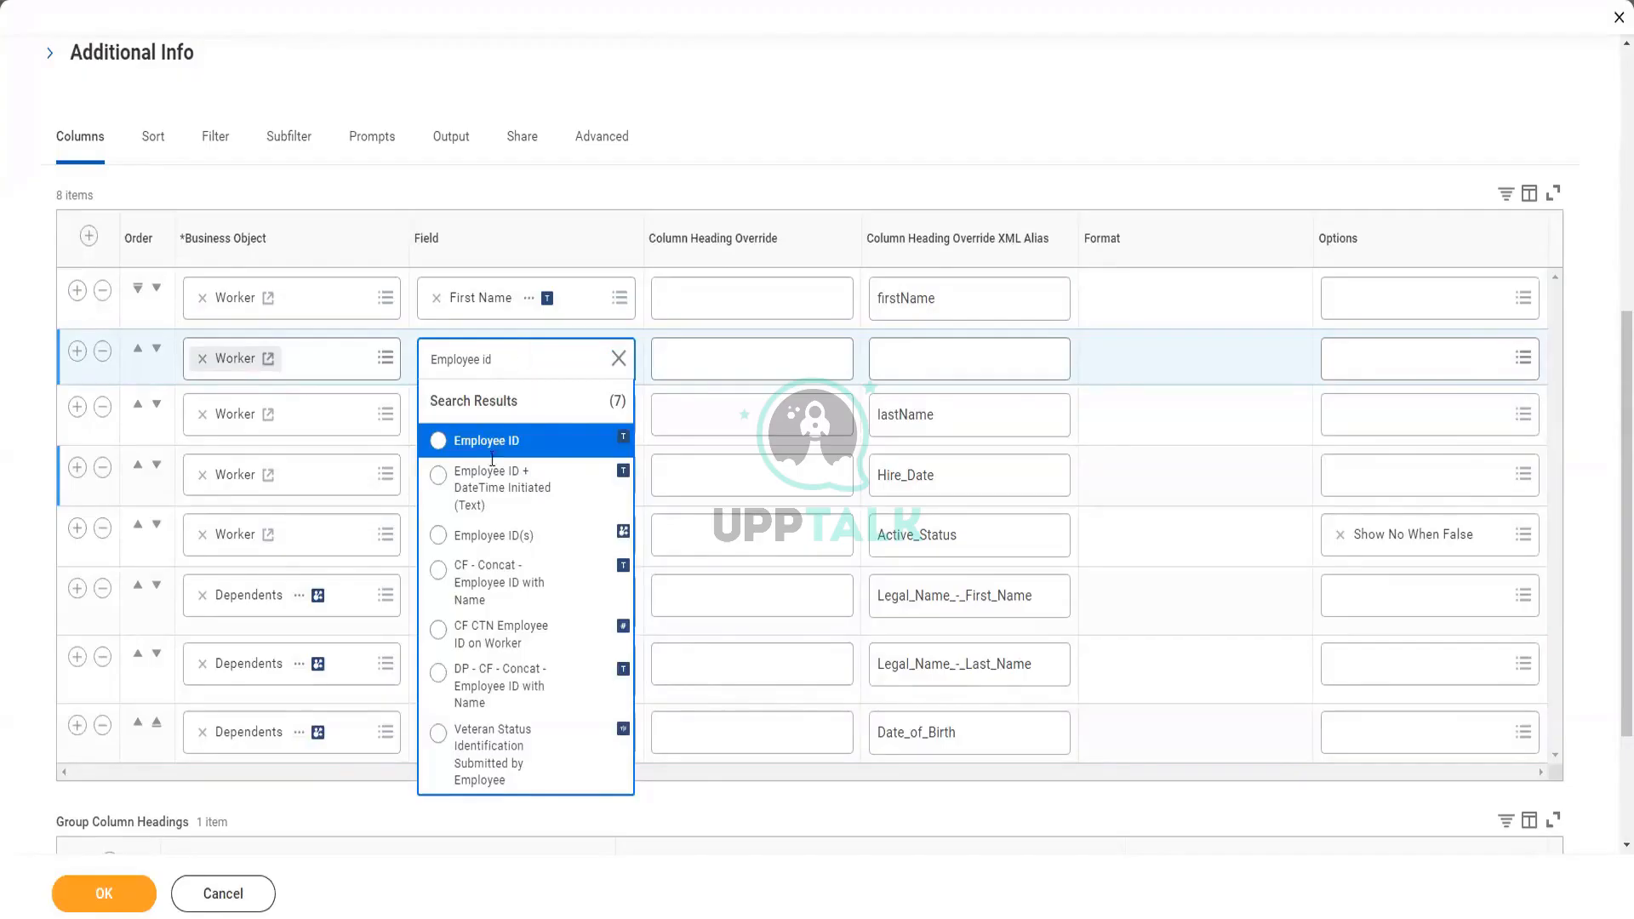
pyautogui.click(532, 441)
pyautogui.click(104, 895)
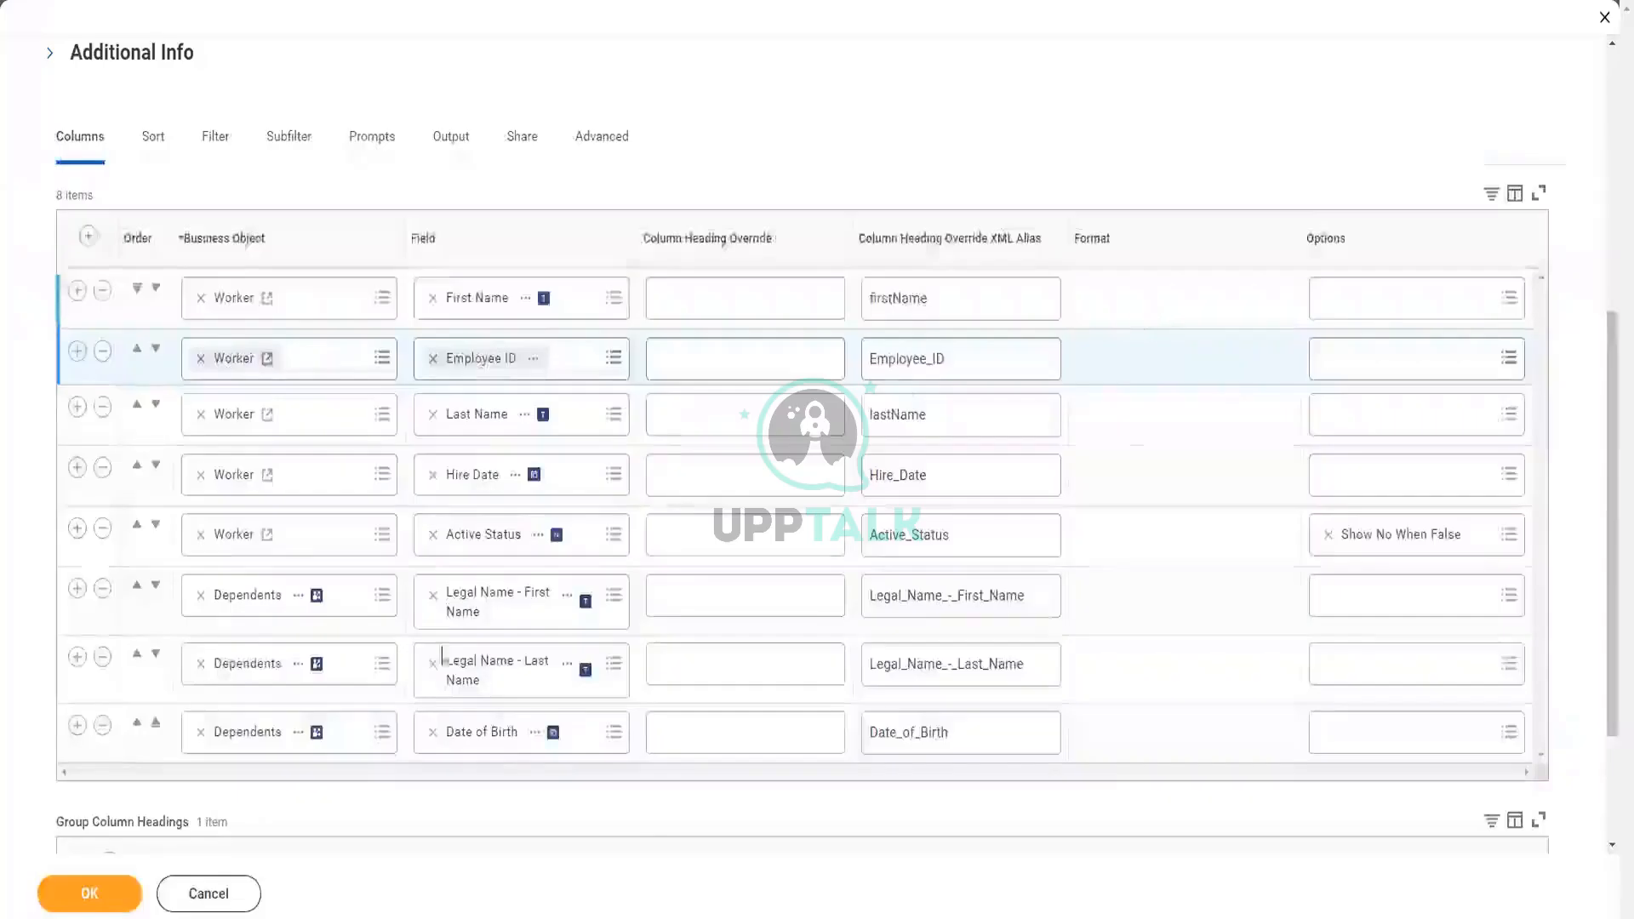
# - Save the report definition despite the alerts and run it with all prompts left empty to check the Employee ID order
pyautogui.click(120, 898)
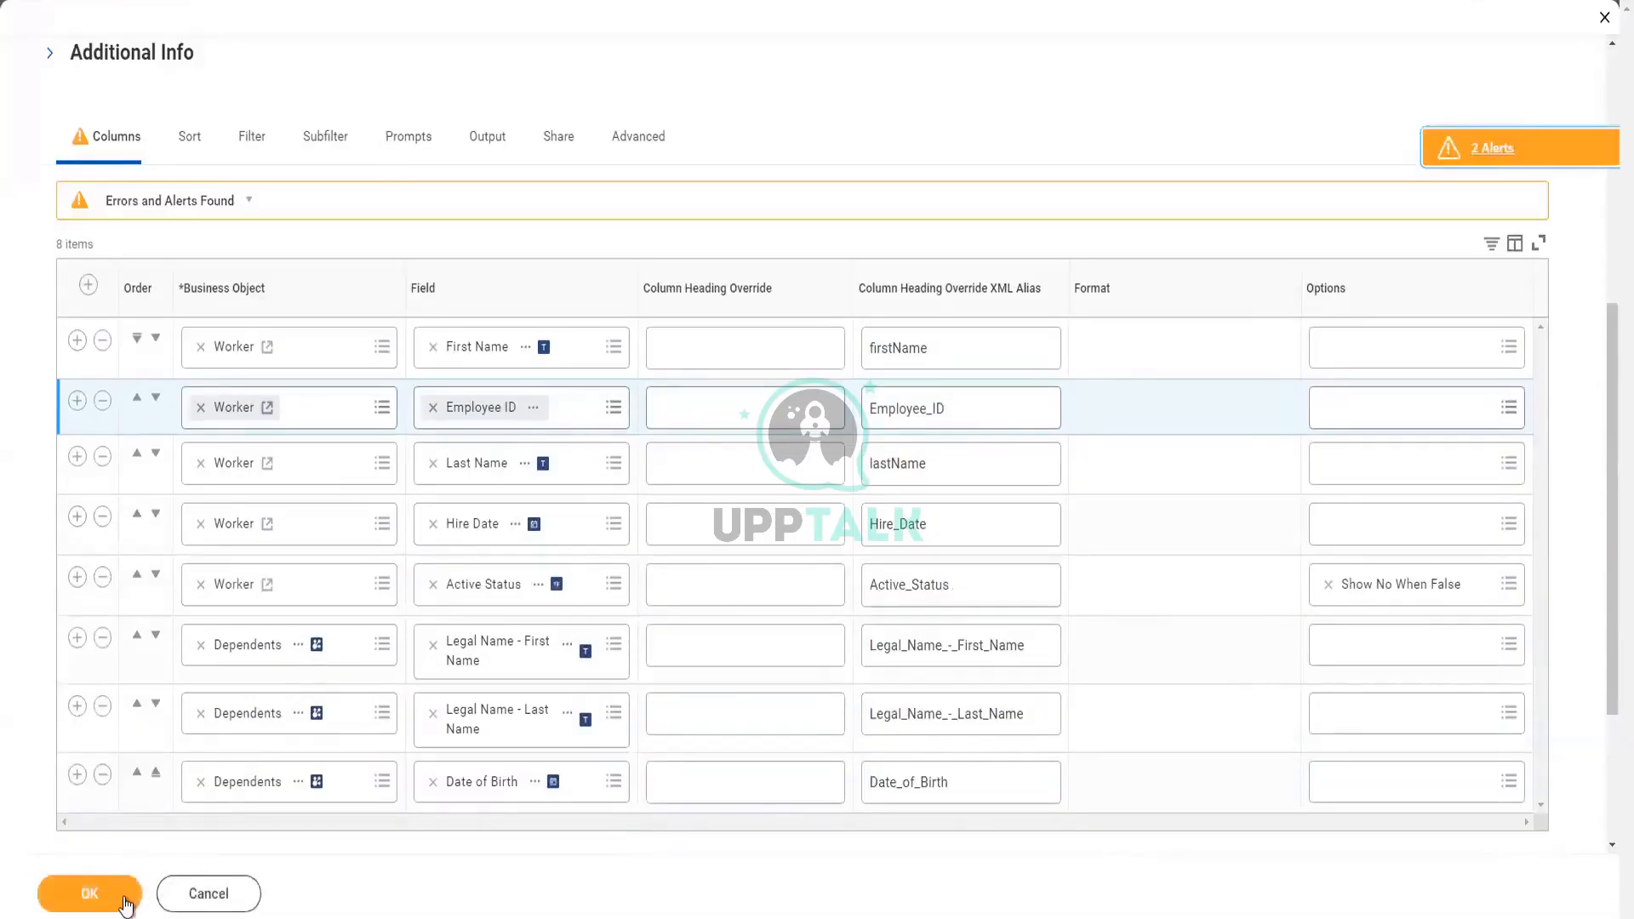
pyautogui.click(125, 900)
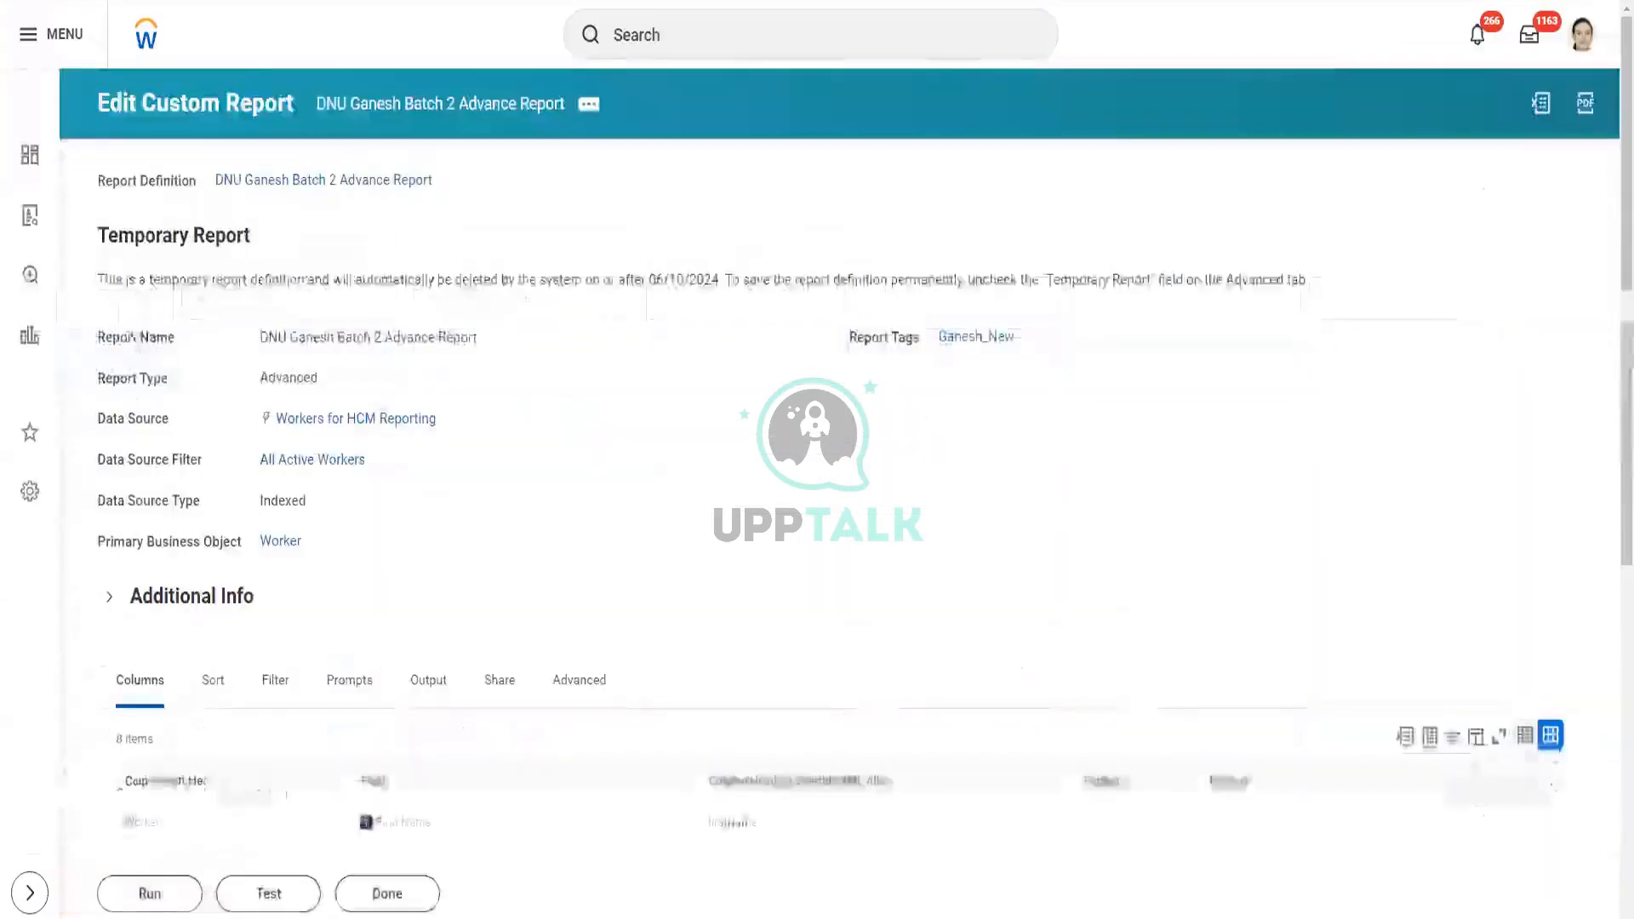
pyautogui.click(170, 898)
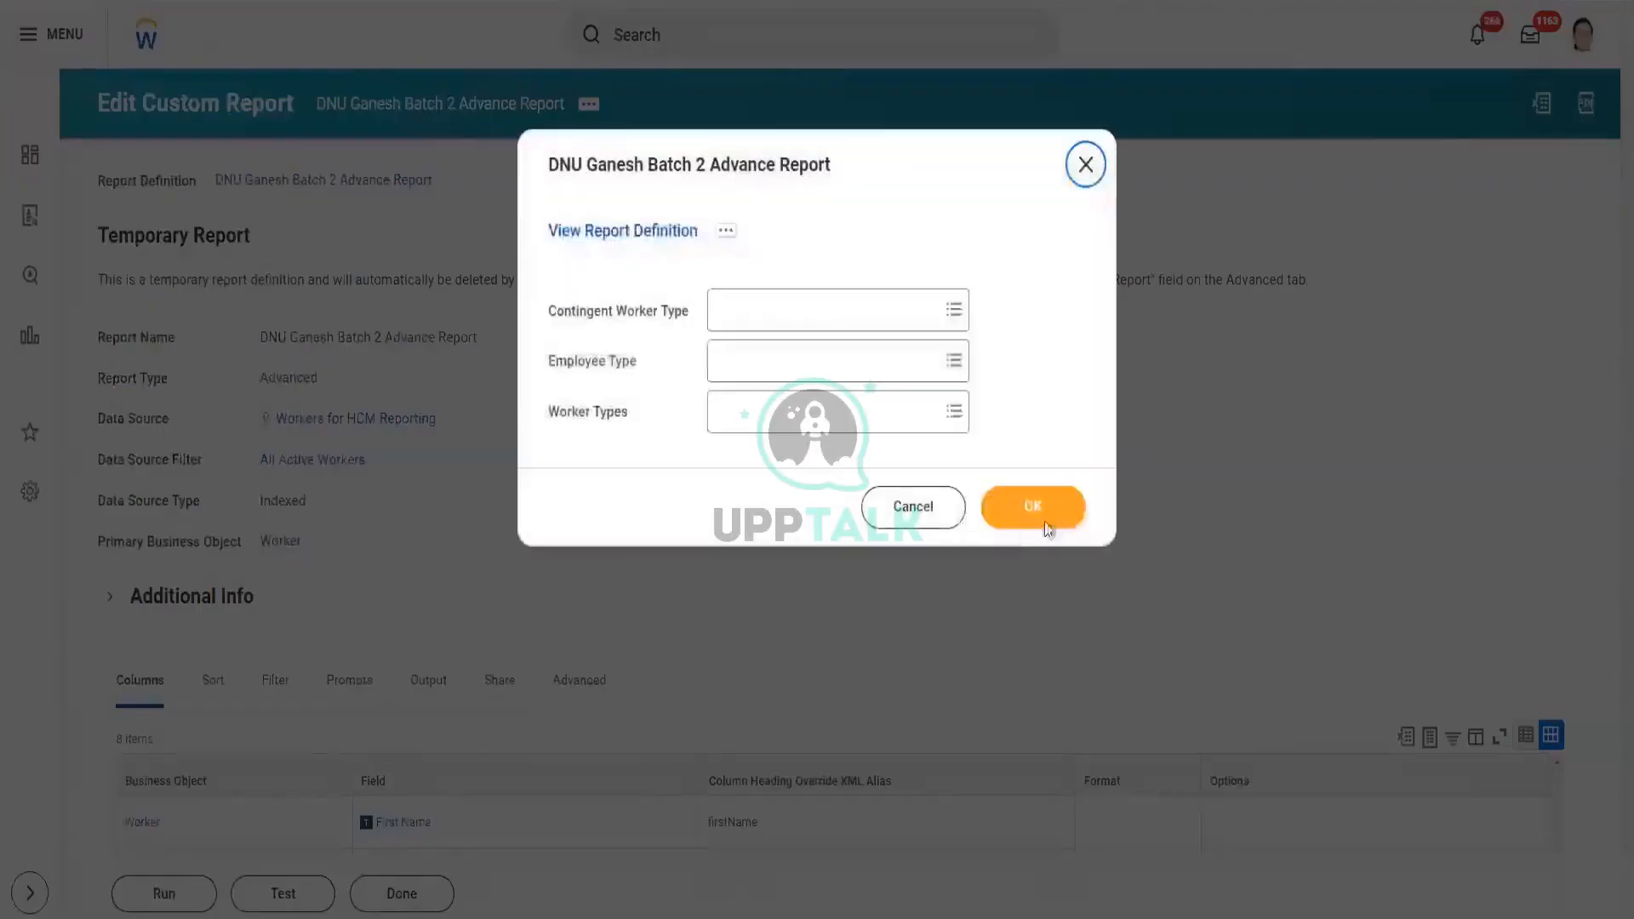
pyautogui.click(1045, 526)
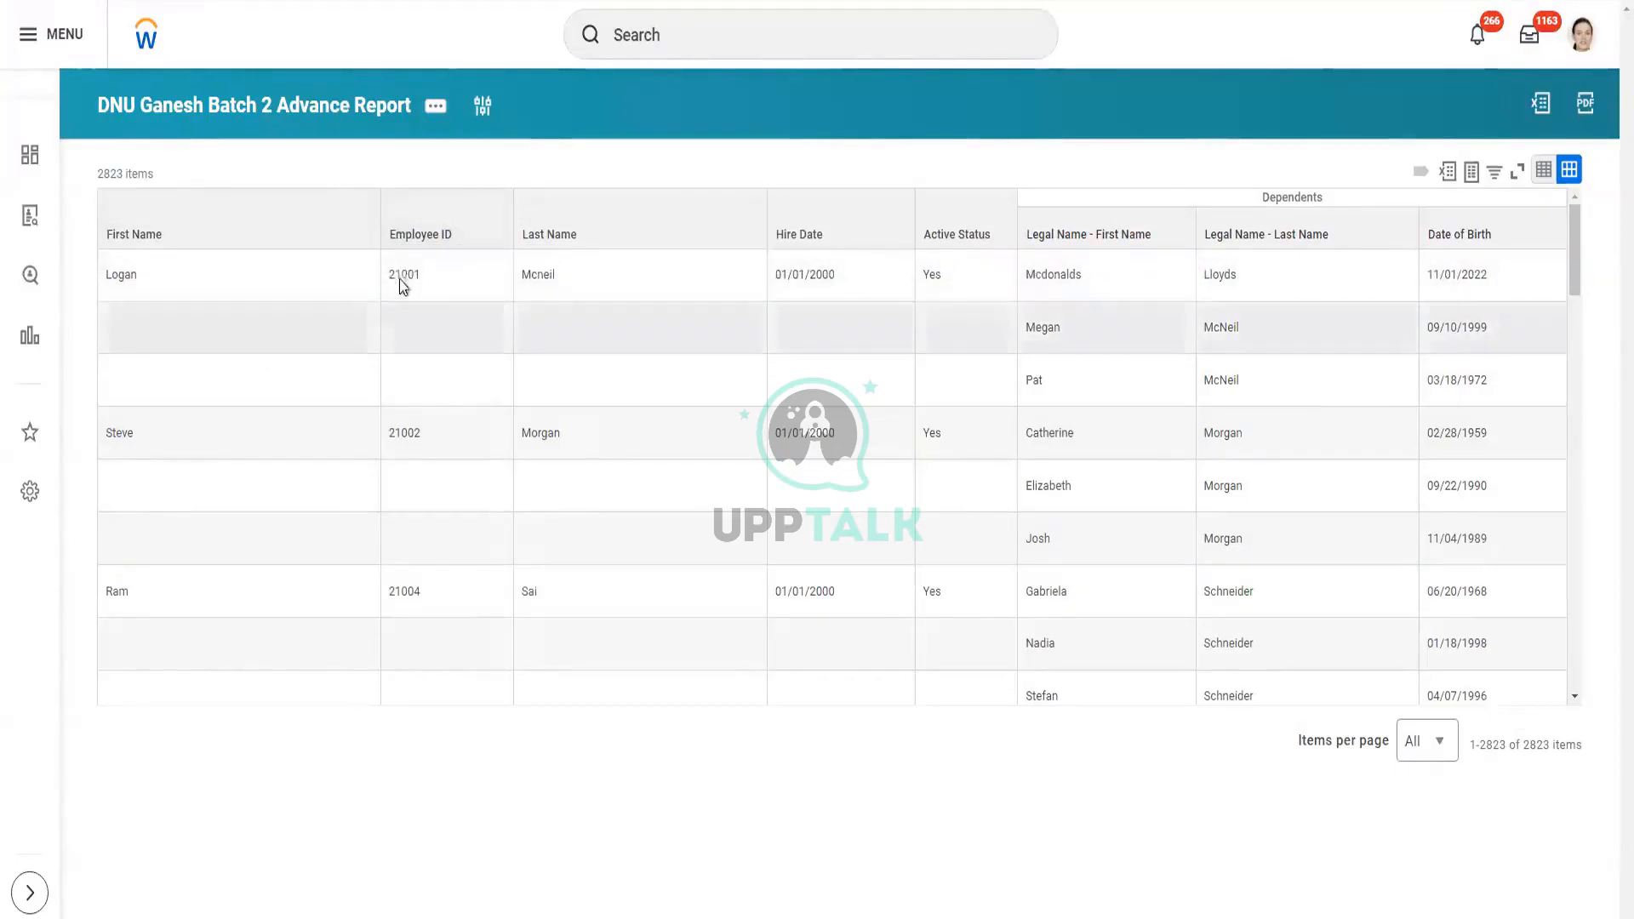
pyautogui.moveTo(386, 275); pyautogui.dragTo(426, 284)
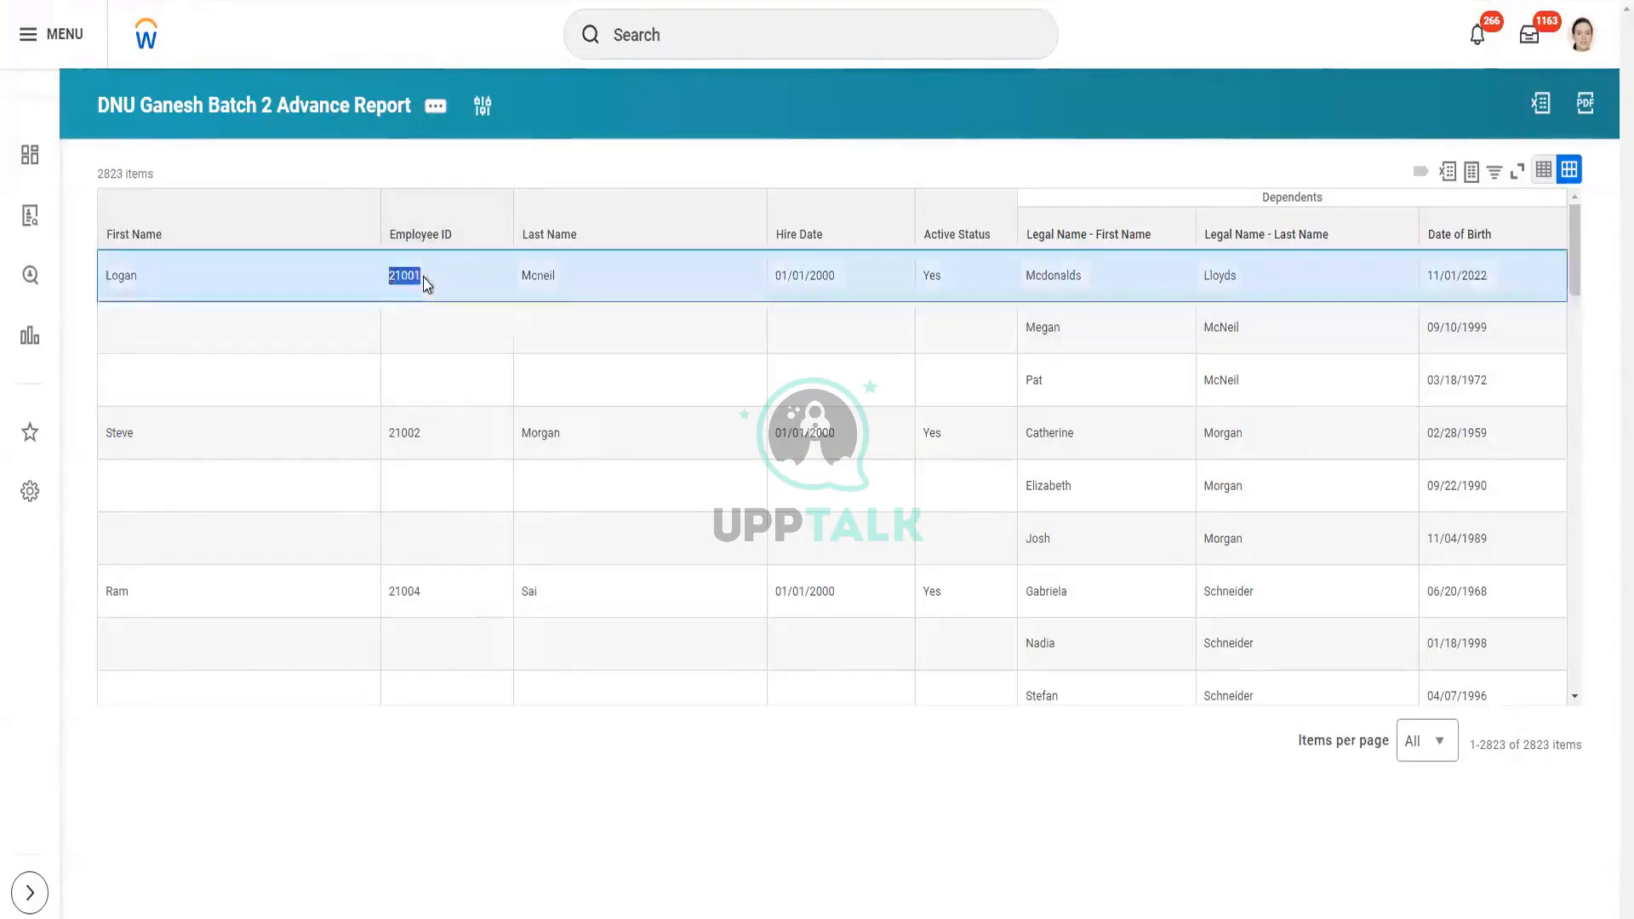
pyautogui.click(499, 161)
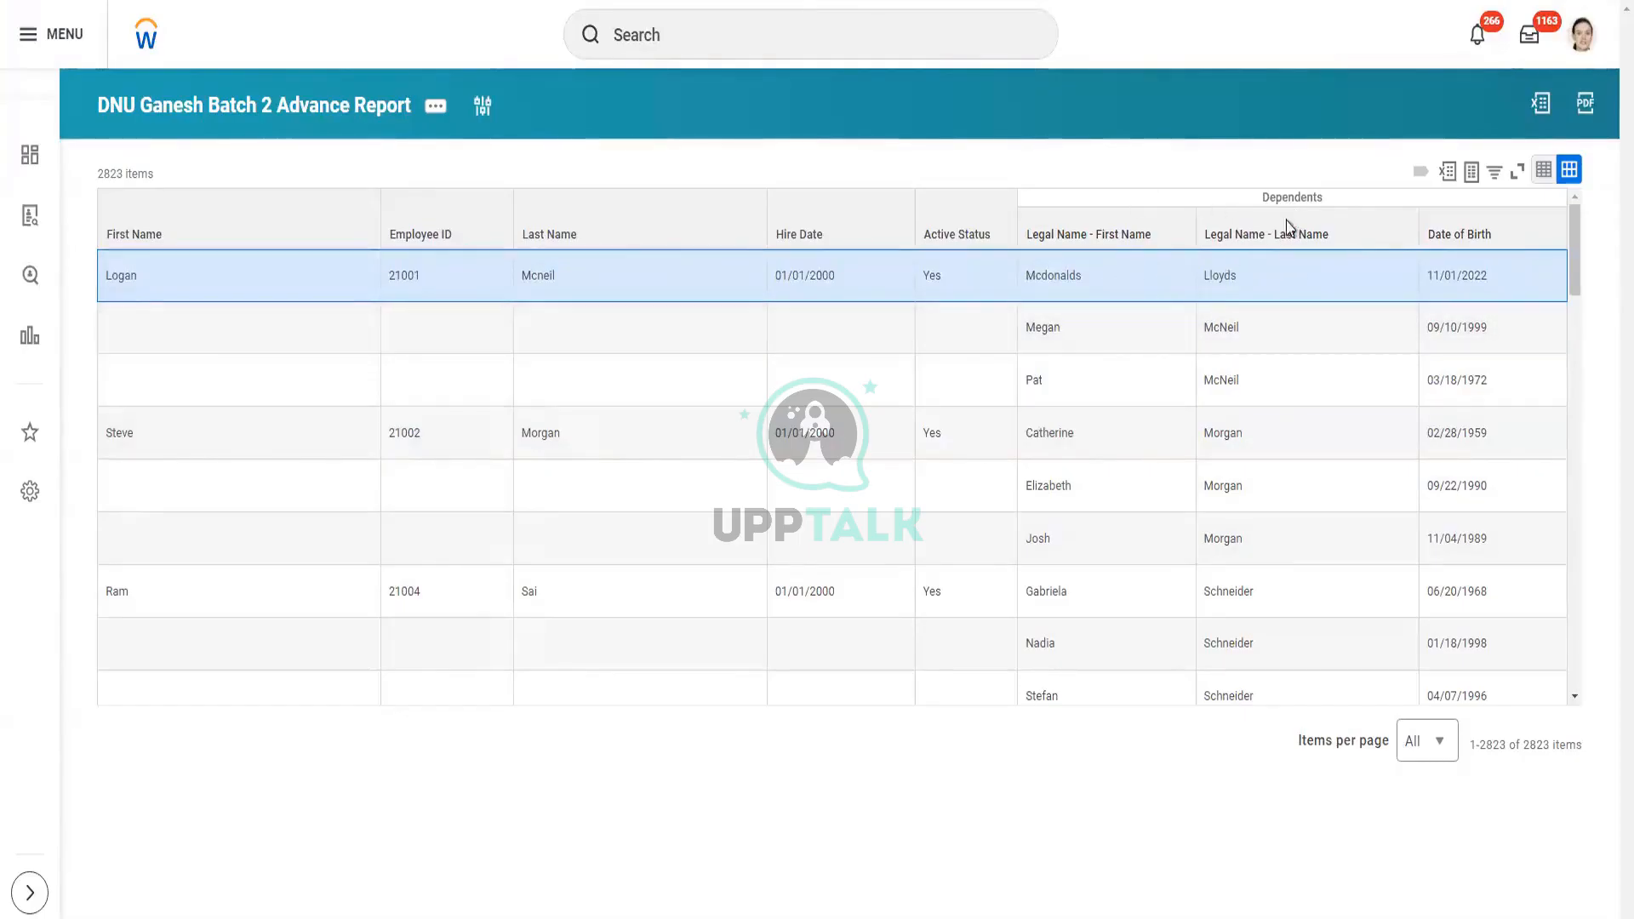
# - Open the report definition for editing again and review its main sort and sub level sort settings
pyautogui.click(447, 117)
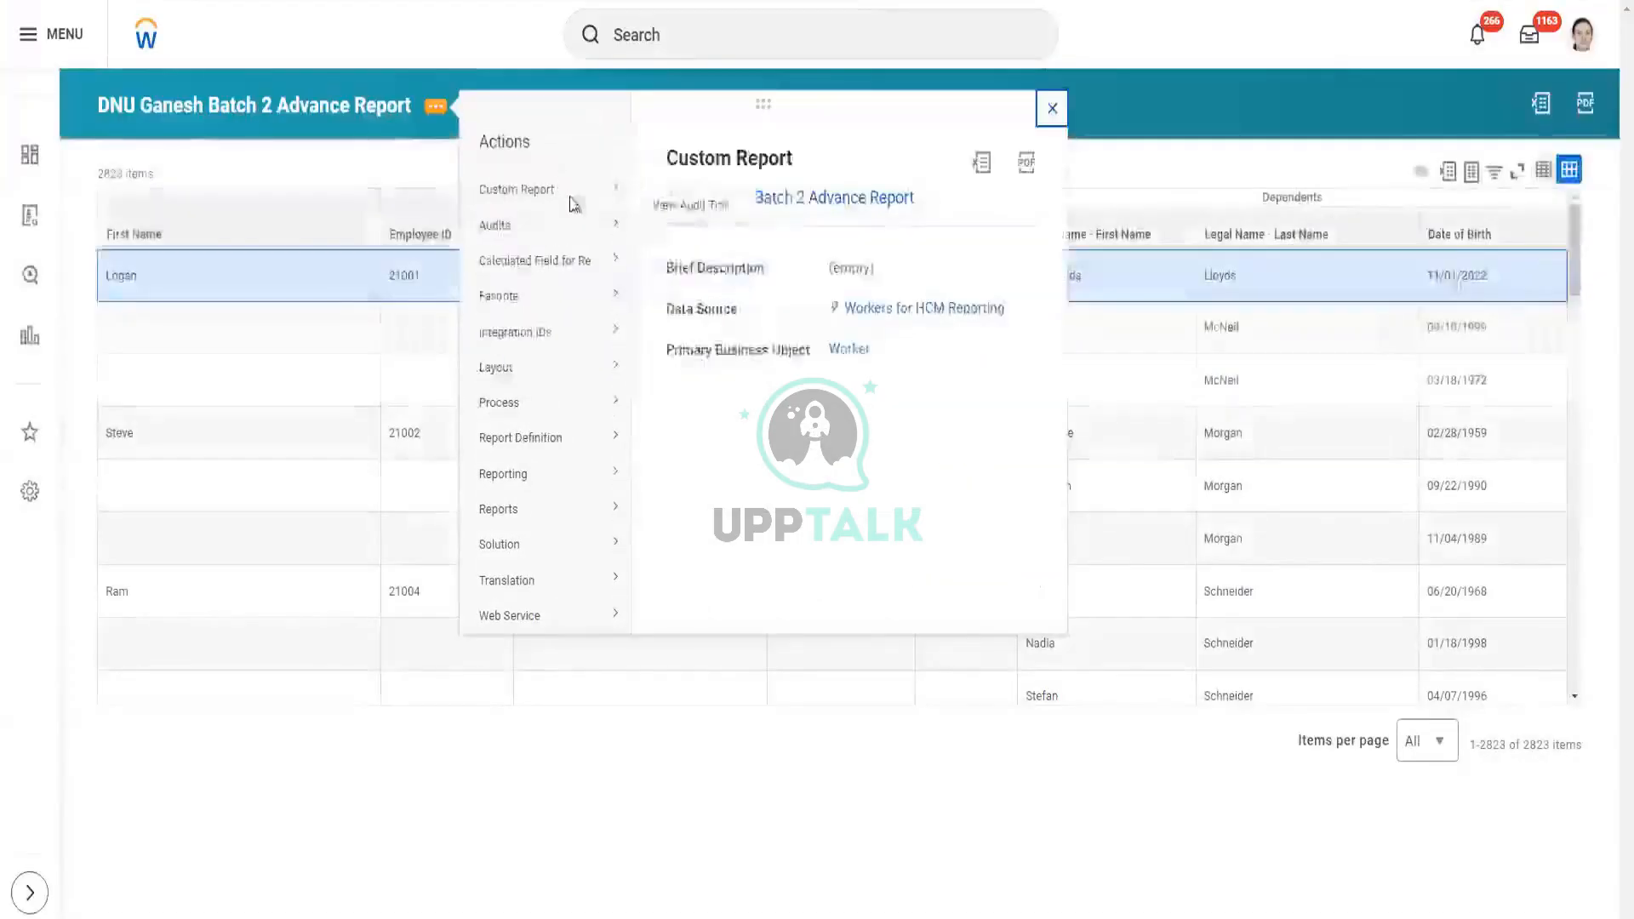
pyautogui.moveTo(573, 203)
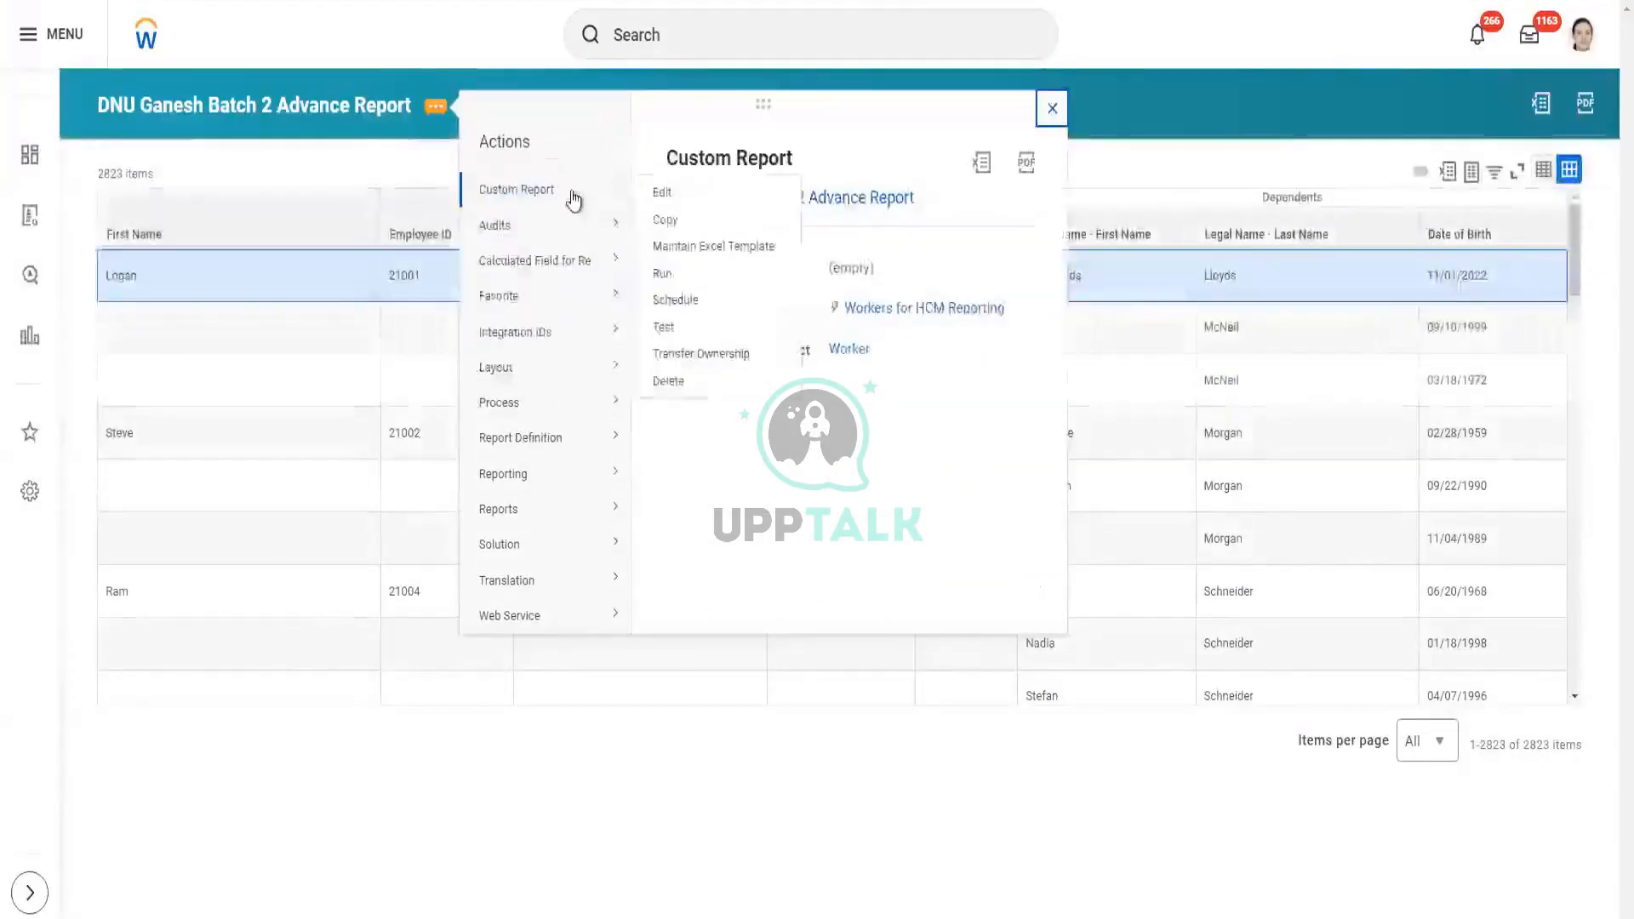
pyautogui.click(669, 199)
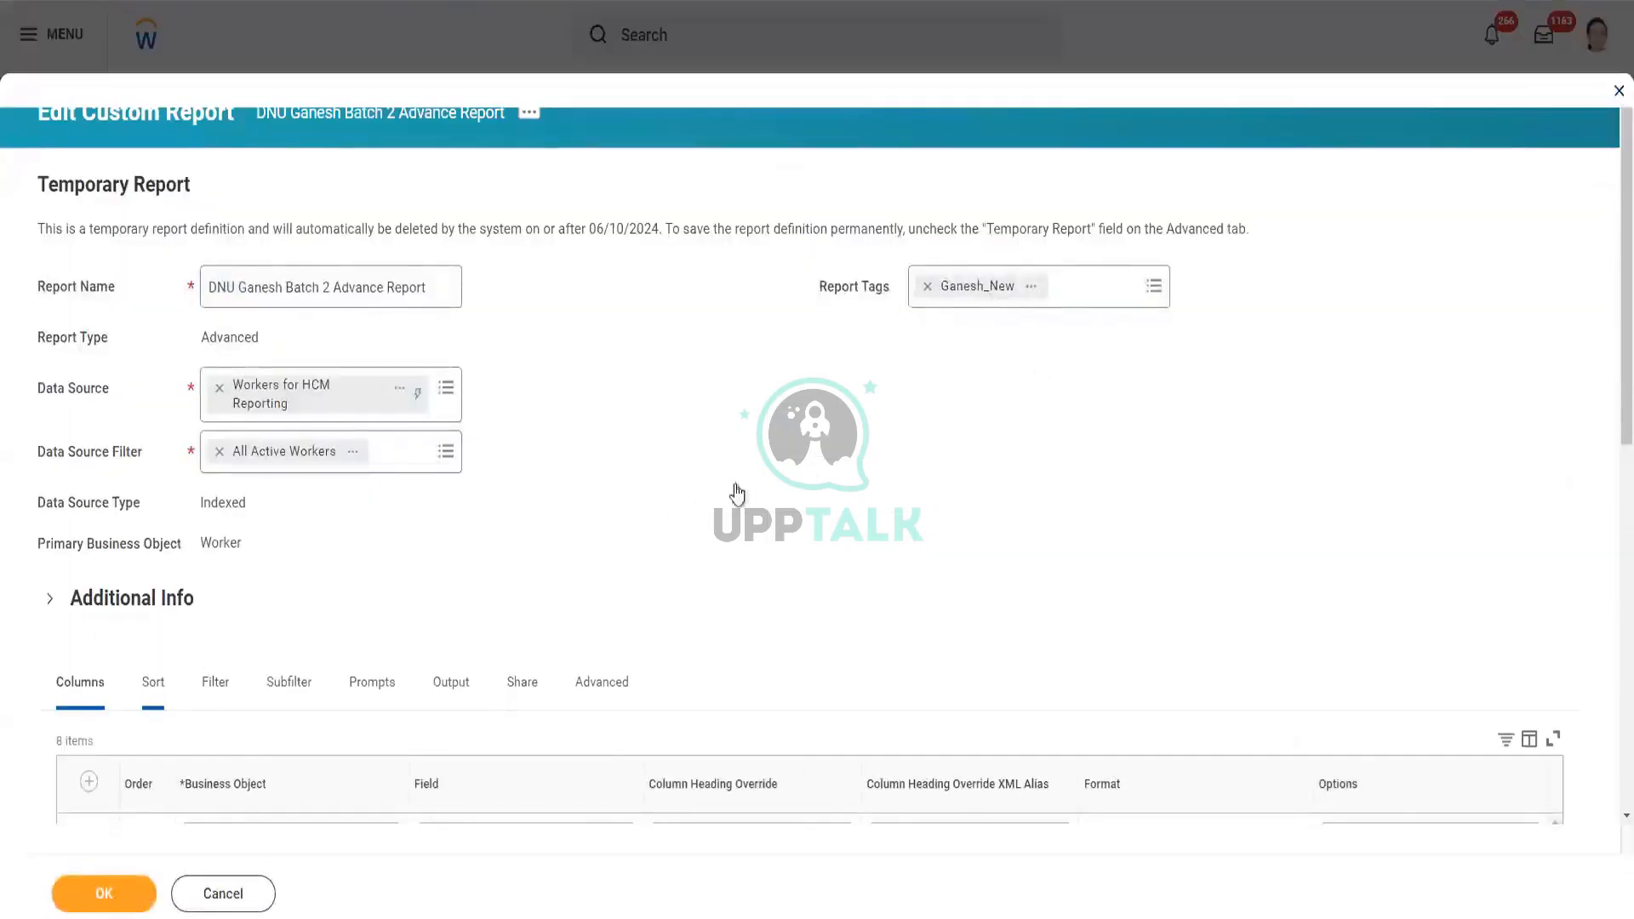
pyautogui.scroll(-4, 792, 462)
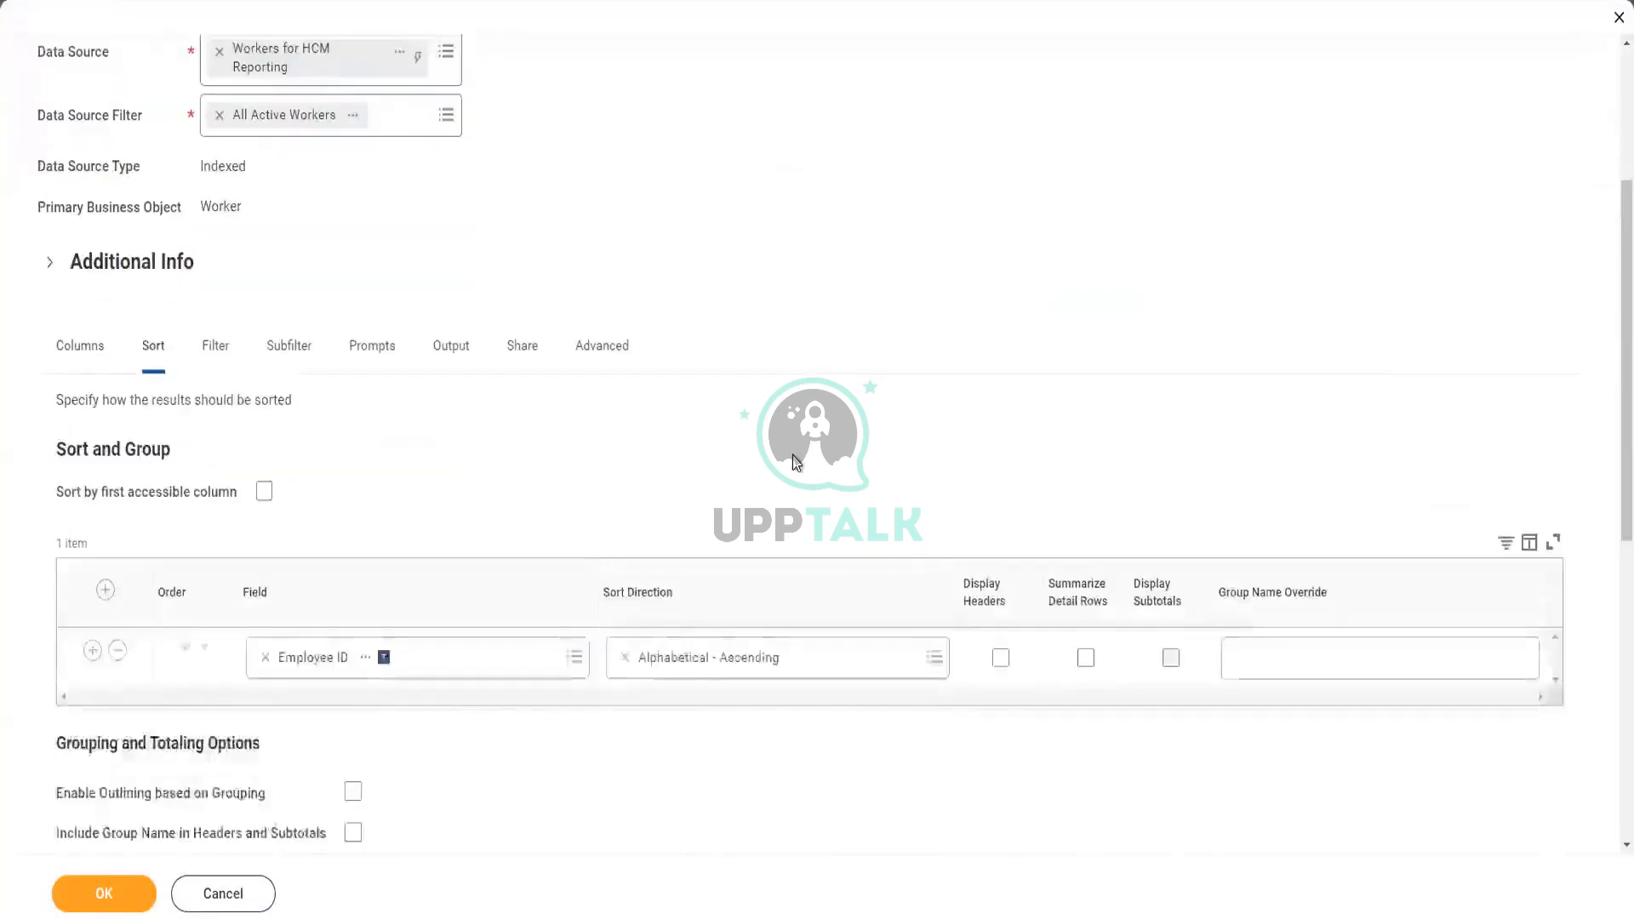
pyautogui.scroll(-3, 796, 462)
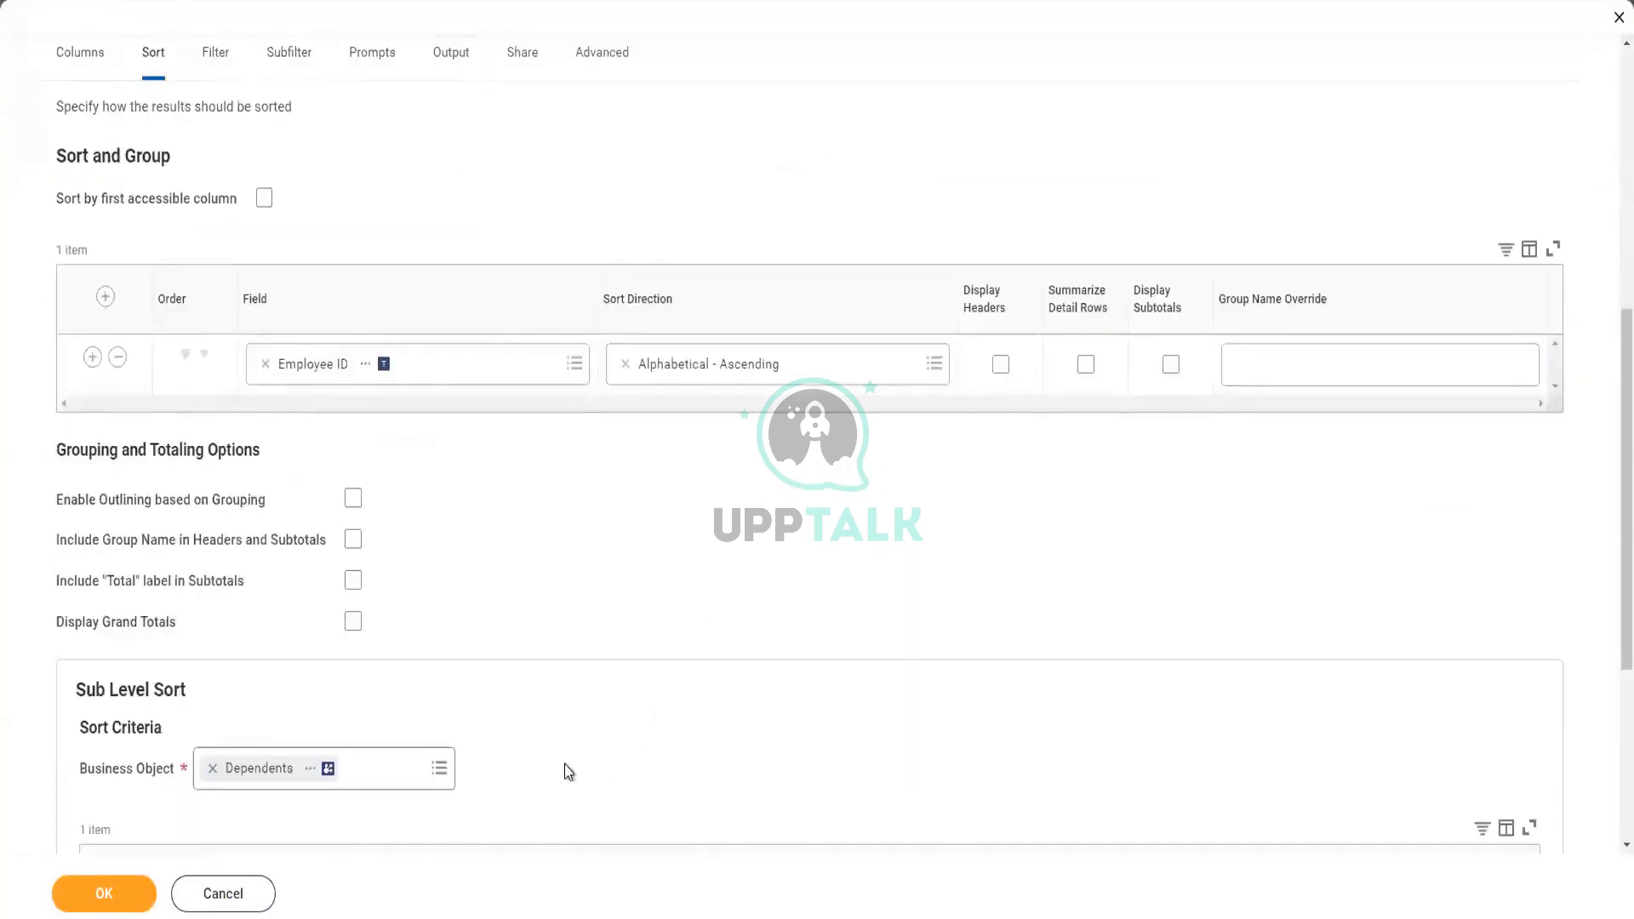
pyautogui.scroll(3, 657, 357)
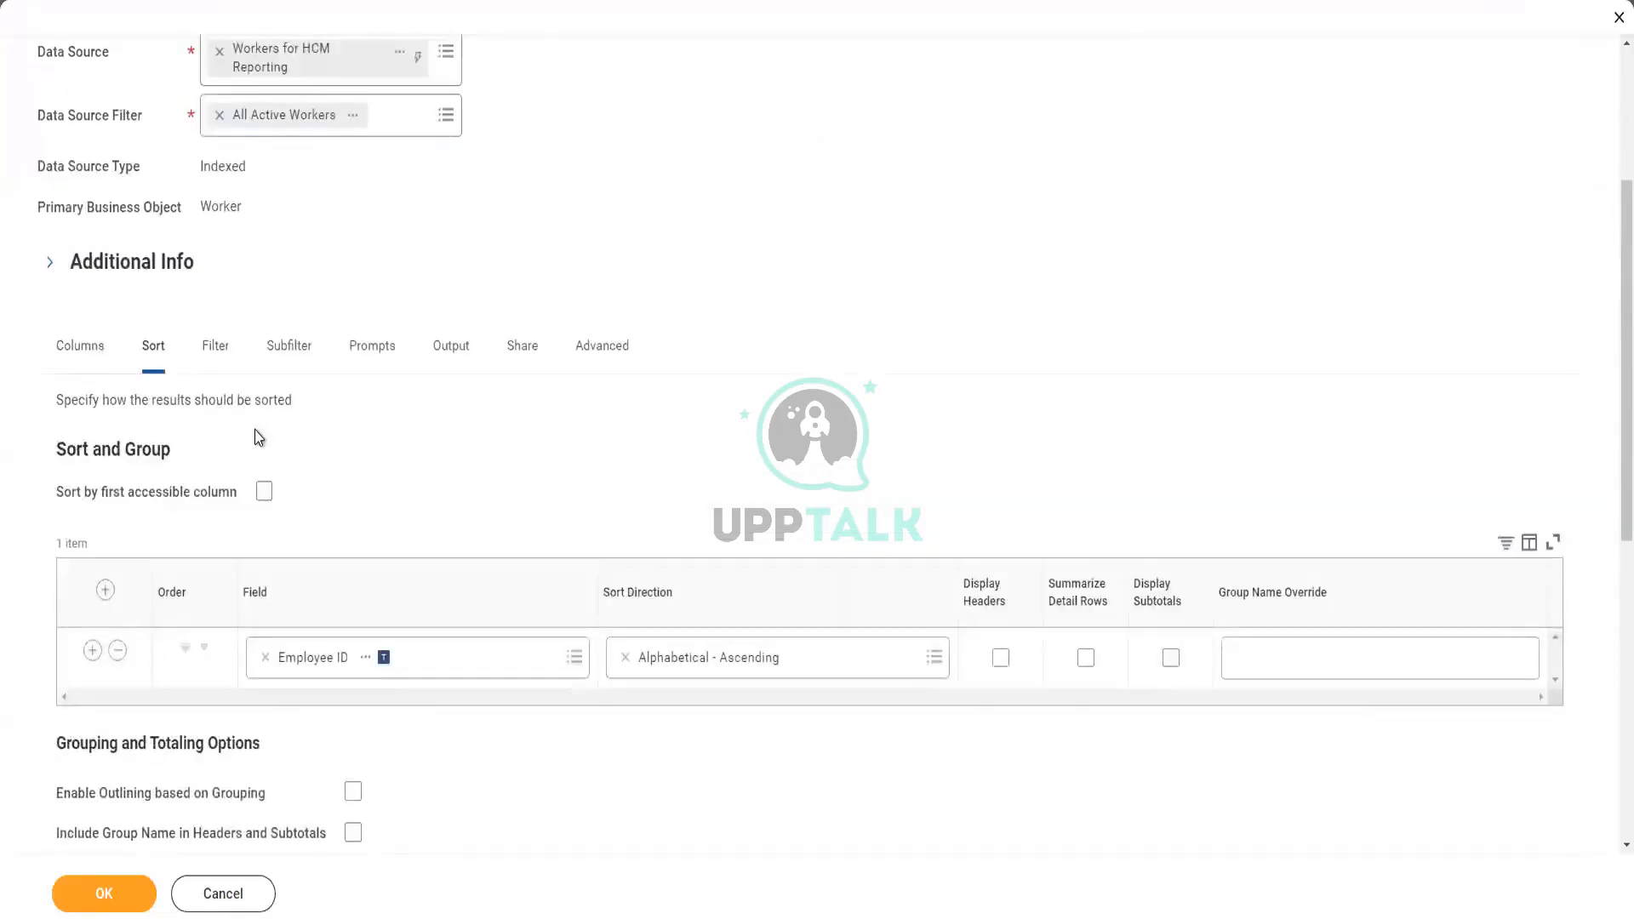
# - Add a Filter on Instances condition on the Hire Date field with the operator greater than or equal to
pyautogui.click(216, 356)
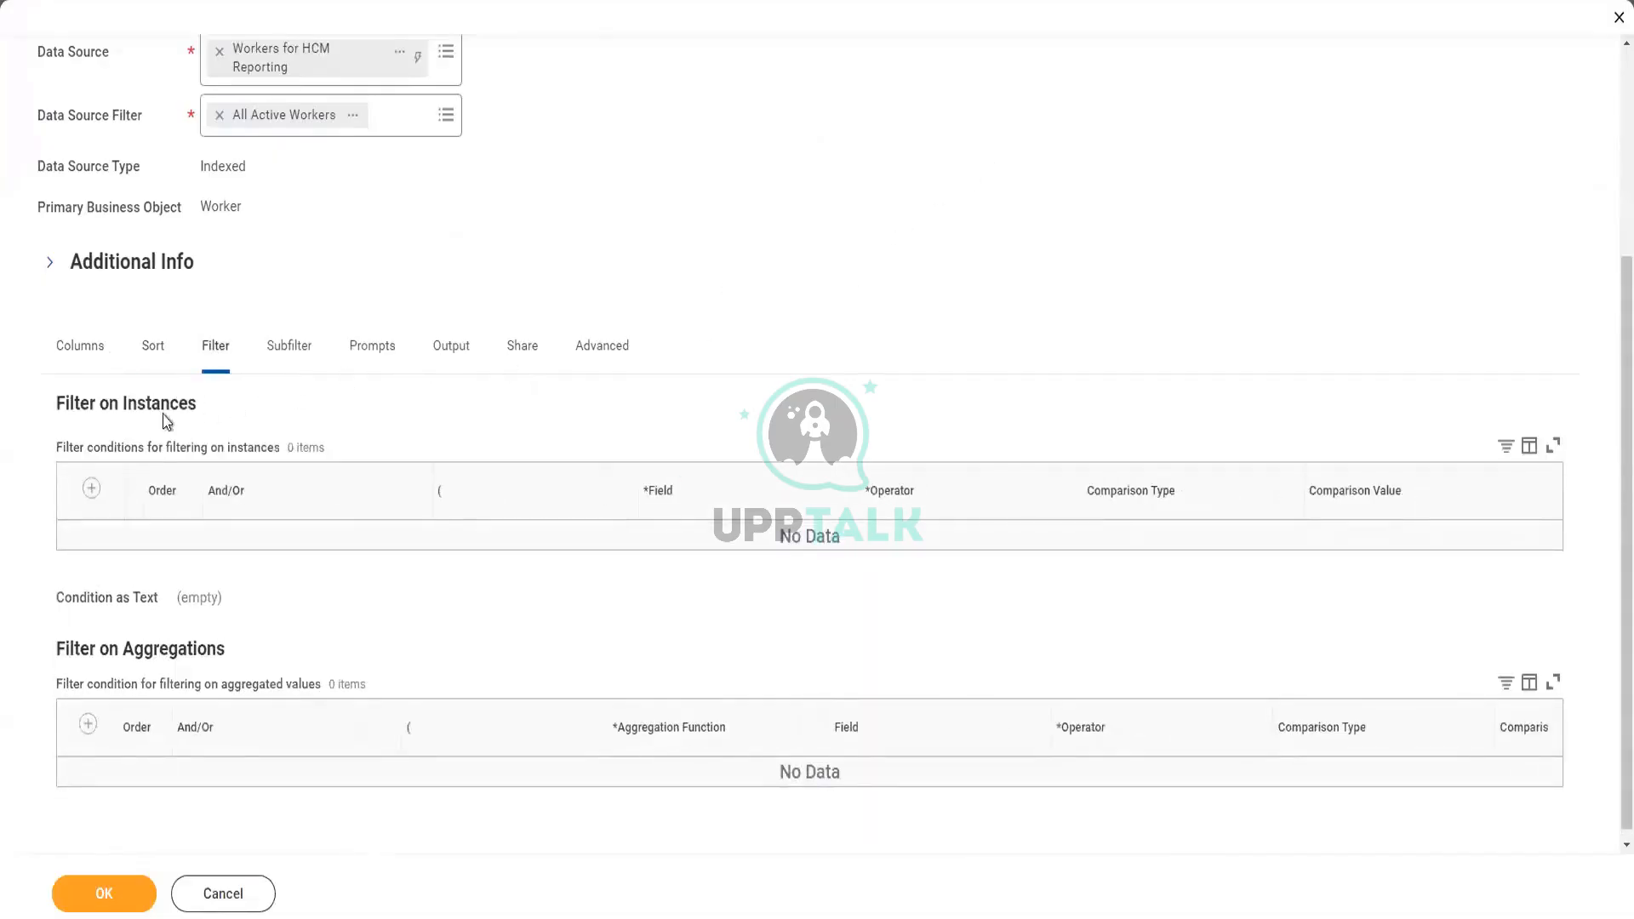
pyautogui.scroll(-1, 166, 422)
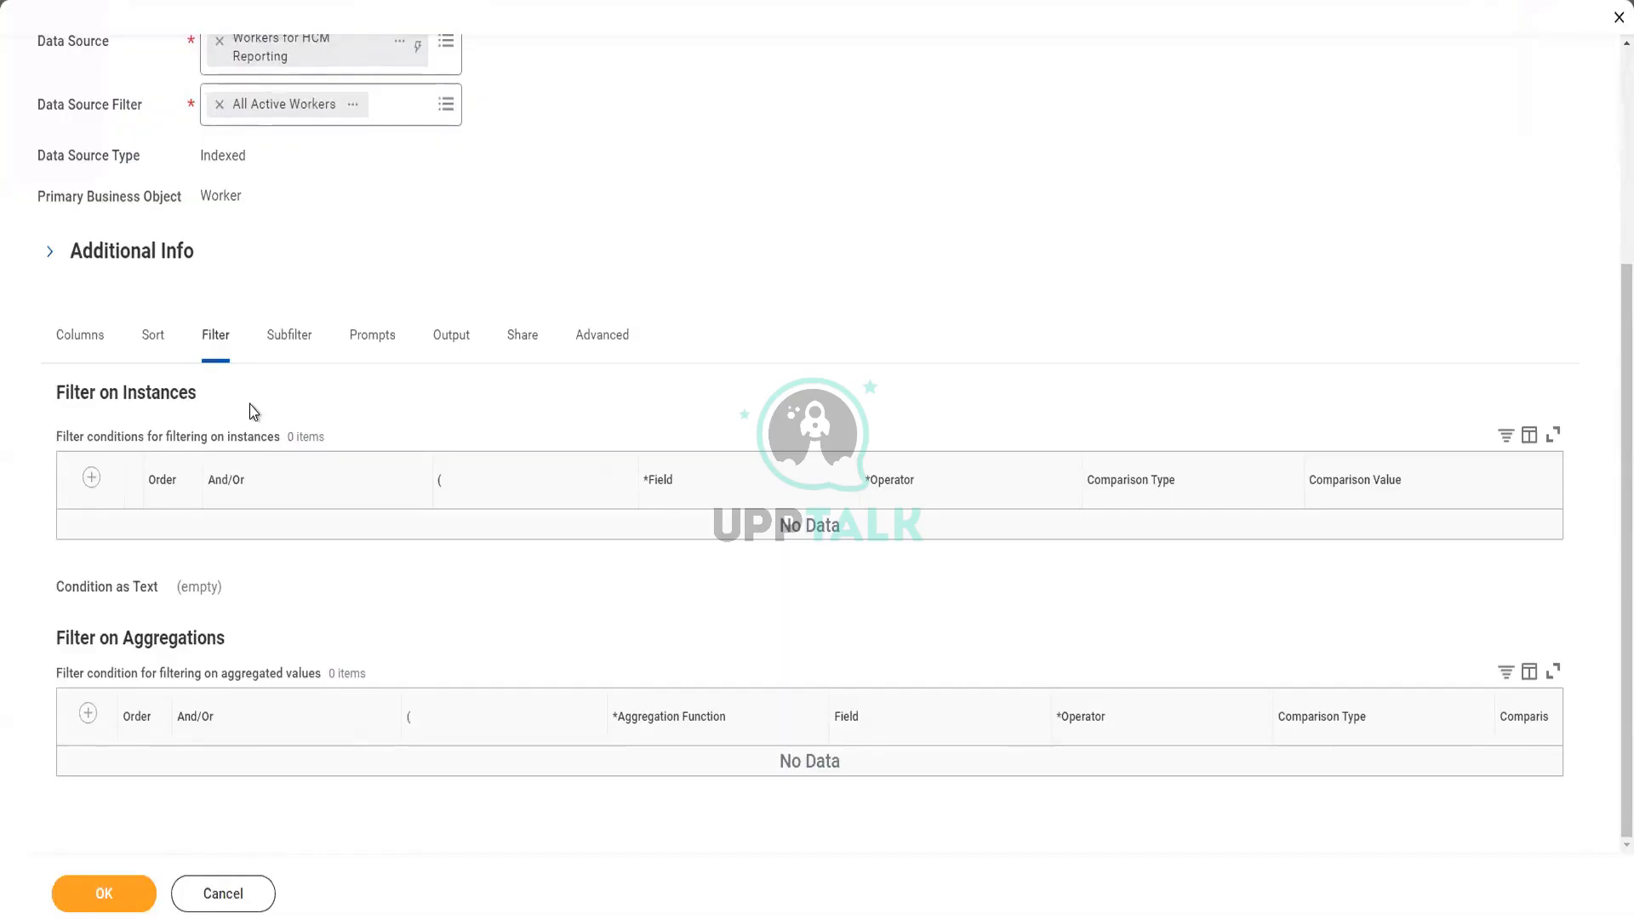
pyautogui.click(90, 478)
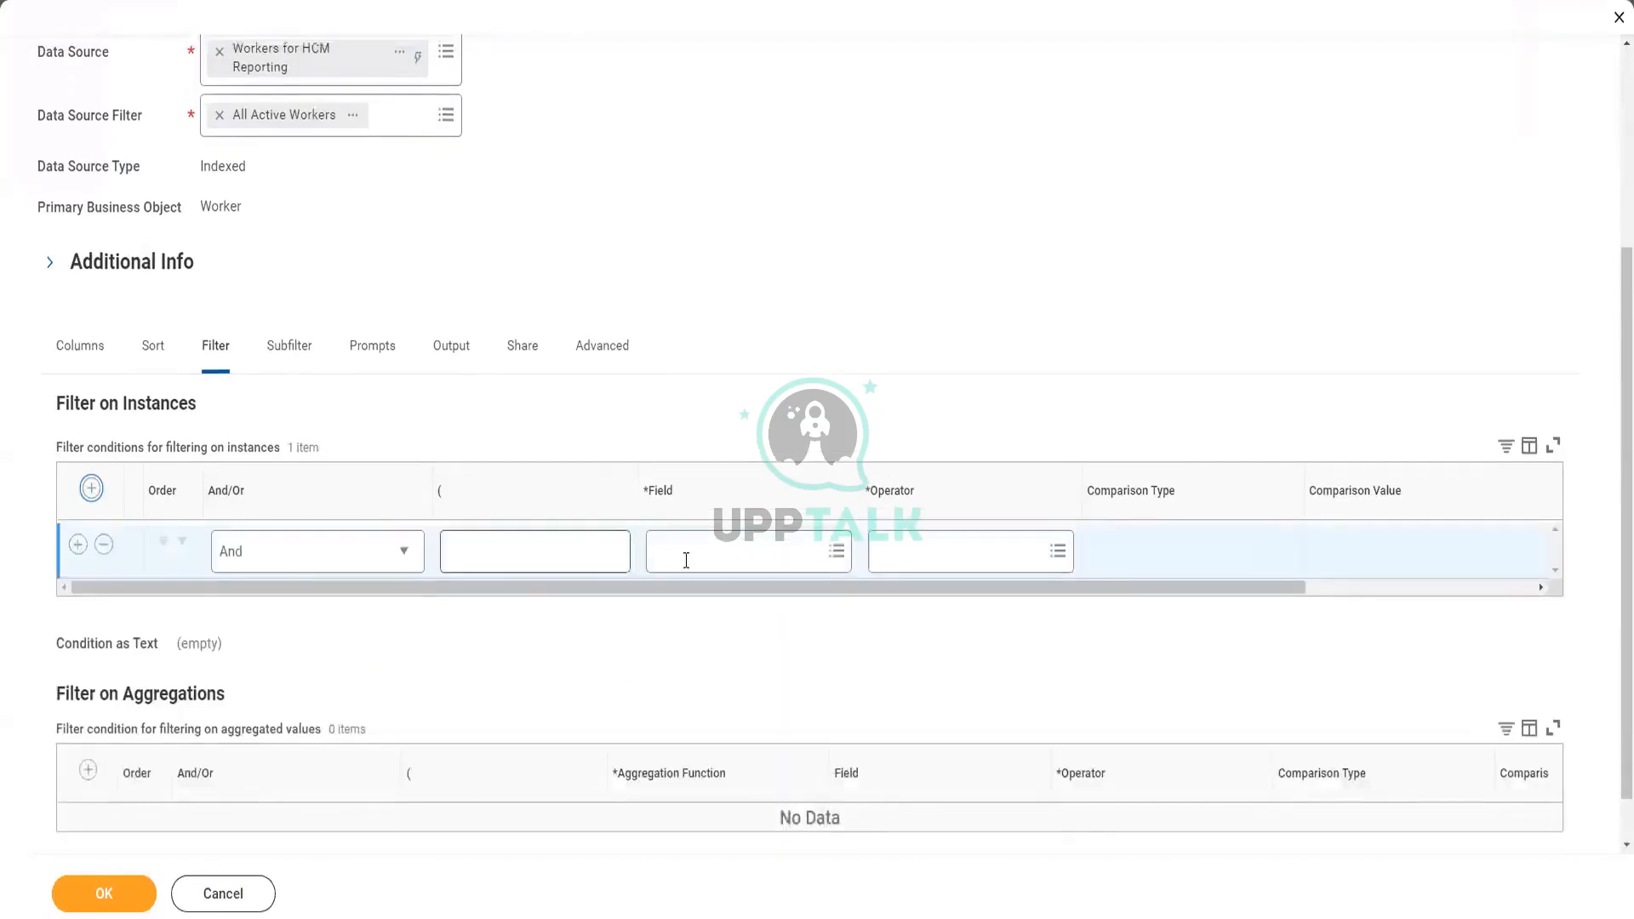
pyautogui.click(698, 559)
pyautogui.write('hi')
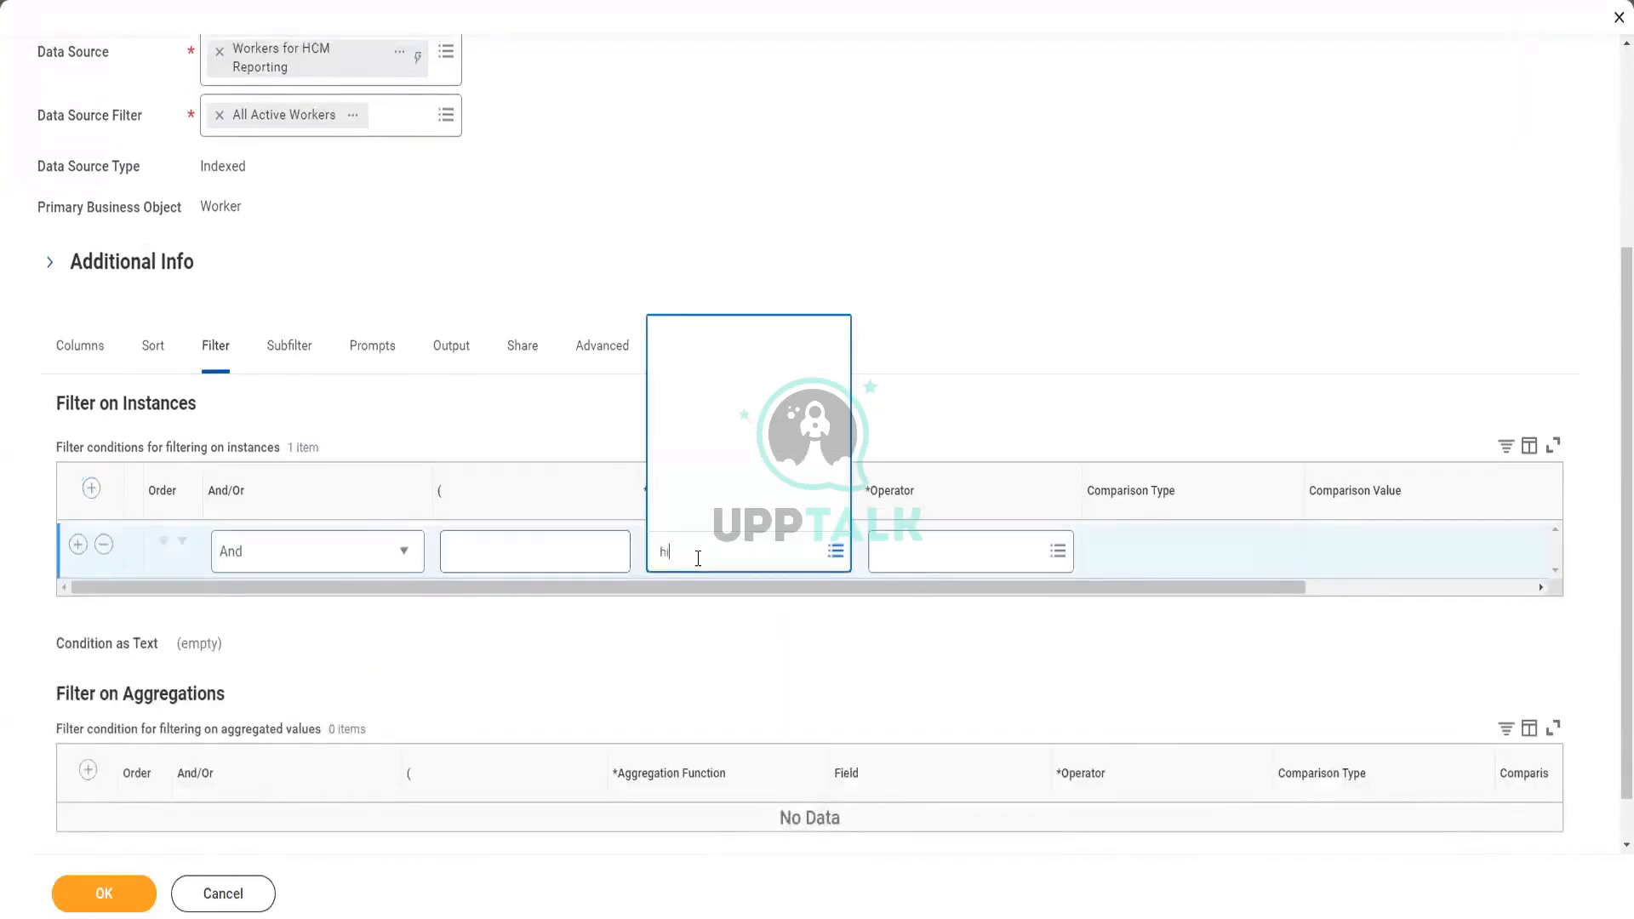
pyautogui.write('re date')
pyautogui.click(717, 453)
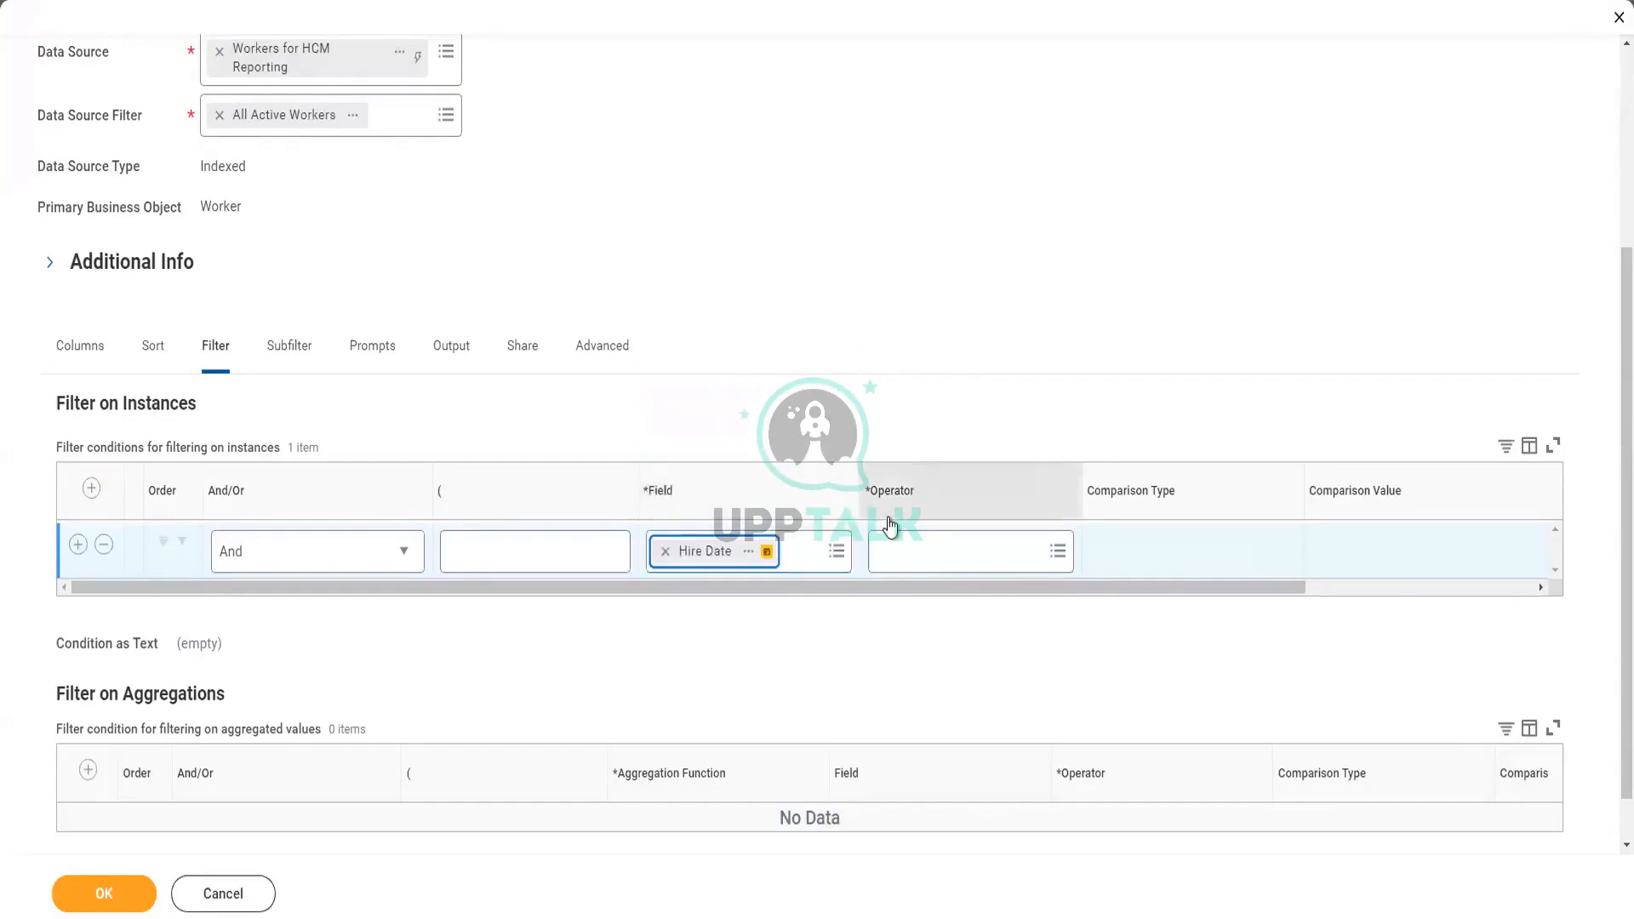
pyautogui.click(926, 552)
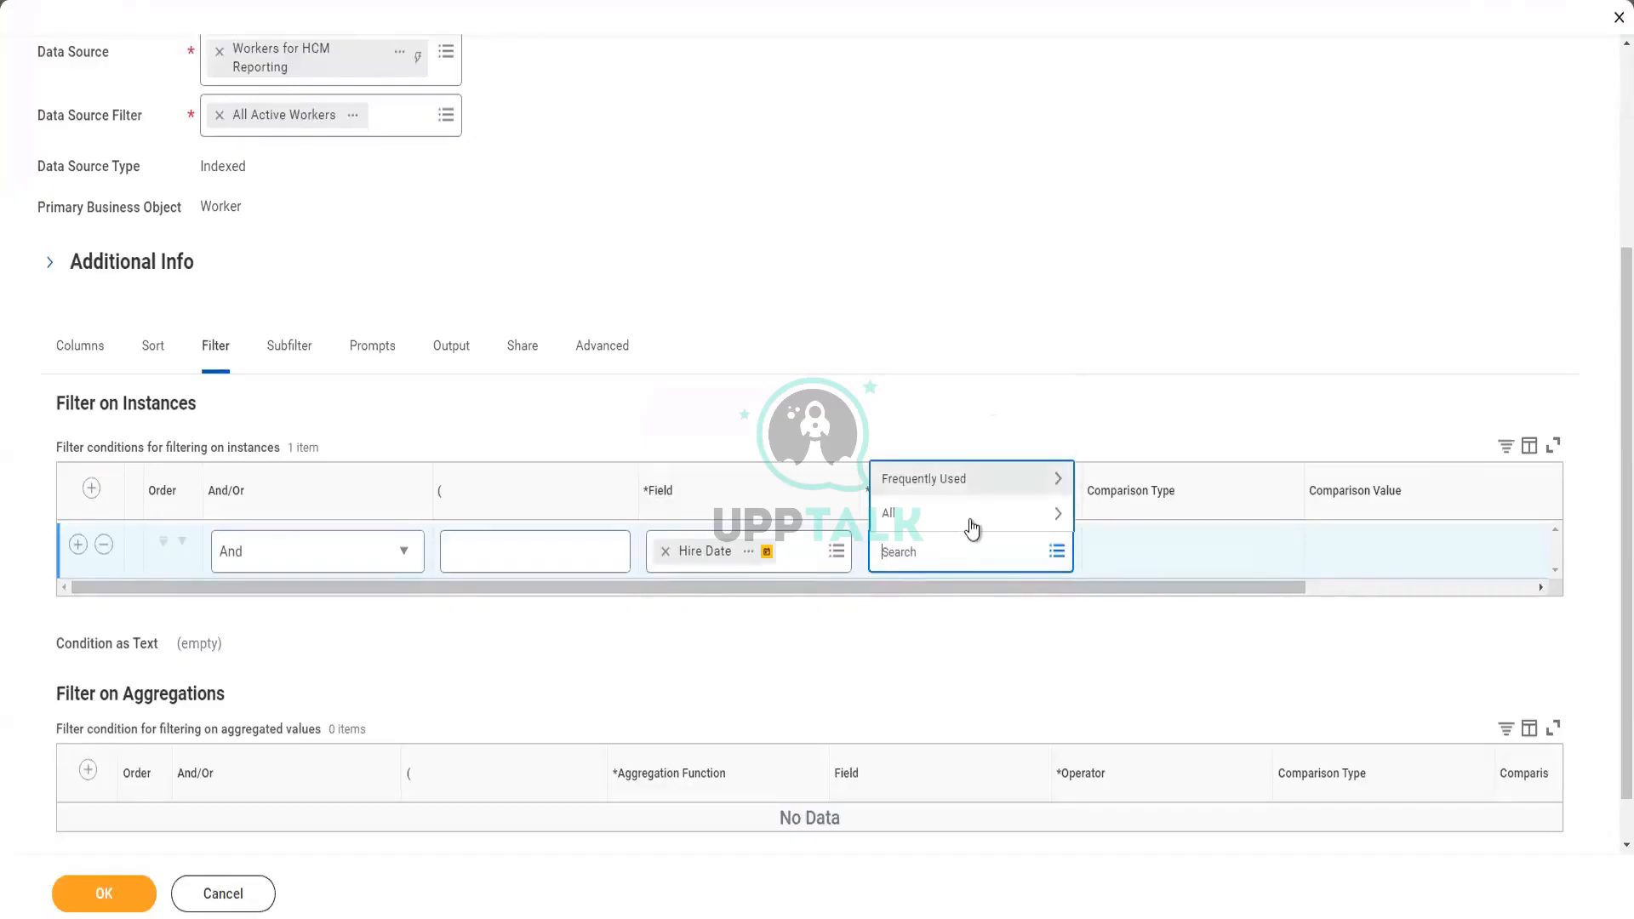
pyautogui.click(970, 516)
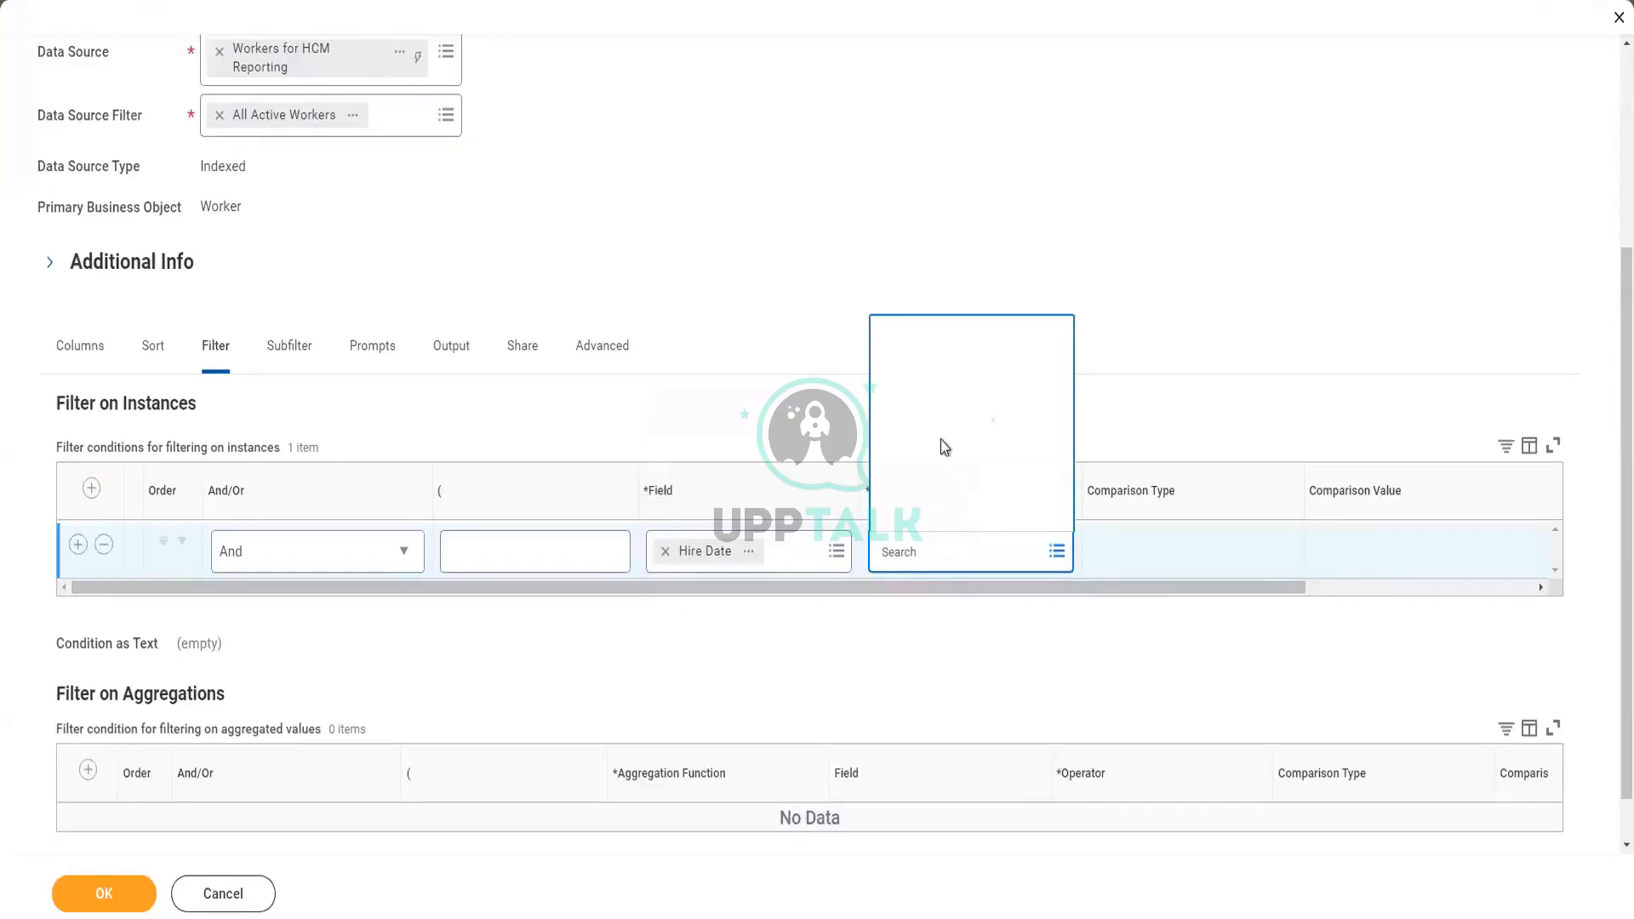
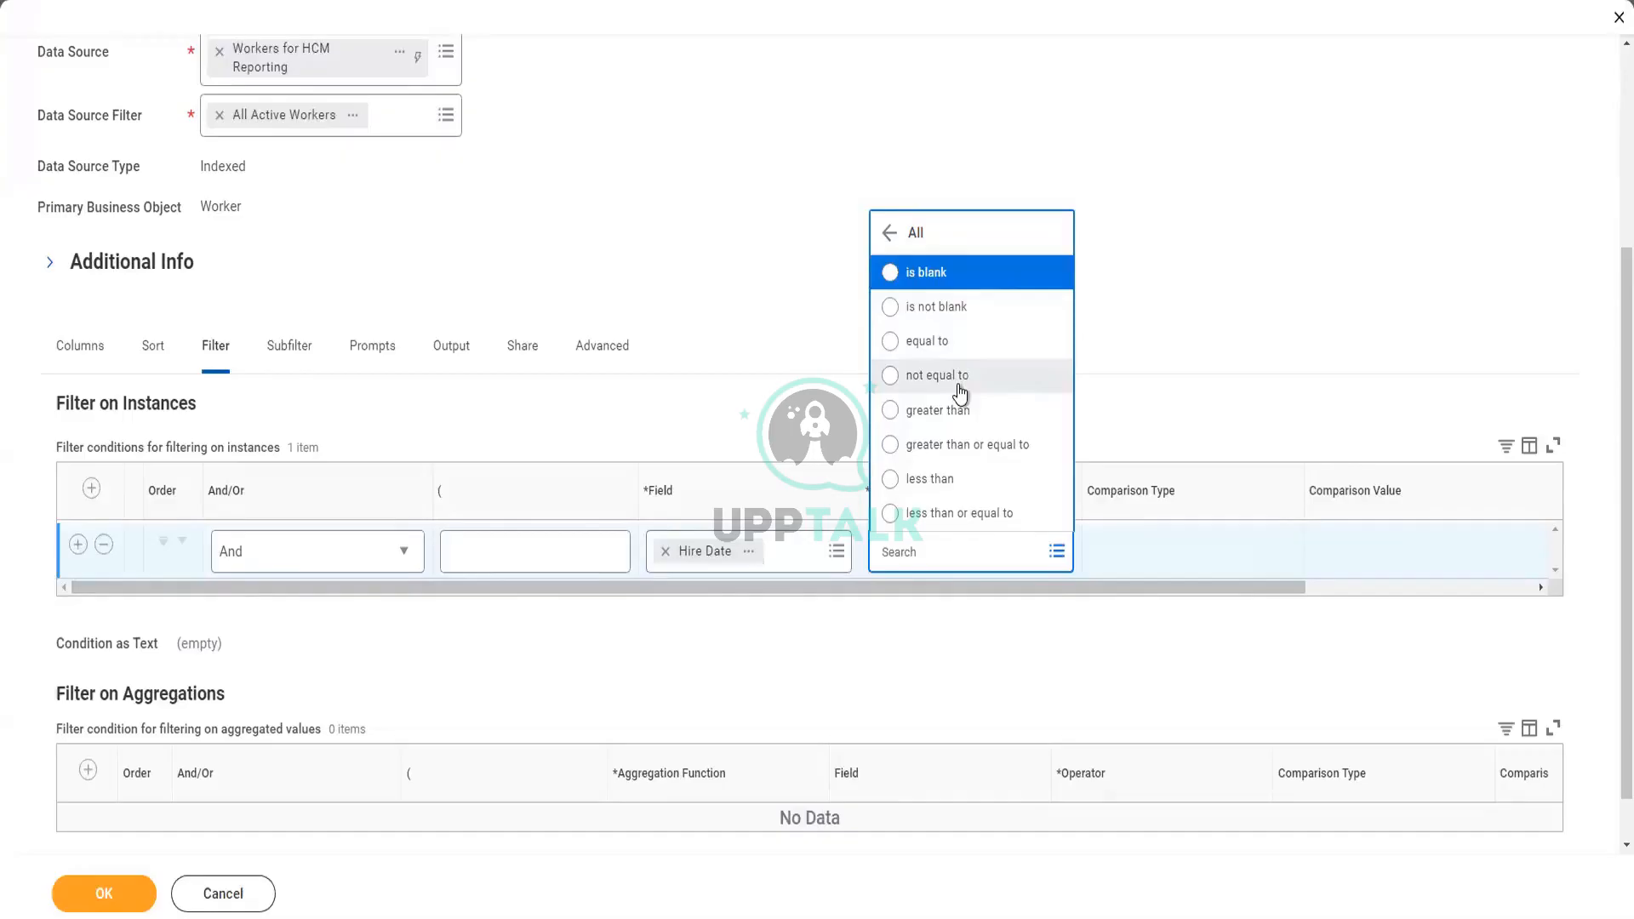
pyautogui.click(947, 445)
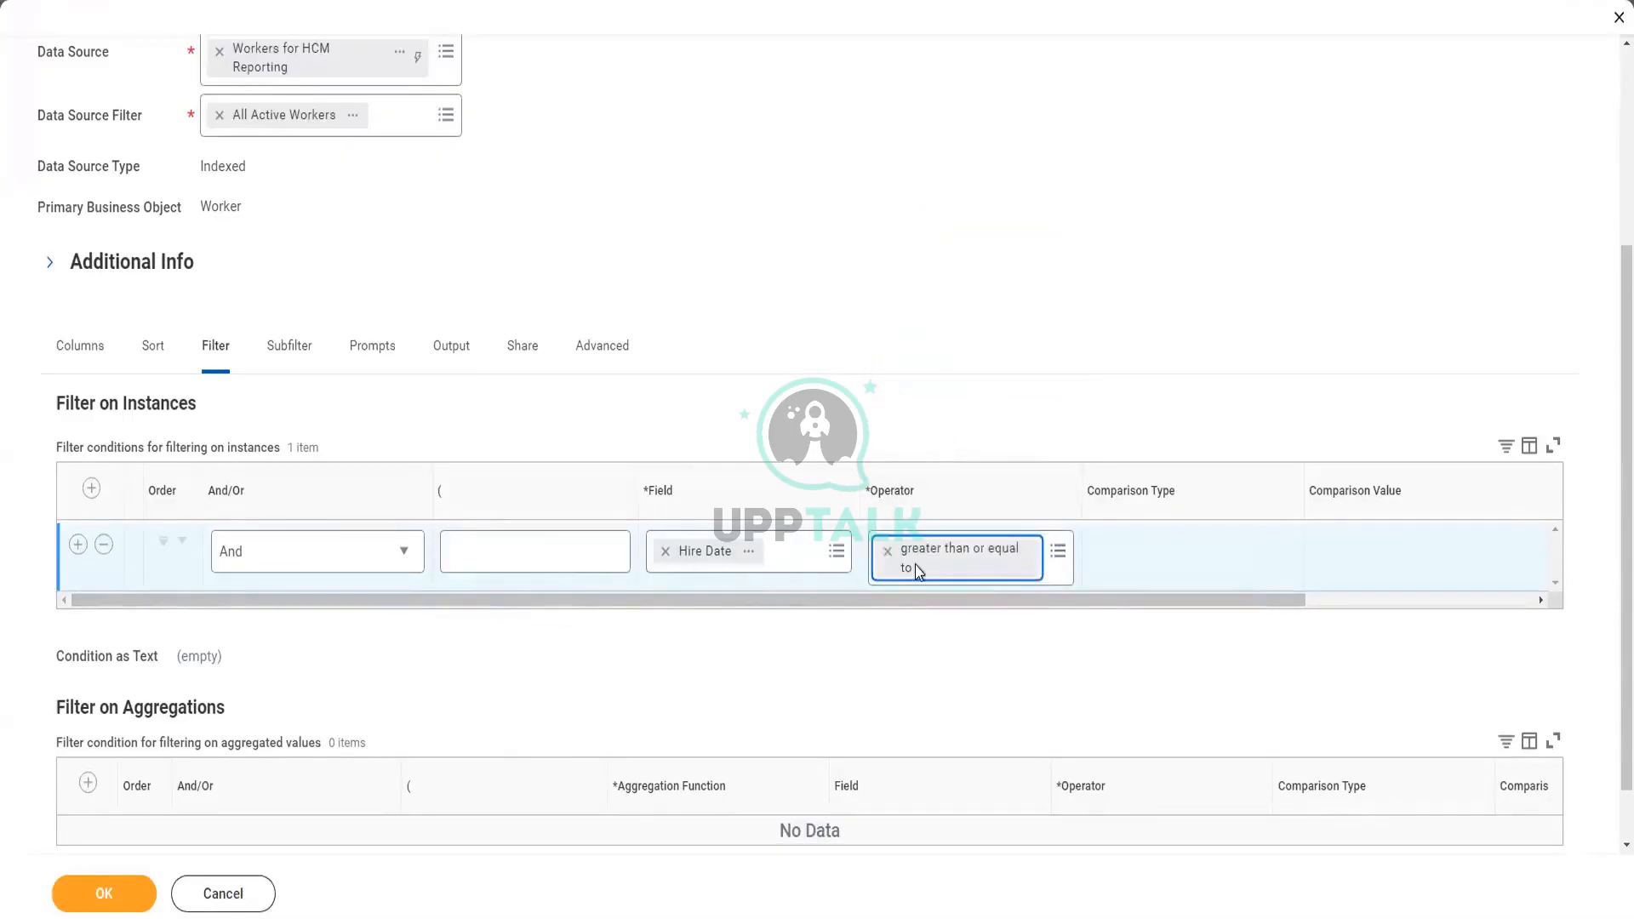
# - Replace the Hire Date condition's comparison type with Prompt the user for the value
pyautogui.moveTo(1196, 601); pyautogui.dragTo(1392, 596)
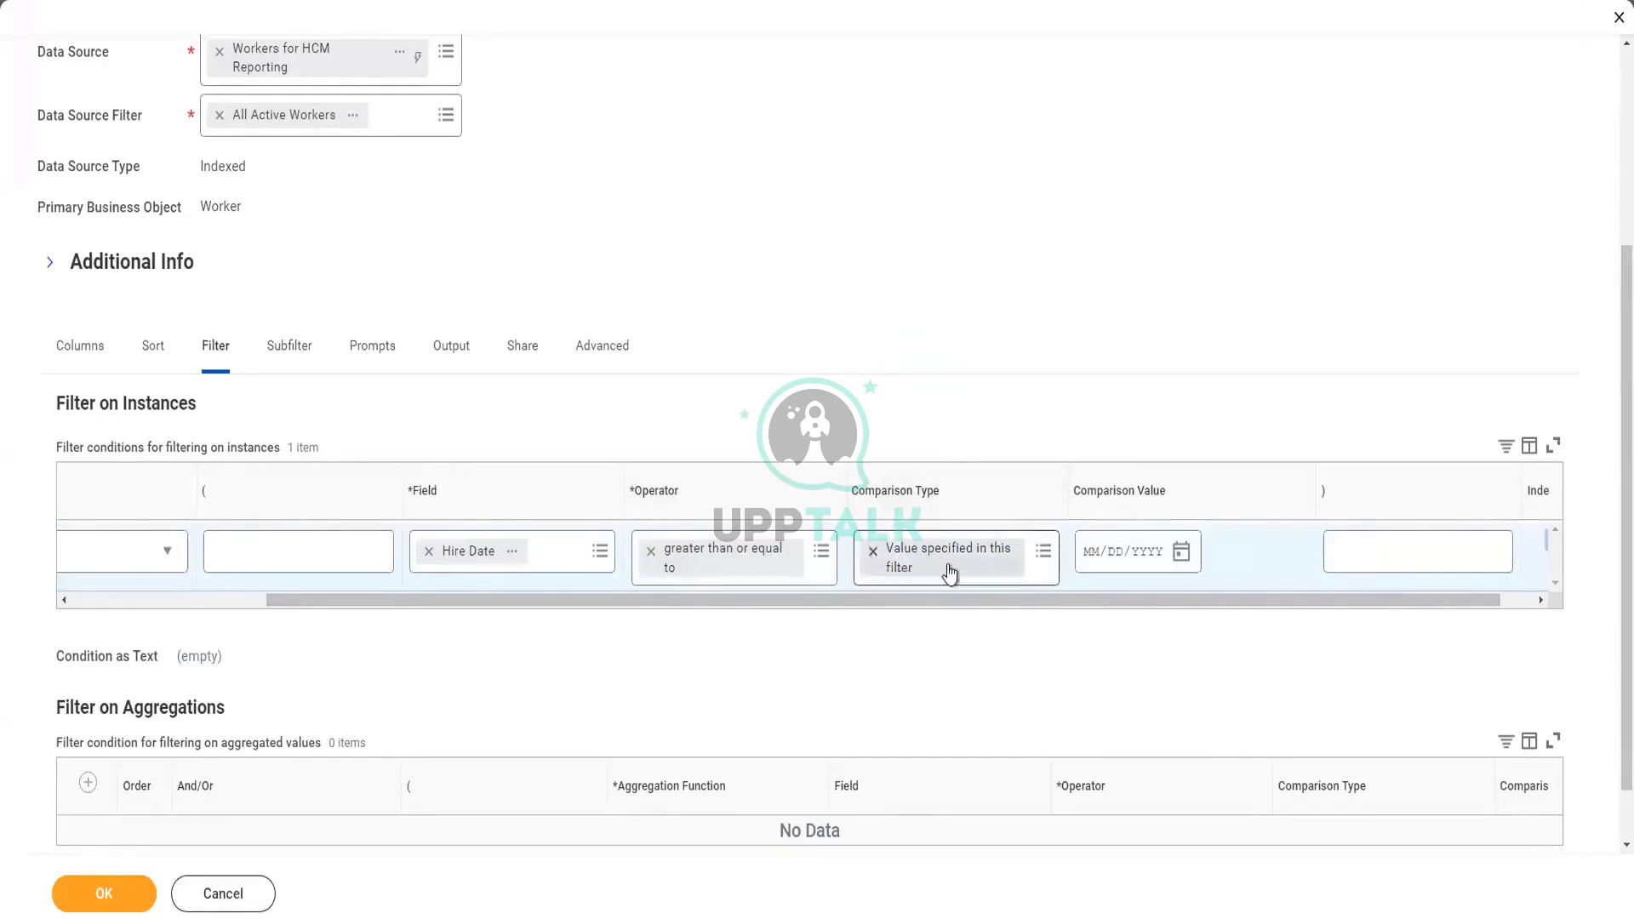
pyautogui.click(873, 553)
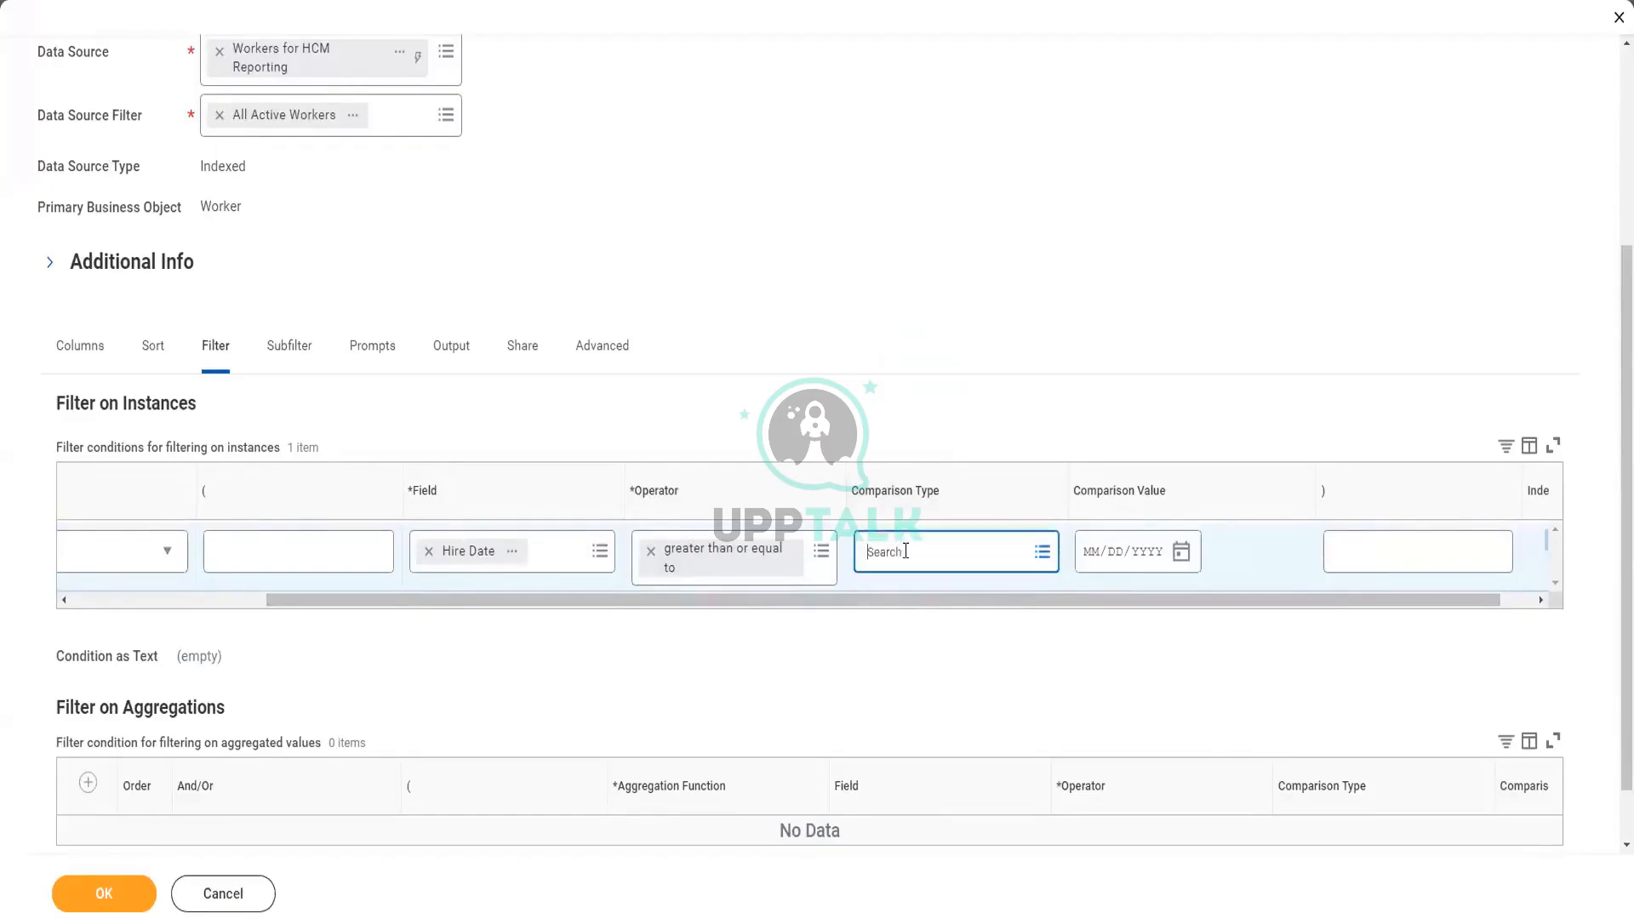
pyautogui.click(911, 551)
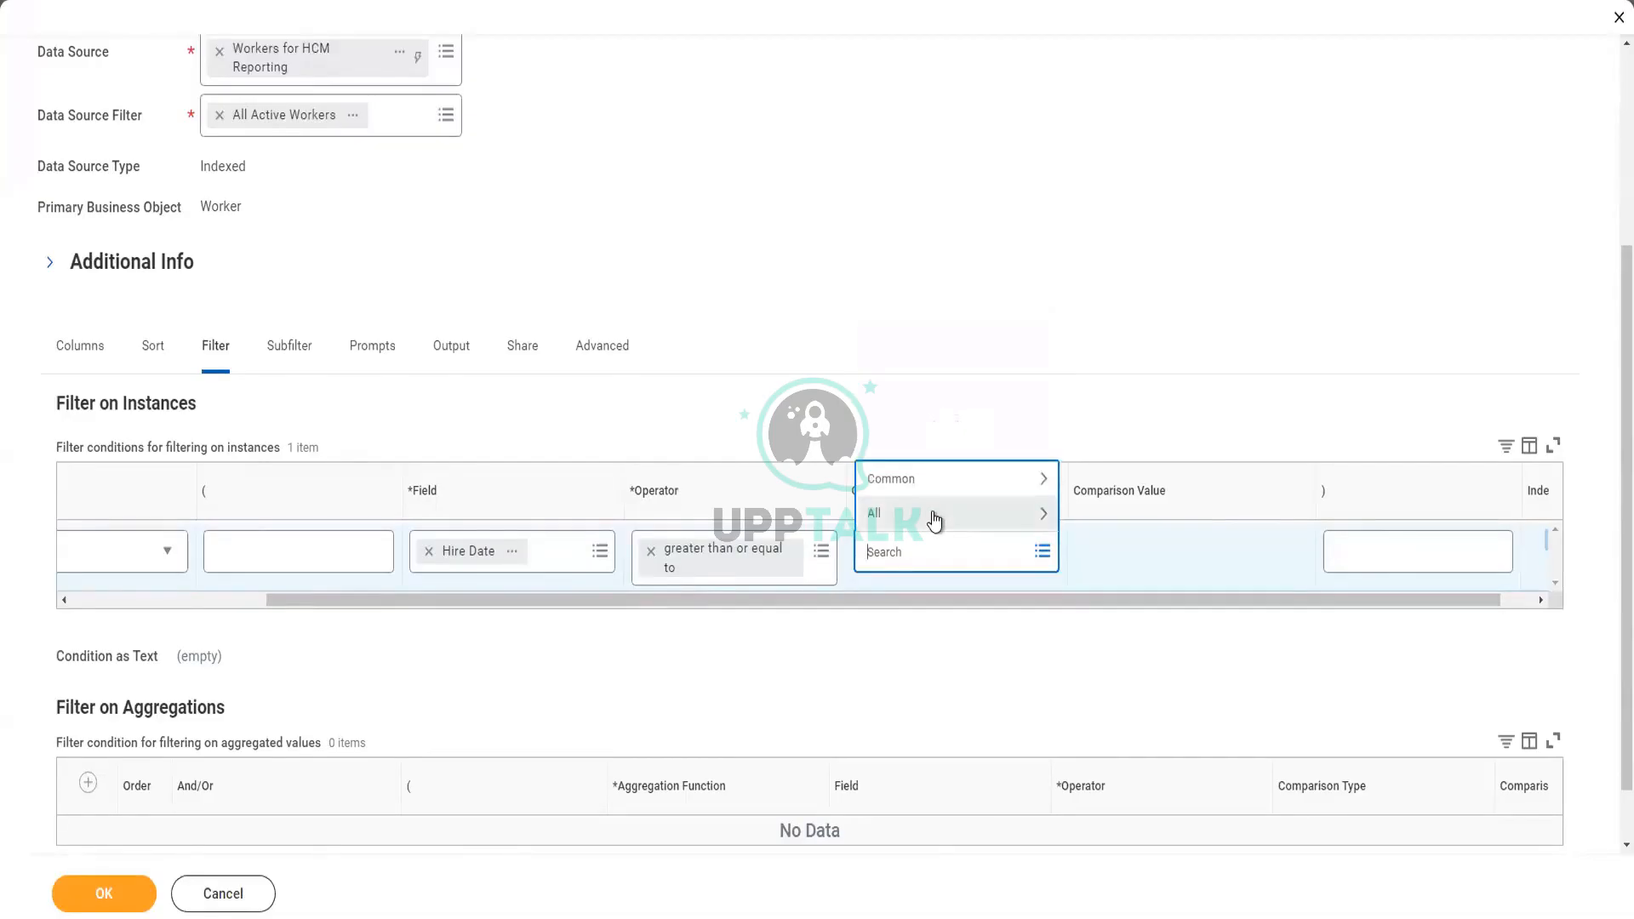
pyautogui.click(932, 514)
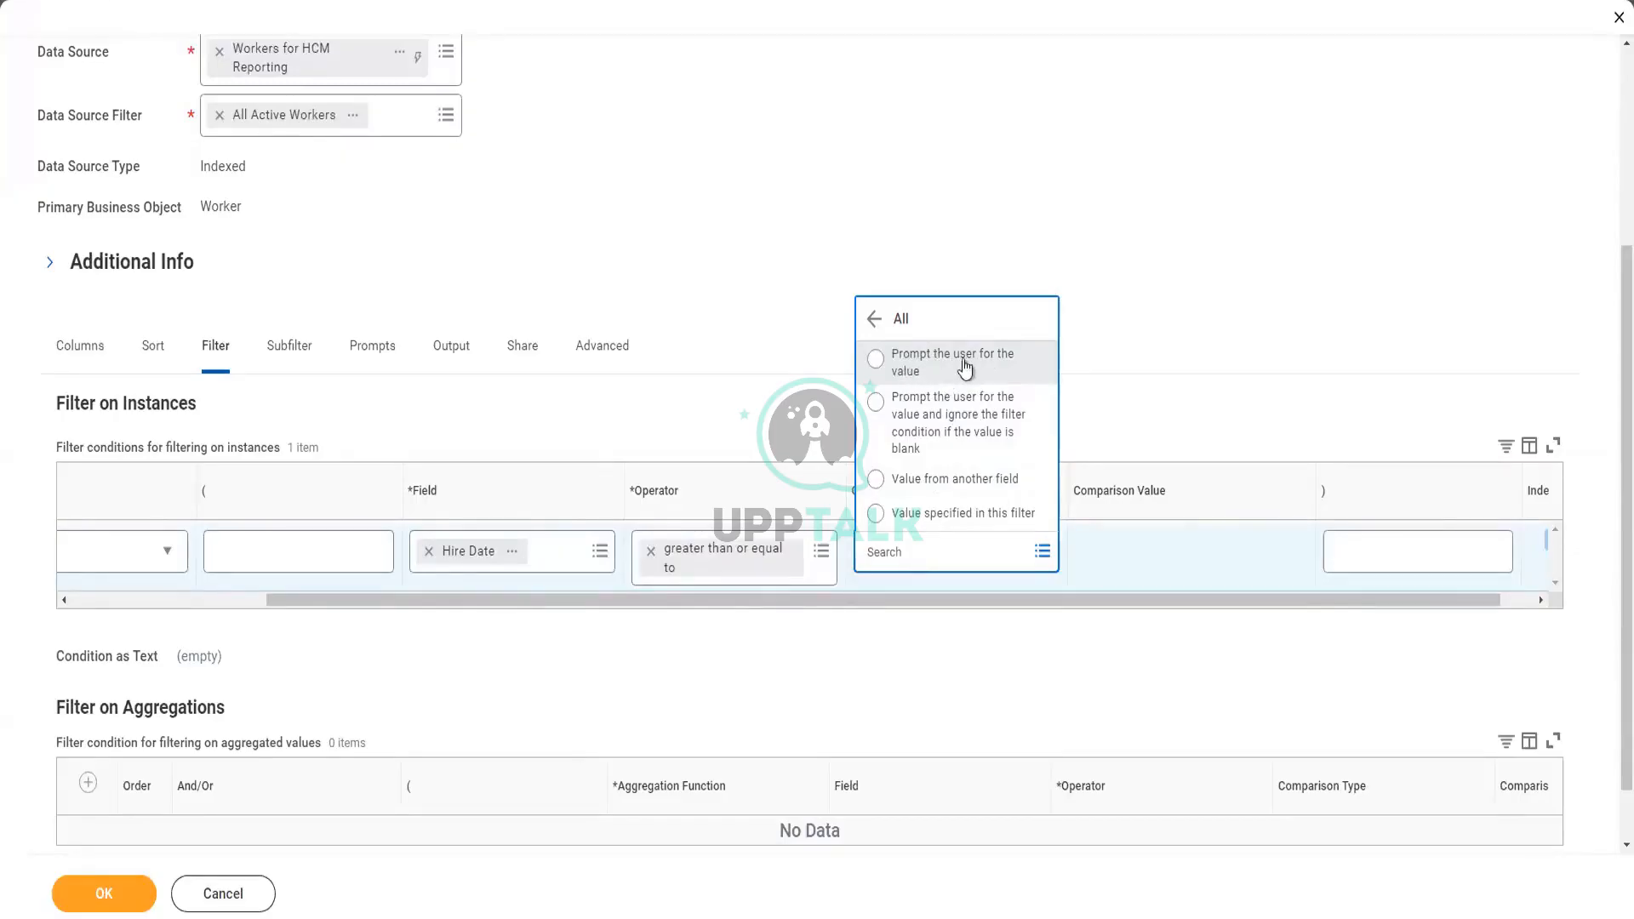
pyautogui.click(899, 376)
pyautogui.click(889, 366)
pyautogui.click(962, 367)
pyautogui.click(998, 383)
pyautogui.click(898, 368)
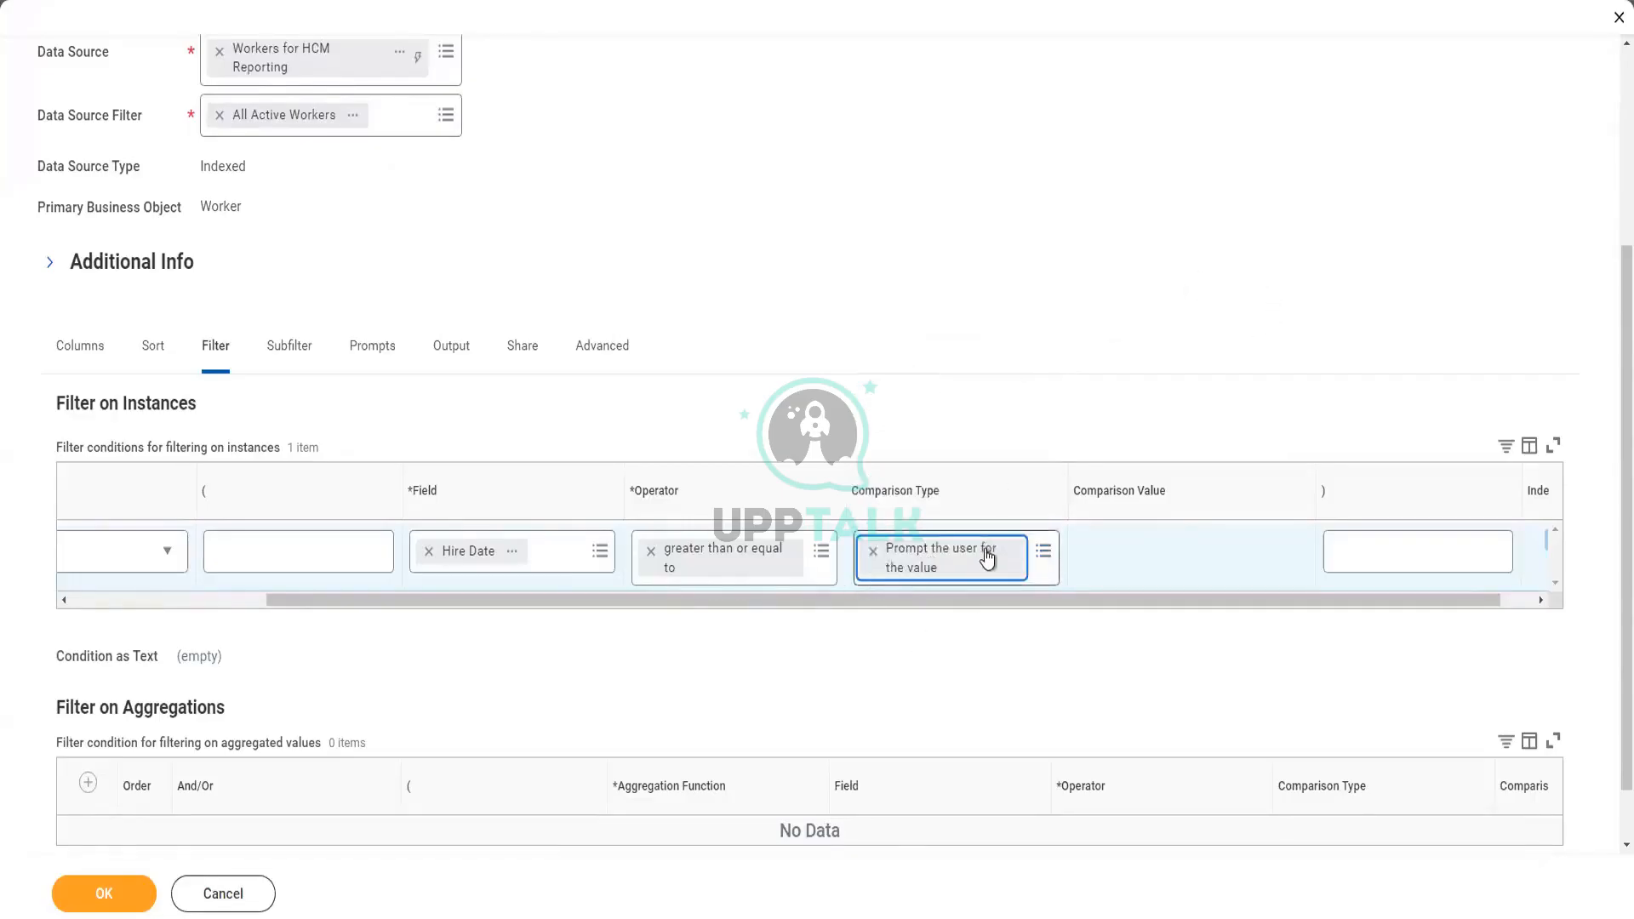
# - Populate the undefined prompt defaults so that Hire Date is included among the report's prompts
pyautogui.click(368, 355)
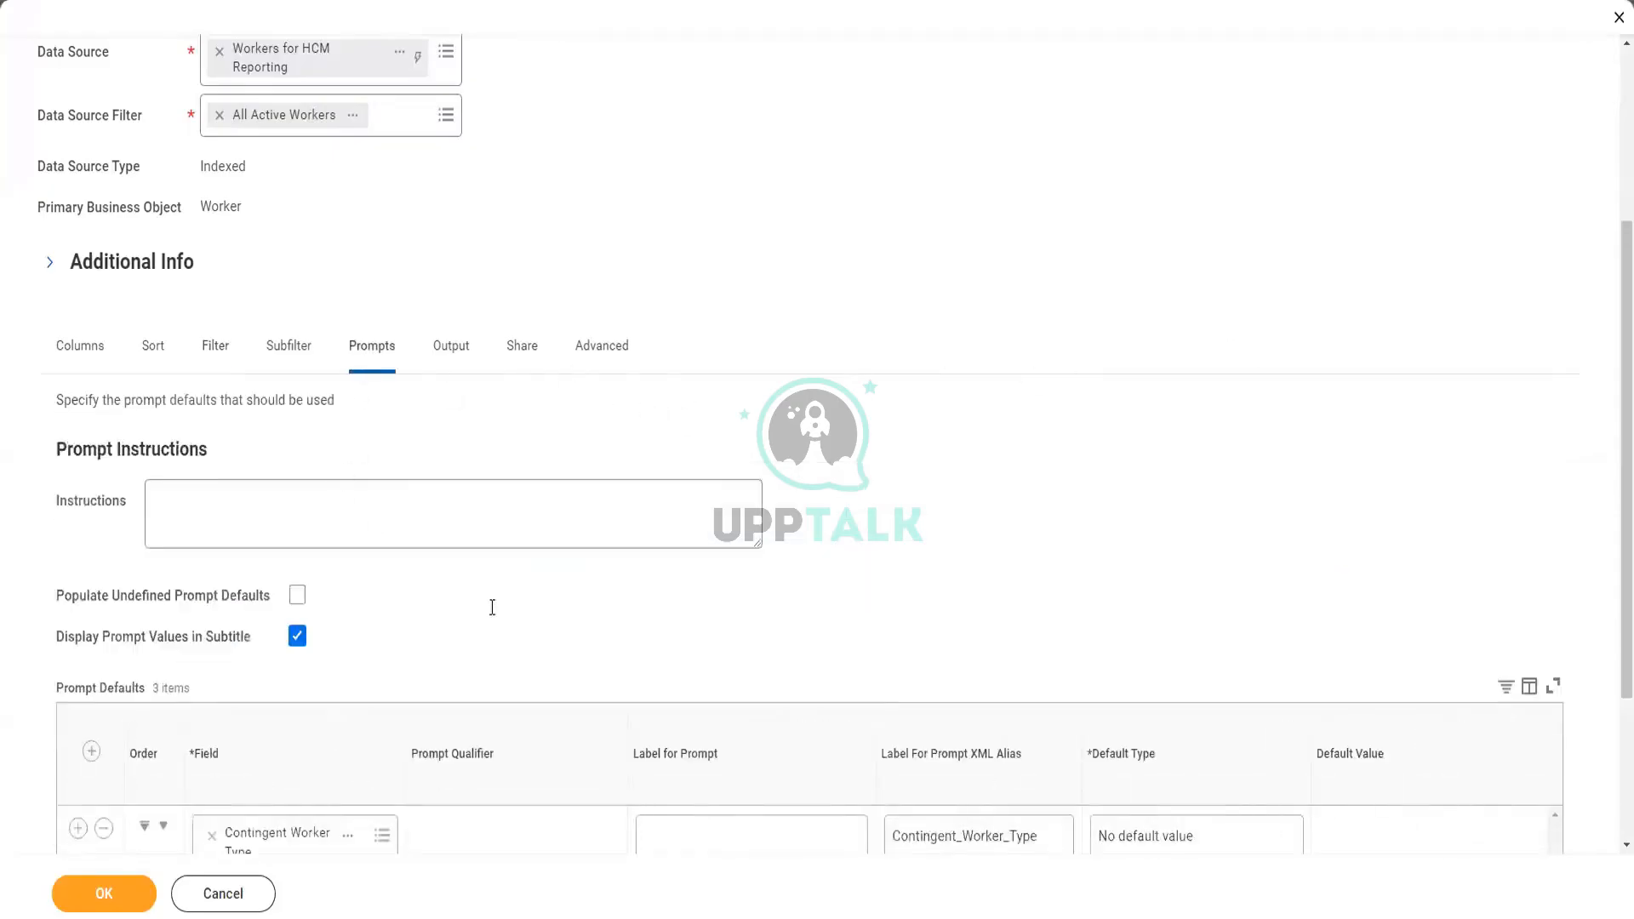
pyautogui.scroll(-3, 419, 528)
pyautogui.click(297, 358)
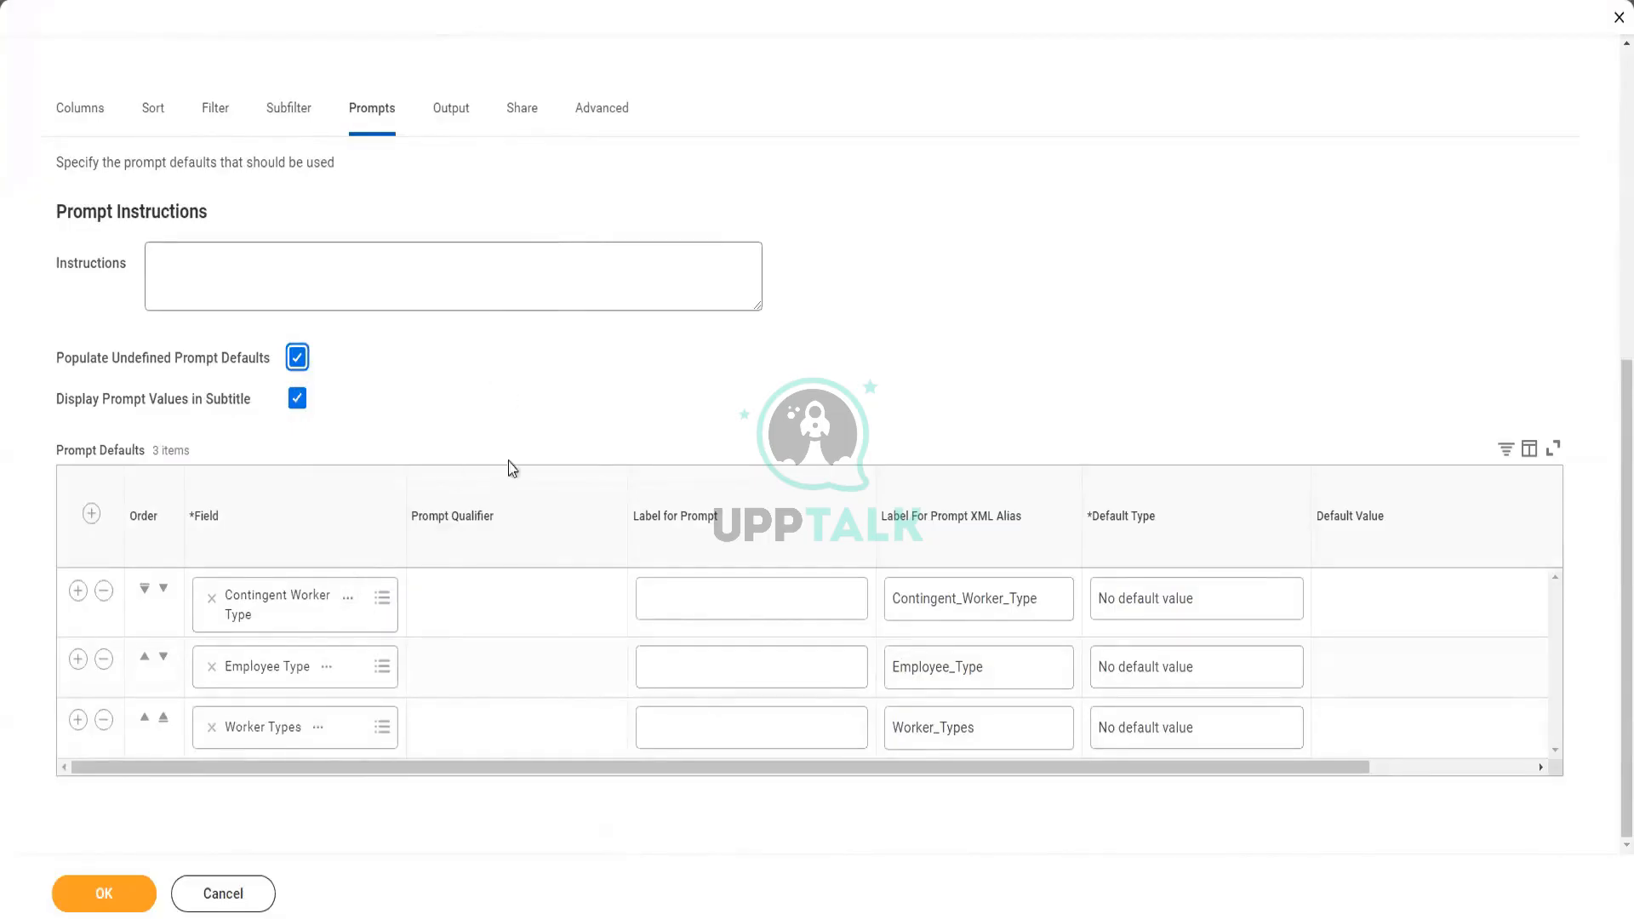
pyautogui.click(514, 711)
pyautogui.press('space')
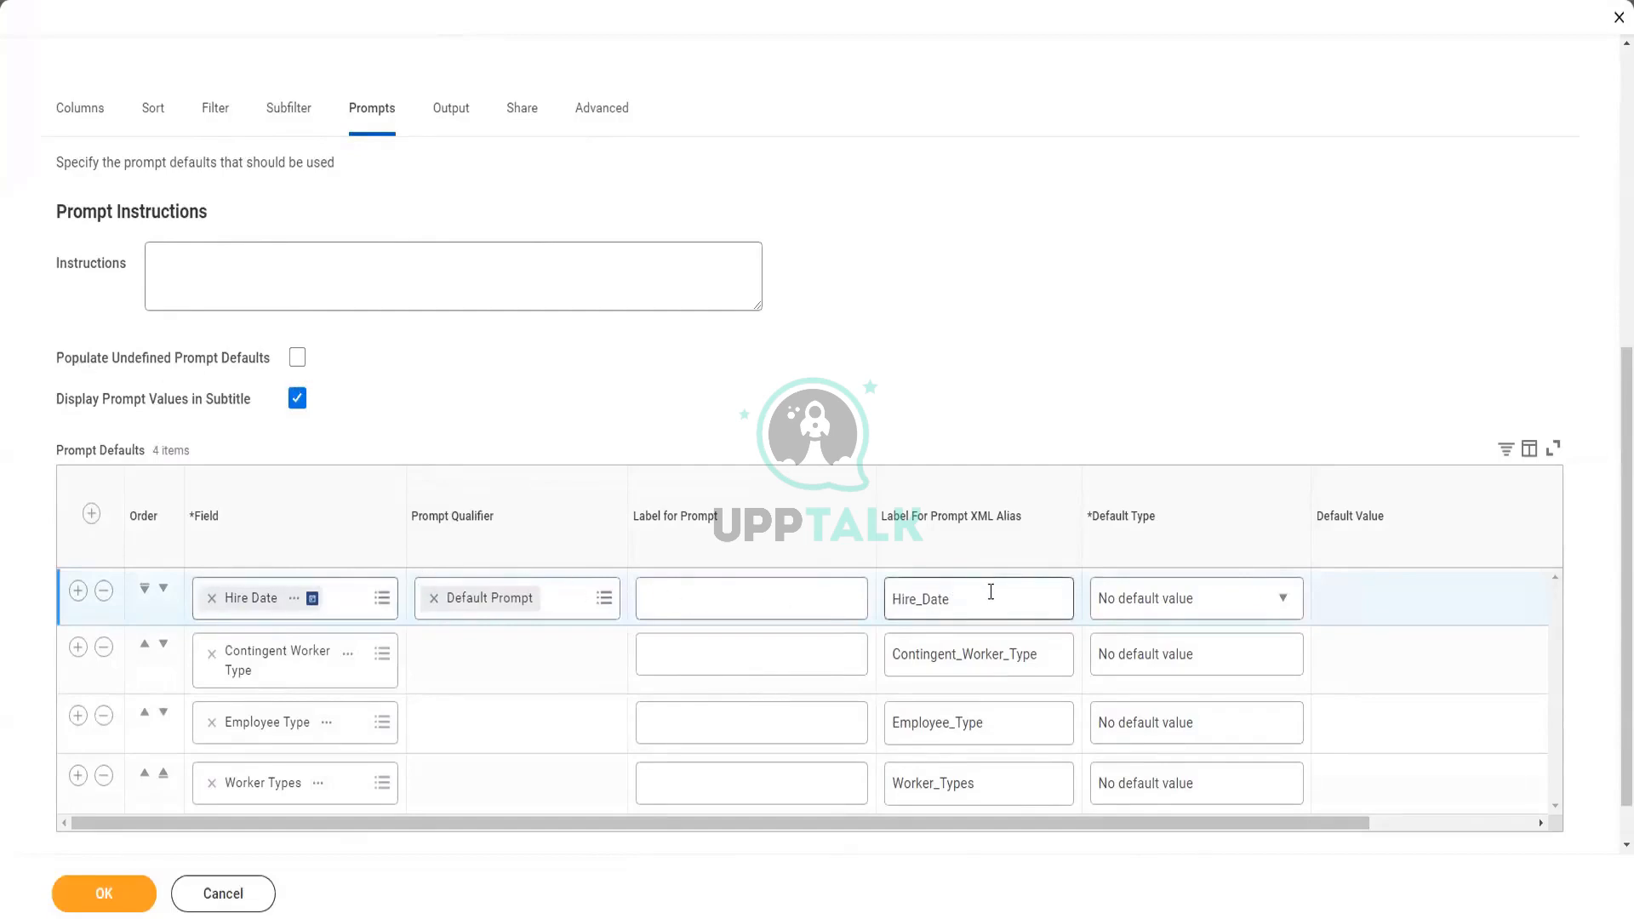
# - Check the report's column list and save the edited report definition
pyautogui.click(90, 109)
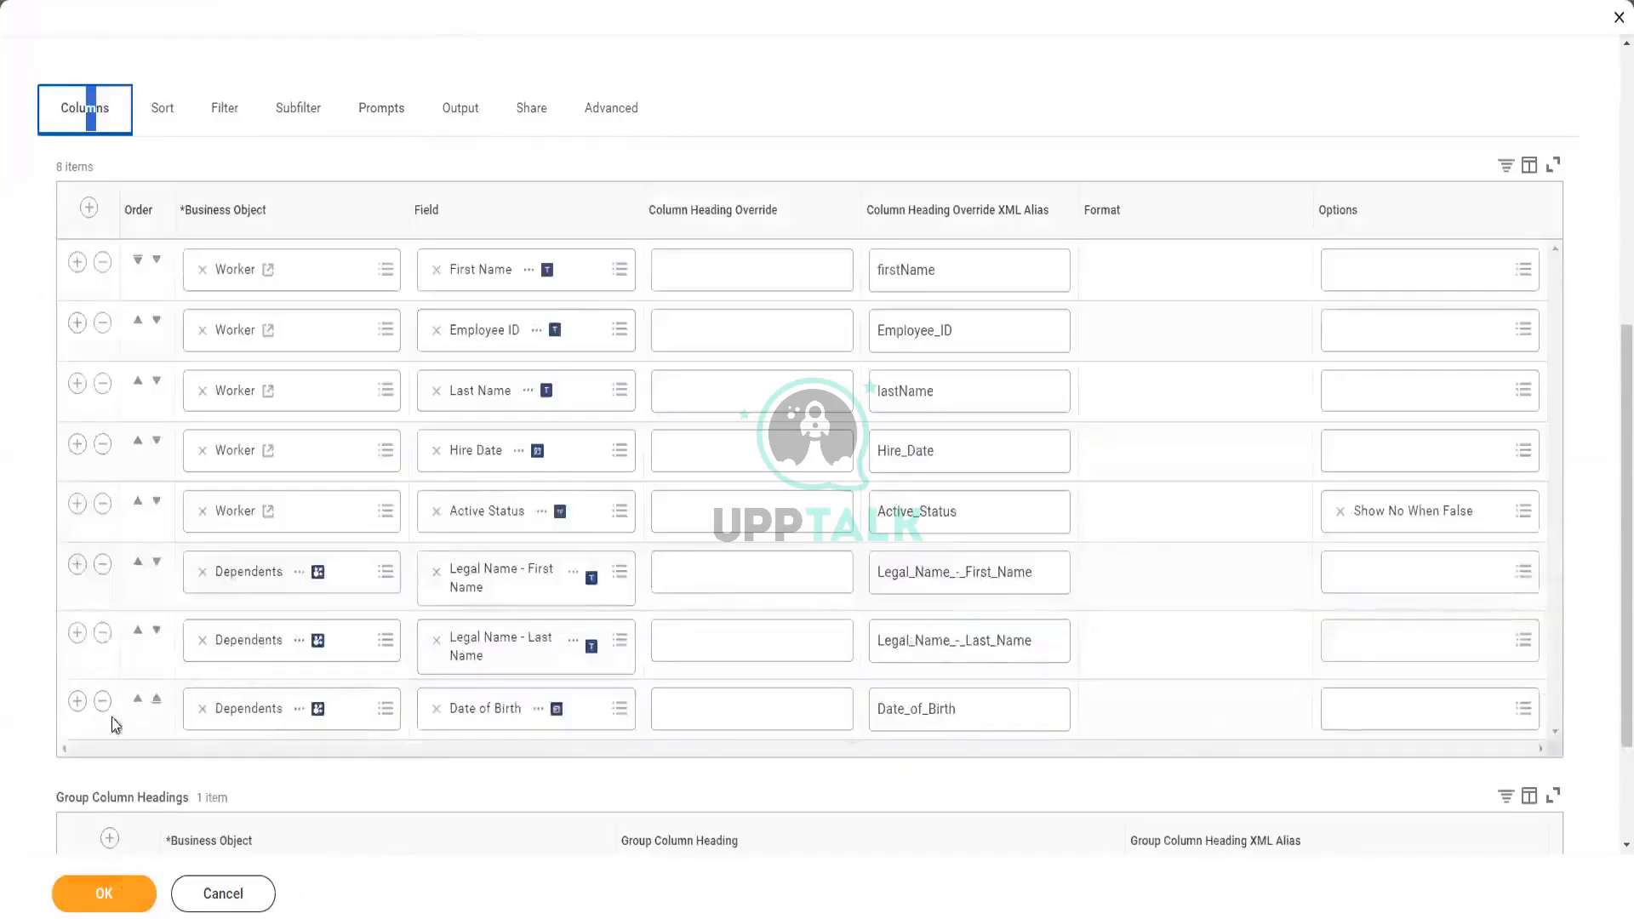
pyautogui.click(118, 905)
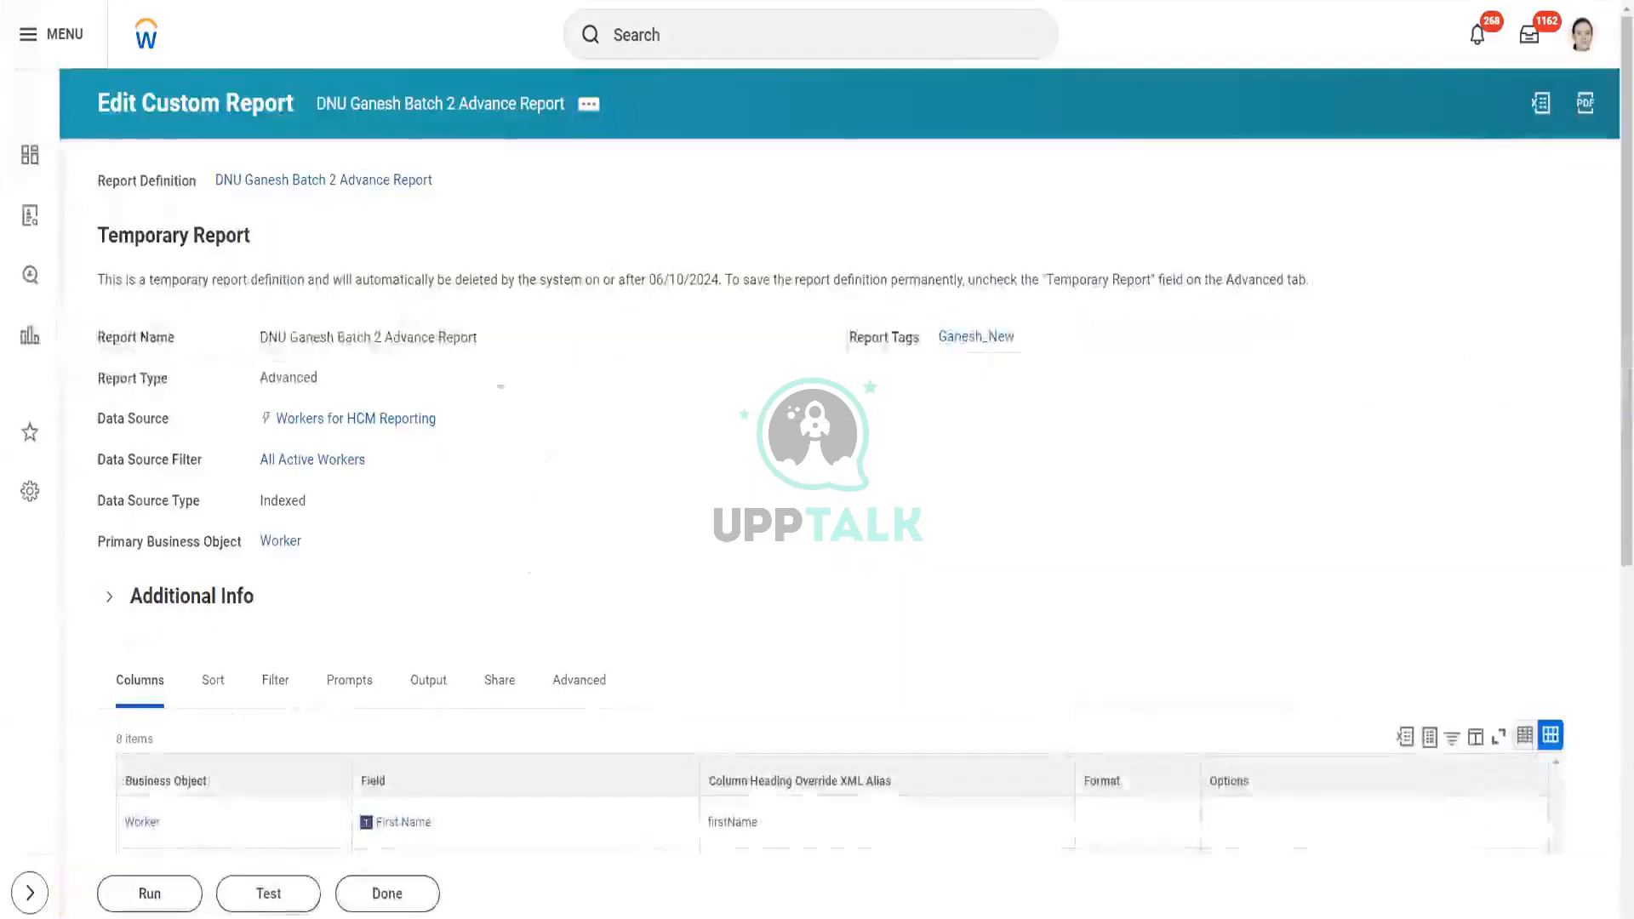
pyautogui.scroll(-4, 559, 432)
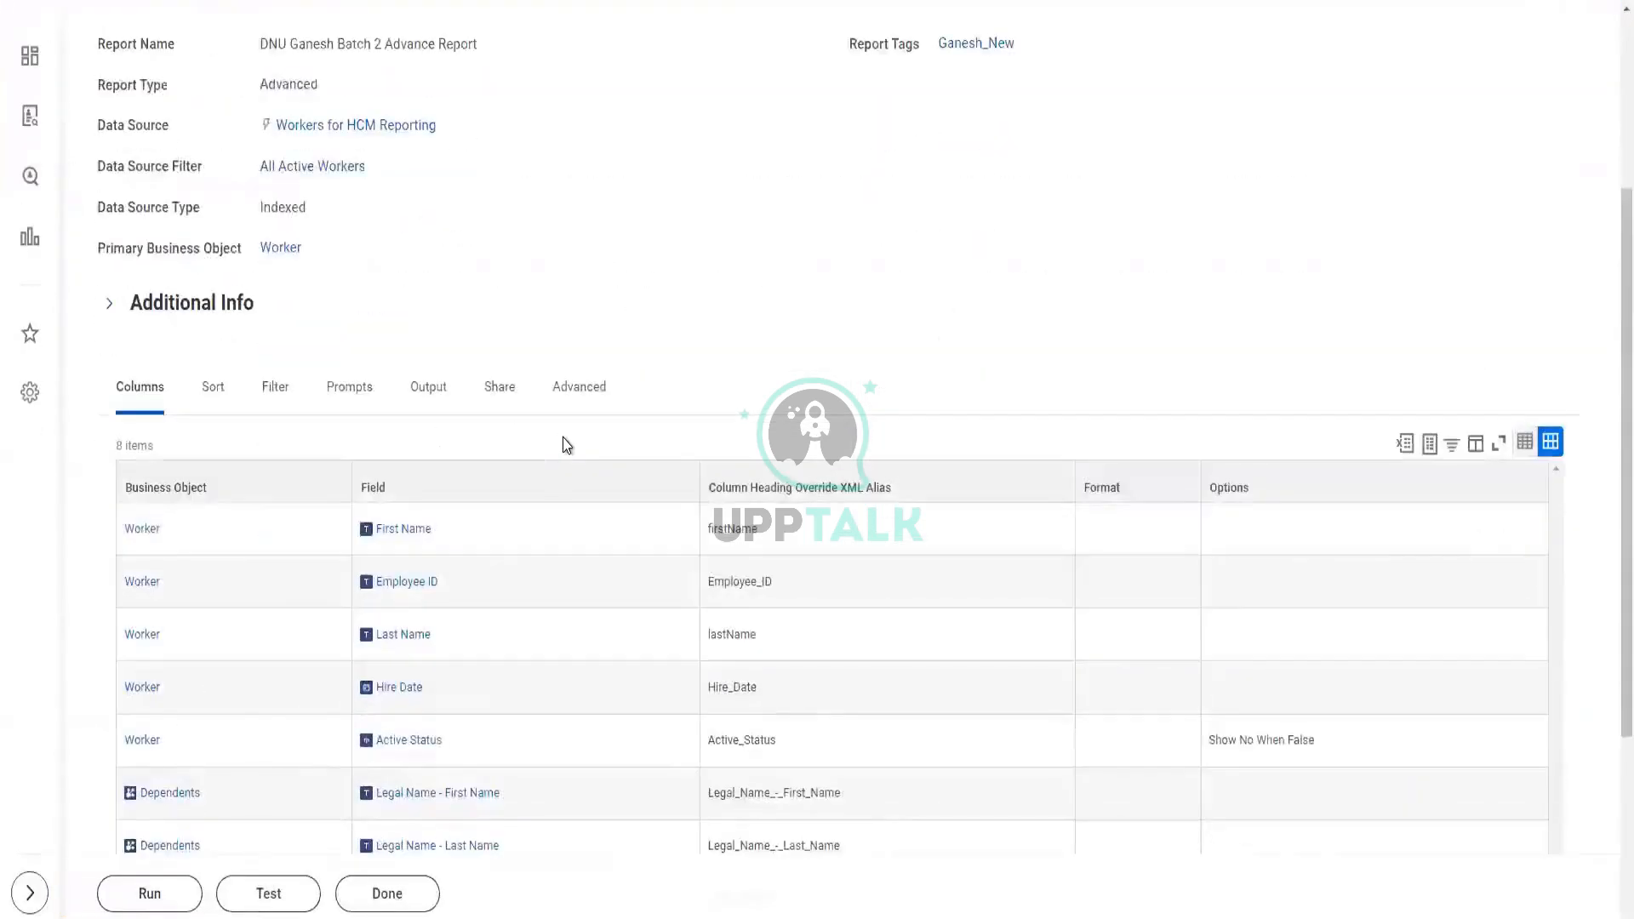
pyautogui.scroll(2, 563, 437)
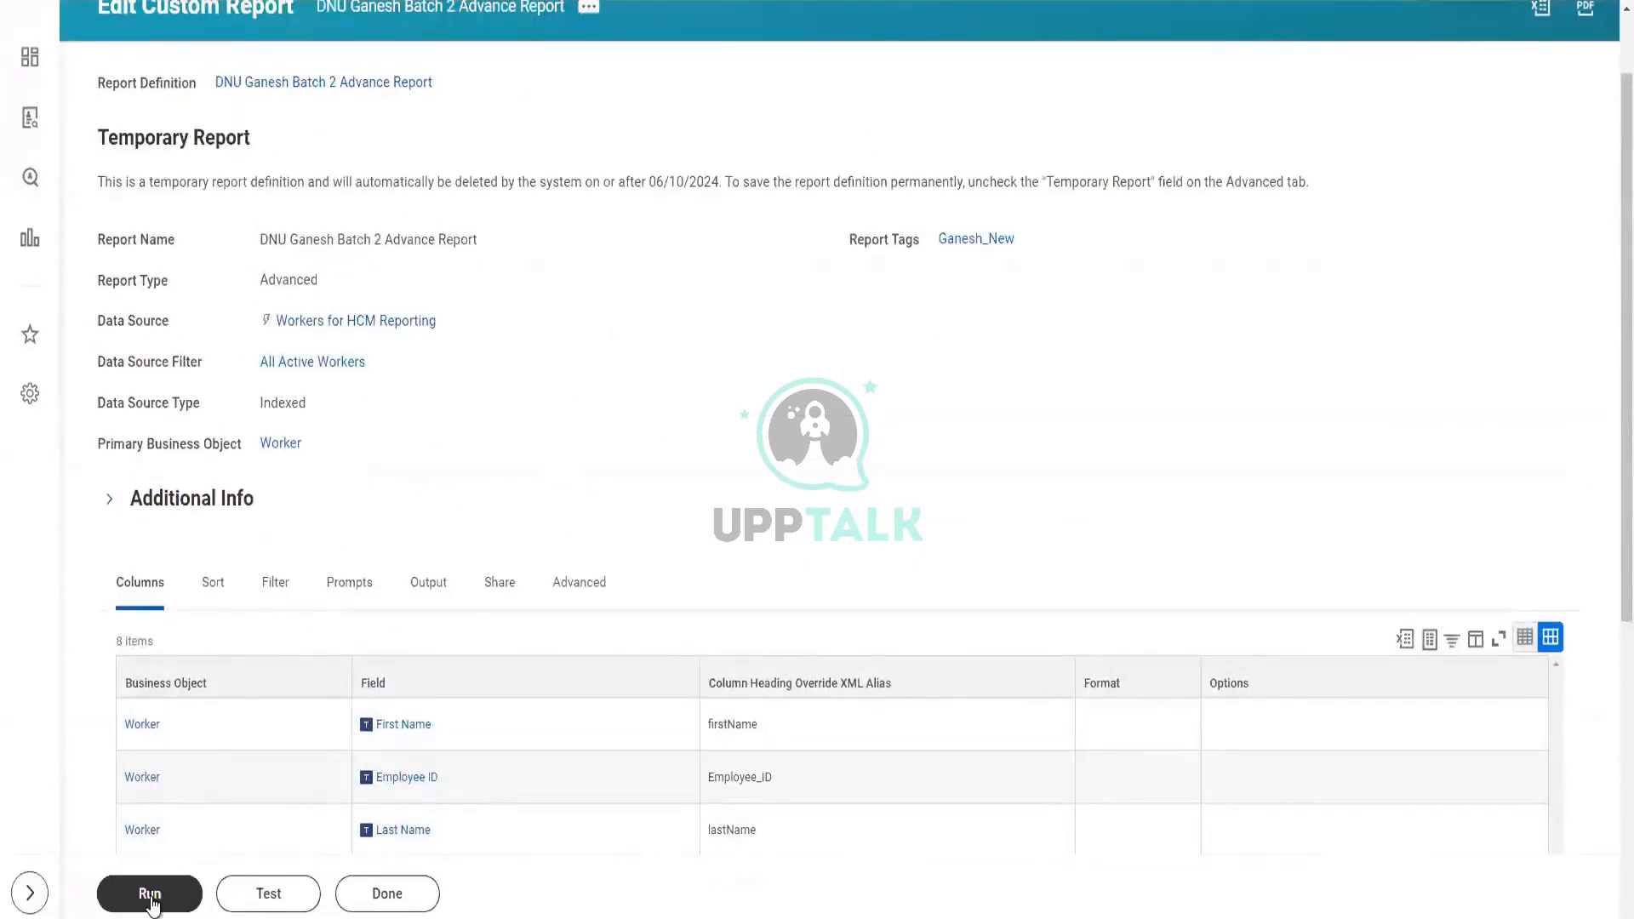
# - Run the report with Hire Date and the worker type prompts left blank, and look through the resulting worker rows
pyautogui.click(156, 900)
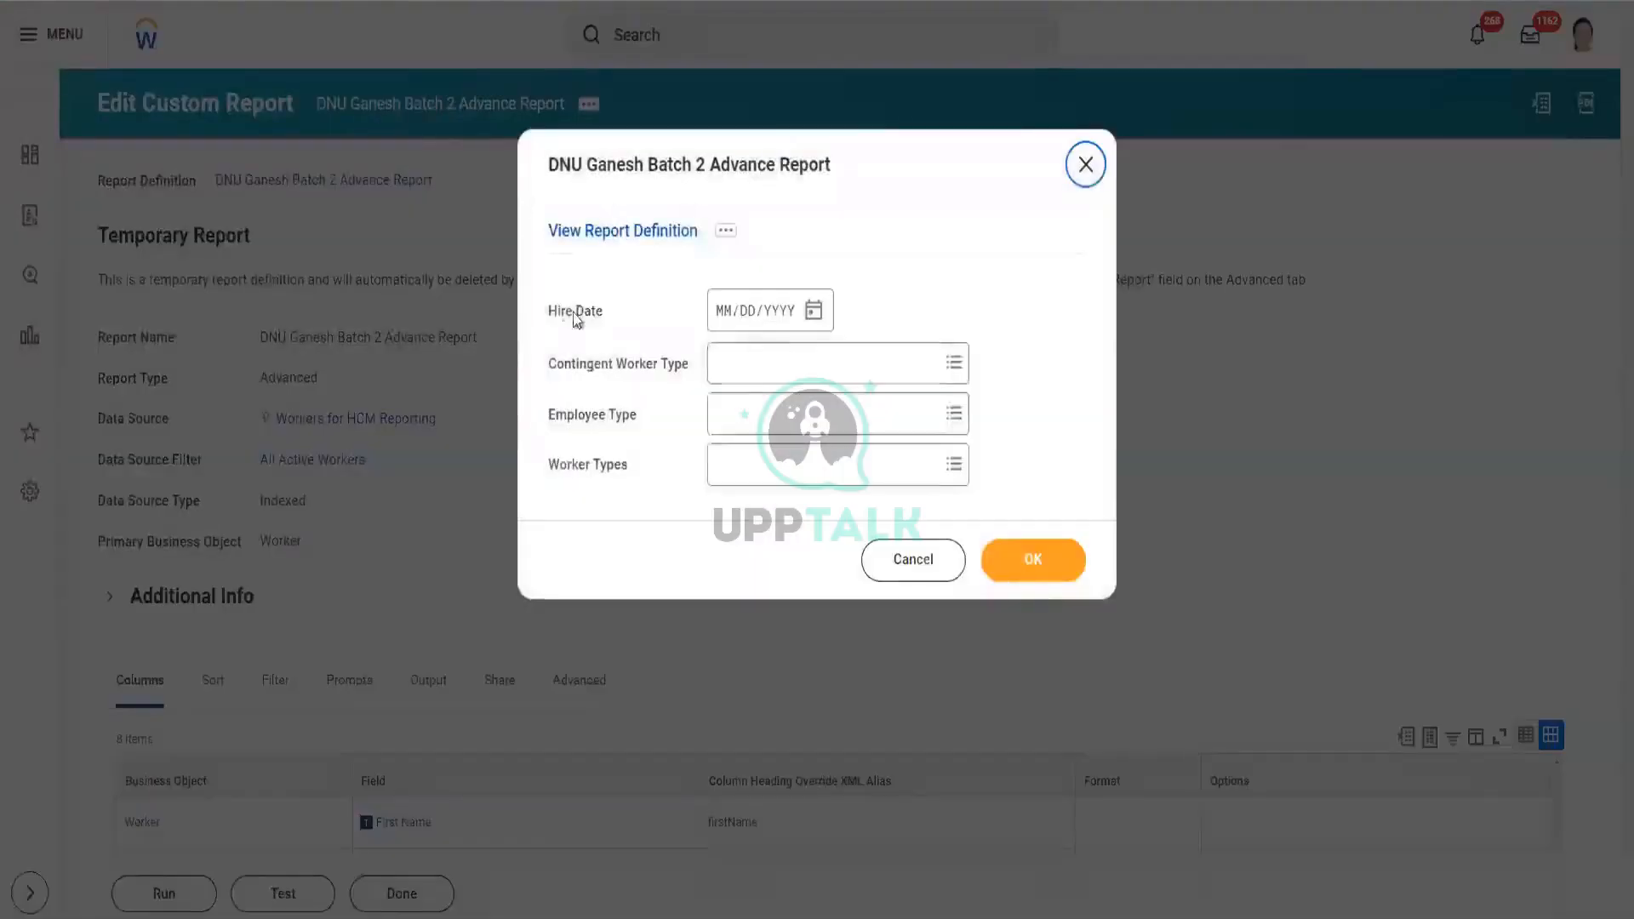
pyautogui.tripleClick(605, 317)
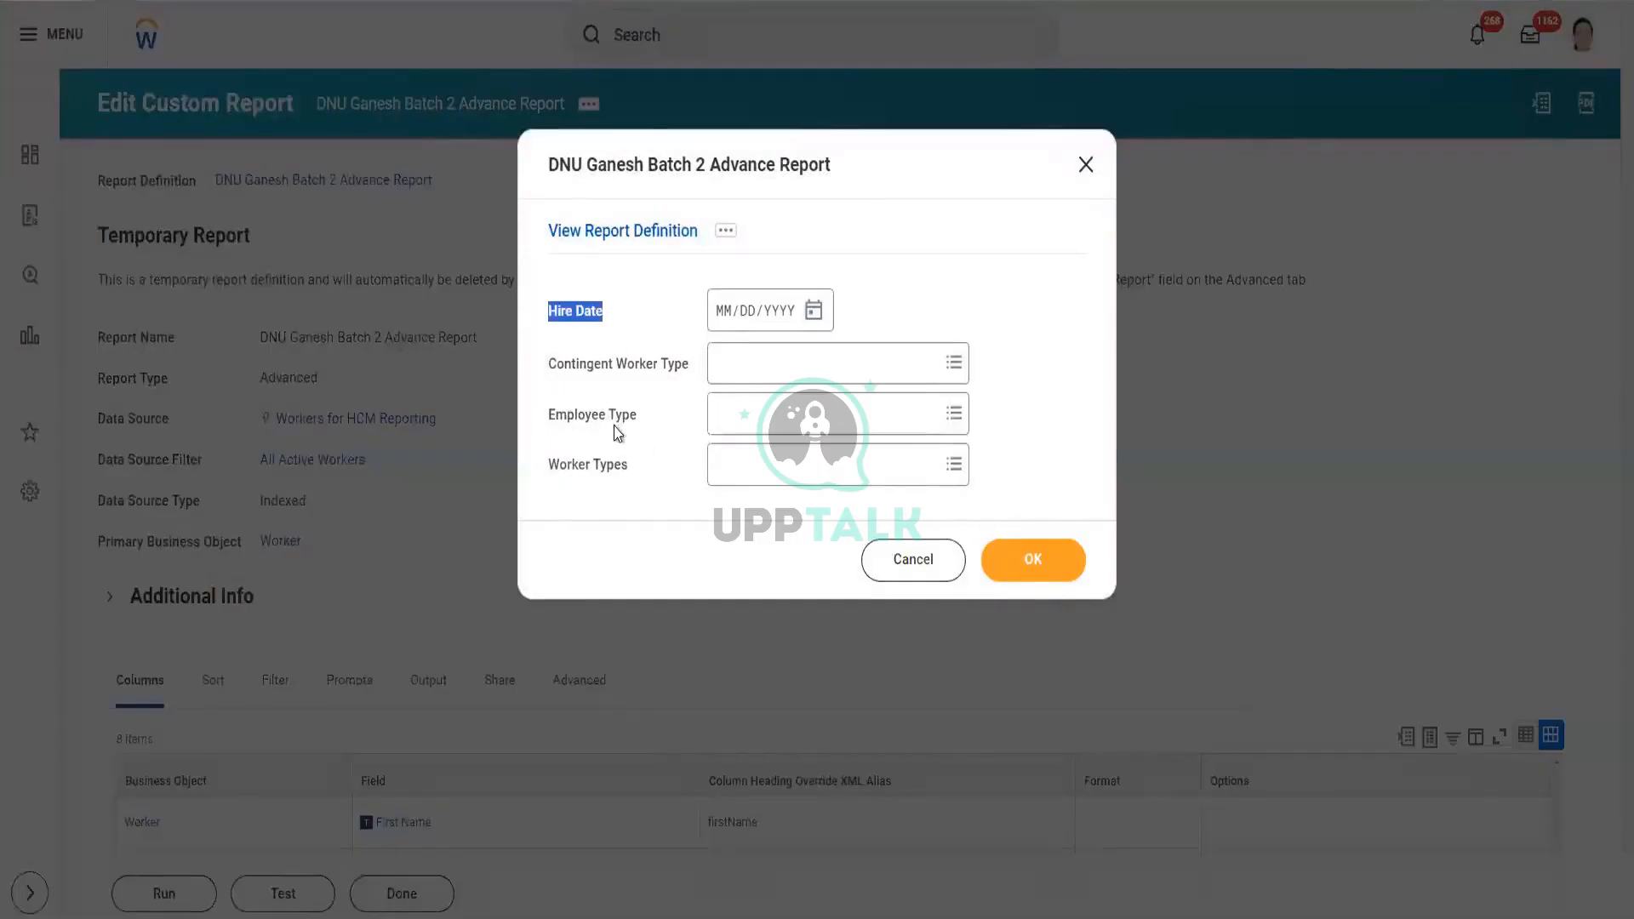
pyautogui.moveTo(554, 367); pyautogui.dragTo(641, 436)
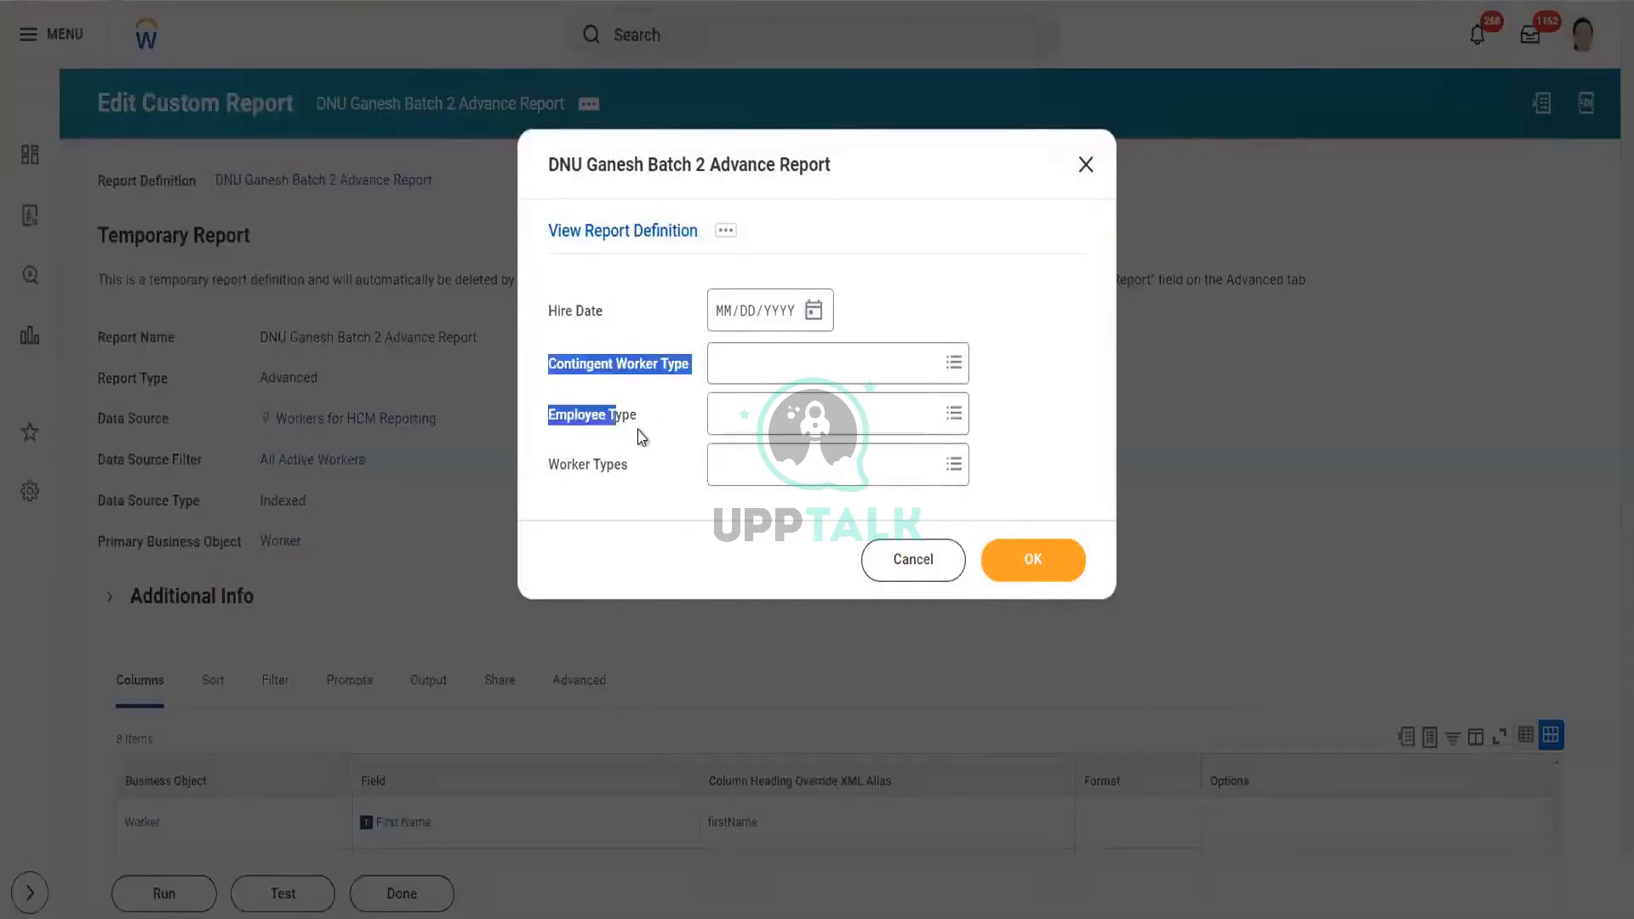
pyautogui.click(590, 323)
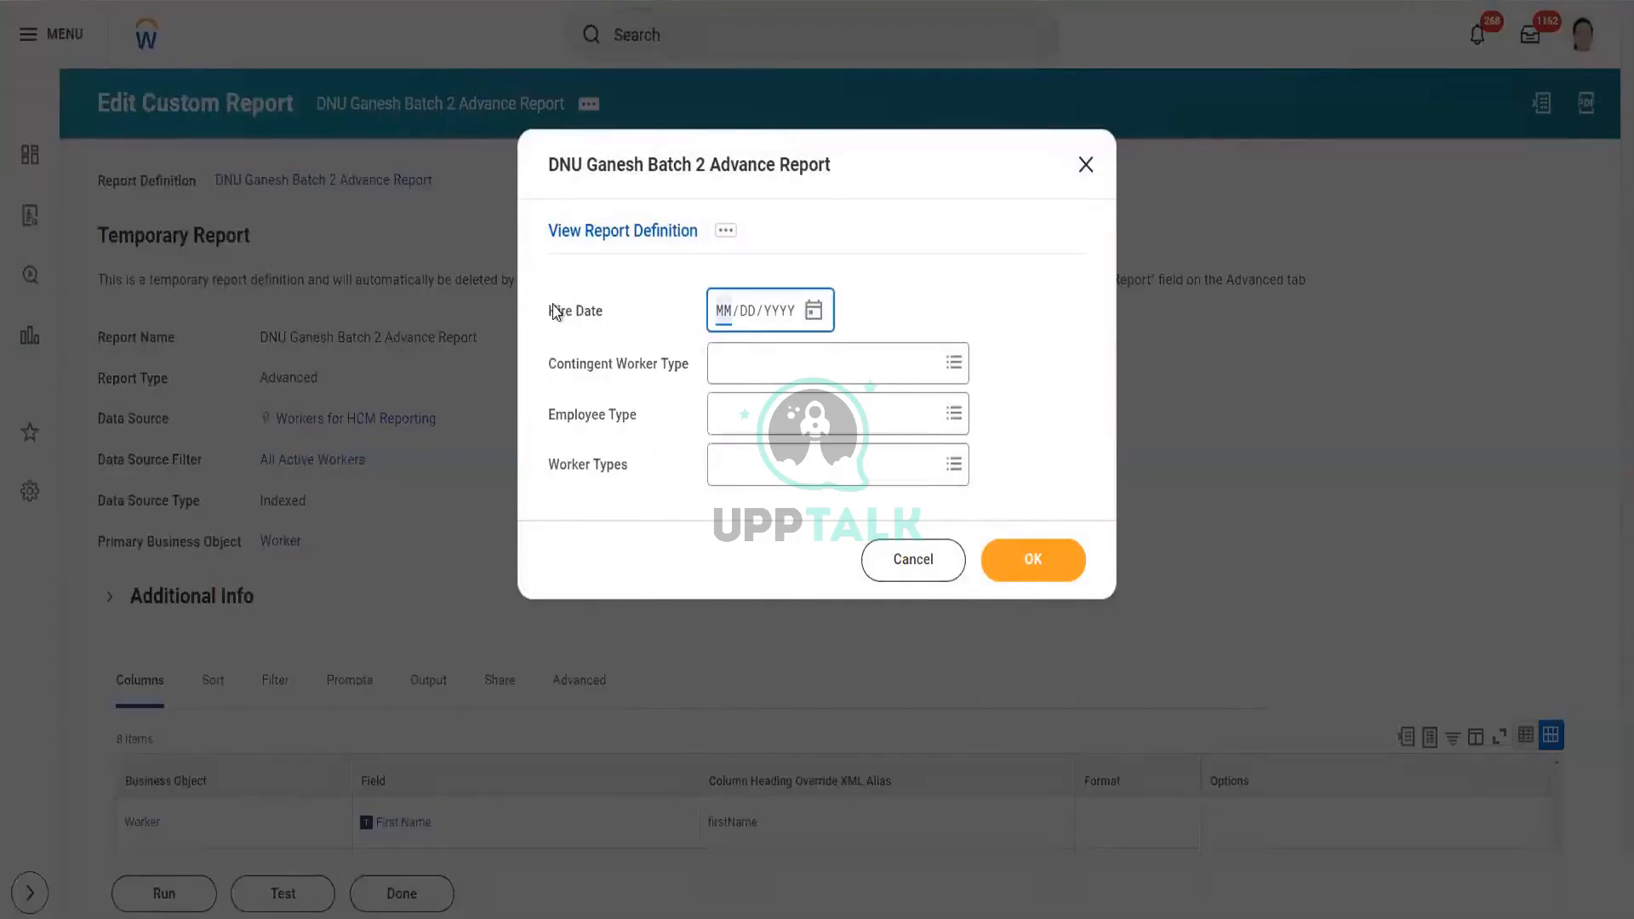
pyautogui.tripleClick(610, 328)
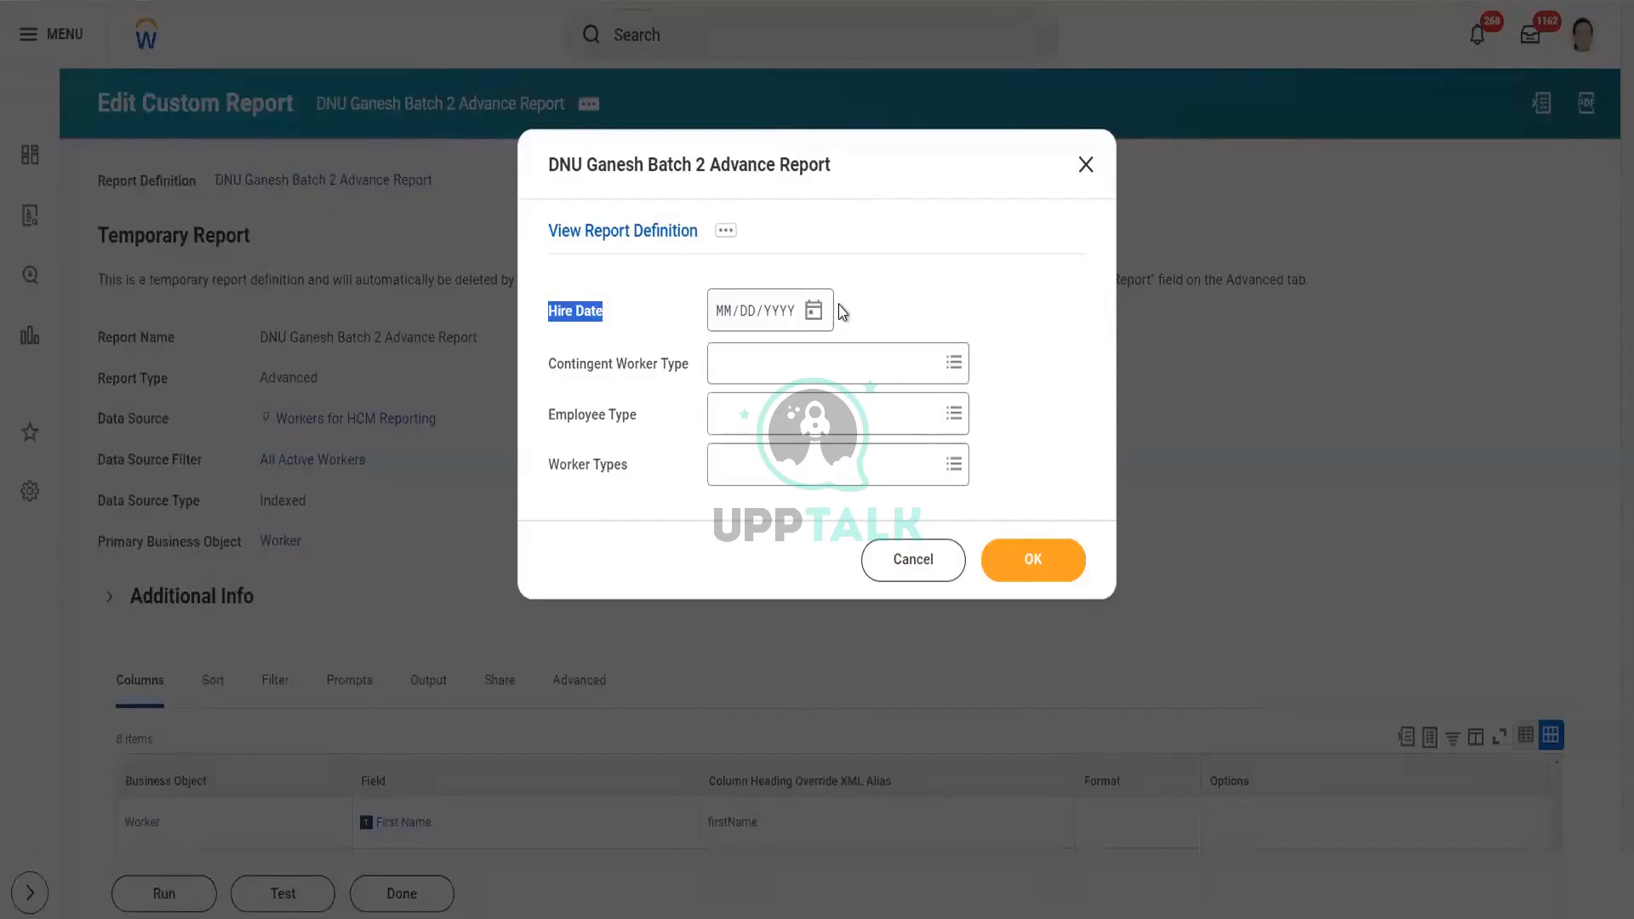
pyautogui.click(1020, 566)
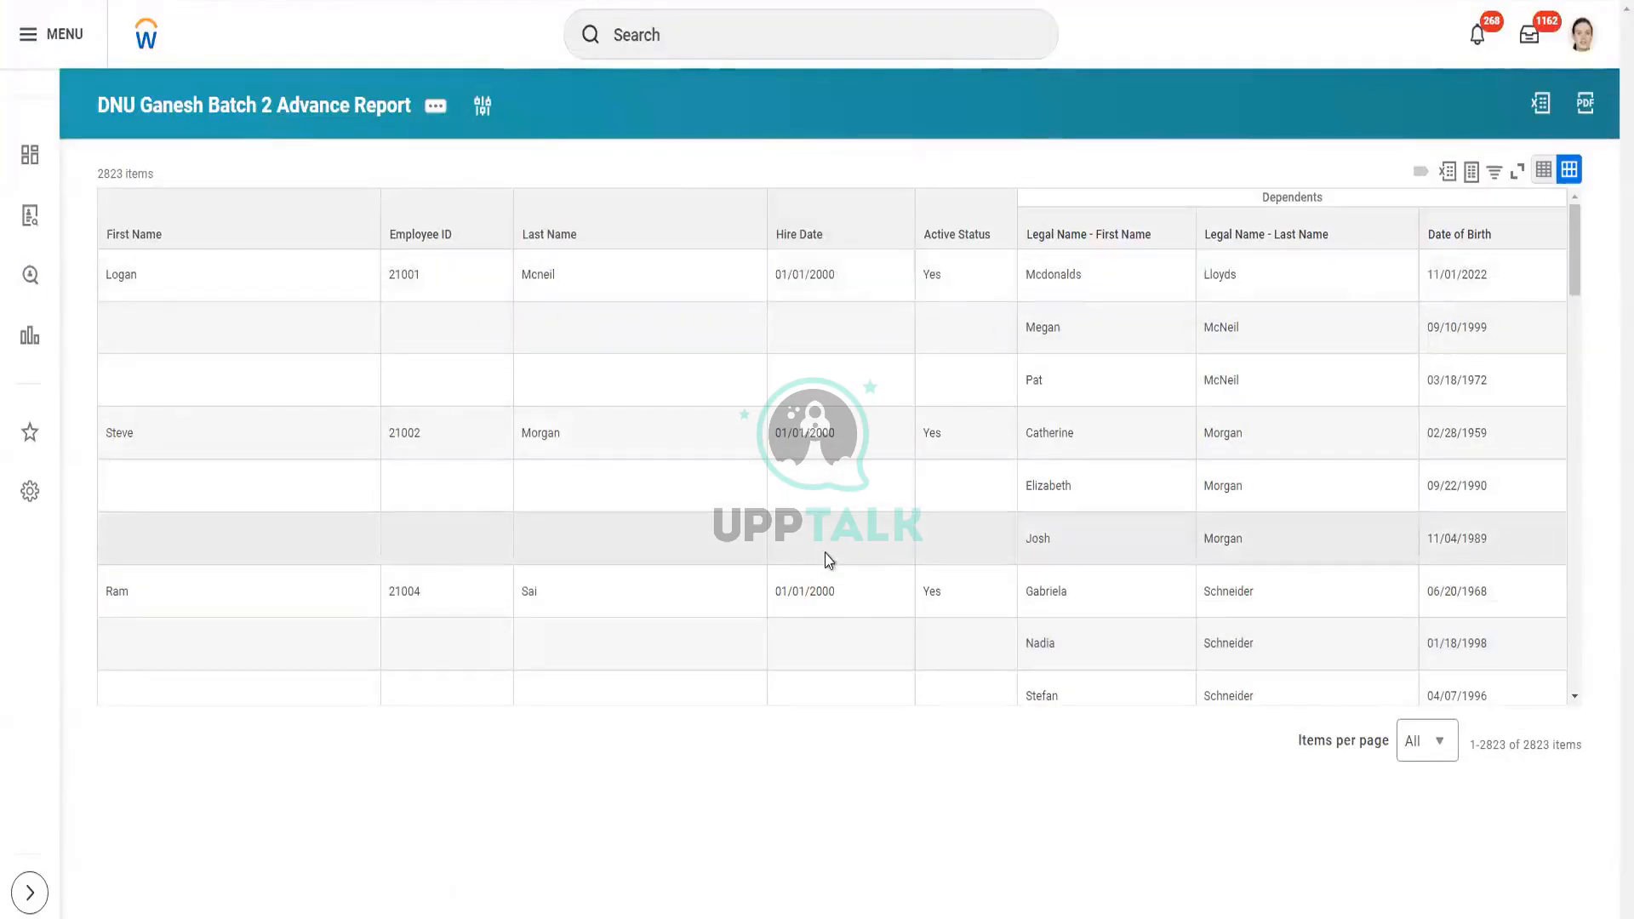
pyautogui.scroll(-5, 894, 572)
pyautogui.scroll(5, 897, 593)
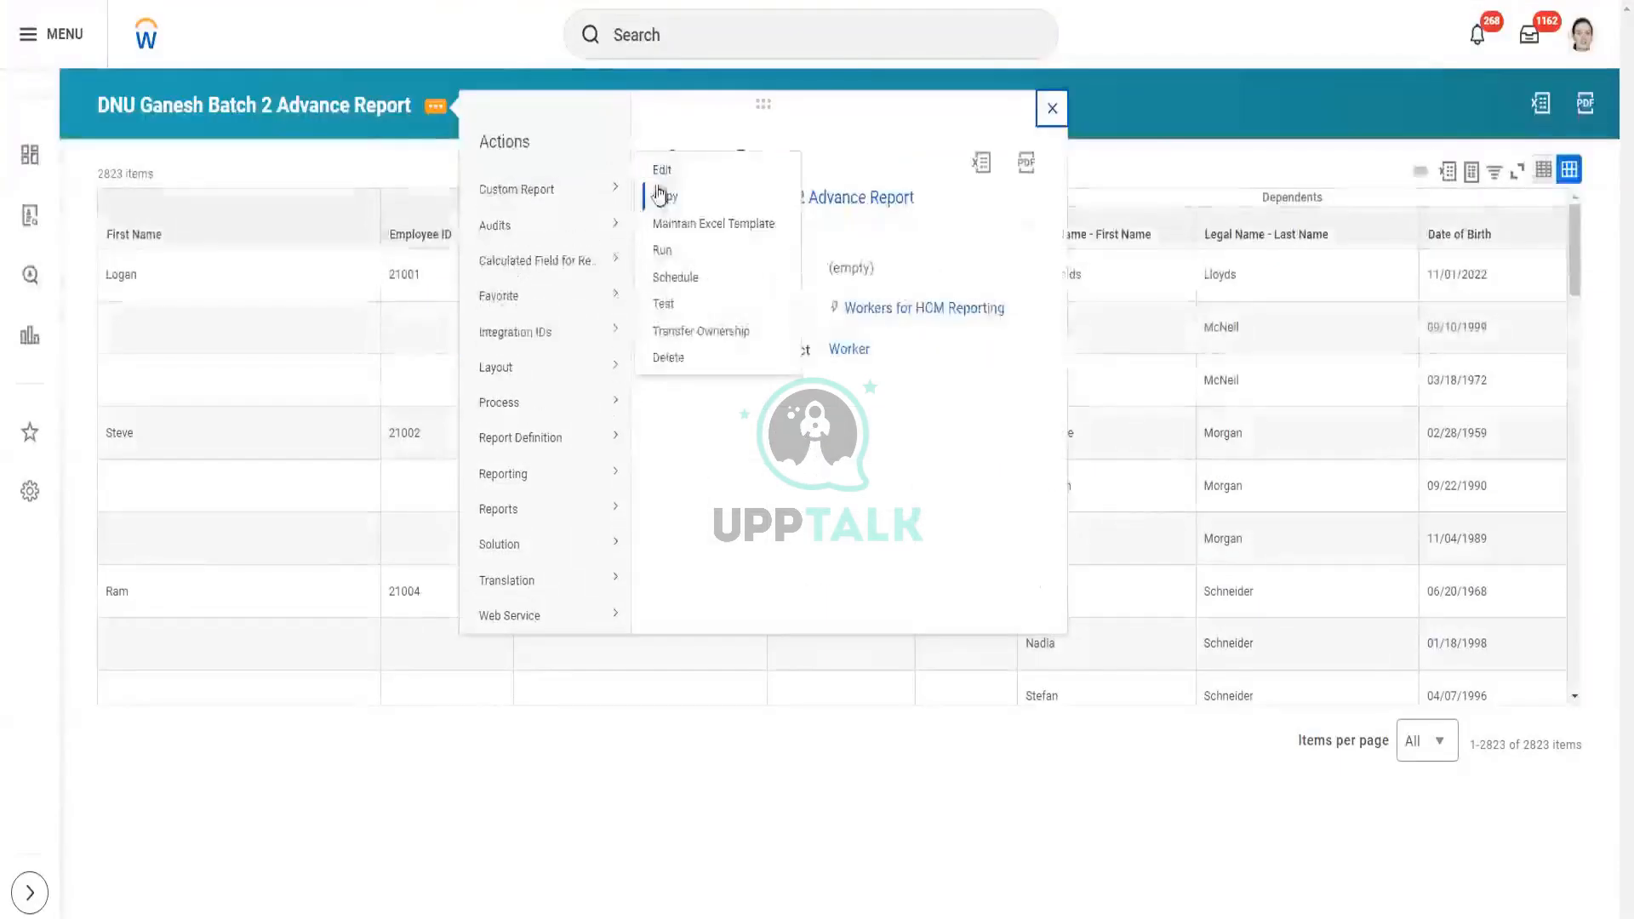
# - Open the report definition for editing again from the report output and review its data source and columns
pyautogui.rightClick(662, 176)
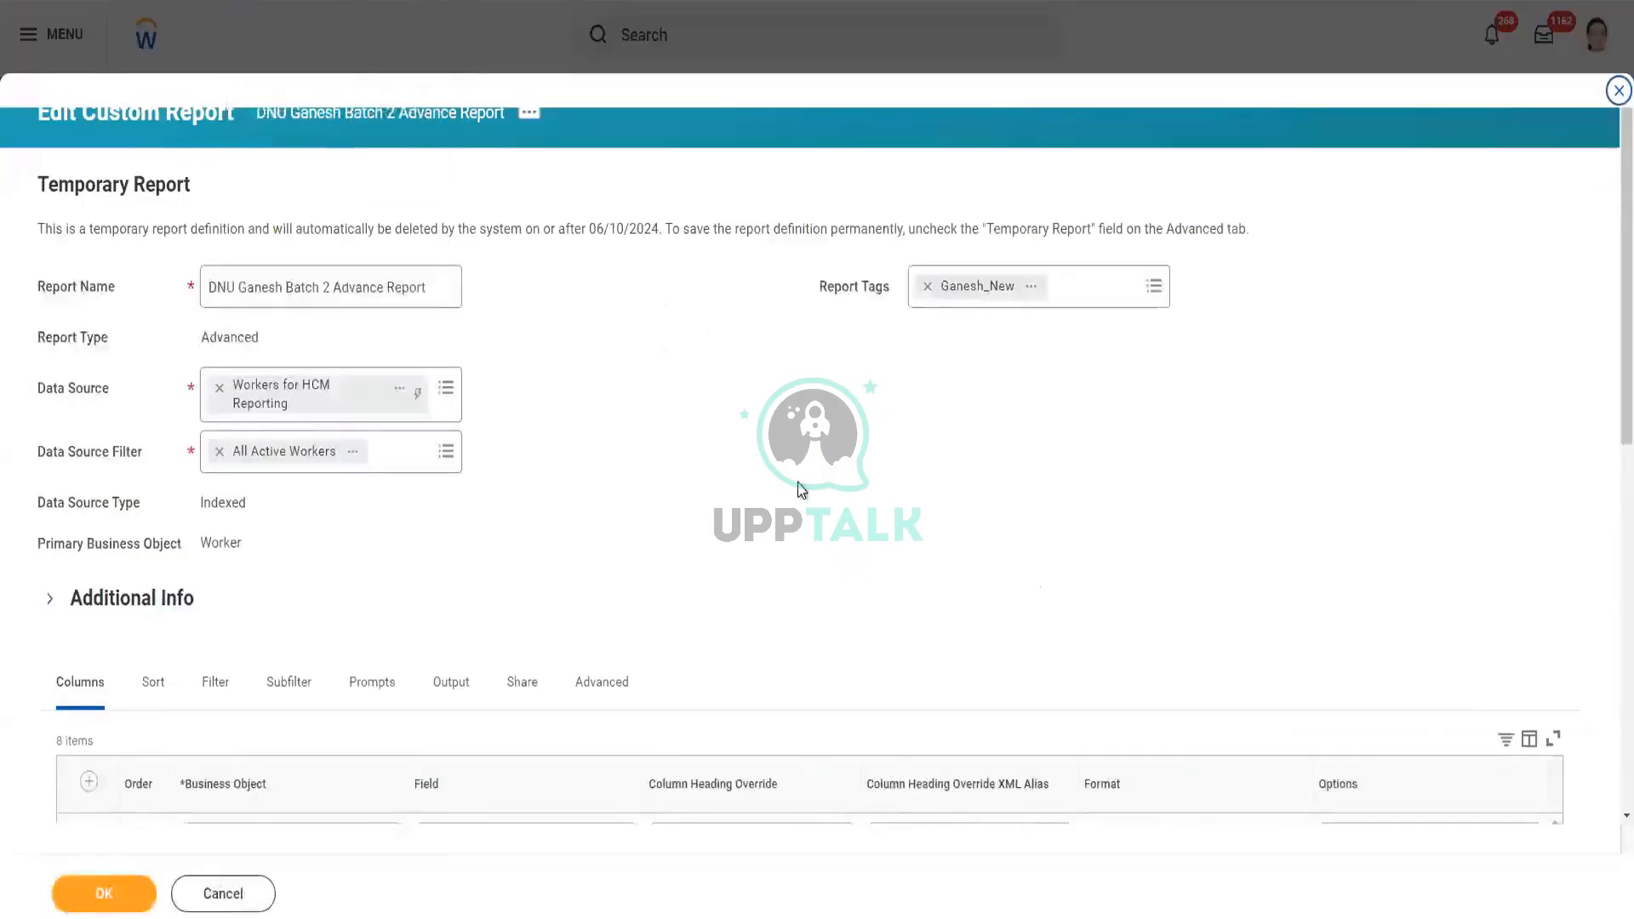
pyautogui.scroll(-5, 798, 483)
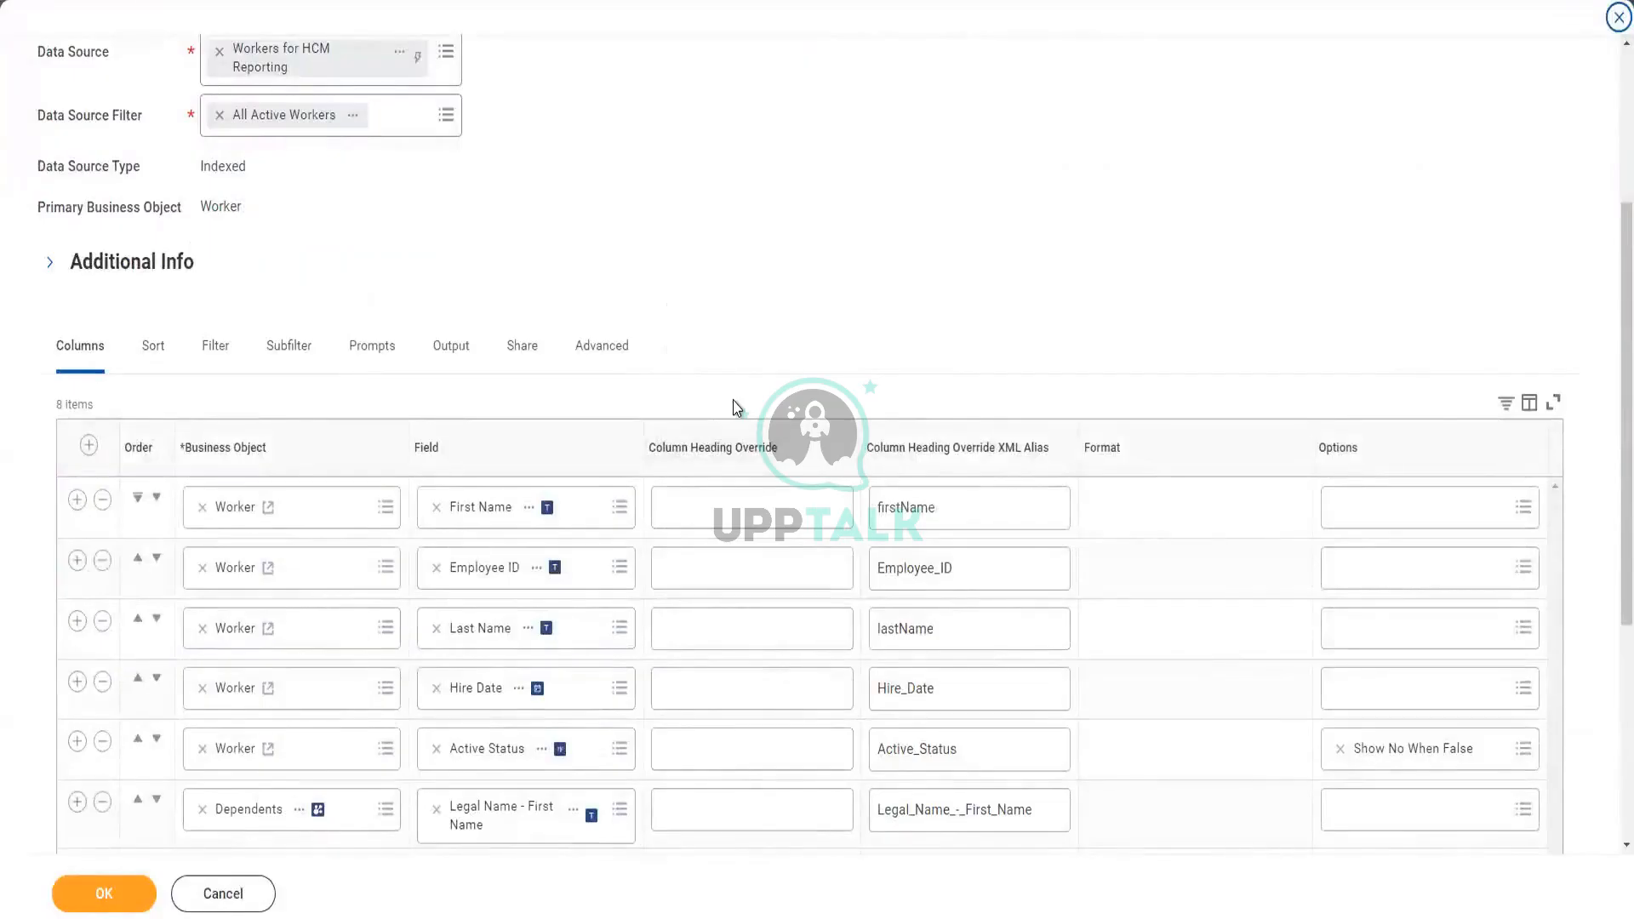
pyautogui.scroll(4, 547, 407)
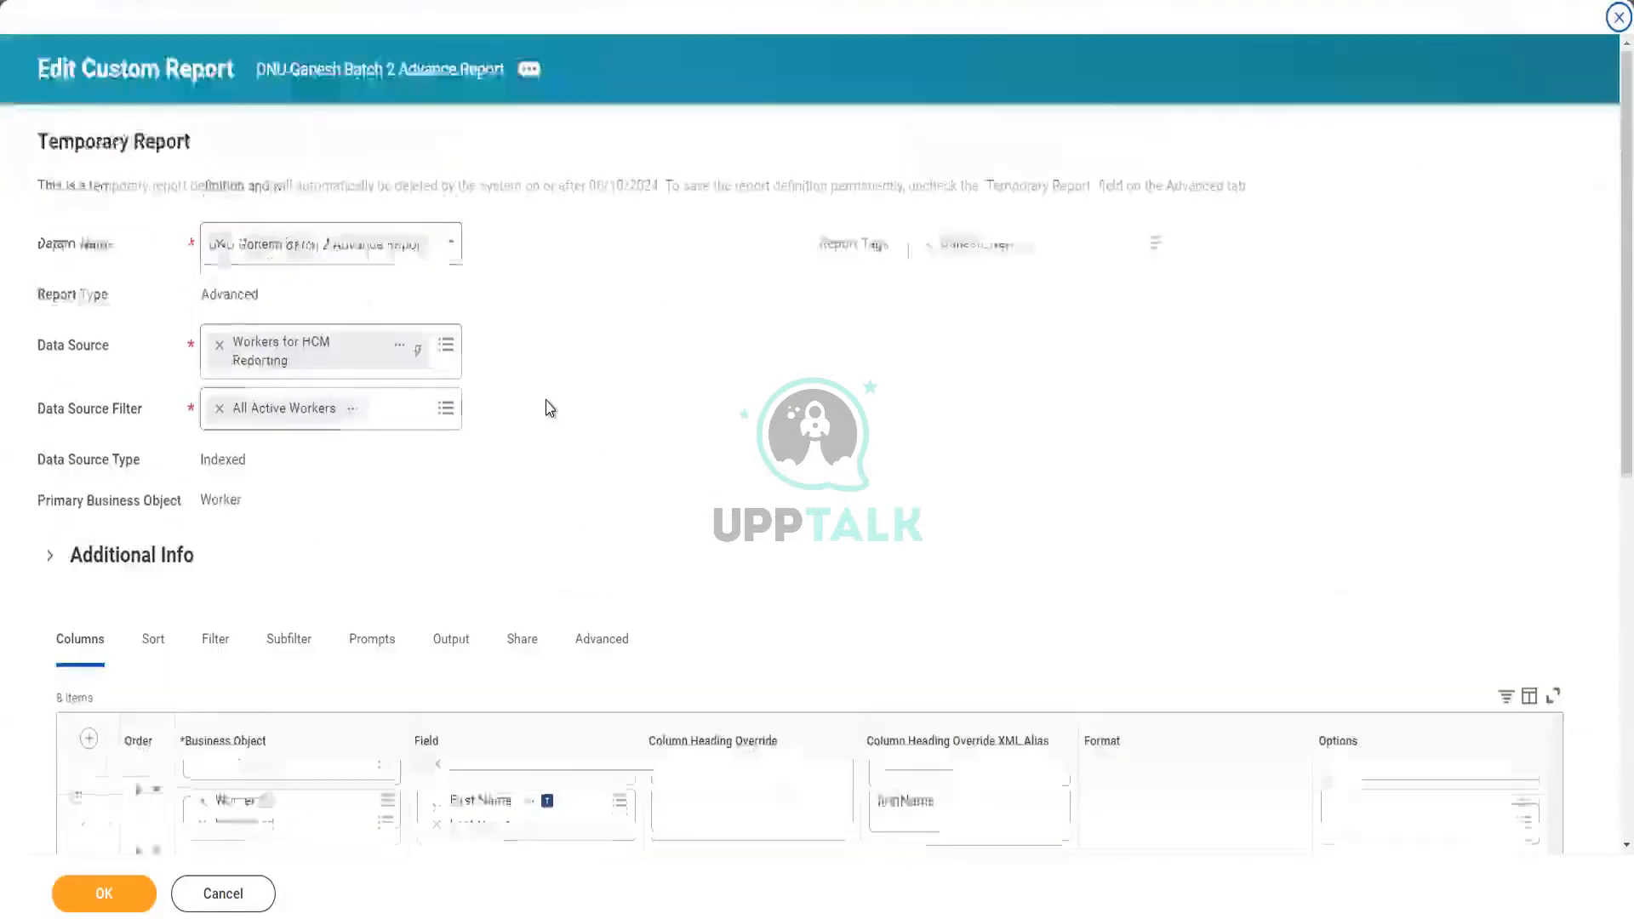
pyautogui.scroll(-4, 549, 408)
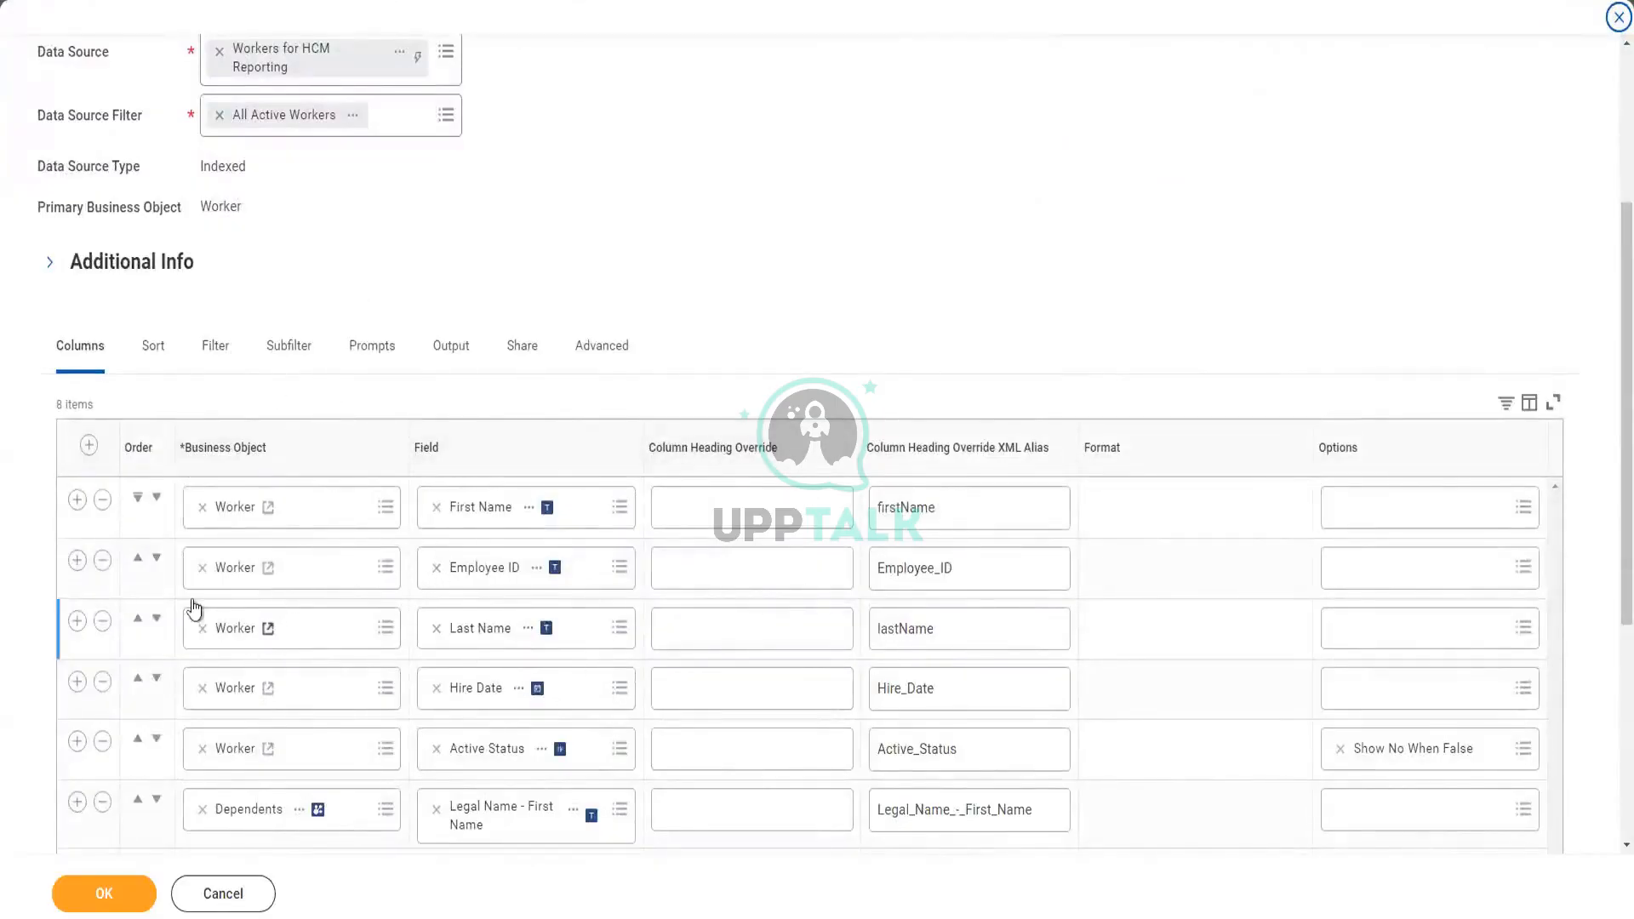
pyautogui.scroll(-1, 375, 627)
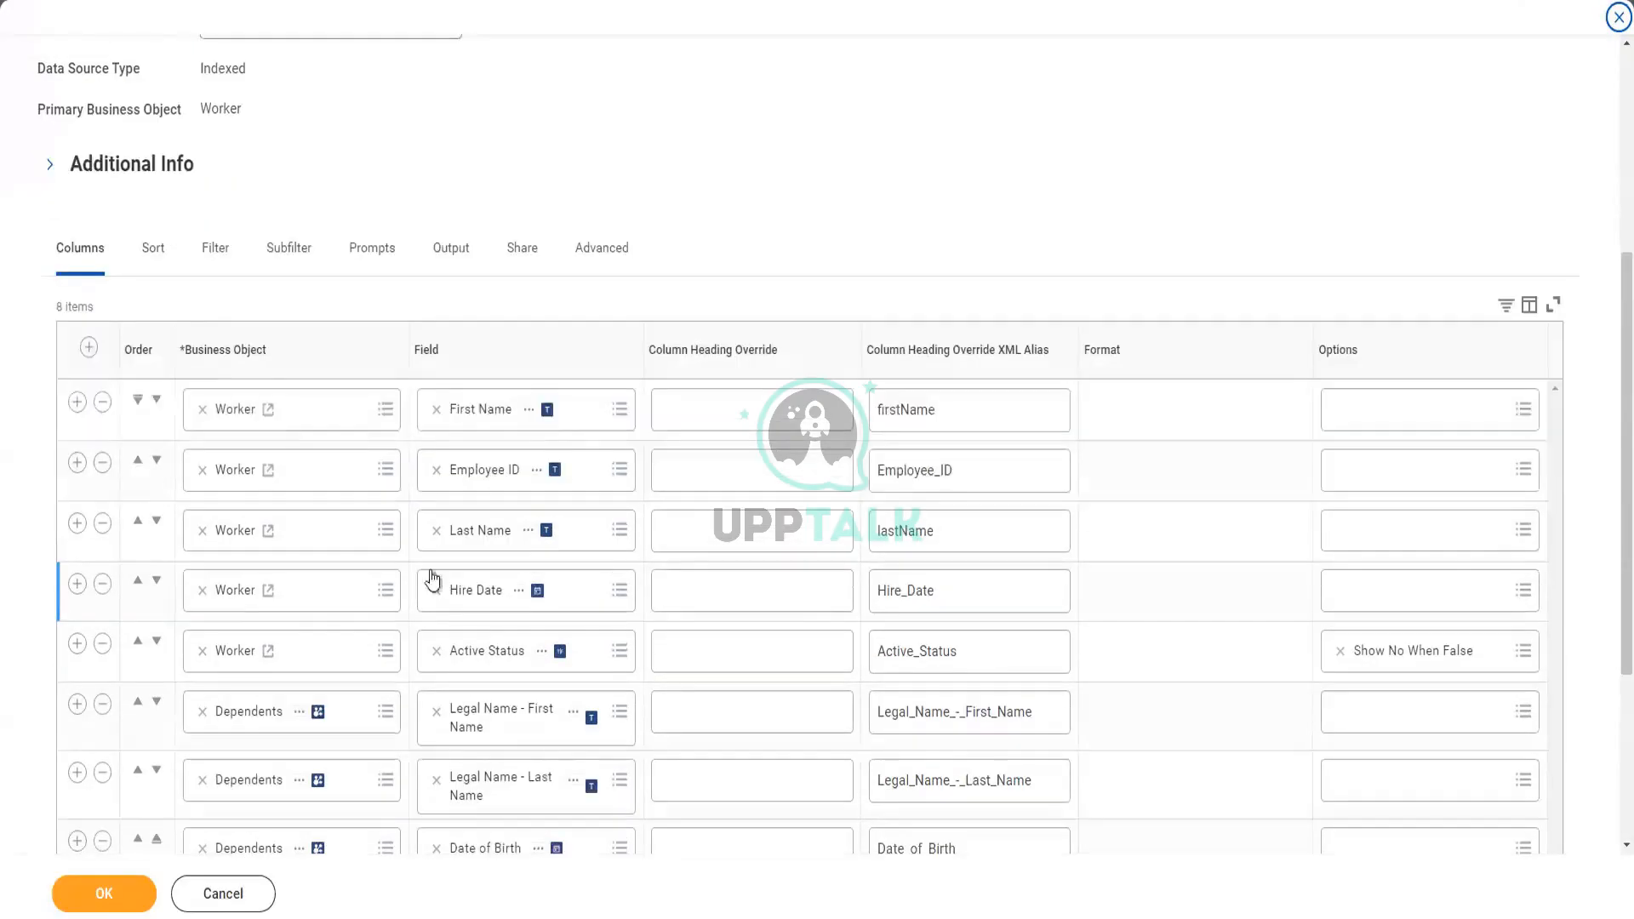
# - Add a second Filter on Instances condition on the Gender field, joined with And
pyautogui.click(215, 253)
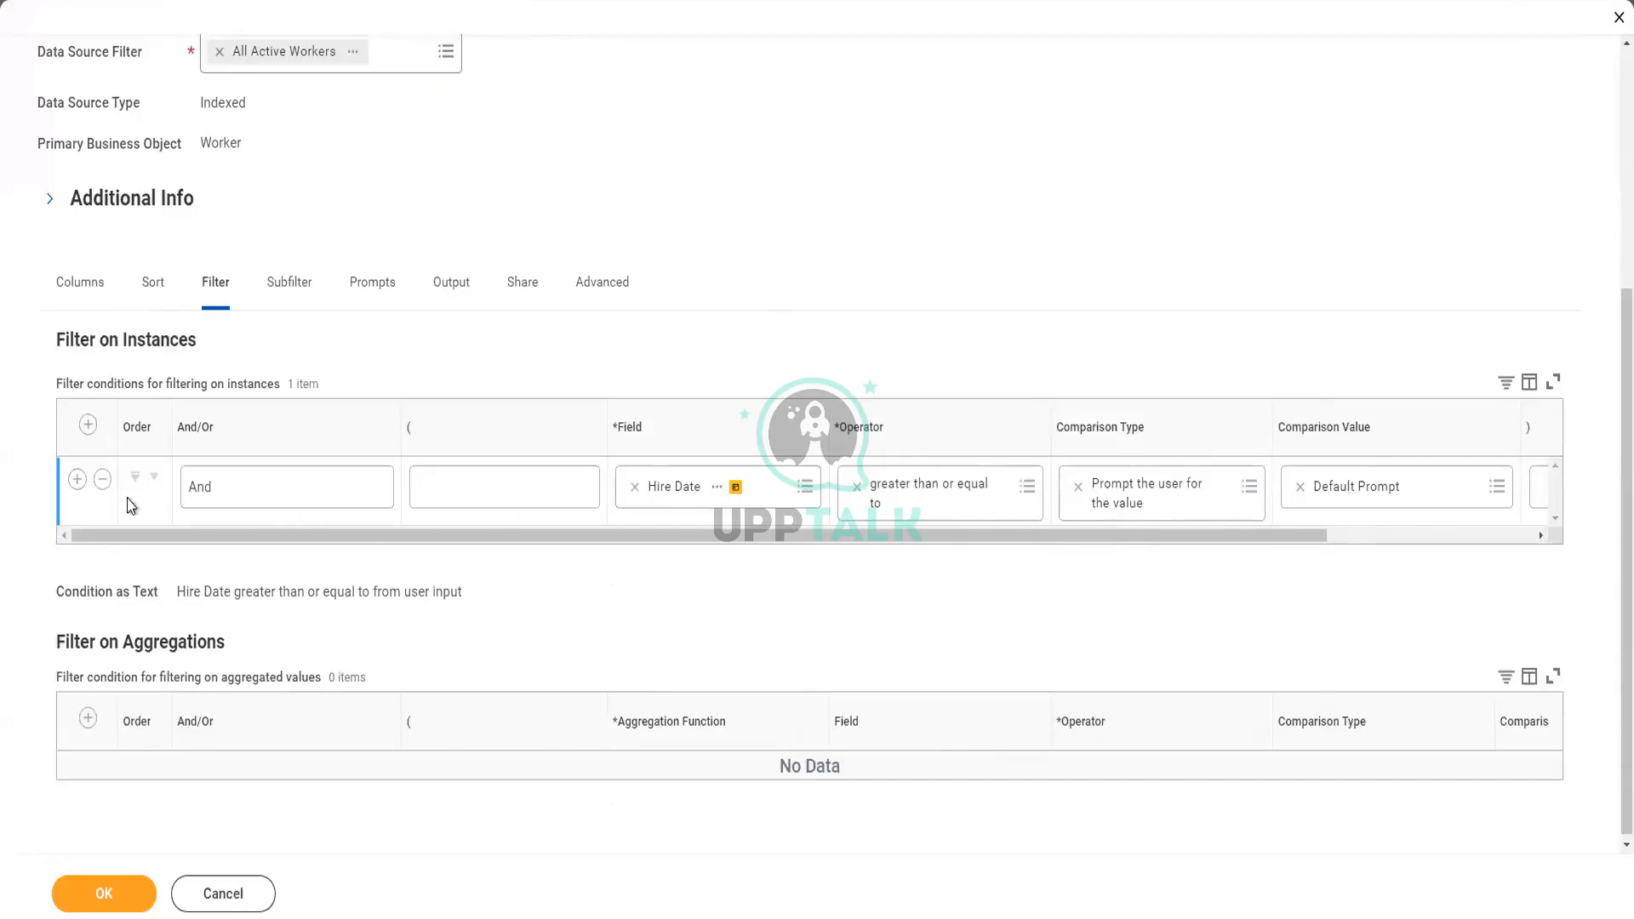
pyautogui.click(700, 555)
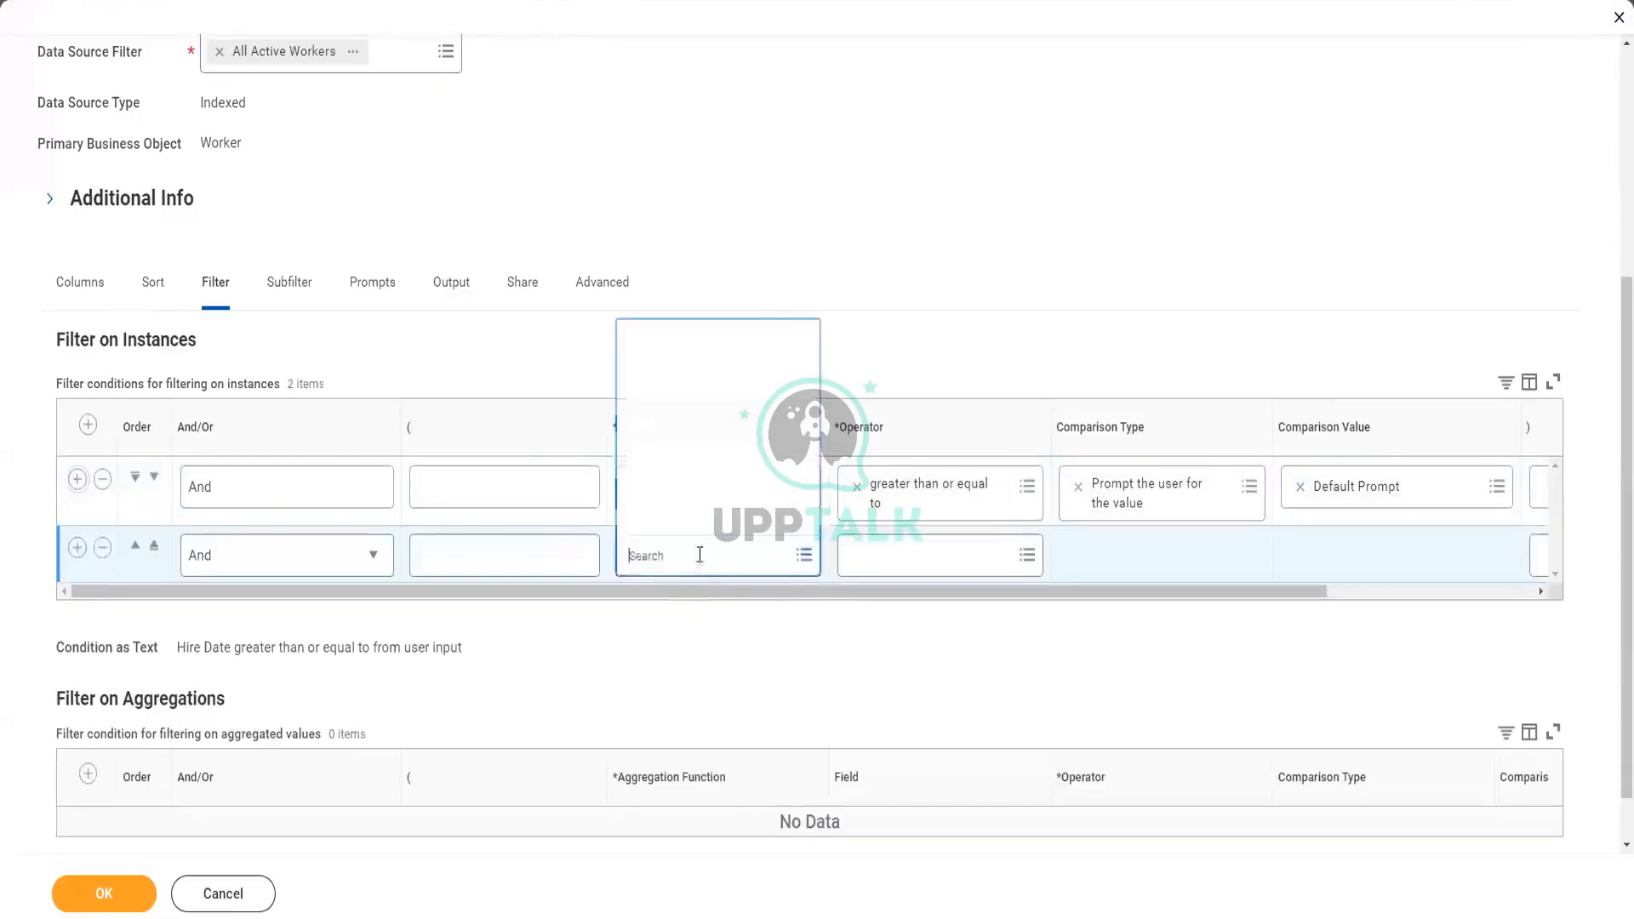
pyautogui.write('Gender')
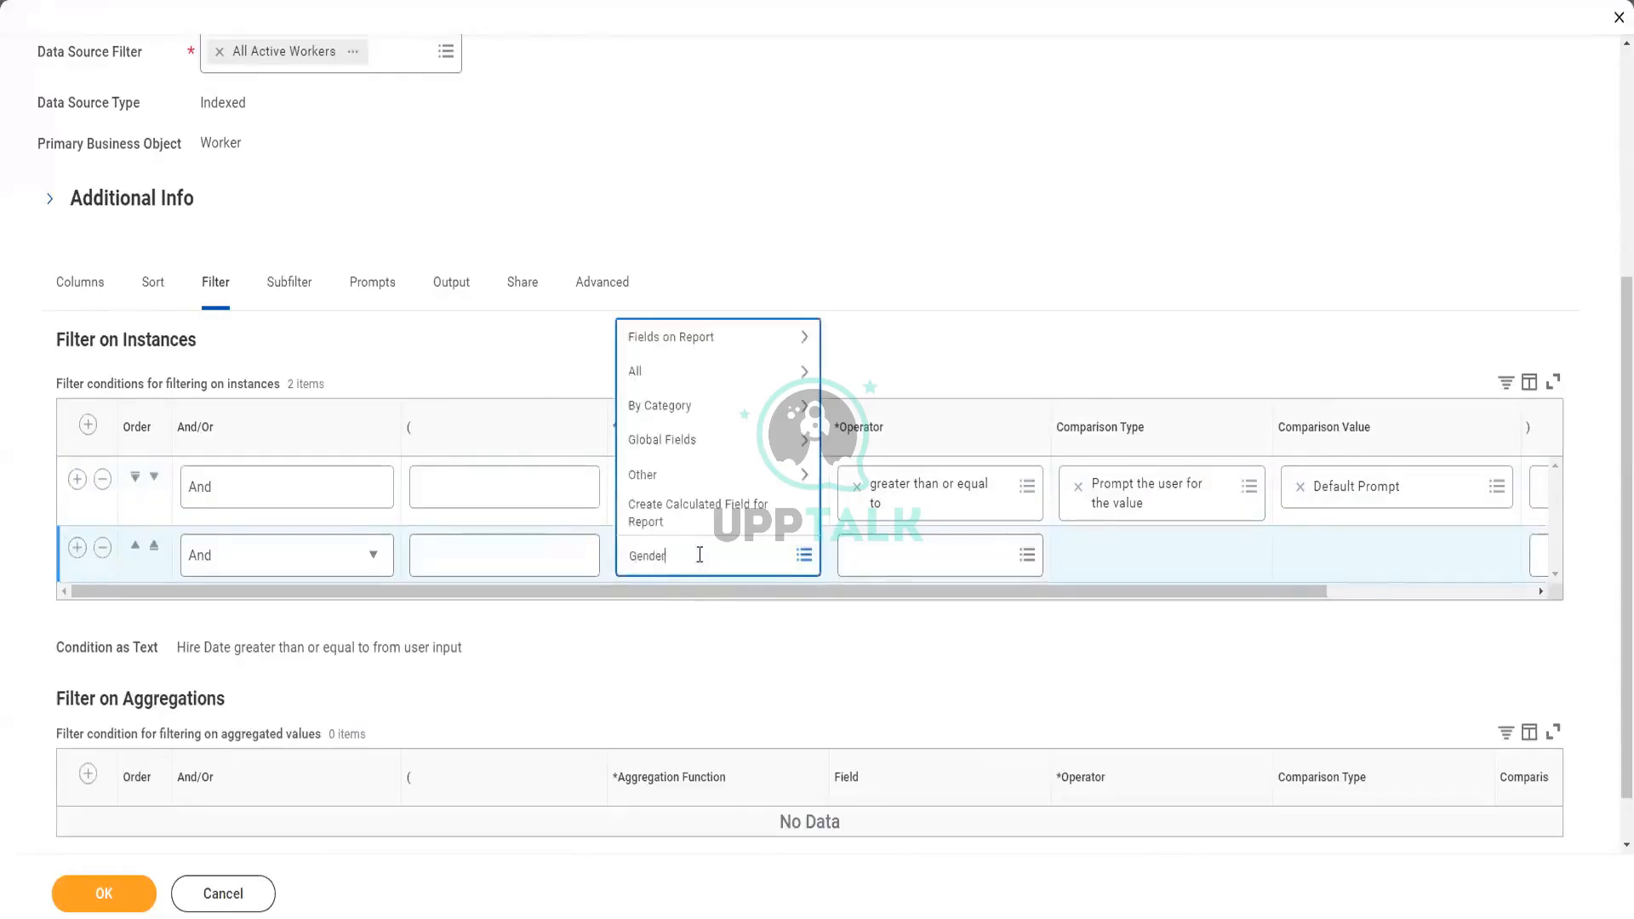
pyautogui.press('Return')
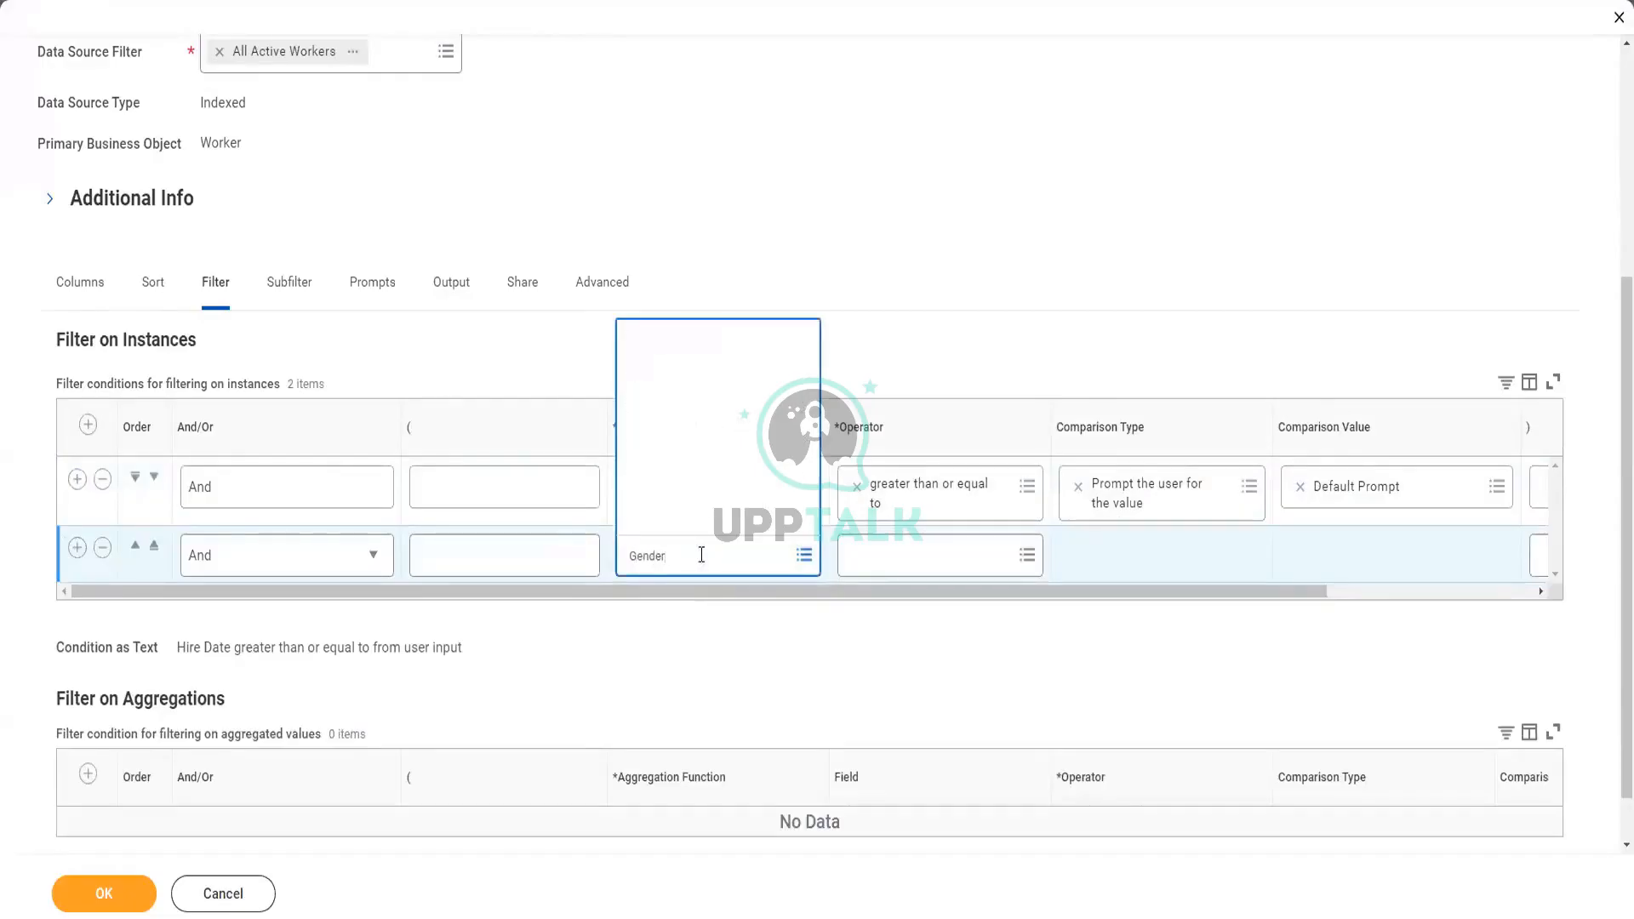
# - Set the Gender condition's operator to in the selection list and its comparison type to Prompt the user for the value
pyautogui.click(932, 555)
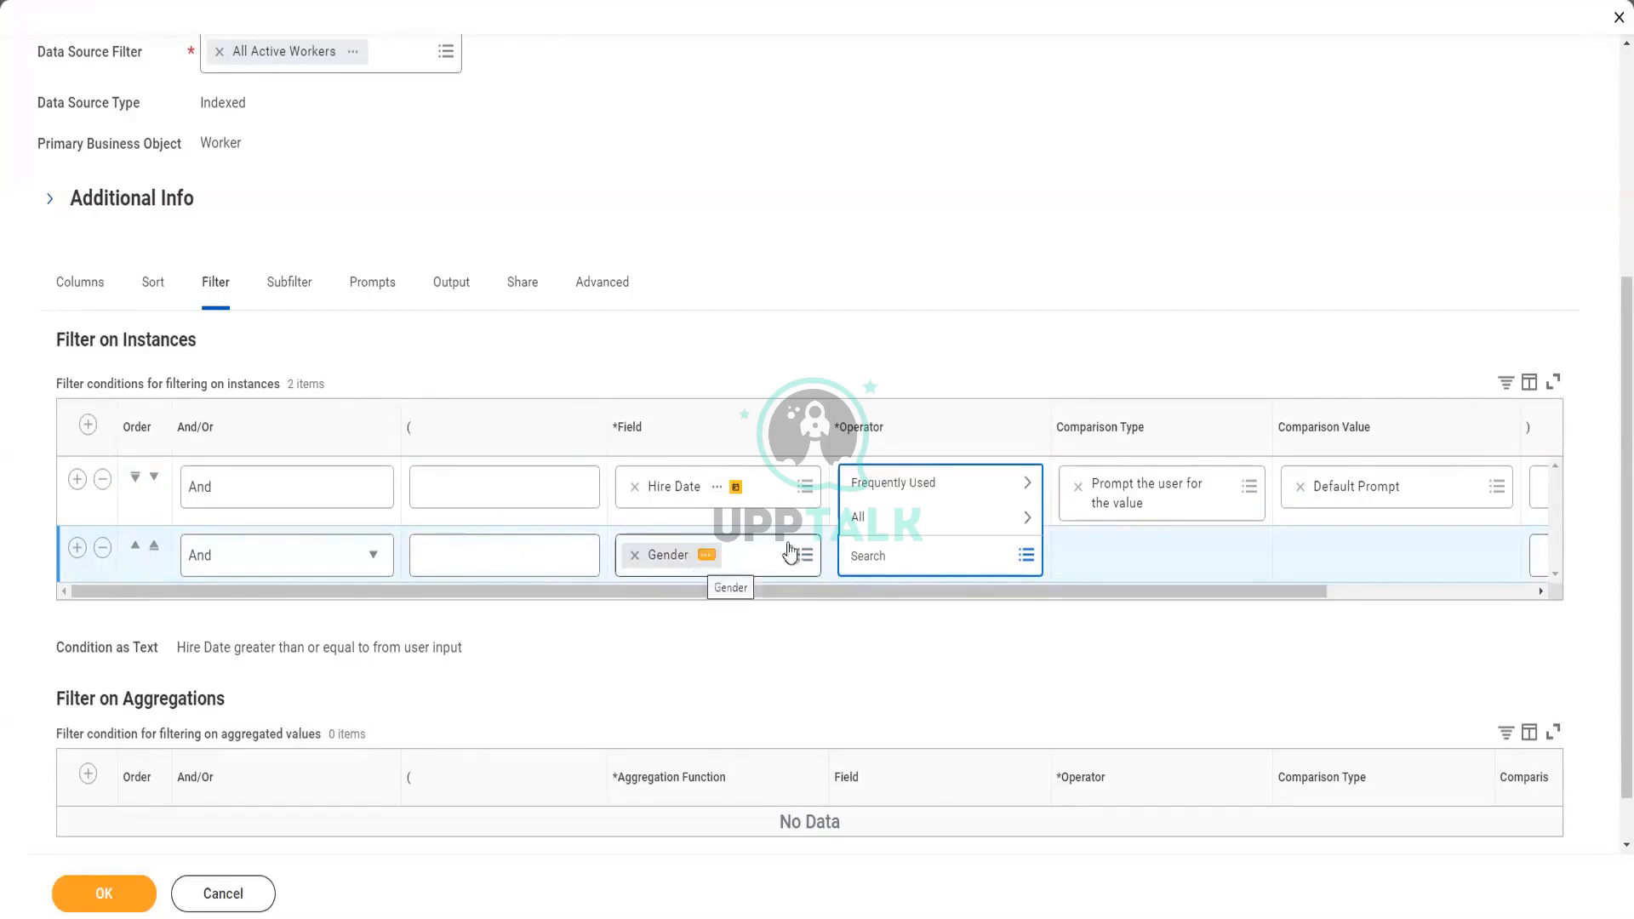
pyautogui.click(899, 517)
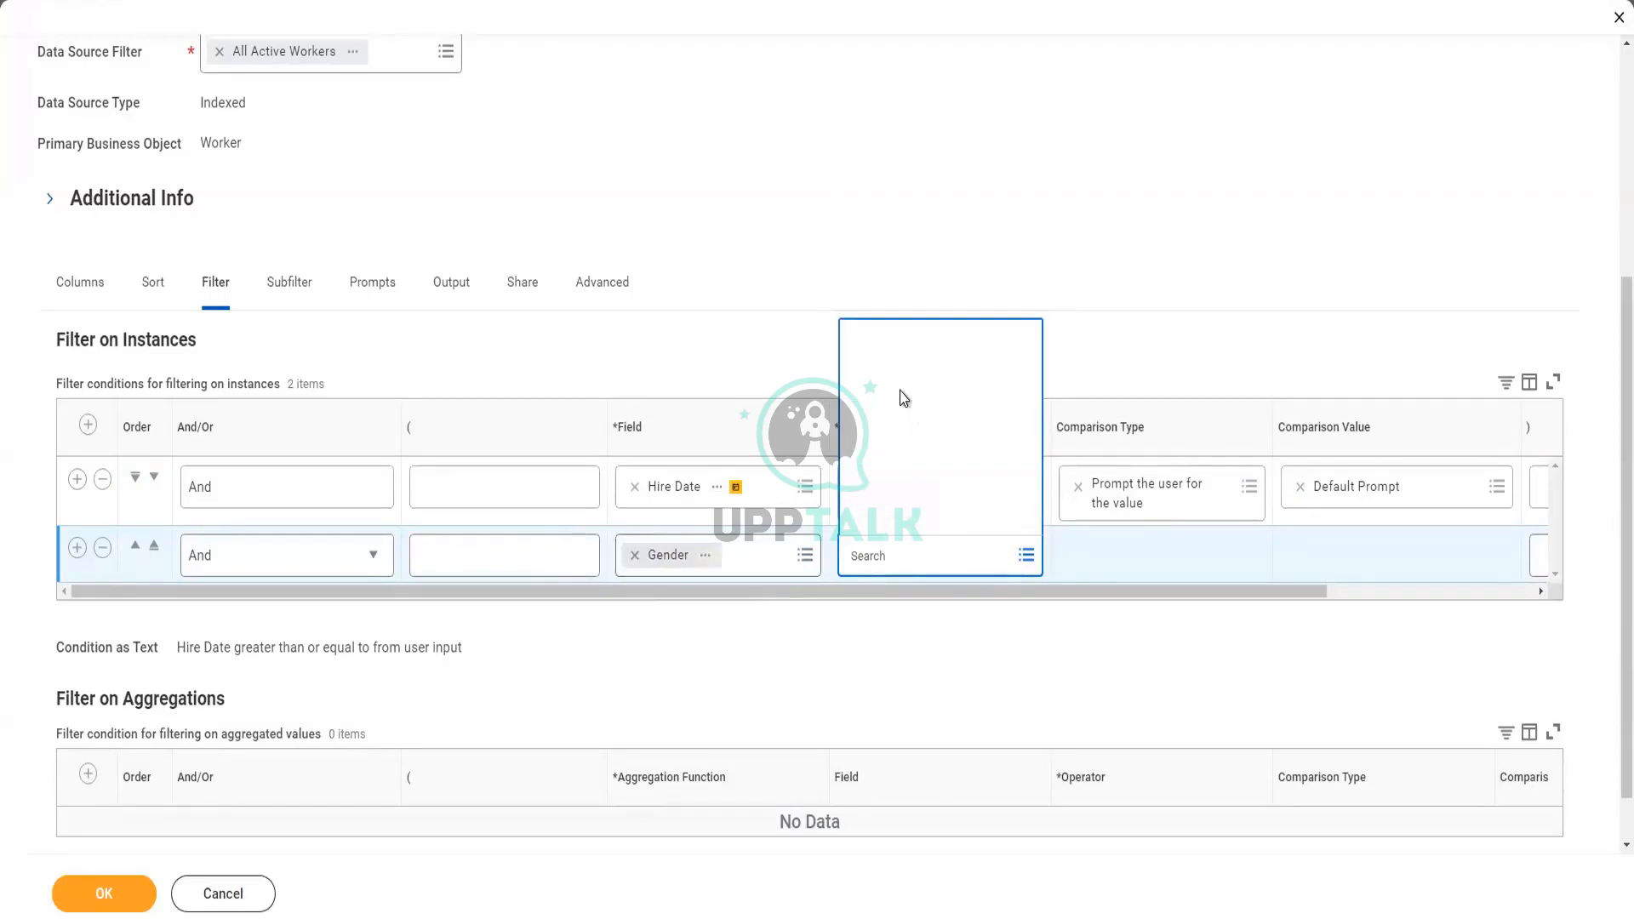
pyautogui.scroll(-3, 902, 398)
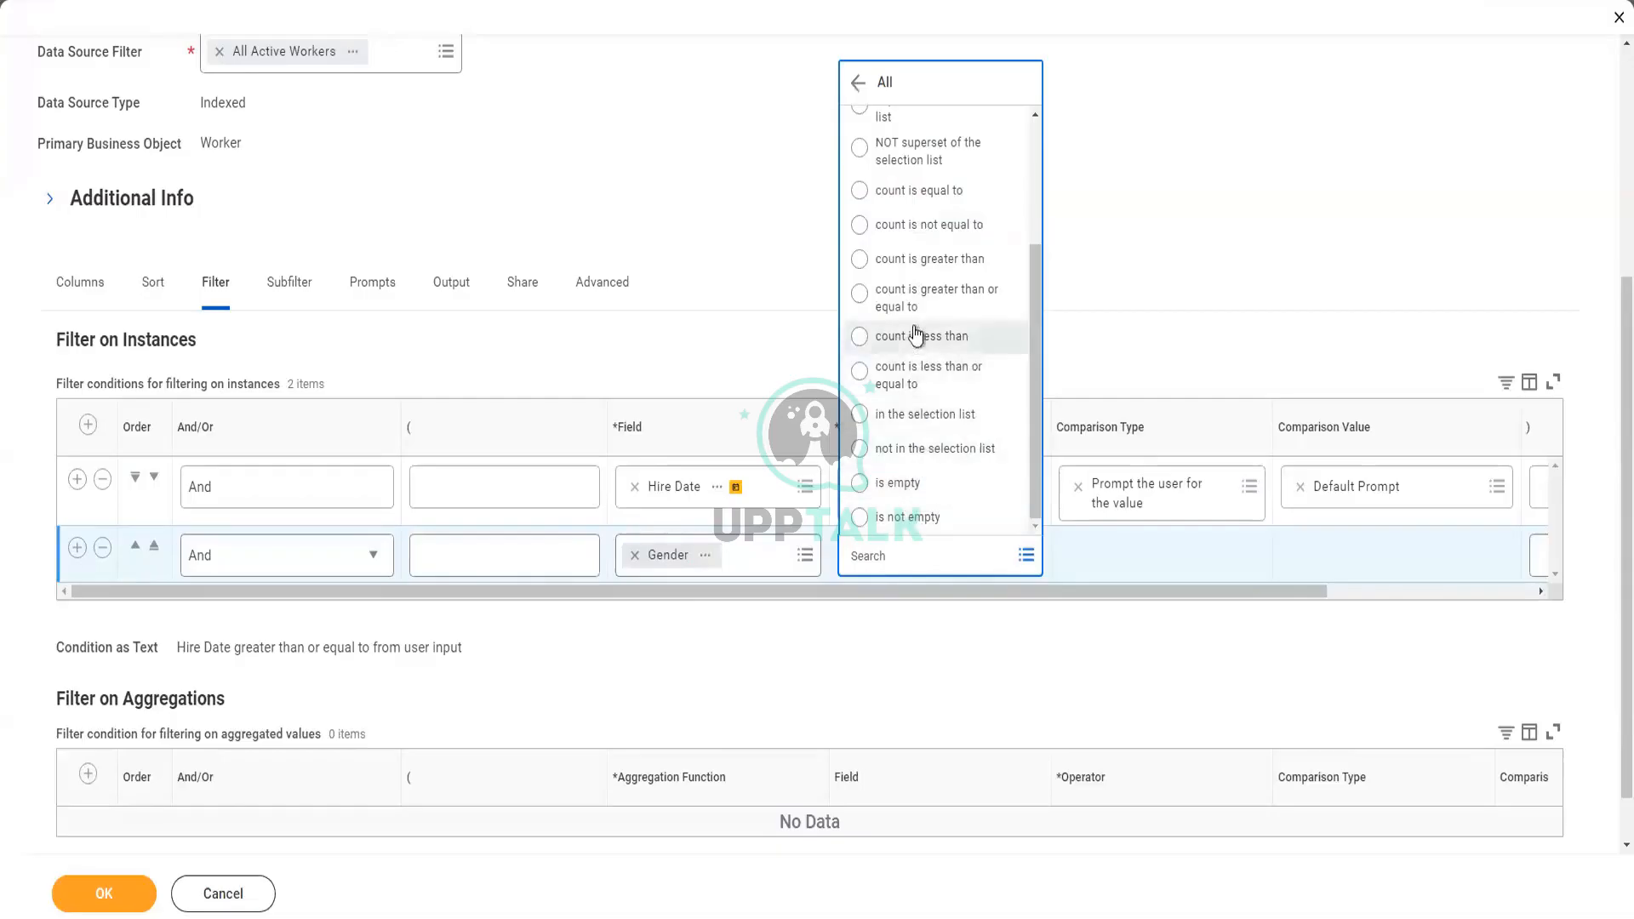
pyautogui.scroll(3, 962, 353)
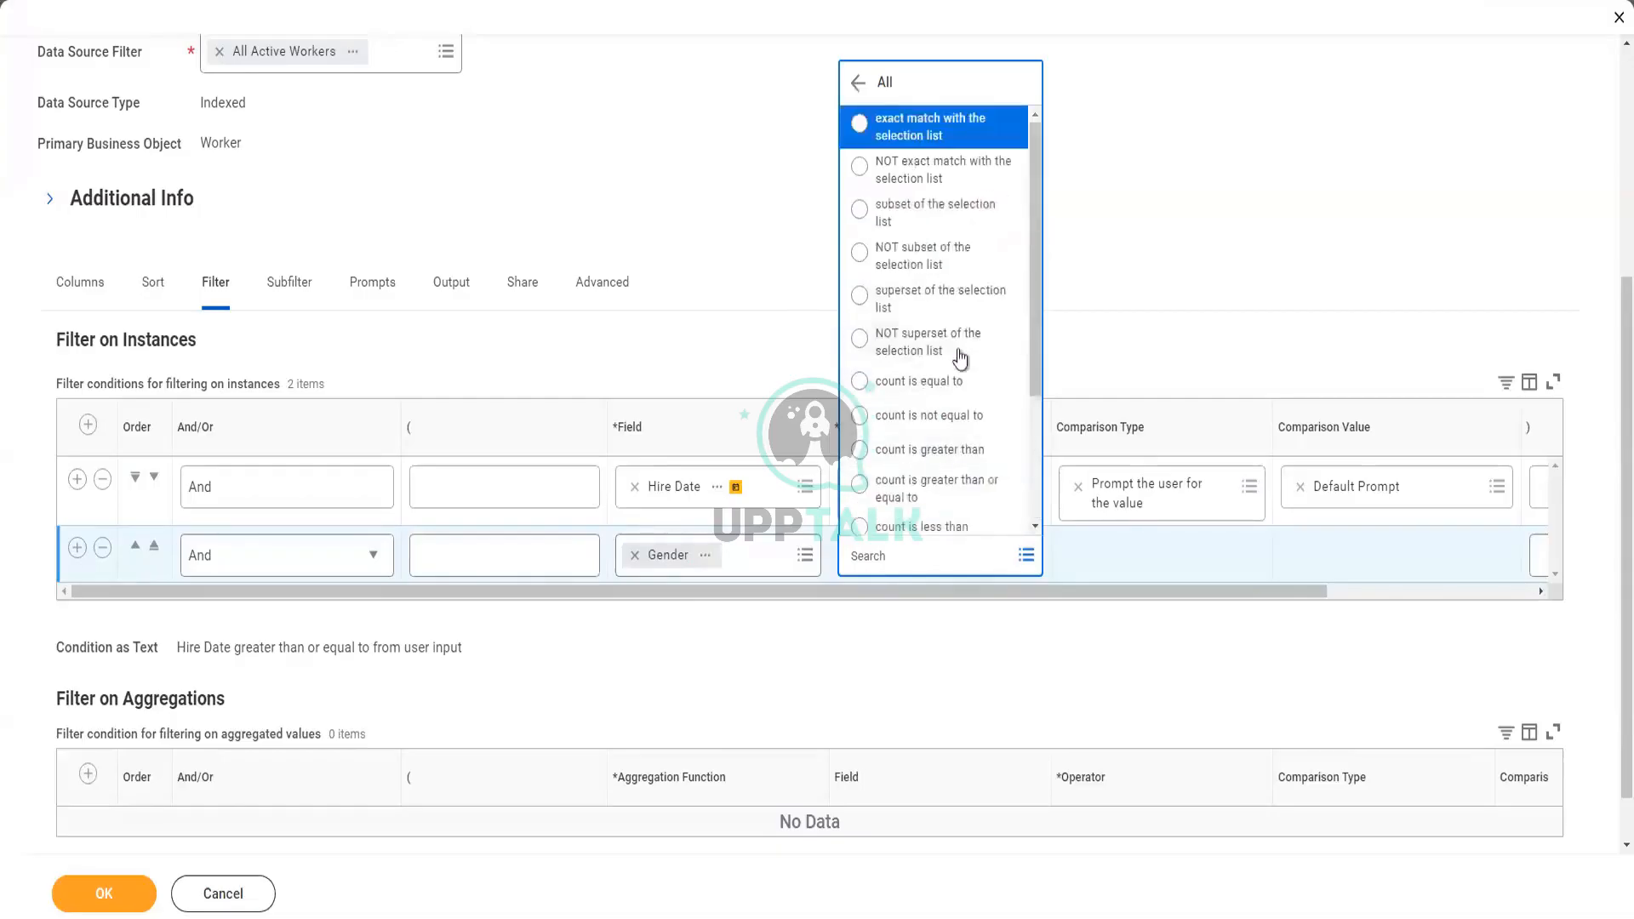
pyautogui.scroll(-3, 960, 358)
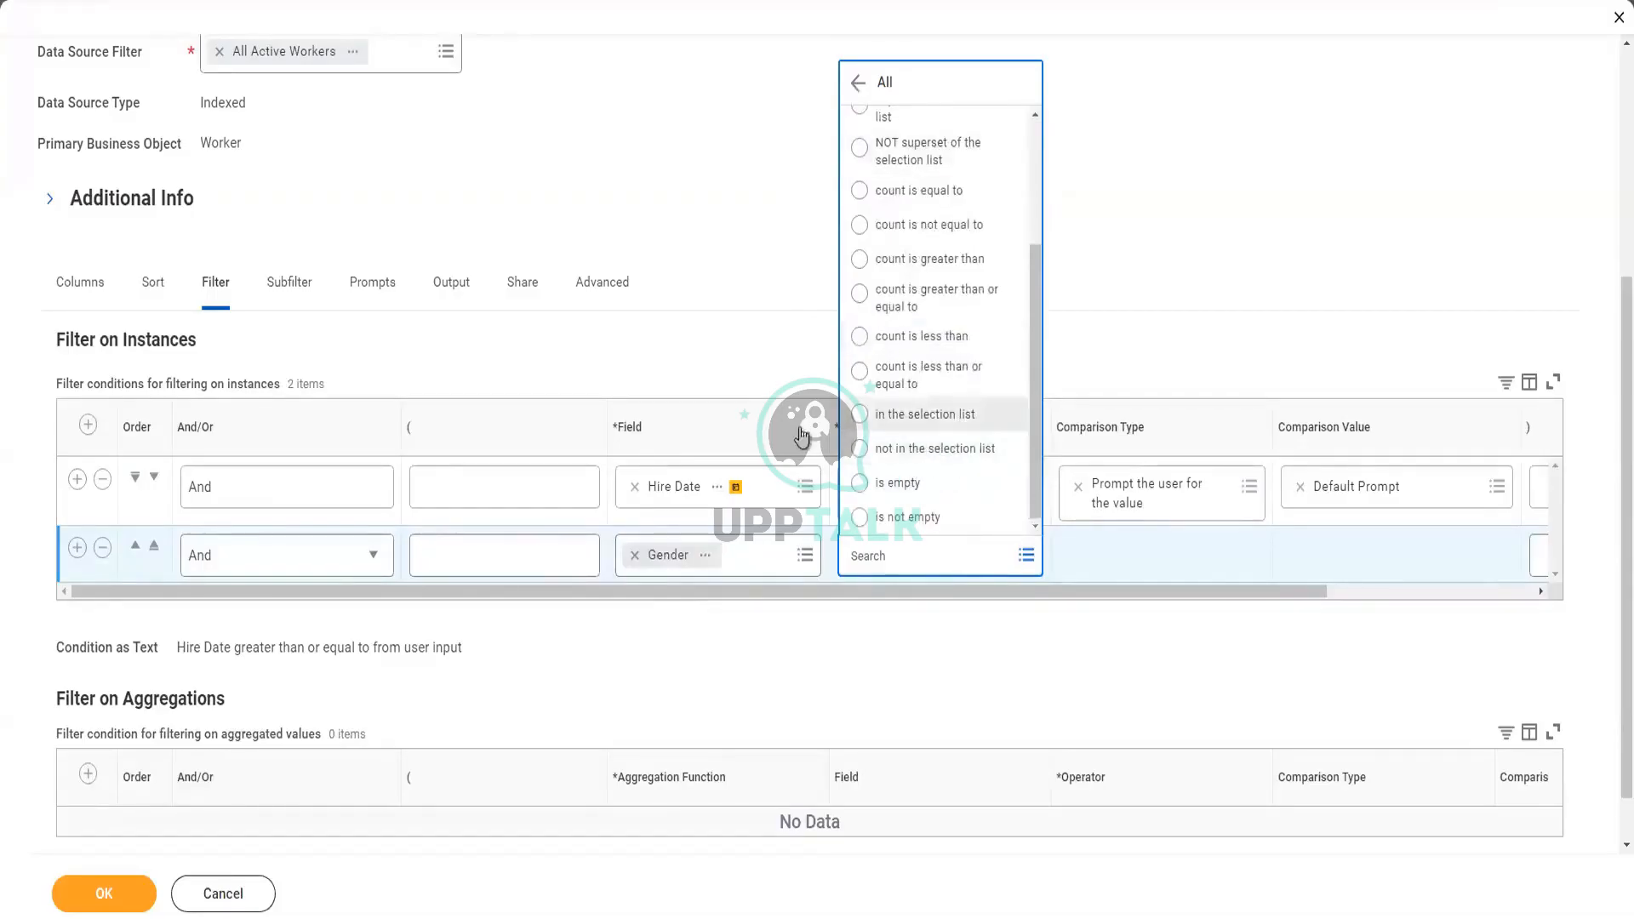
pyautogui.click(891, 420)
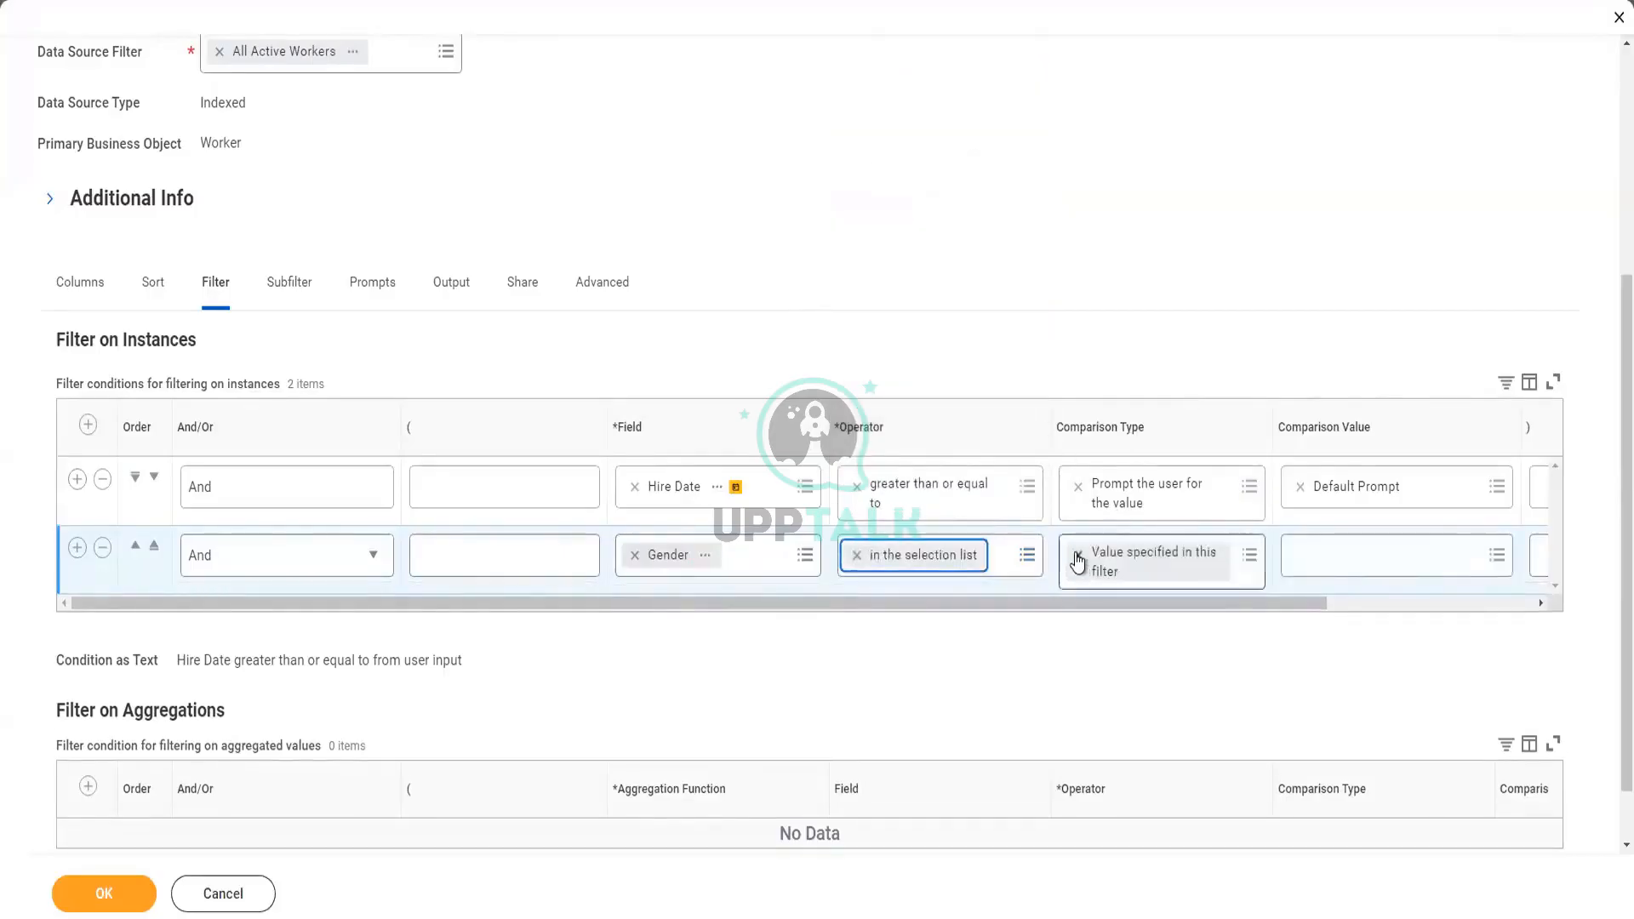
pyautogui.click(1096, 554)
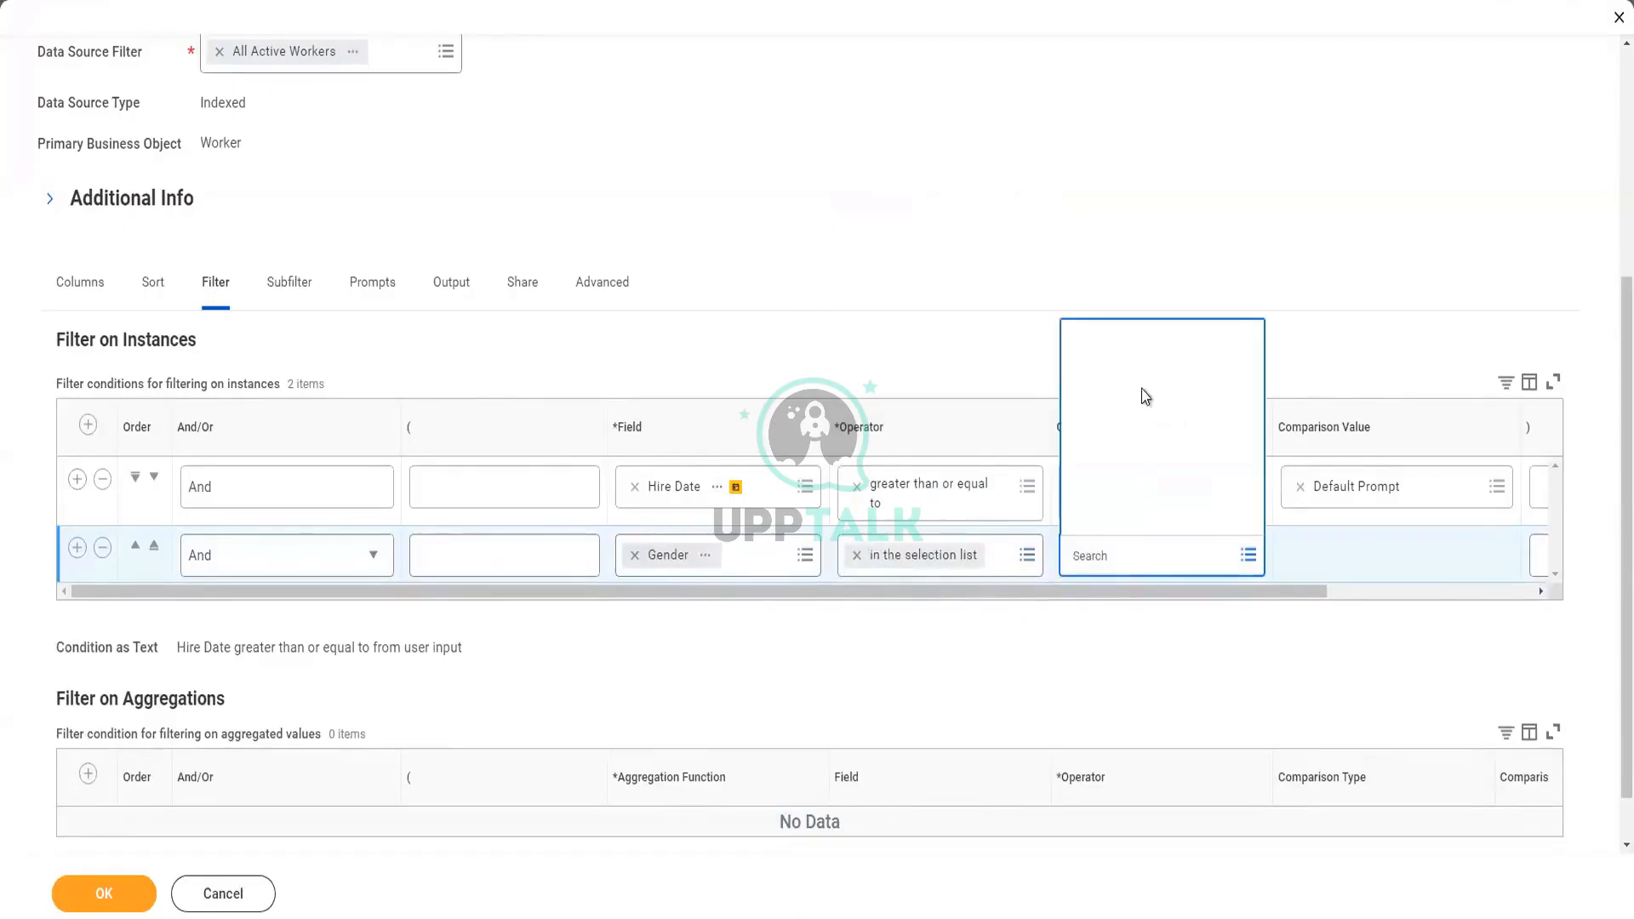
pyautogui.click(1141, 375)
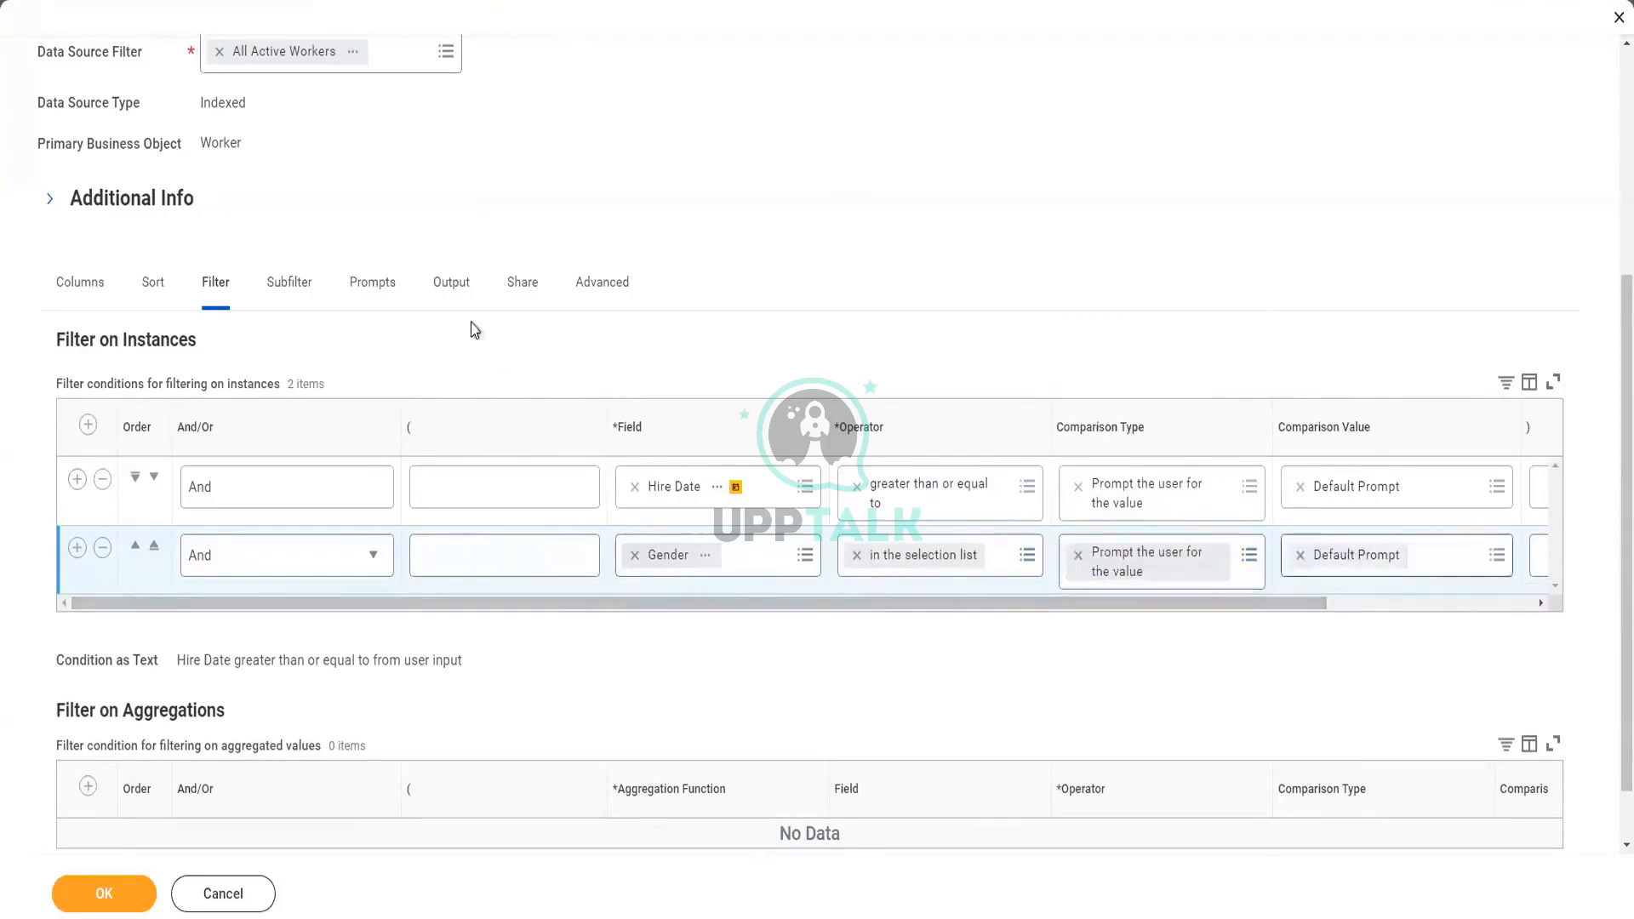
# - Populate the undefined prompt defaults to include Gender, and save the report definition
pyautogui.click(386, 289)
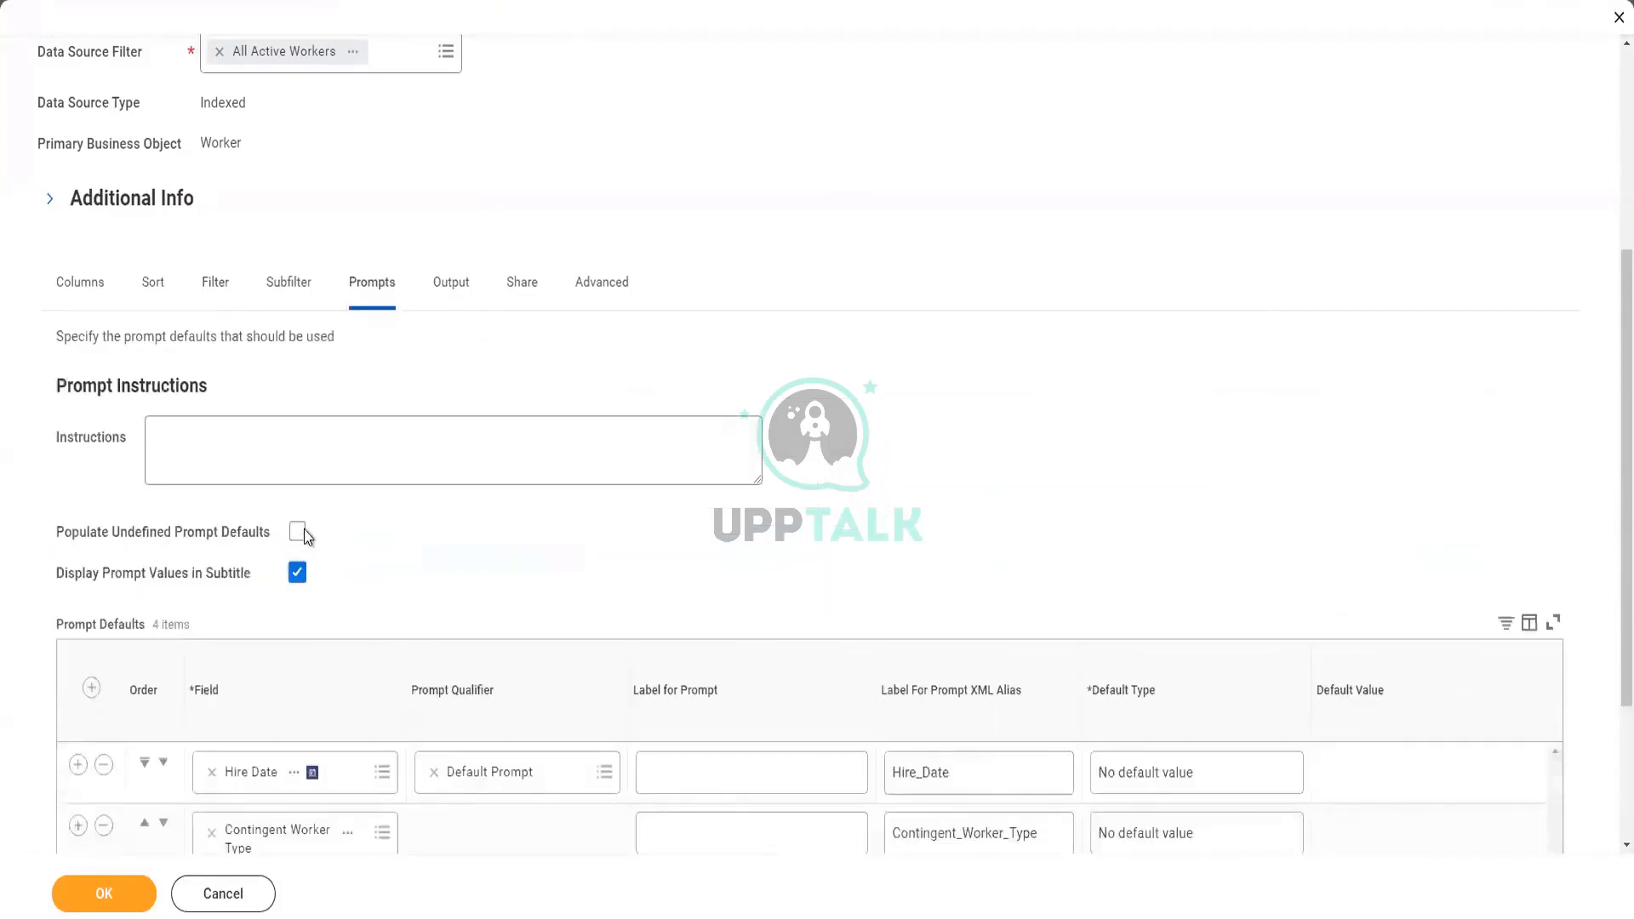
pyautogui.click(297, 533)
pyautogui.scroll(-3, 991, 336)
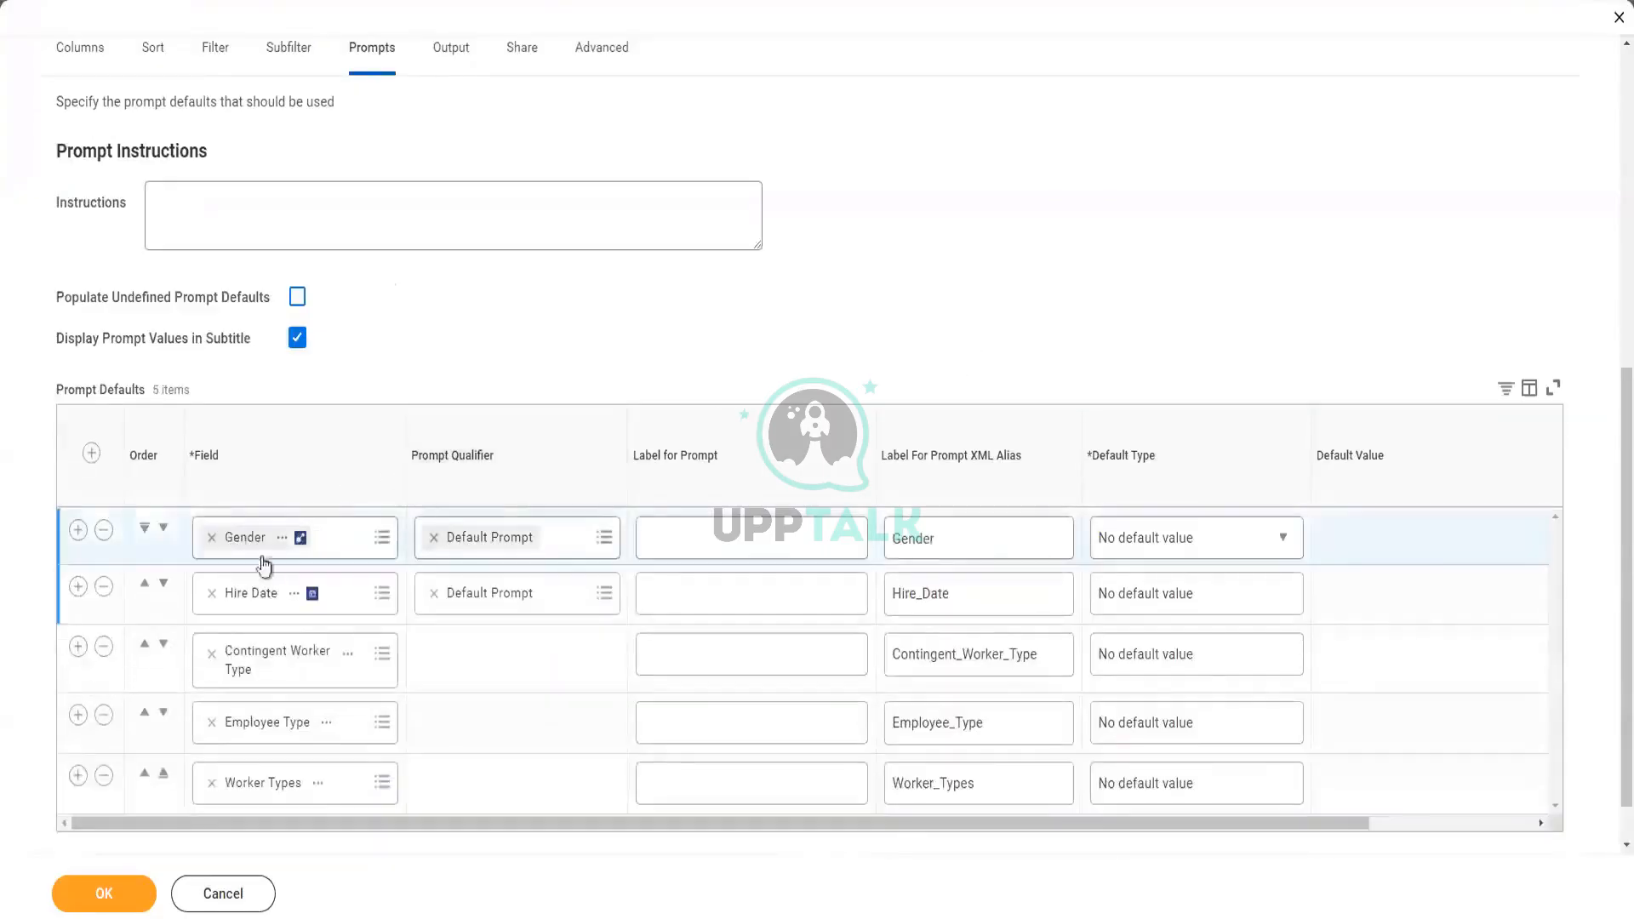
pyautogui.click(150, 892)
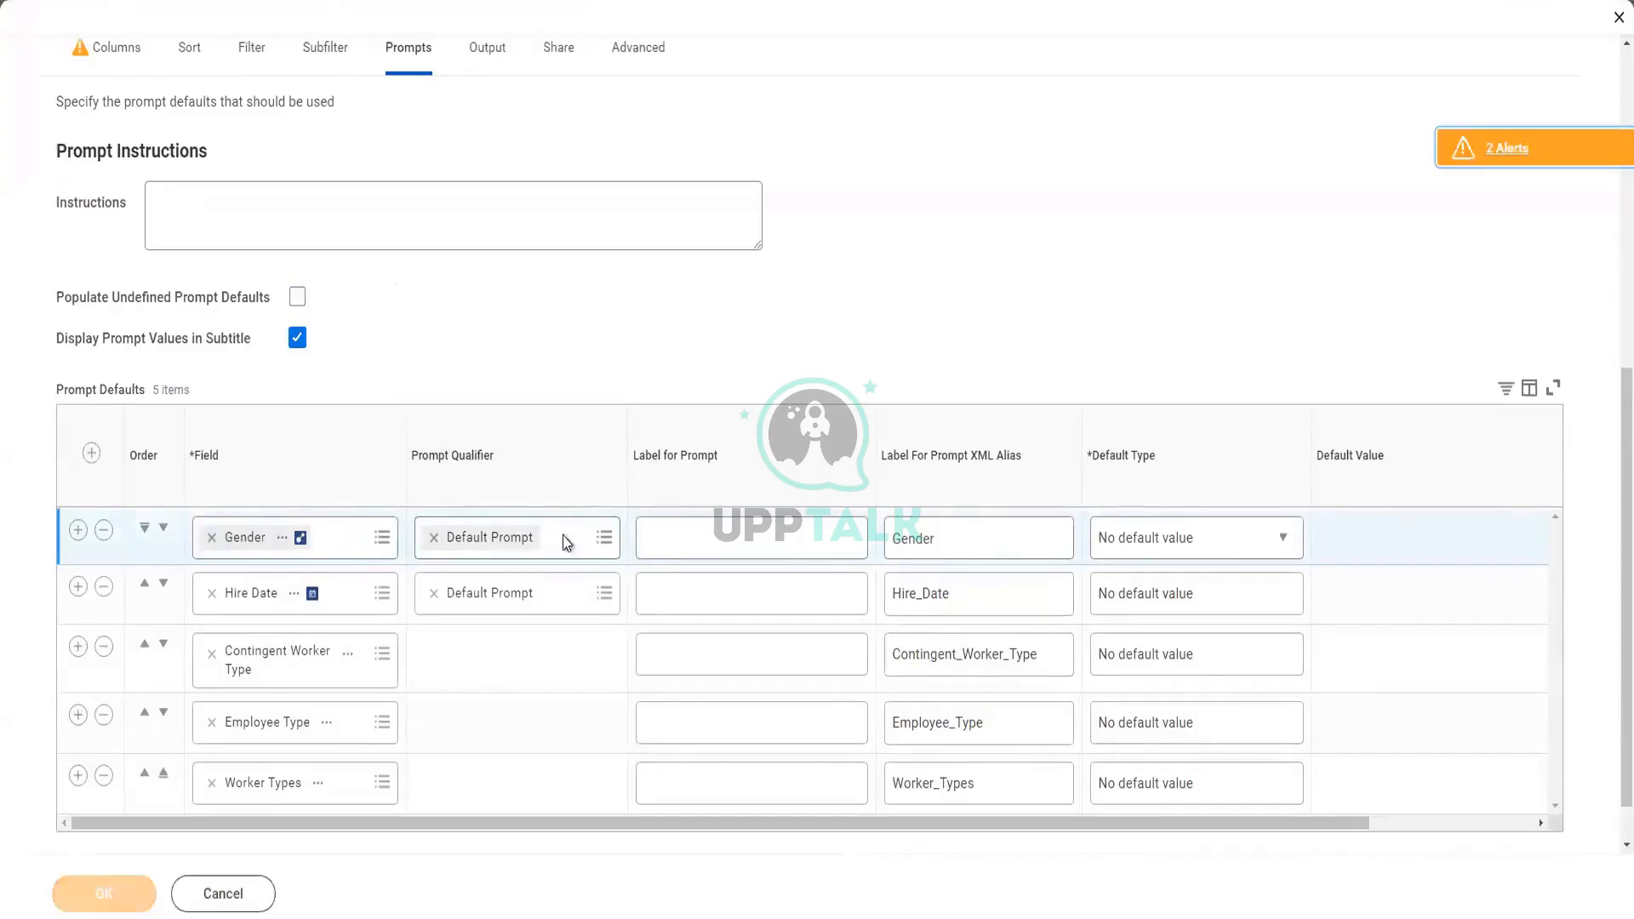
pyautogui.click(134, 904)
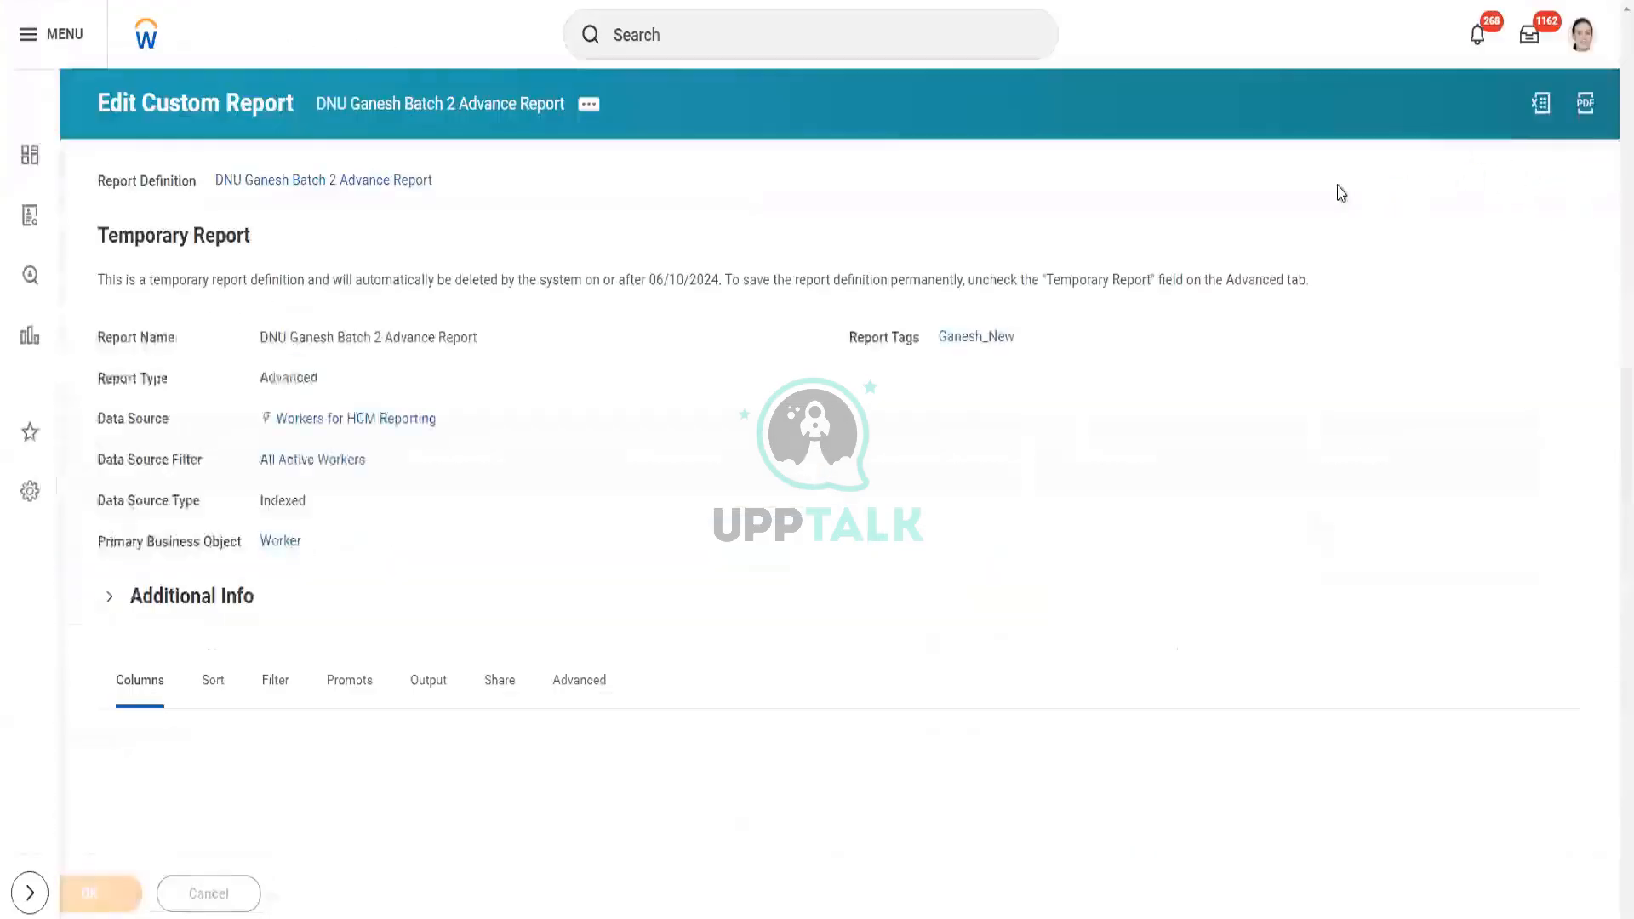
# - Examine the column XML aliases in the saved report, especially the one for the dependents' Legal Name - First Name
pyautogui.scroll(-5, 1083, 324)
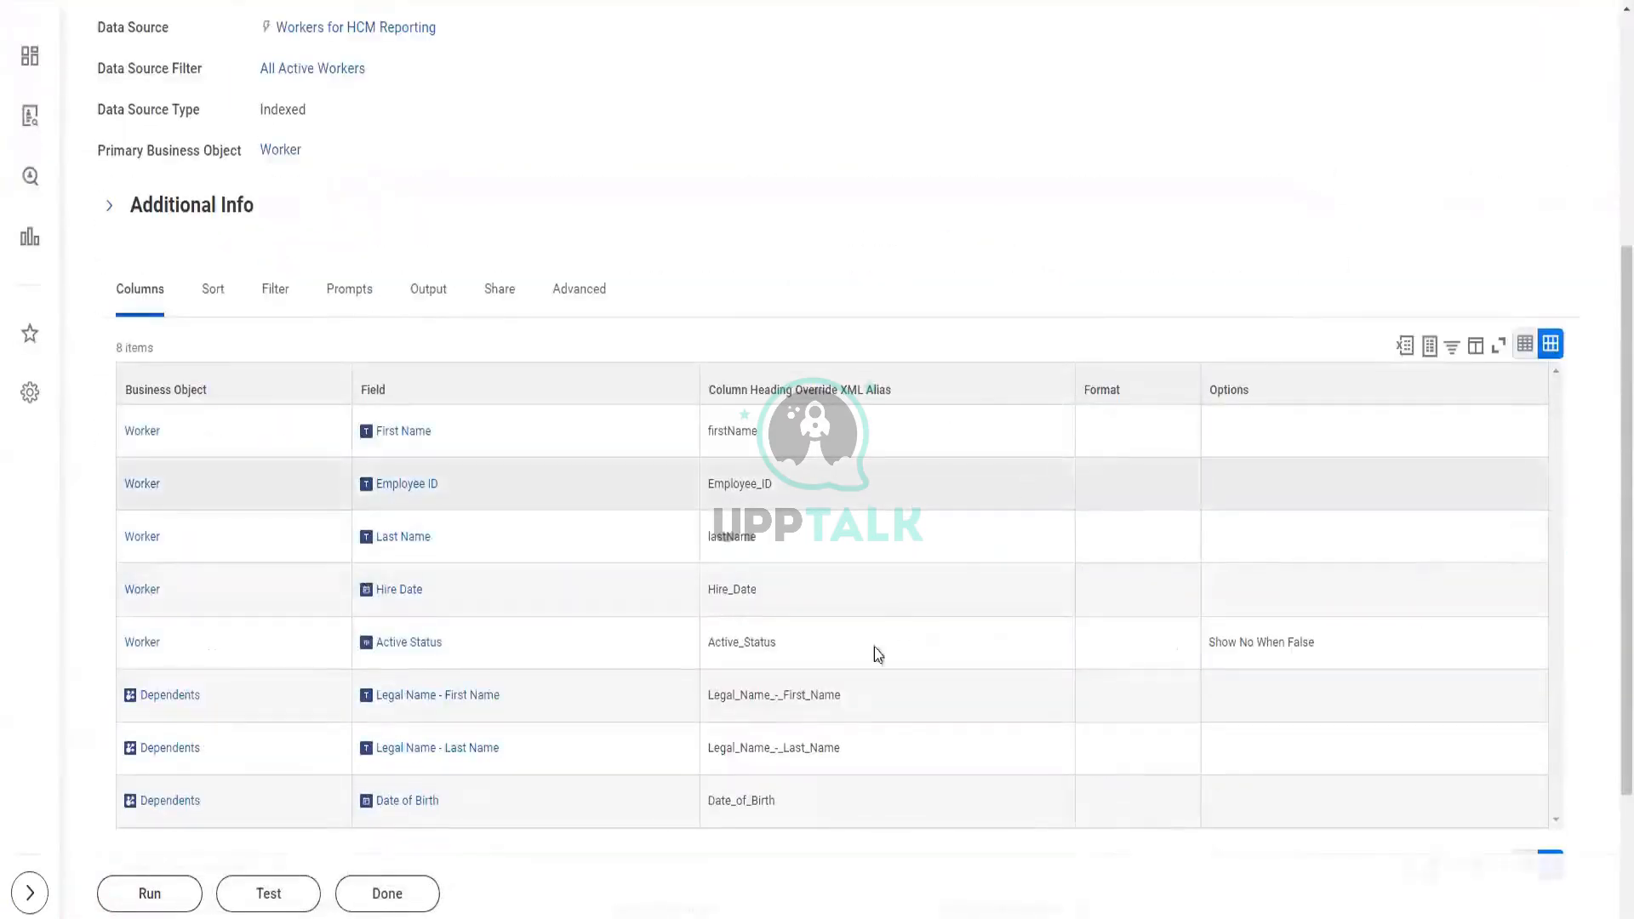
pyautogui.moveTo(714, 698); pyautogui.dragTo(814, 700)
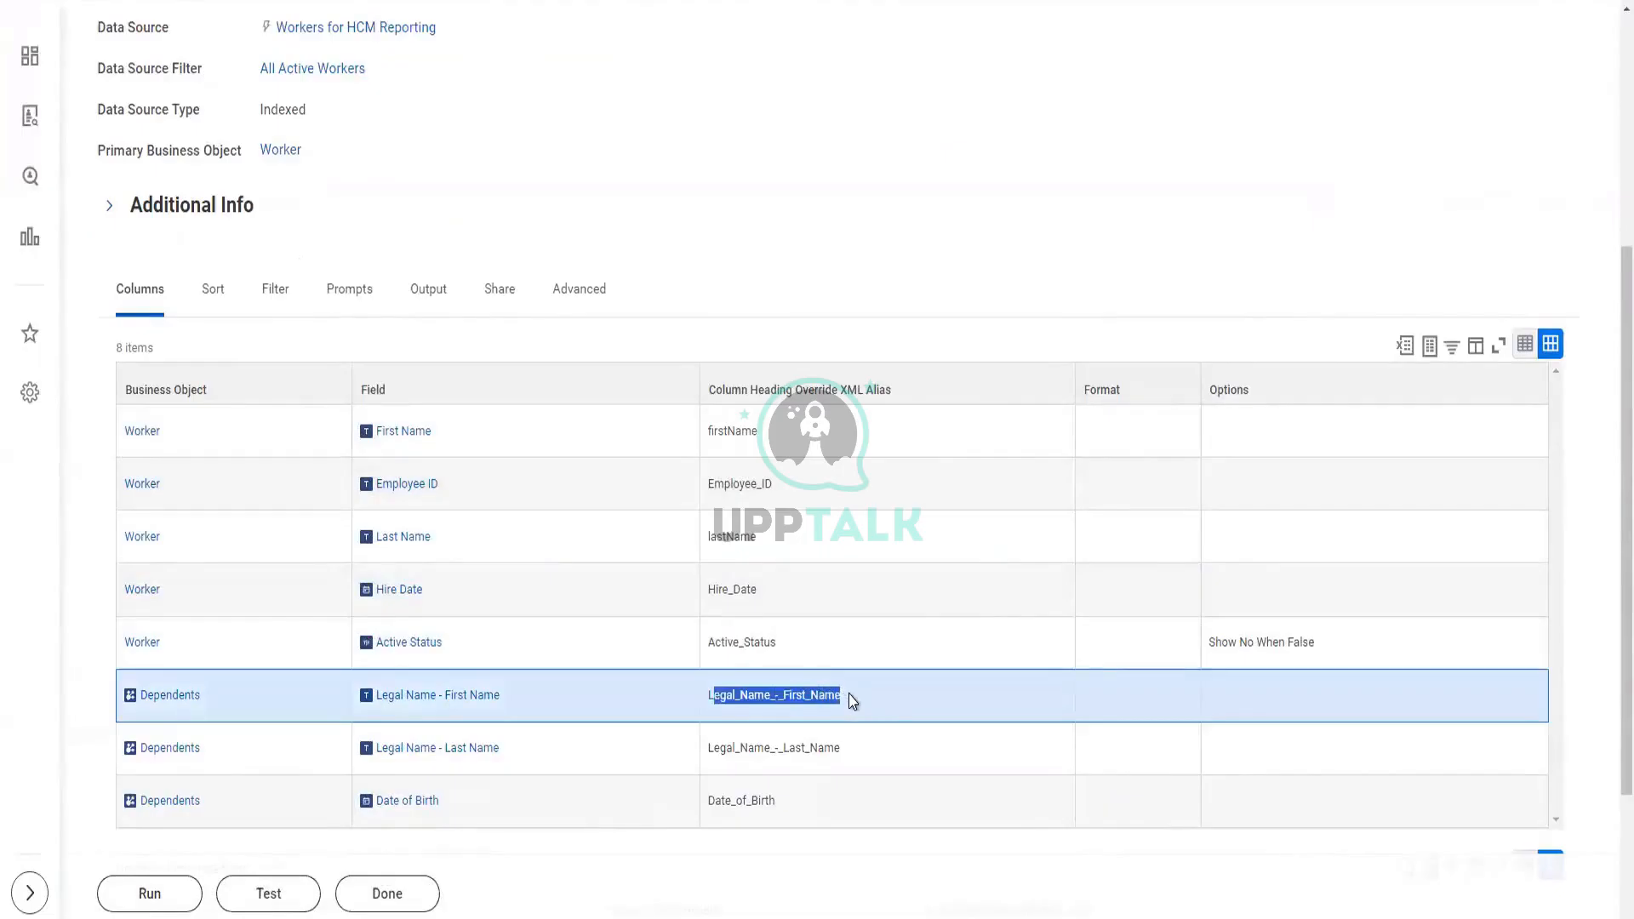
pyautogui.click(924, 274)
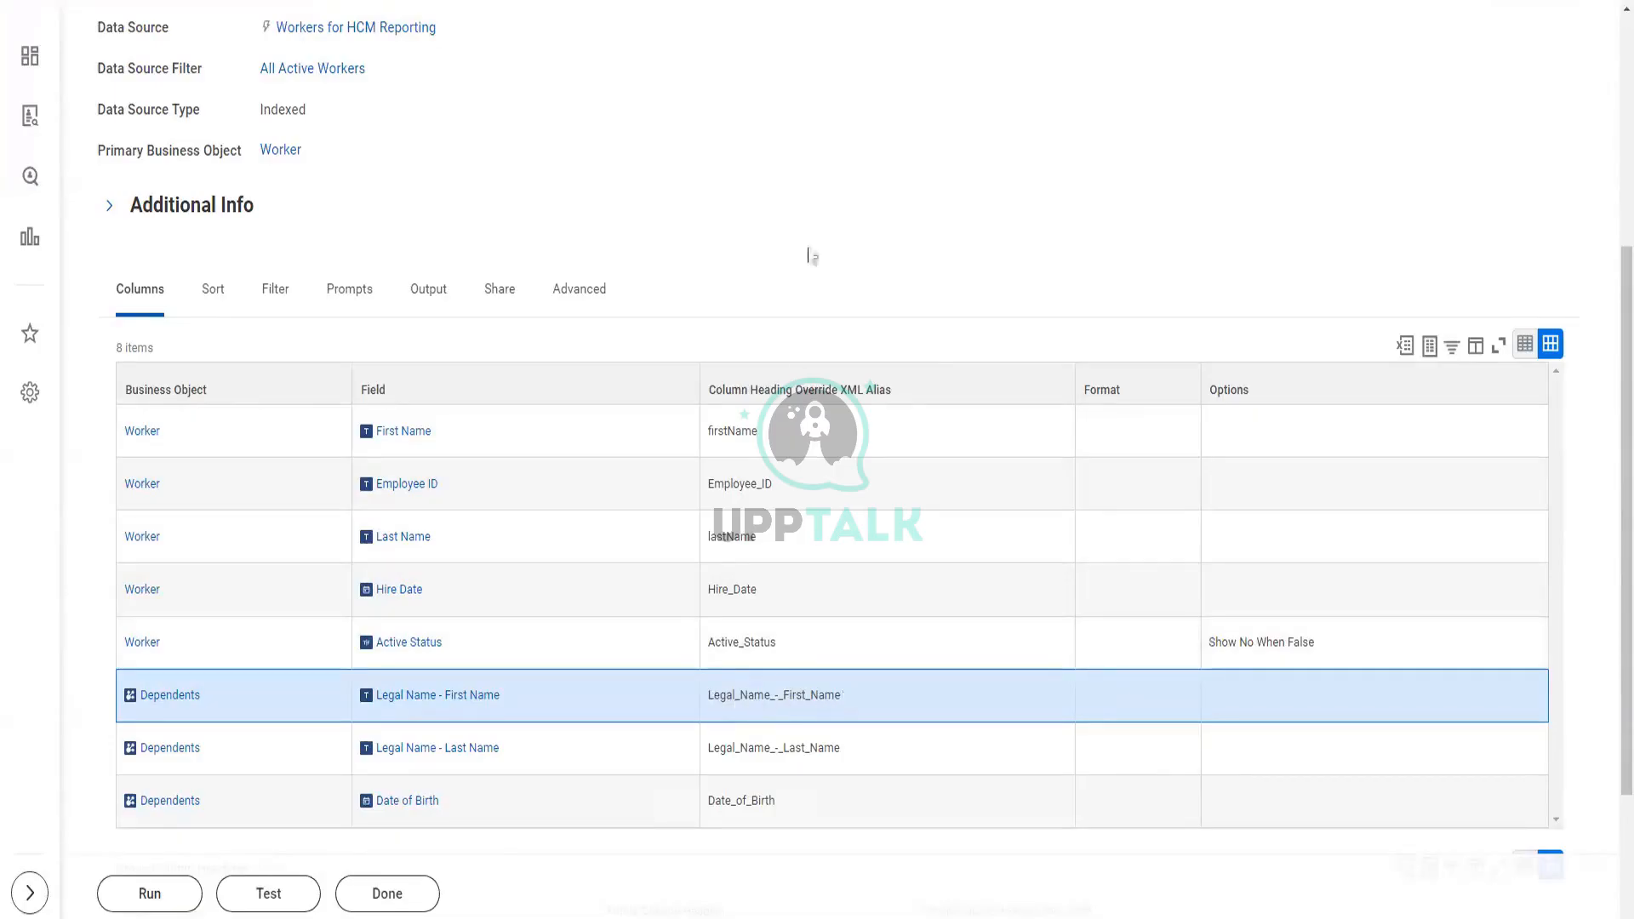
# - Run the report with all prompts, including Gender and Hire Date, left blank, and check the number of items returned
pyautogui.scroll(-2, 699, 544)
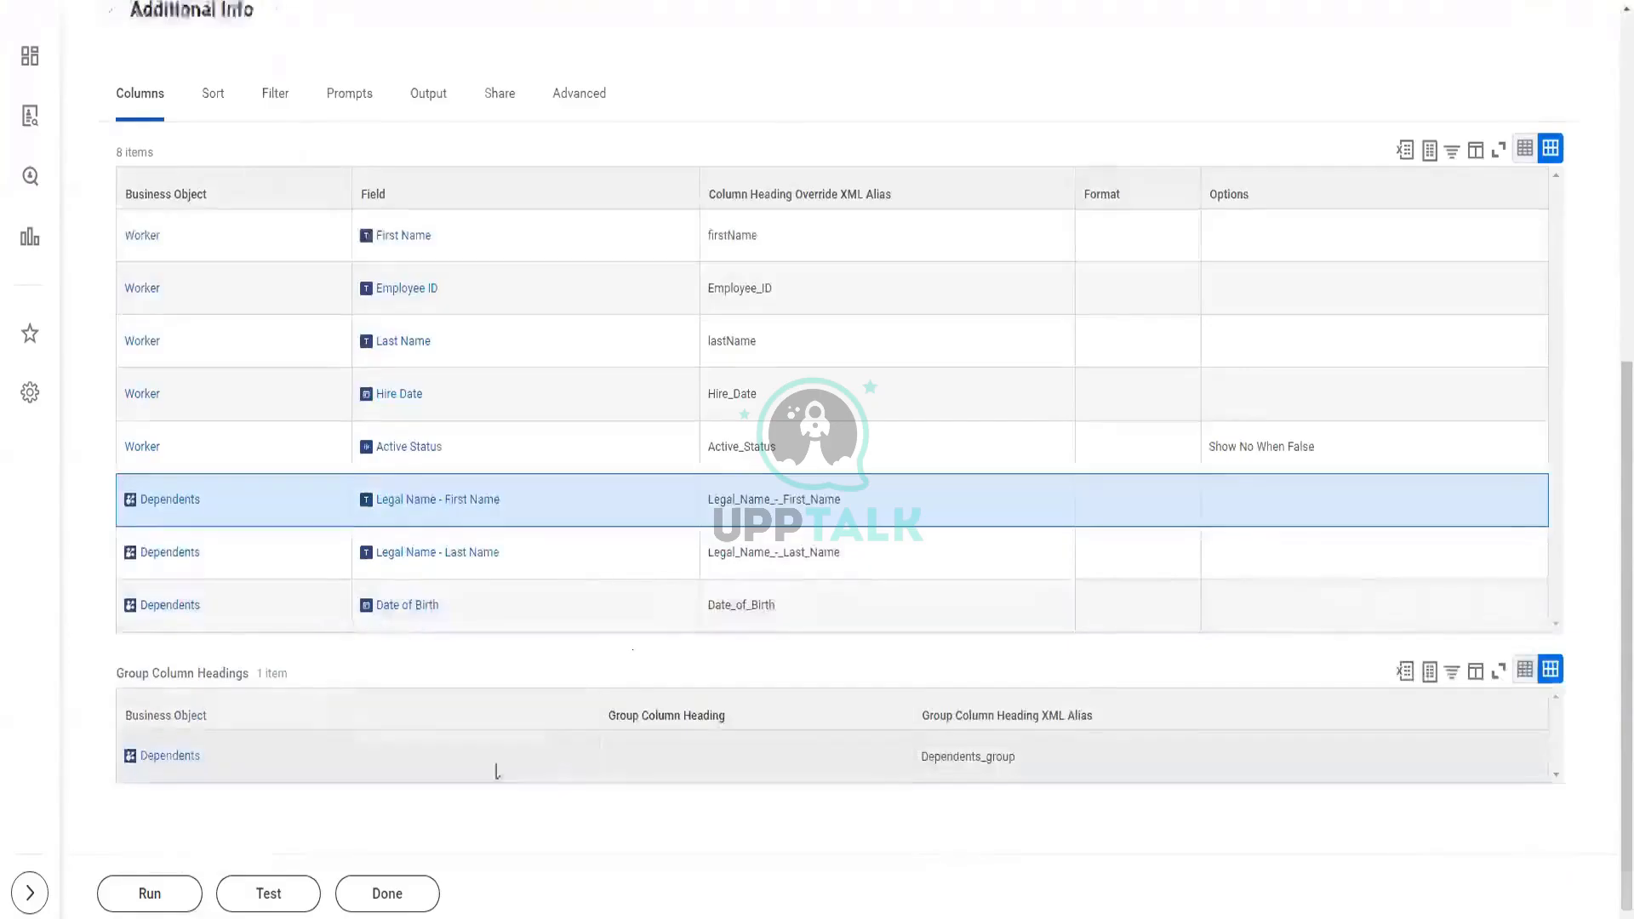
pyautogui.scroll(1, 497, 773)
pyautogui.click(148, 892)
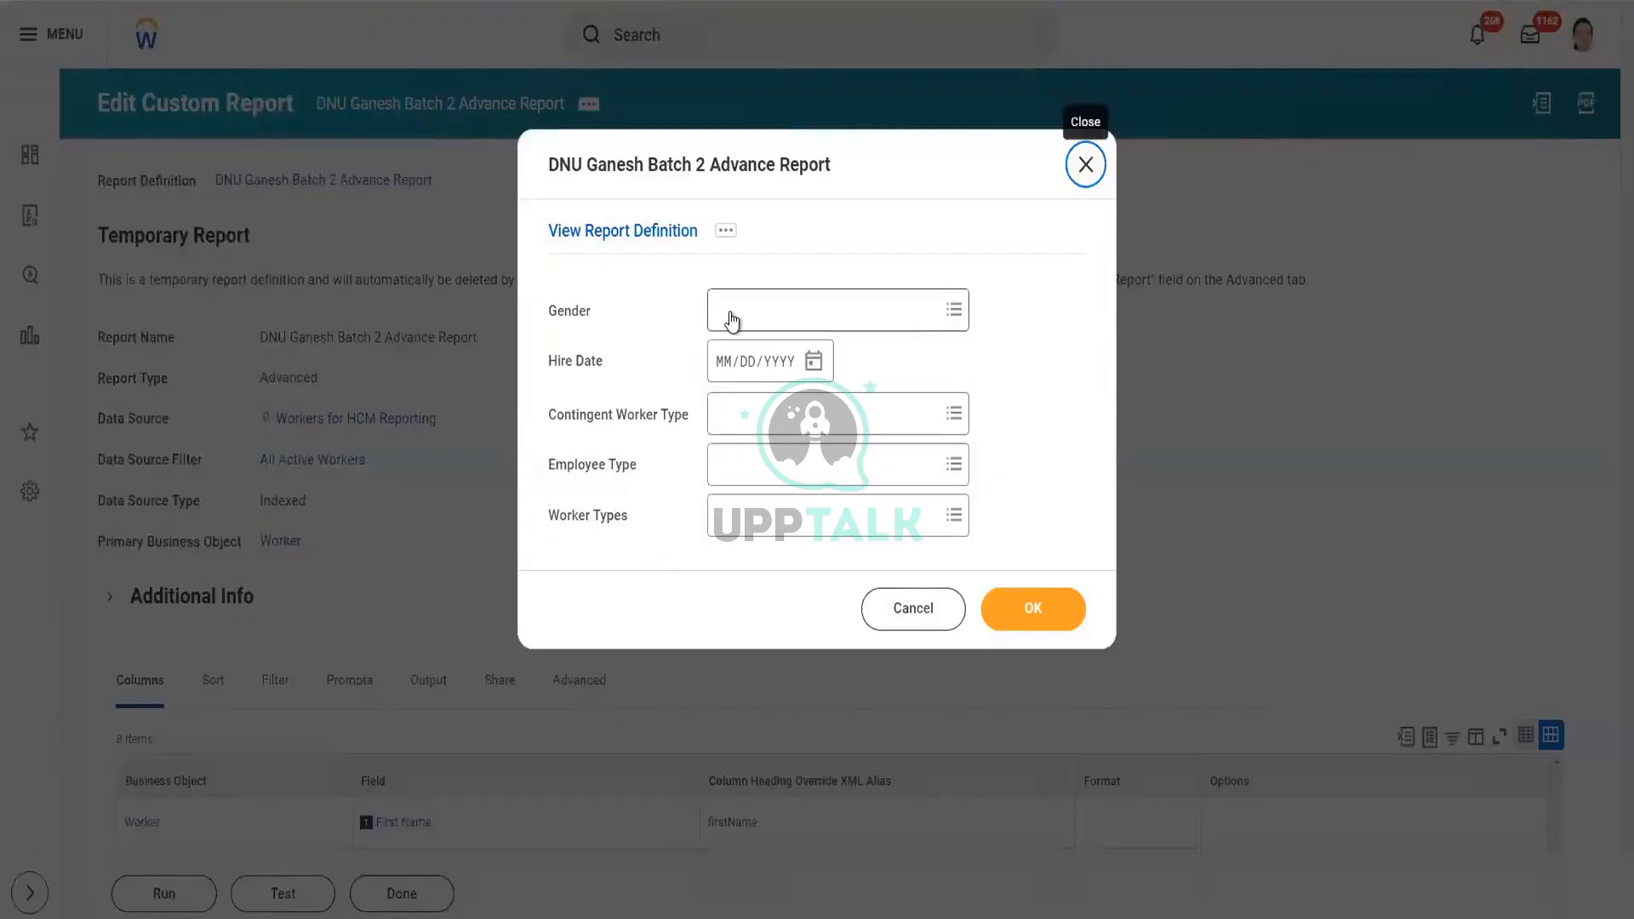
pyautogui.click(1029, 620)
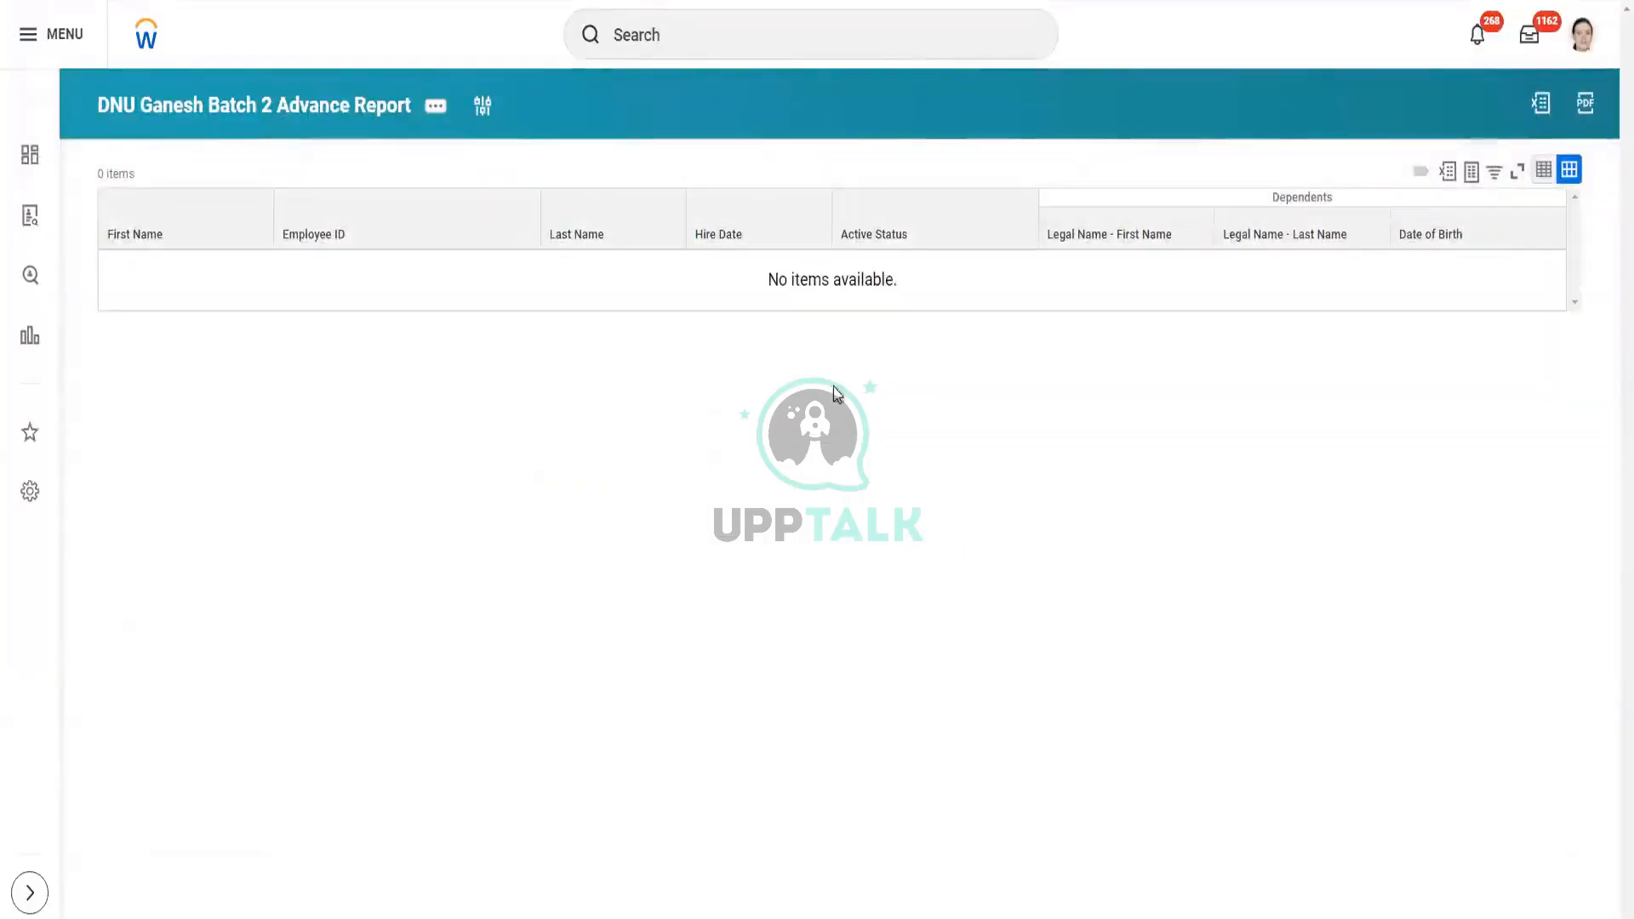
pyautogui.moveTo(91, 177); pyautogui.dragTo(143, 172)
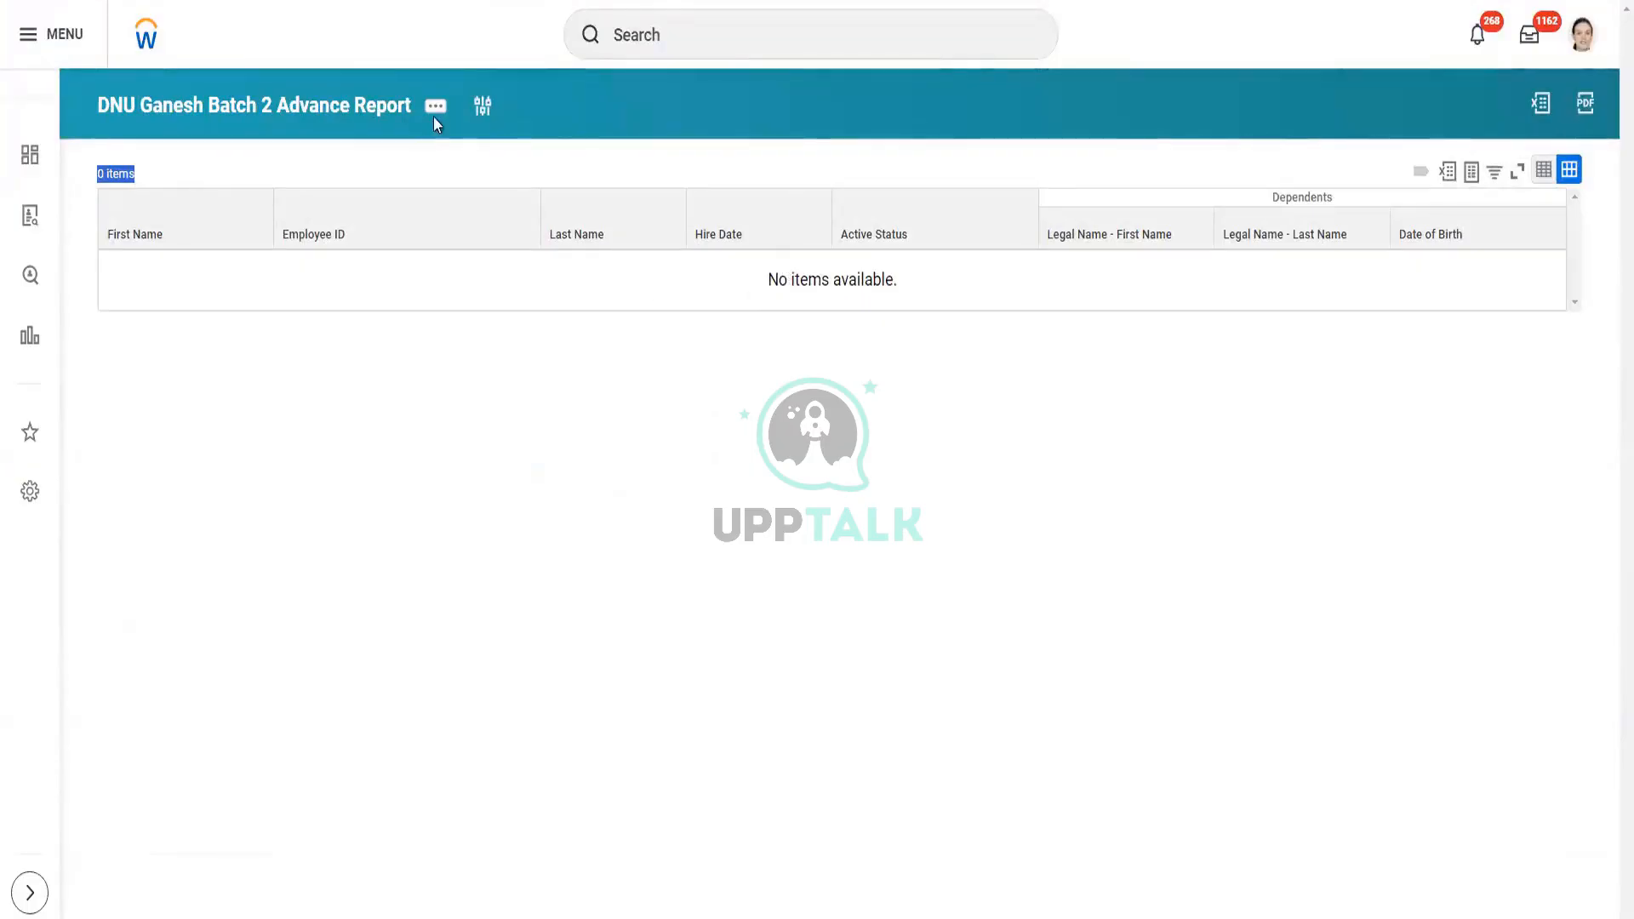
# - Rerun the report with the Gender prompt set to Female and Male, leaving the other prompts blank
pyautogui.click(482, 106)
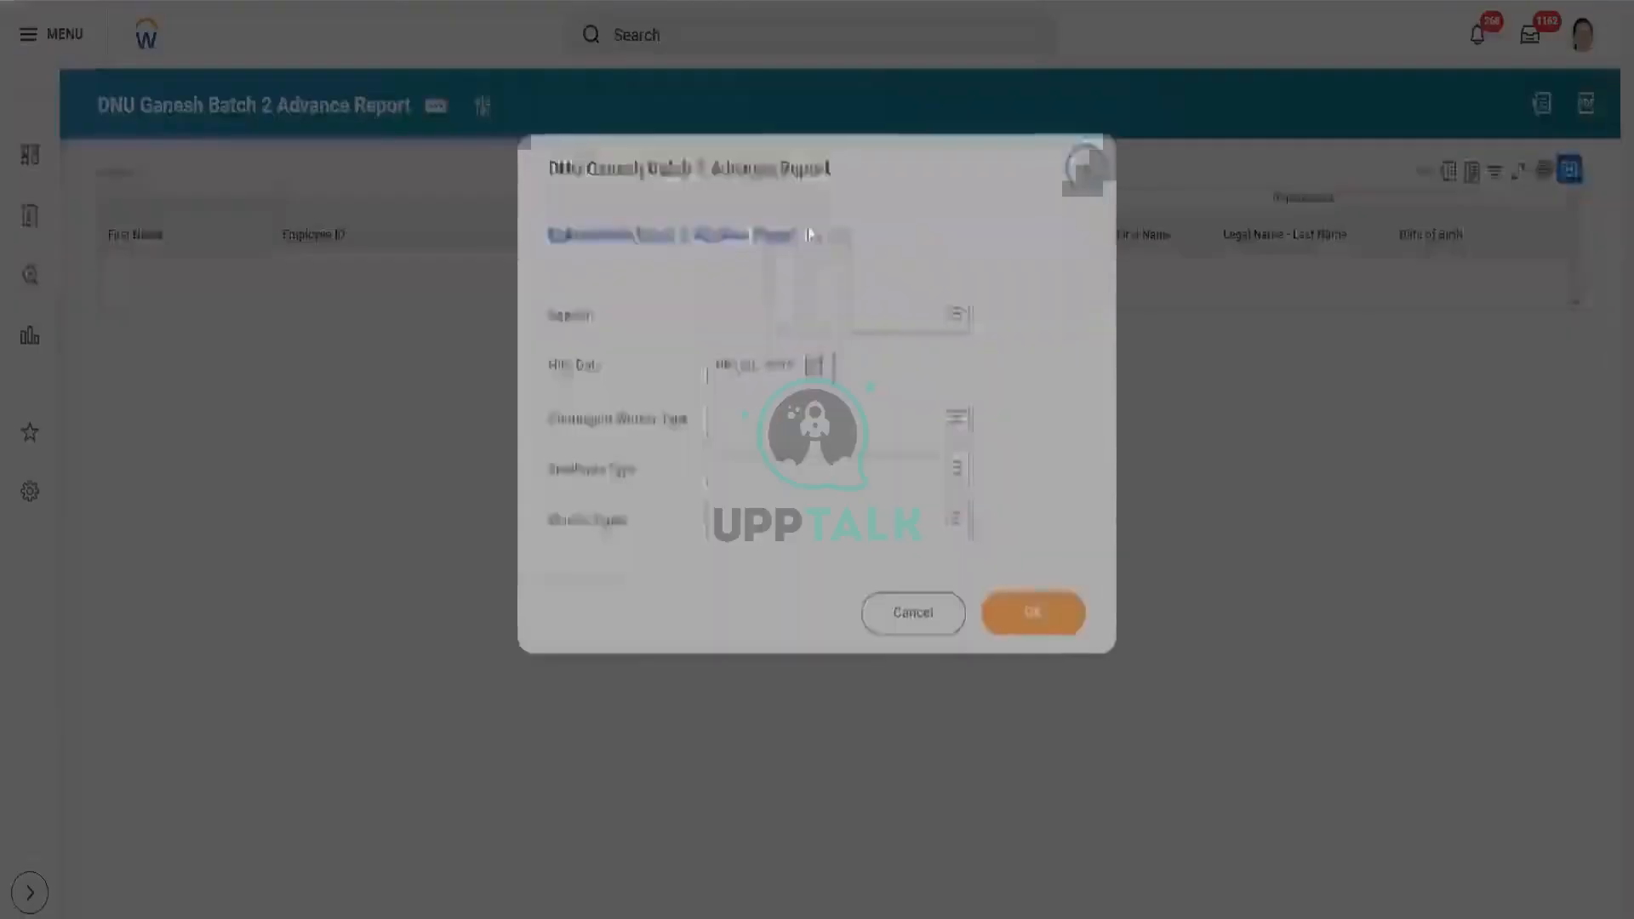
pyautogui.click(748, 311)
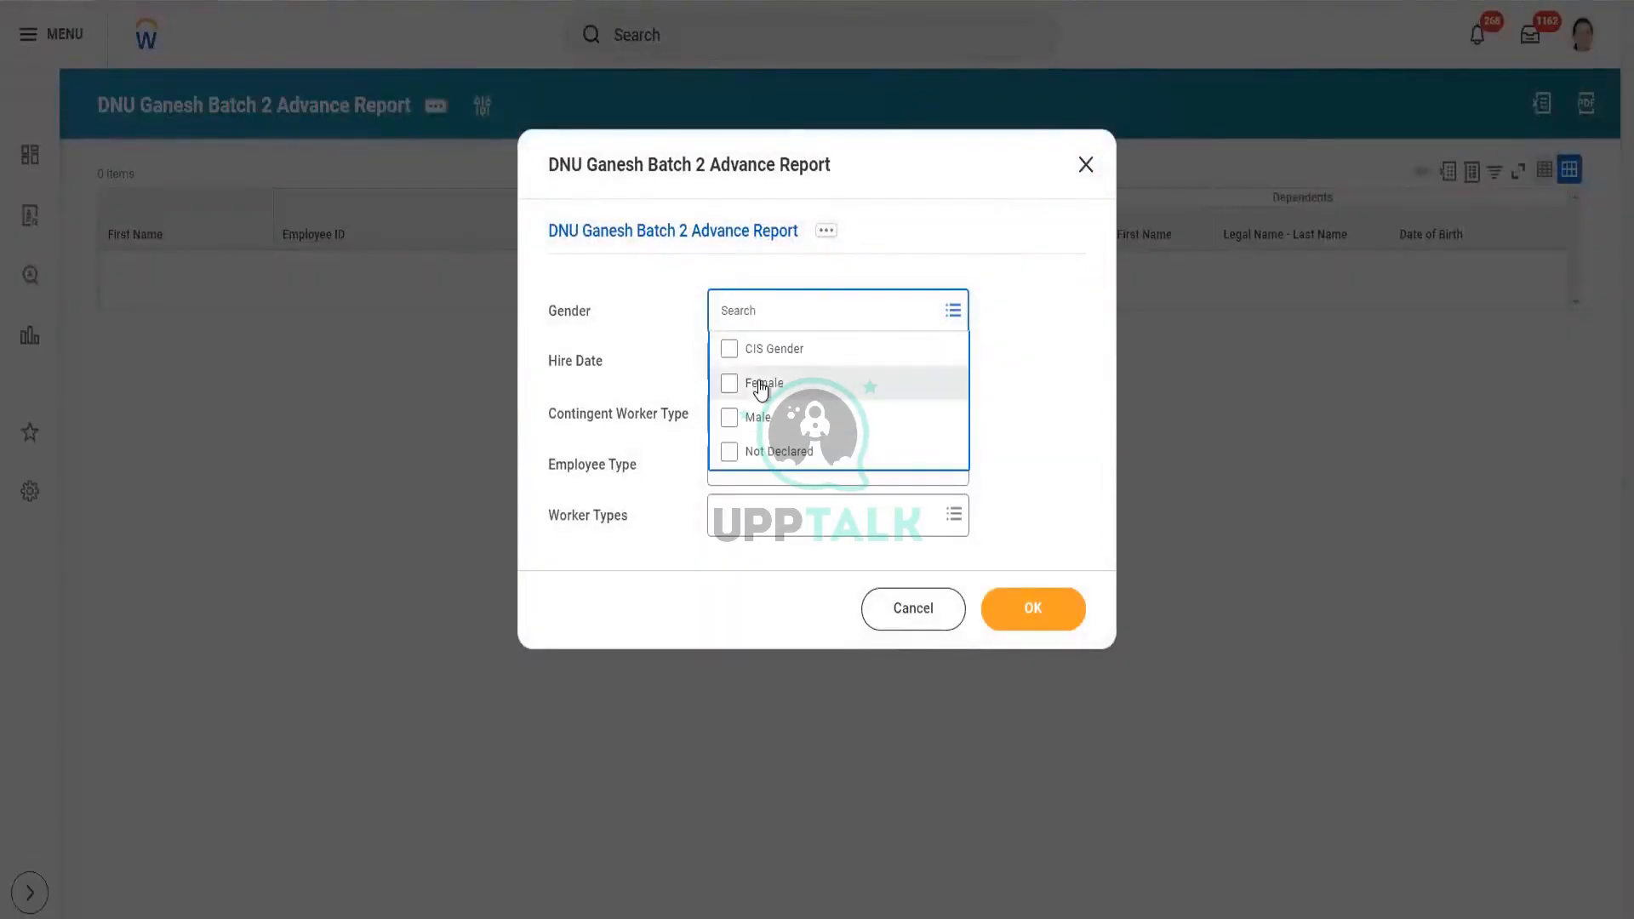
pyautogui.click(762, 384)
pyautogui.click(755, 457)
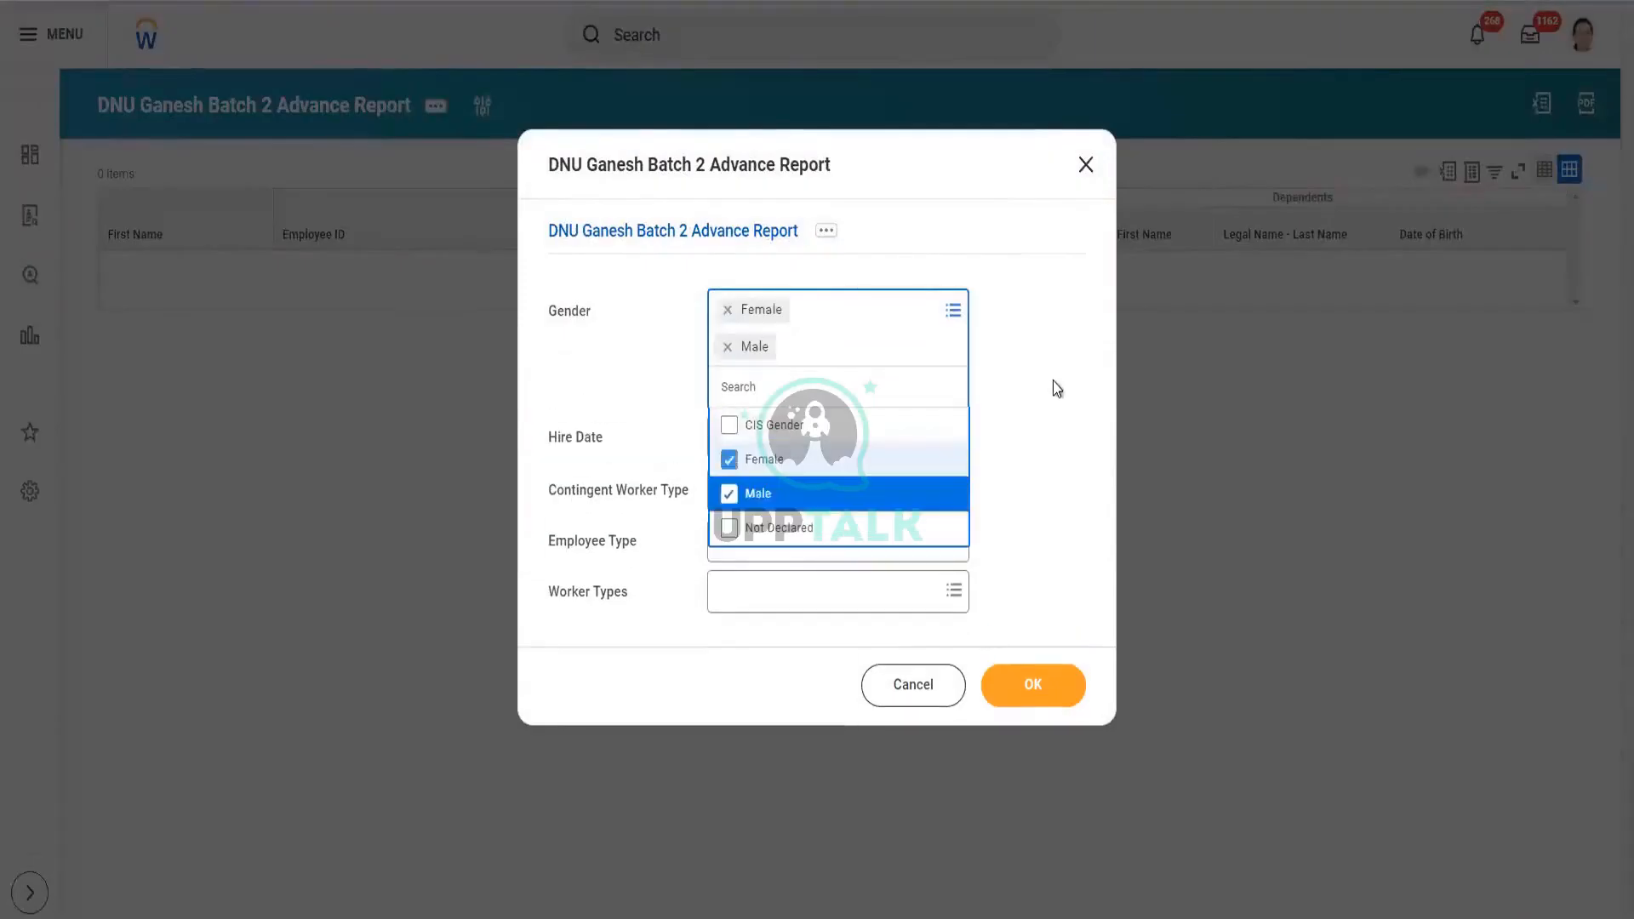
pyautogui.click(1056, 400)
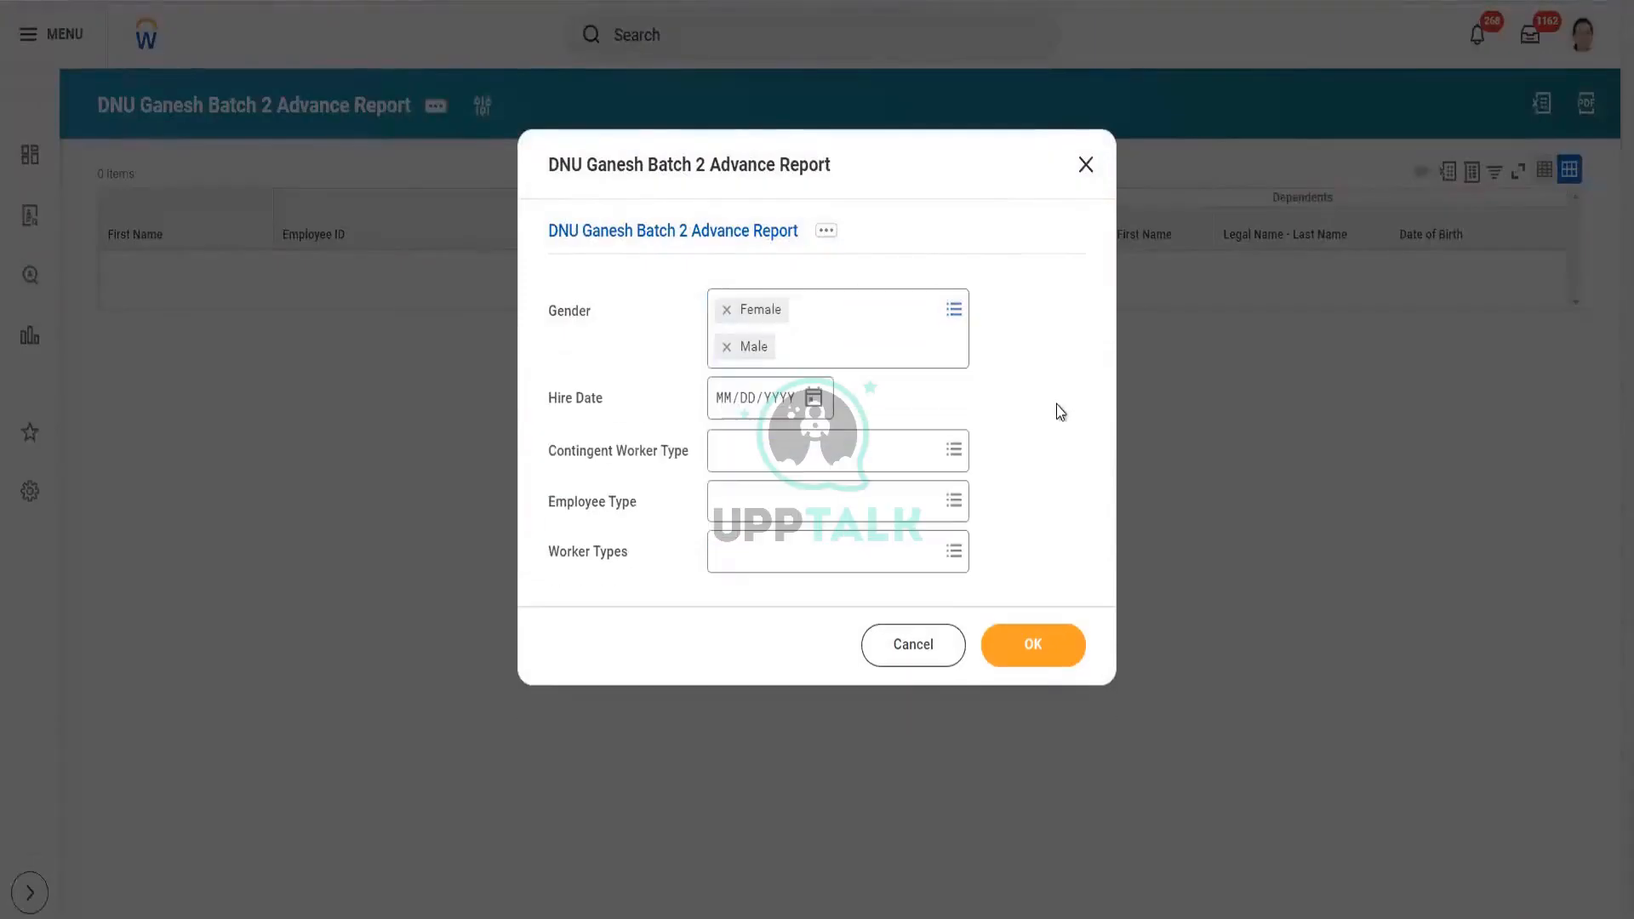
pyautogui.click(1048, 647)
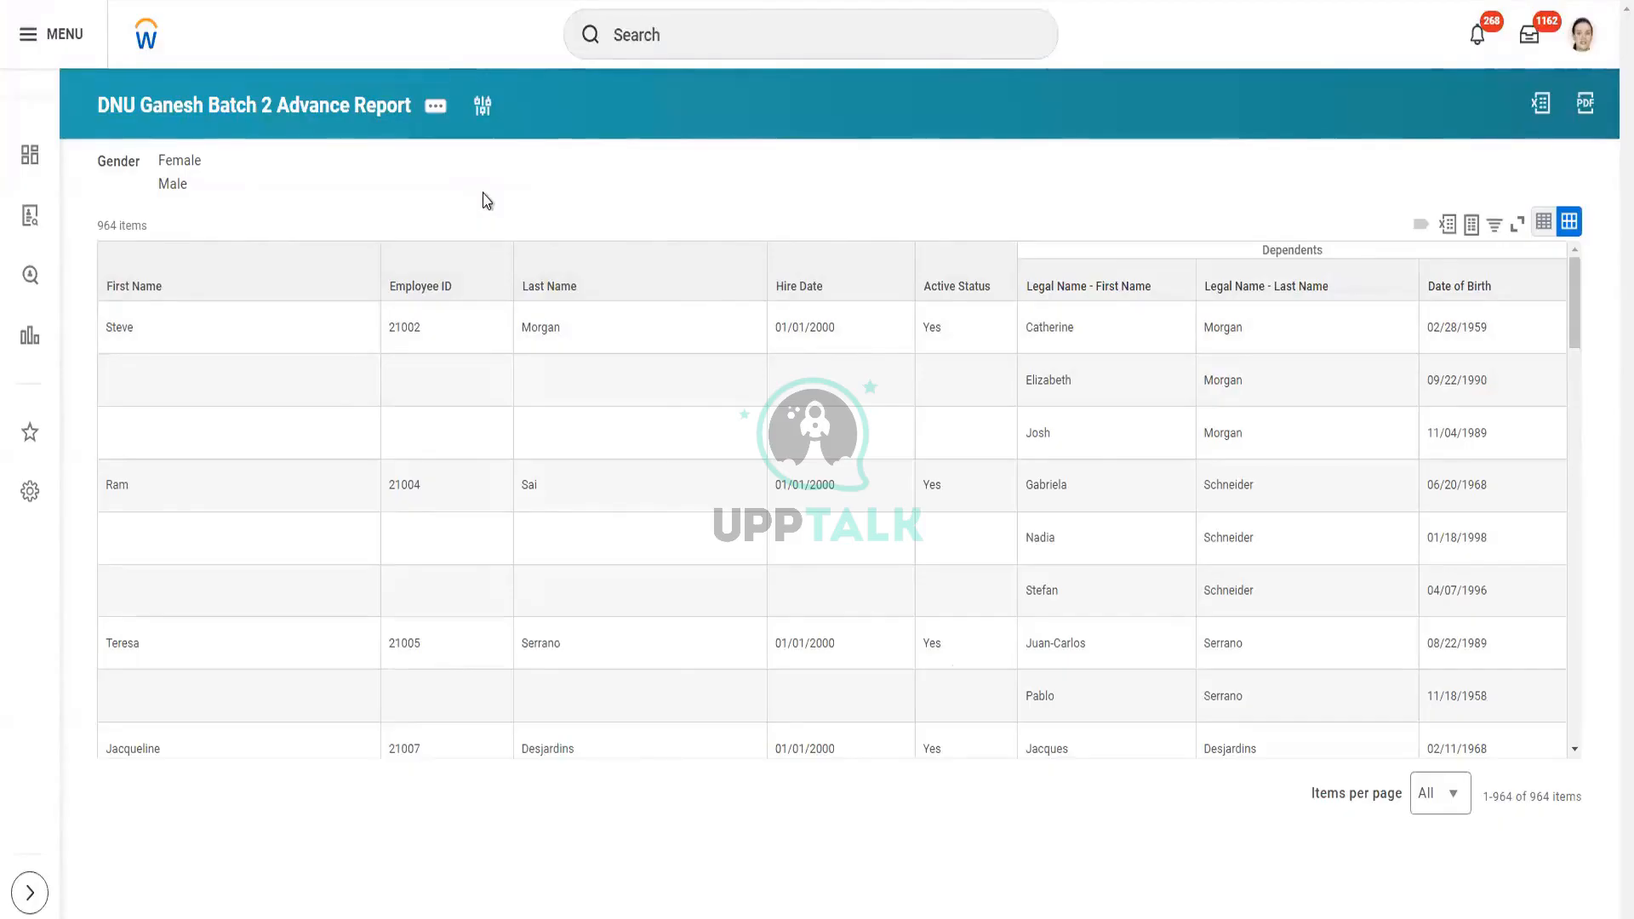
# - Edit the report definition so the Gender filter's comparison type is Prompt the user for the value and ignore the filter condition if the value is blank
pyautogui.click(436, 105)
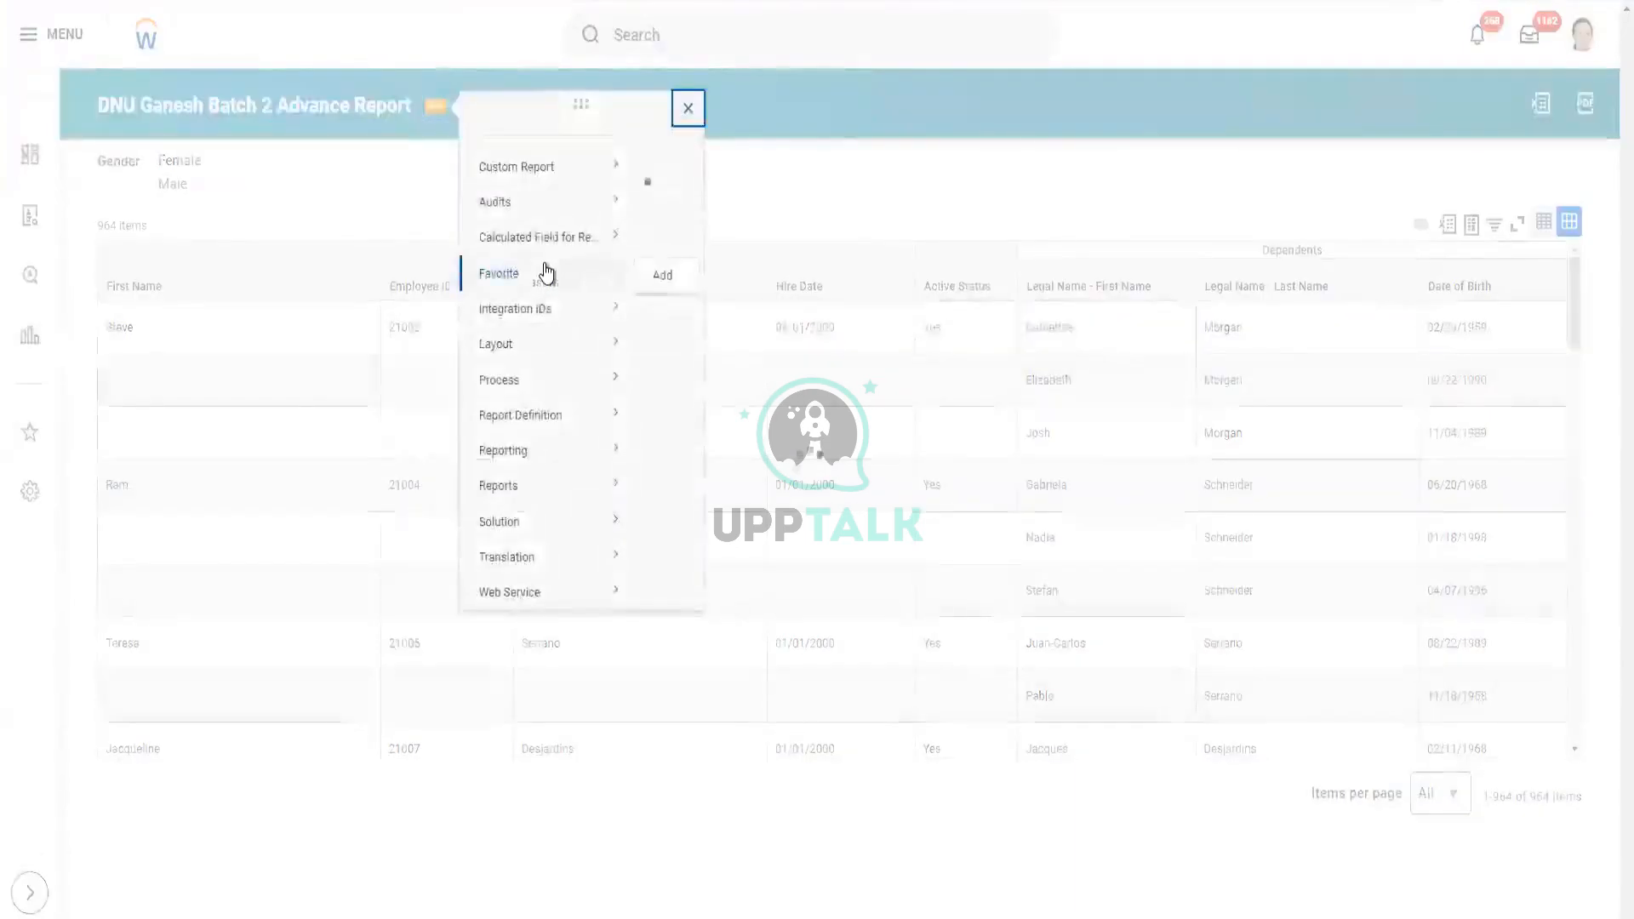
pyautogui.moveTo(545, 174)
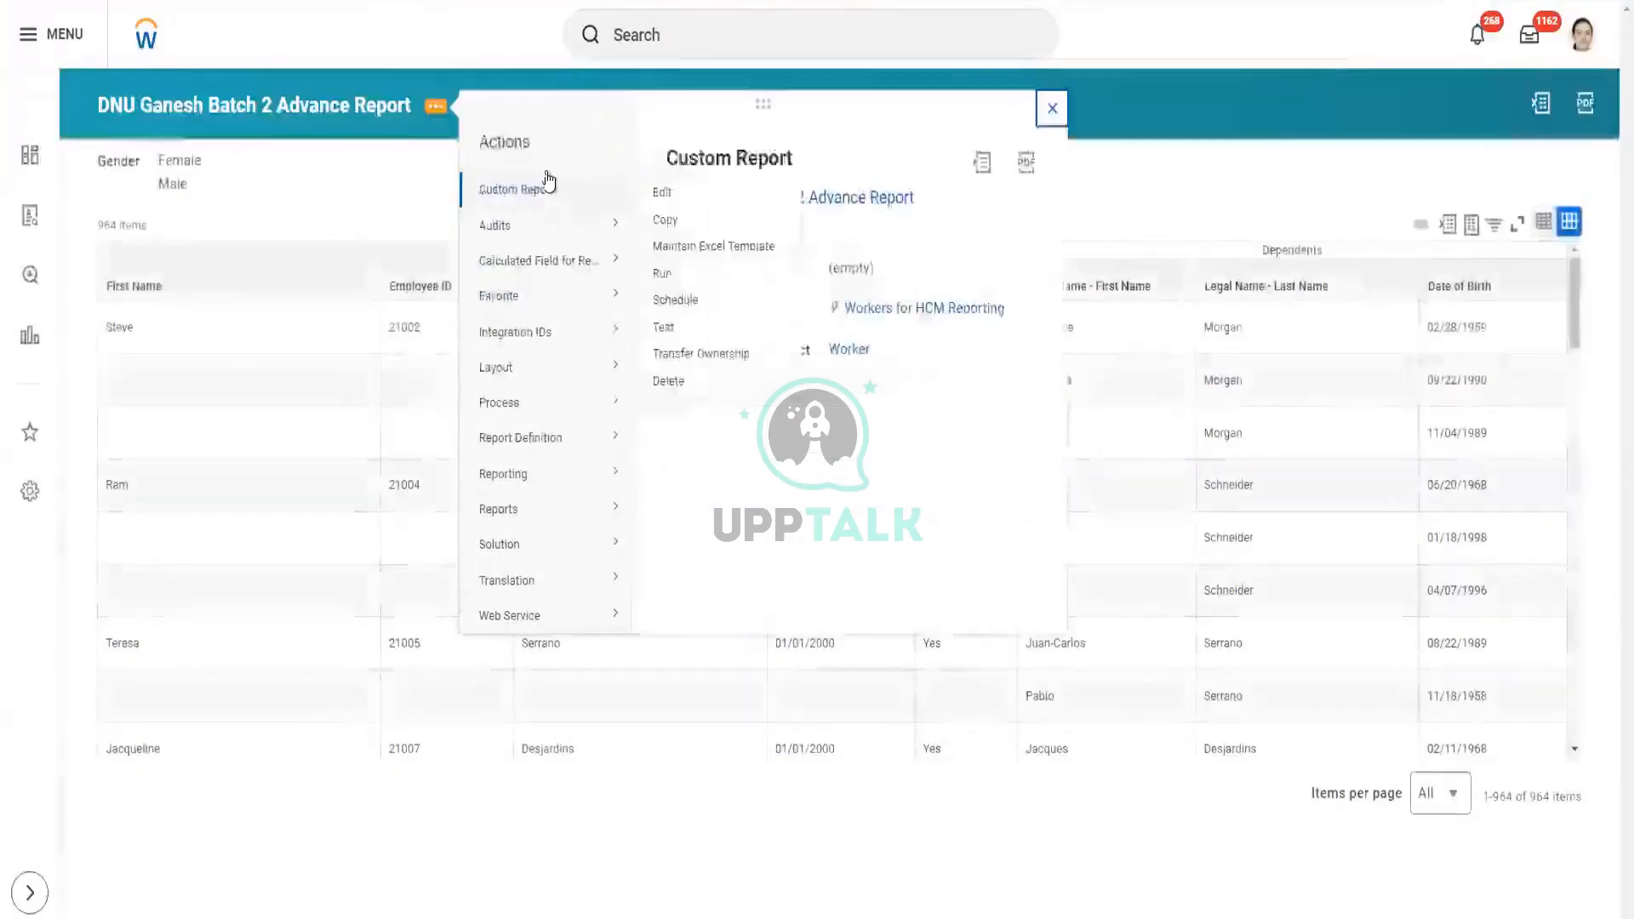
pyautogui.click(665, 194)
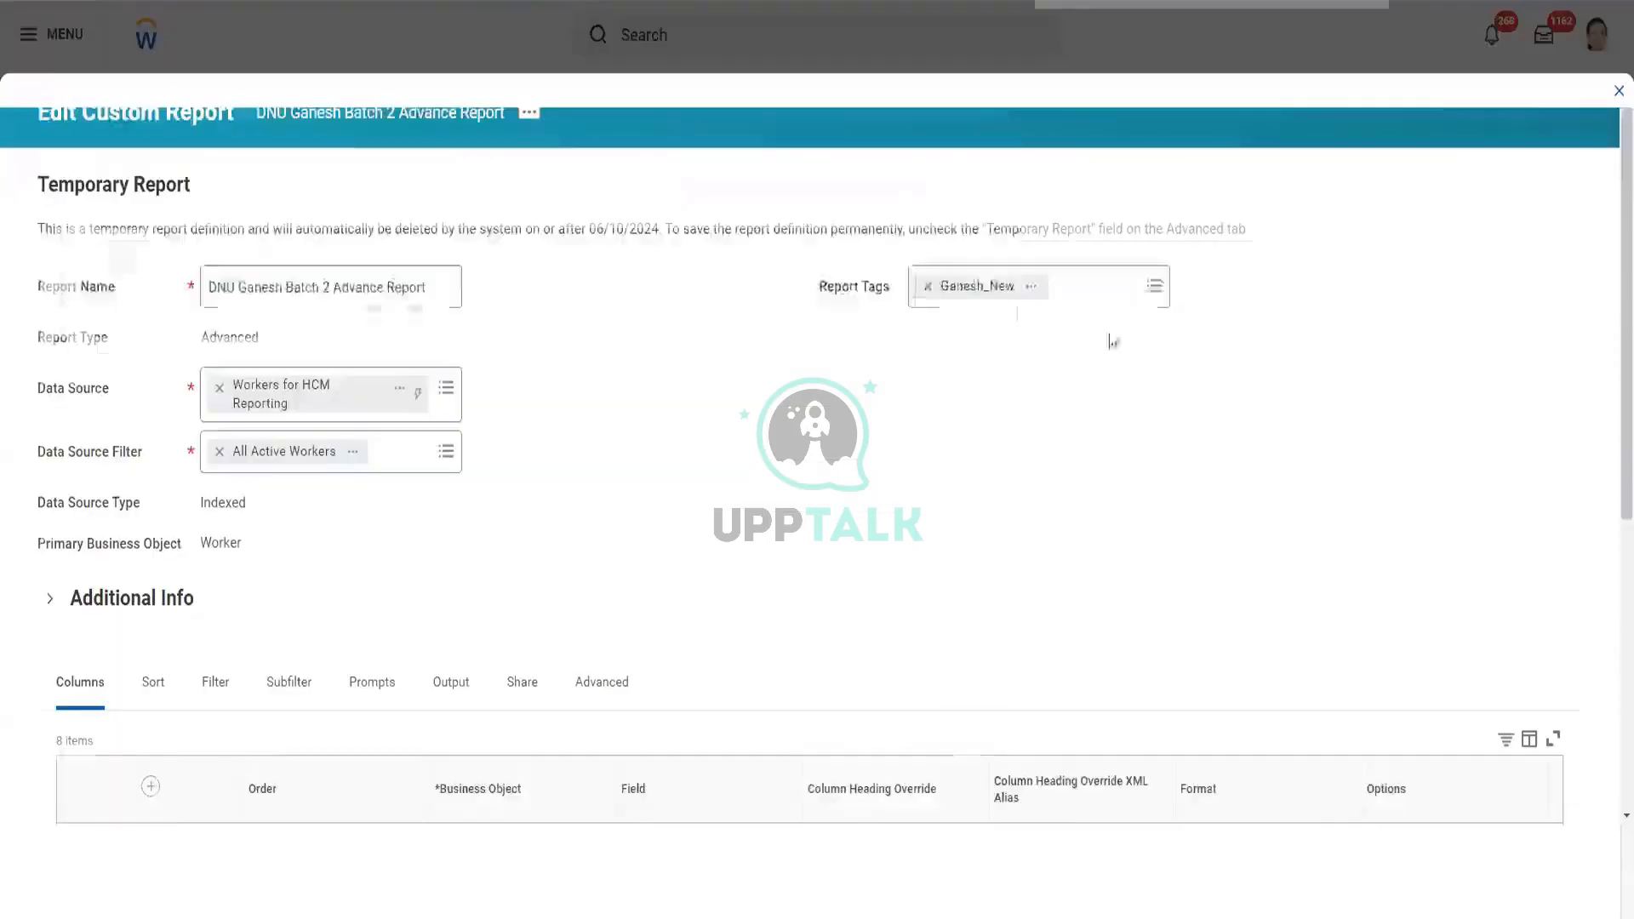
pyautogui.scroll(-4, 396, 574)
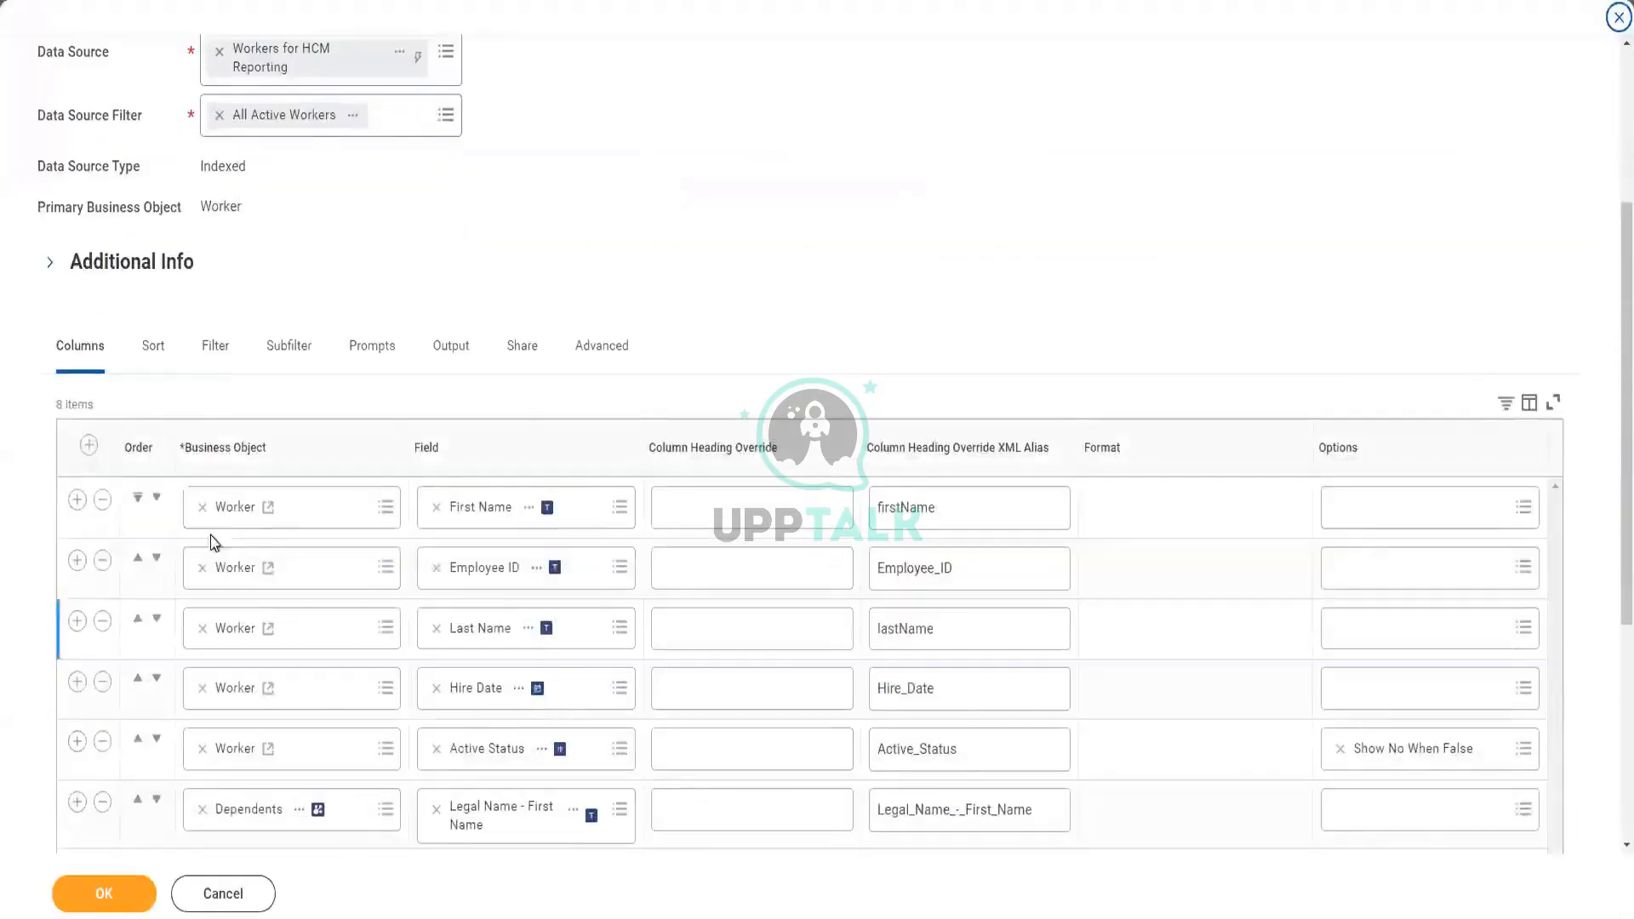
pyautogui.click(217, 345)
pyautogui.scroll(-2, 1134, 405)
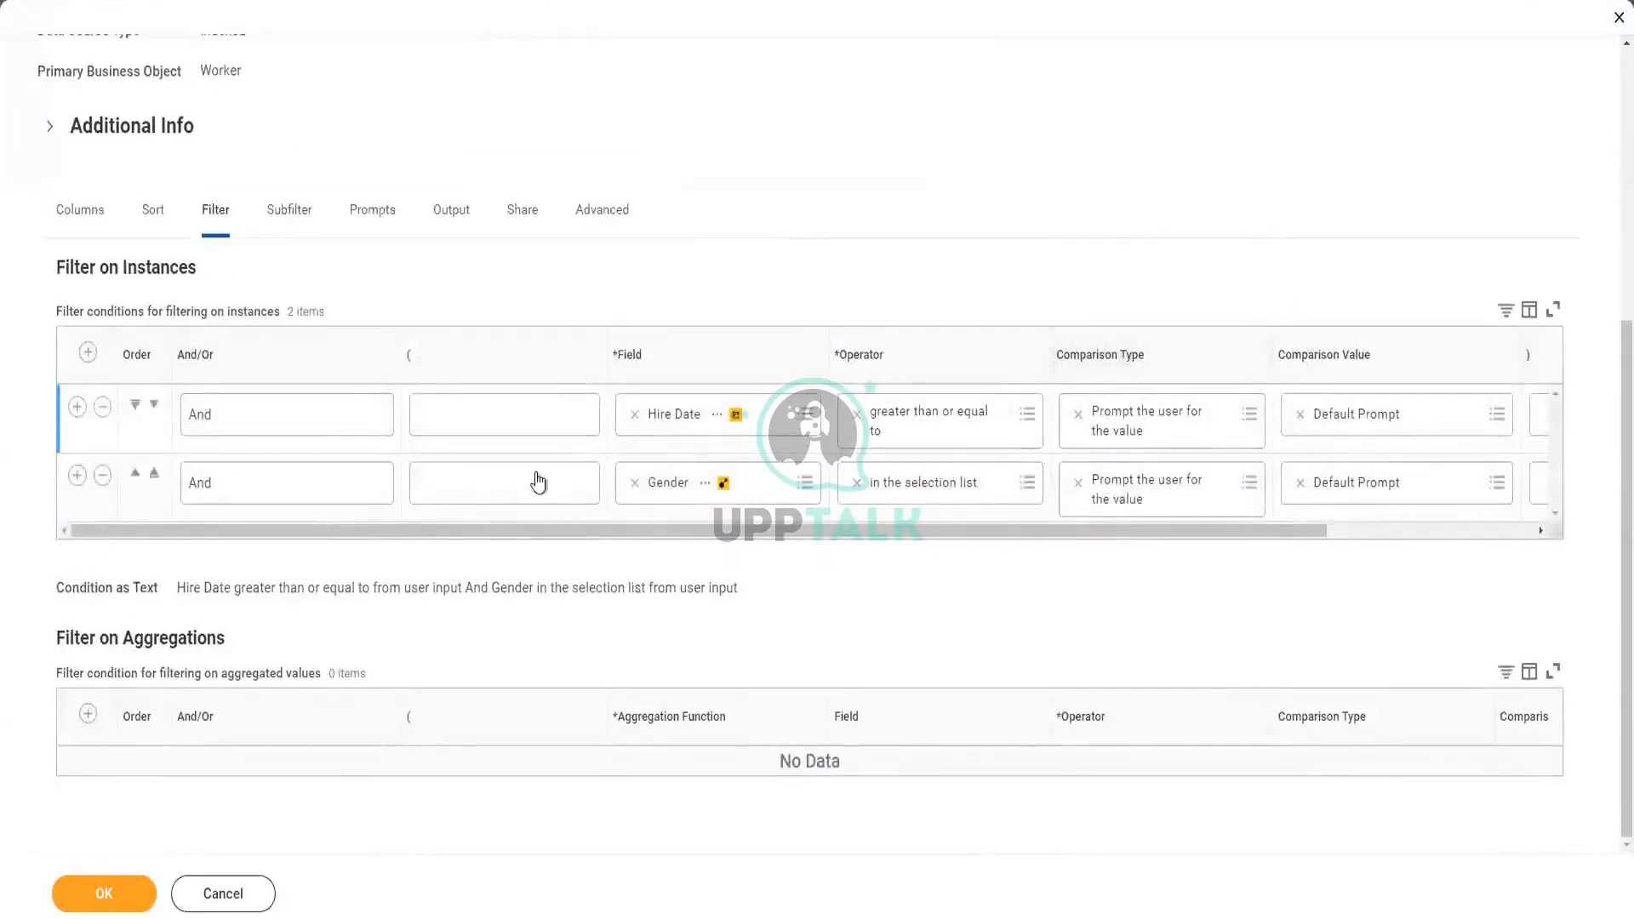
pyautogui.click(1079, 485)
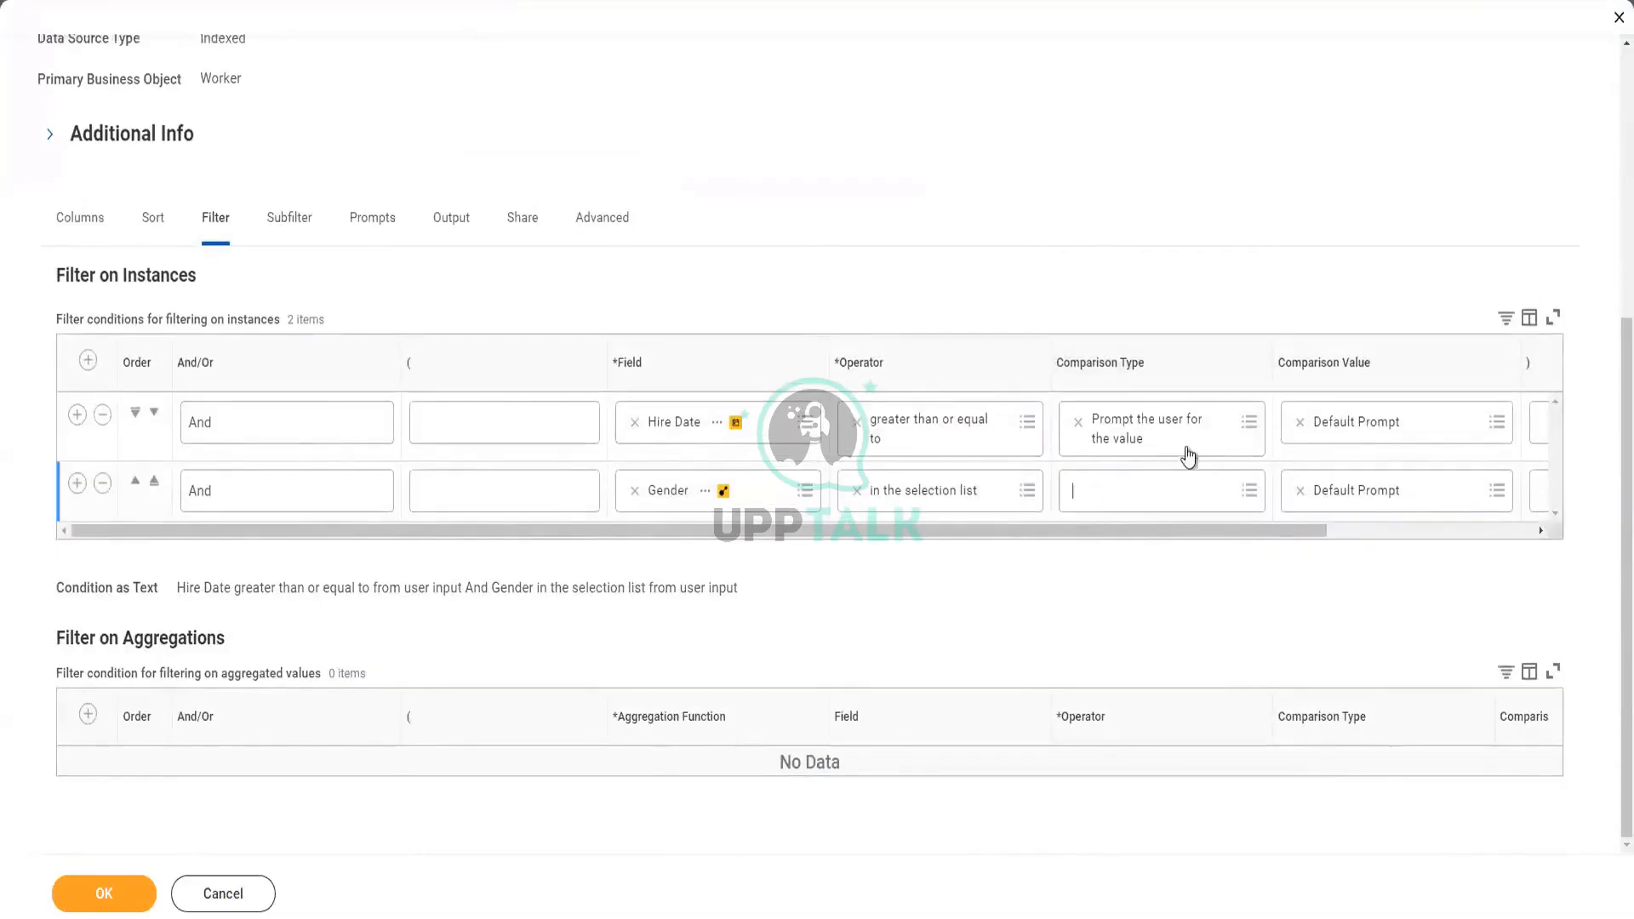
pyautogui.click(1112, 488)
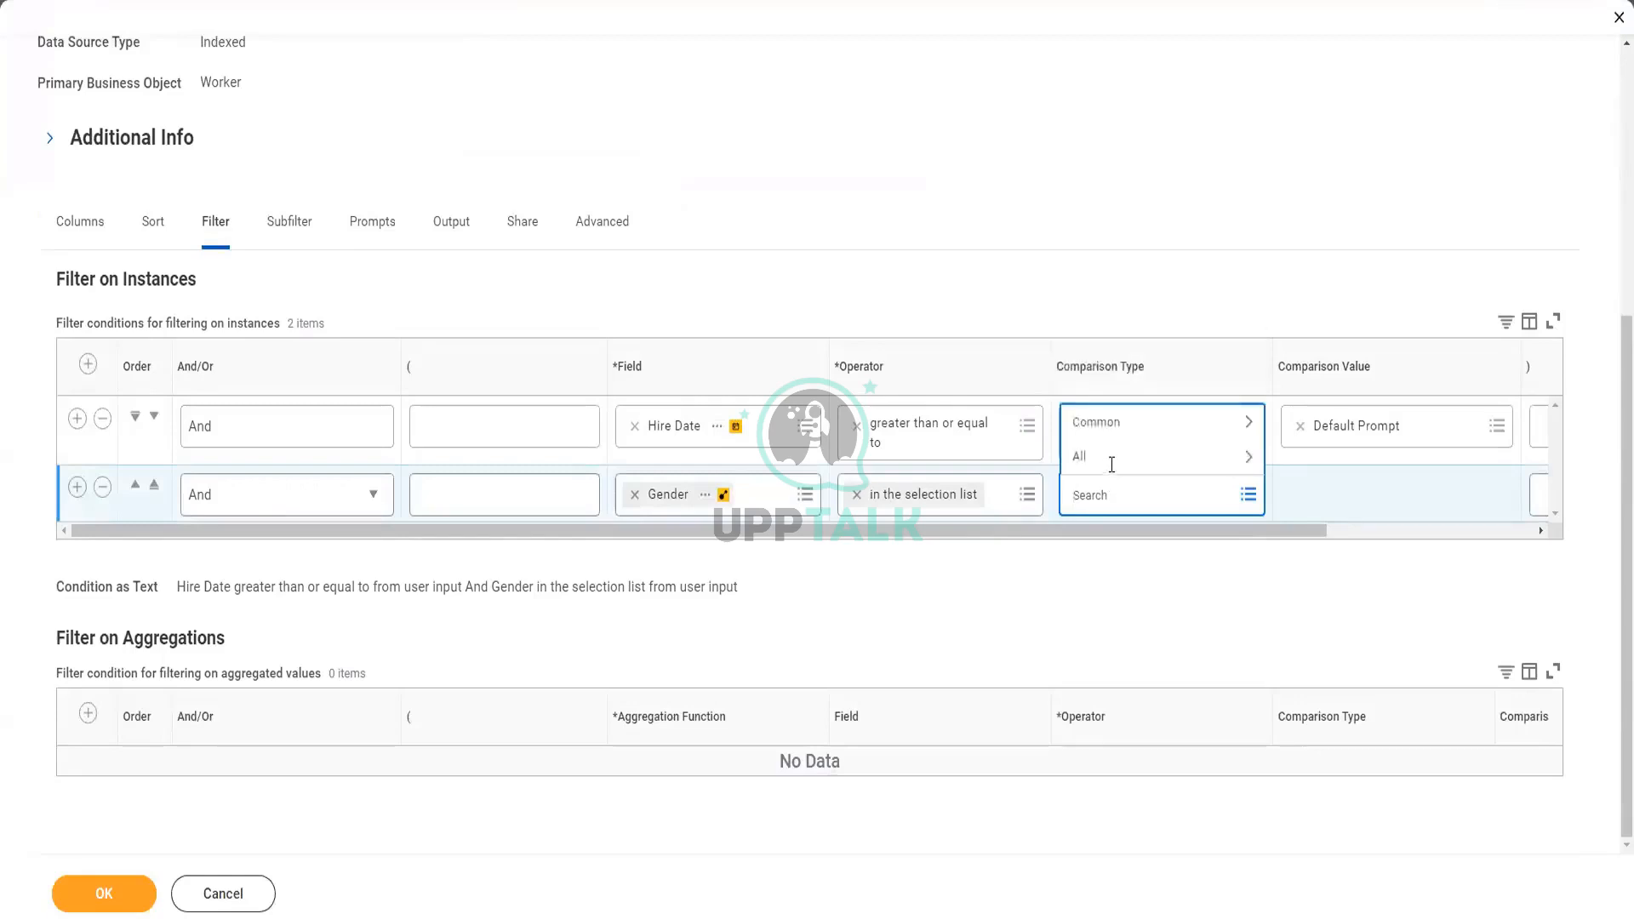
pyautogui.click(1113, 459)
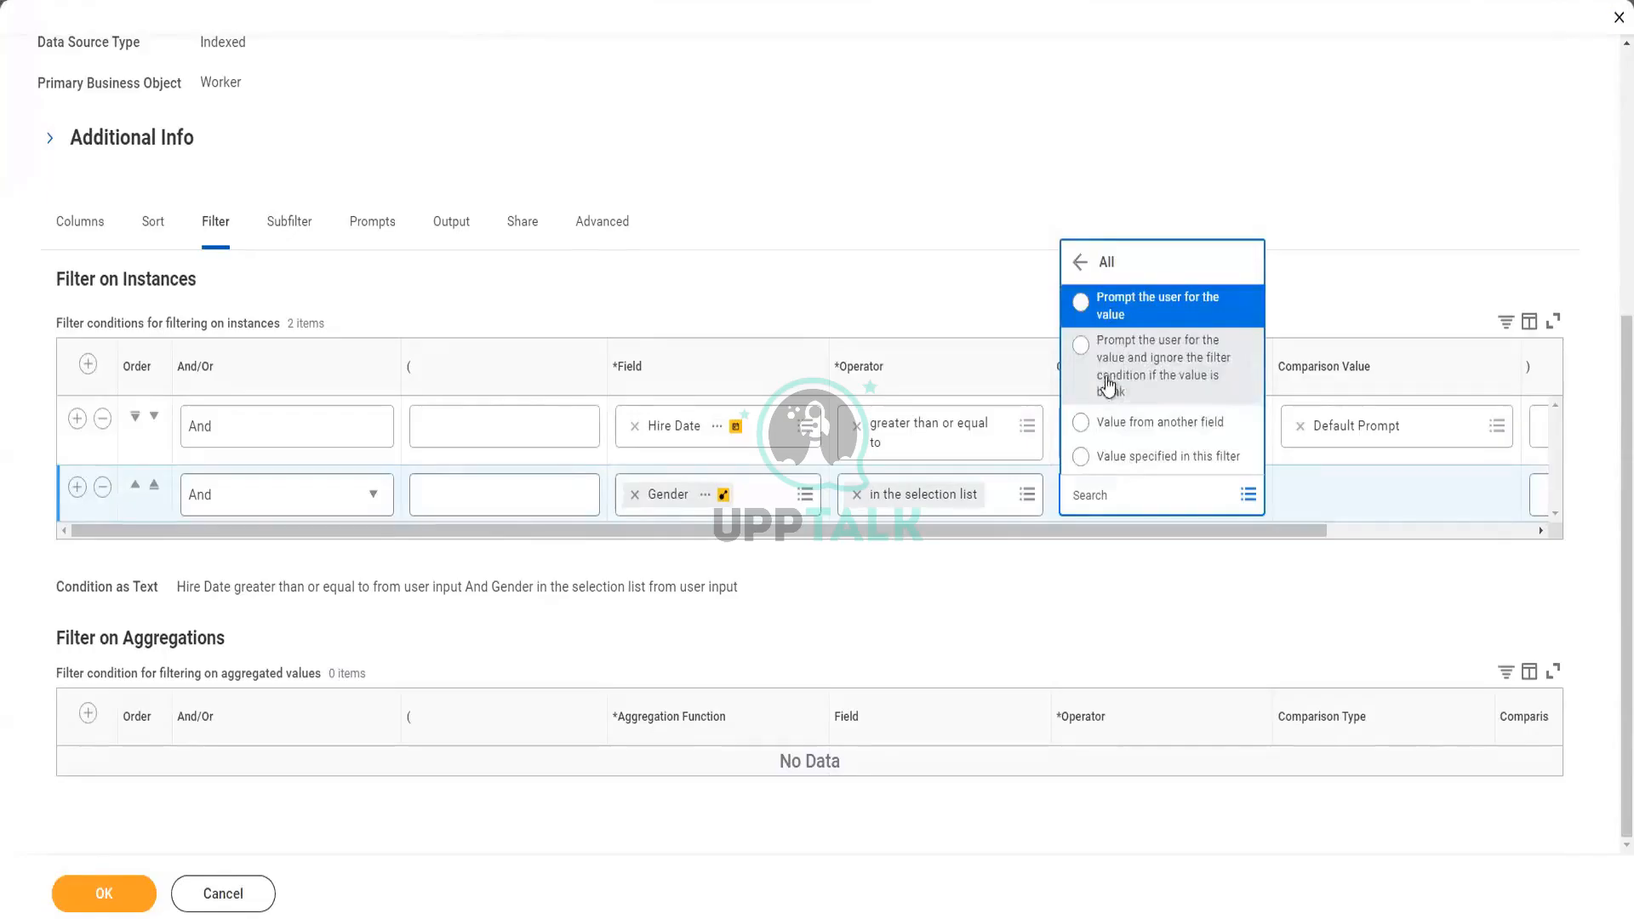
pyautogui.click(1123, 366)
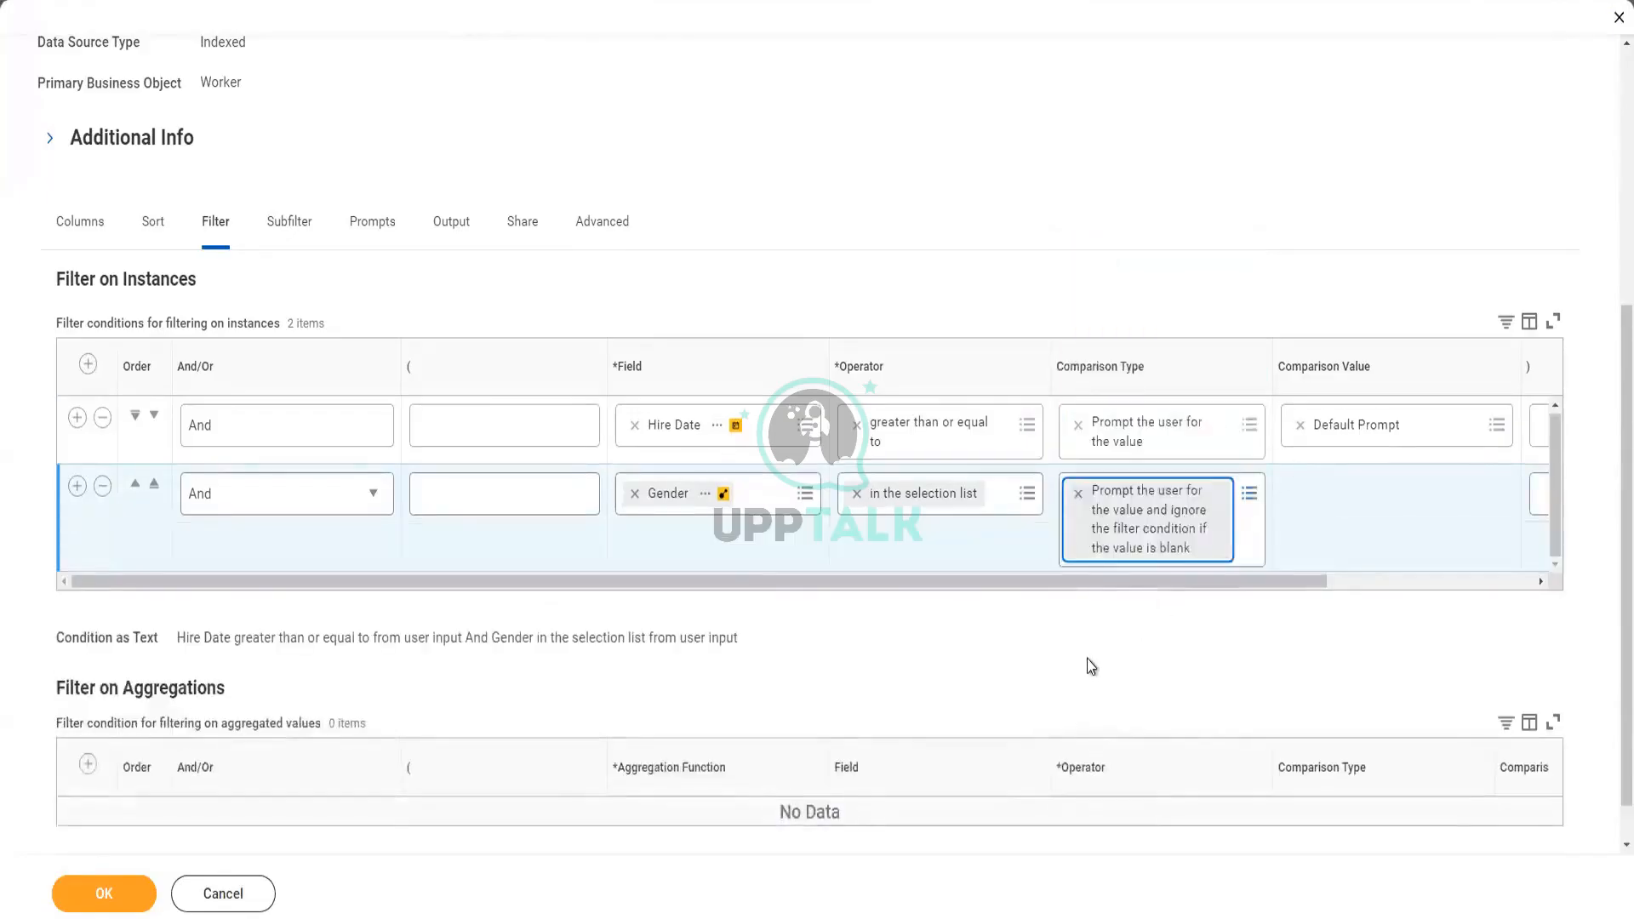
pyautogui.click(1320, 596)
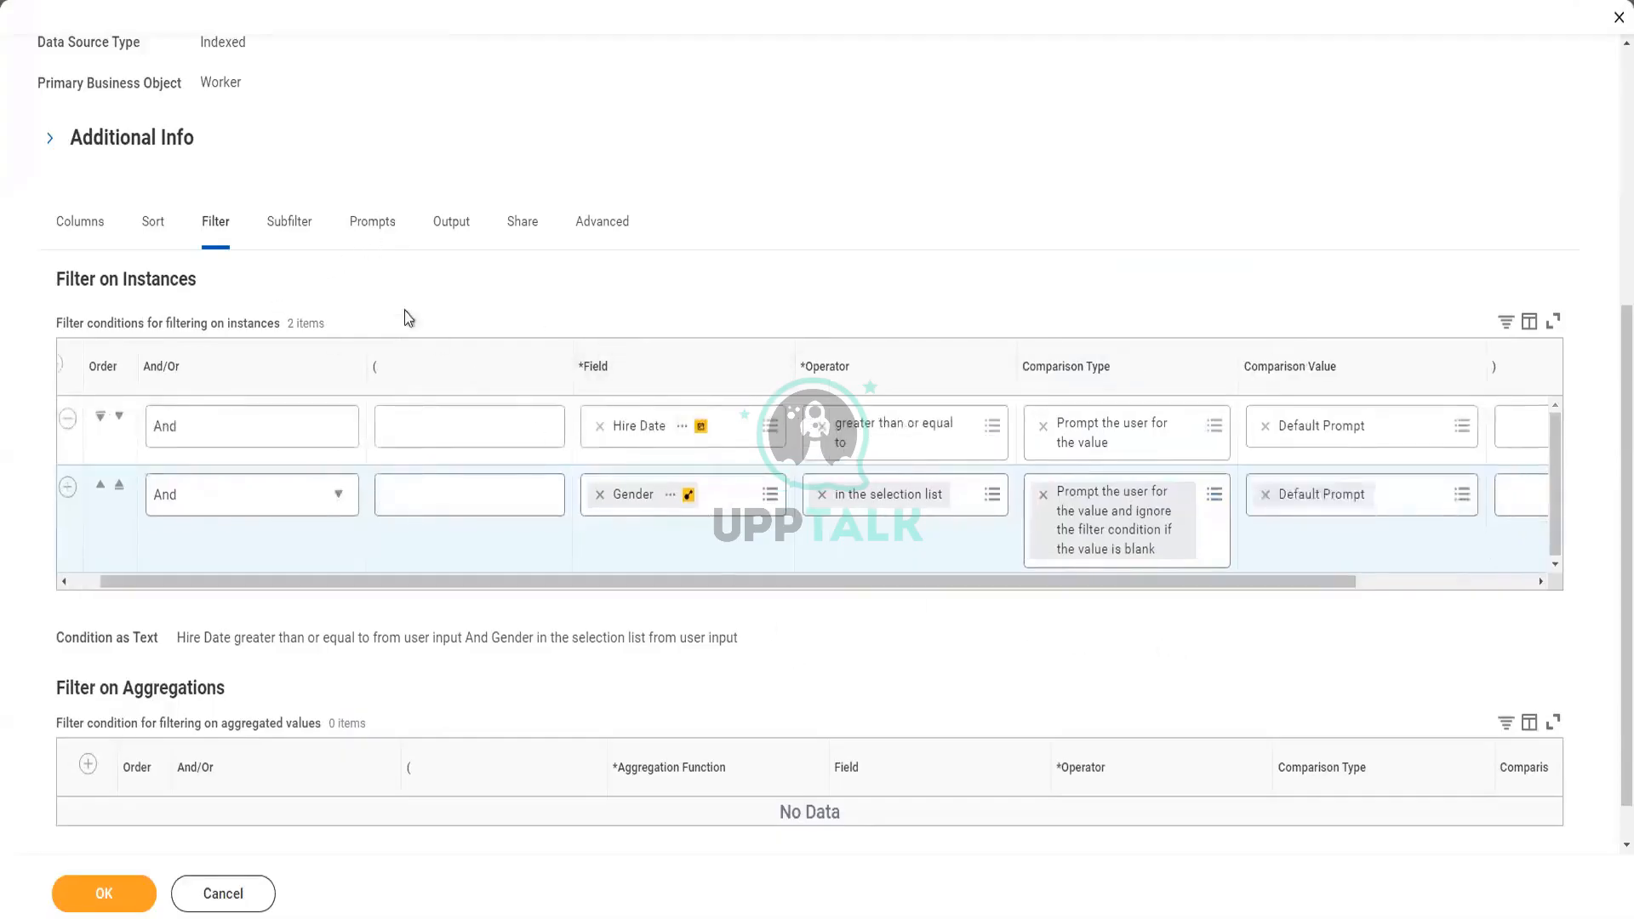
# - Remove the Gender row from the prompt defaults and repopulate the undefined prompt defaults to add Gender again
pyautogui.click(372, 228)
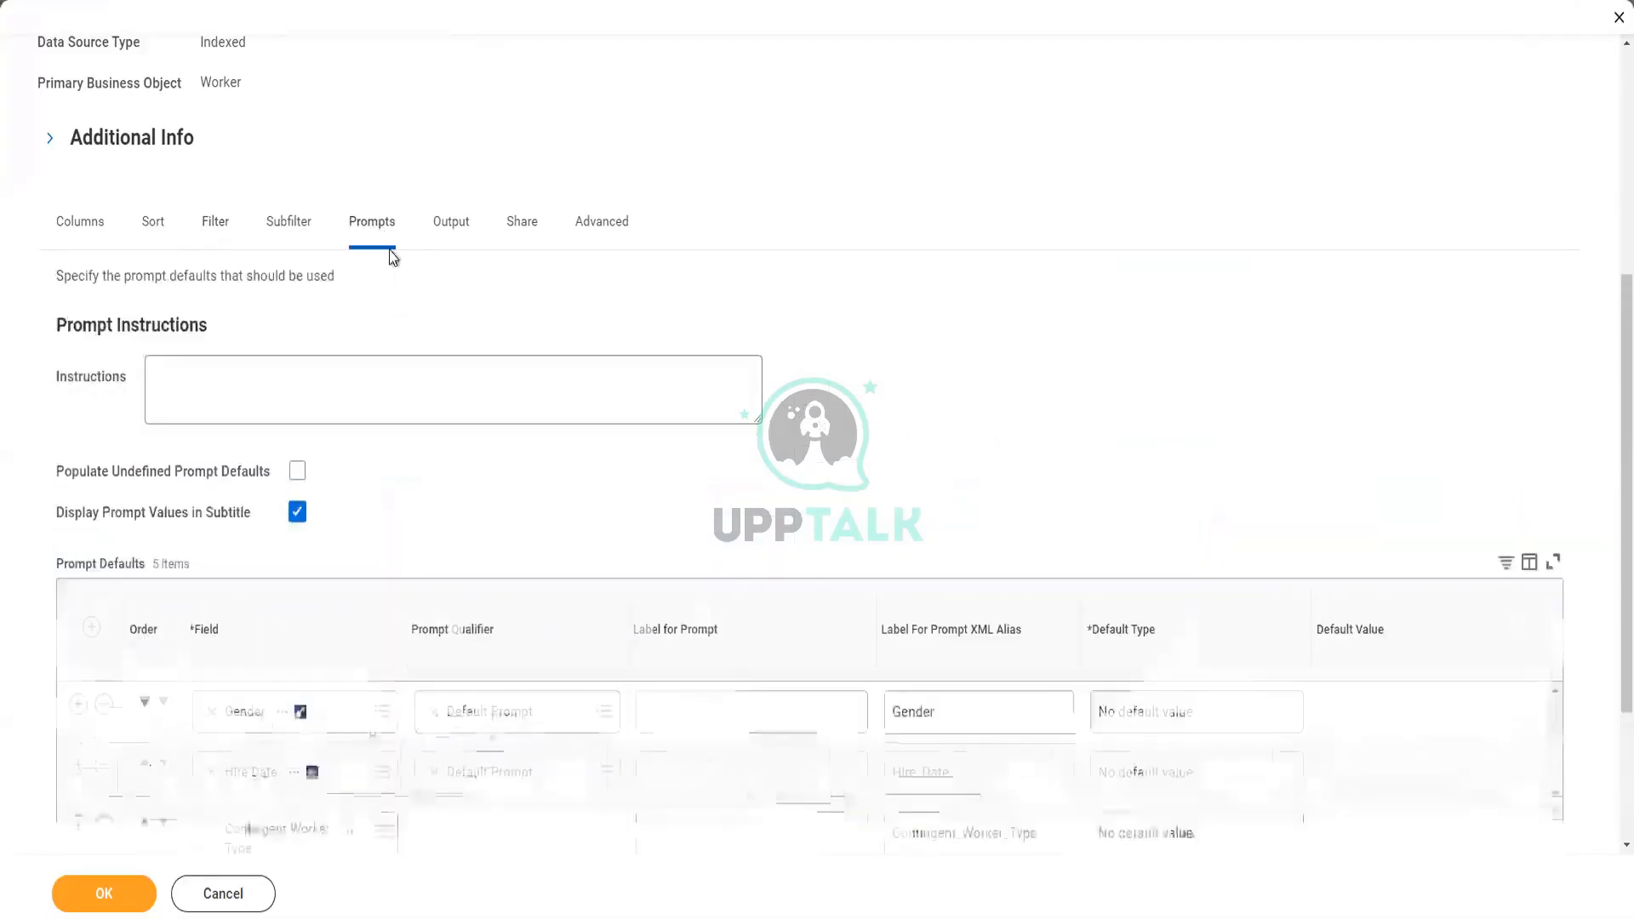
pyautogui.scroll(-1, 362, 694)
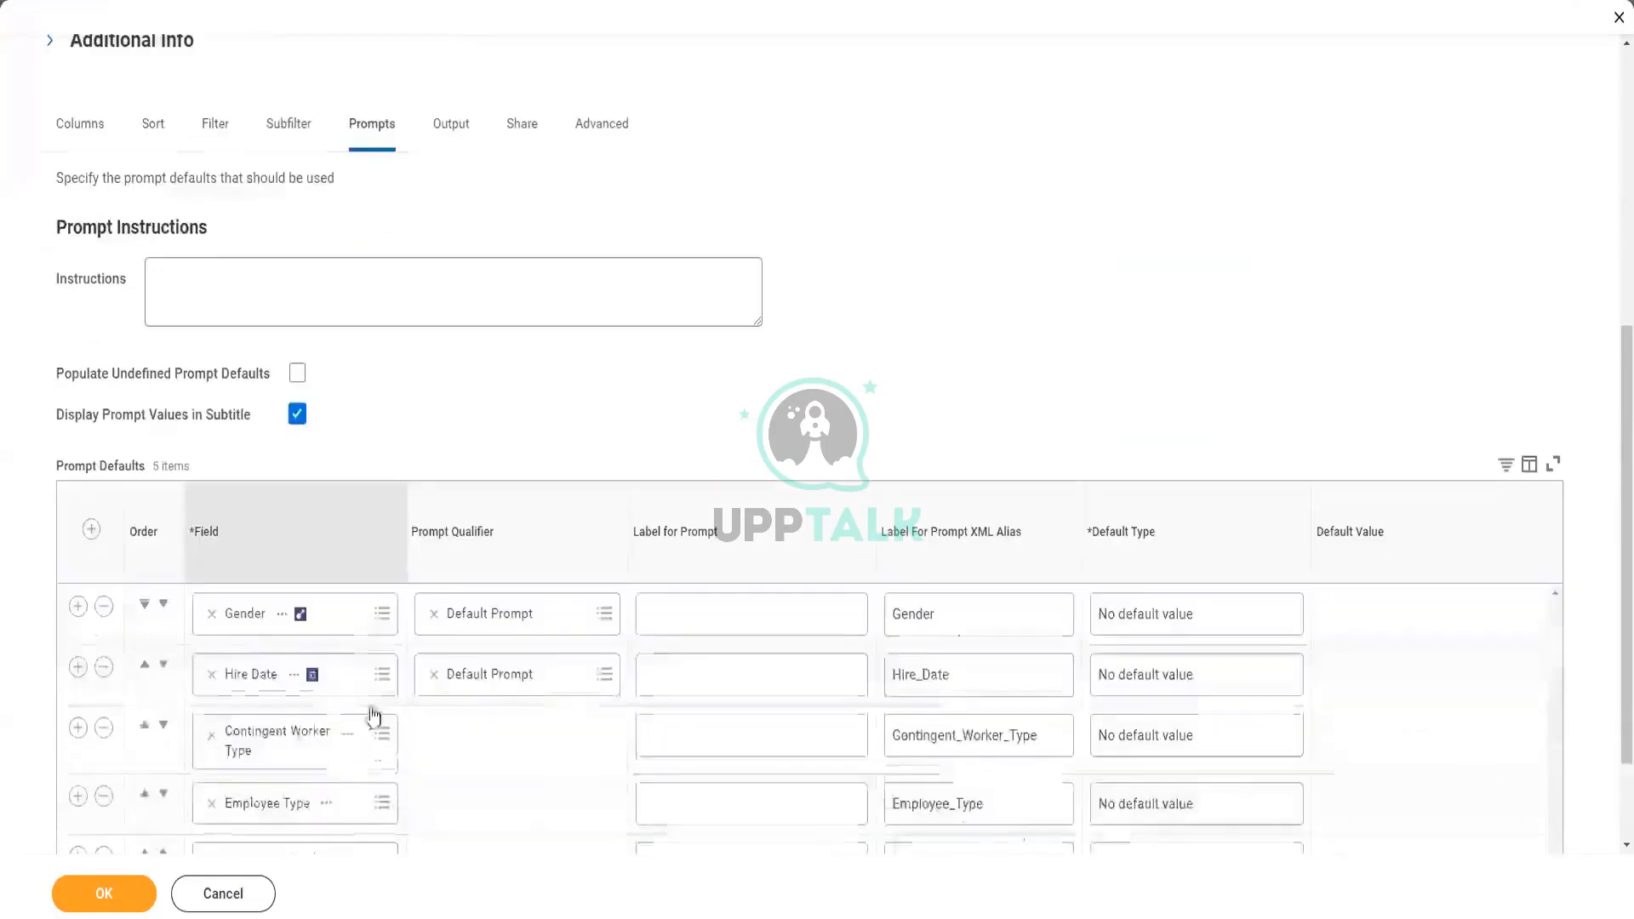
pyautogui.click(103, 608)
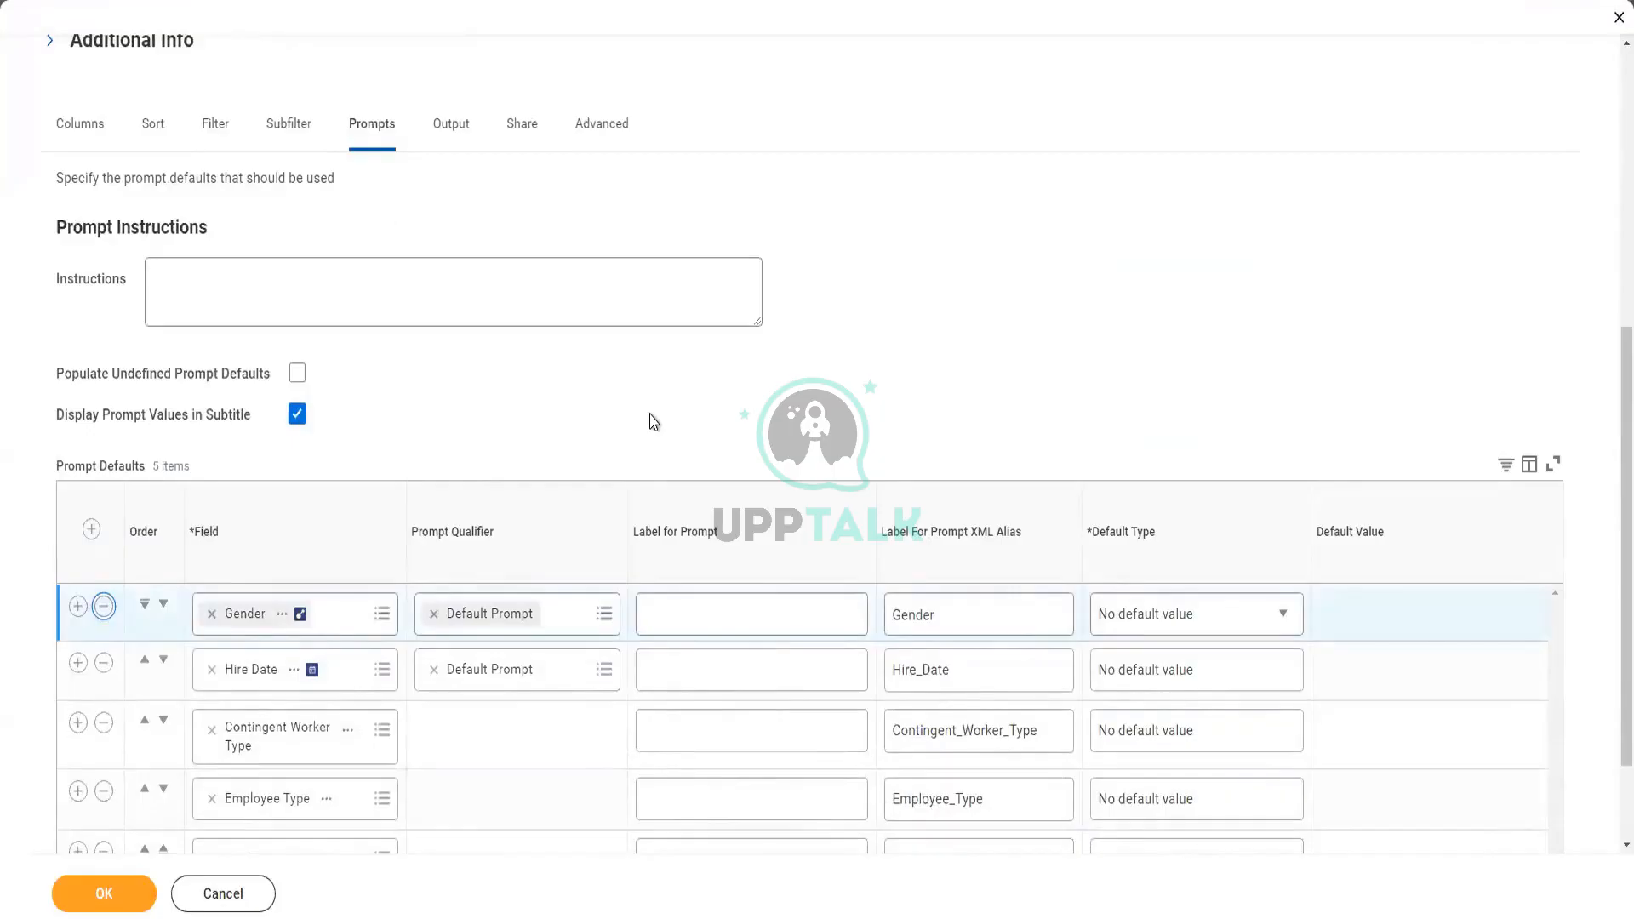
pyautogui.click(298, 374)
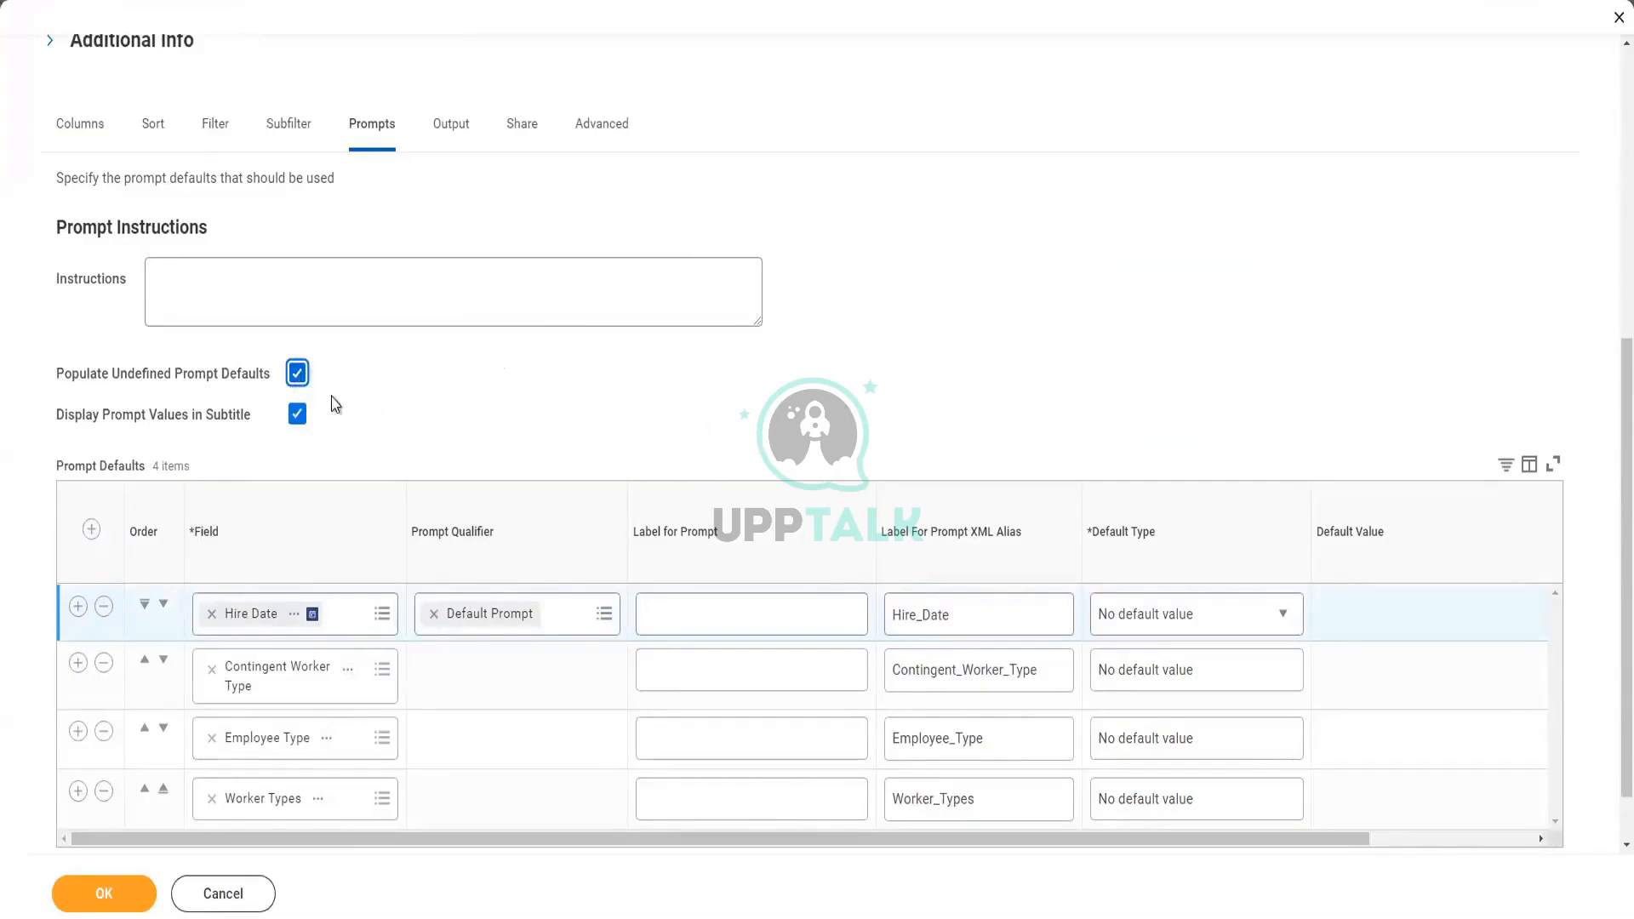
pyautogui.click(297, 374)
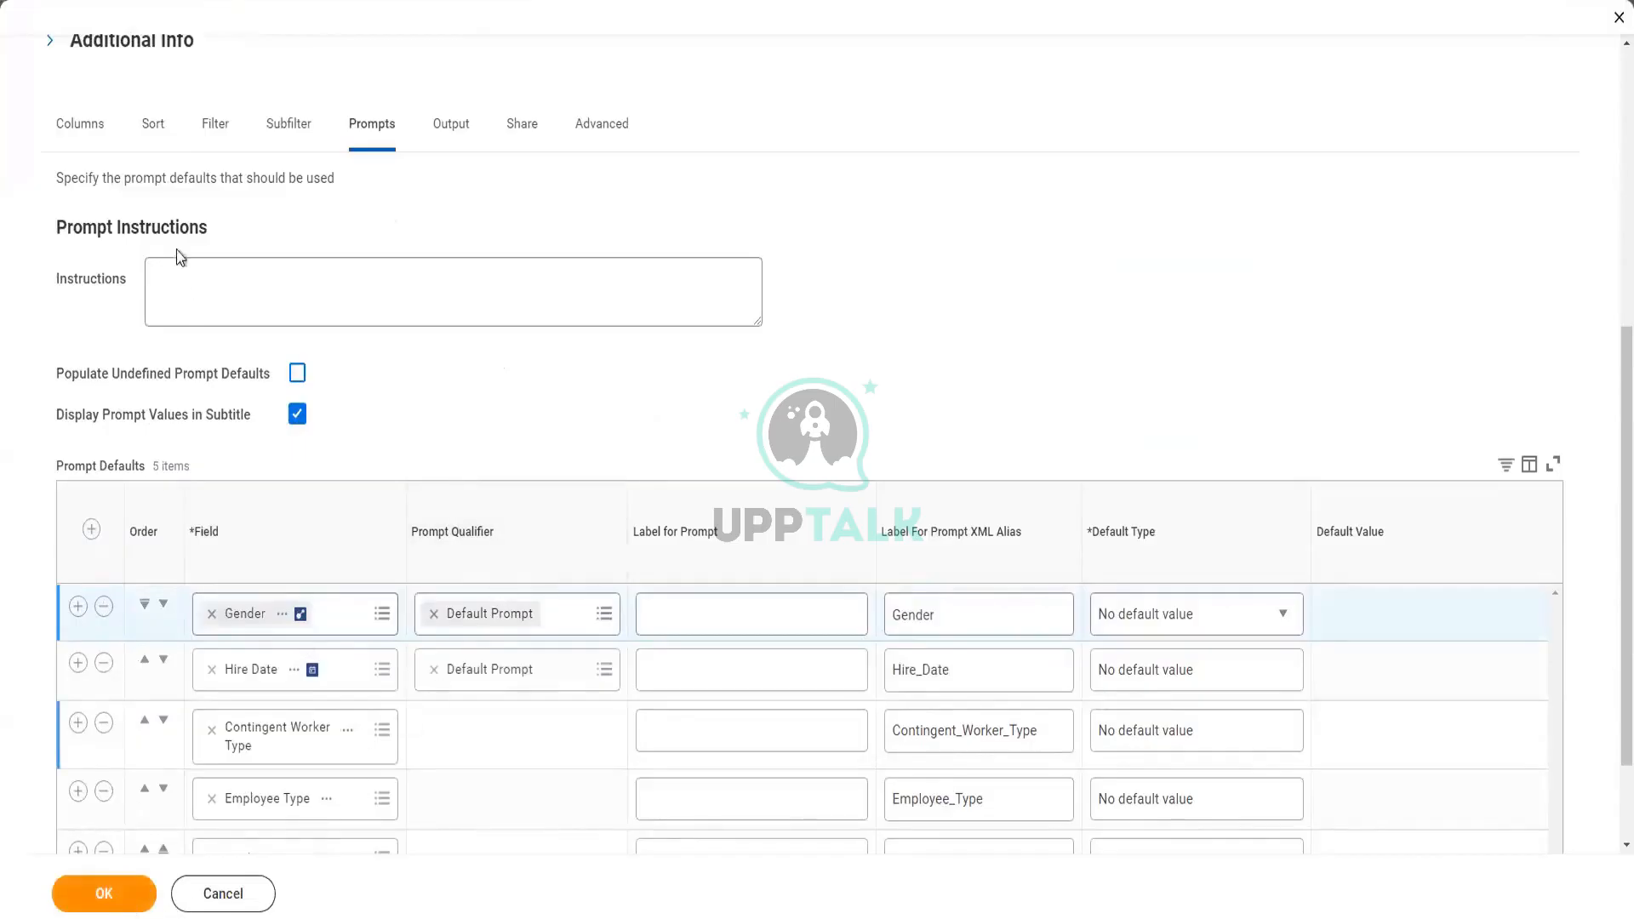
# - Recheck the Gender filter condition and save the report definition, accepting the alerts
pyautogui.click(215, 143)
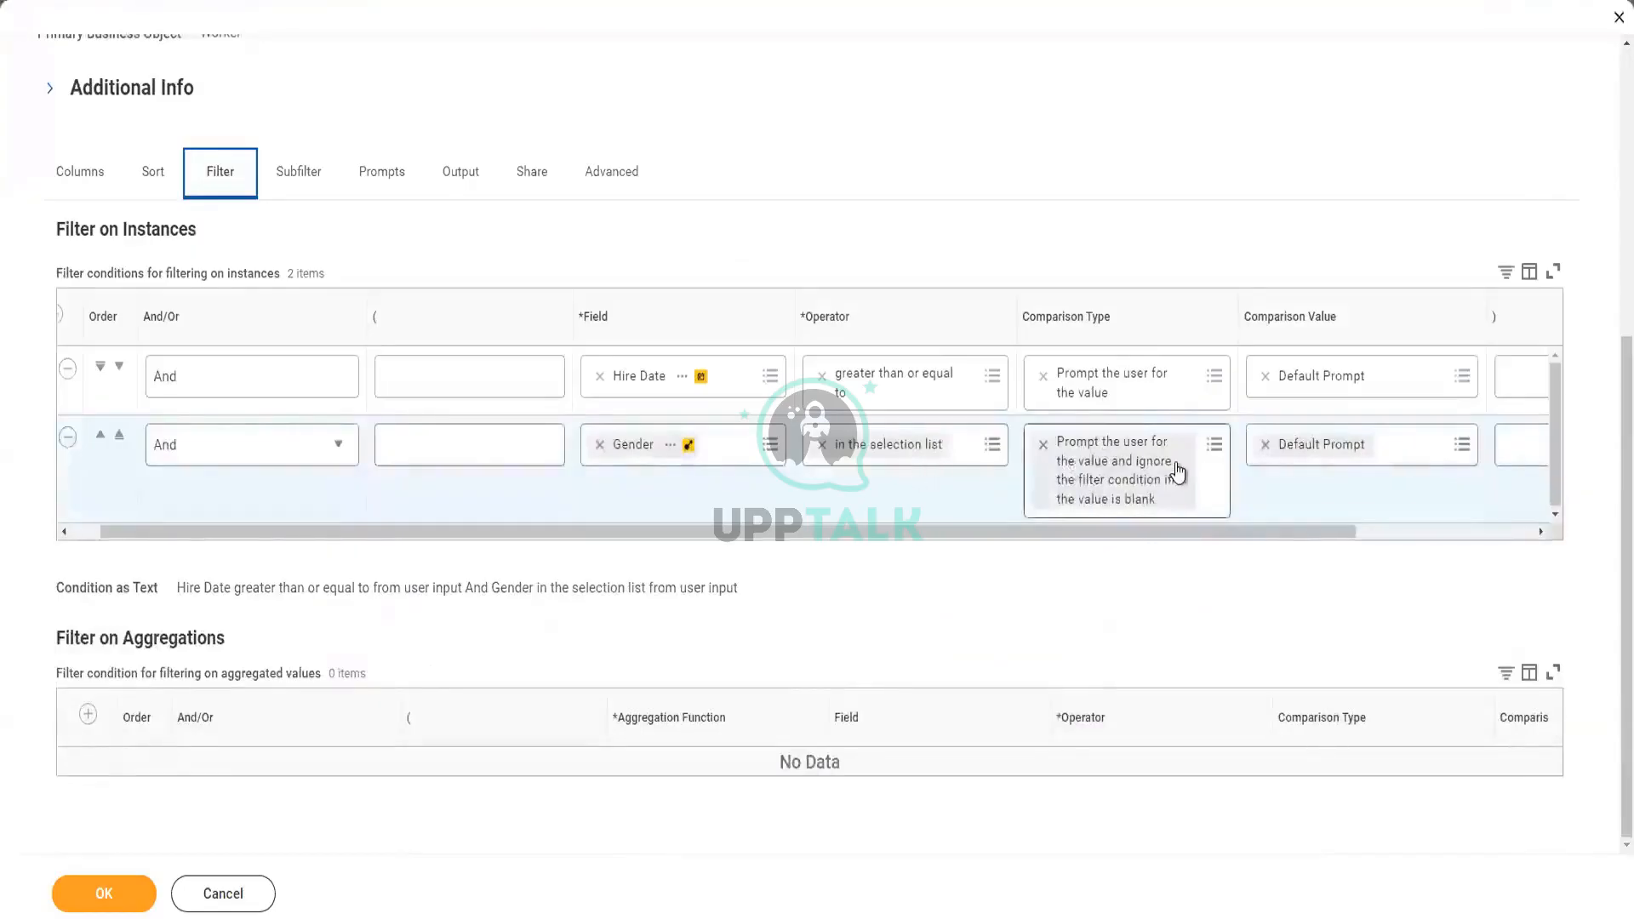
pyautogui.click(135, 899)
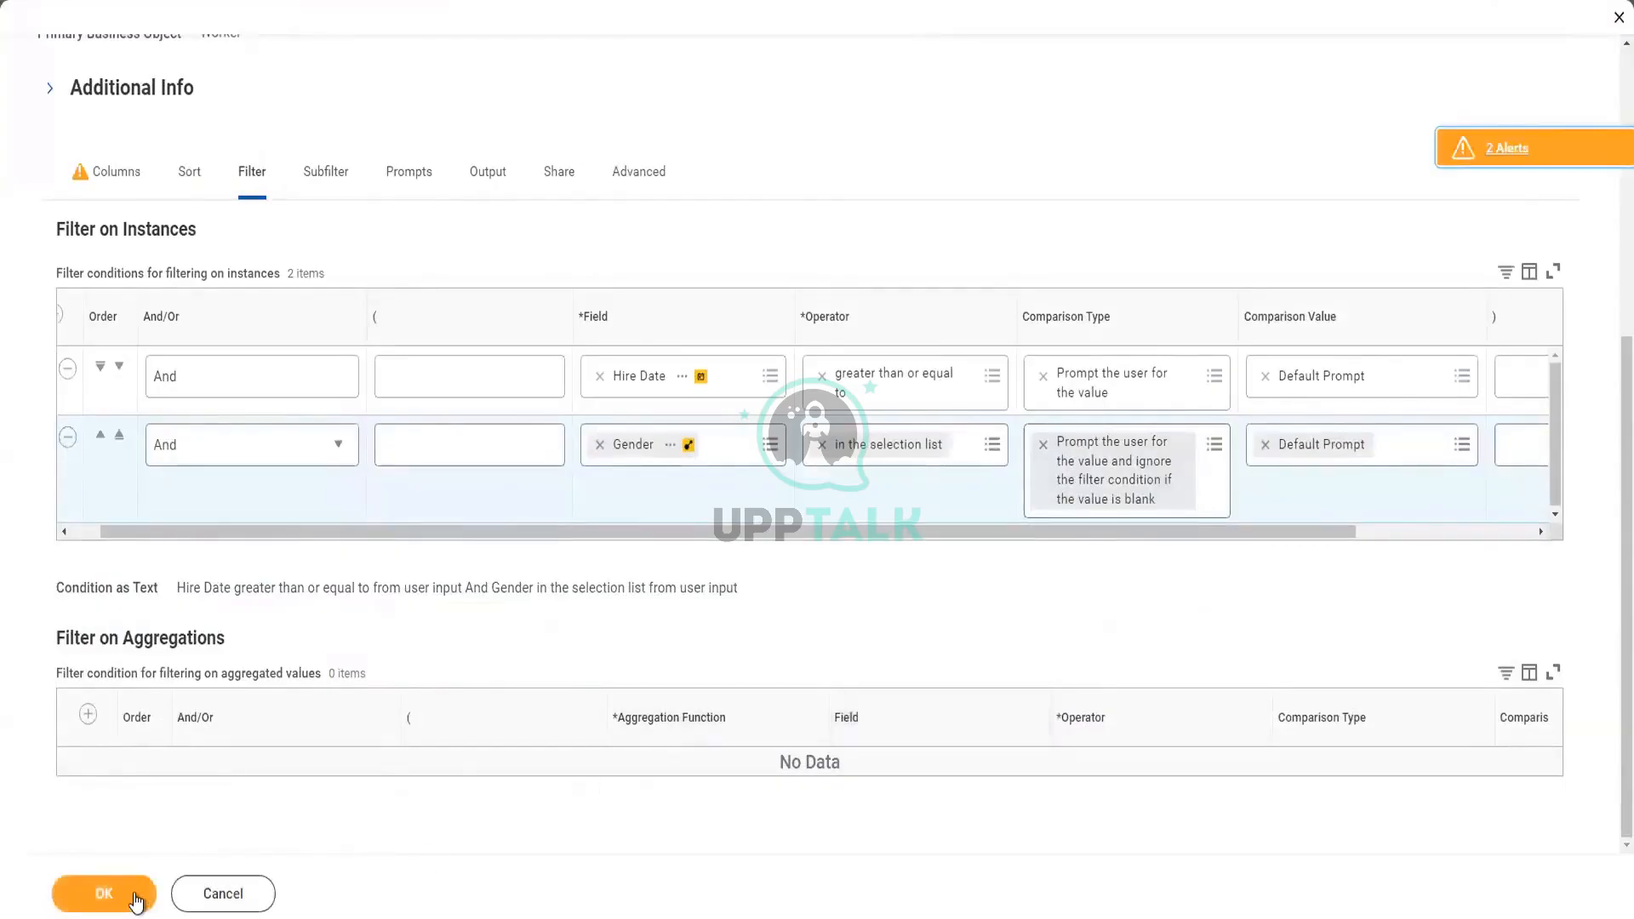
pyautogui.click(140, 895)
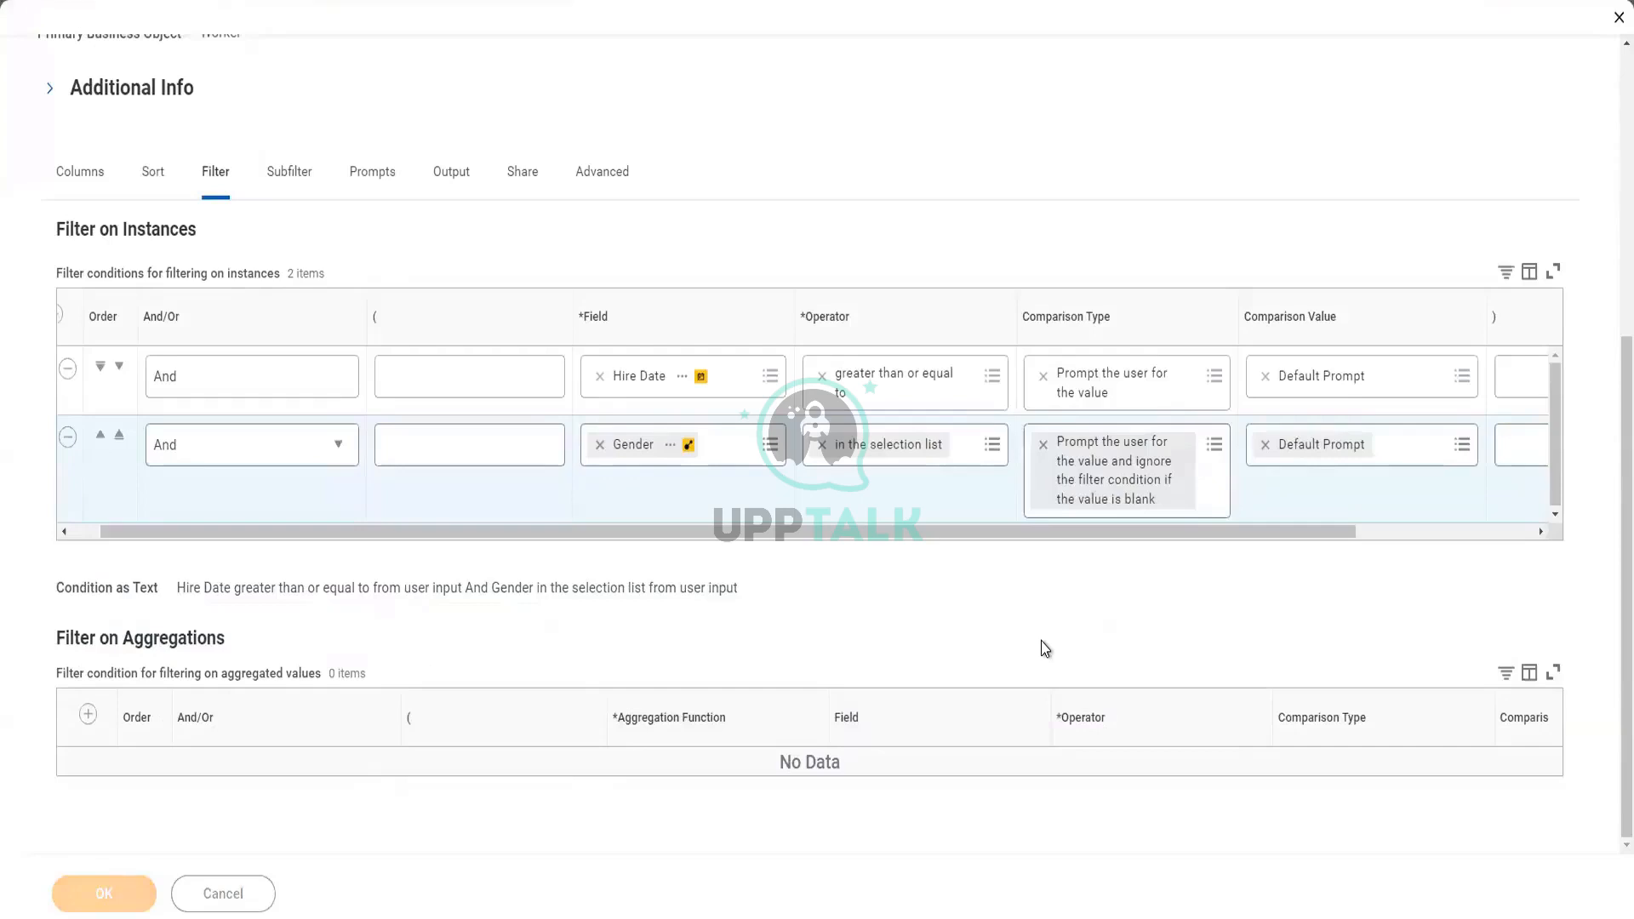
# - Run the saved report with every prompt left blank and check how many items it returns
pyautogui.click(136, 893)
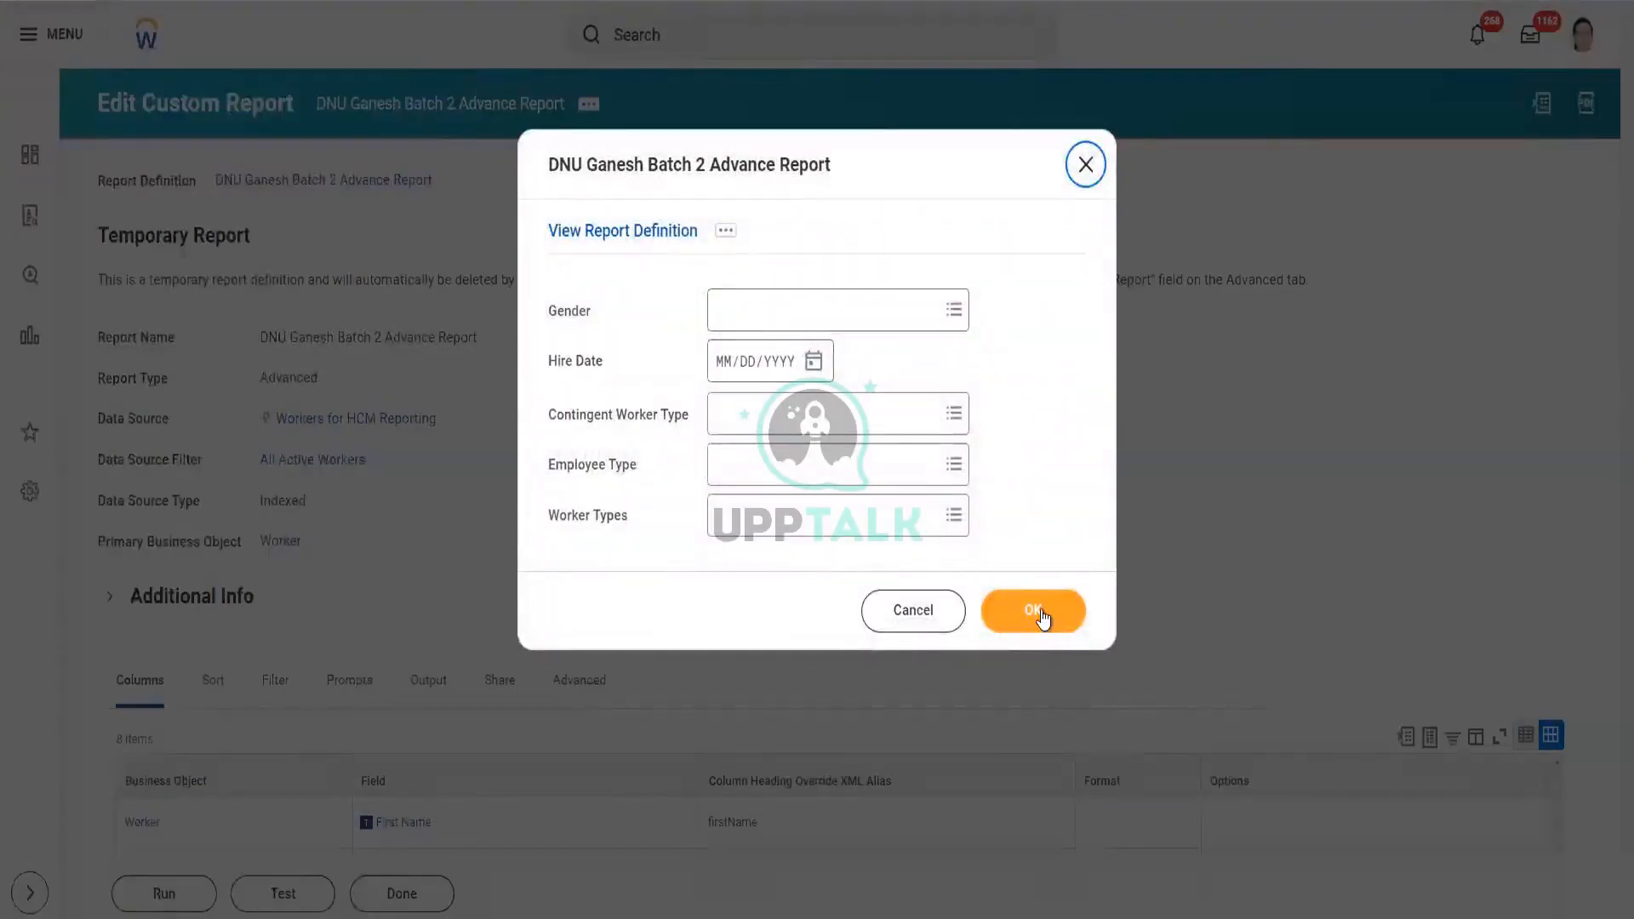
pyautogui.click(1040, 609)
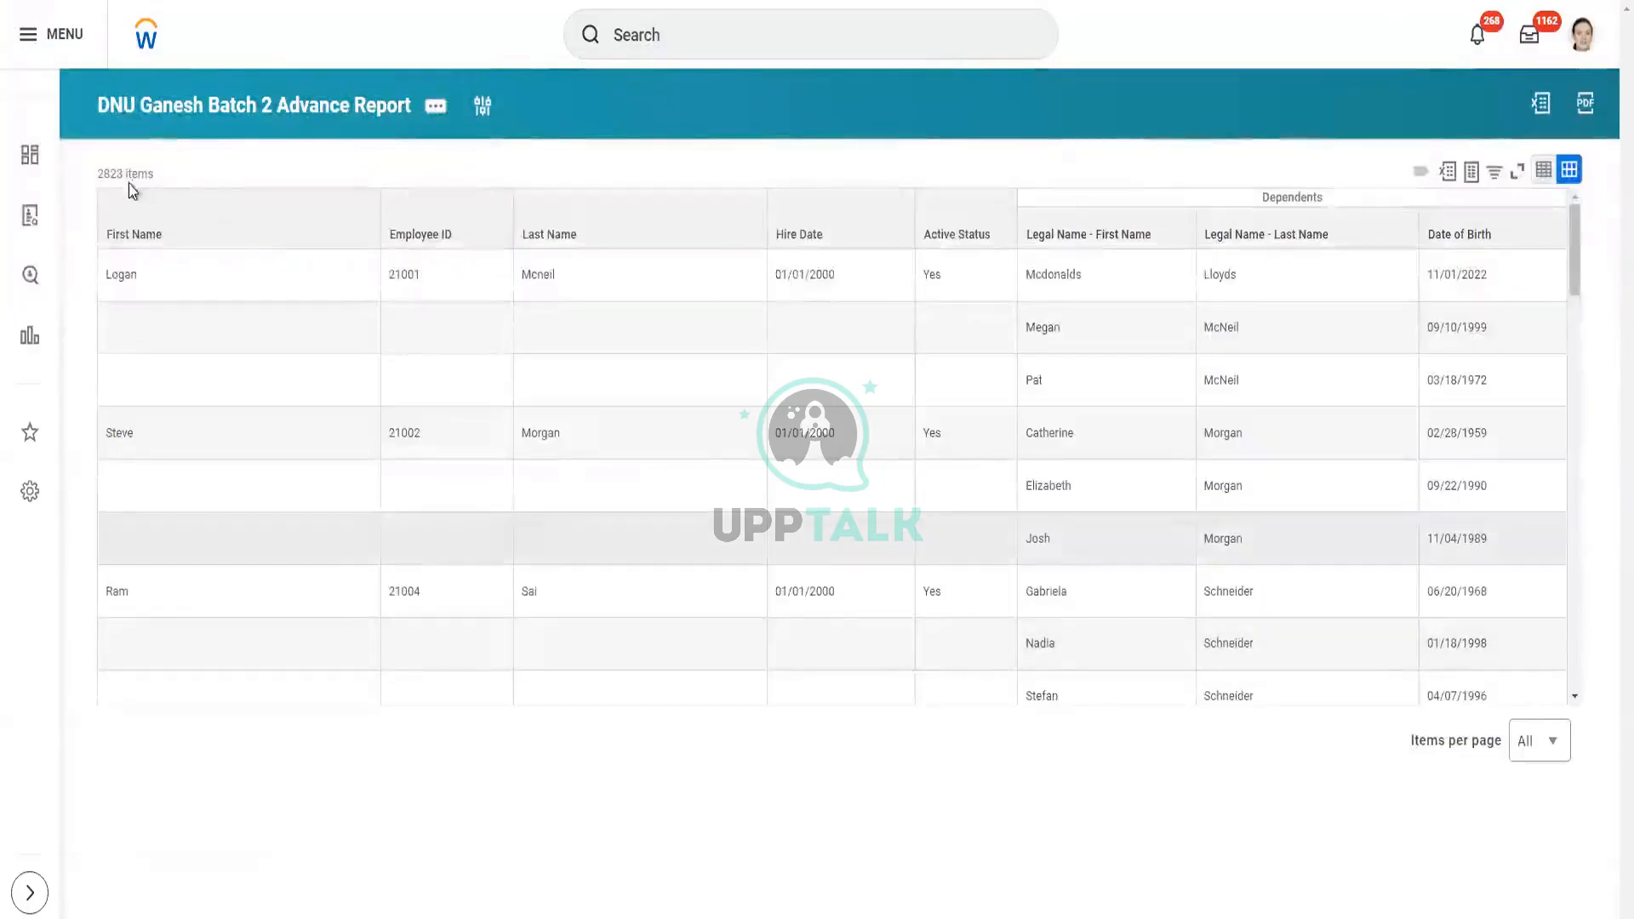
pyautogui.moveTo(98, 183); pyautogui.dragTo(165, 186)
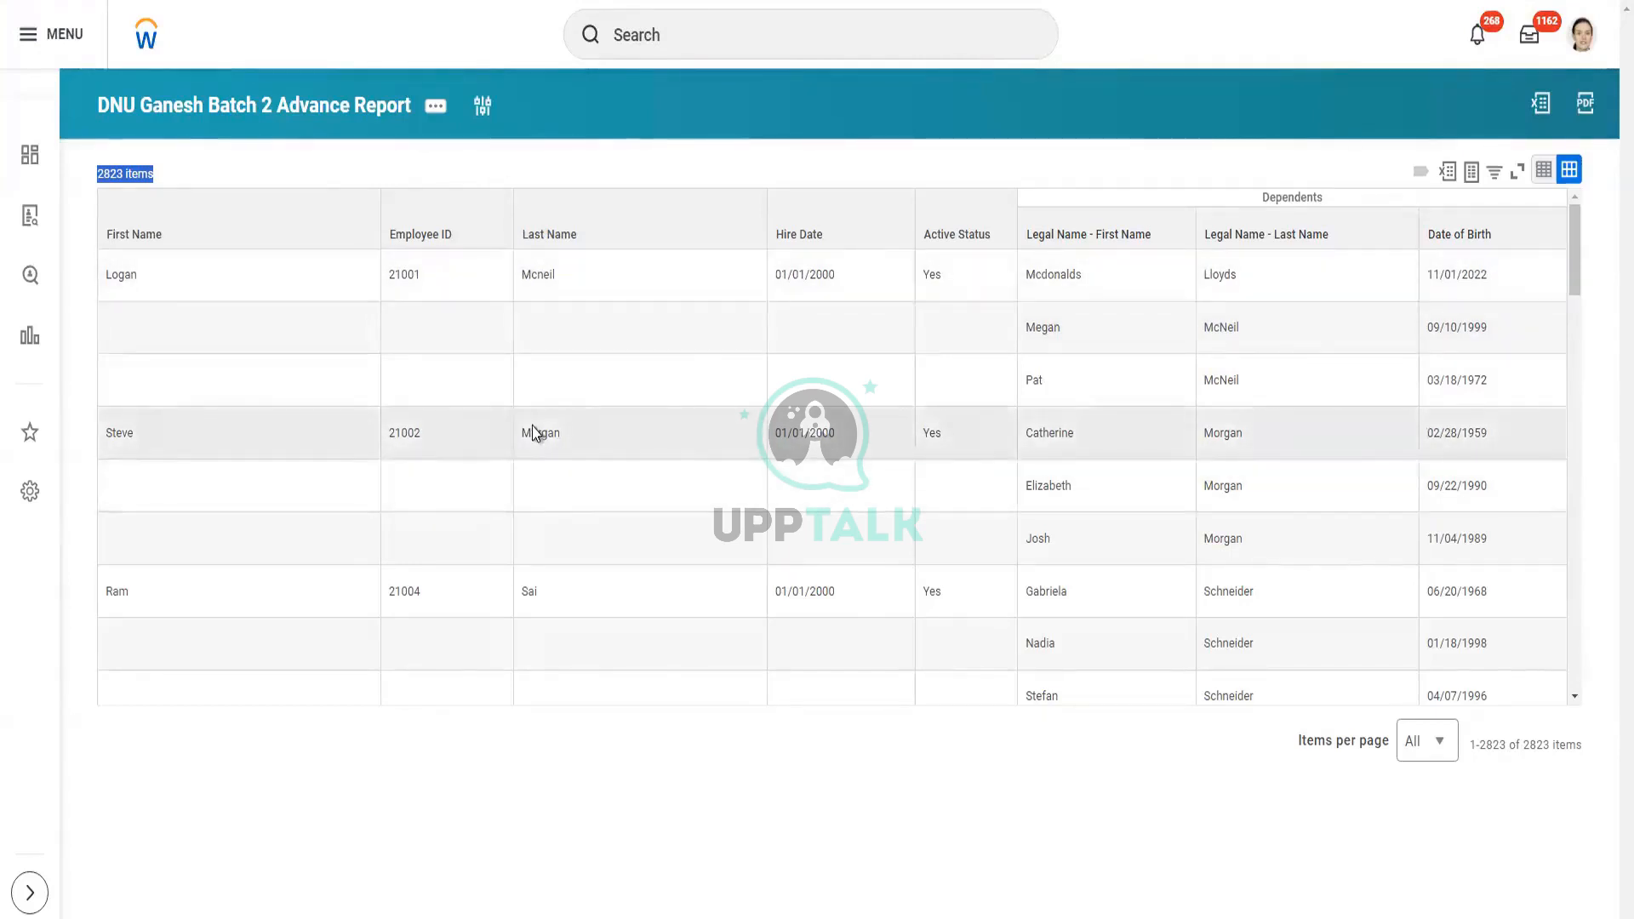
# - Open the DNU Ganesh Batch 2 Advance Report definition for editing and review its column rows
pyautogui.click(435, 114)
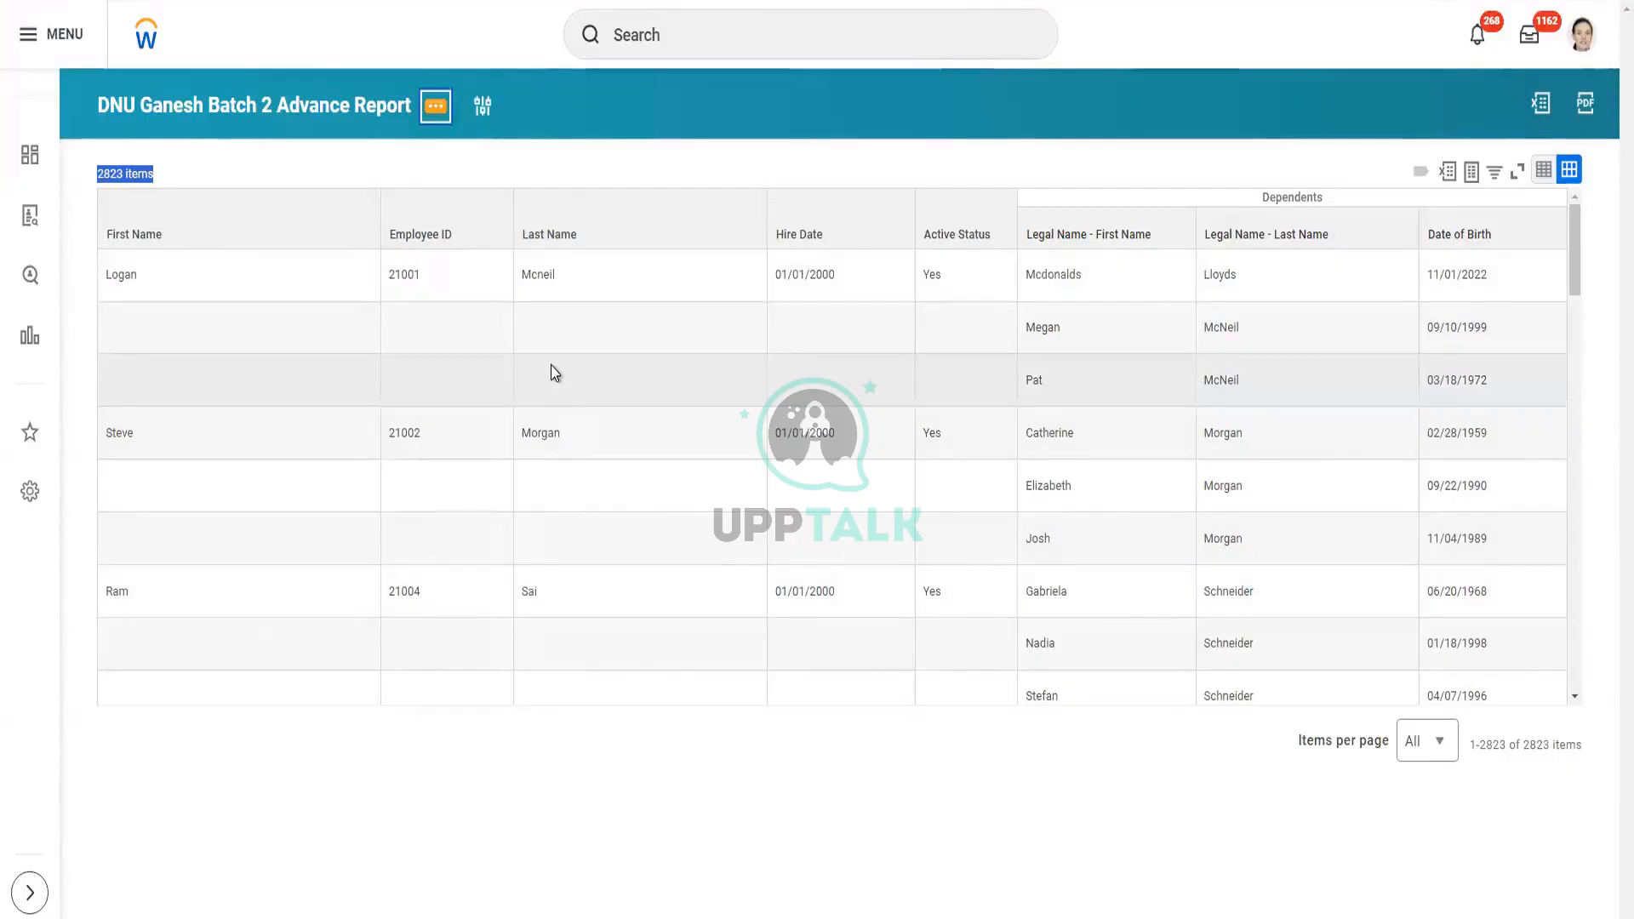
pyautogui.moveTo(595, 175)
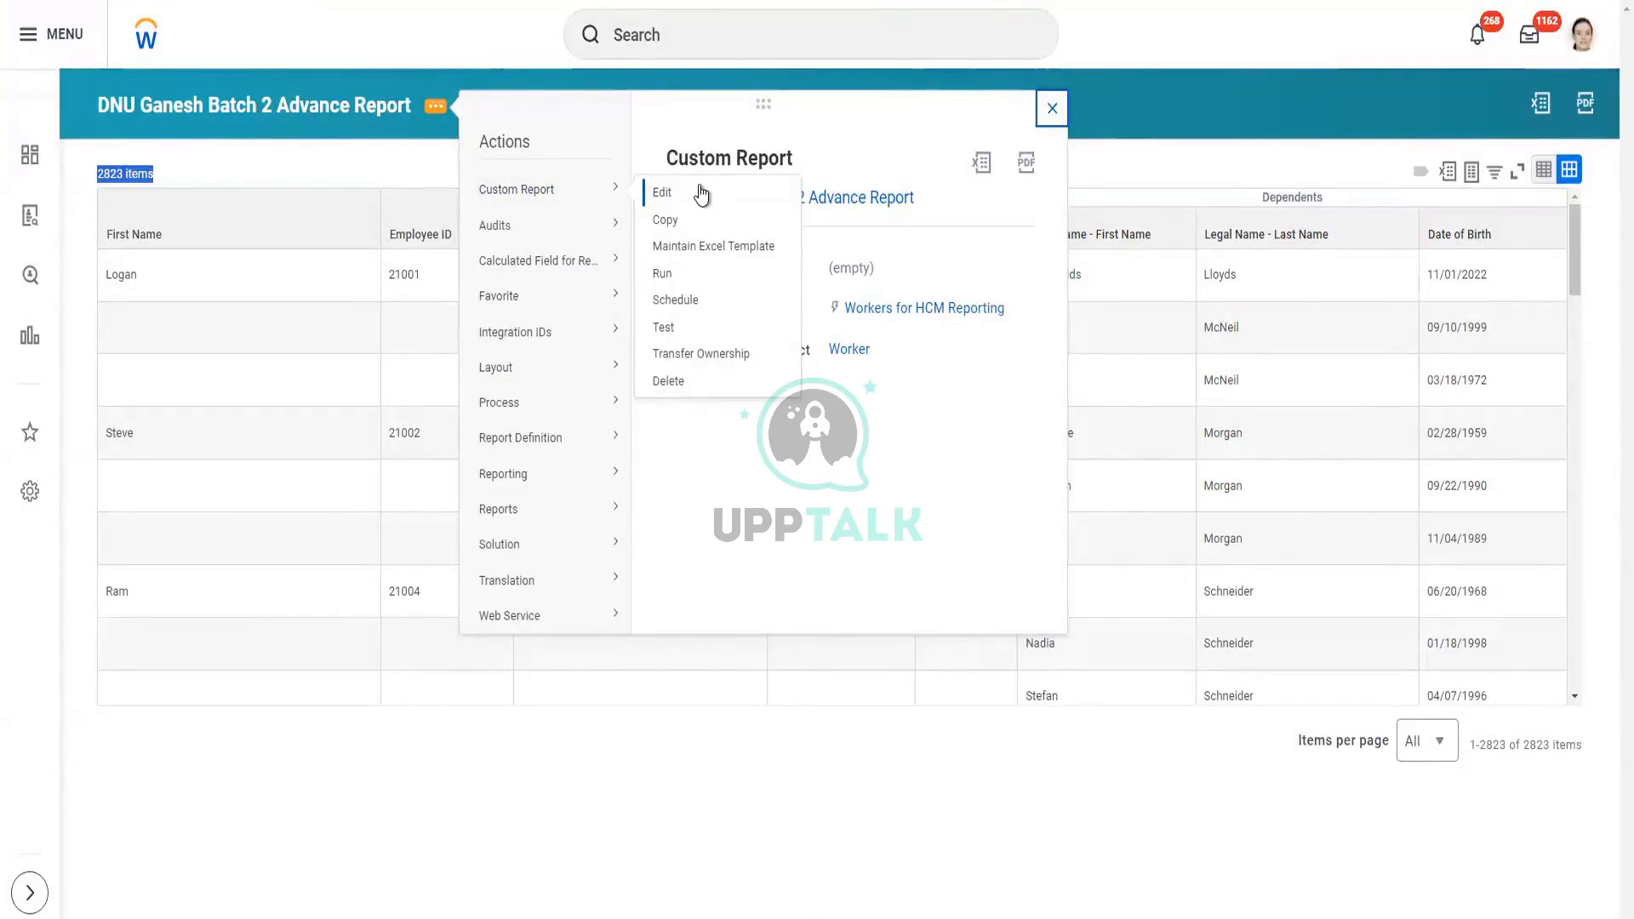
pyautogui.click(654, 192)
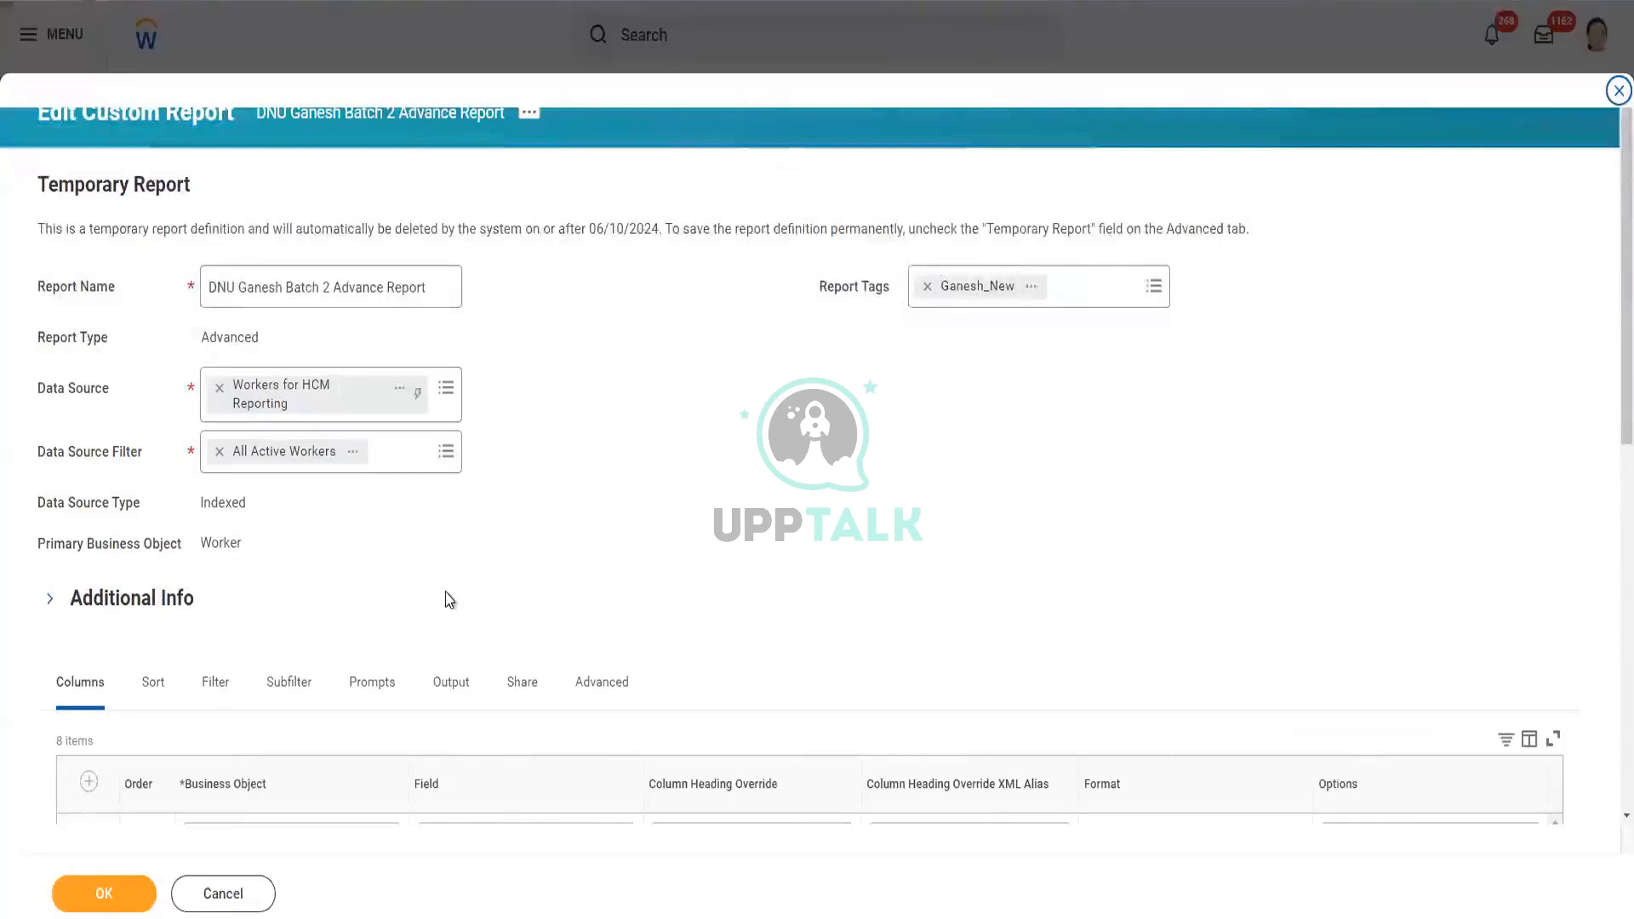
pyautogui.scroll(-3, 445, 595)
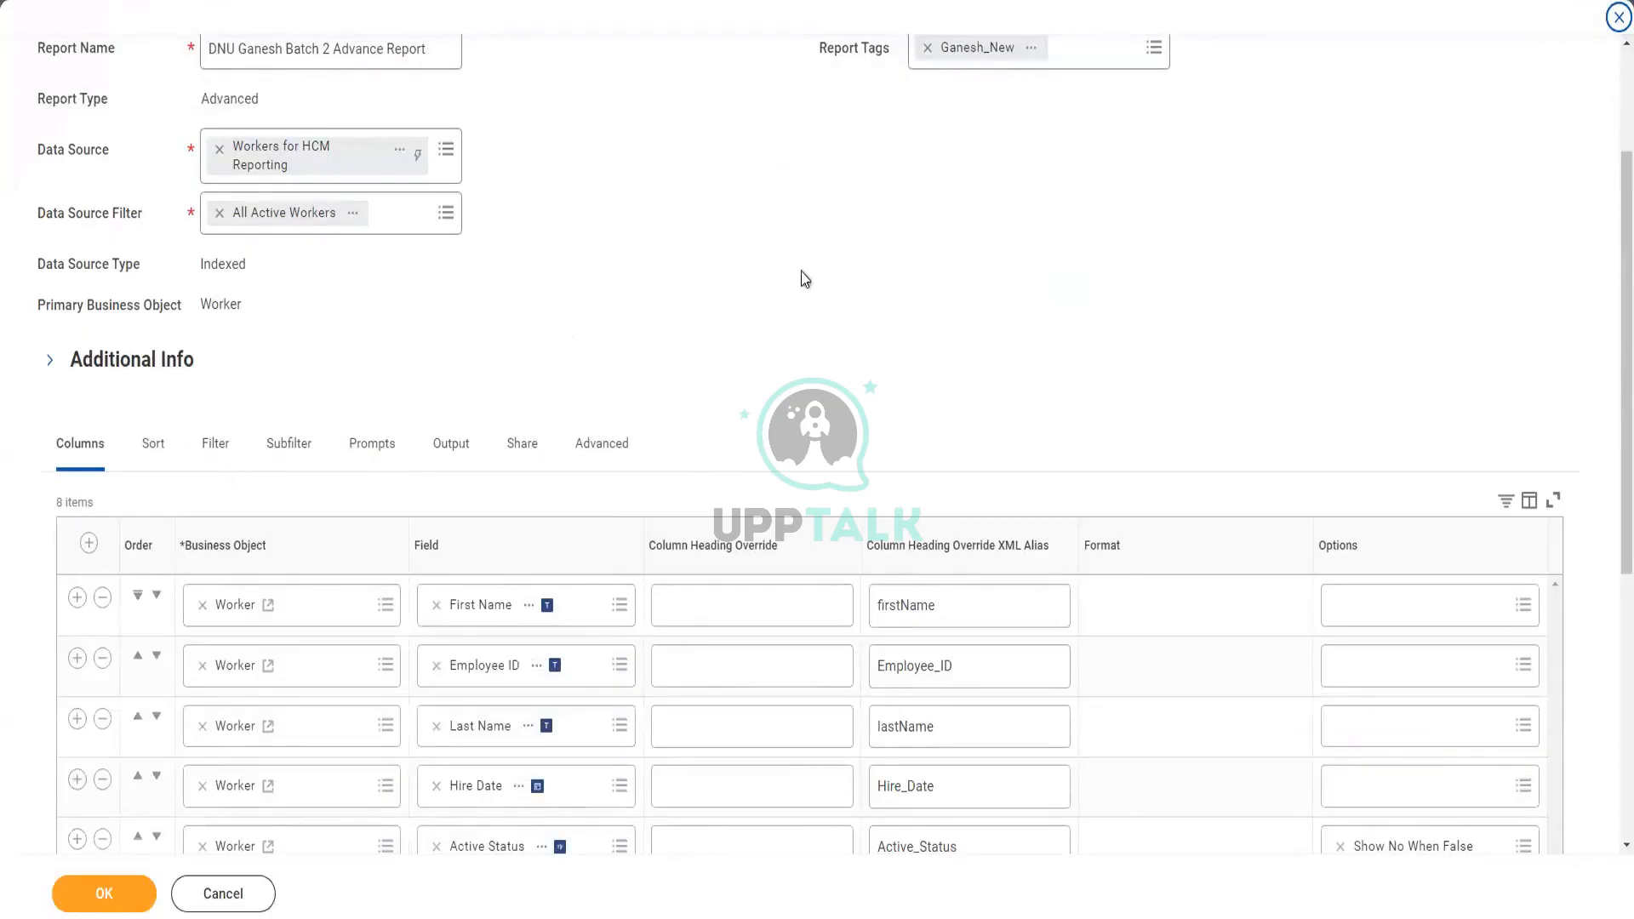
pyautogui.scroll(-1, 834, 265)
pyautogui.scroll(1, 834, 265)
pyautogui.scroll(-2, 846, 259)
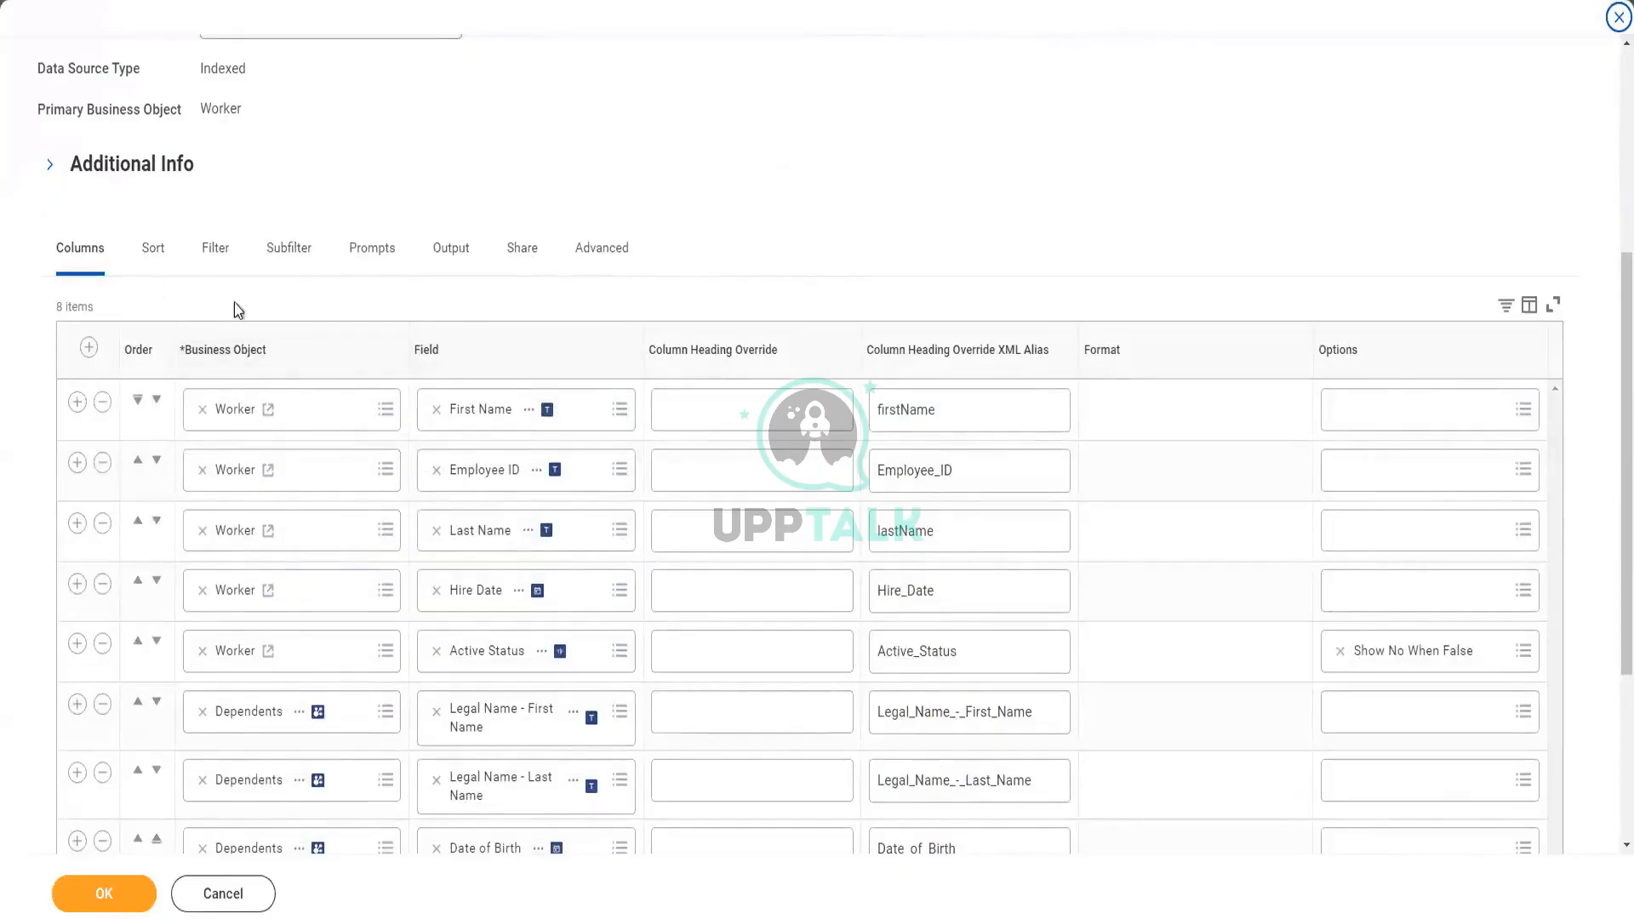
pyautogui.scroll(1, 332, 318)
pyautogui.scroll(2, 682, 312)
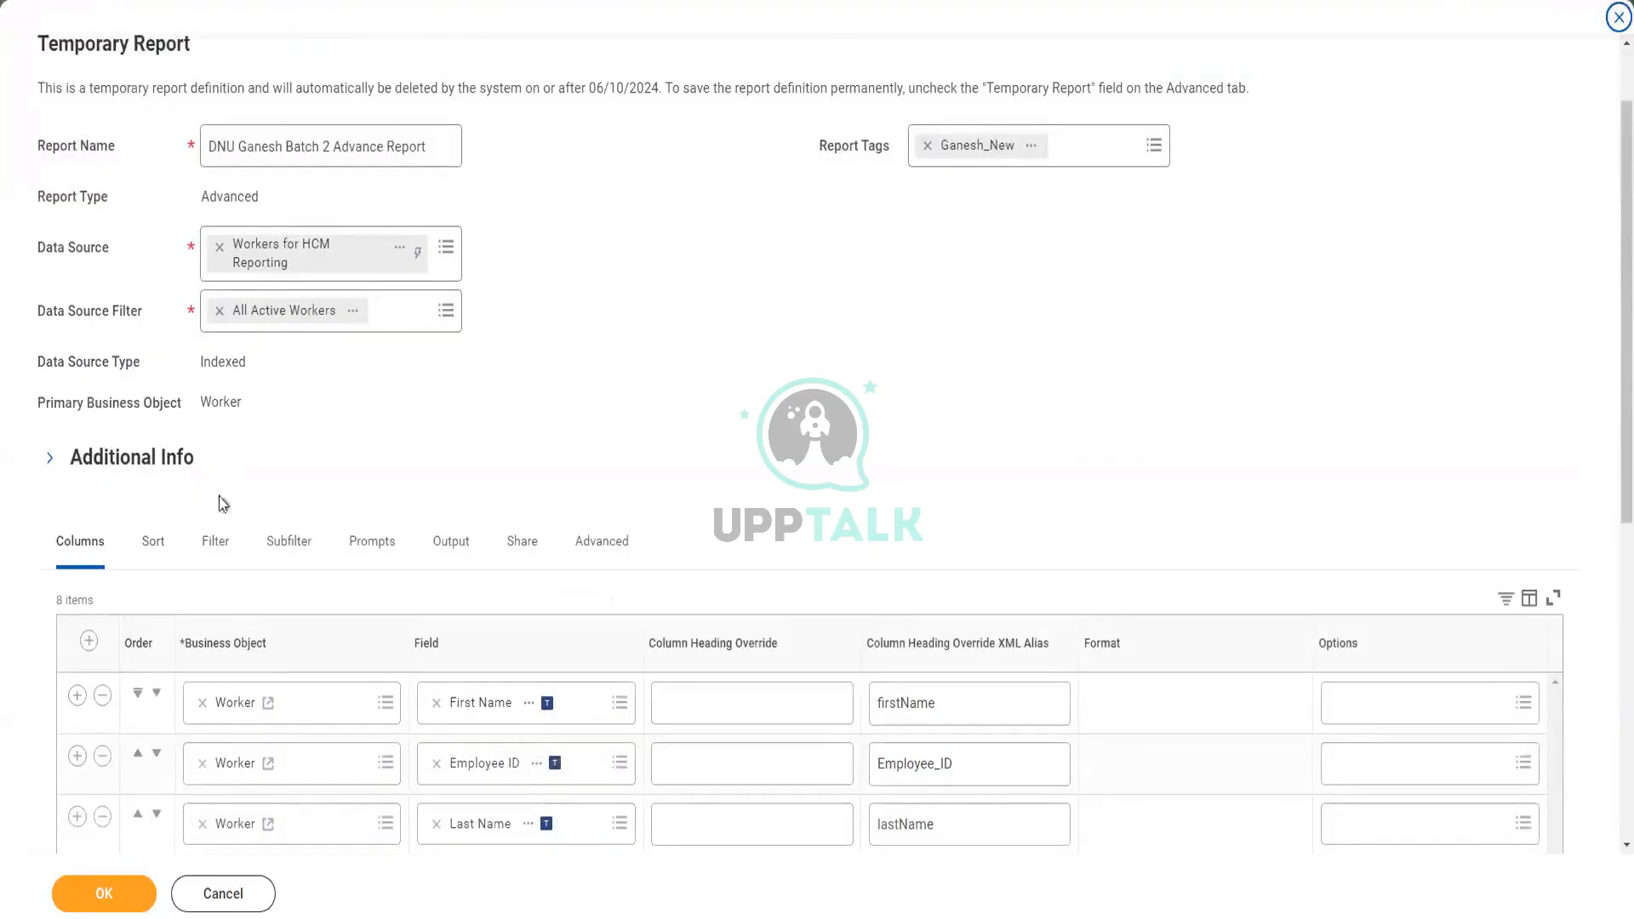
# - Review the Hire Date and Gender filter conditions and the And/Or choices available for the Gender condition
pyautogui.scroll(-1, 256, 519)
pyautogui.click(216, 453)
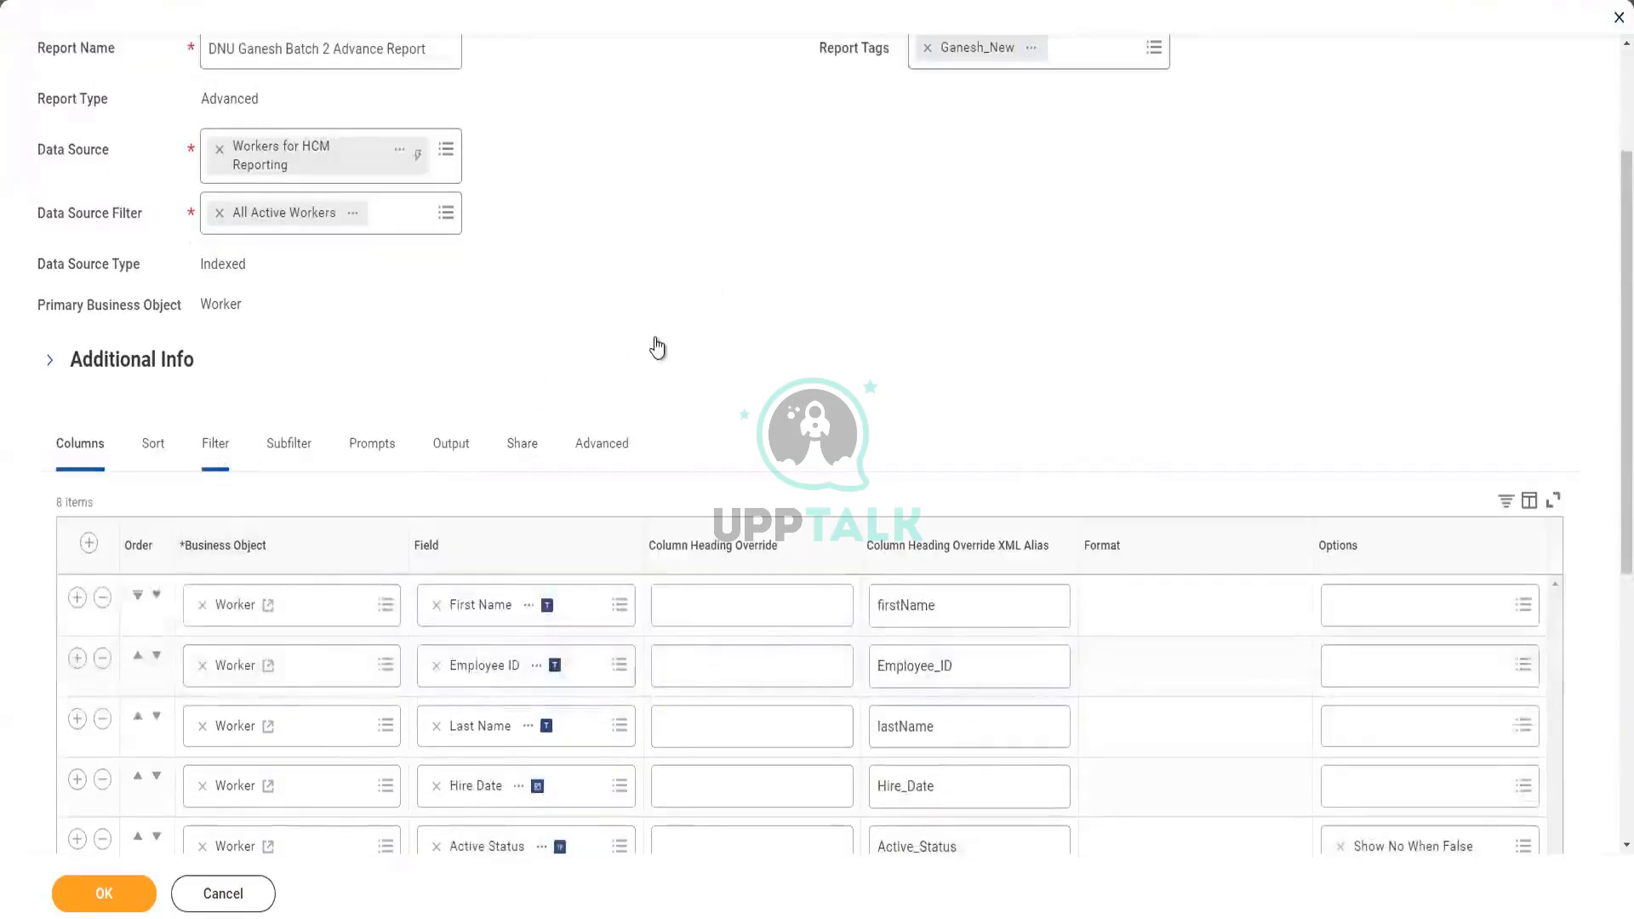
pyautogui.scroll(-1, 495, 634)
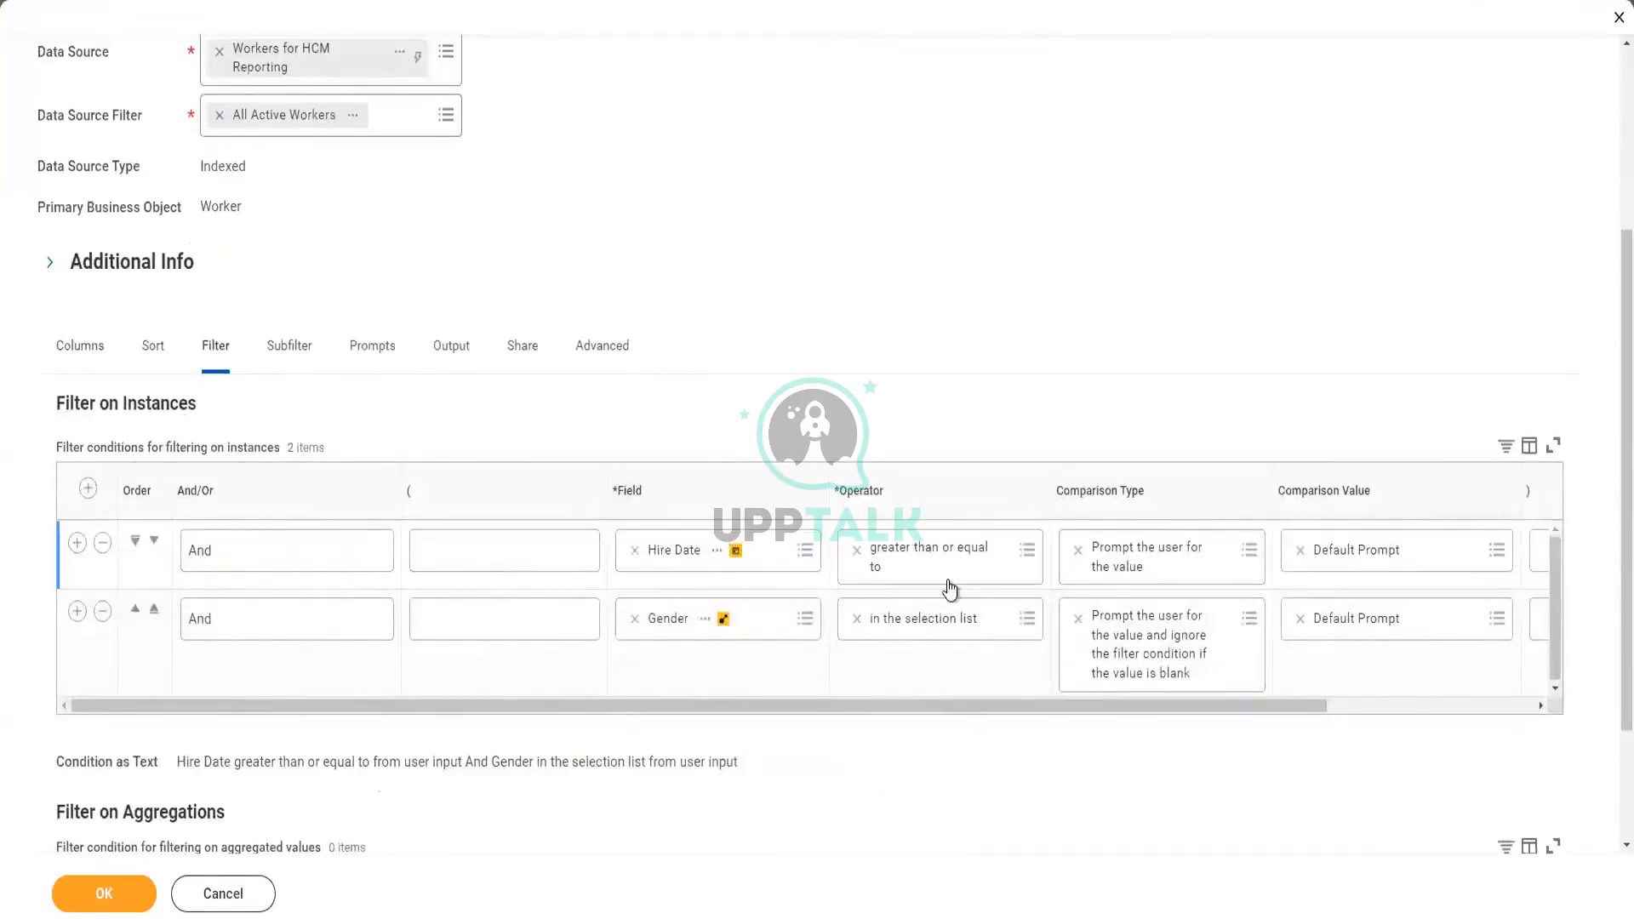
pyautogui.scroll(-1, 310, 557)
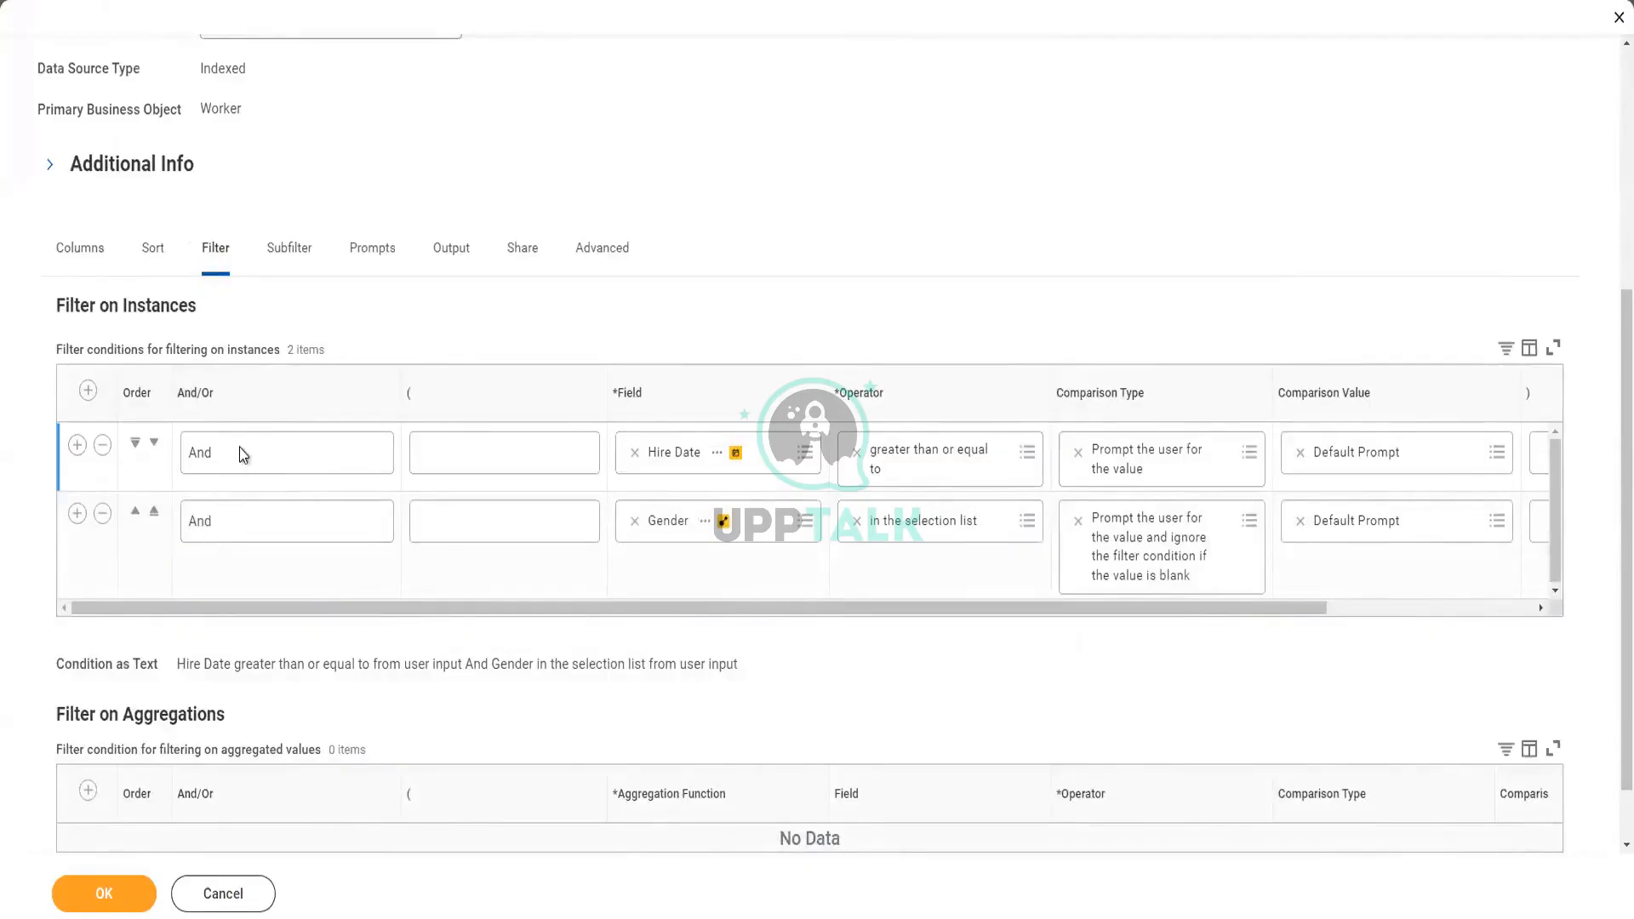
pyautogui.click(372, 527)
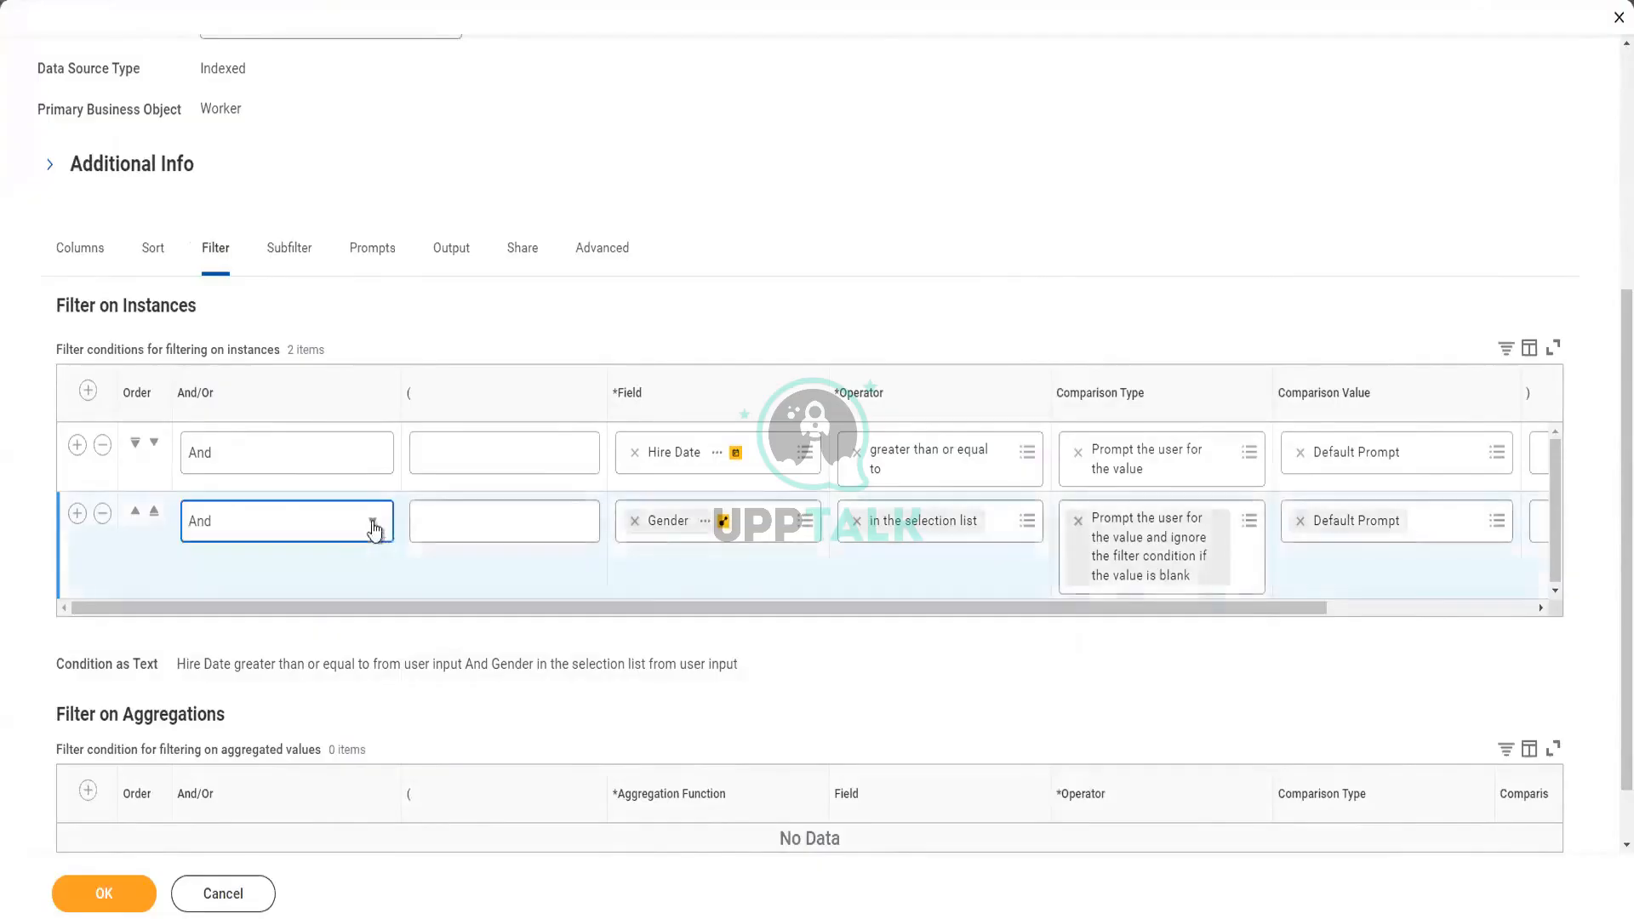
pyautogui.click(368, 525)
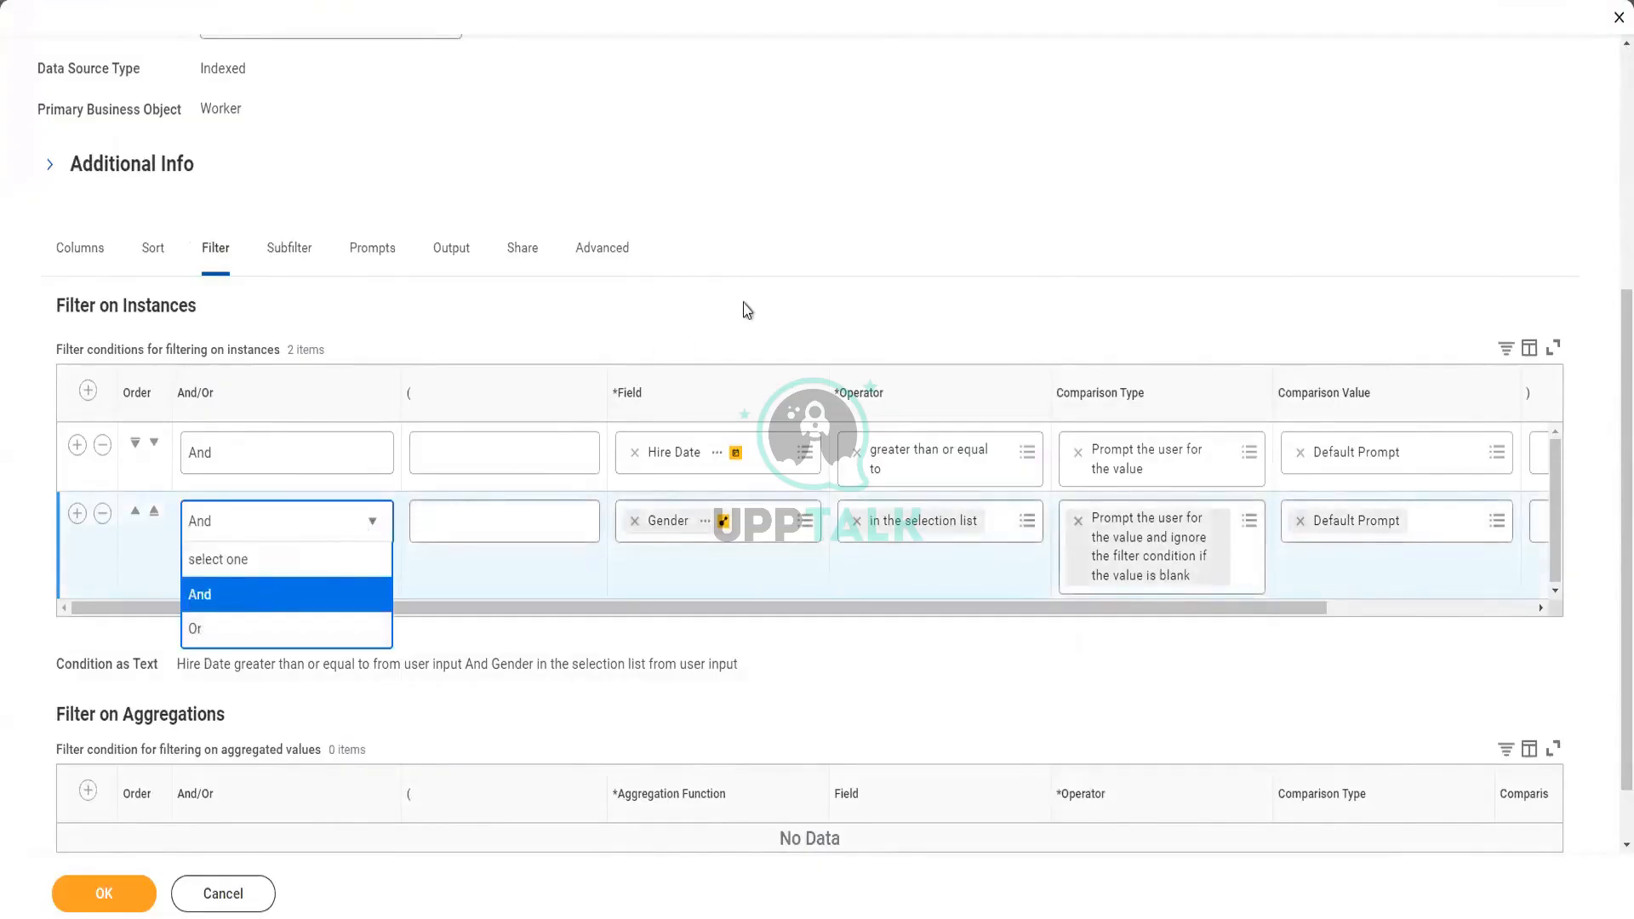
pyautogui.click(303, 457)
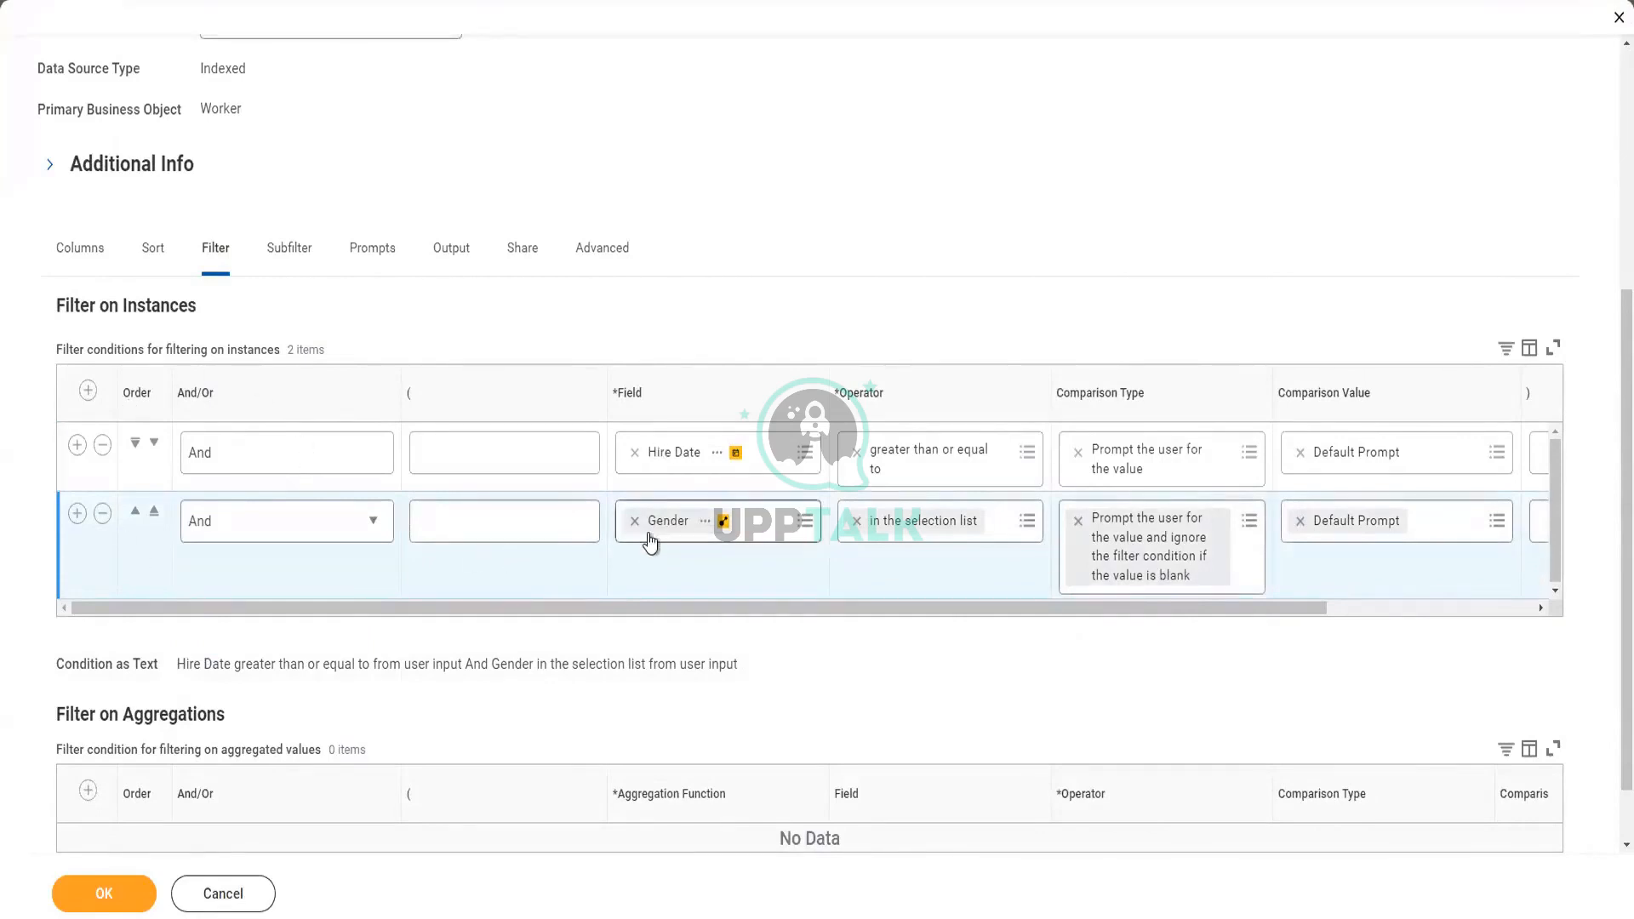
# - Try Or as the connector of the Gender filter condition, and set it back to And
pyautogui.click(376, 526)
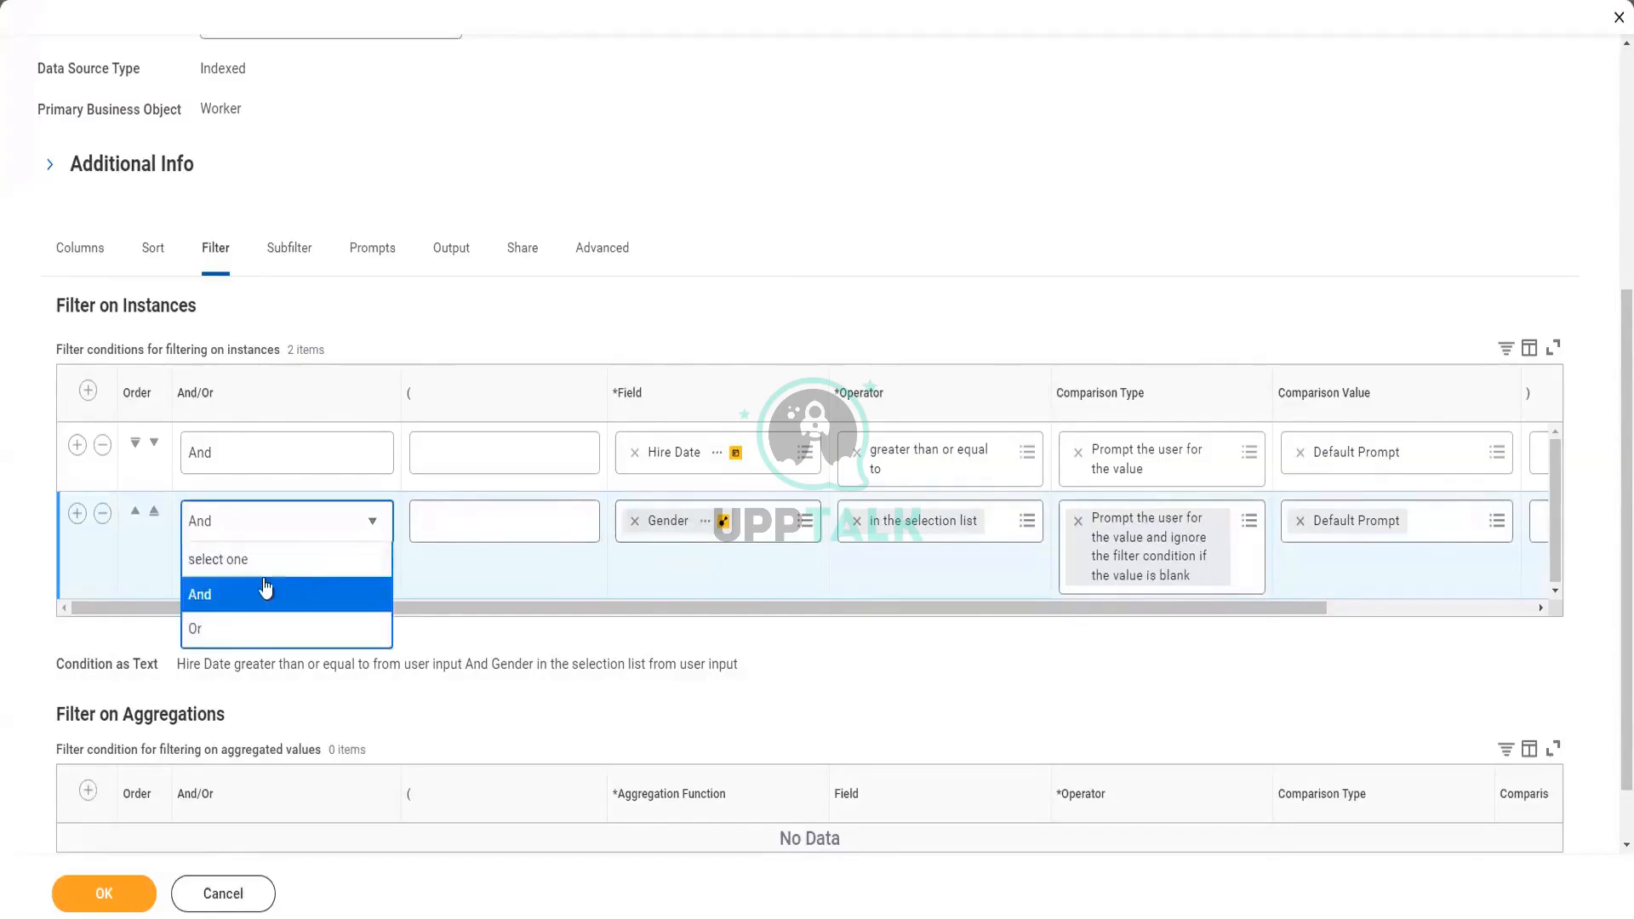
pyautogui.click(234, 628)
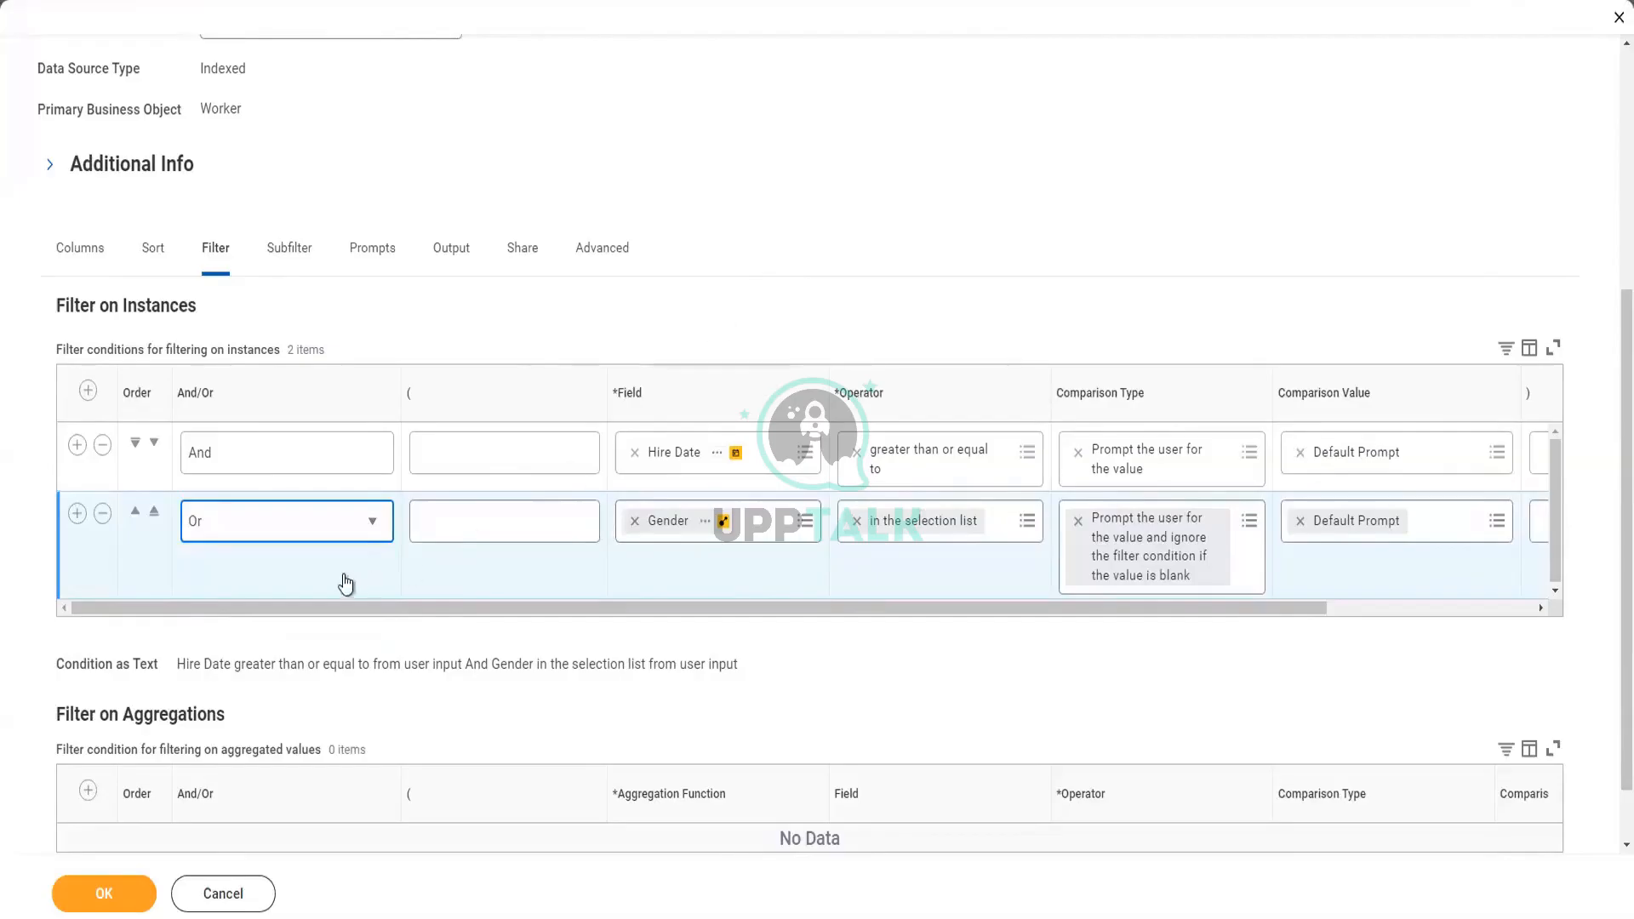
pyautogui.click(373, 524)
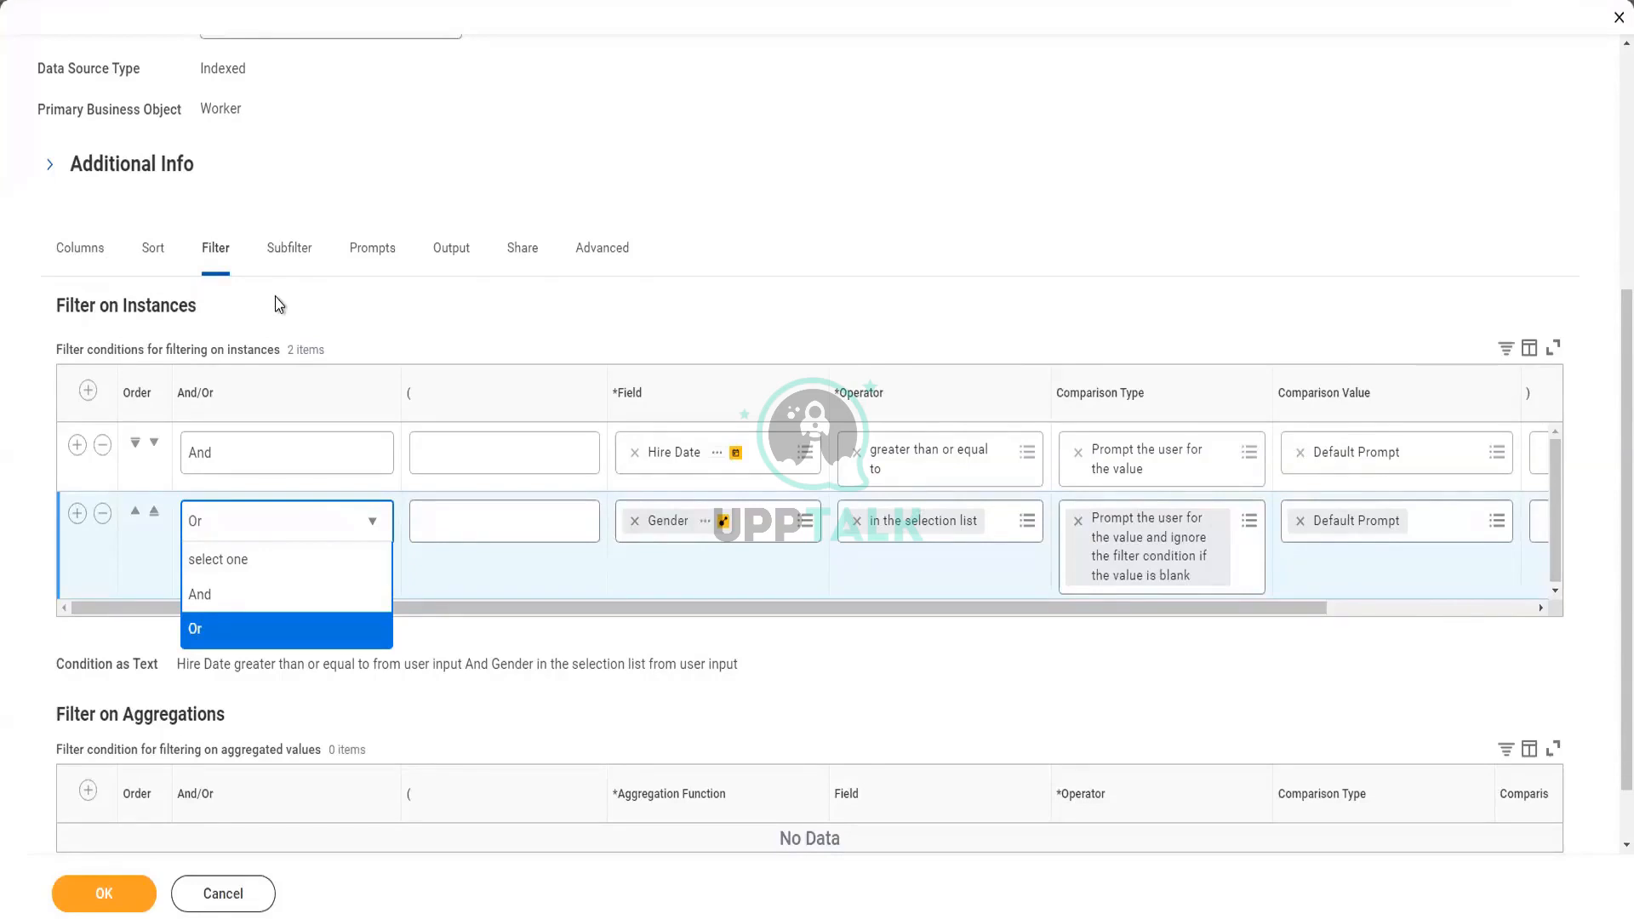
pyautogui.click(219, 594)
pyautogui.click(272, 524)
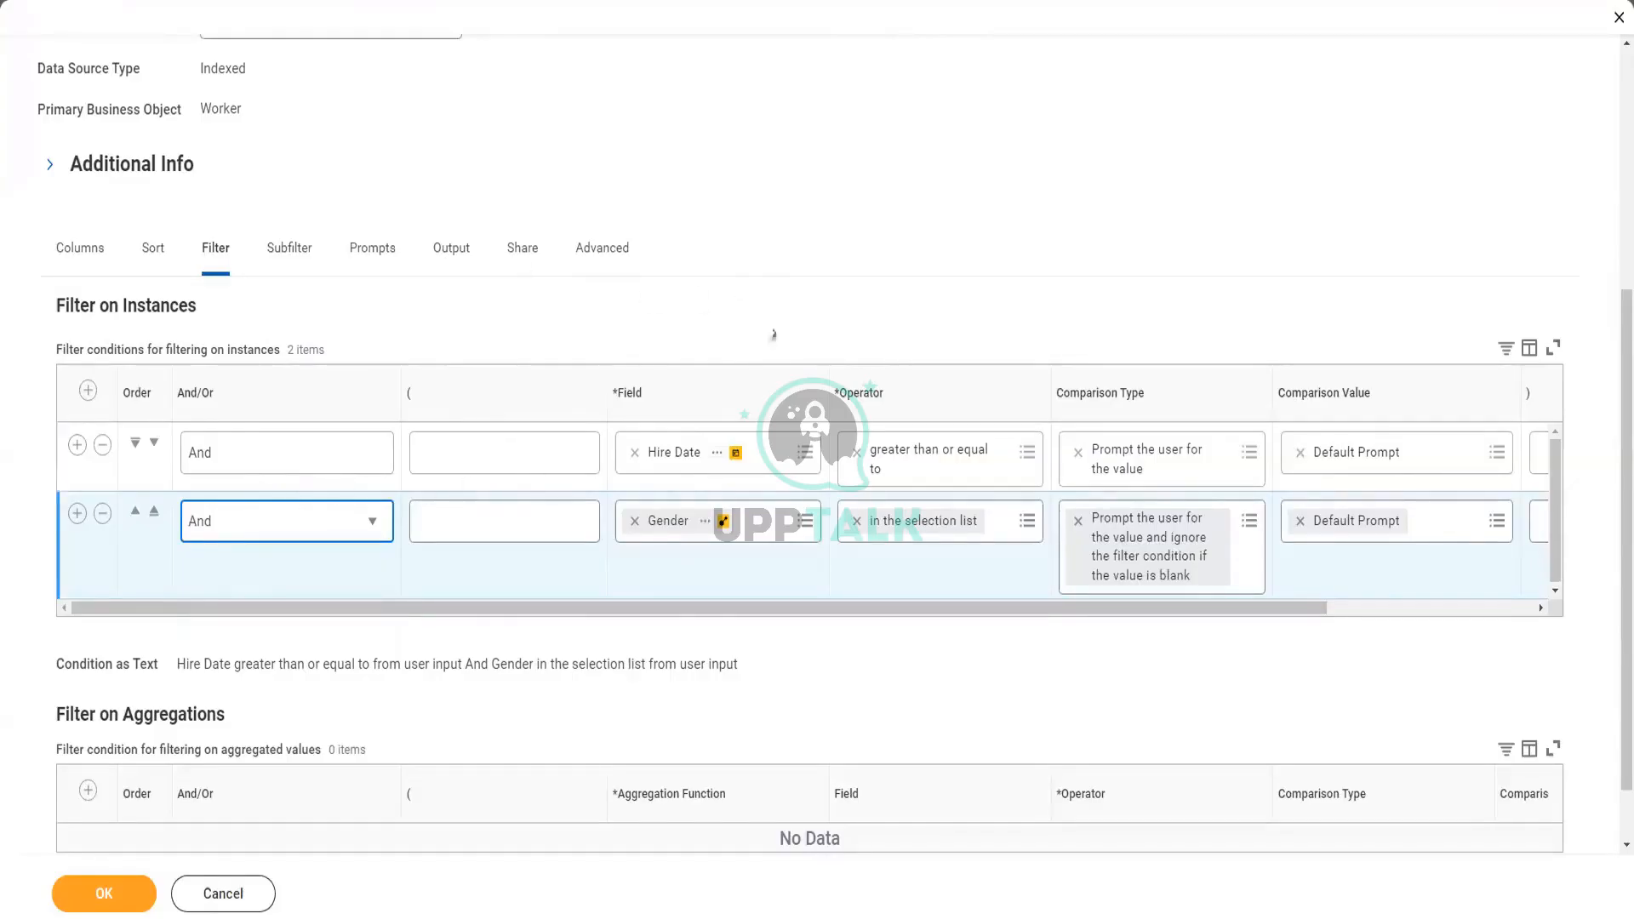
# - Add an empty sub level filter to the report definition
pyautogui.scroll(-1, 704, 405)
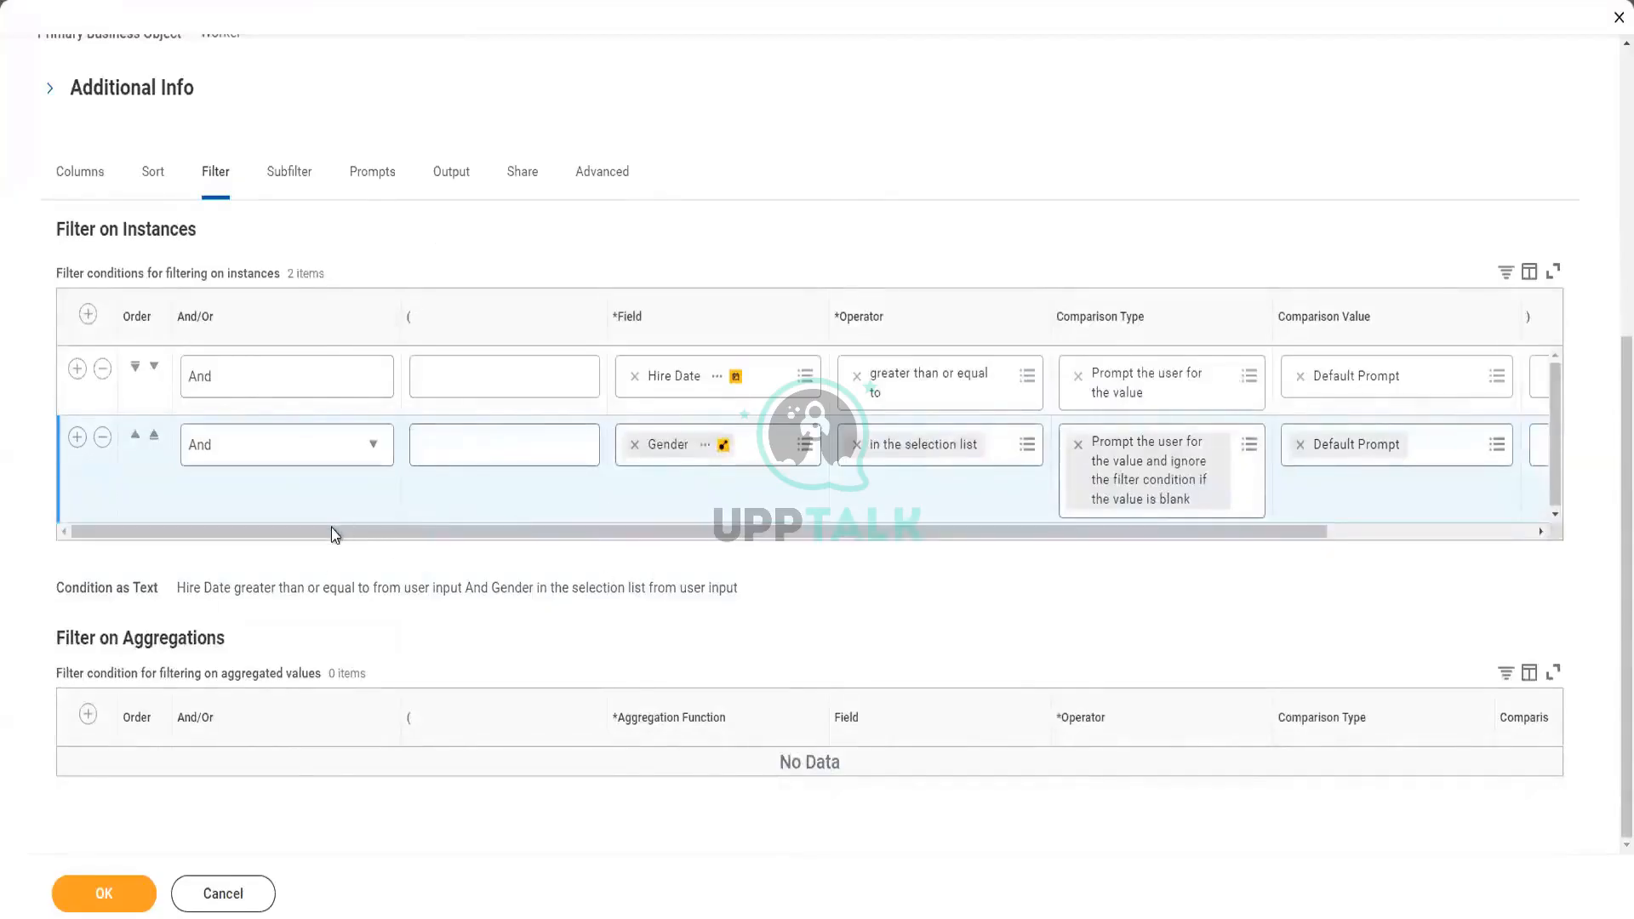
pyautogui.scroll(1, 334, 535)
pyautogui.scroll(2, 335, 535)
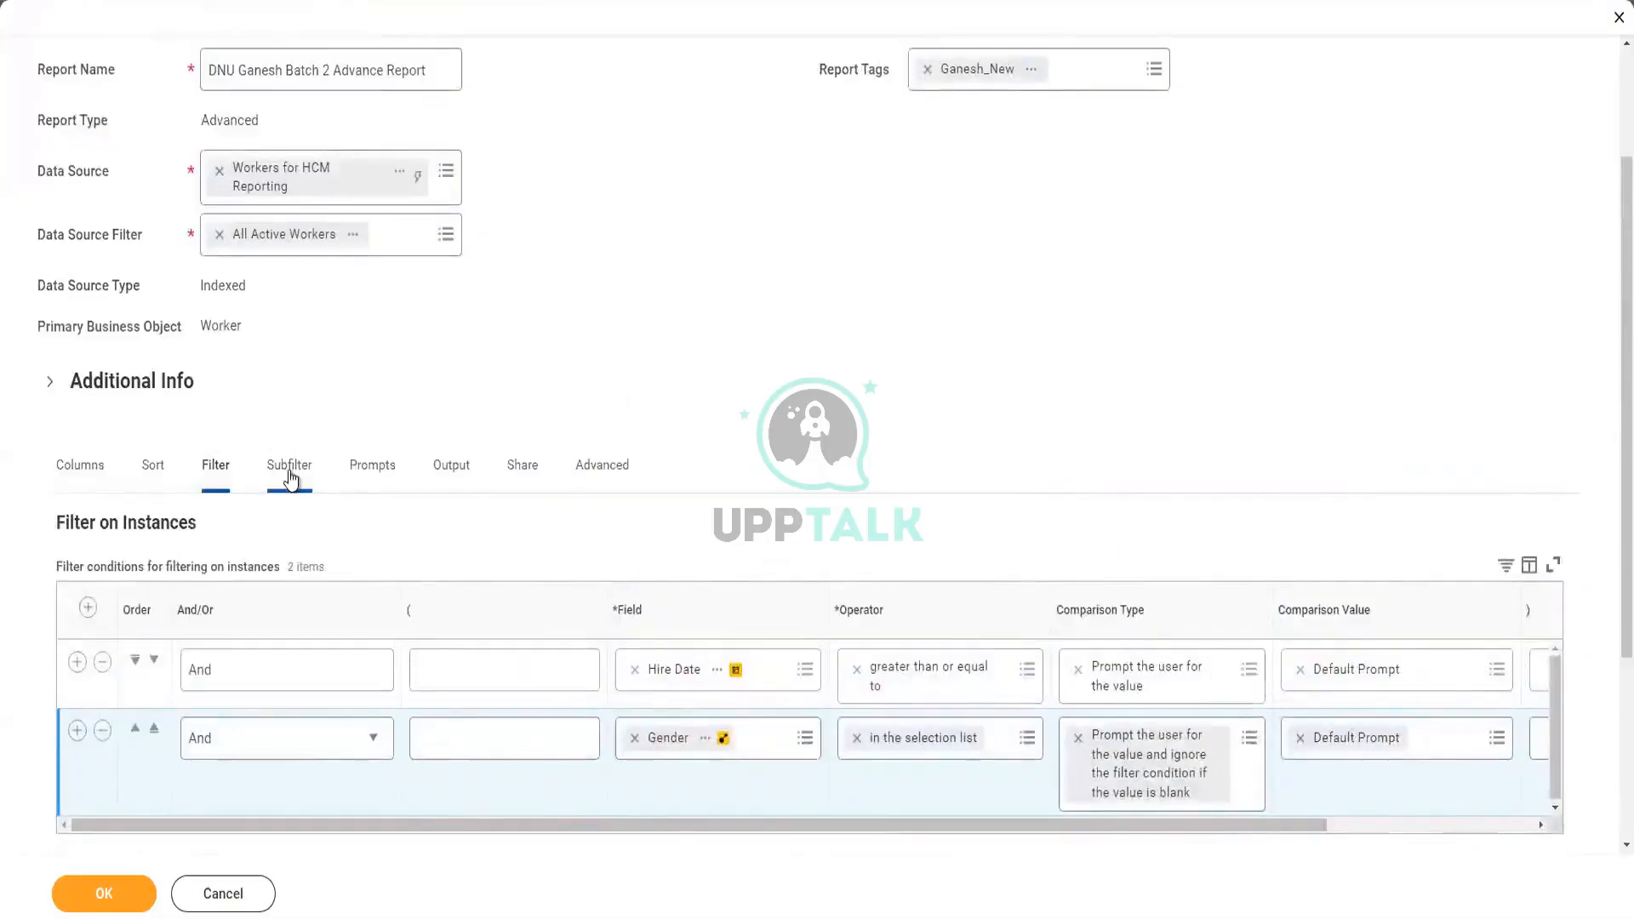
pyautogui.click(226, 470)
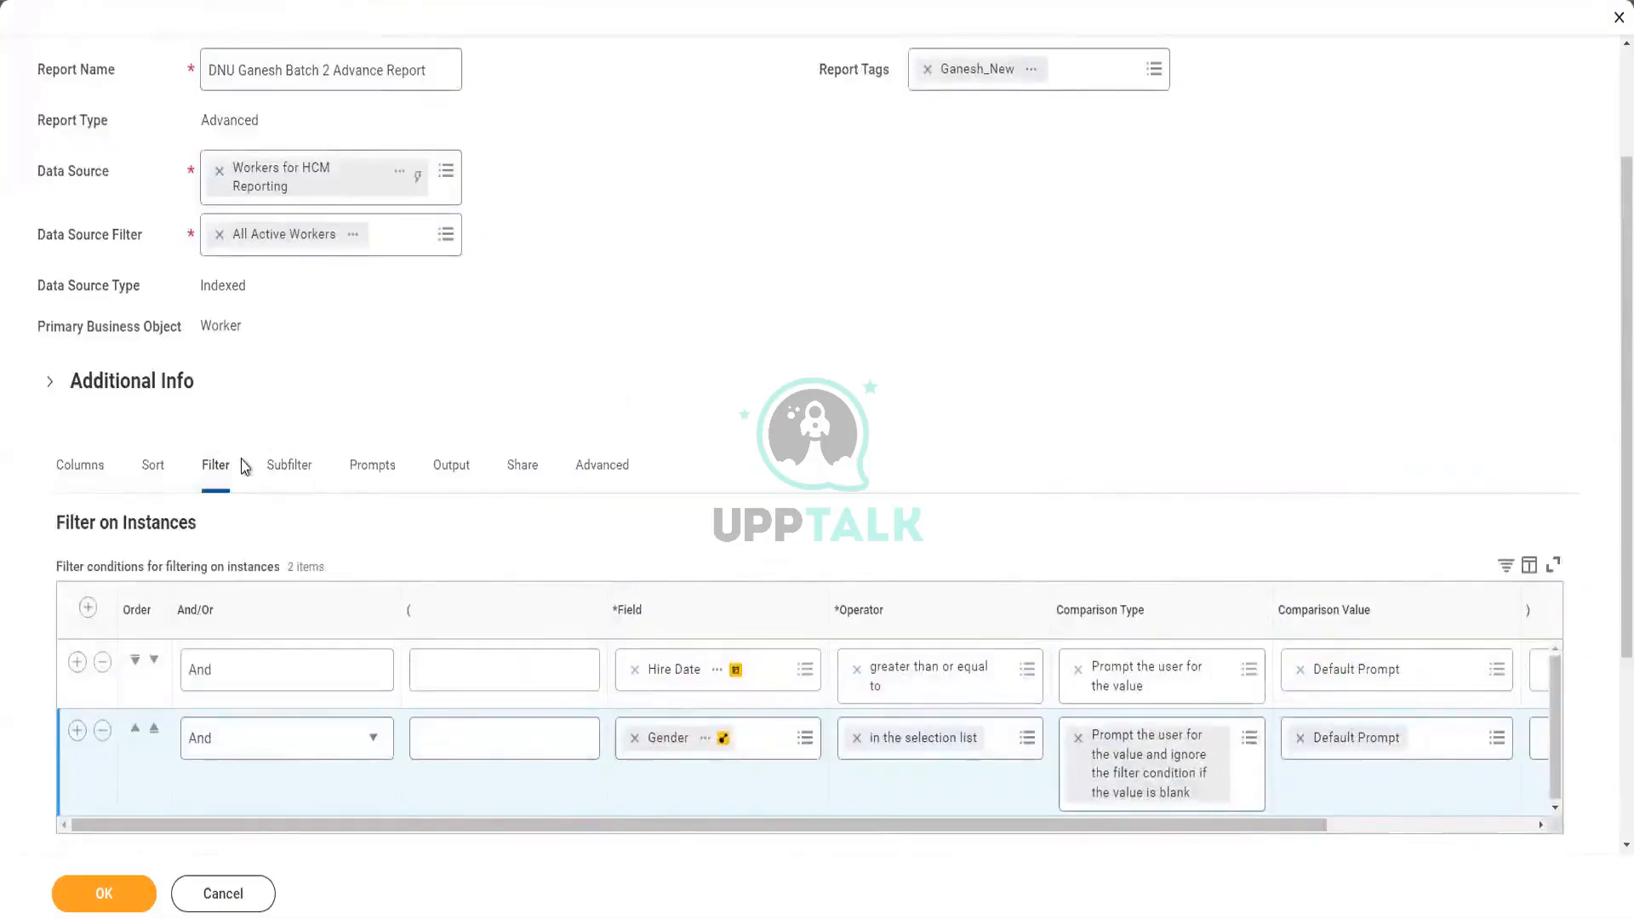
pyautogui.click(294, 474)
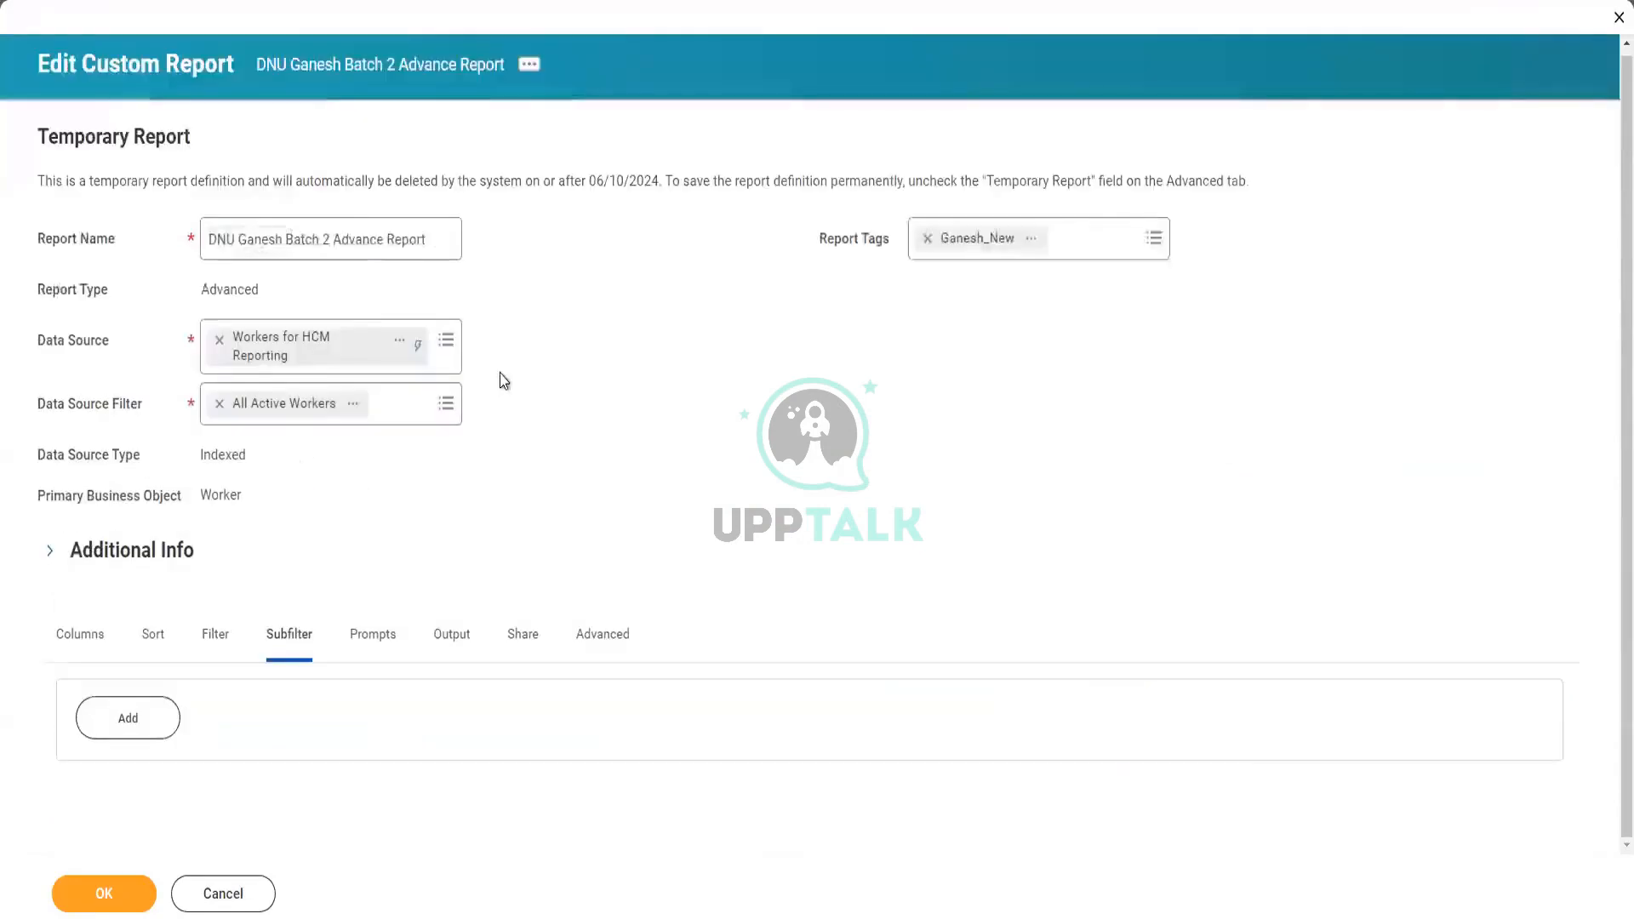
pyautogui.click(144, 723)
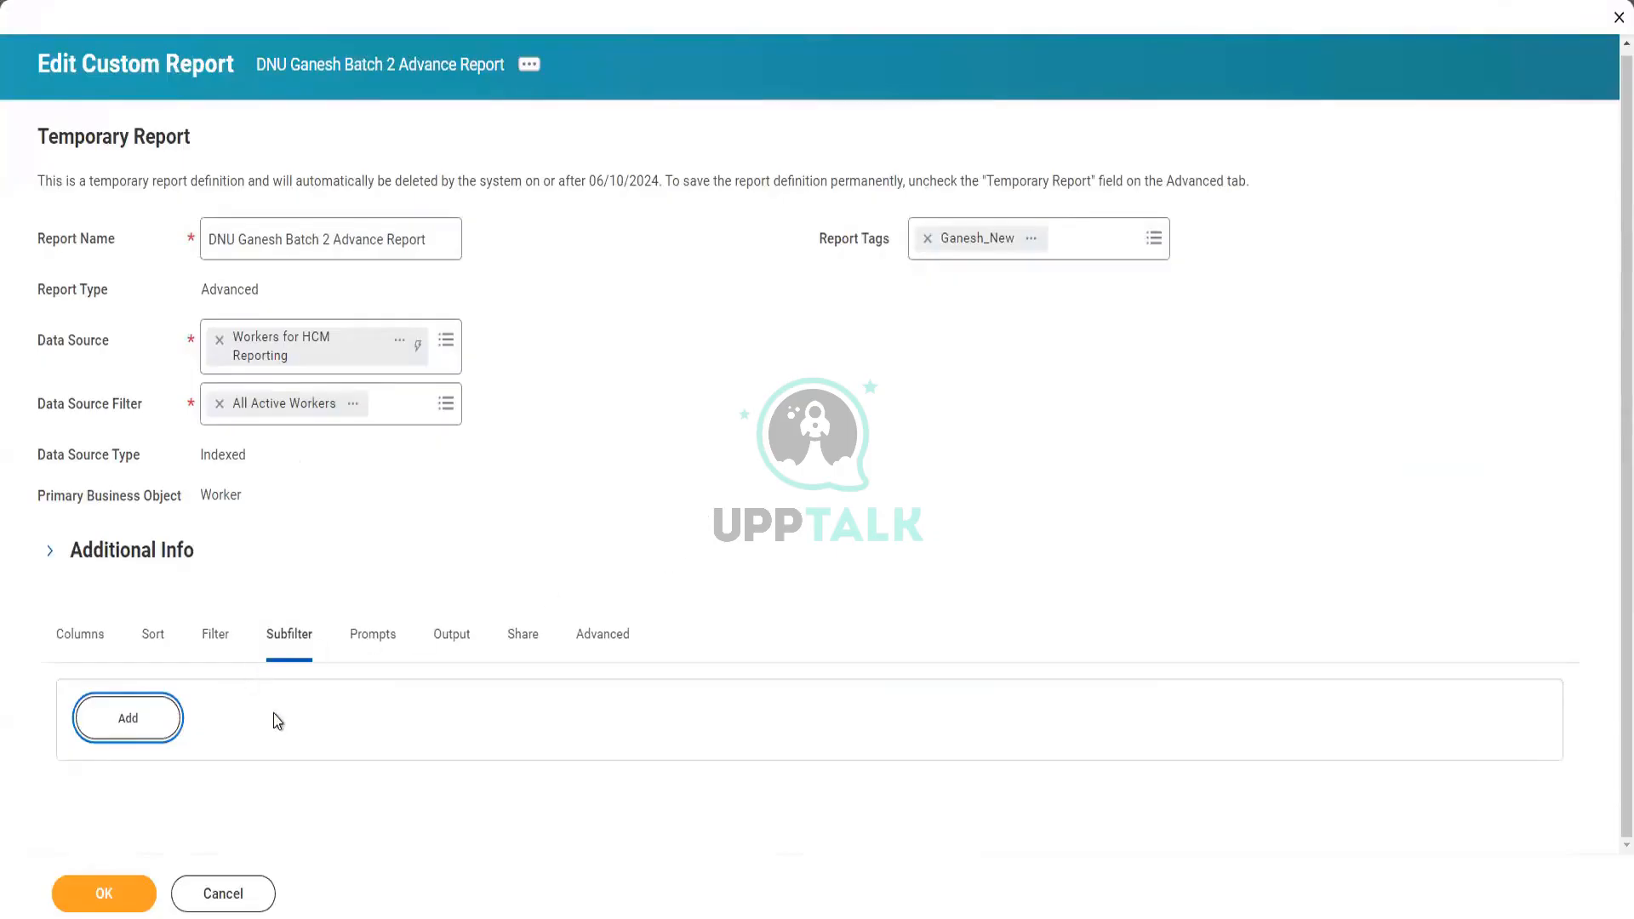
pyautogui.scroll(-2, 865, 489)
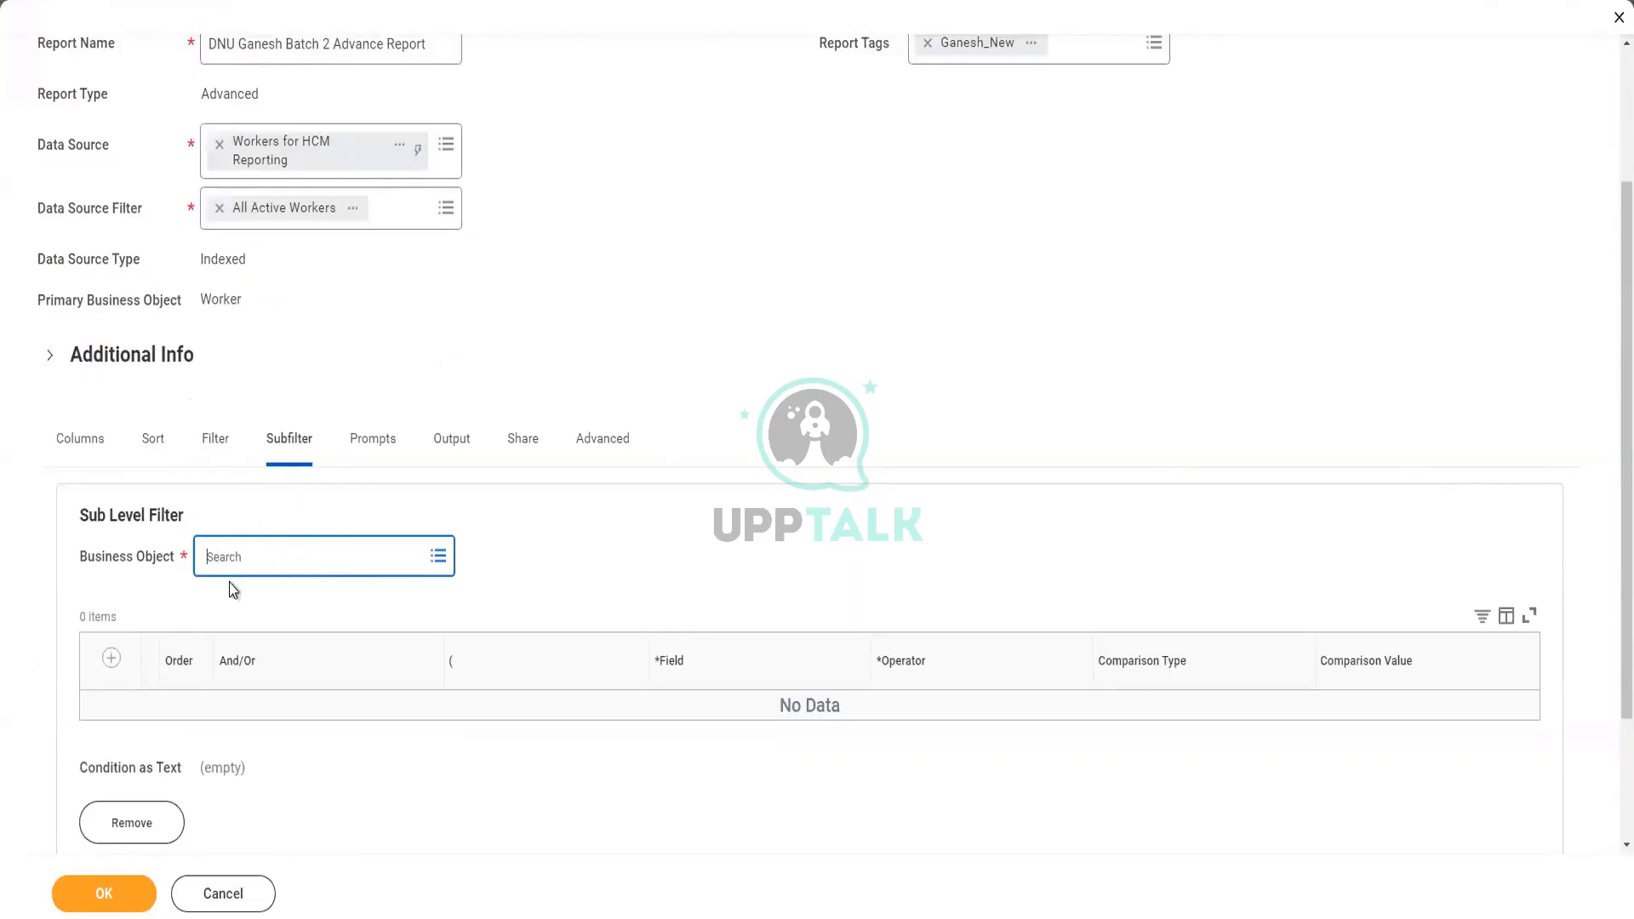
pyautogui.scroll(-2, 217, 540)
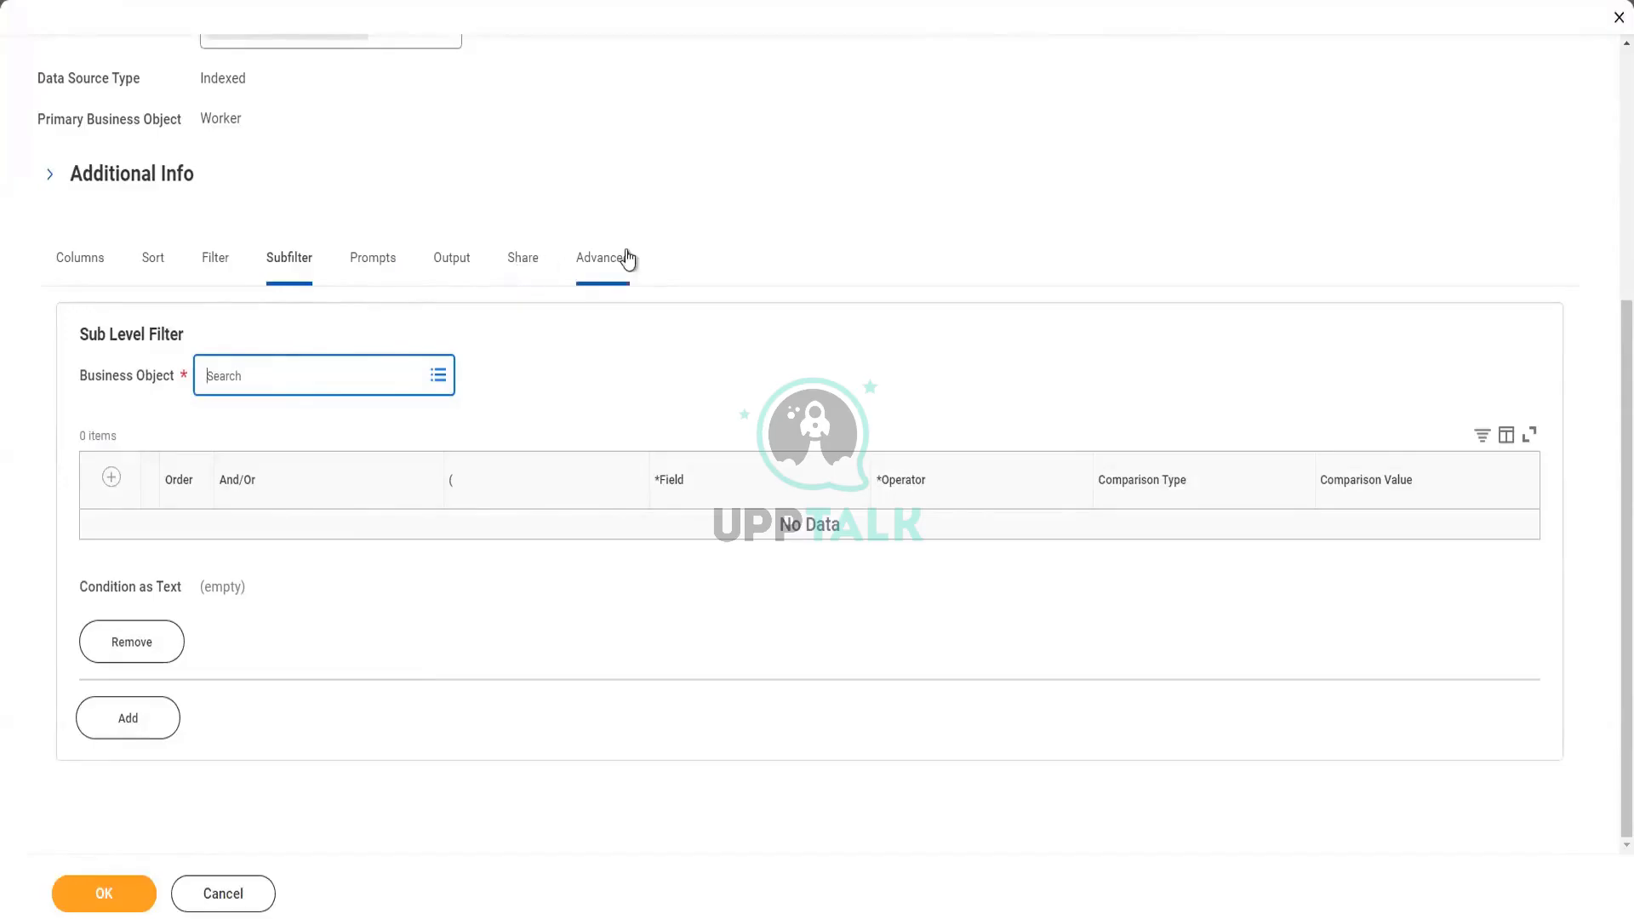
pyautogui.scroll(3, 559, 385)
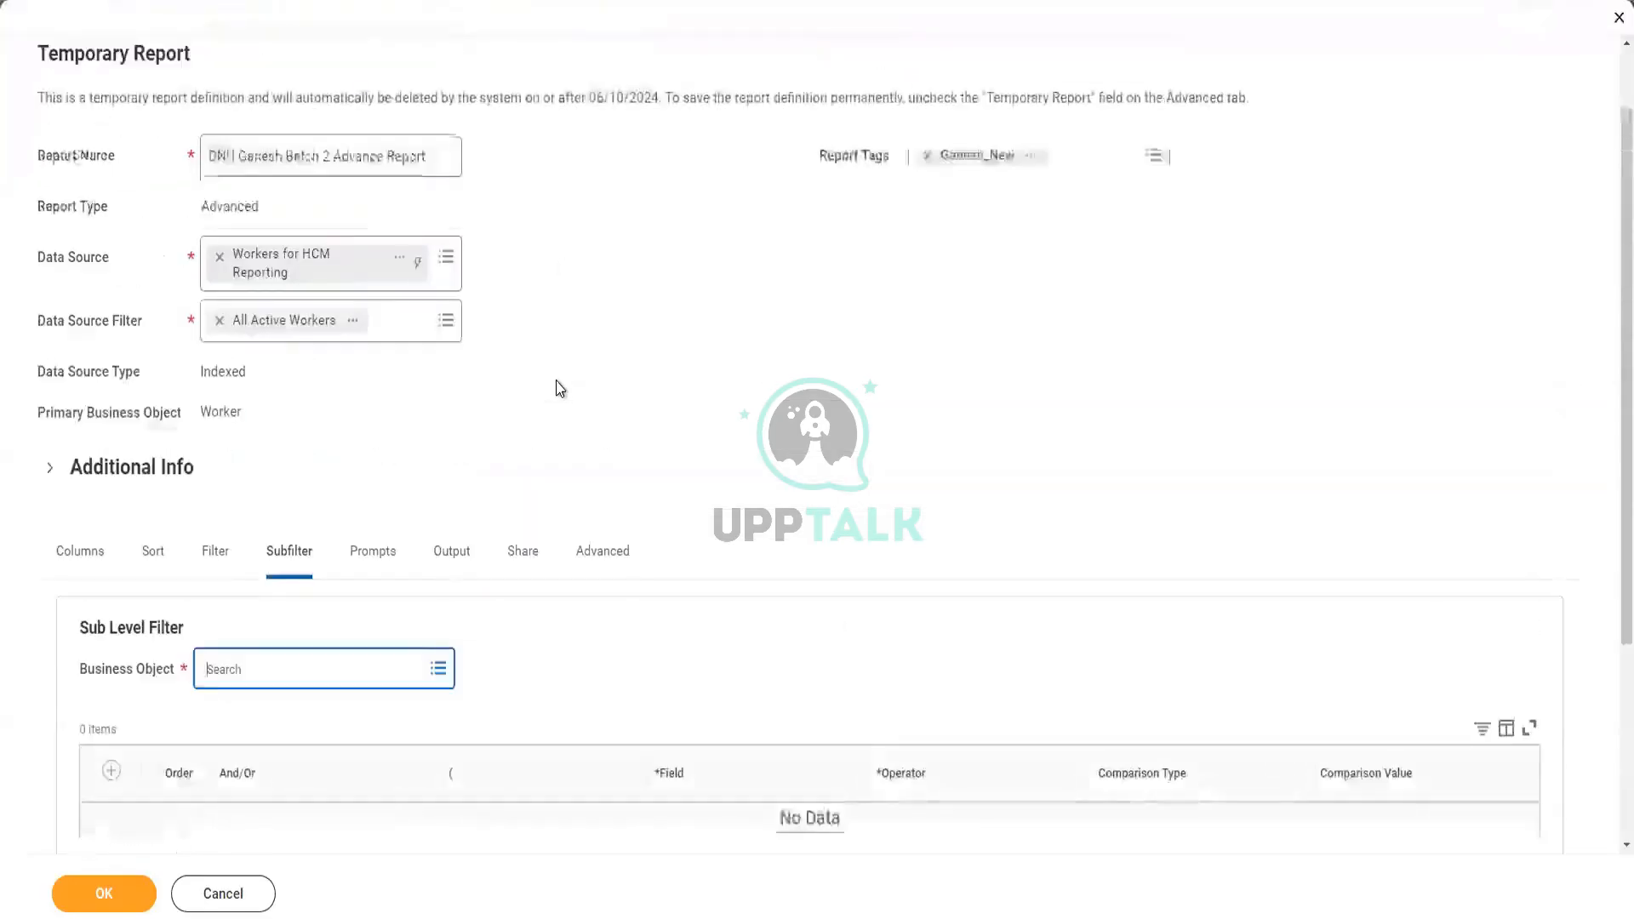
pyautogui.scroll(-3, 559, 388)
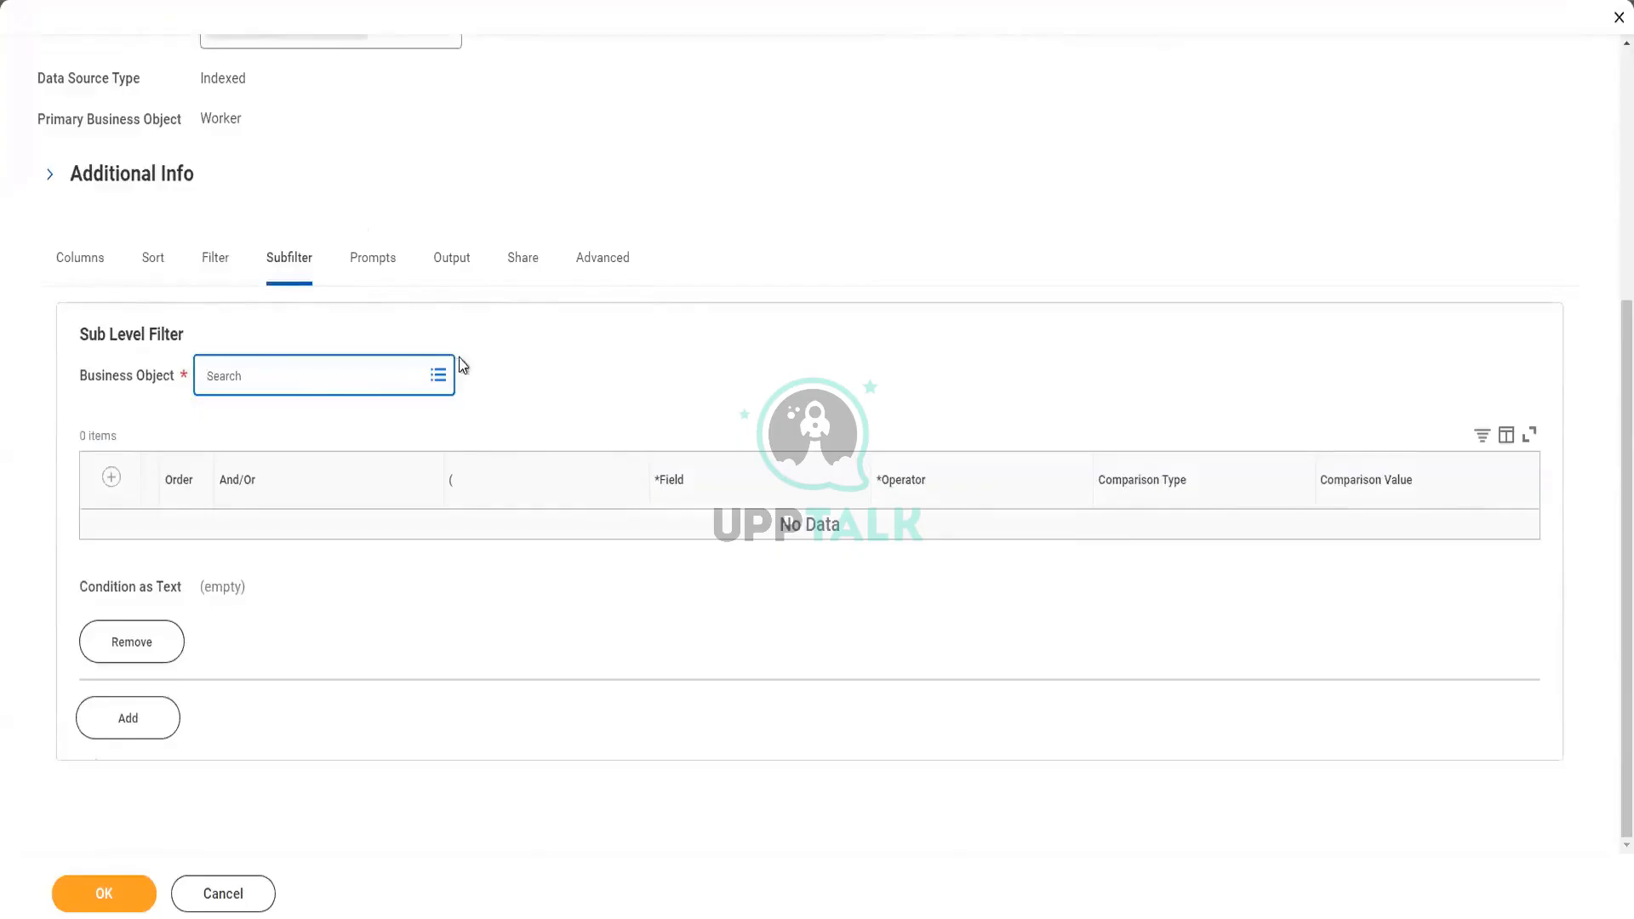
pyautogui.scroll(3, 590, 417)
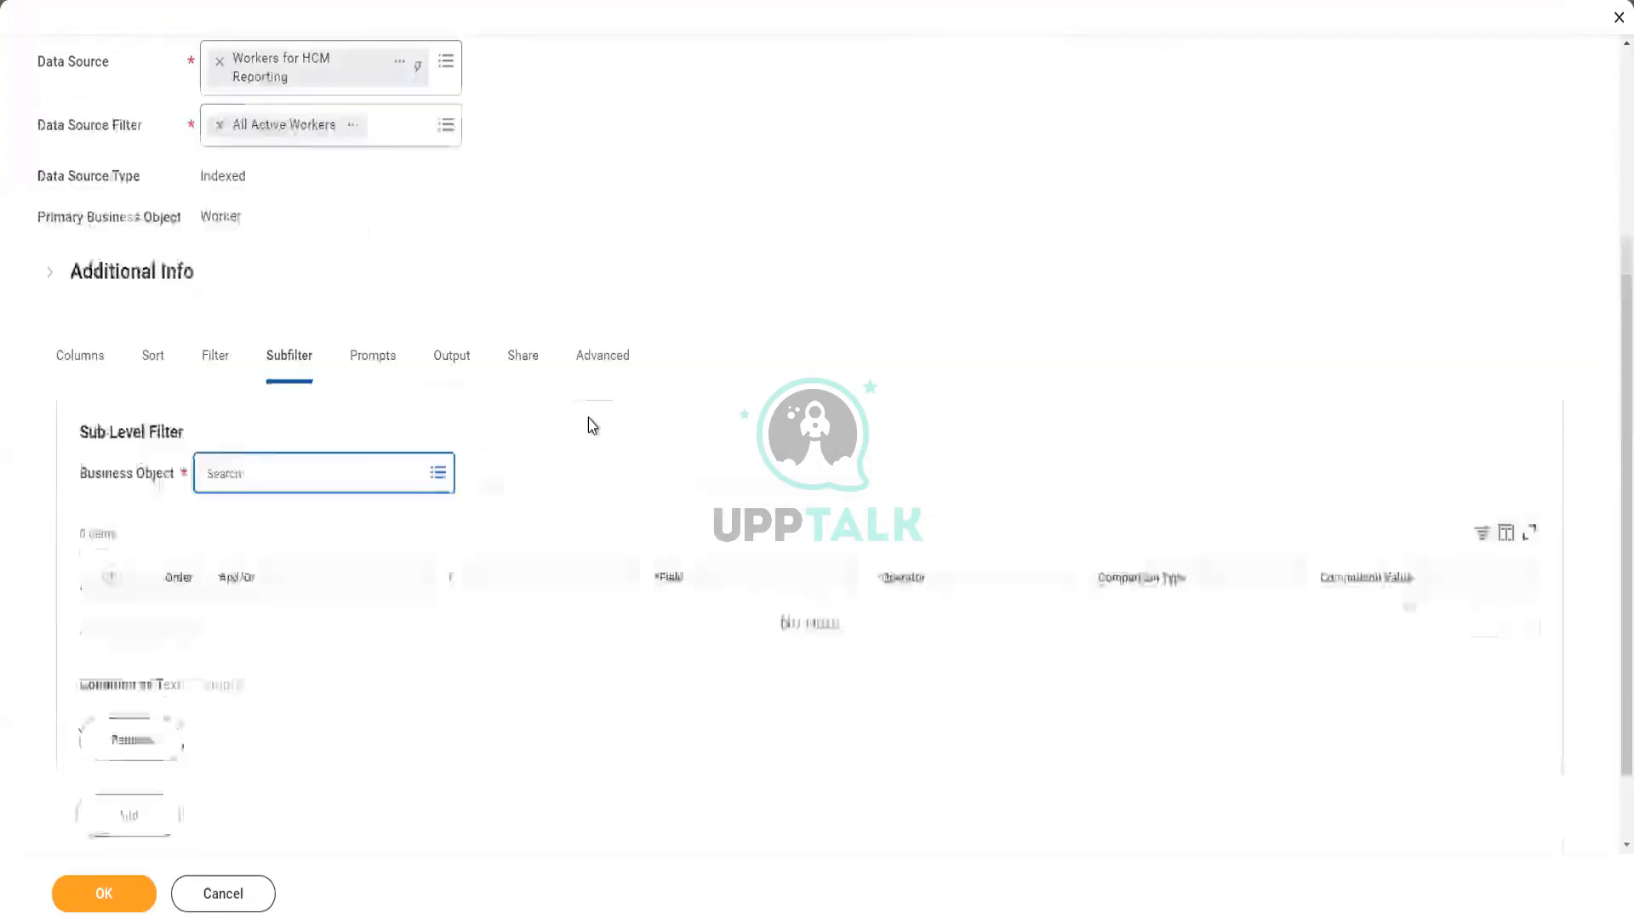